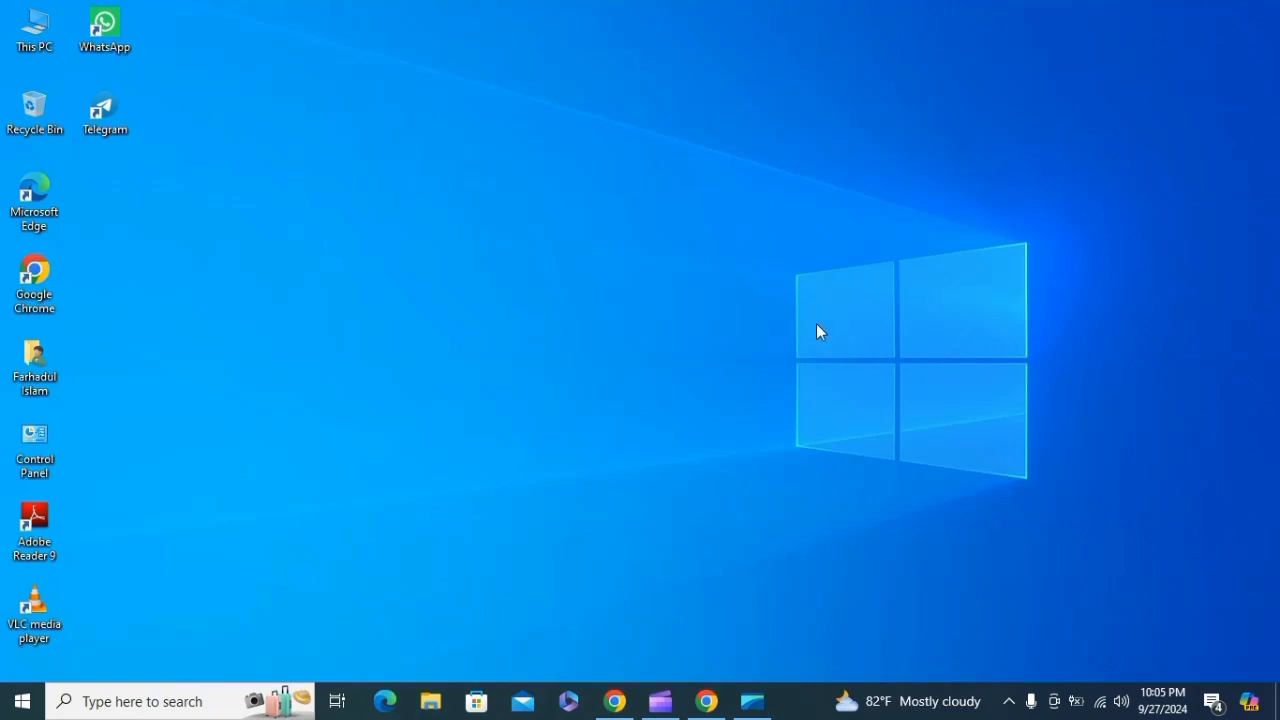
pyautogui.rightClick(737, 265)
pyautogui.click(803, 369)
# Step: Find Blogger in the guest Chrome window and start creating a blog as far as the Google sign-in page
pyautogui.click(707, 701)
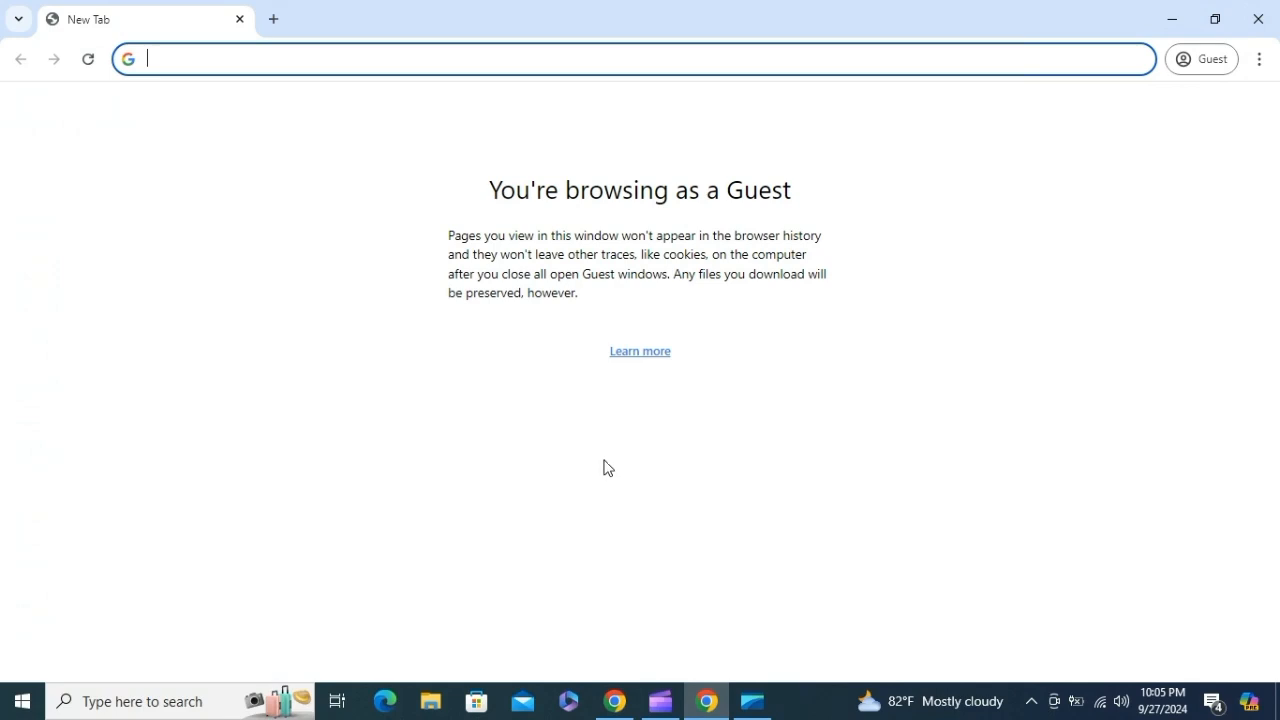
pyautogui.write('blo')
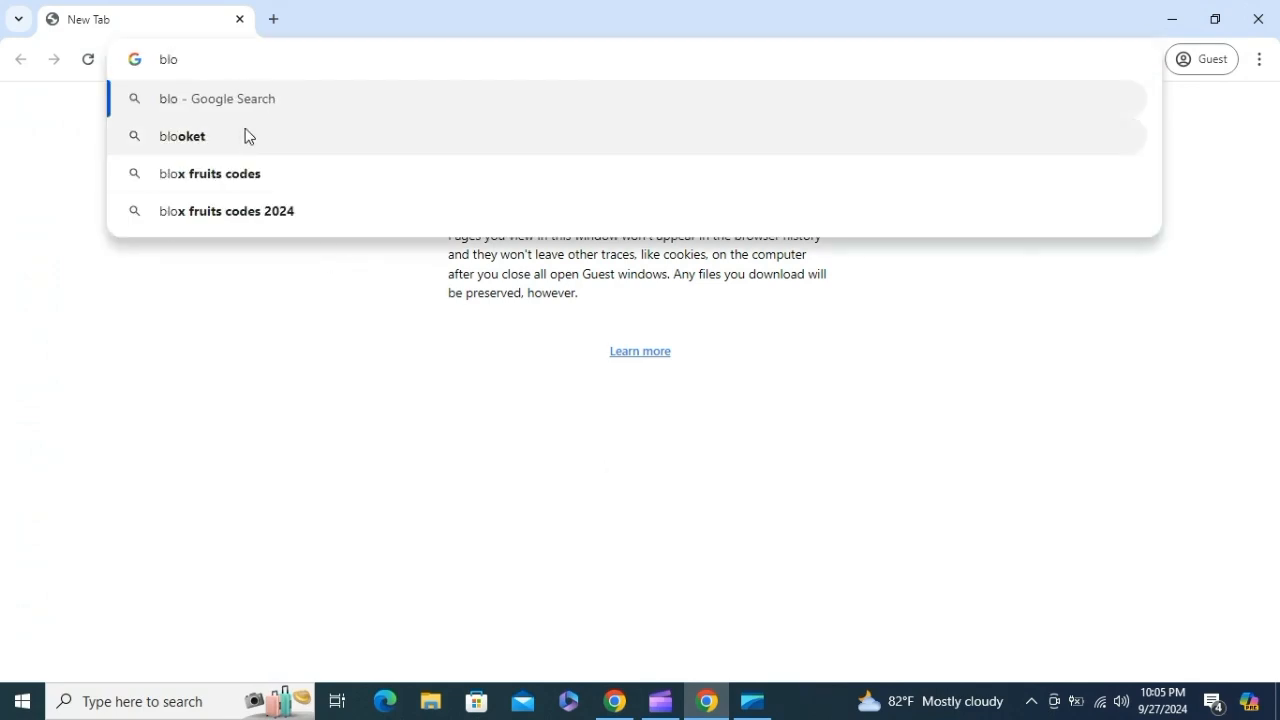
pyautogui.write('gger')
pyautogui.press('Return')
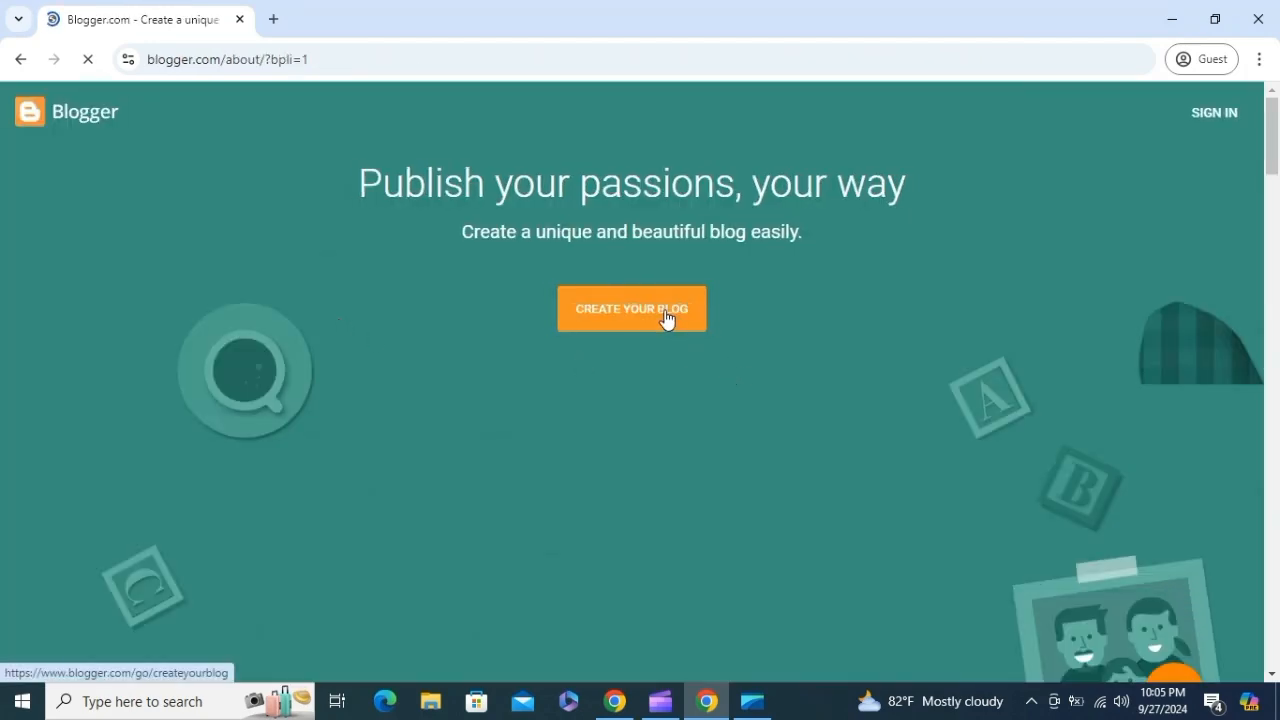
pyautogui.click(615, 304)
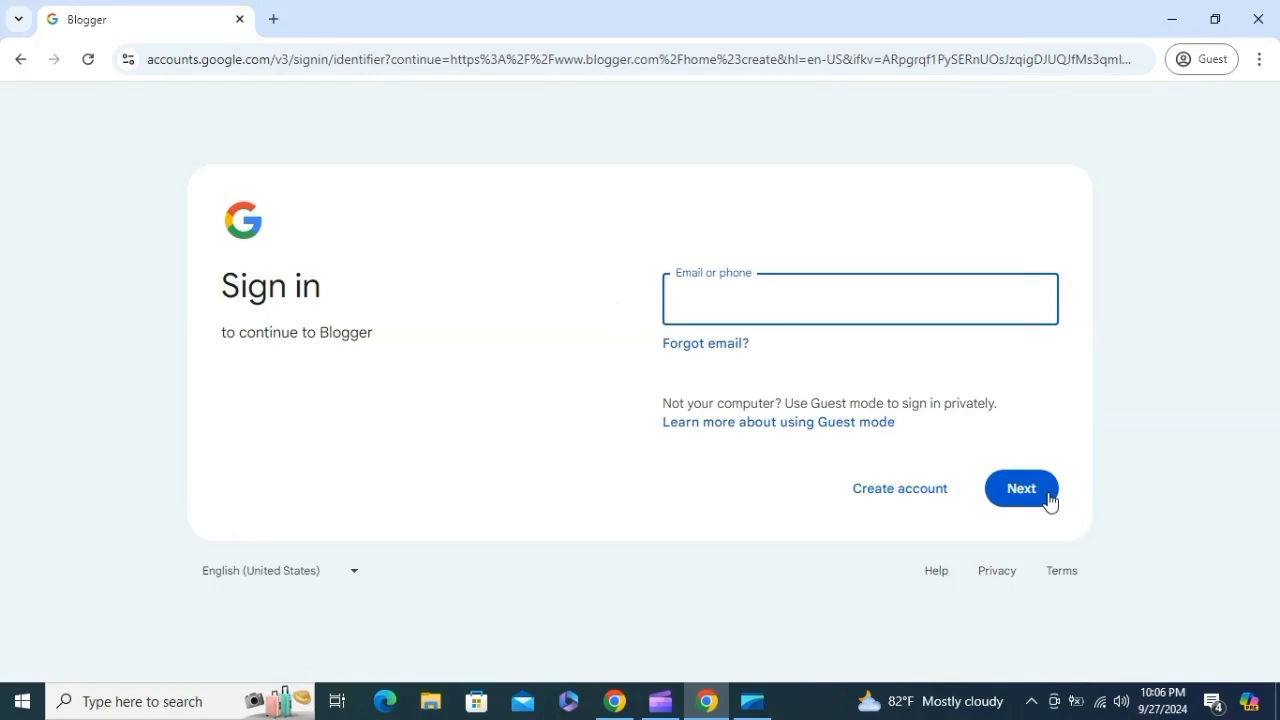
pyautogui.click(1275, 10)
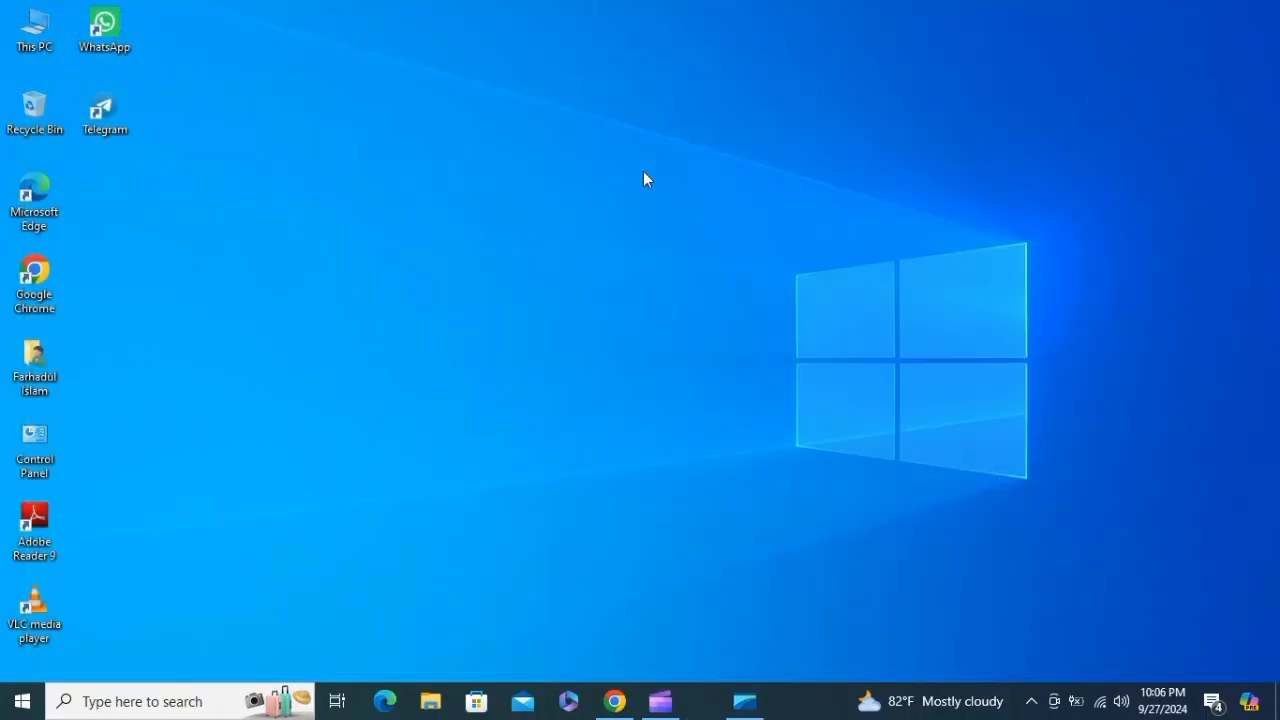
# Step: Switch to the signed-in Chrome window and start a new blog titled CTG Post 24
pyautogui.click(615, 701)
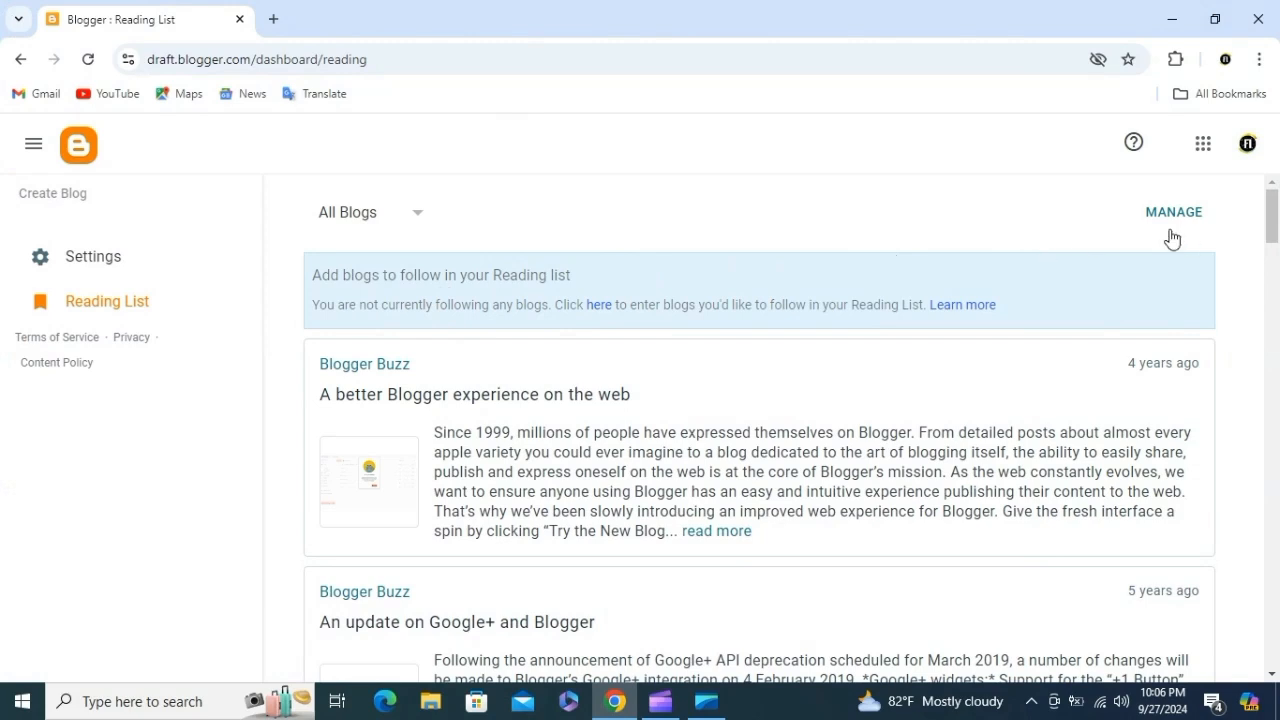
pyautogui.click(66, 198)
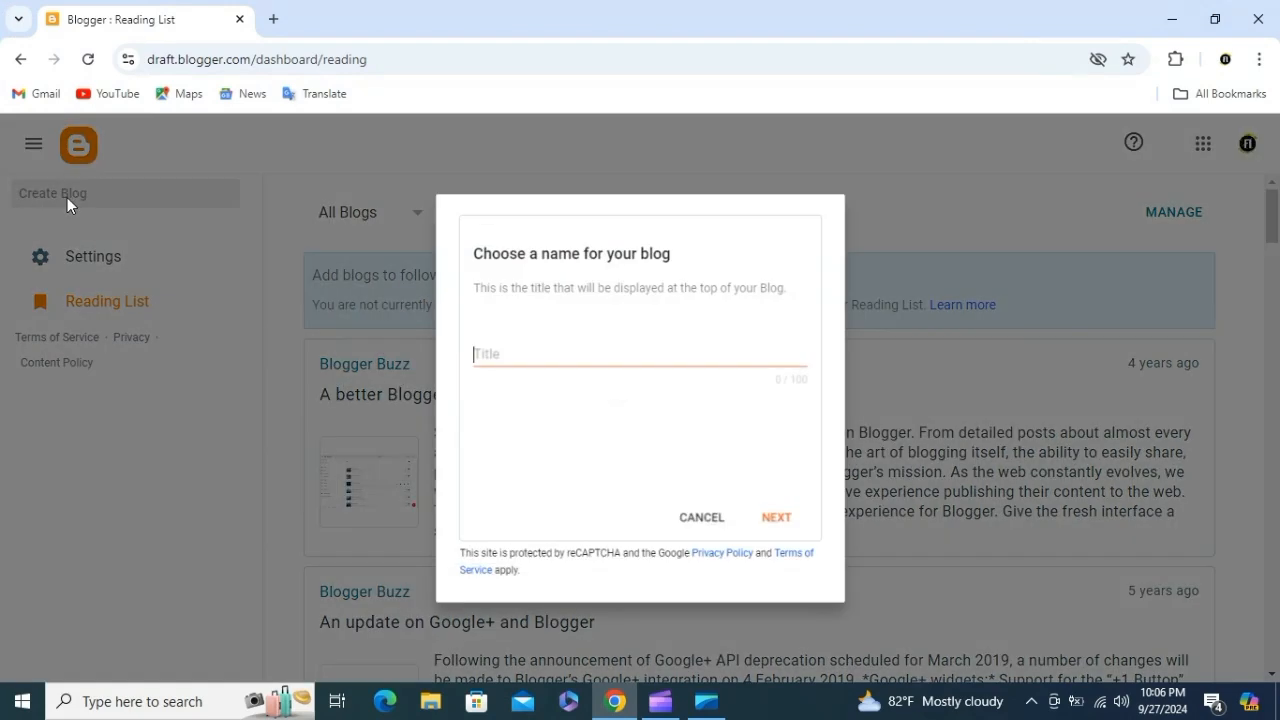
pyautogui.click(514, 350)
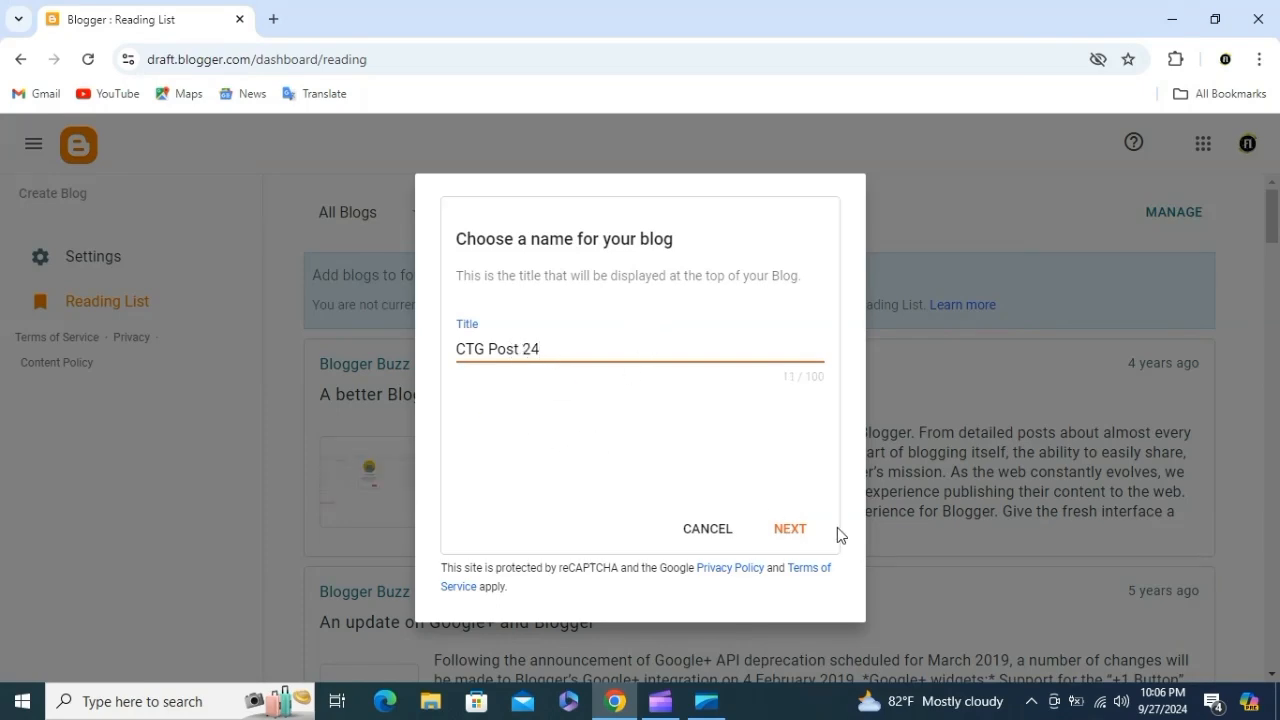
pyautogui.click(797, 530)
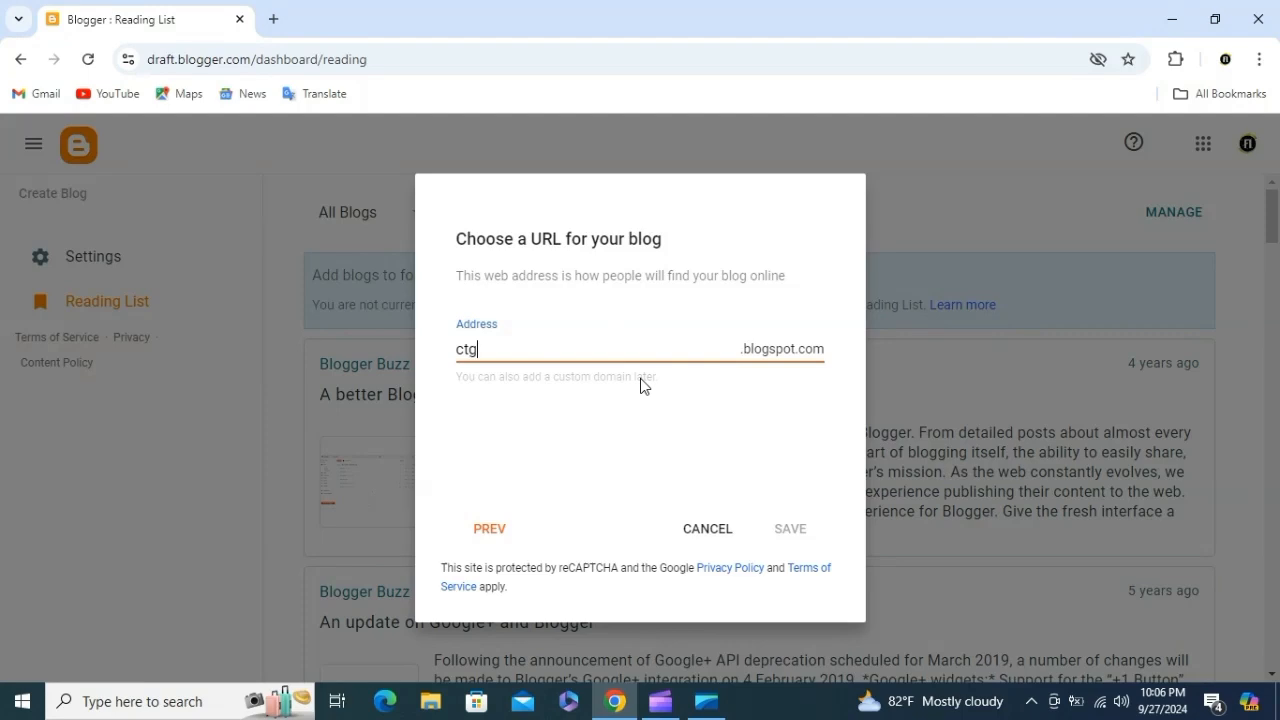
# Step: Set the blog's address to ctg-post24.blogspot.com and save the new blog
pyautogui.write('ost24')
pyautogui.click(586, 448)
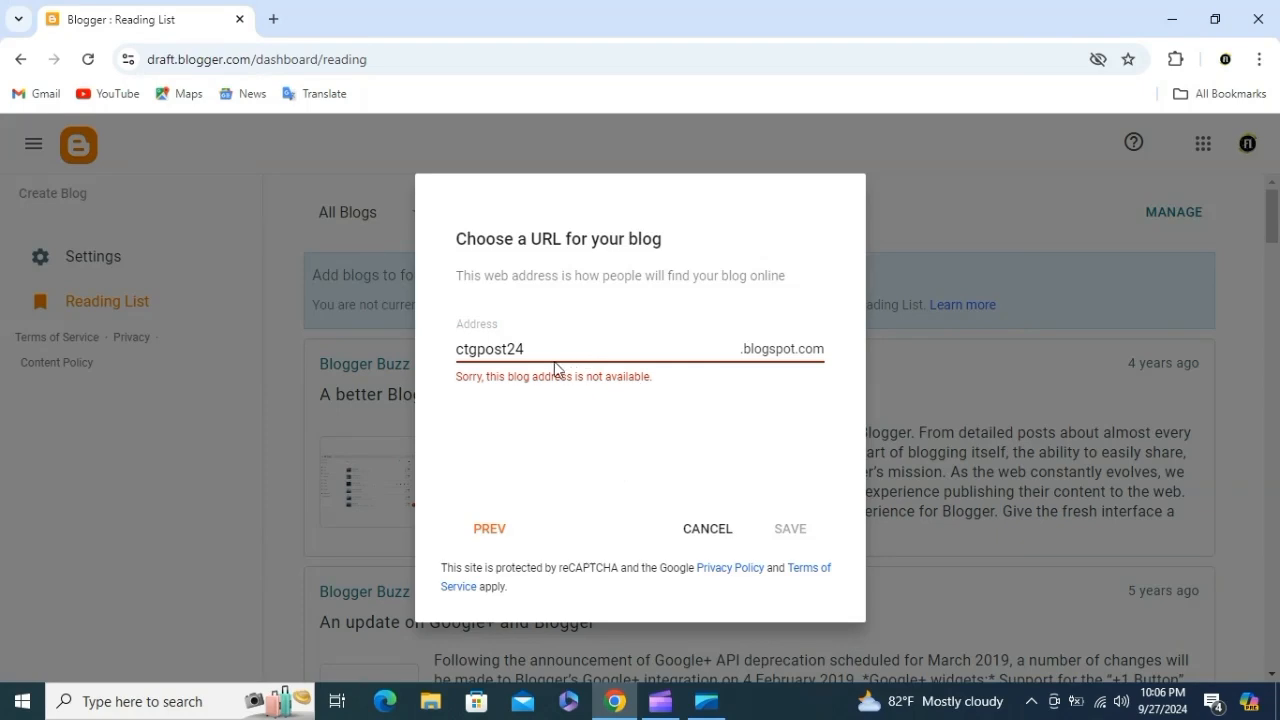
pyautogui.click(478, 355)
pyautogui.write('-')
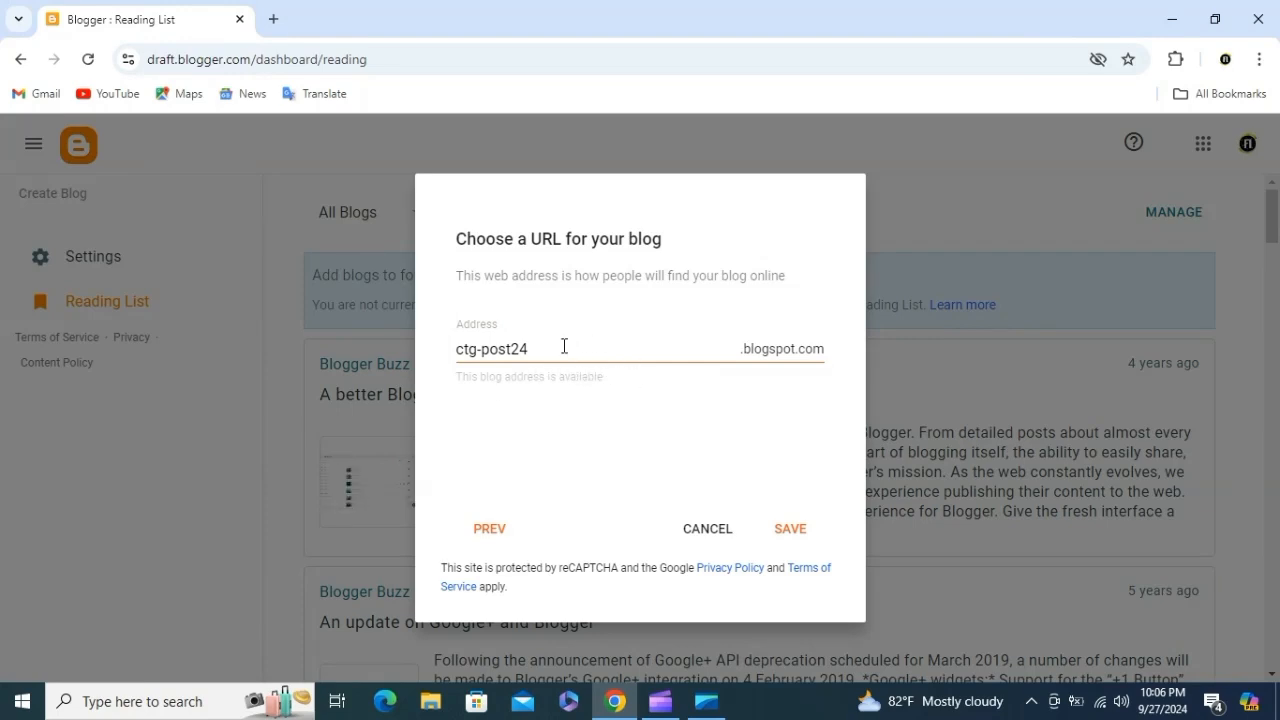
pyautogui.click(788, 536)
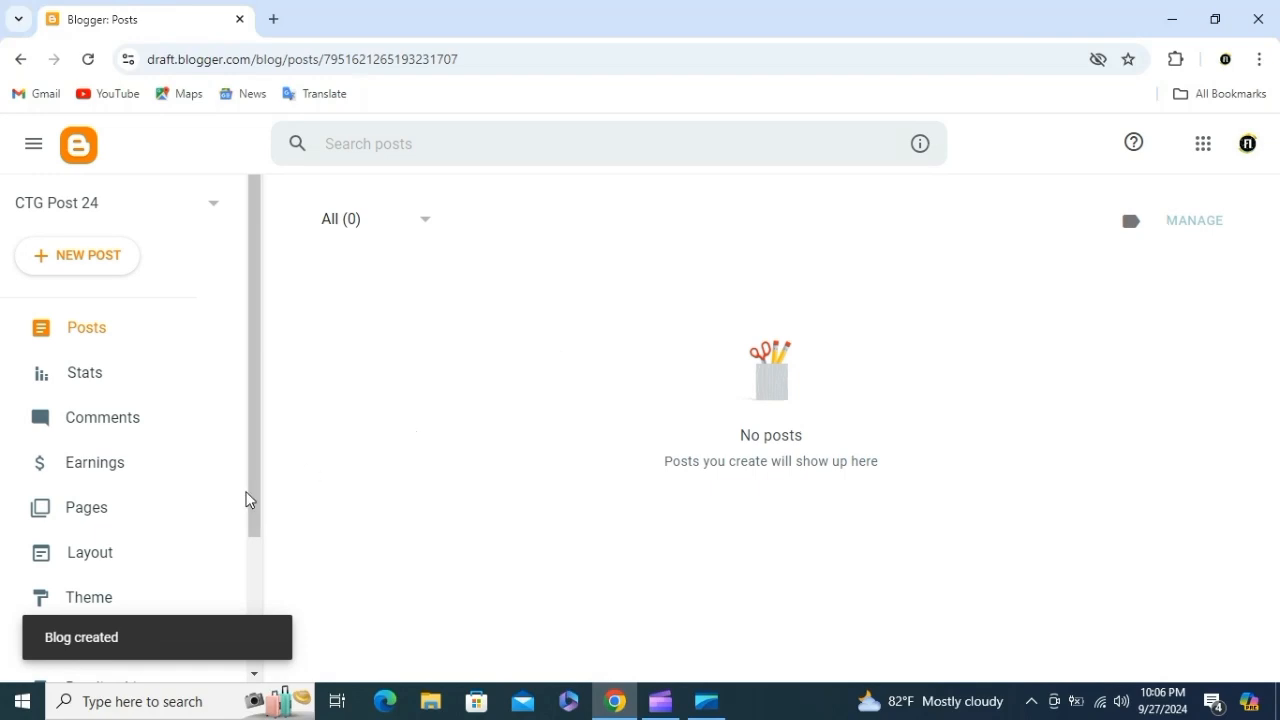
# Step: View the CTG Post 24 blog's live page and return to its Blogger dashboard
pyautogui.scroll(-3, 151, 520)
pyautogui.click(125, 565)
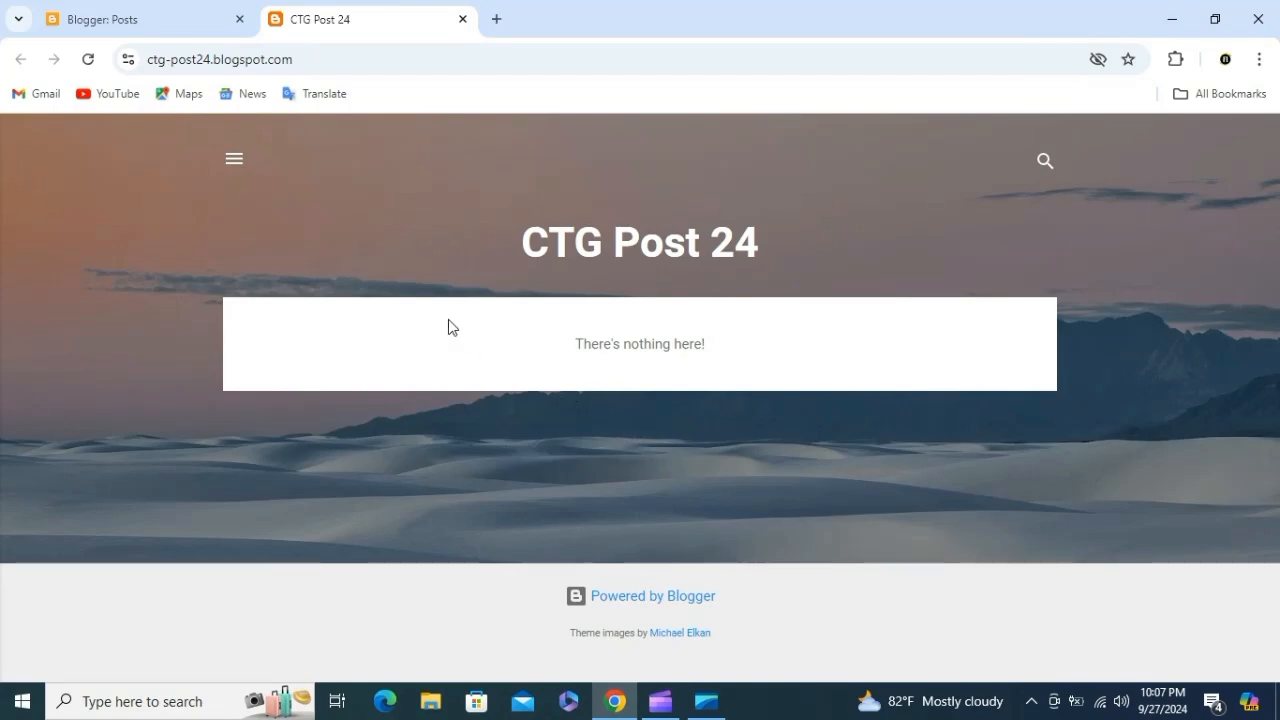
pyautogui.click(105, 14)
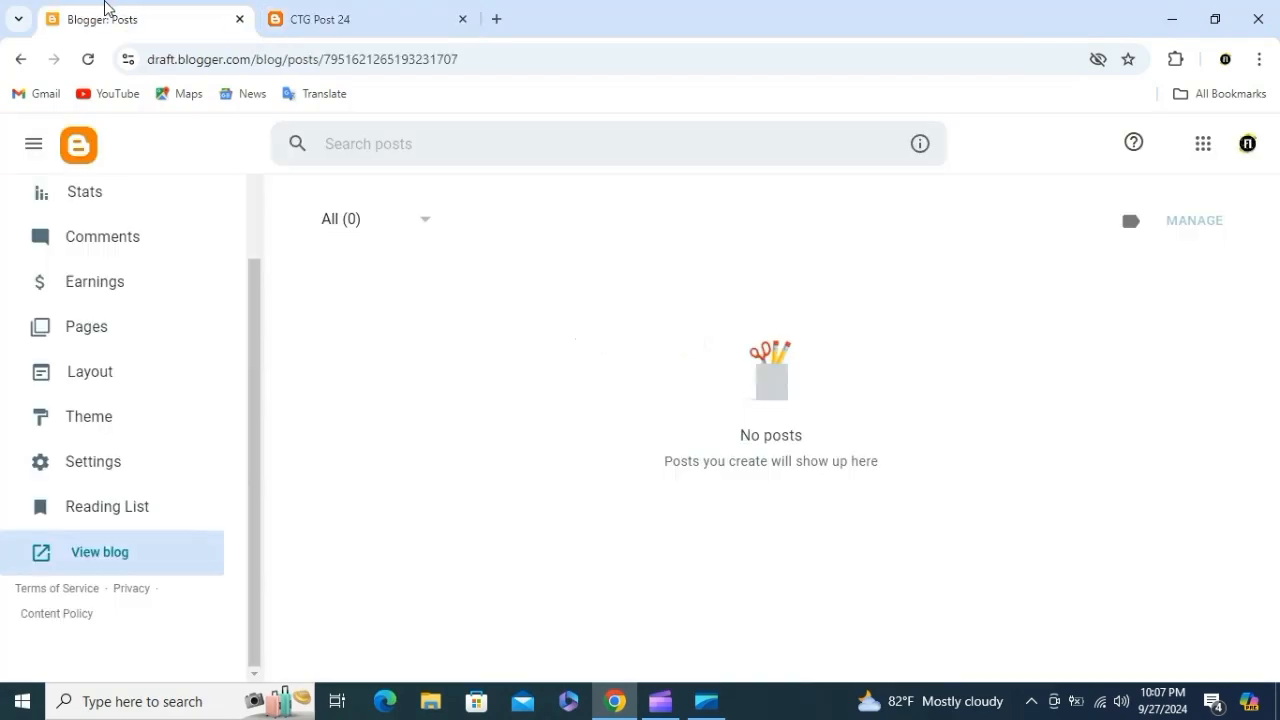
# Step: Search Google in a new tab for "blogger theme news website"
pyautogui.click(495, 19)
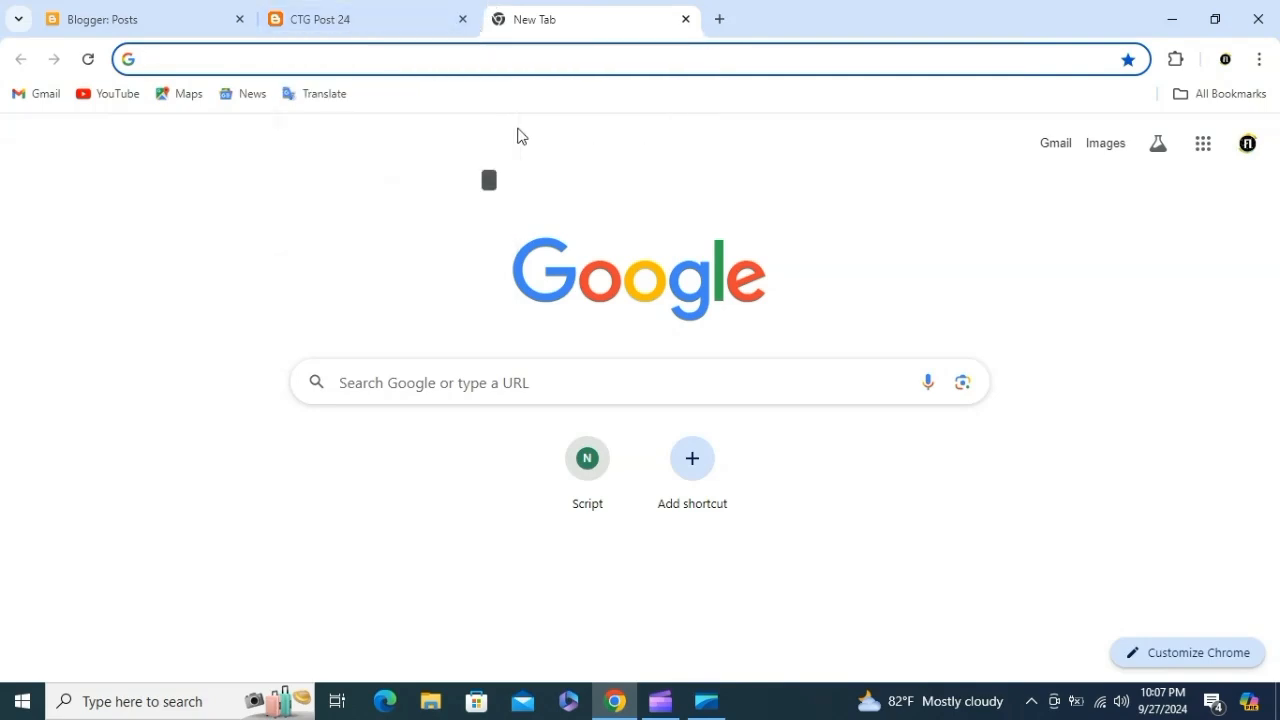
pyautogui.write('blogger')
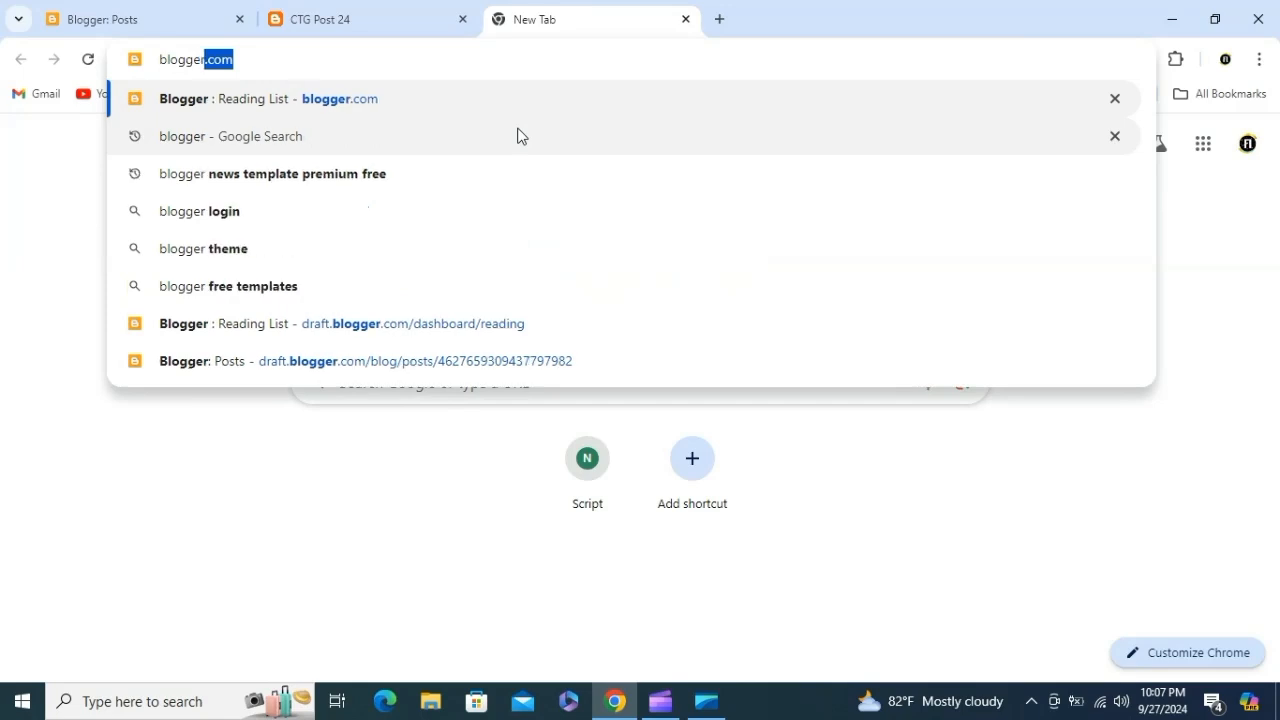
pyautogui.press('BackSpace')
pyautogui.write('theme')
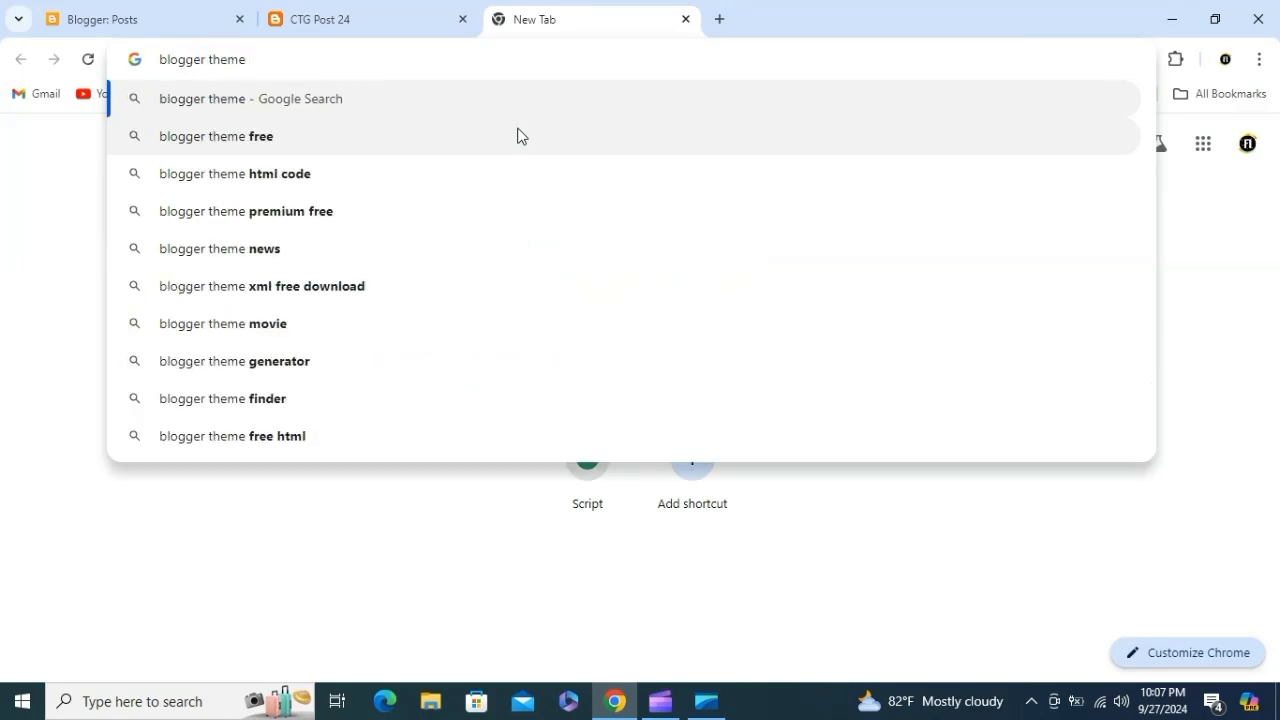
pyautogui.write(' news')
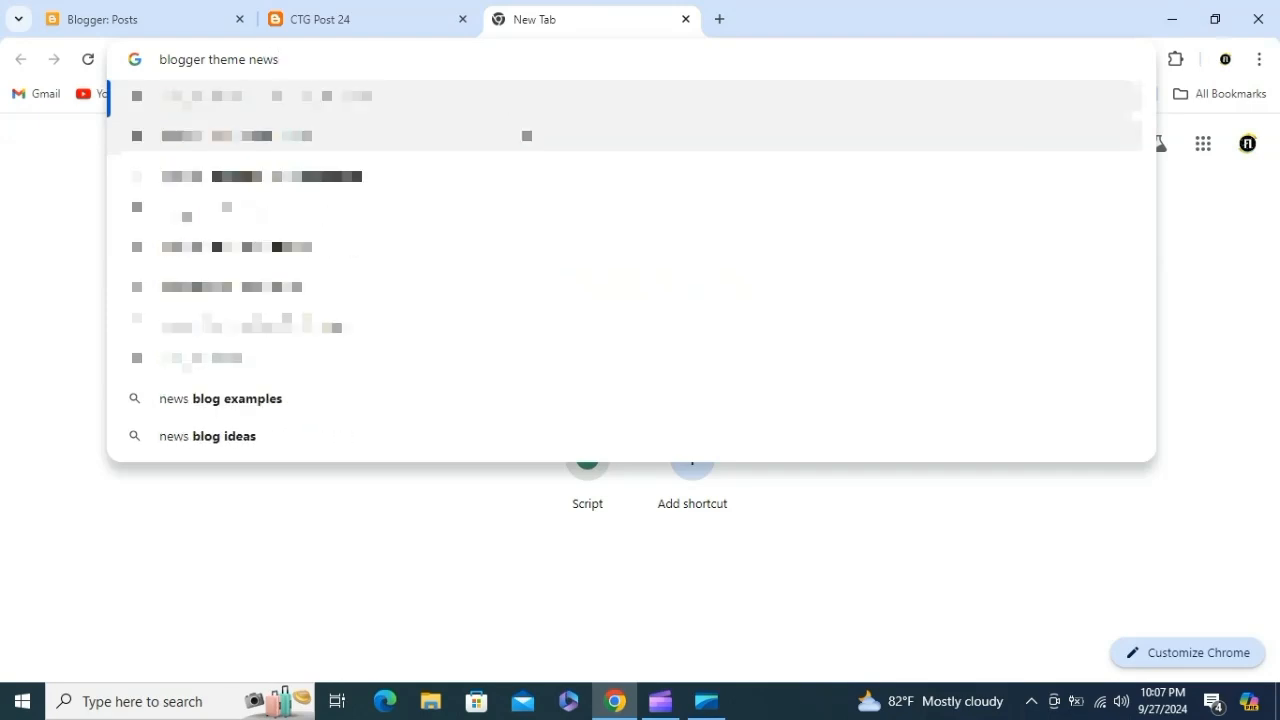
pyautogui.write(' websit')
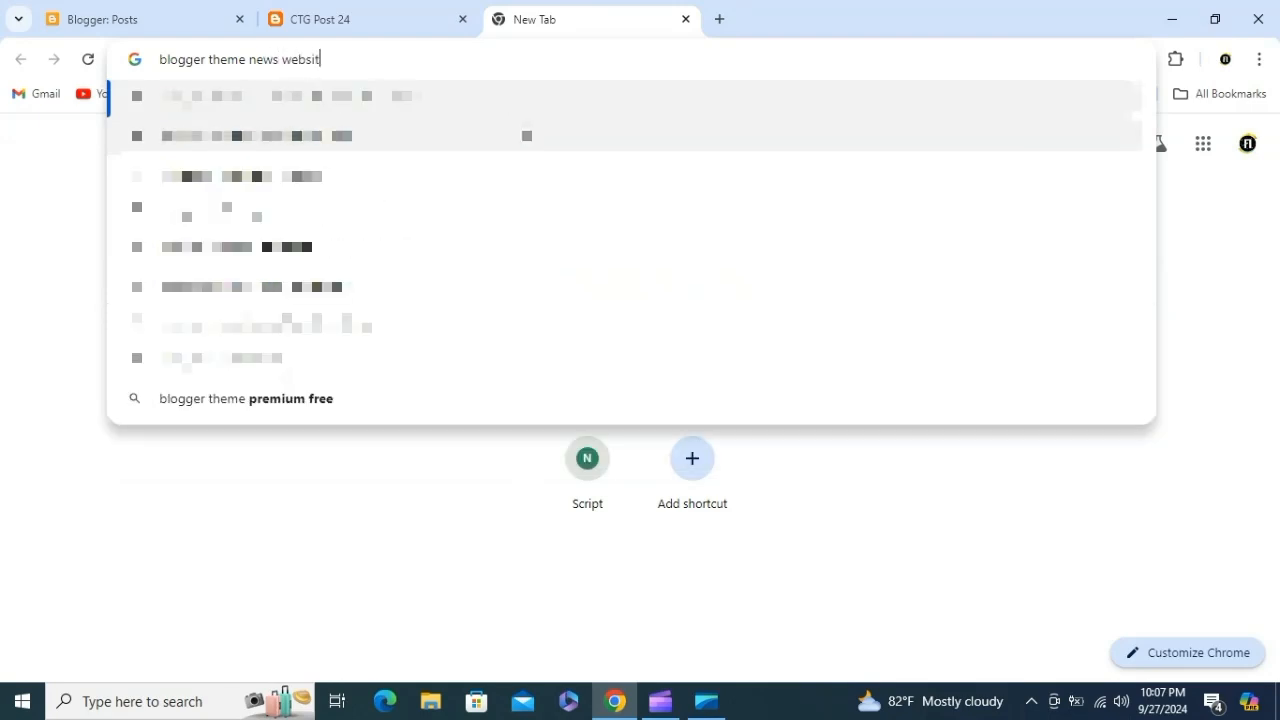
pyautogui.write('e')
pyautogui.press('Return')
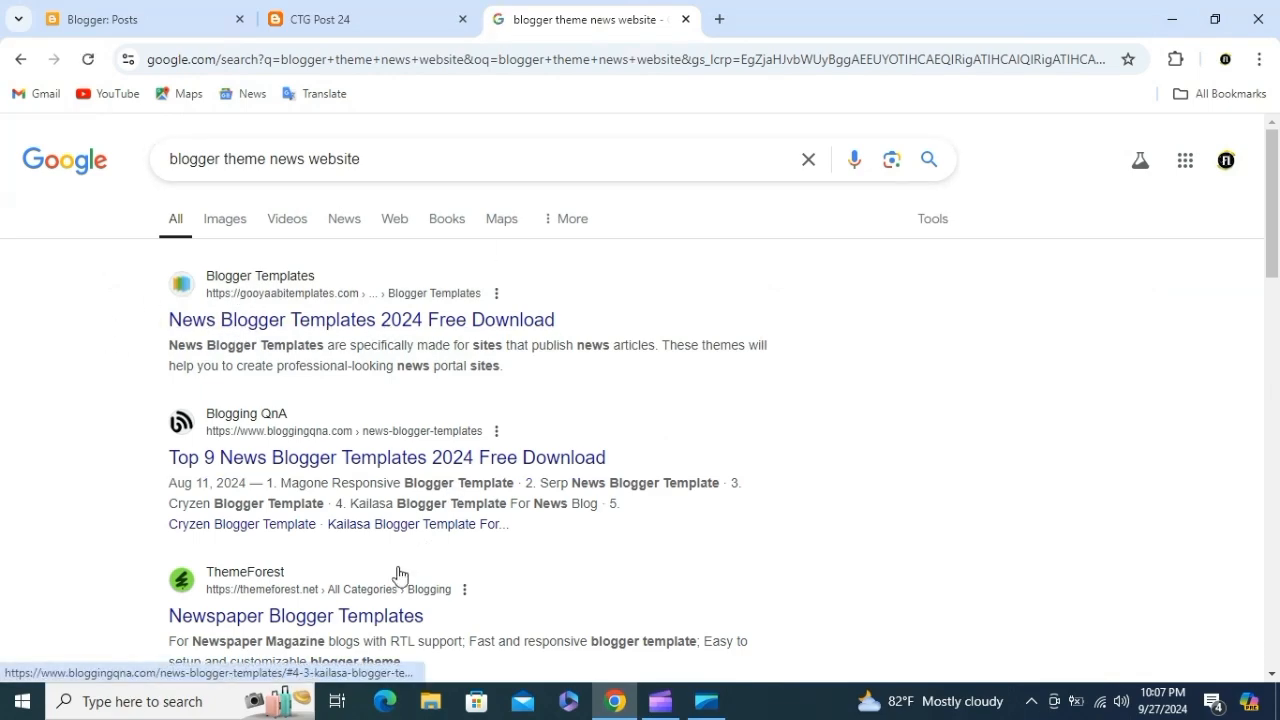
# Step: Open the gooyaabitemplates.com News Blogger Templates result and look through its first page of templates
pyautogui.click(370, 320)
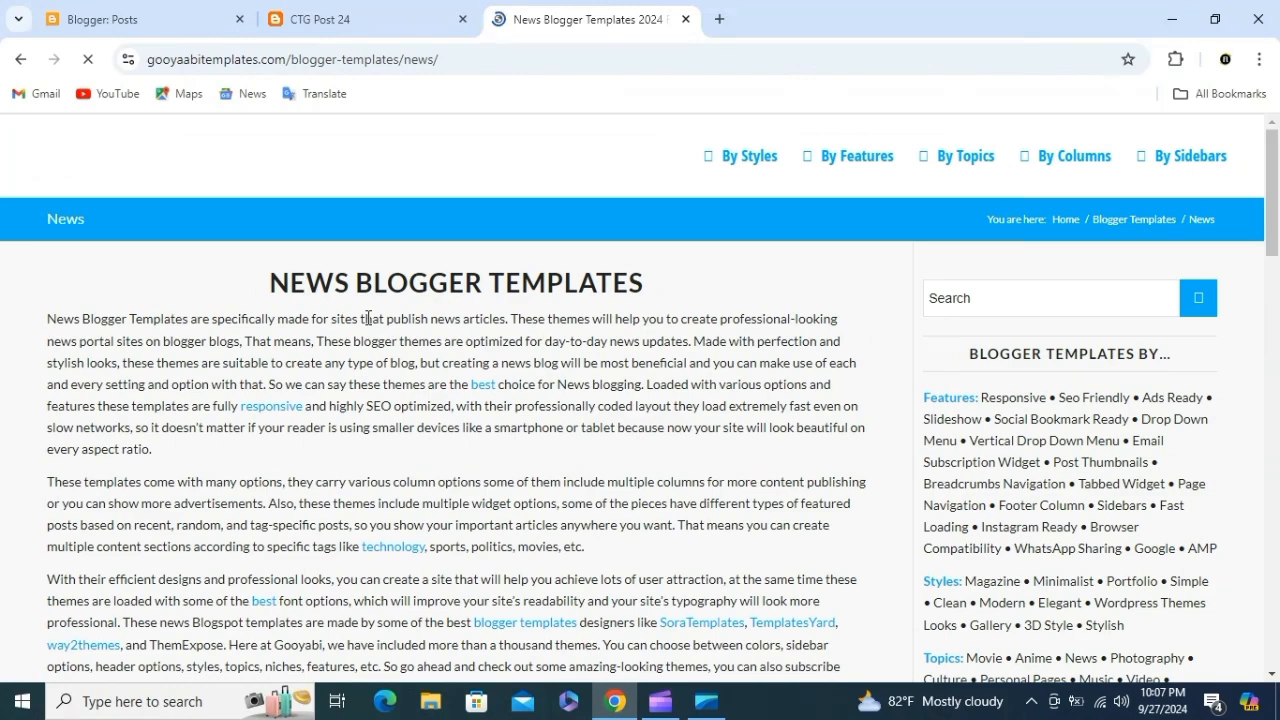
pyautogui.scroll(-7, 366, 420)
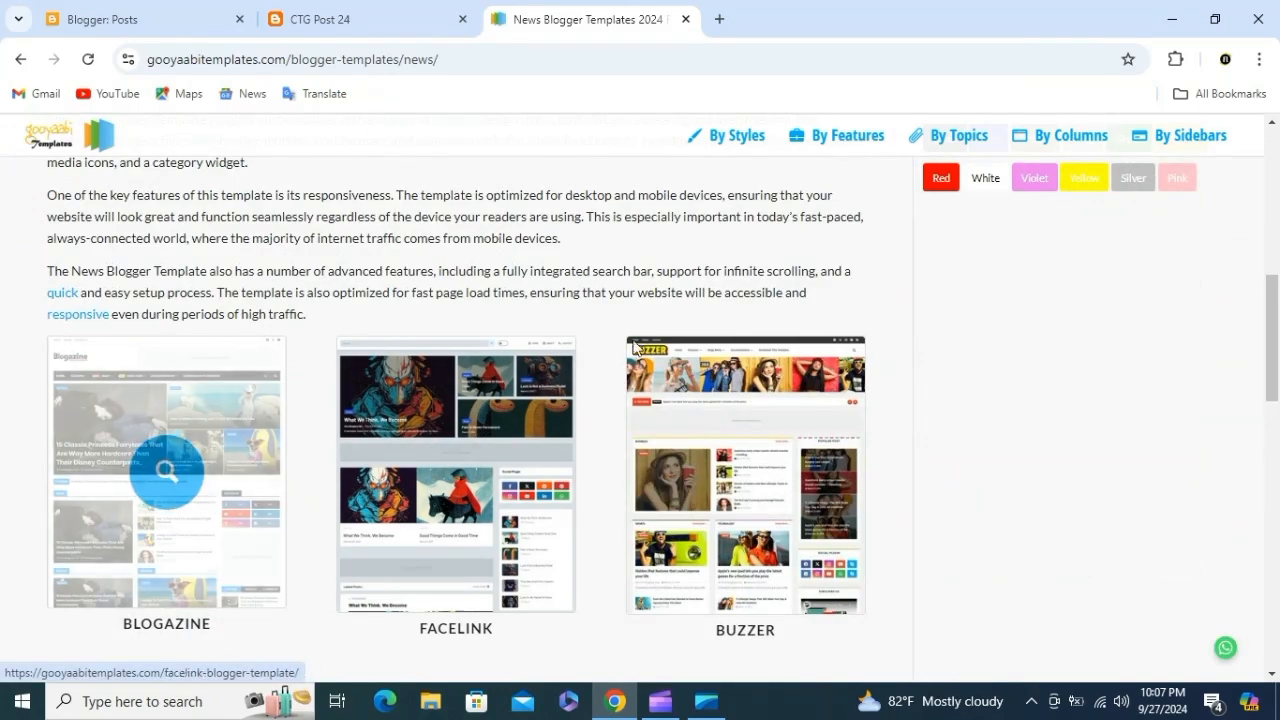
pyautogui.scroll(-3, 677, 334)
pyautogui.scroll(-2, 677, 331)
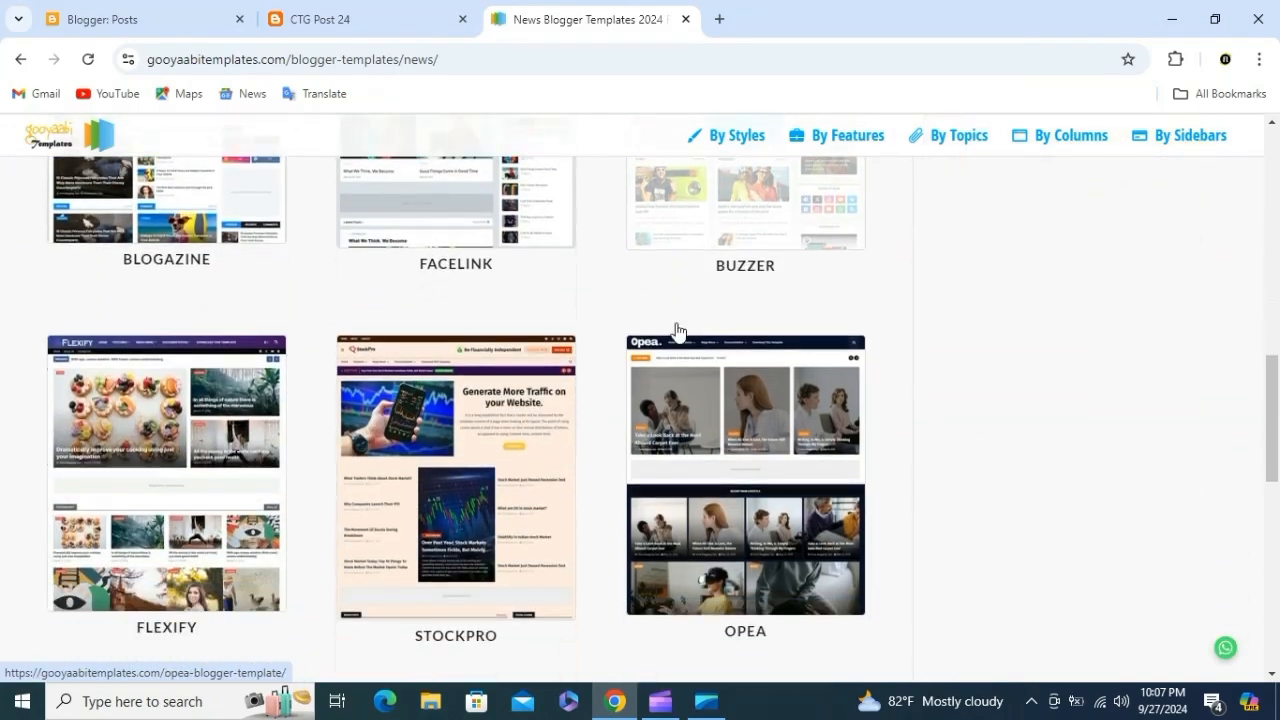
pyautogui.scroll(-3, 665, 331)
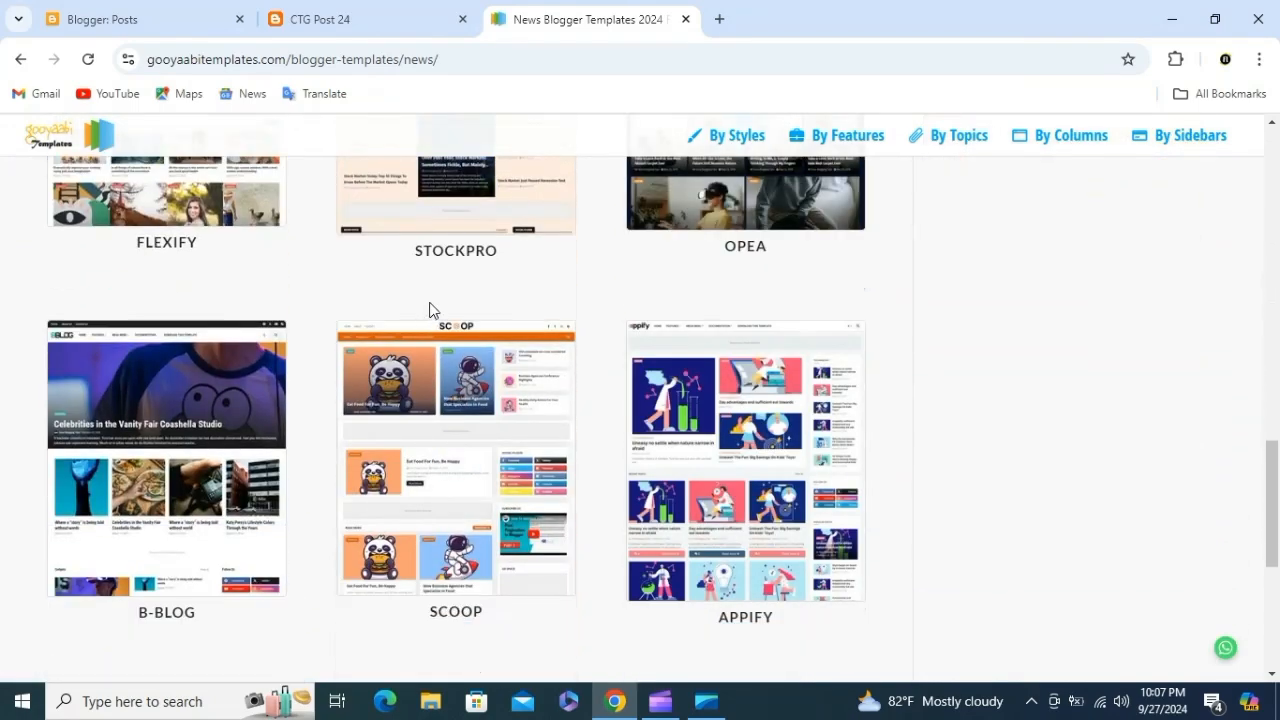
pyautogui.scroll(-4, 431, 310)
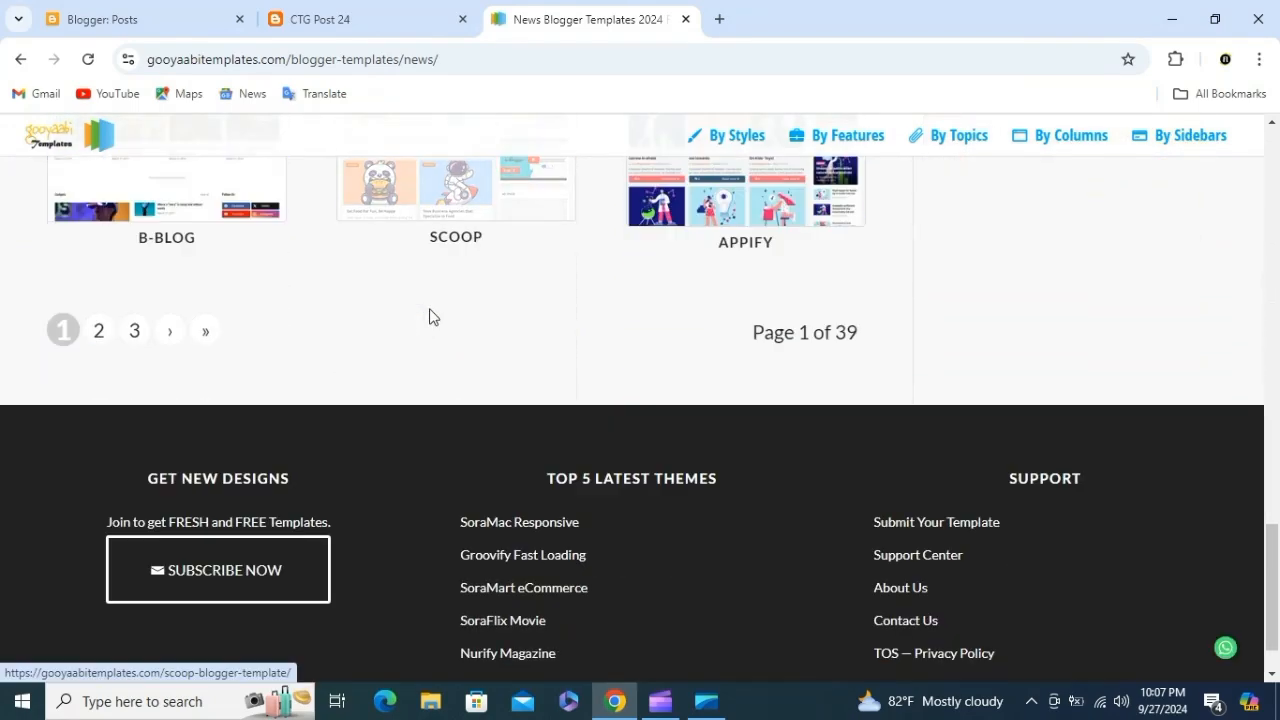
# Step: Go to page 2 of the news templates and open the SpotMag template's page
pyautogui.click(95, 330)
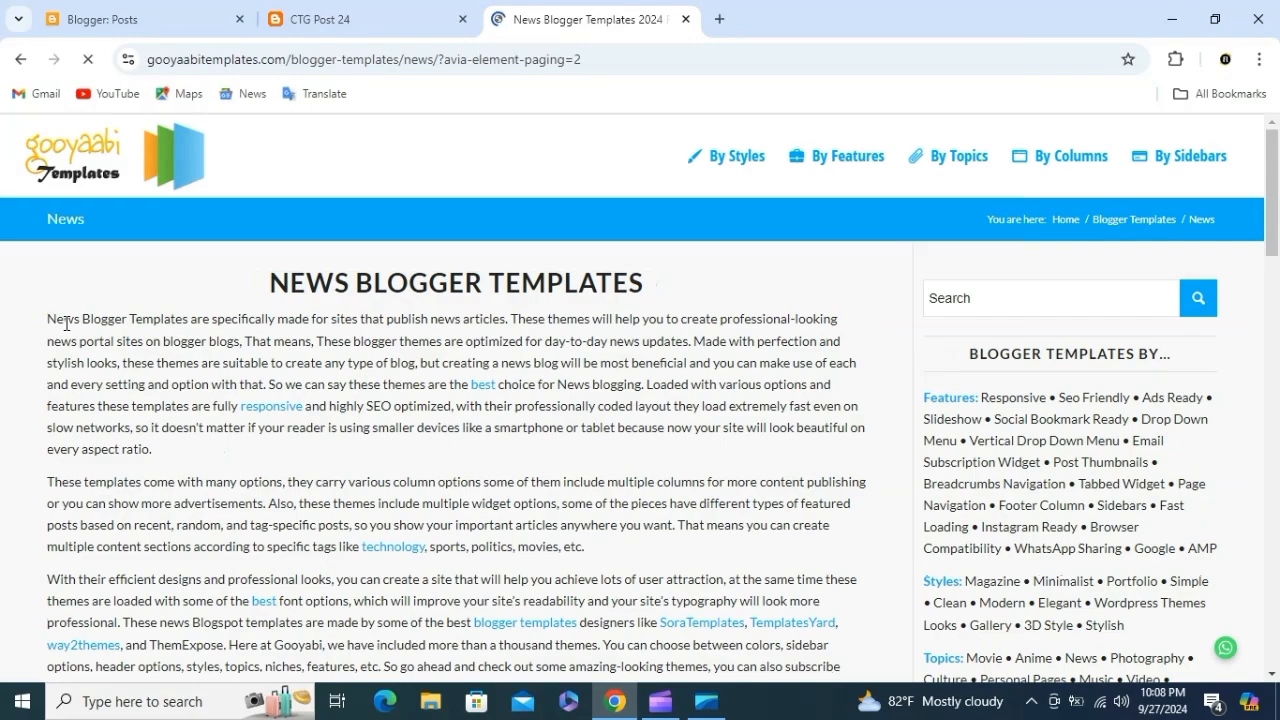
pyautogui.scroll(-9, 120, 340)
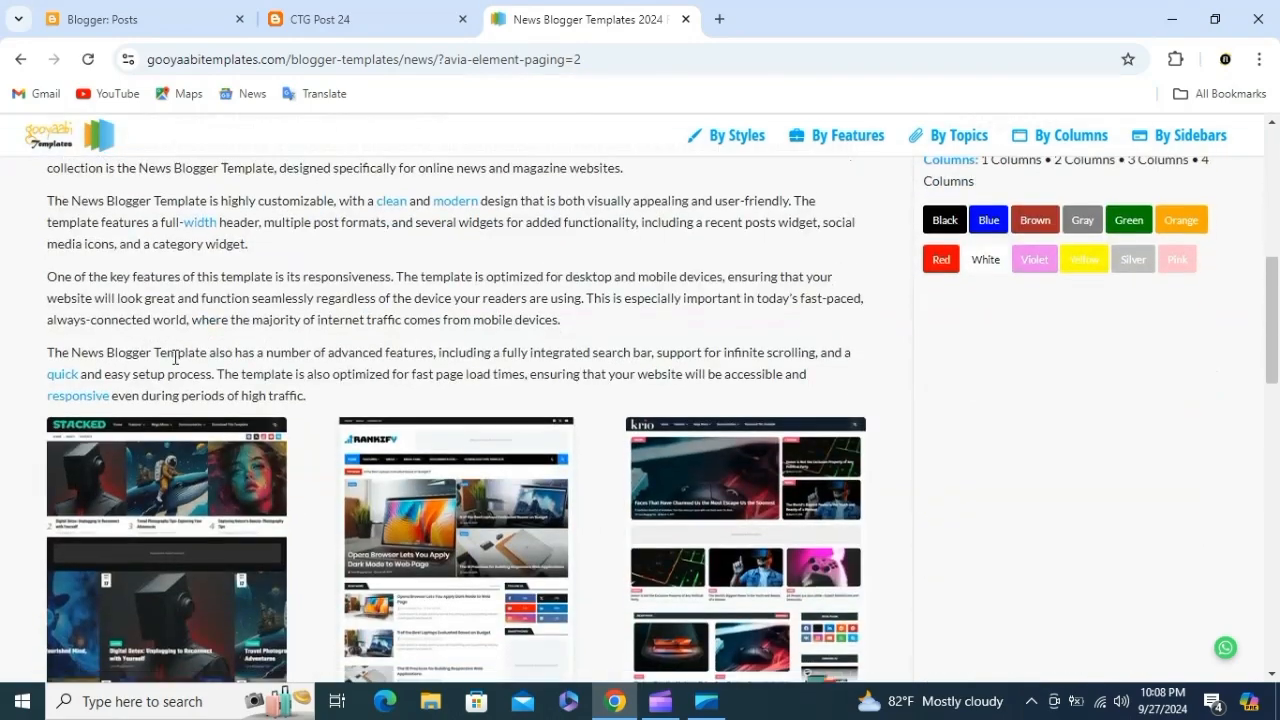
pyautogui.scroll(-4, 173, 365)
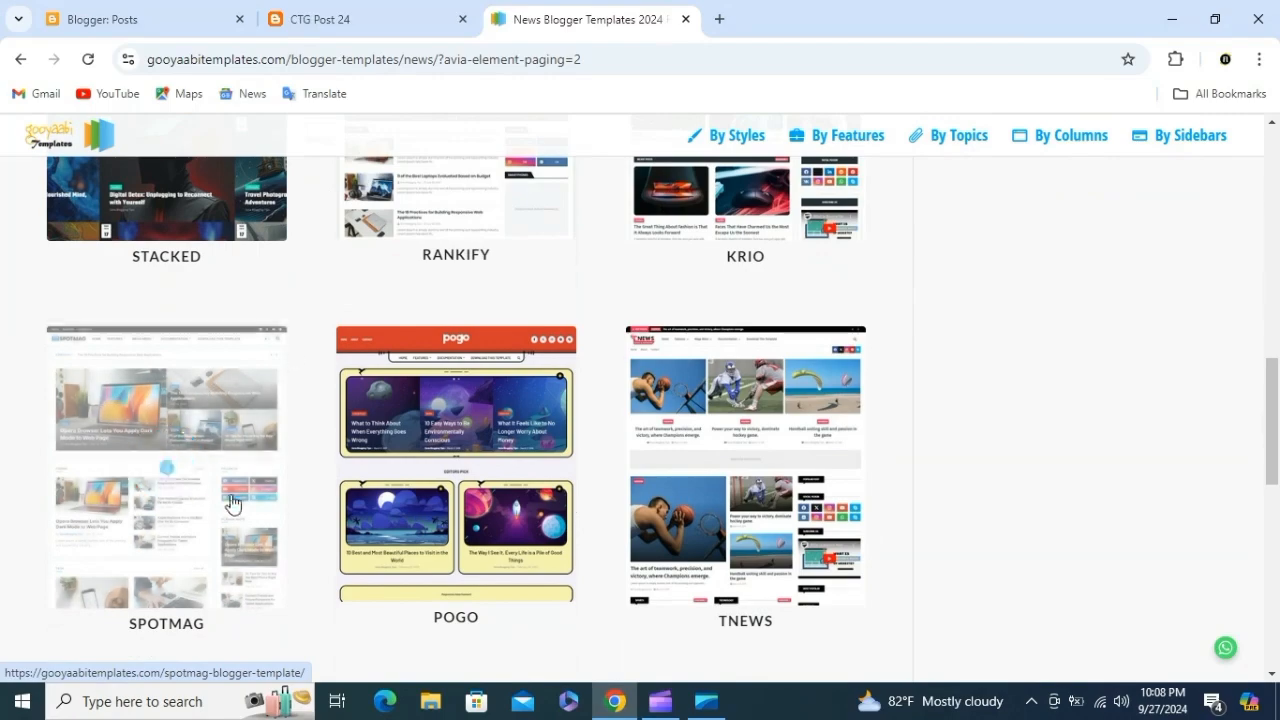
pyautogui.click(167, 484)
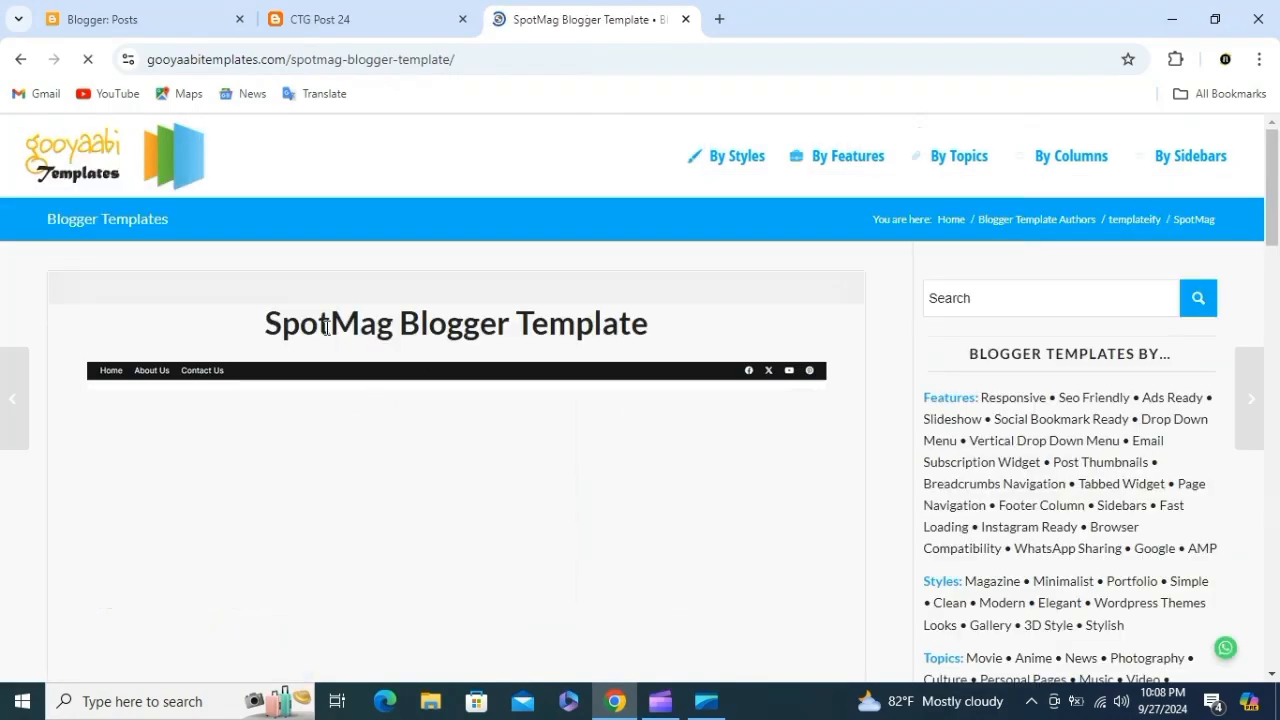
# Step: Open the SpotMag template's live preview, dismiss the Templateify popup, and examine the homepage layout from start to end
pyautogui.scroll(-5, 322, 431)
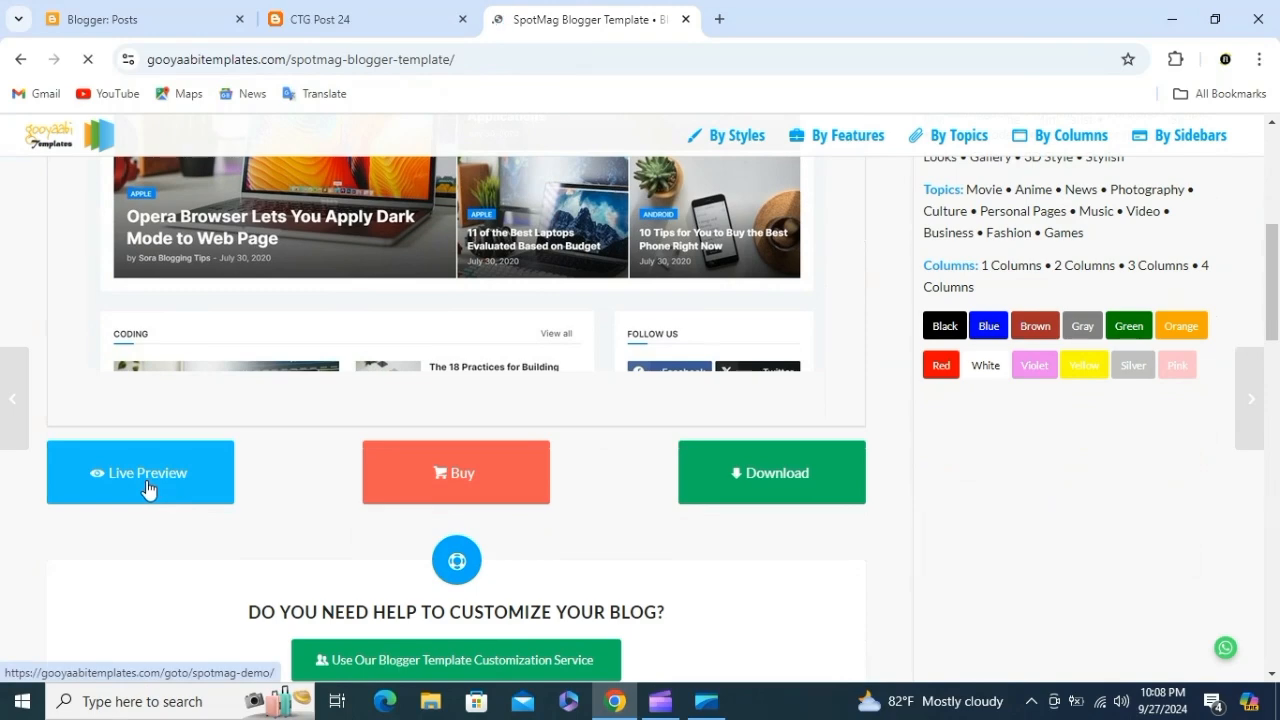
pyautogui.click(148, 487)
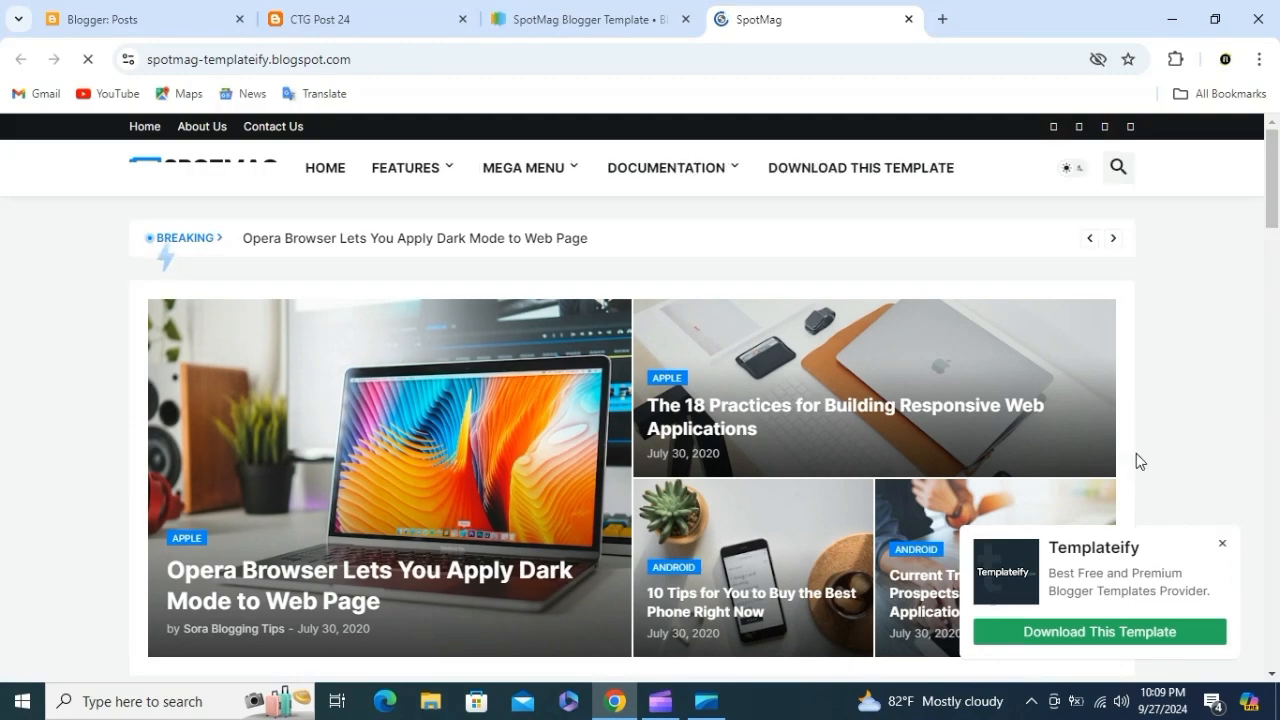
pyautogui.click(1223, 546)
pyautogui.scroll(-5, 536, 297)
pyautogui.scroll(-3, 714, 357)
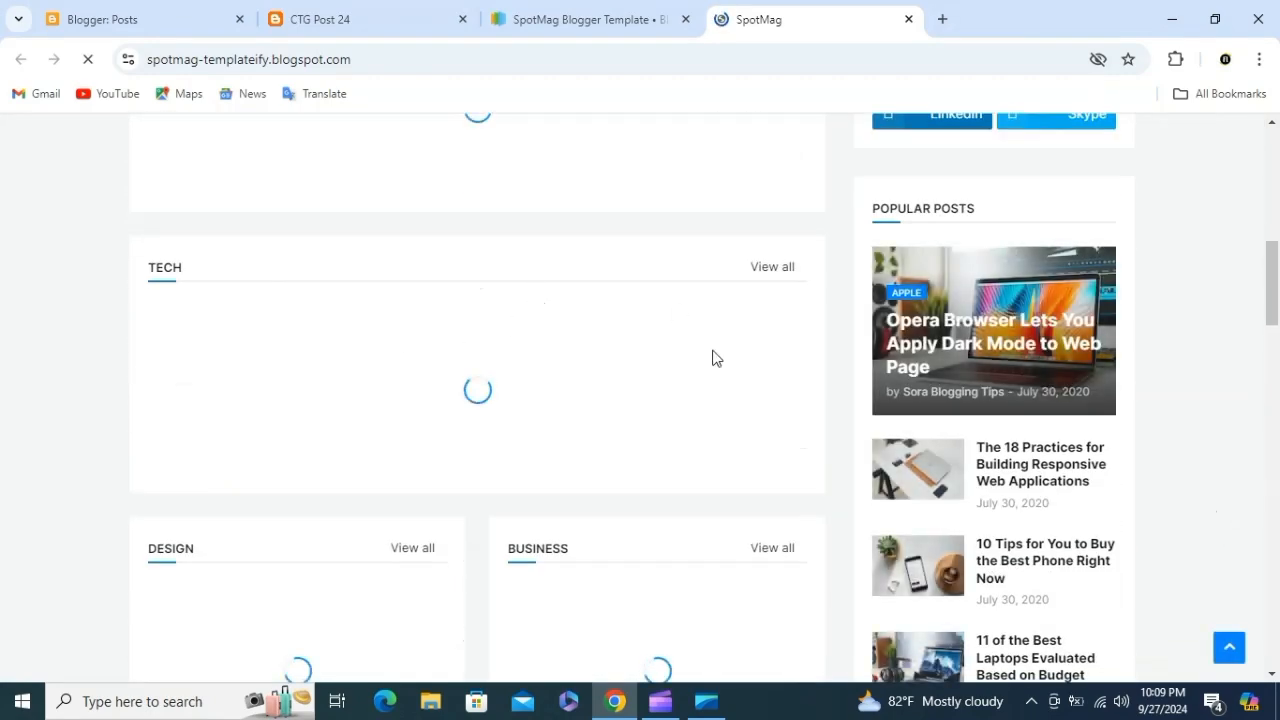
pyautogui.scroll(-10, 637, 354)
pyautogui.scroll(-12, 600, 345)
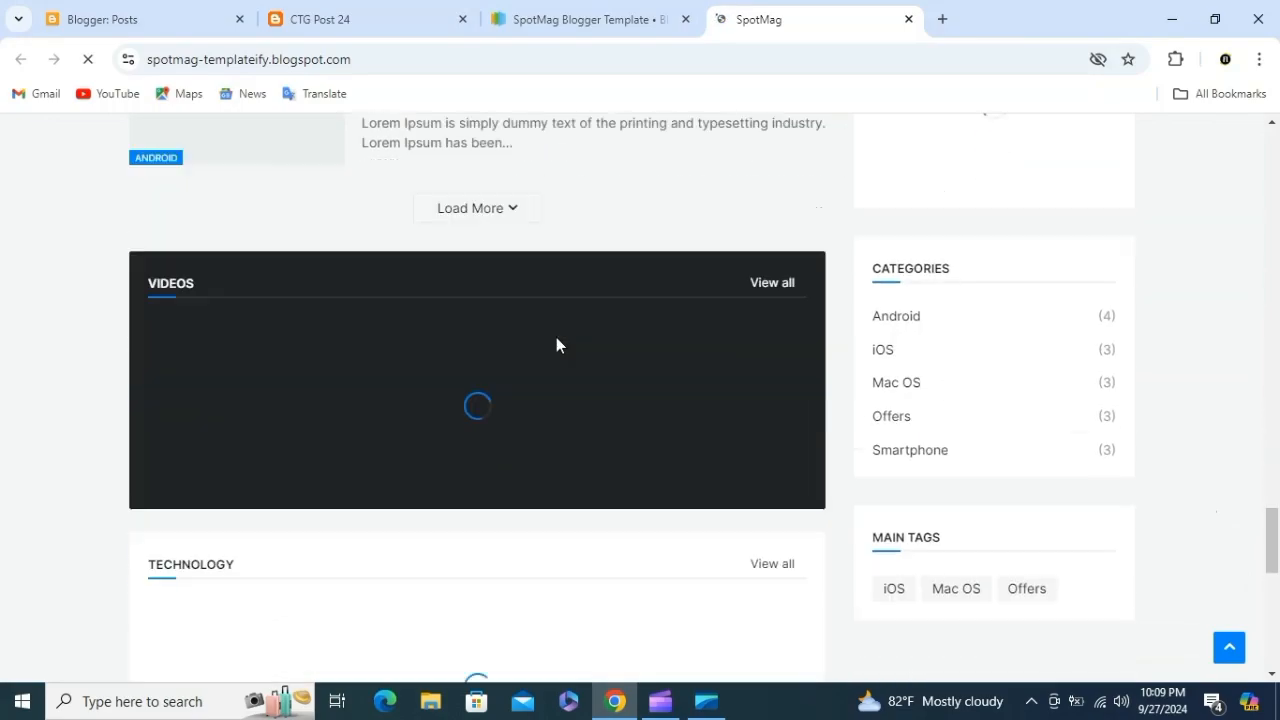
pyautogui.scroll(8, 551, 366)
pyautogui.scroll(15, 550, 370)
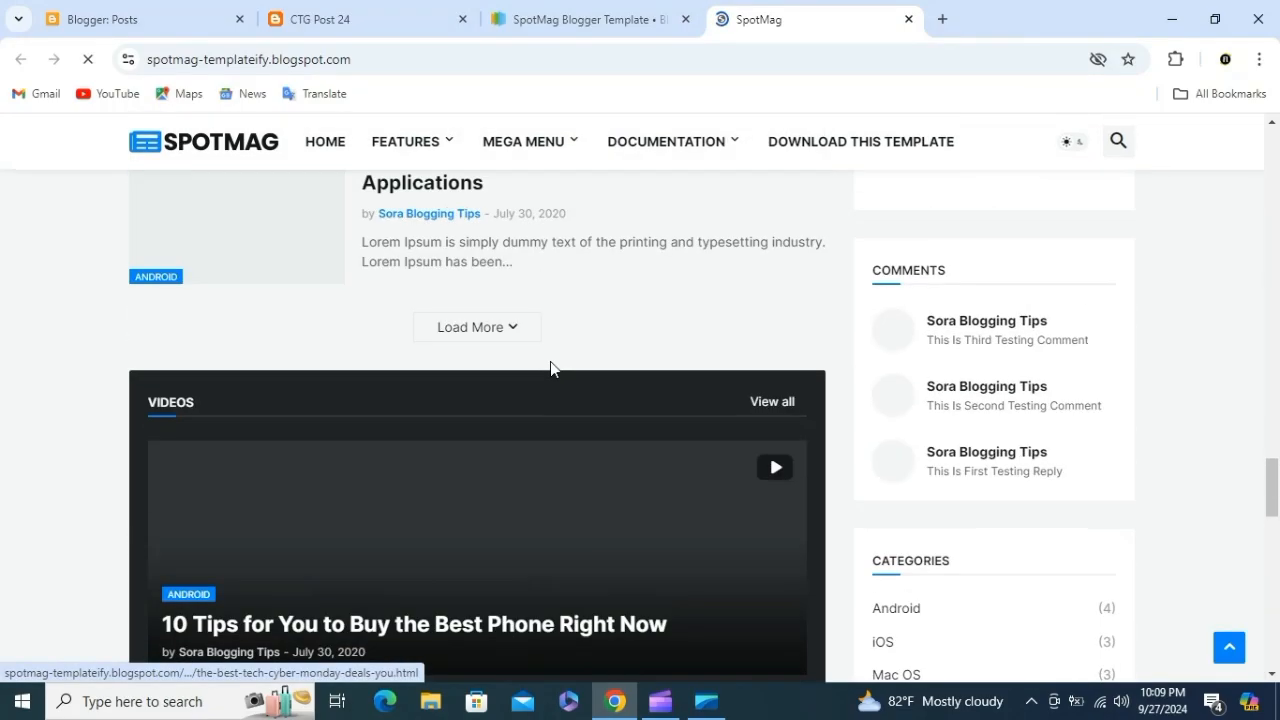
pyautogui.scroll(10, 550, 370)
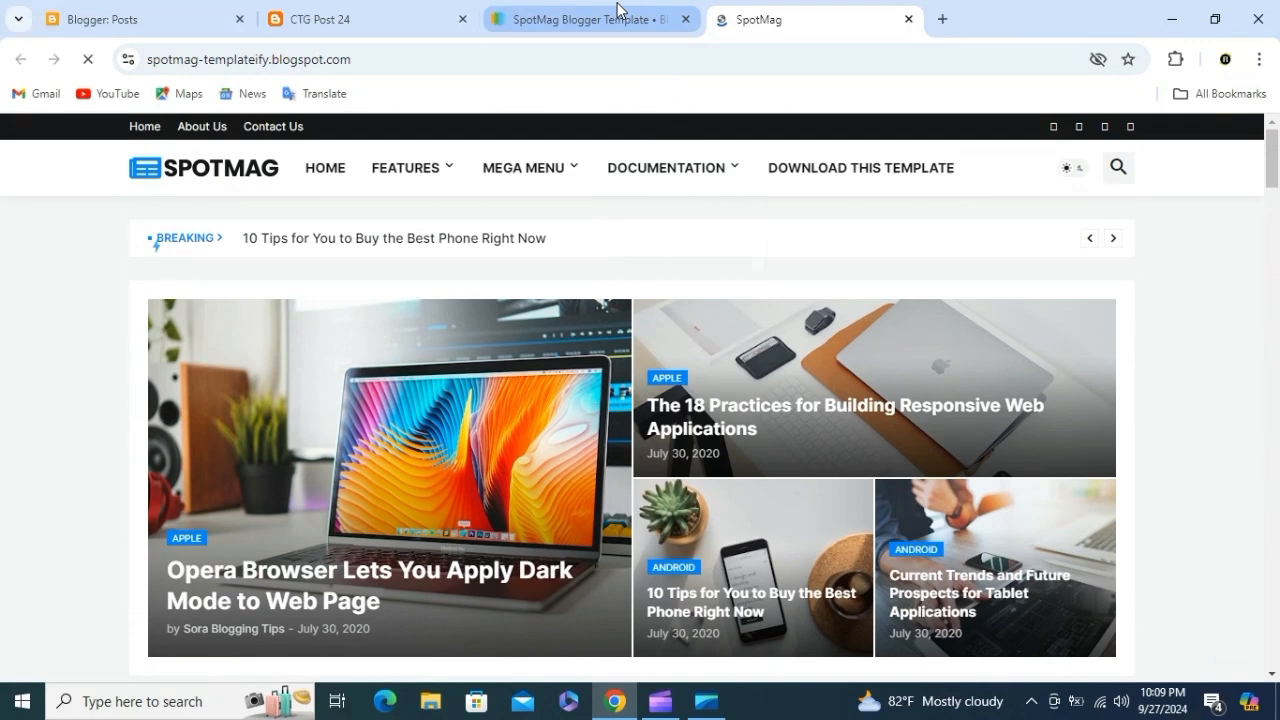
# Step: Download the free SpotMag template from its gooyaabitemplates.com page and show the zip file in its folder
pyautogui.click(617, 10)
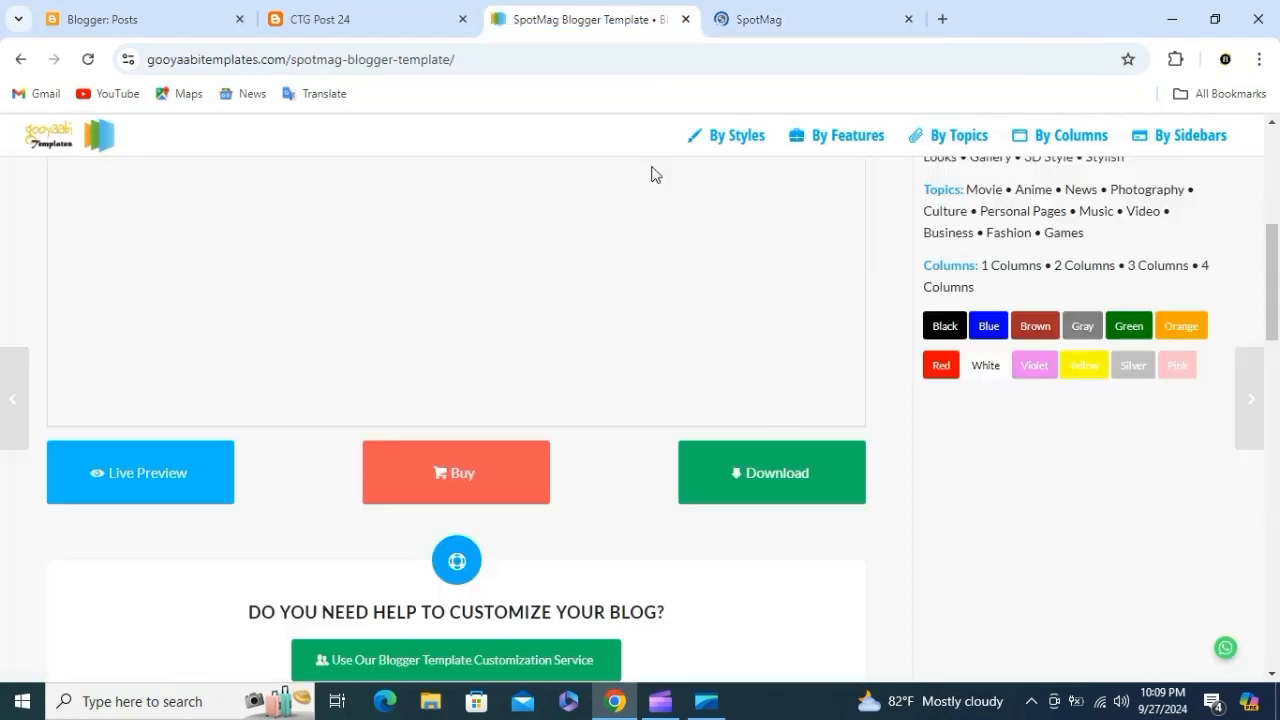
pyautogui.click(772, 486)
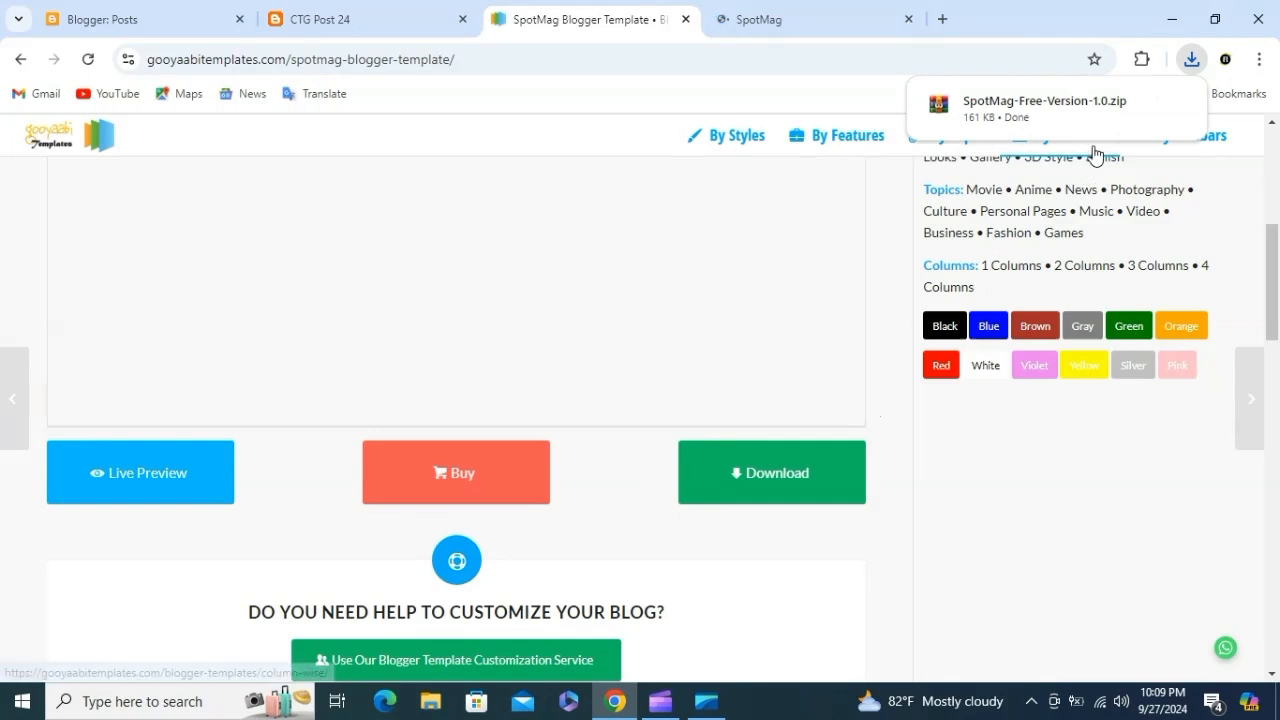
pyautogui.moveTo(1148, 117)
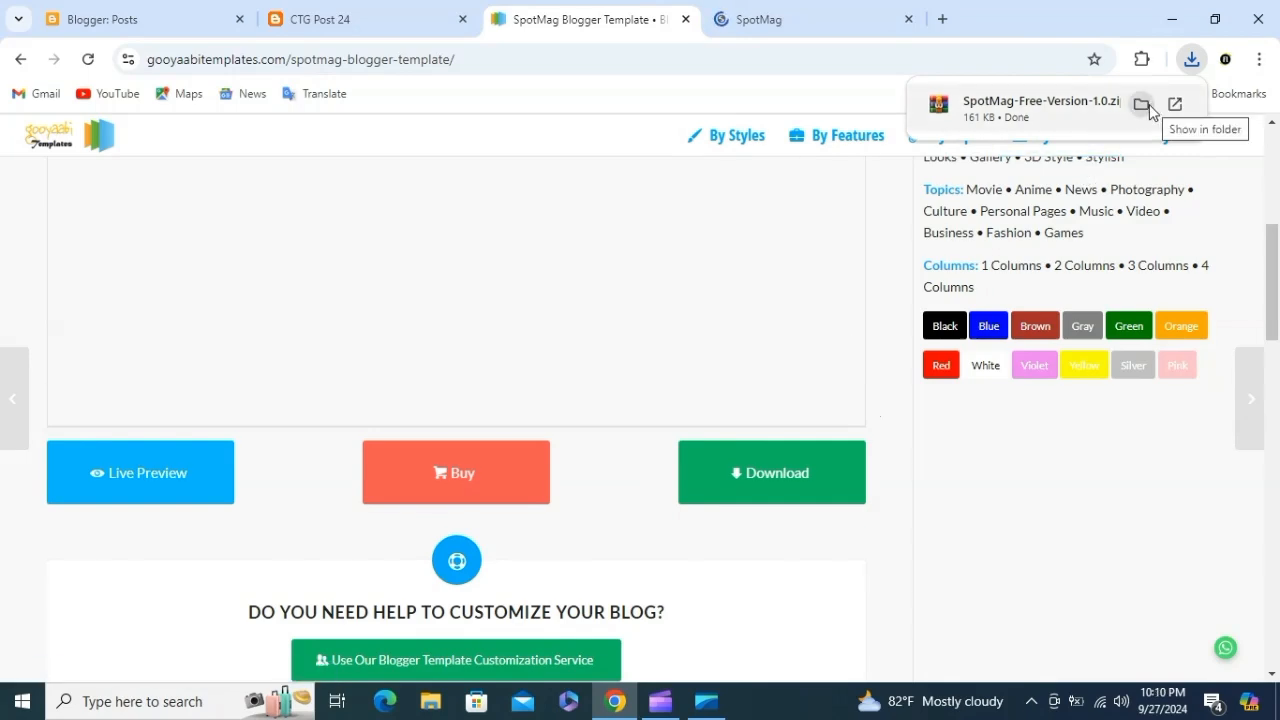
pyautogui.click(1141, 104)
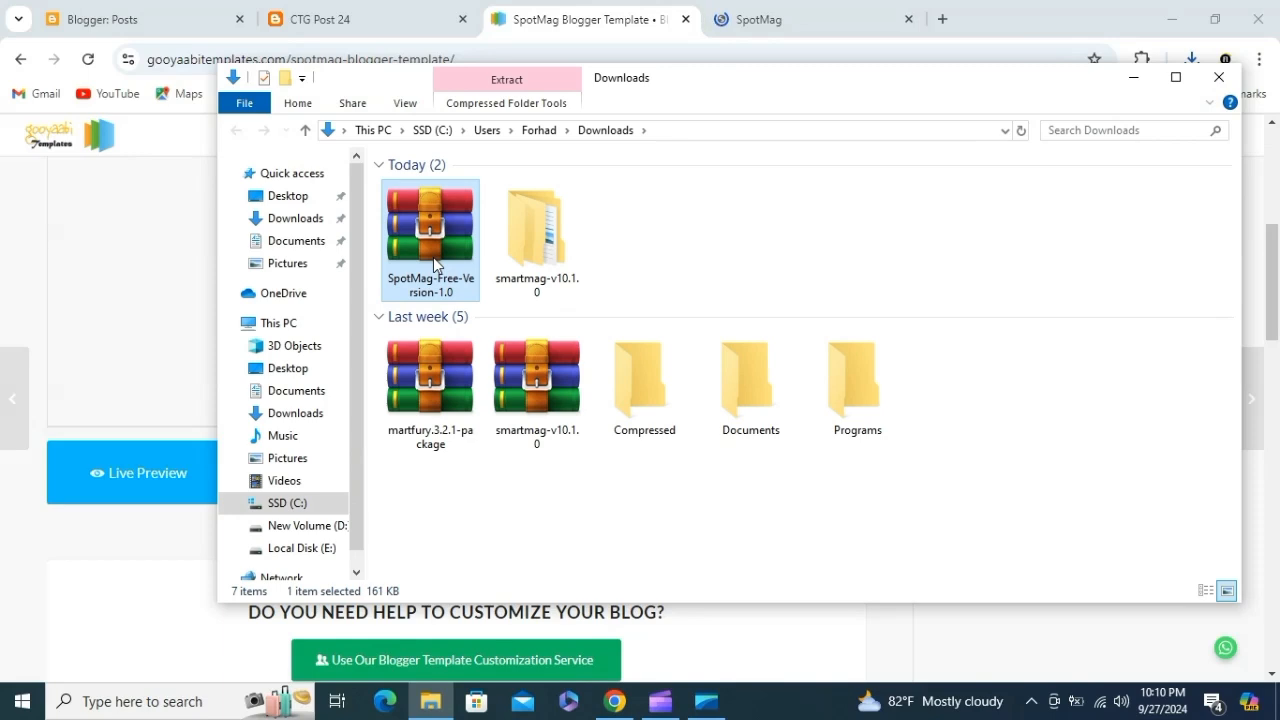
# Step: Extract SpotMag-Free-Version-1.0.zip into a SpotMag-Free-Version-1.0 folder in Downloads, keeping the default extraction options
pyautogui.doubleClick(432, 255)
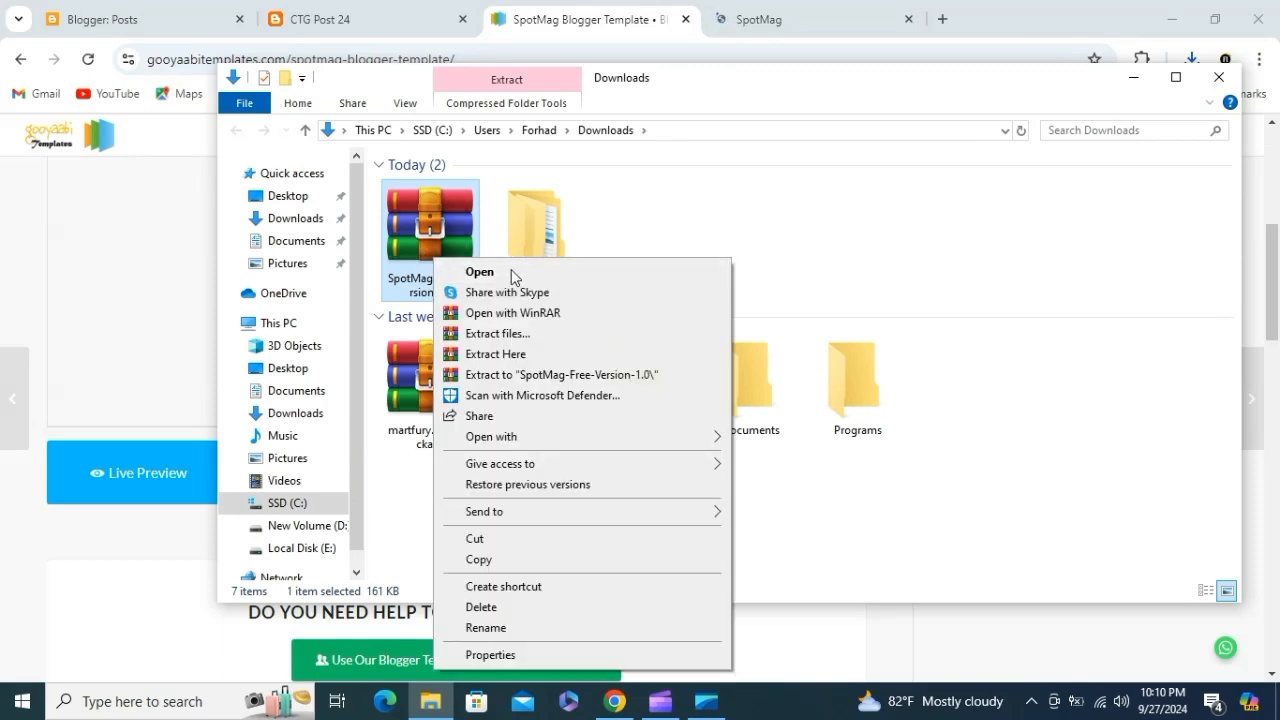
pyautogui.rightClick(870, 224)
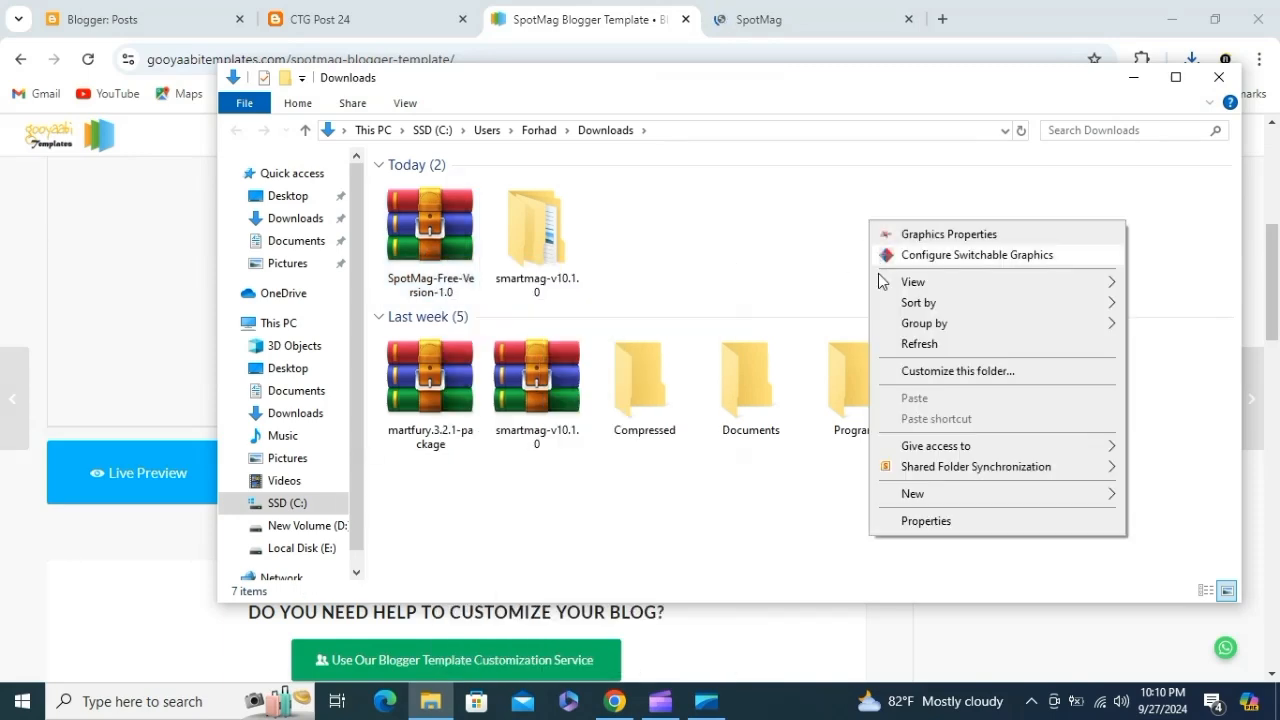
pyautogui.click(922, 344)
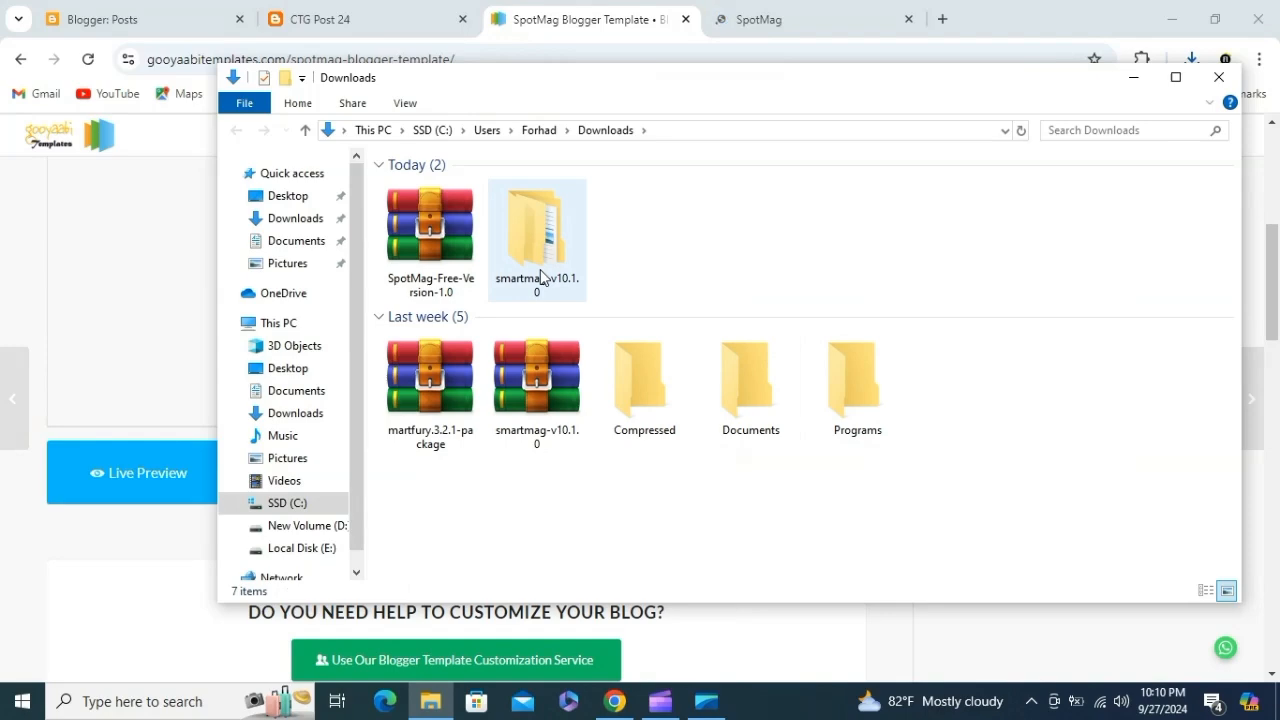
pyautogui.rightClick(429, 245)
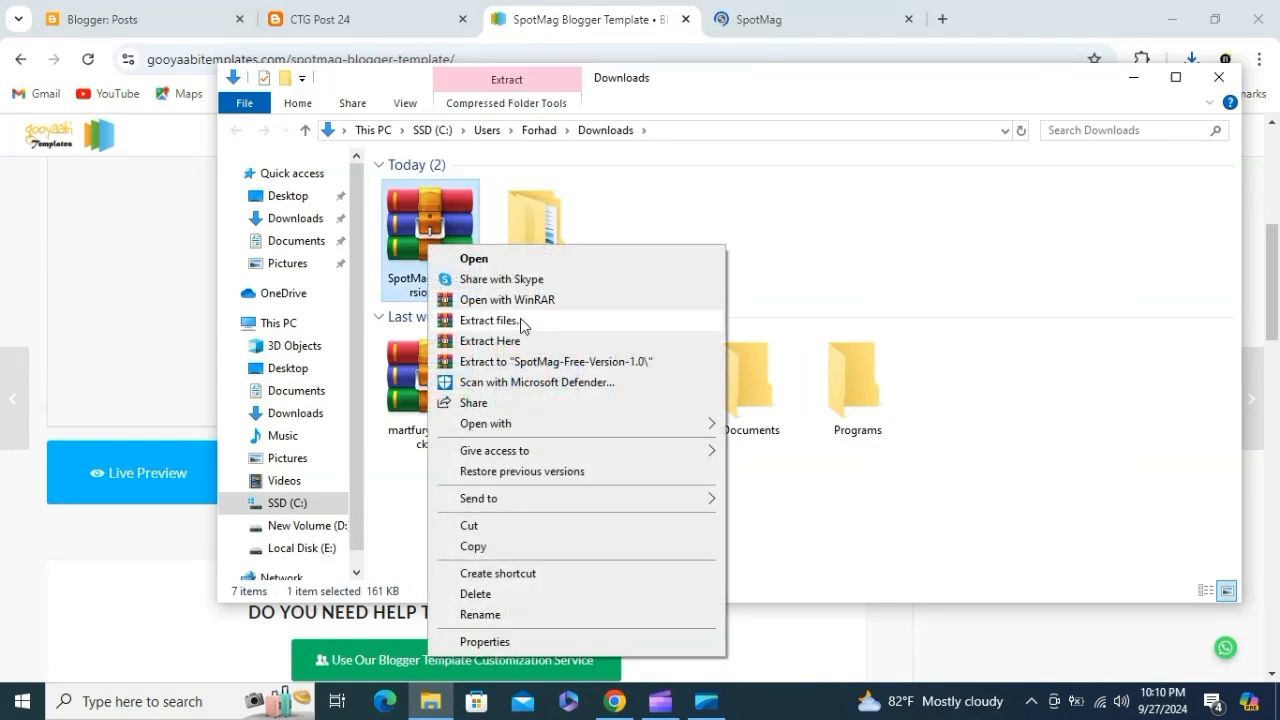
pyautogui.click(520, 320)
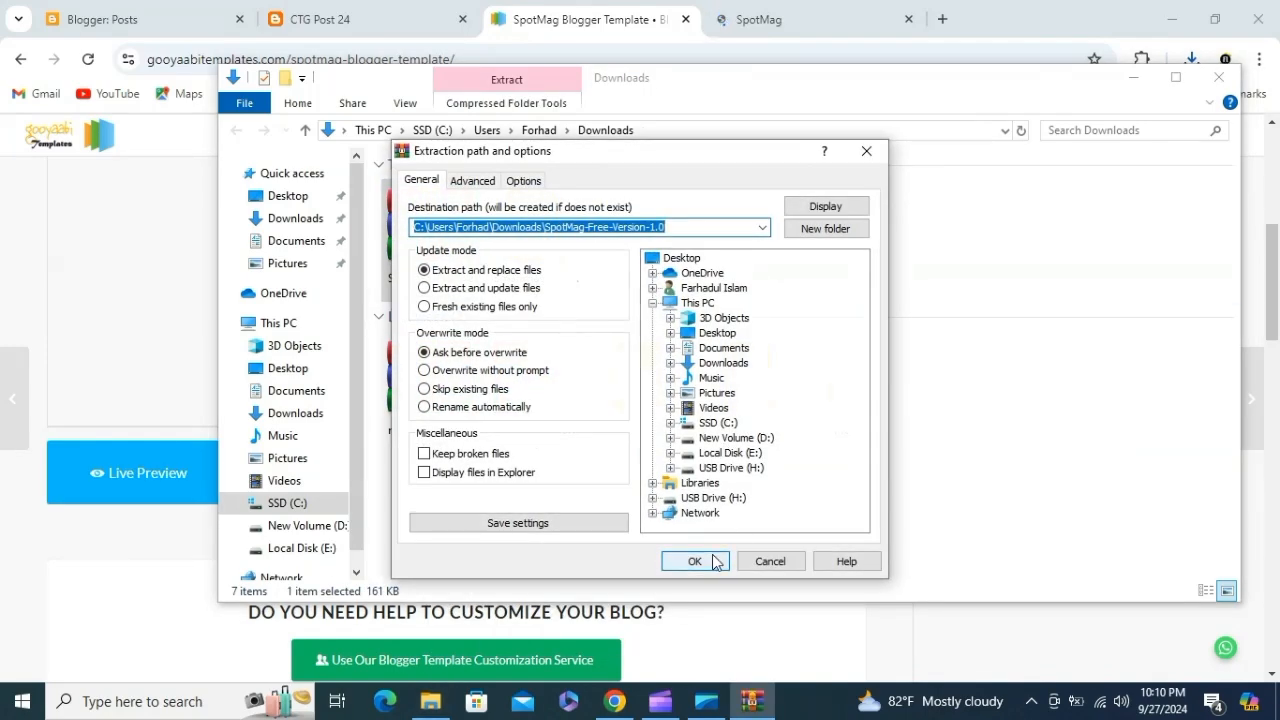
pyautogui.click(695, 561)
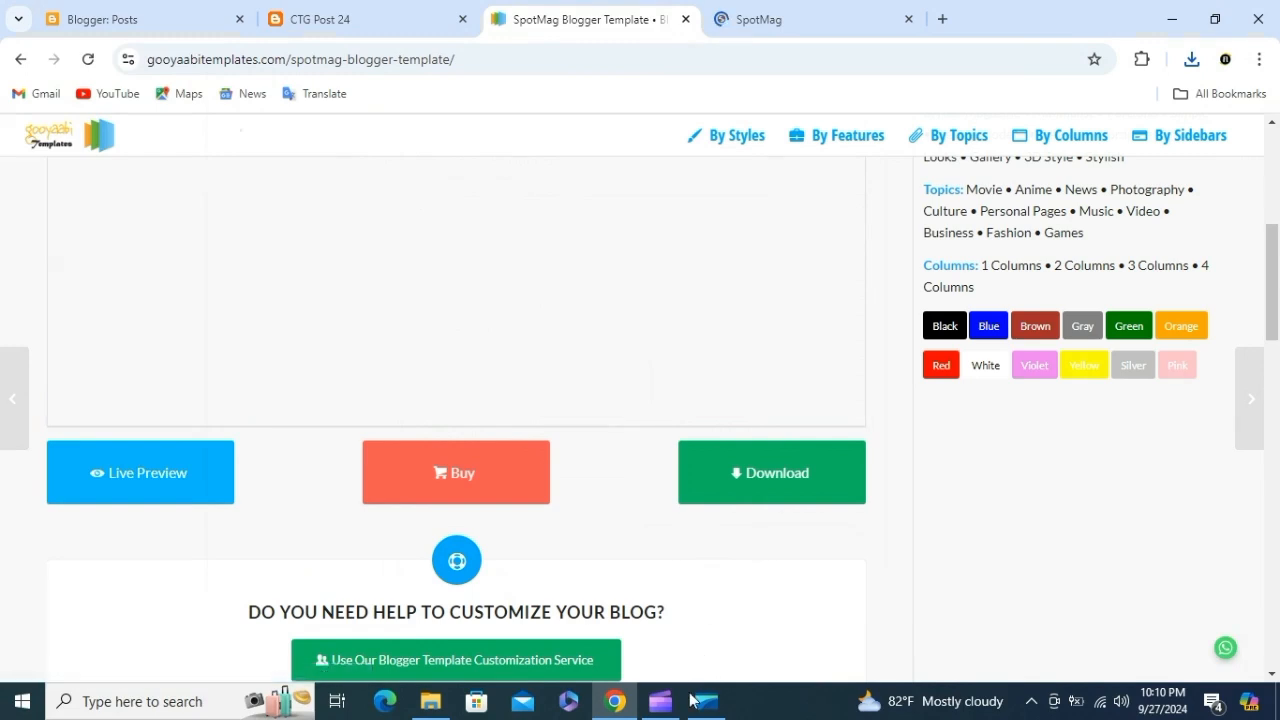
# Step: Open the extracted SpotMag-Free-Version-1.0 folder and display its files as large thumbnails
pyautogui.click(430, 701)
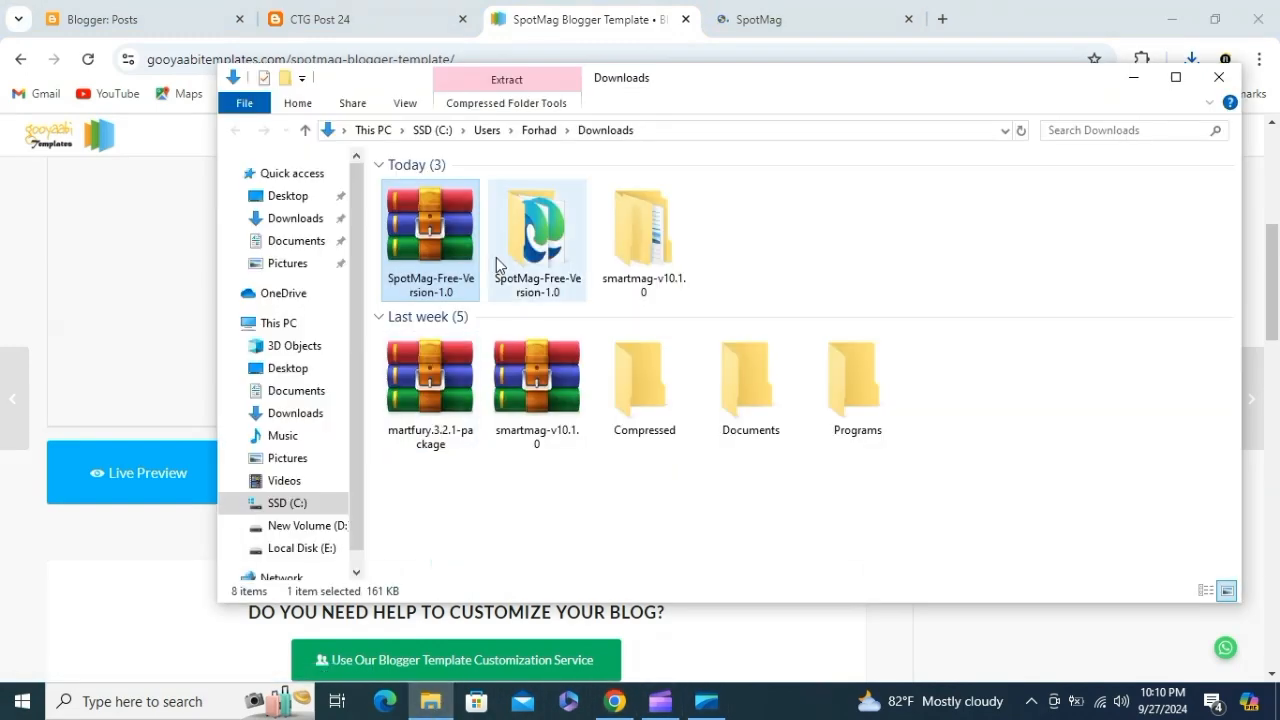
pyautogui.doubleClick(526, 258)
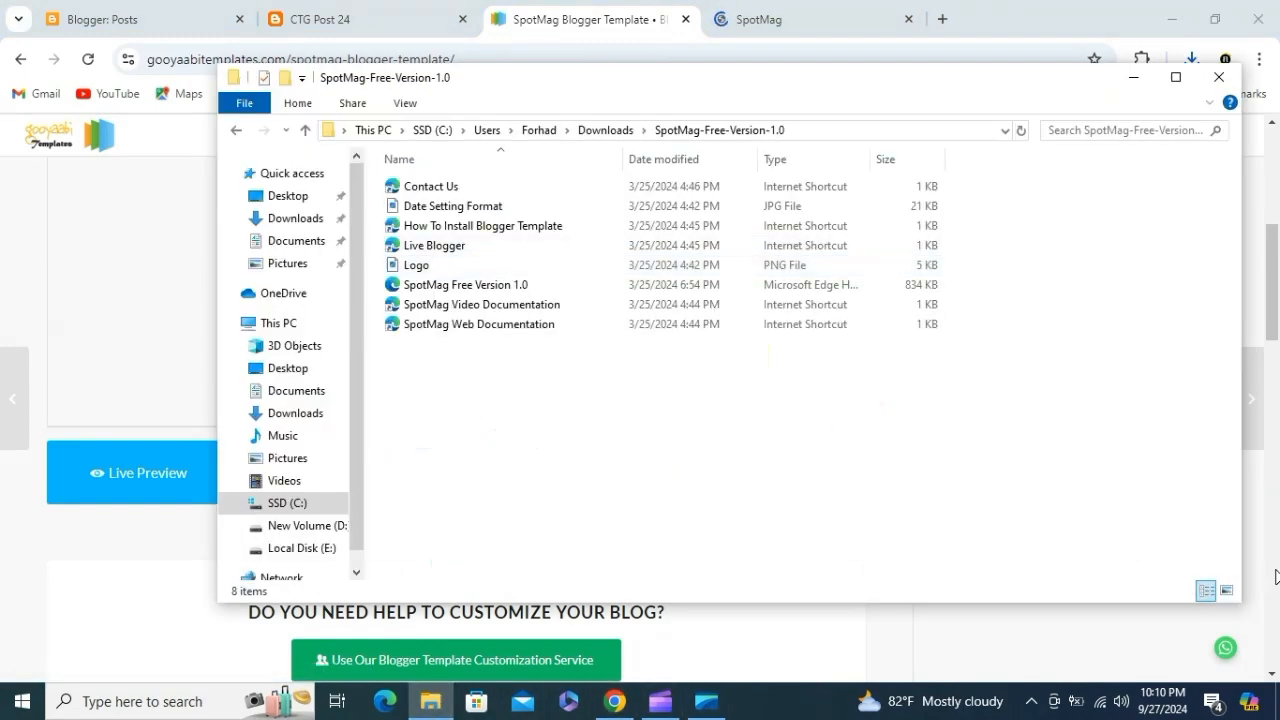
pyautogui.click(1227, 591)
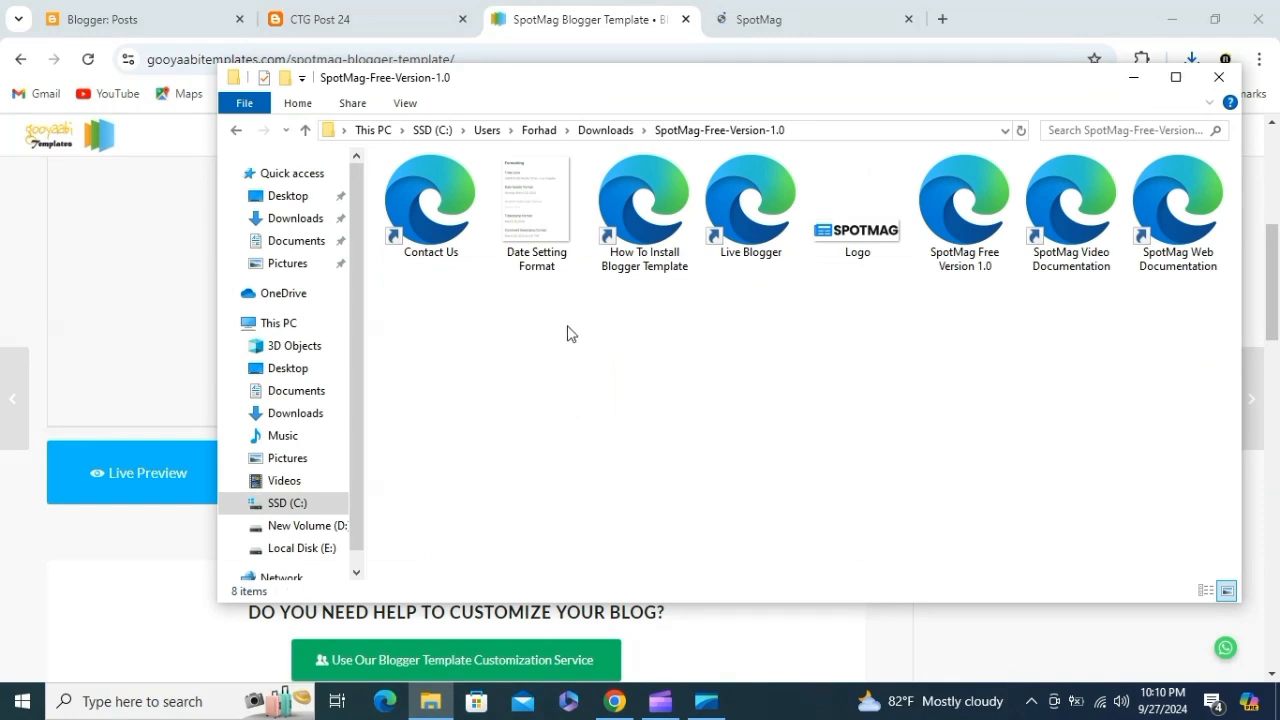
# Step: Open the SpotMag Free Version 1.0 template file in Notepad and copy all of its code
pyautogui.click(944, 228)
pyautogui.rightClick(945, 224)
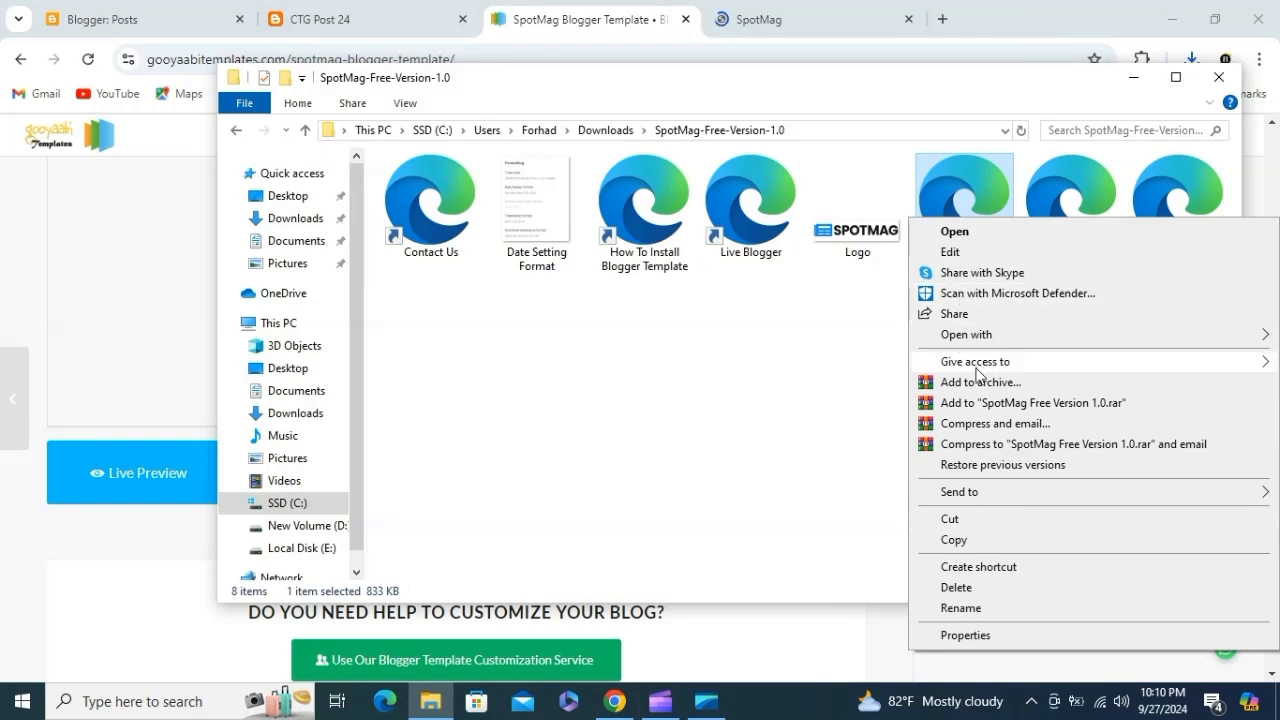
pyautogui.moveTo(972, 339)
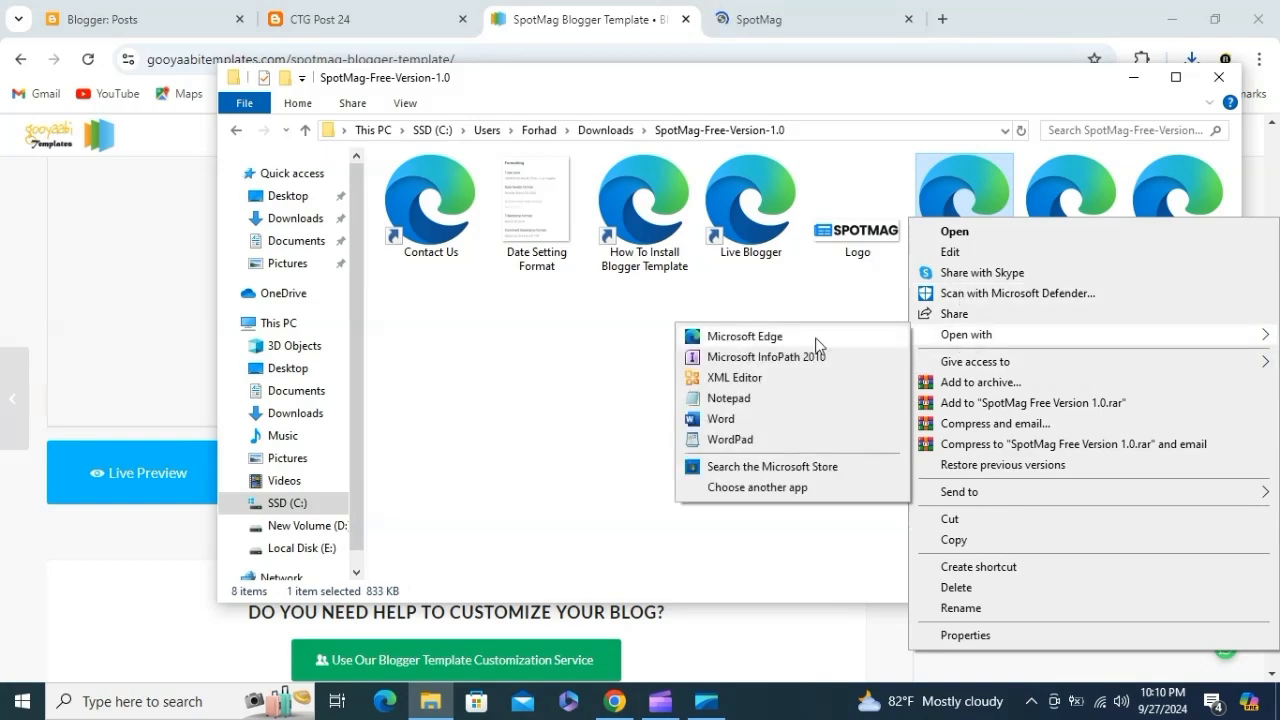
pyautogui.click(742, 398)
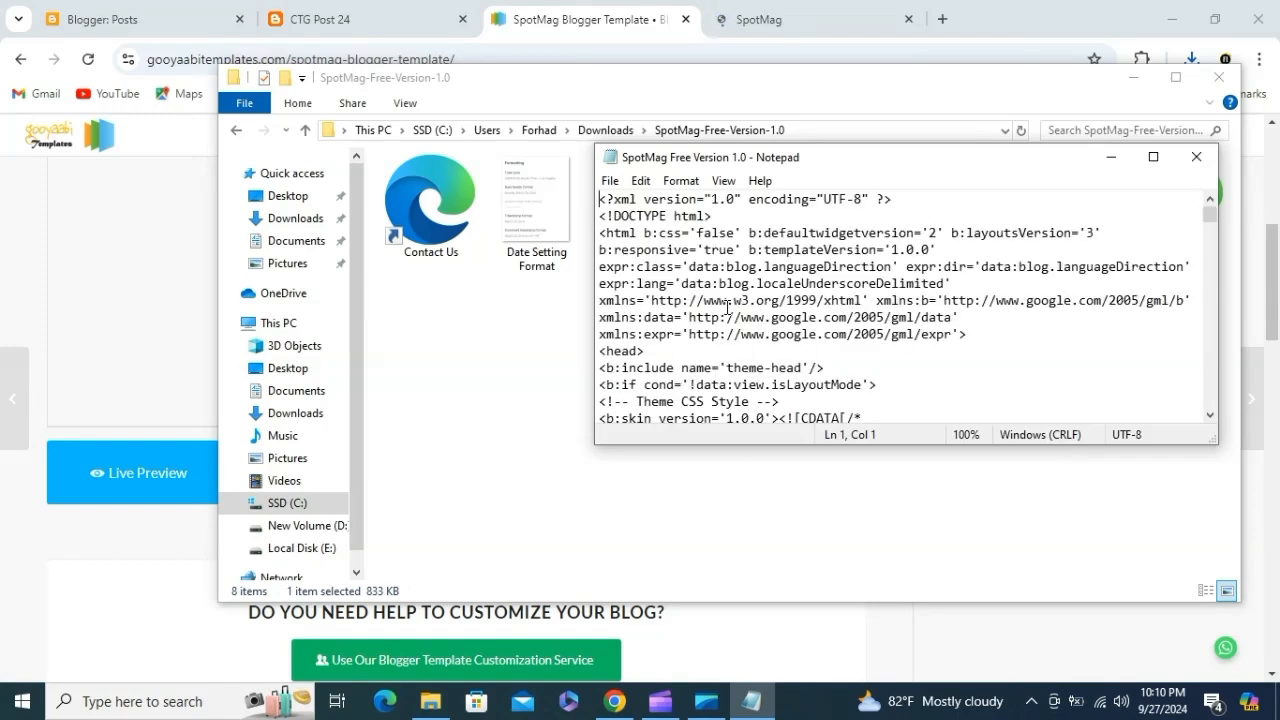
pyautogui.hotkey('ctrl', 'a')
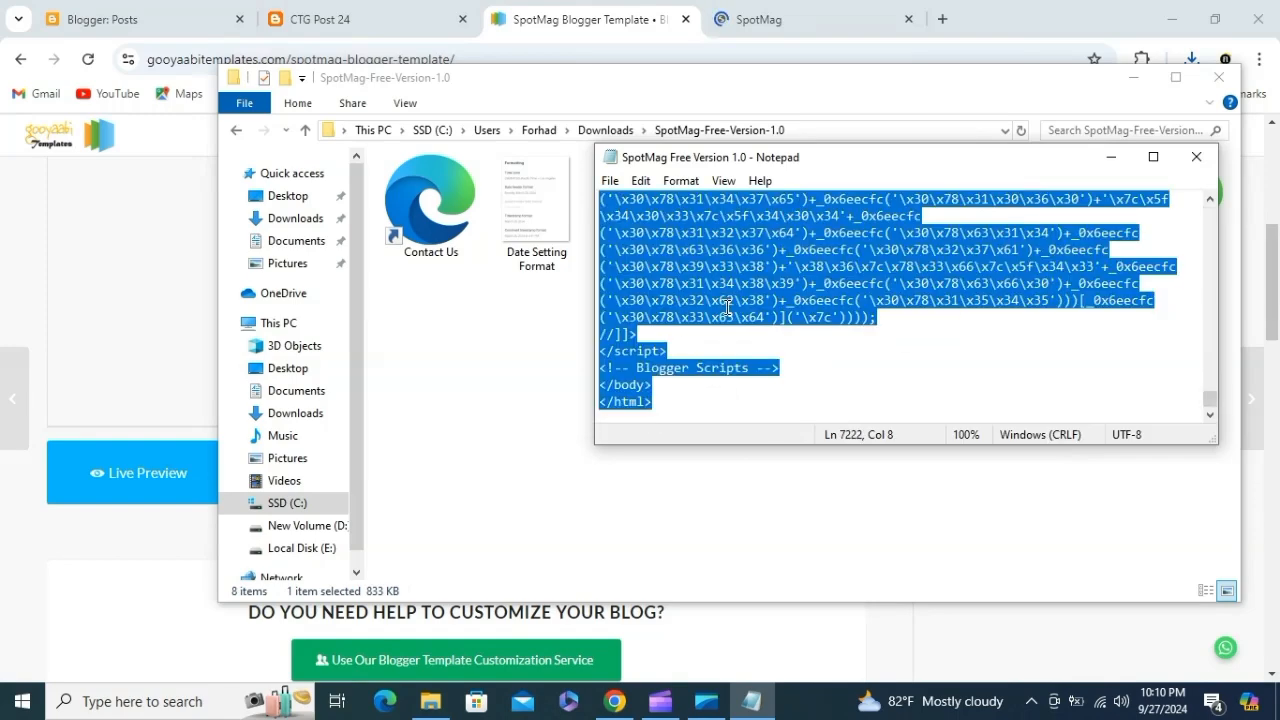
# Step: Switch back to the Blogger dashboard and open the HTML editor for the CTG Post 24 blog's theme
pyautogui.click(400, 12)
pyautogui.click(137, 12)
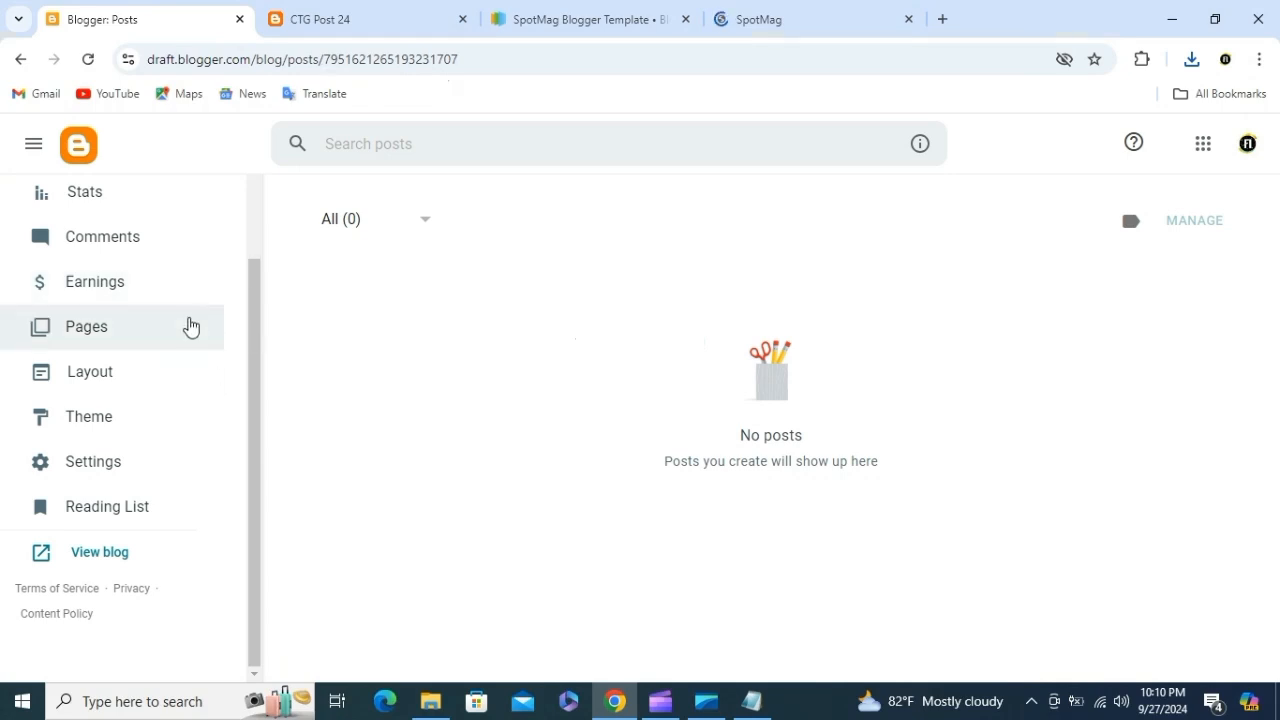
pyautogui.click(149, 380)
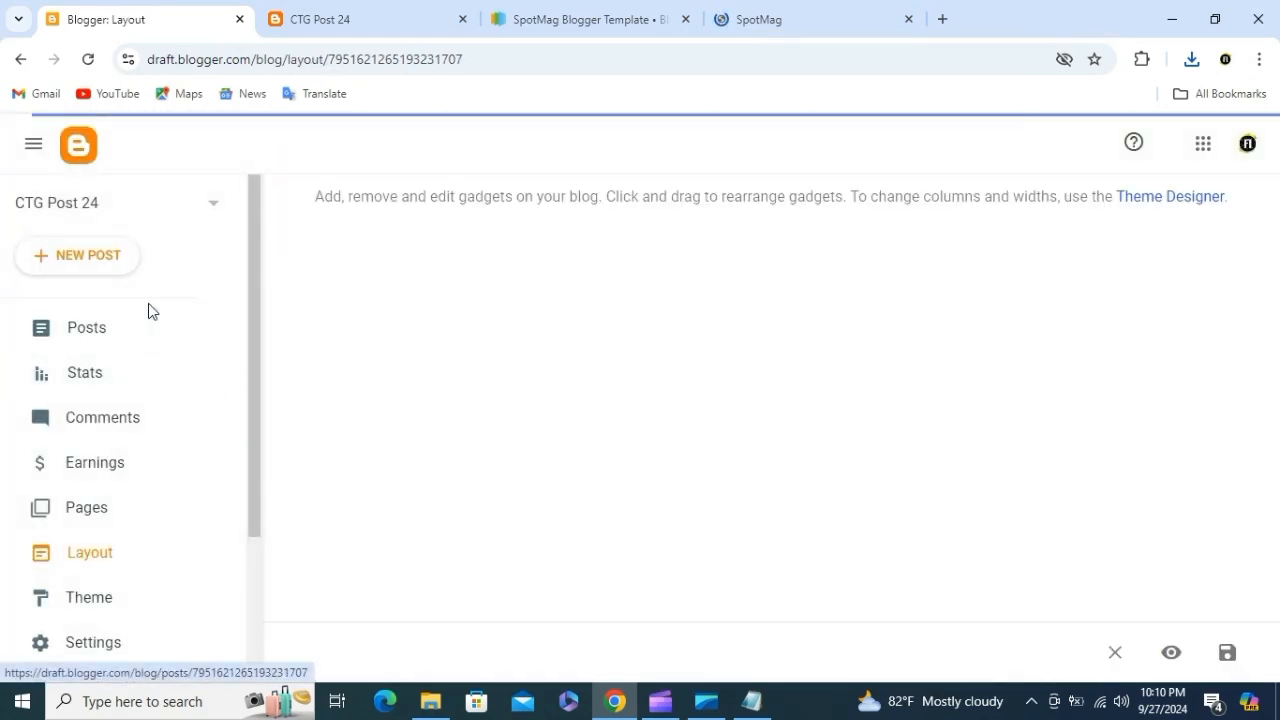
pyautogui.click(135, 598)
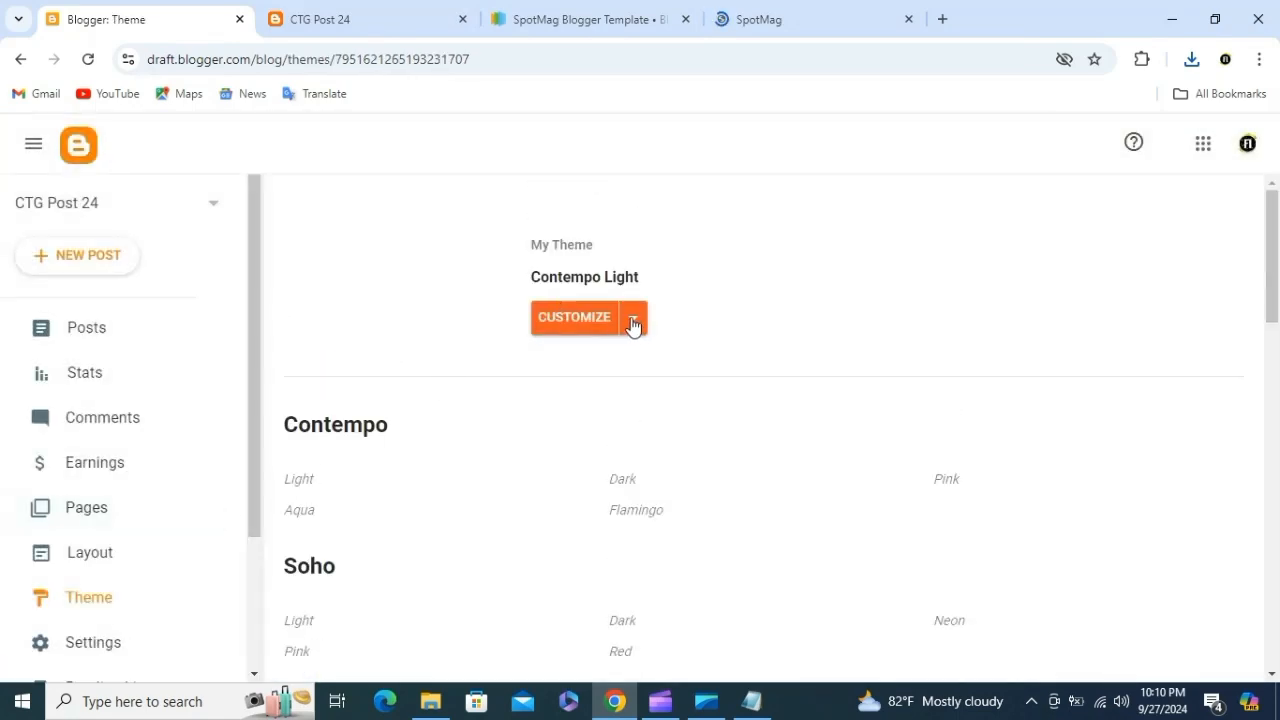
pyautogui.click(632, 322)
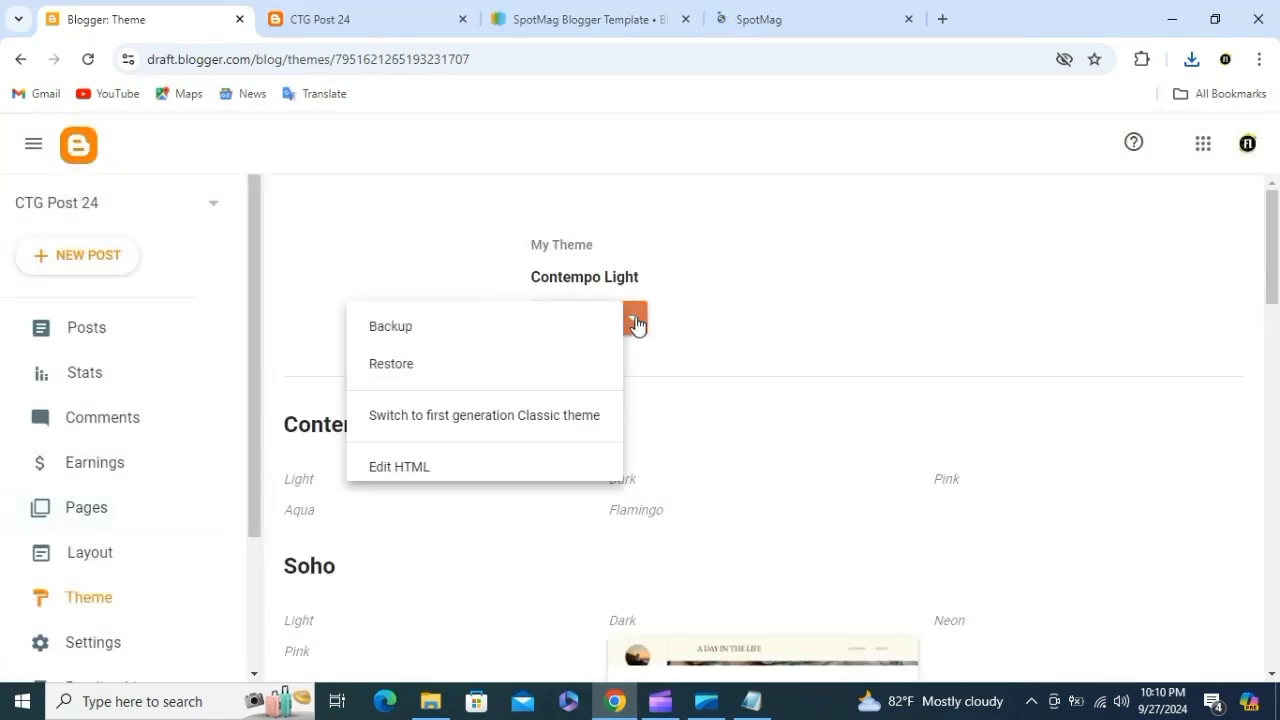
pyautogui.click(429, 463)
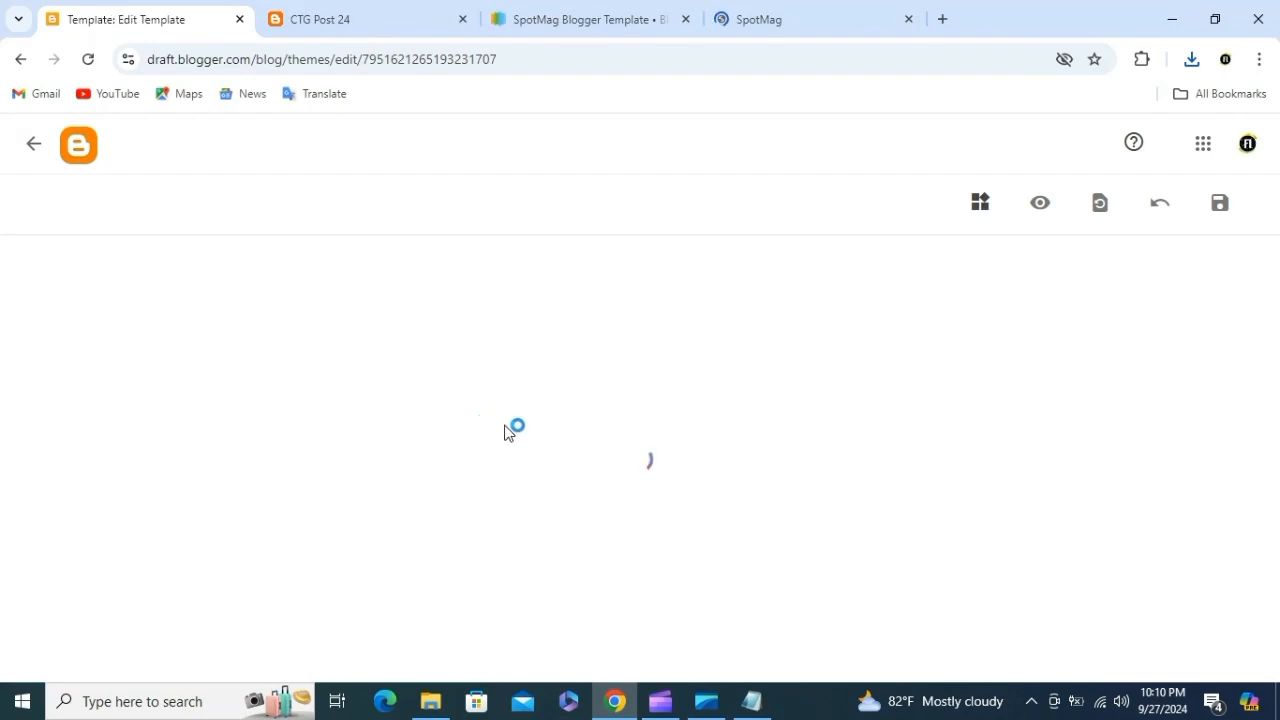
# Step: Replace all of the theme's HTML with the copied SpotMag code, save it, and return to the theme page
pyautogui.hotkey('ctrl', 'a')
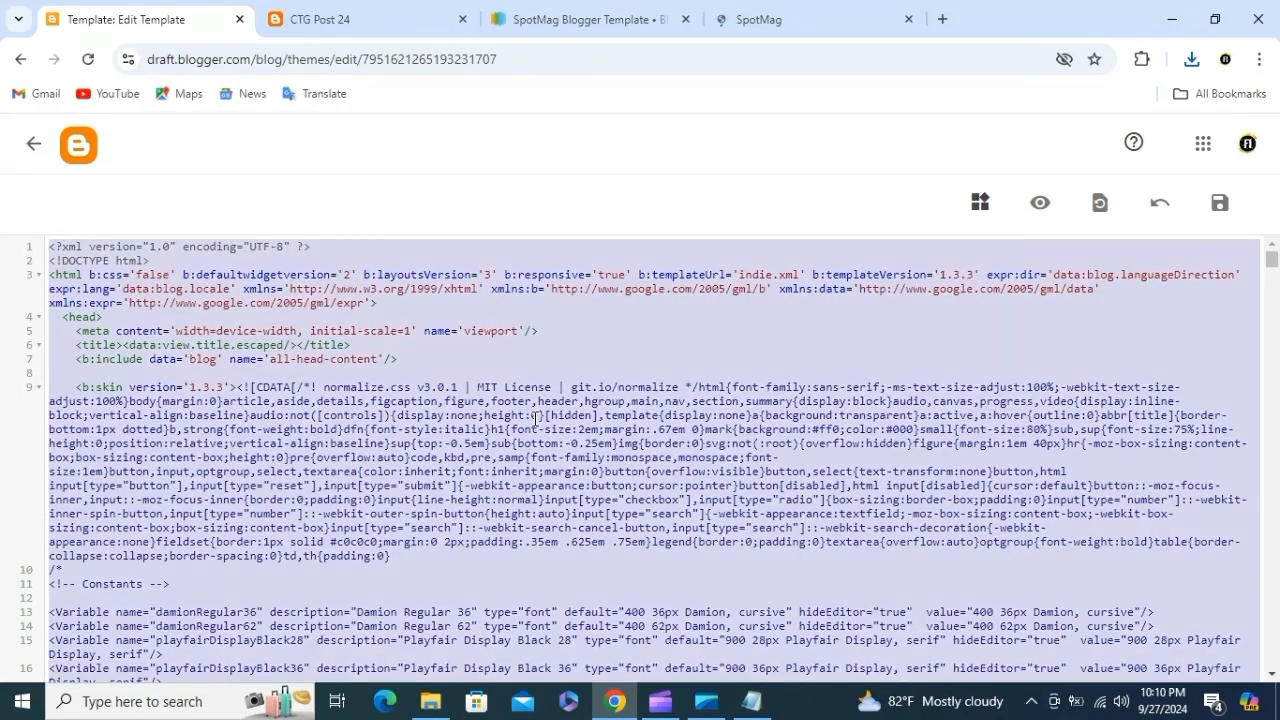
pyautogui.press('Delete')
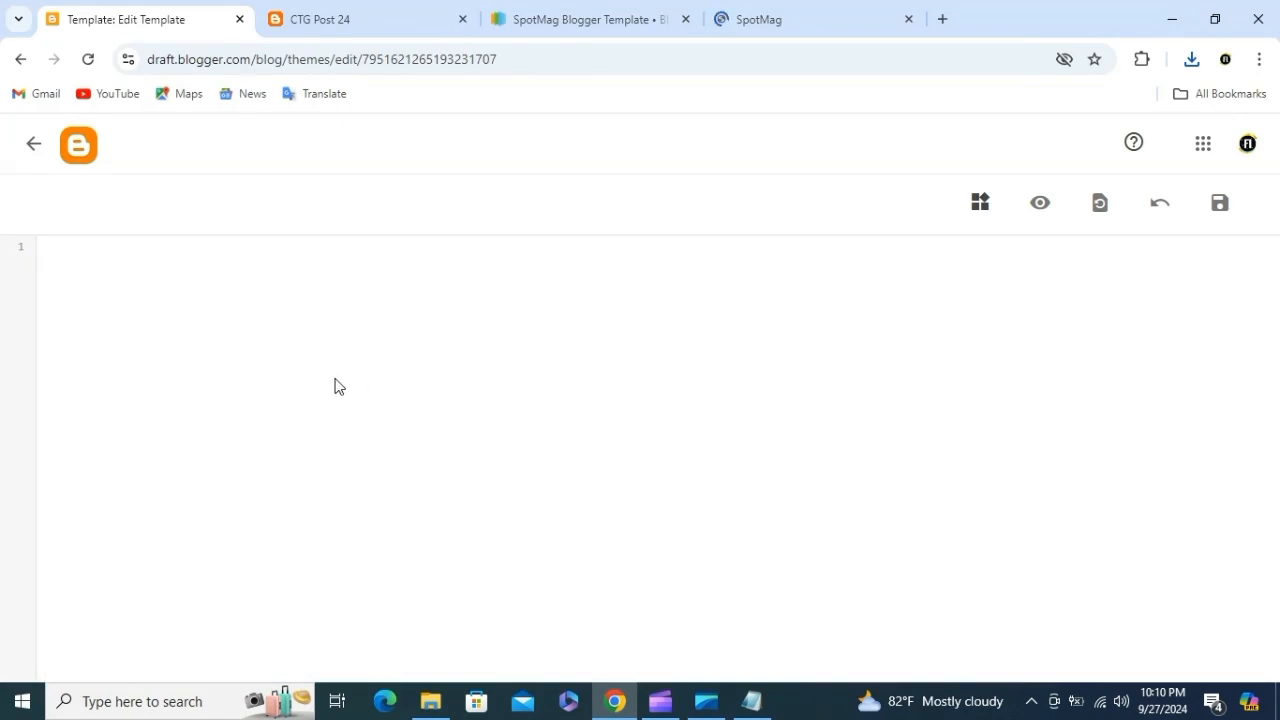
pyautogui.hotkey('ctrl', 'v')
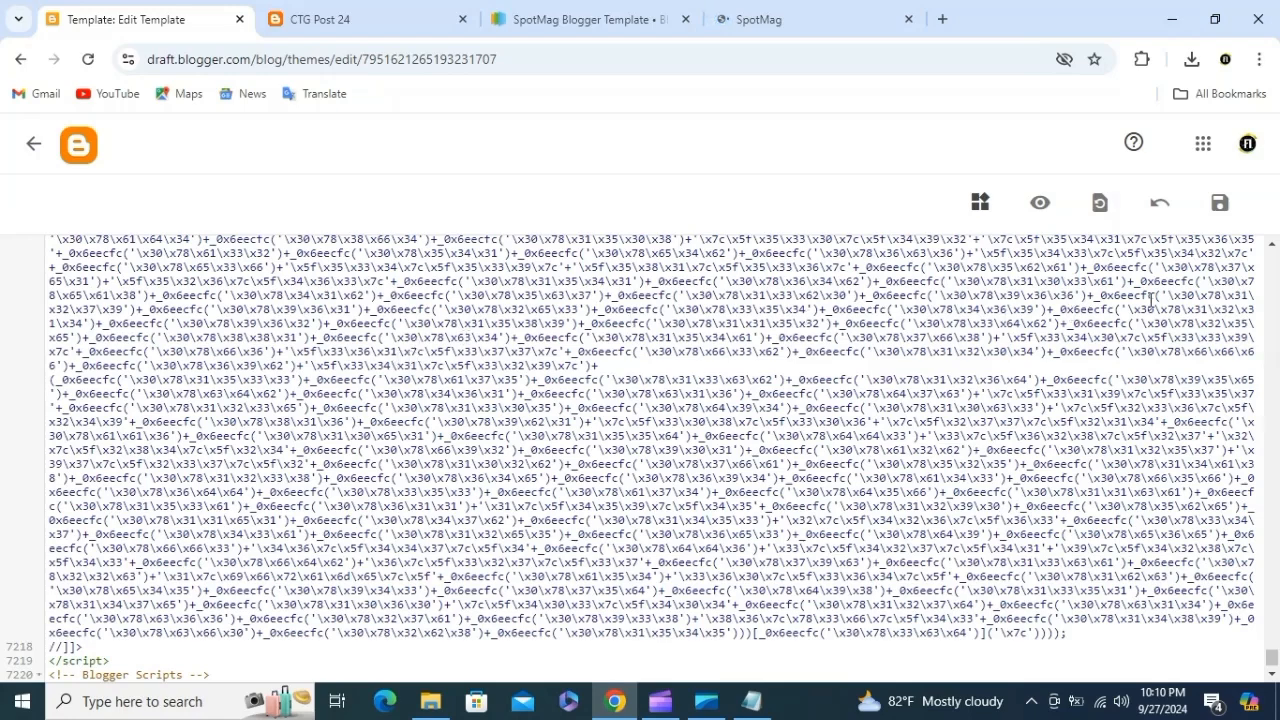
pyautogui.click(1217, 204)
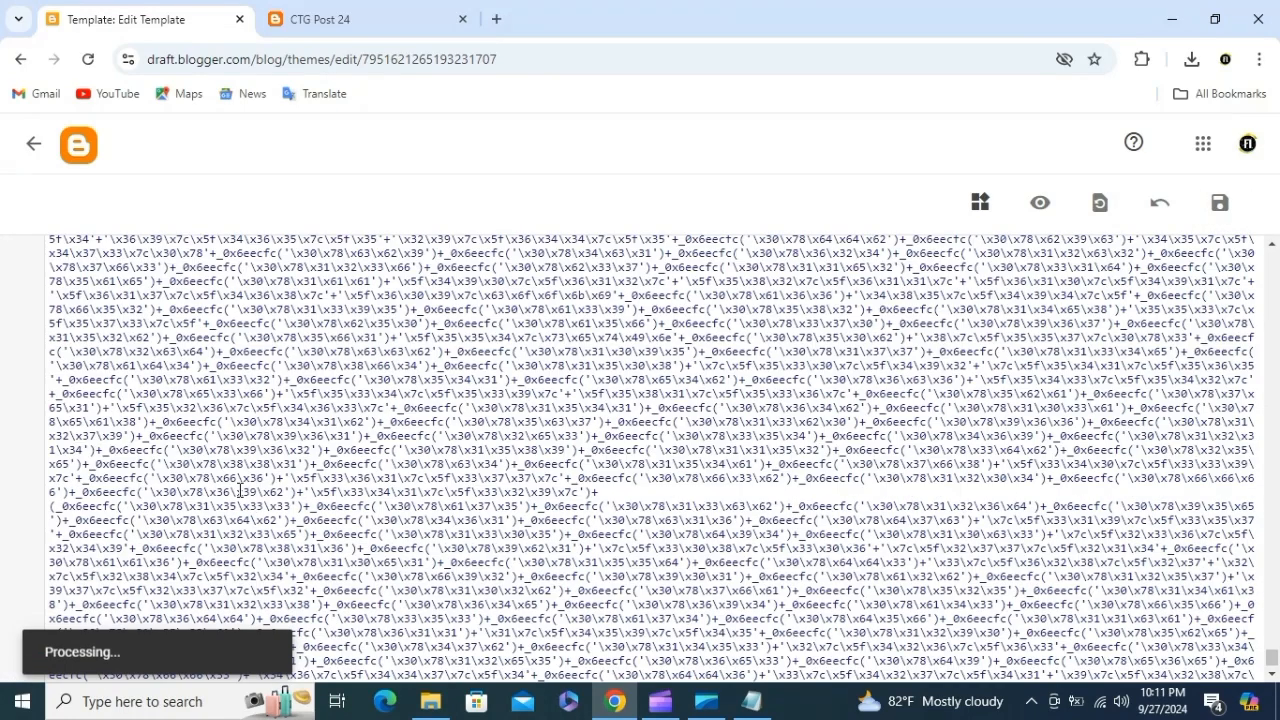
pyautogui.click(33, 146)
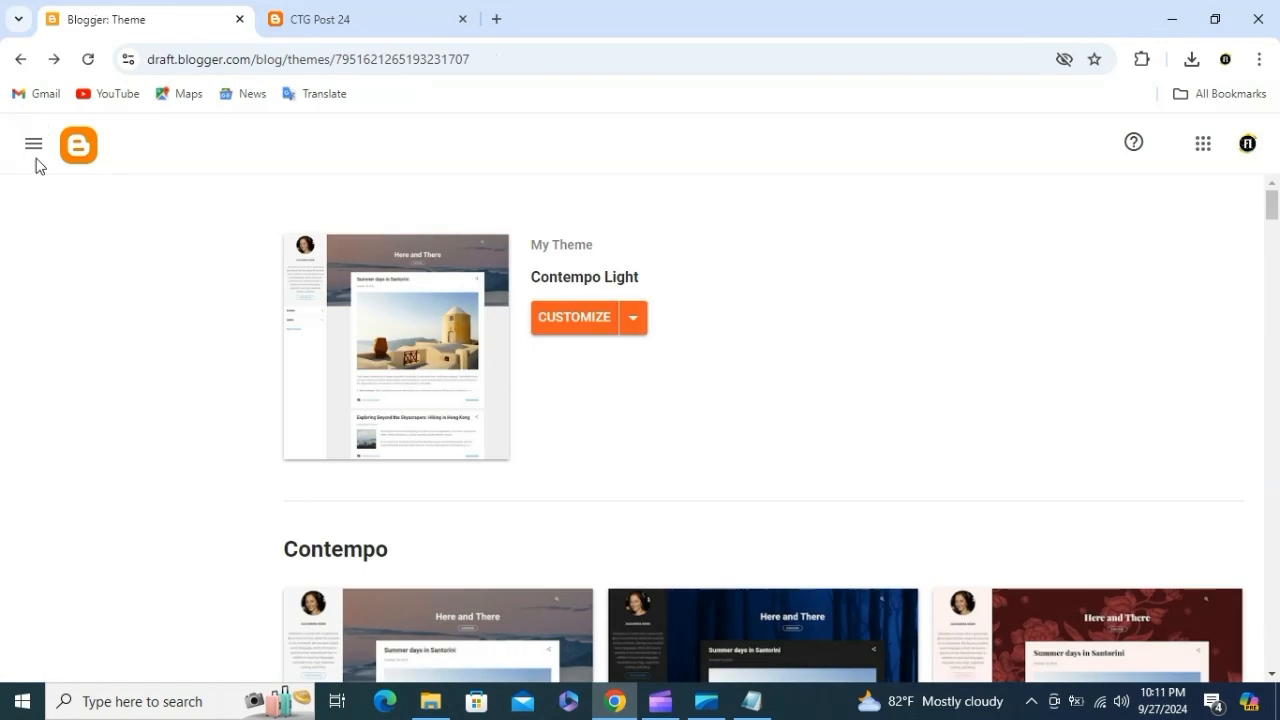
# Step: View the CTG Post 24 blog and examine the new template's homepage sections, sidebar widgets and menu
pyautogui.click(420, 16)
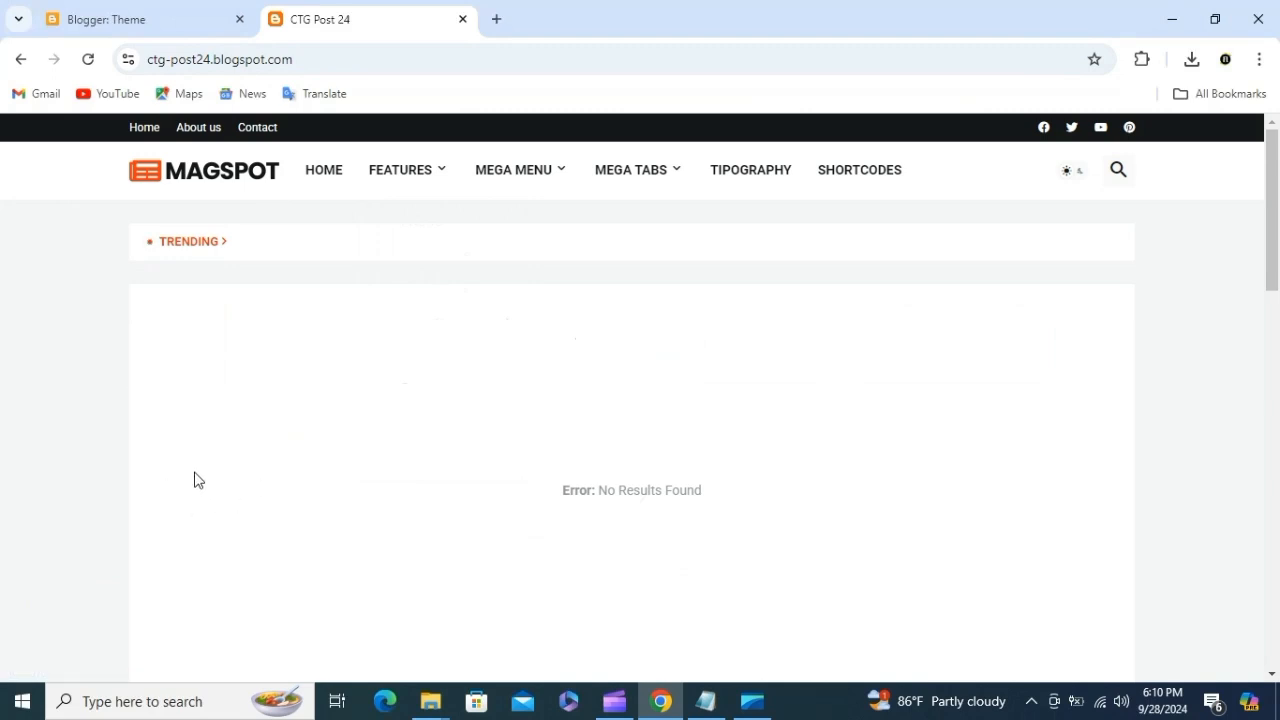
pyautogui.scroll(-5, 303, 486)
pyautogui.scroll(-5, 540, 498)
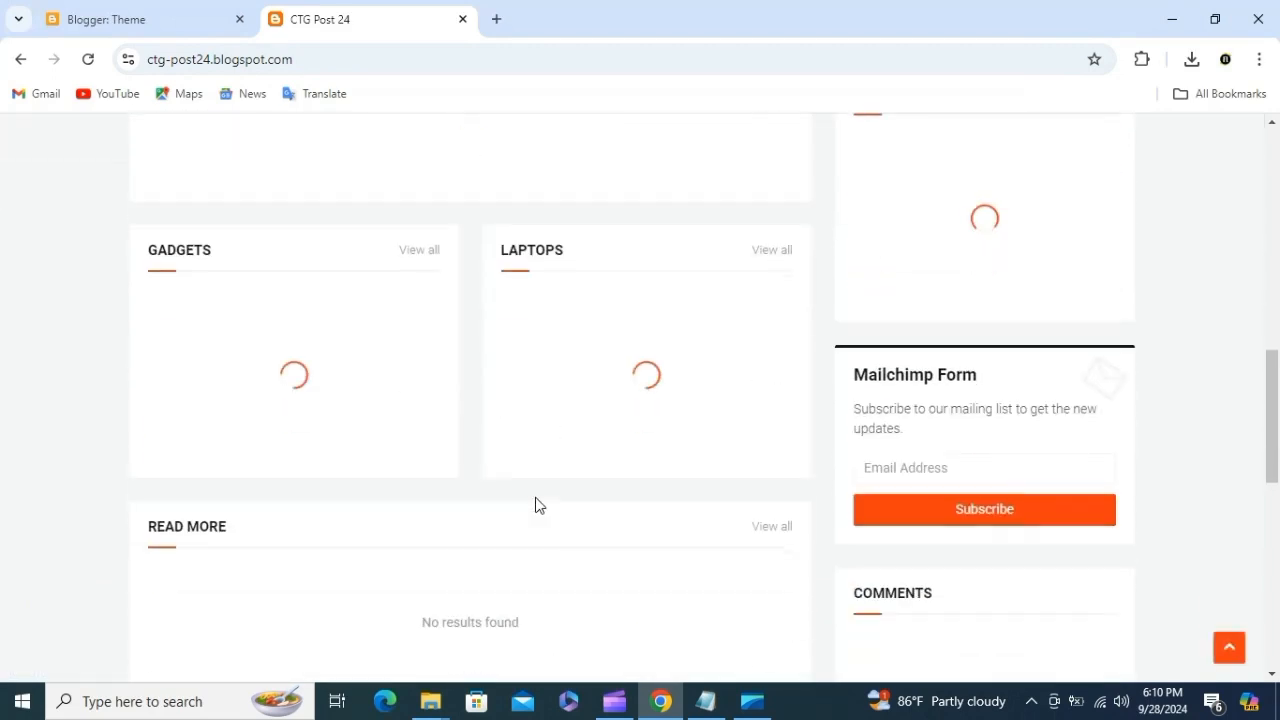
pyautogui.scroll(4, 671, 378)
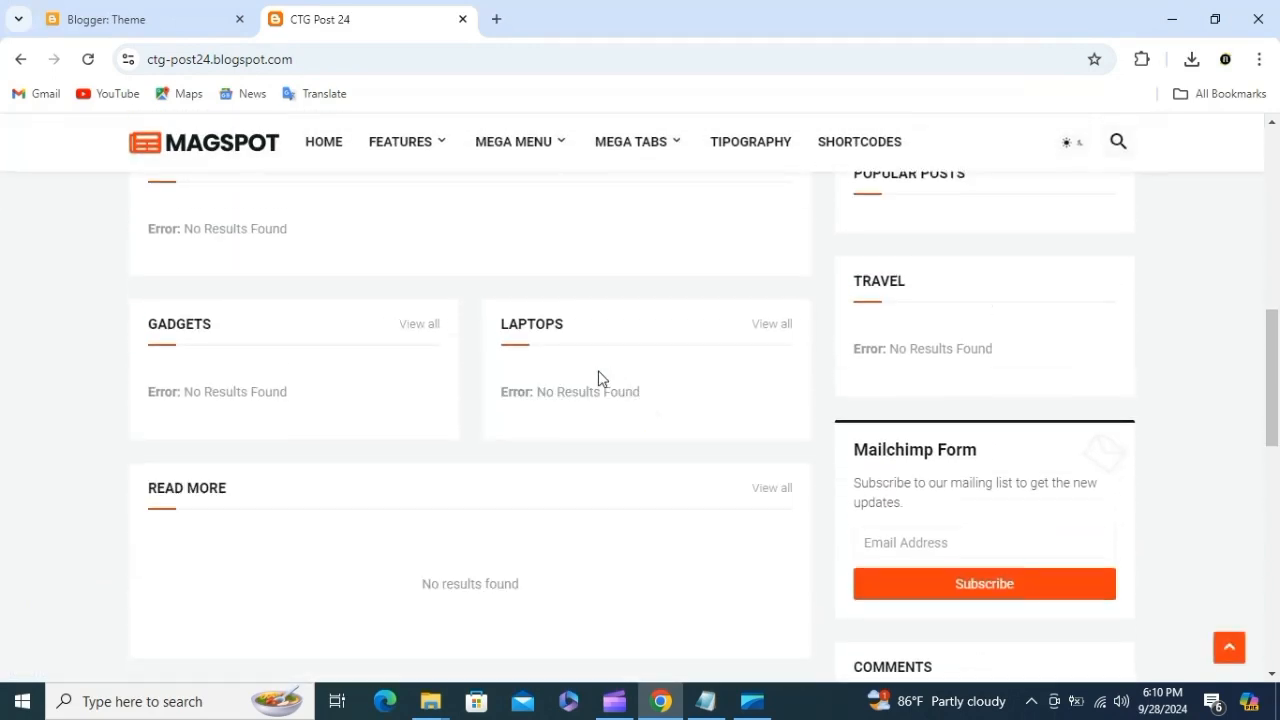
pyautogui.scroll(-8, 602, 380)
pyautogui.scroll(-8, 611, 397)
pyautogui.scroll(20, 611, 397)
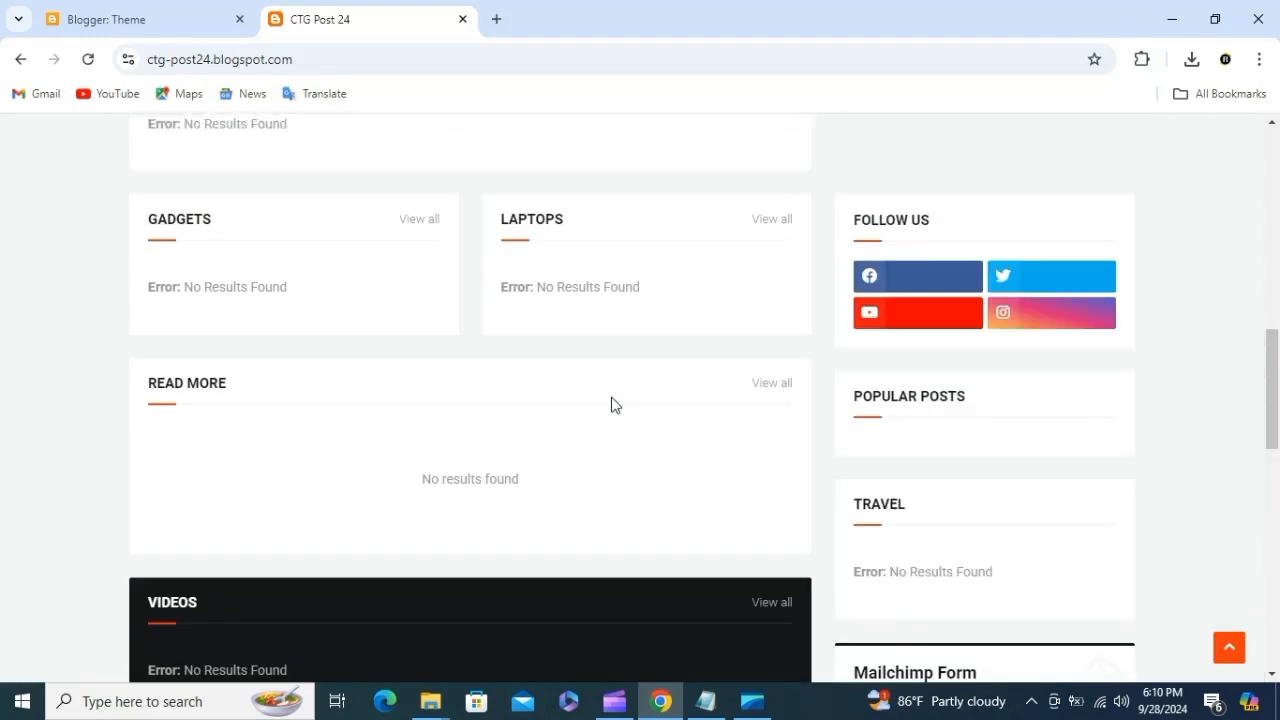
# Step: Open bdnews24.com in a new tab, switch to its Bangla edition, and close the English edition's tab
pyautogui.click(496, 20)
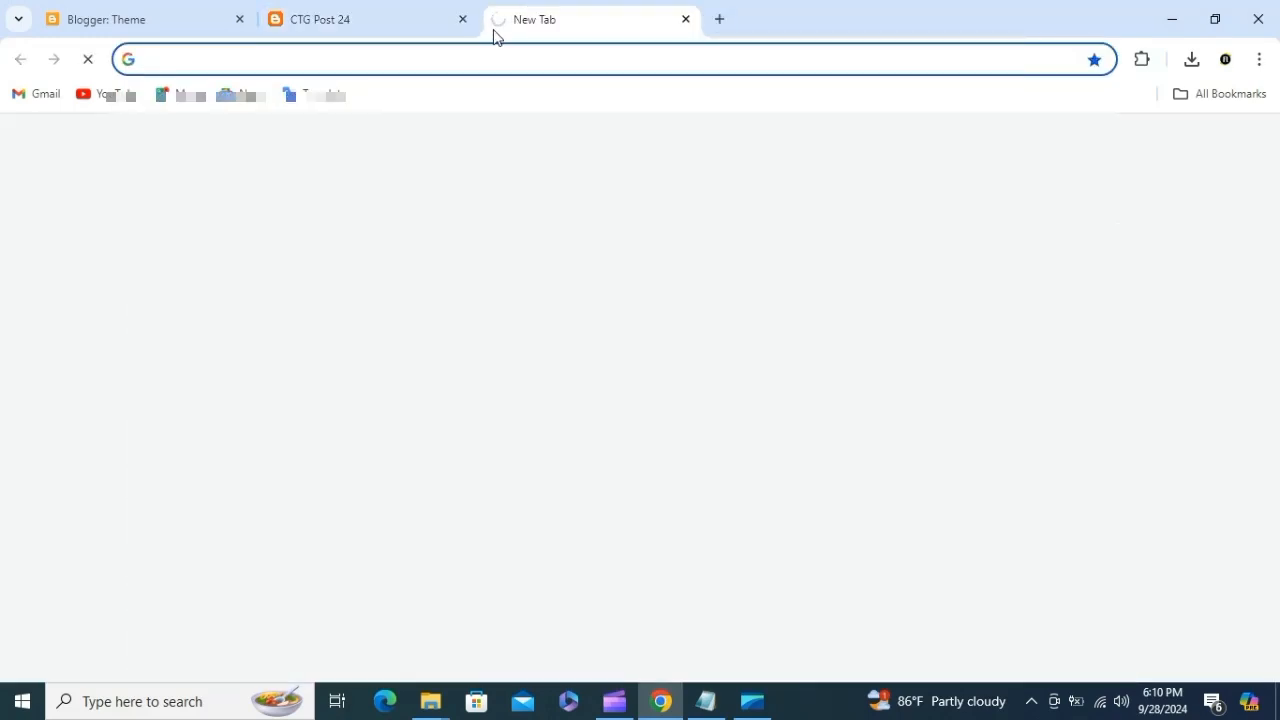
pyautogui.write('bd')
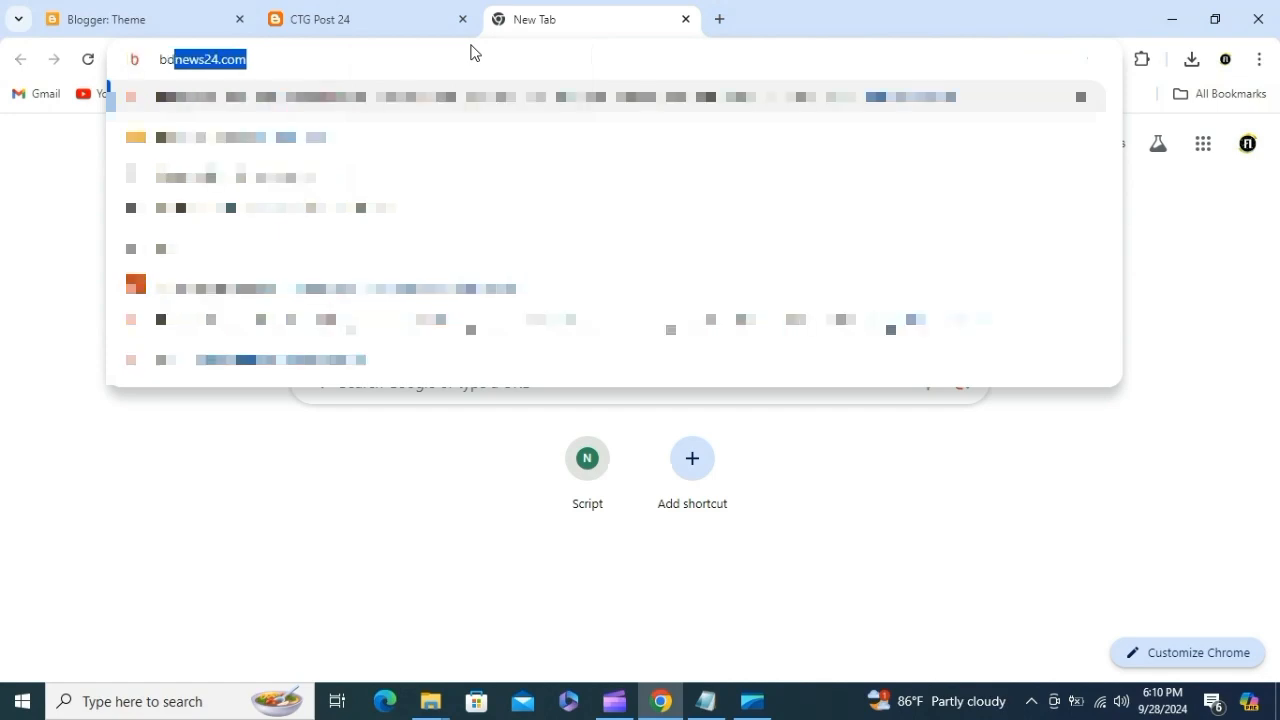
pyautogui.write('ne')
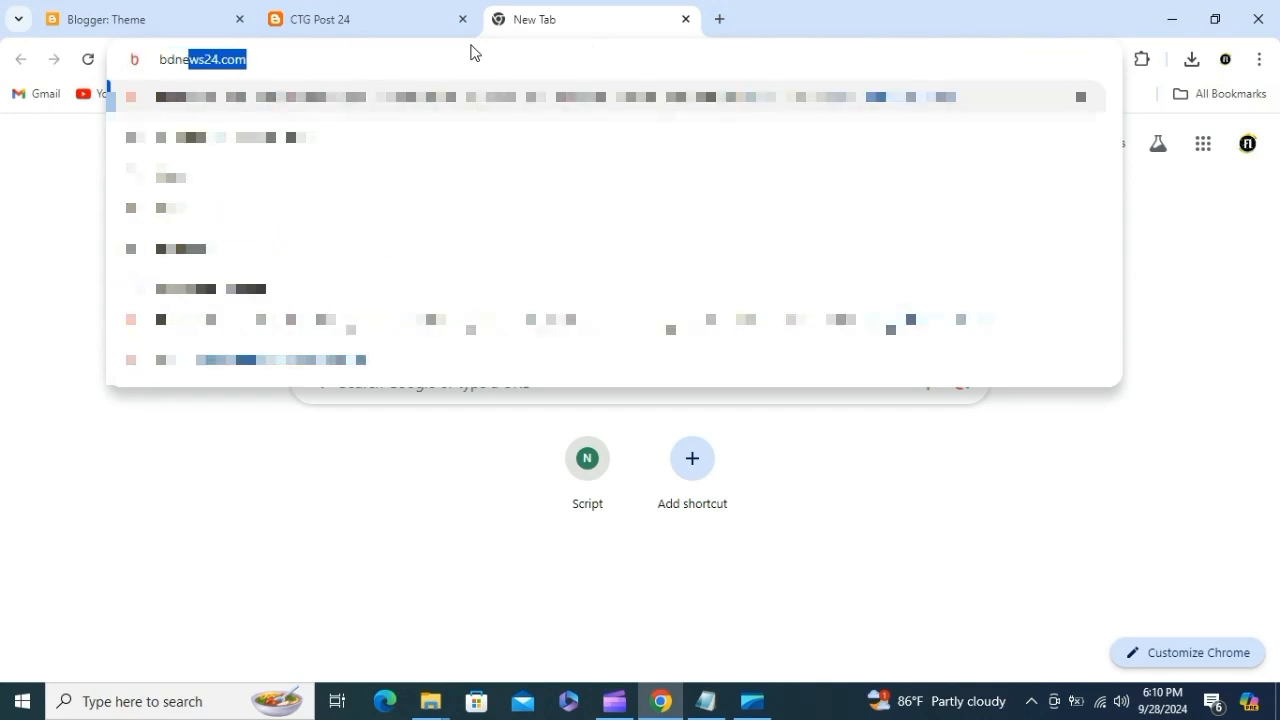
pyautogui.write('ws24.co')
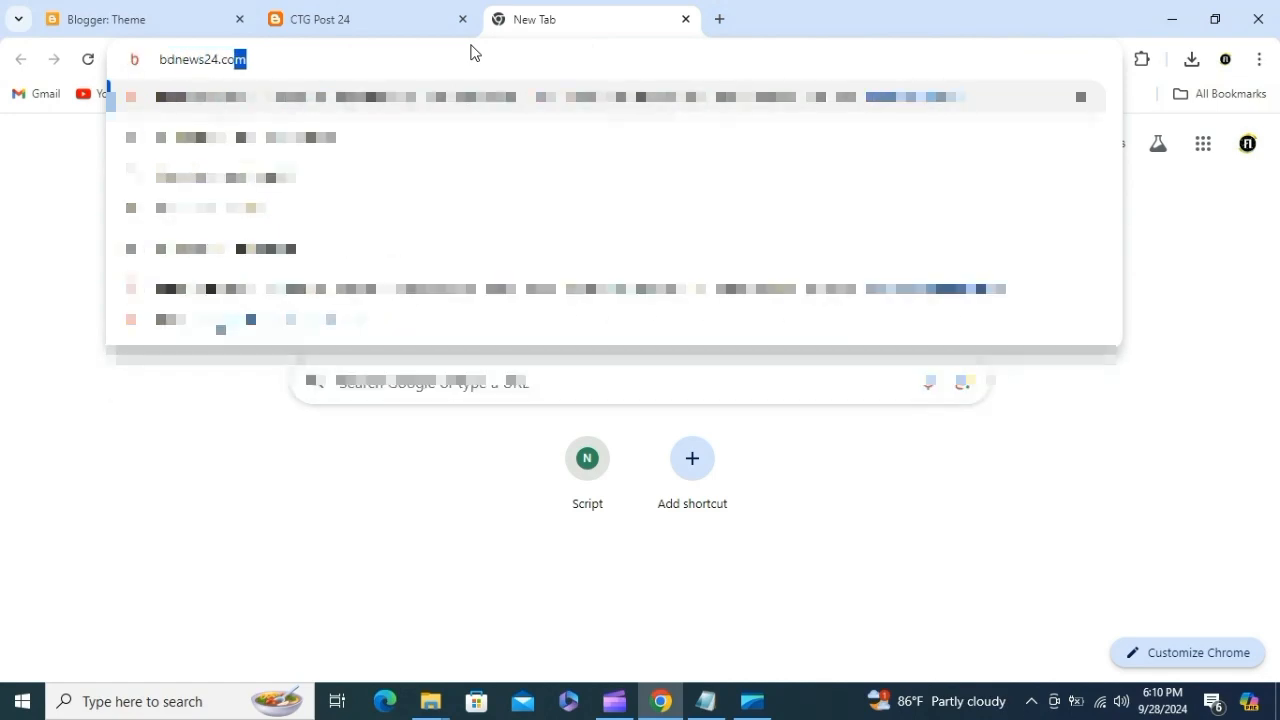
pyautogui.press('Return')
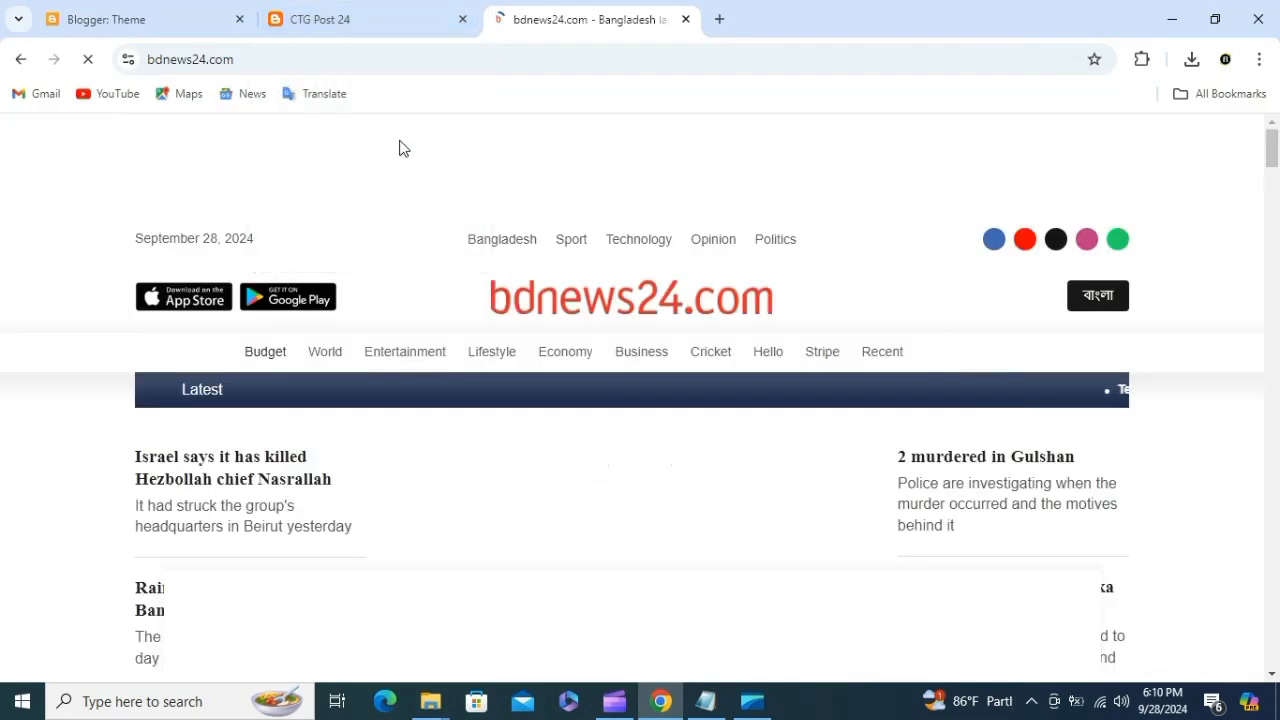
pyautogui.click(1097, 305)
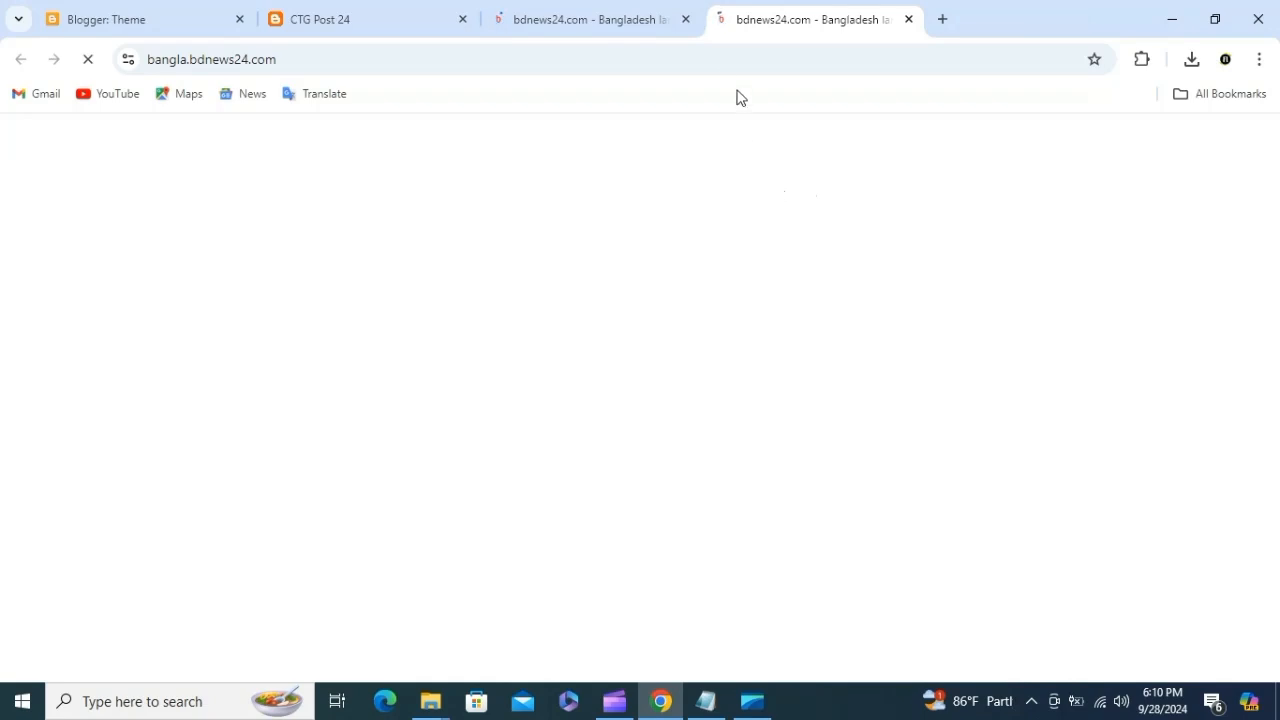
pyautogui.click(686, 20)
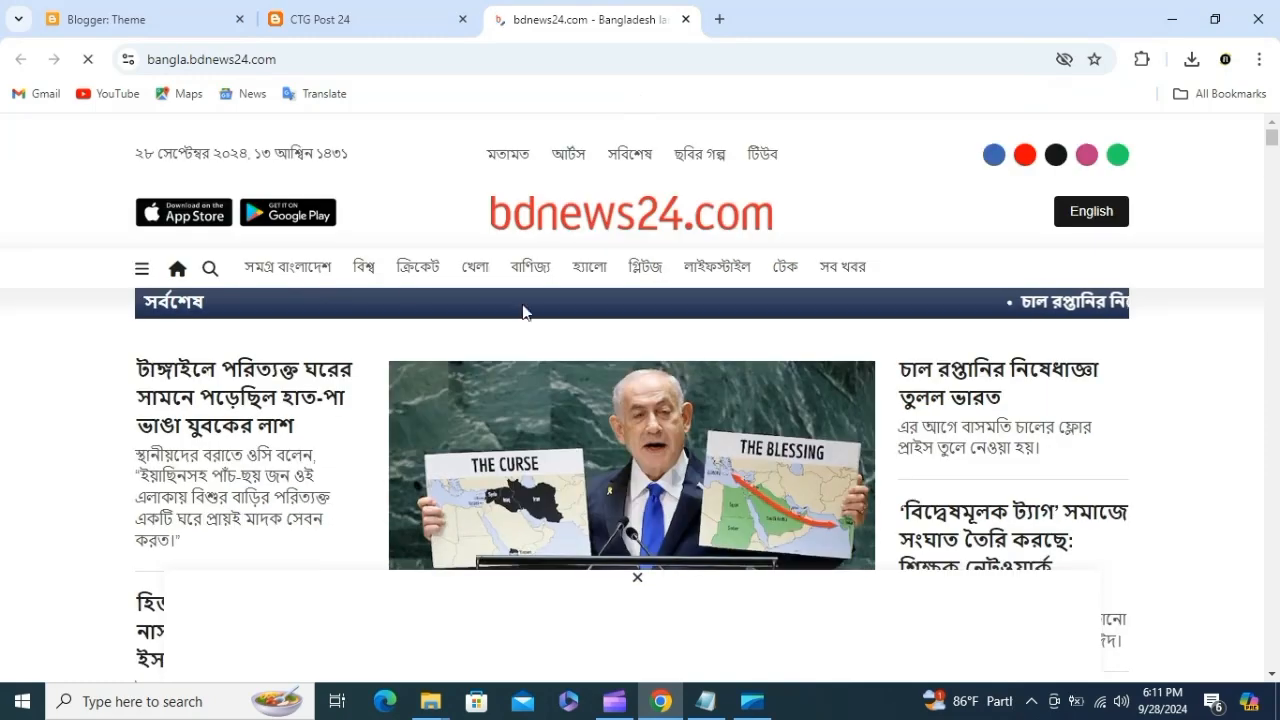
# Step: Check the CTG Post 24 blog's menu, then open the বিশ্ব (World) category of Bangla bdnews24 in a new tab
pyautogui.click(398, 19)
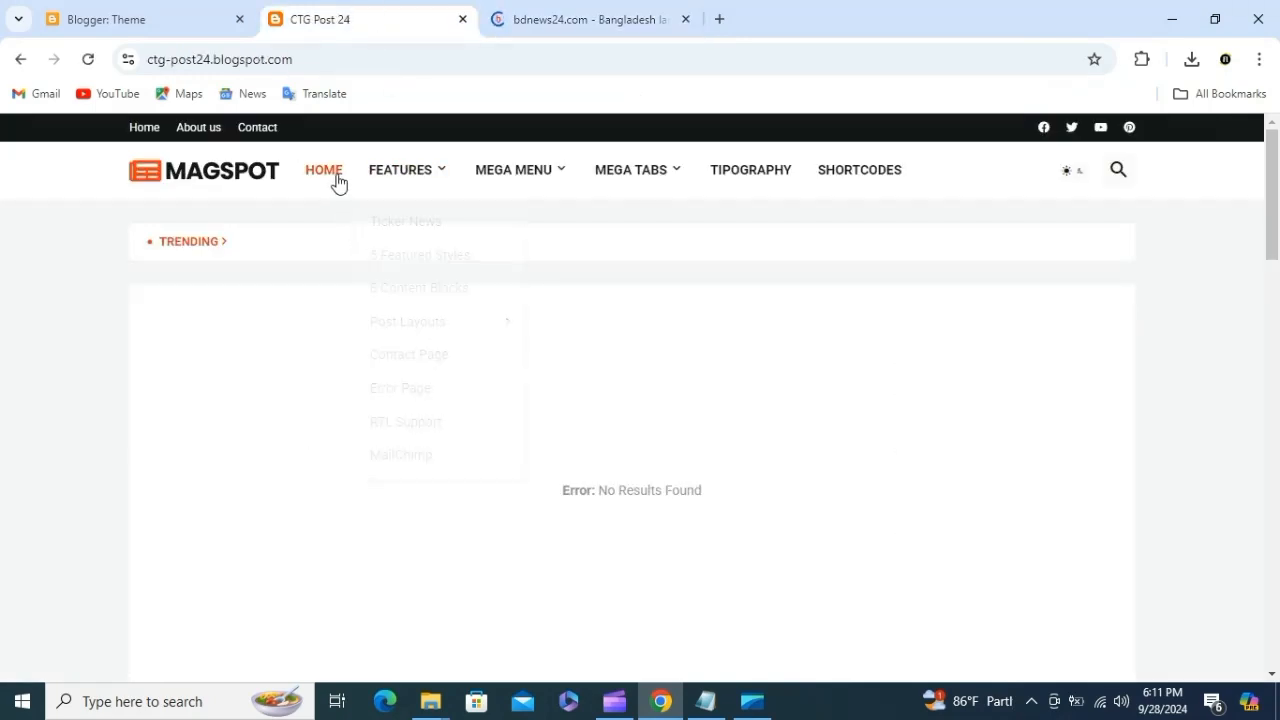
pyautogui.click(586, 12)
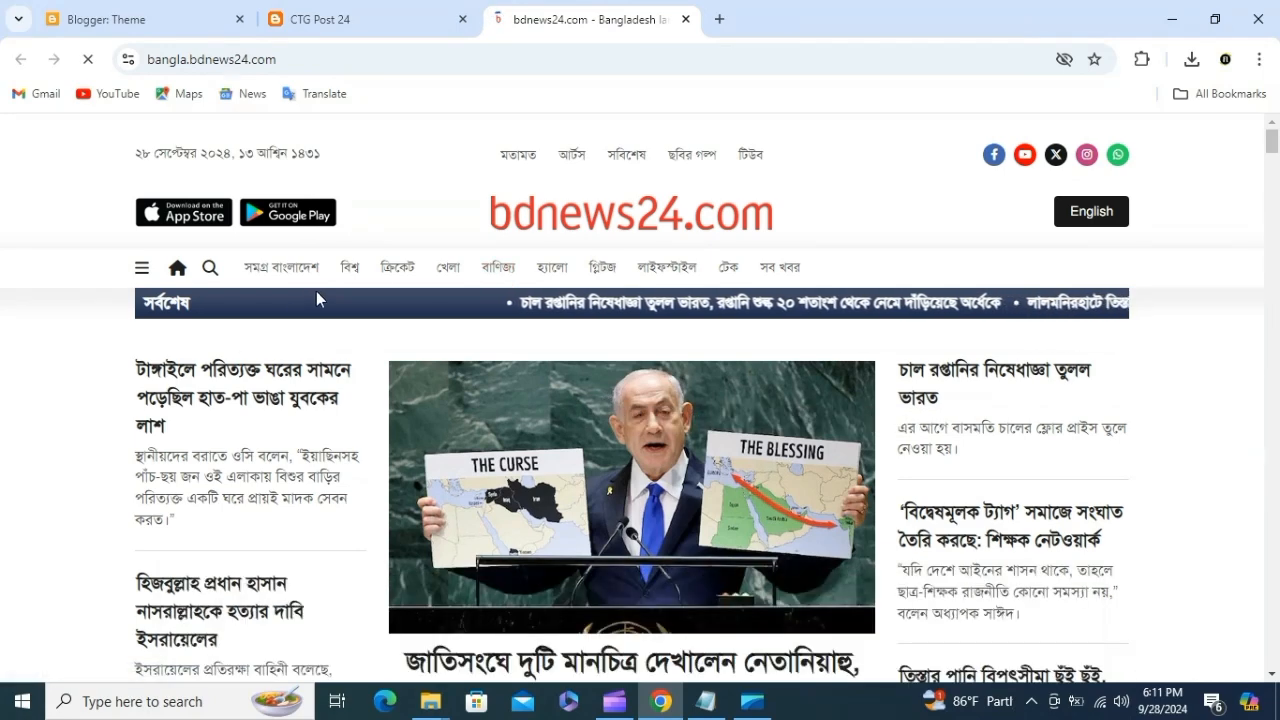
pyautogui.rightClick(349, 269)
pyautogui.click(395, 290)
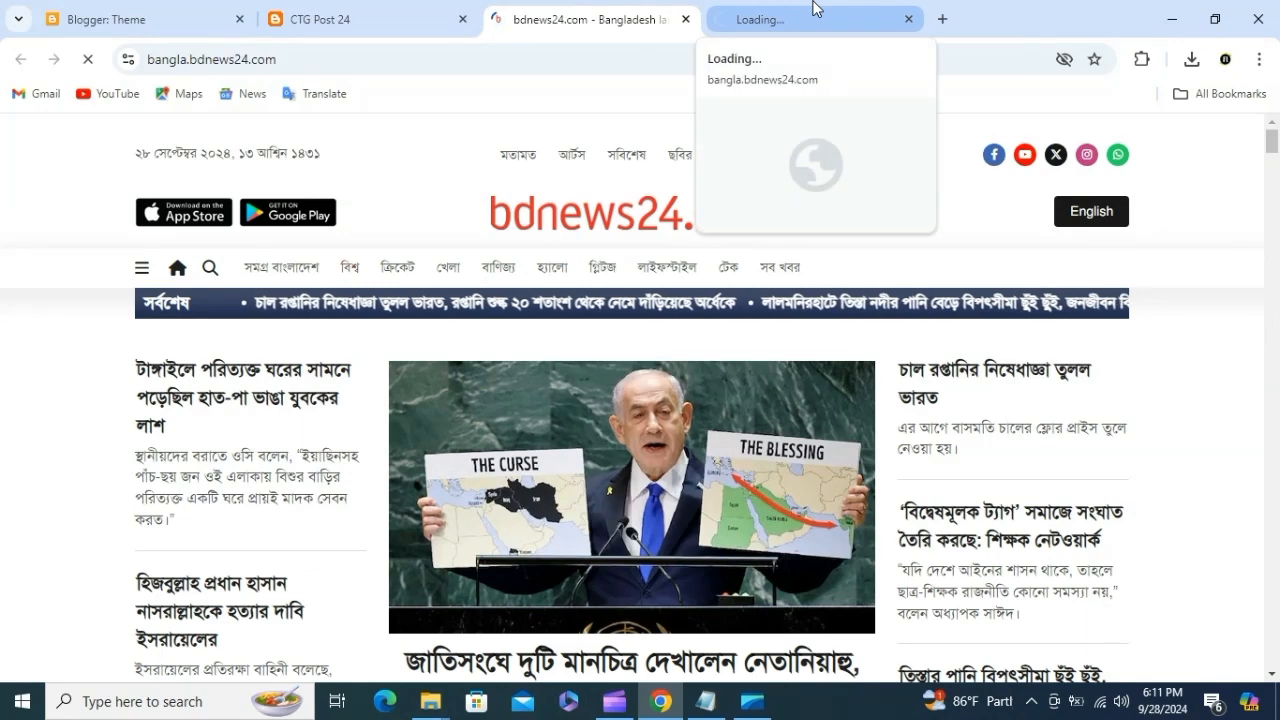
pyautogui.click(815, 8)
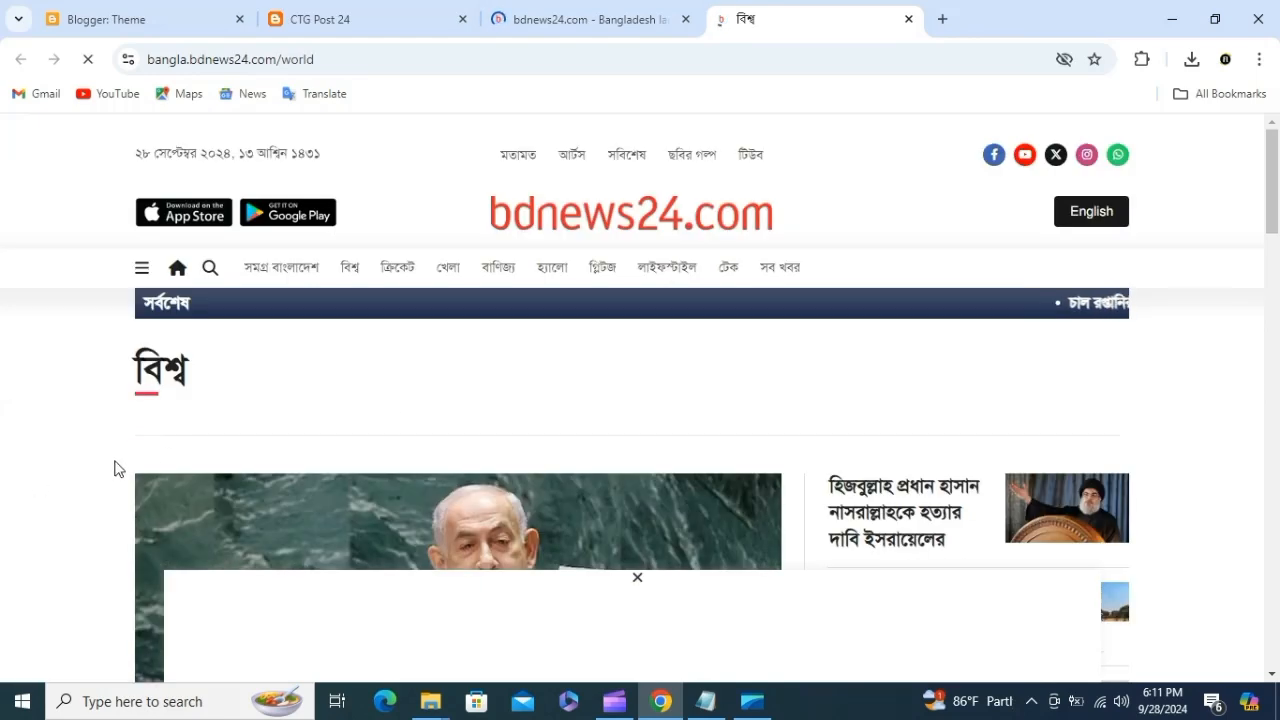
# Step: Dismiss the ad banner on the World page and open its lead story about Netanyahu's two maps in a new tab
pyautogui.scroll(-4, 146, 458)
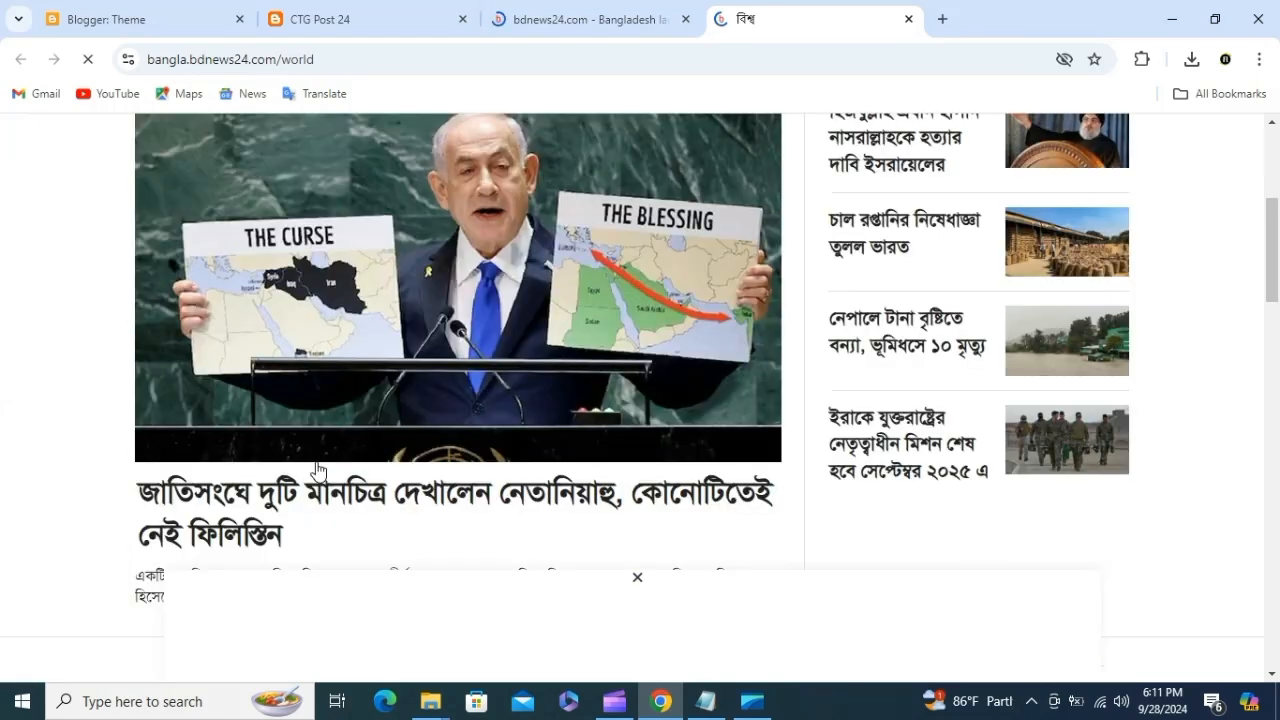
pyautogui.click(637, 579)
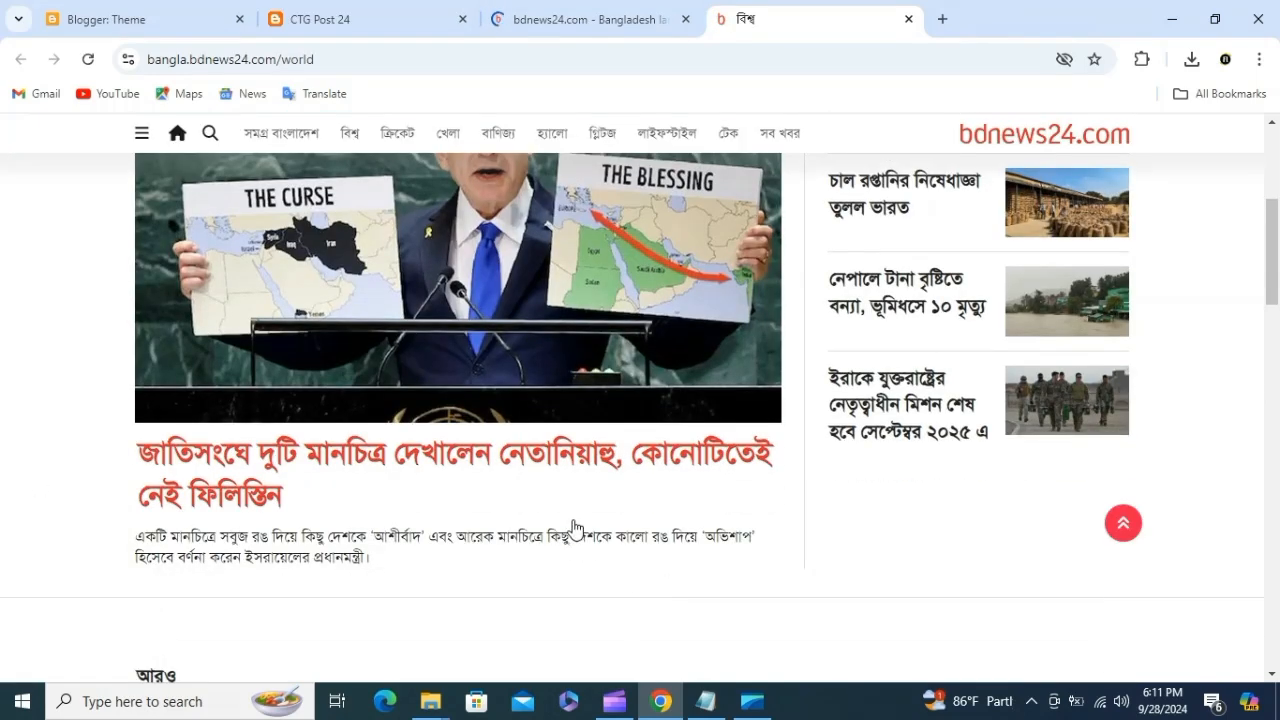
pyautogui.scroll(-1, 571, 531)
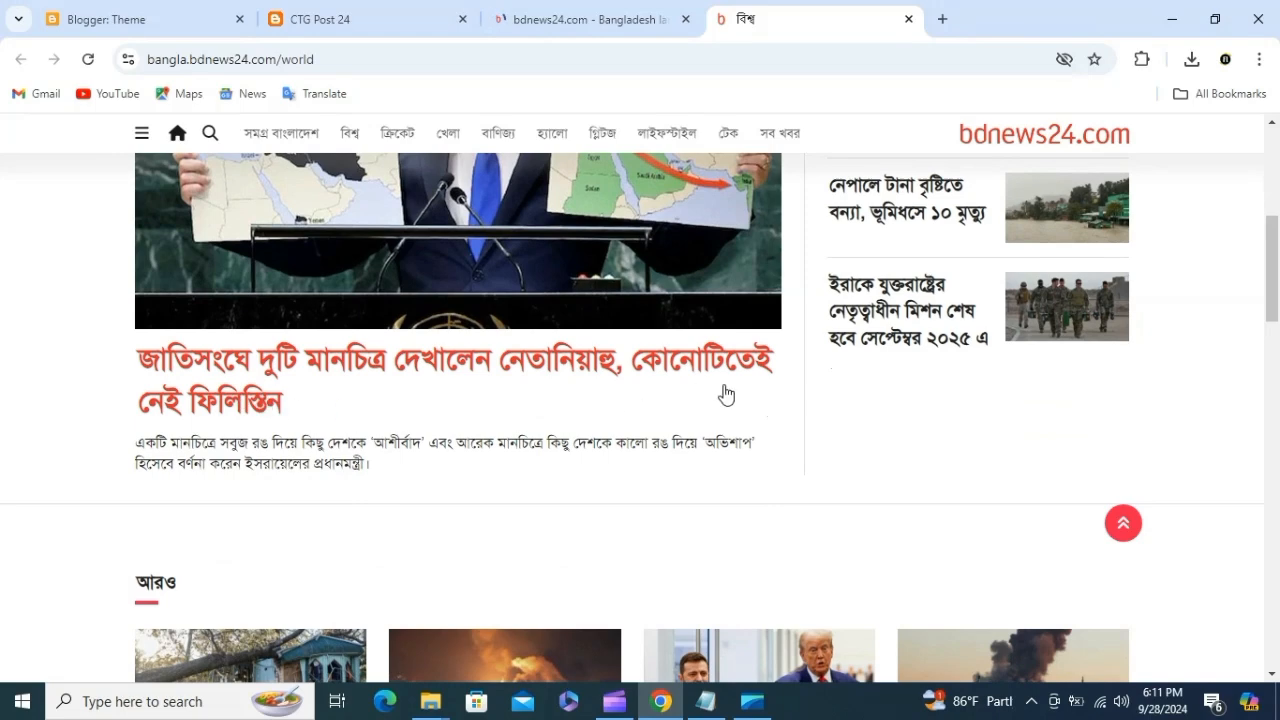
pyautogui.scroll(1, 726, 394)
pyautogui.rightClick(265, 466)
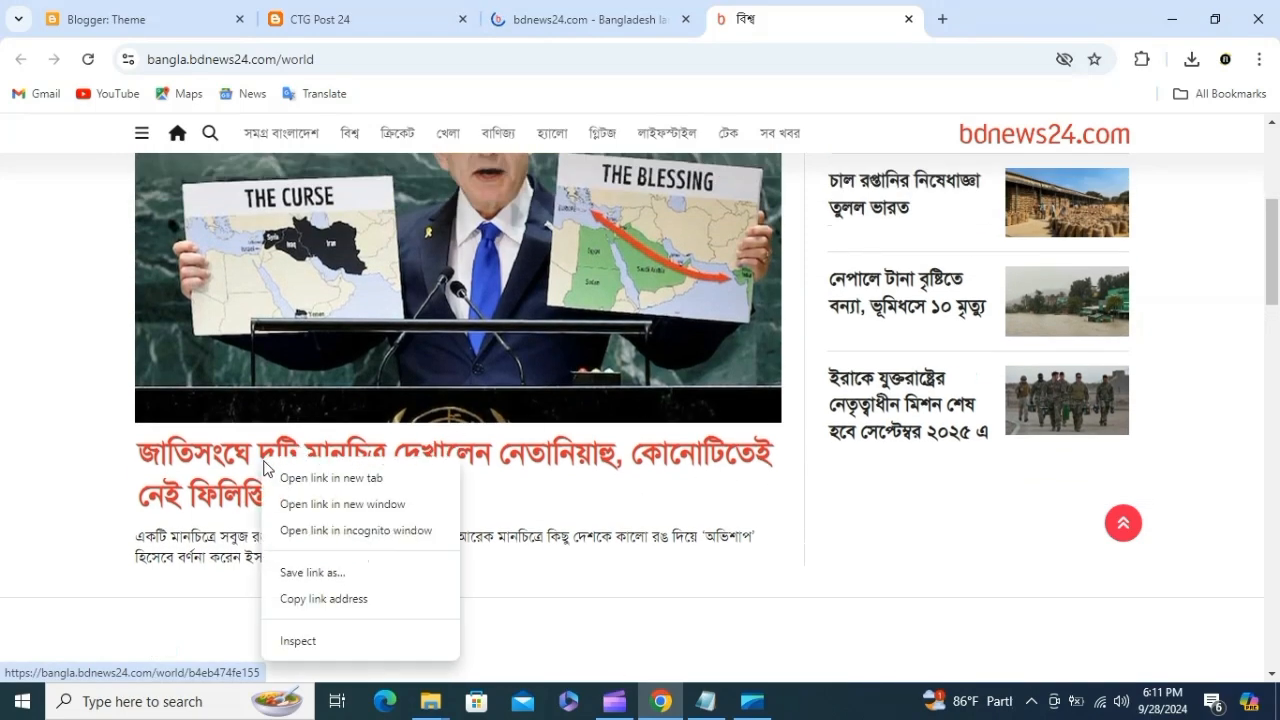
pyautogui.click(289, 479)
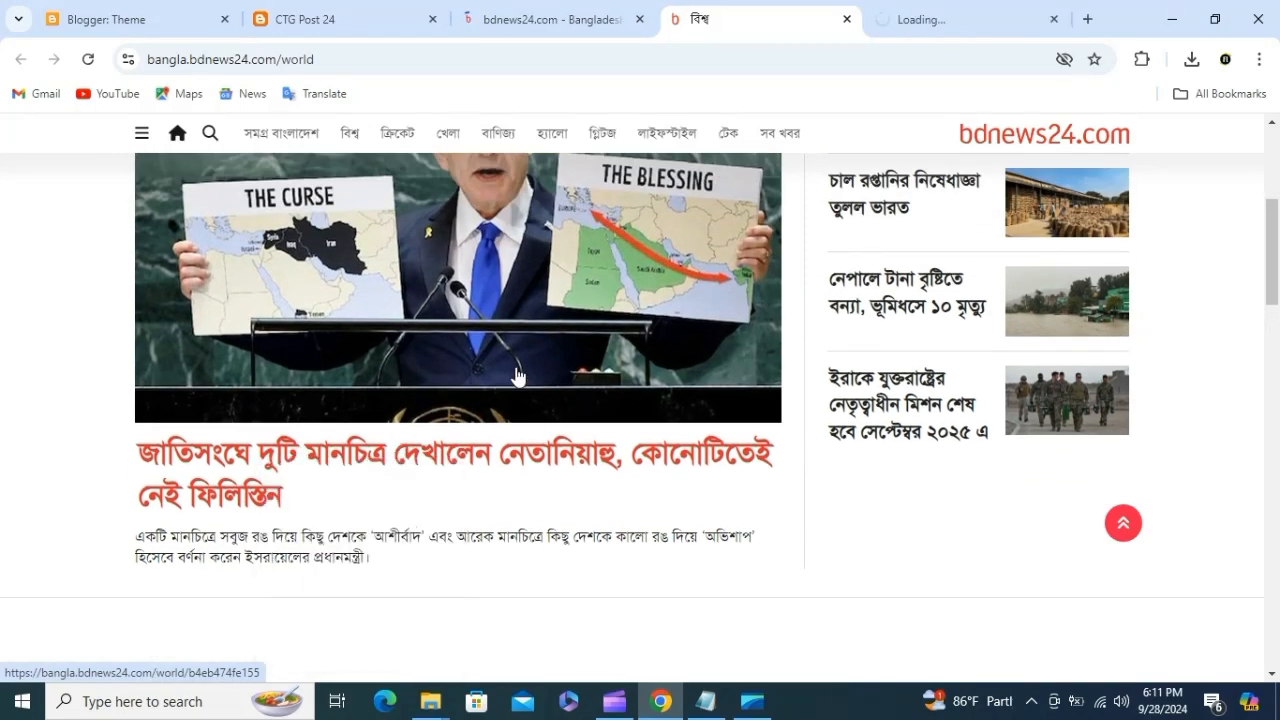
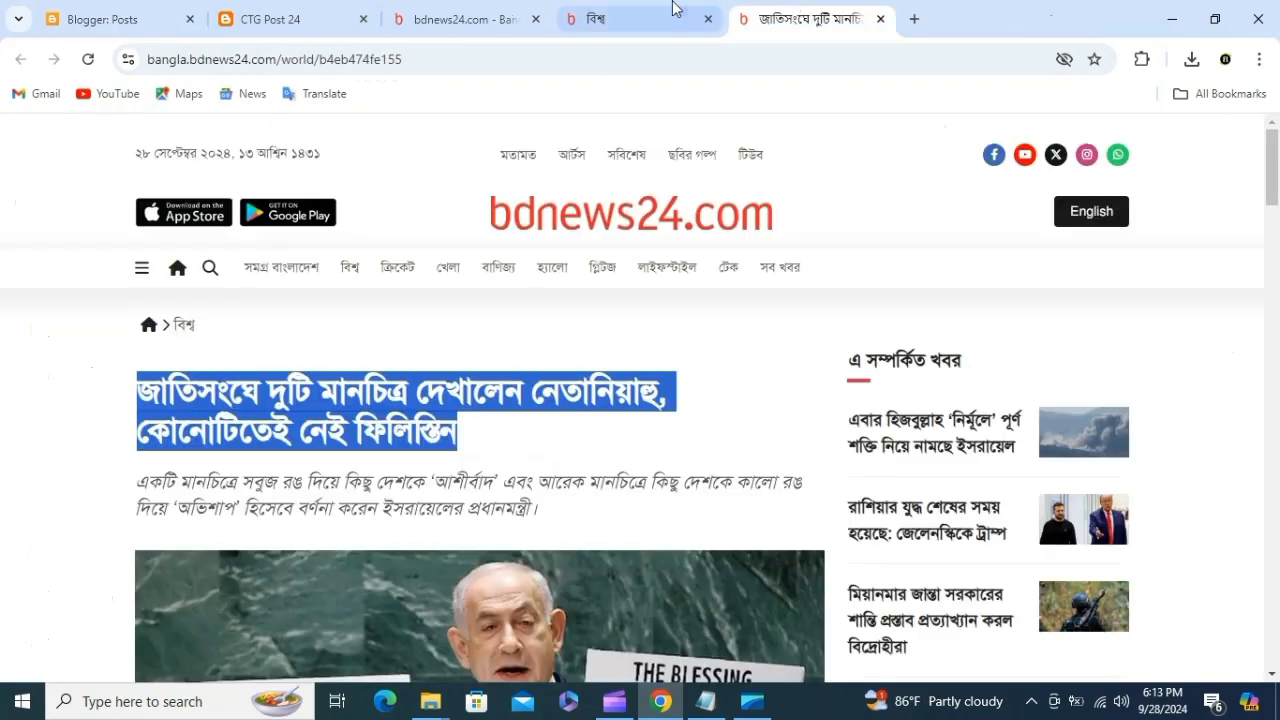
# Step: Return to the World category page, then review the list of published posts in the Blogger dashboard
pyautogui.click(677, 9)
pyautogui.scroll(4, 366, 163)
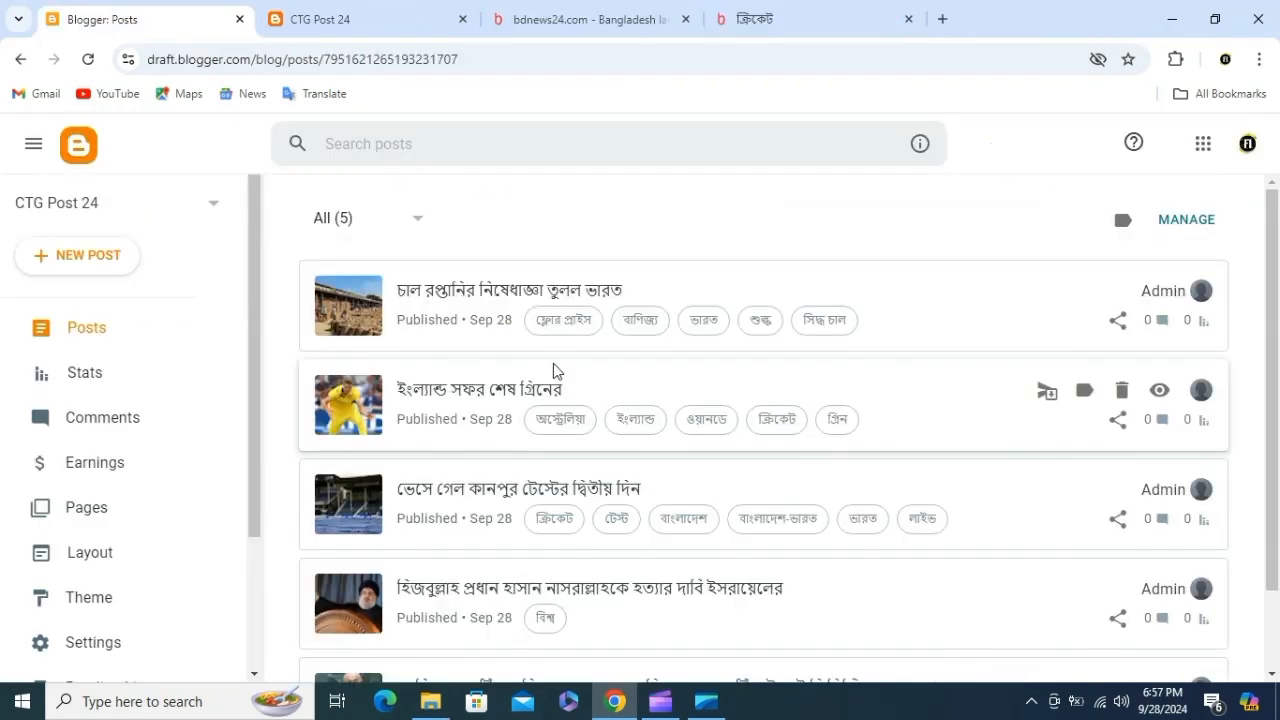
pyautogui.scroll(-1, 560, 380)
pyautogui.scroll(1, 600, 410)
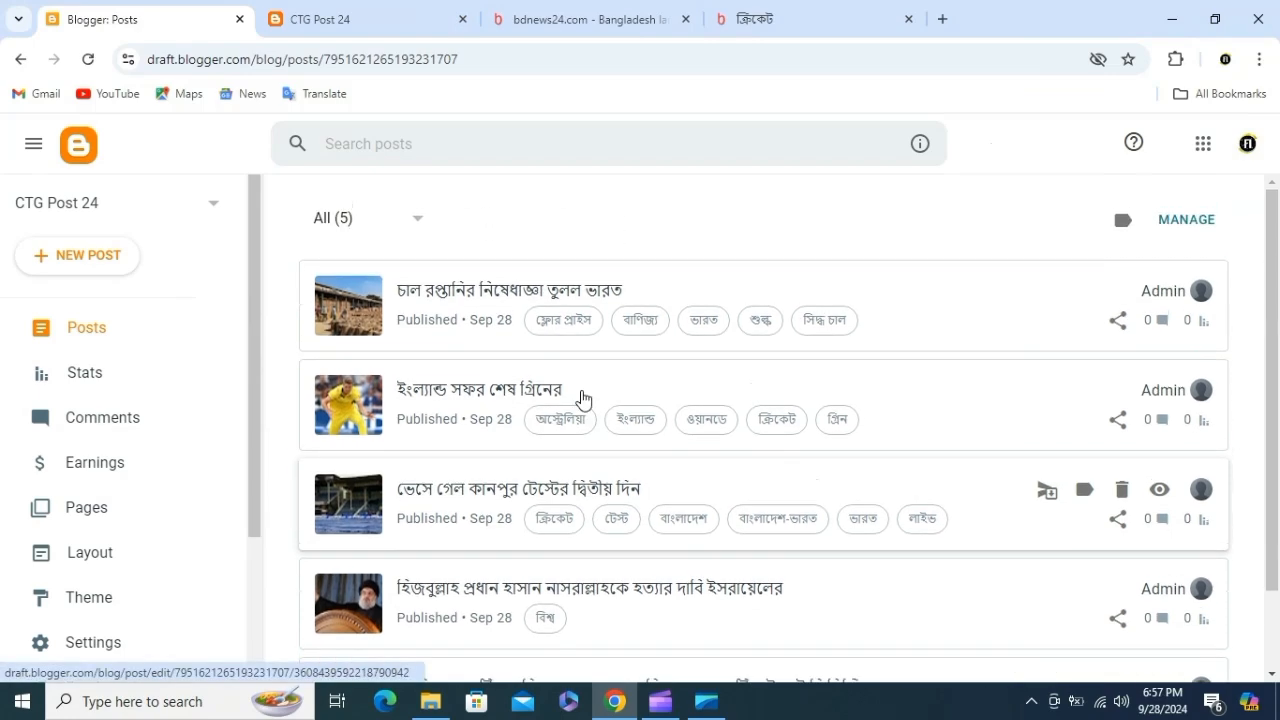
# Step: Reload the CTG Post 24 blog and examine how the published news posts appear in its homepage sections
pyautogui.click(357, 12)
pyautogui.click(88, 60)
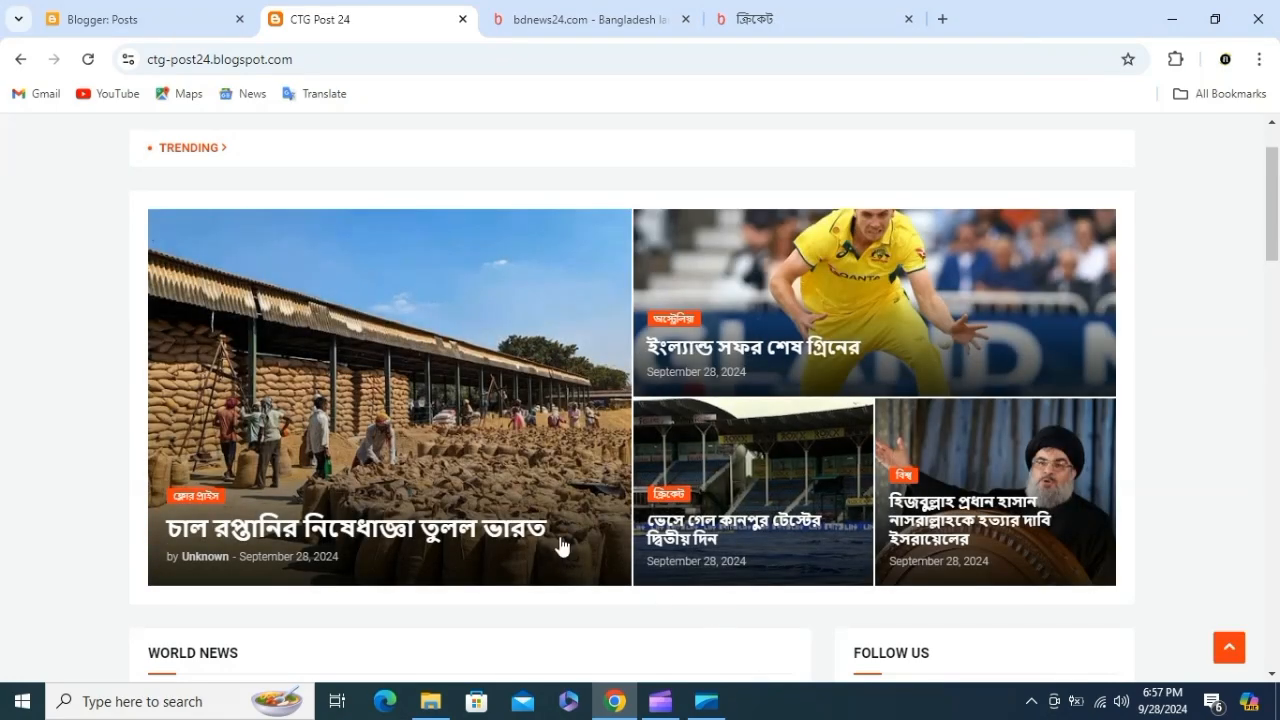
pyautogui.scroll(-5, 565, 397)
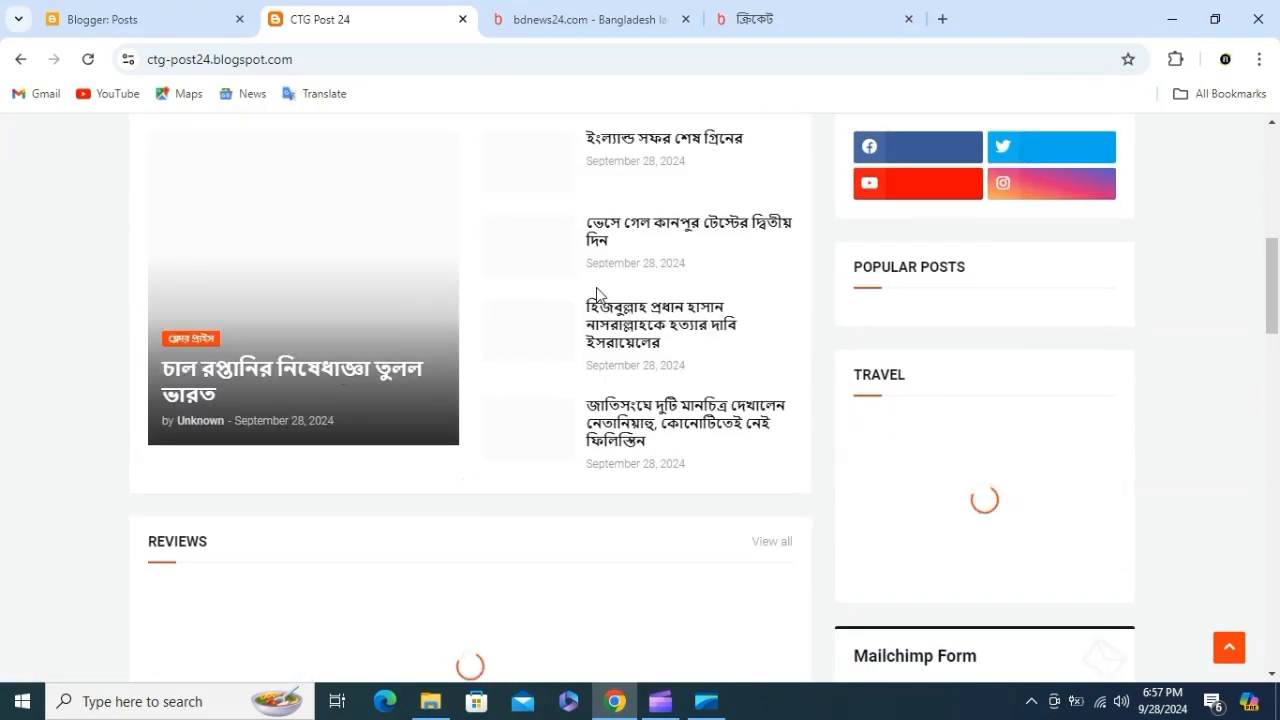
pyautogui.scroll(10, 589, 346)
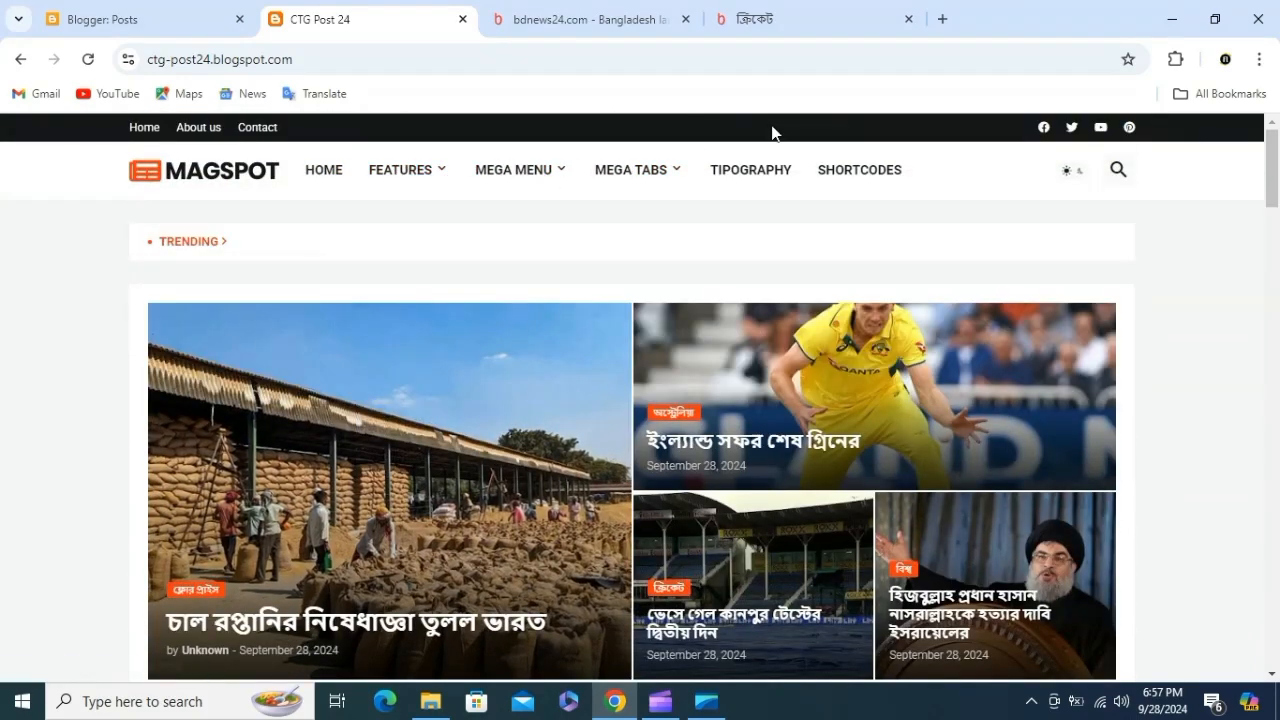
# Step: Close the bdnews24 homepage tab and open the Layout page of the CTG Post 24 blog in Blogger
pyautogui.click(765, 19)
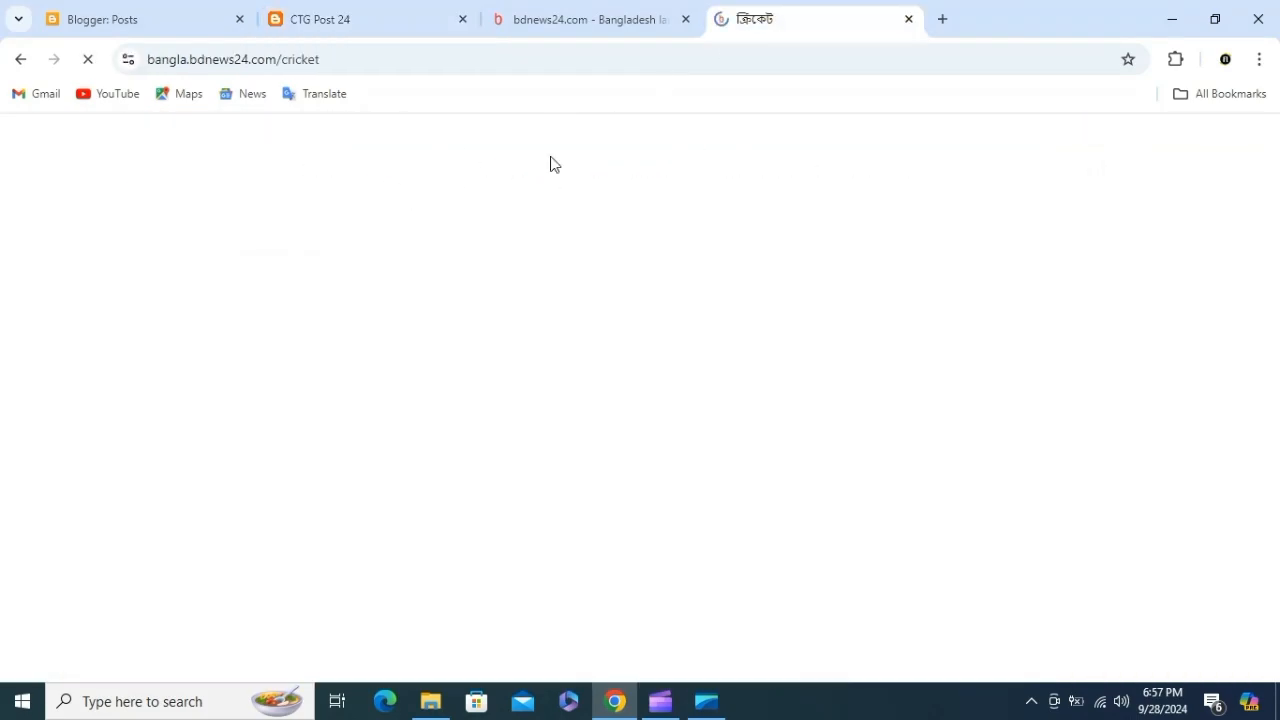
pyautogui.click(686, 20)
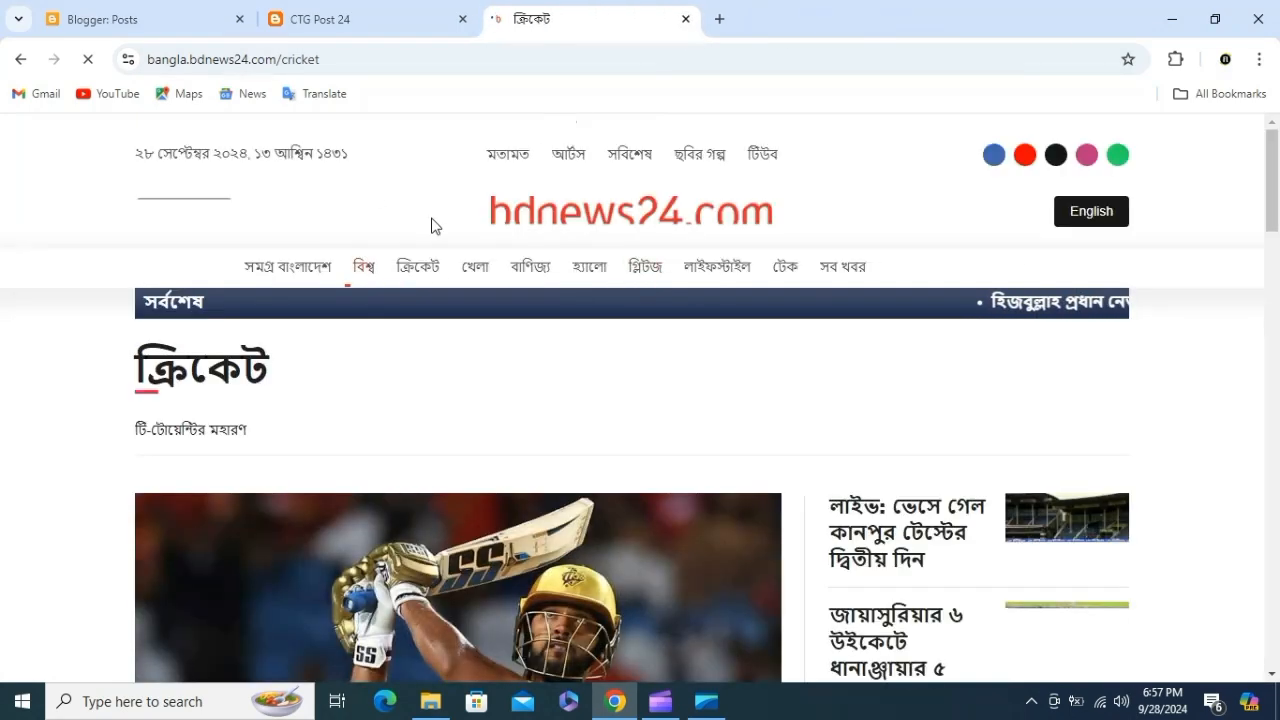
pyautogui.click(157, 17)
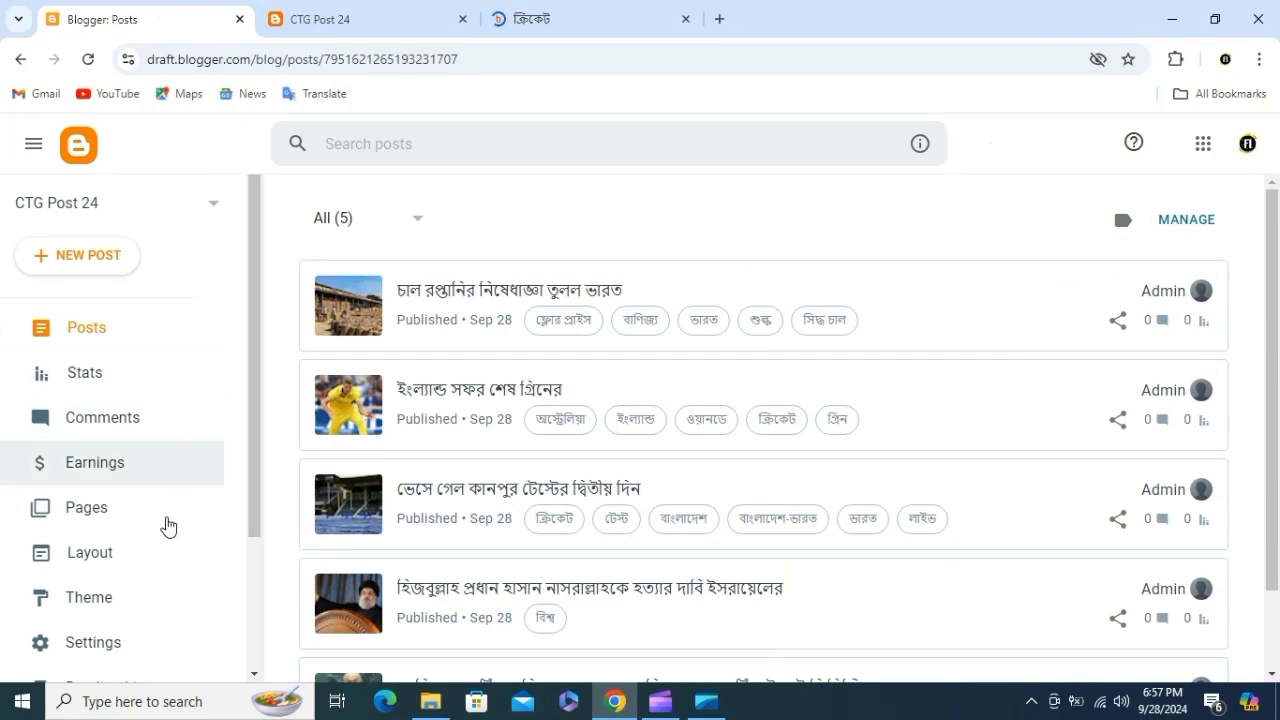
pyautogui.click(145, 552)
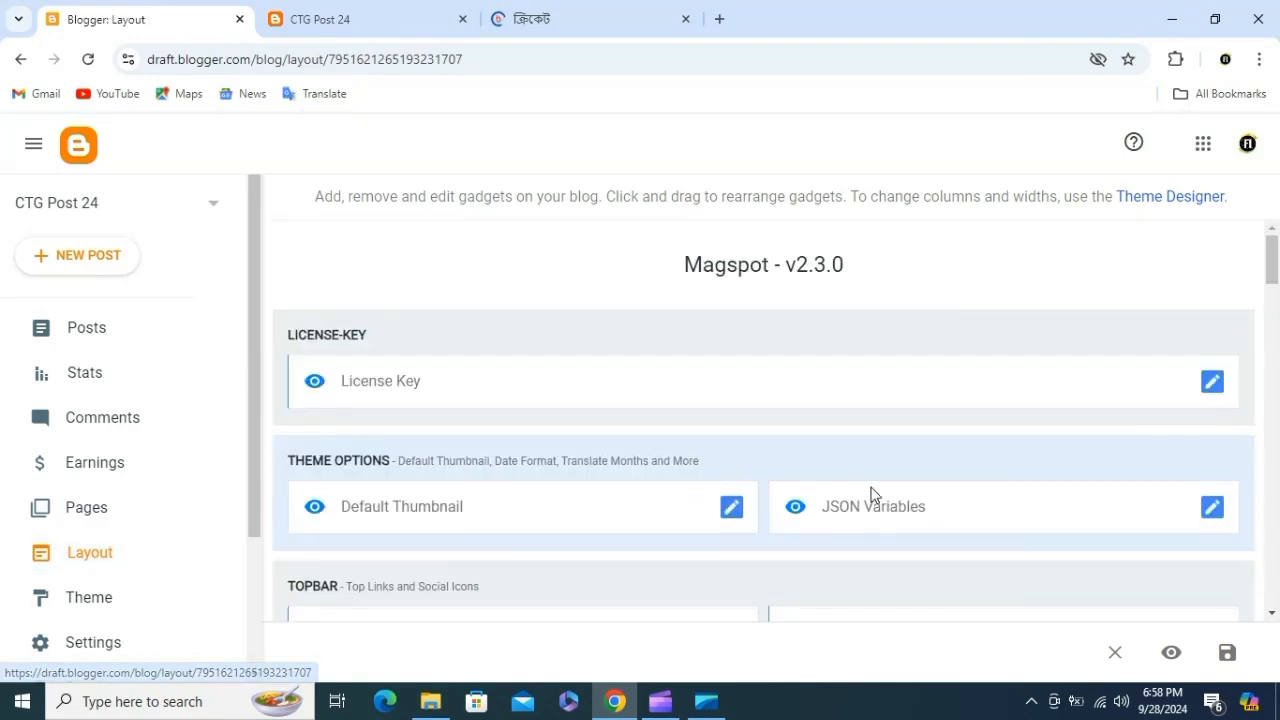
# Step: Open the Topbar's Pages link list for editing and compare its links with the live blog's top bar
pyautogui.scroll(-1, 848, 452)
pyautogui.scroll(-2, 847, 452)
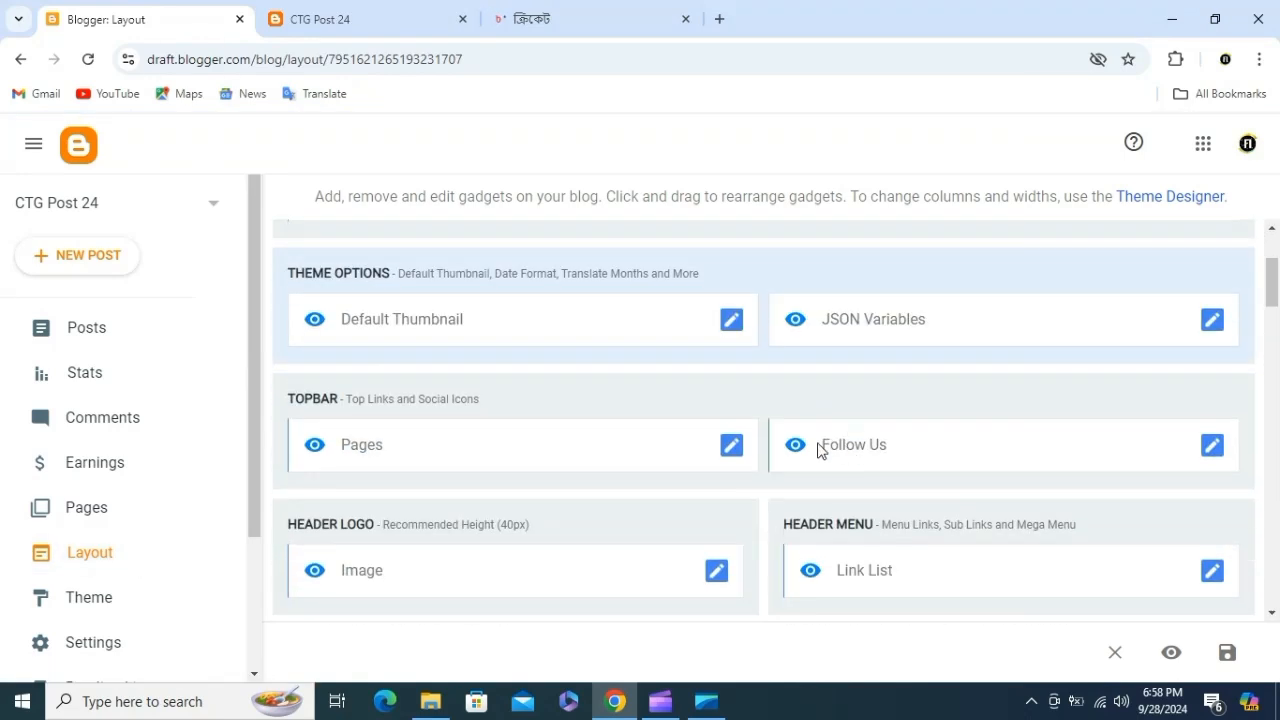
pyautogui.click(731, 447)
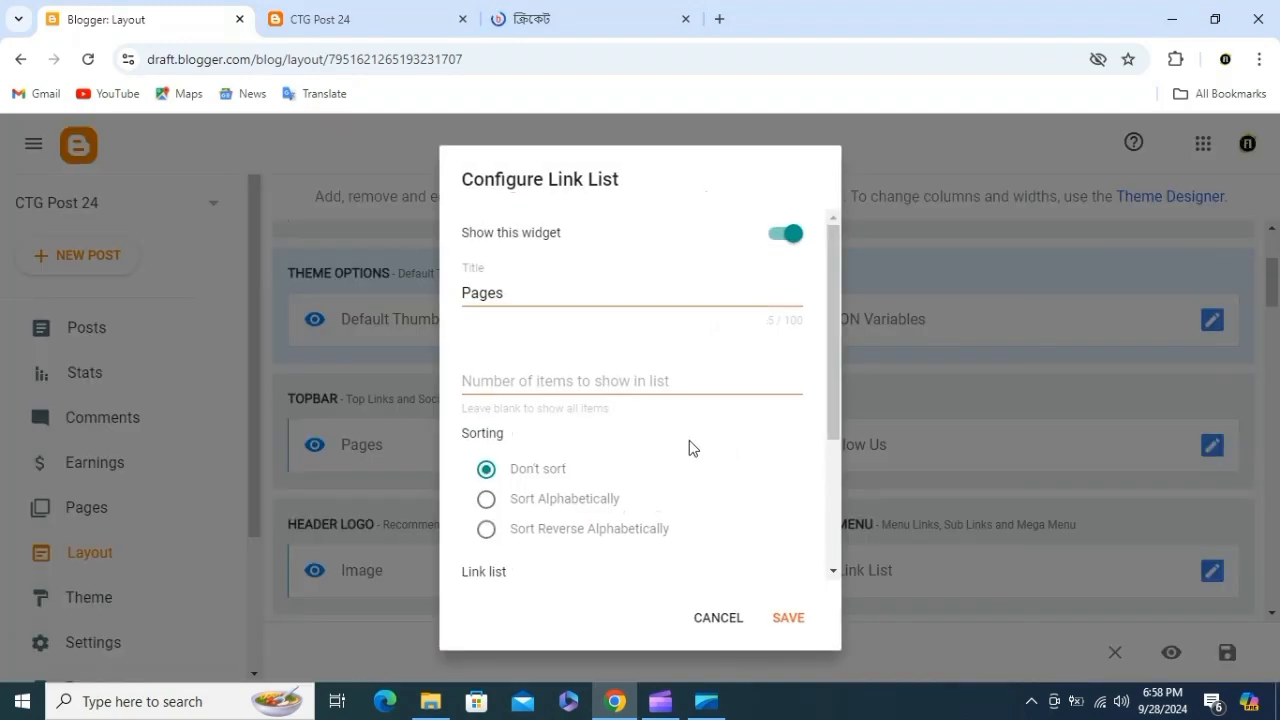
pyautogui.scroll(-3, 689, 448)
pyautogui.click(340, 17)
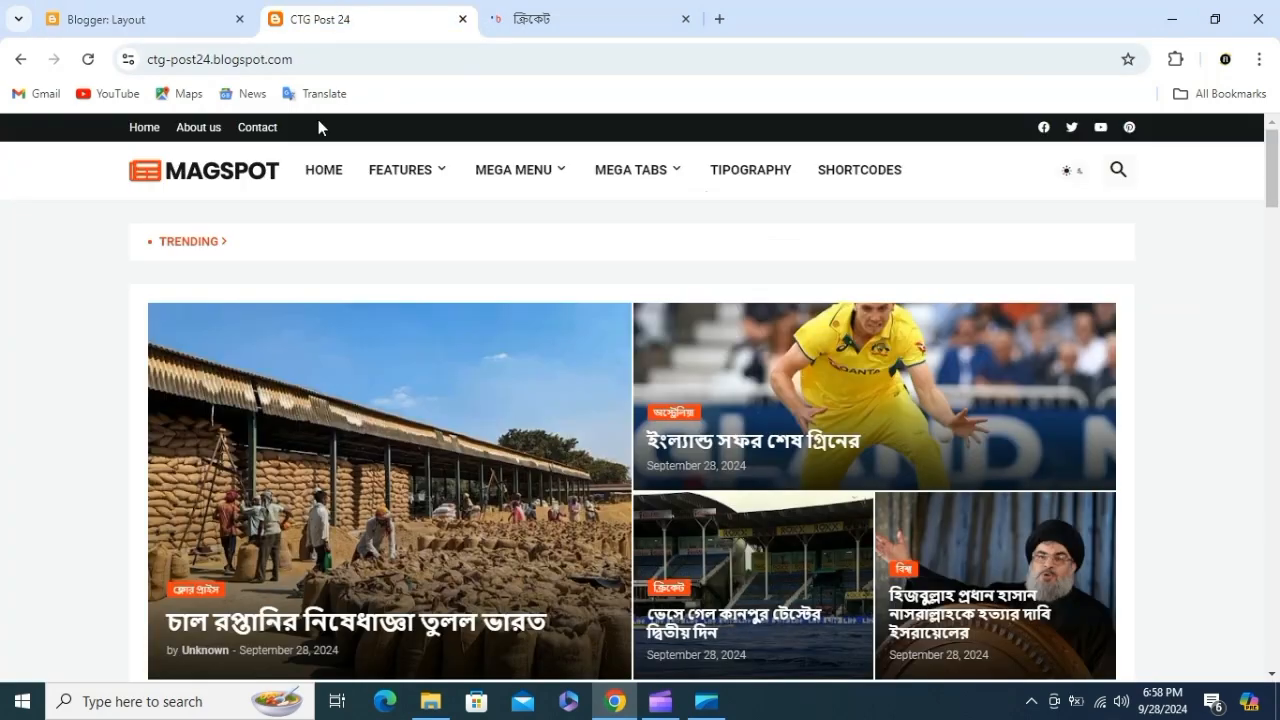
pyautogui.click(150, 20)
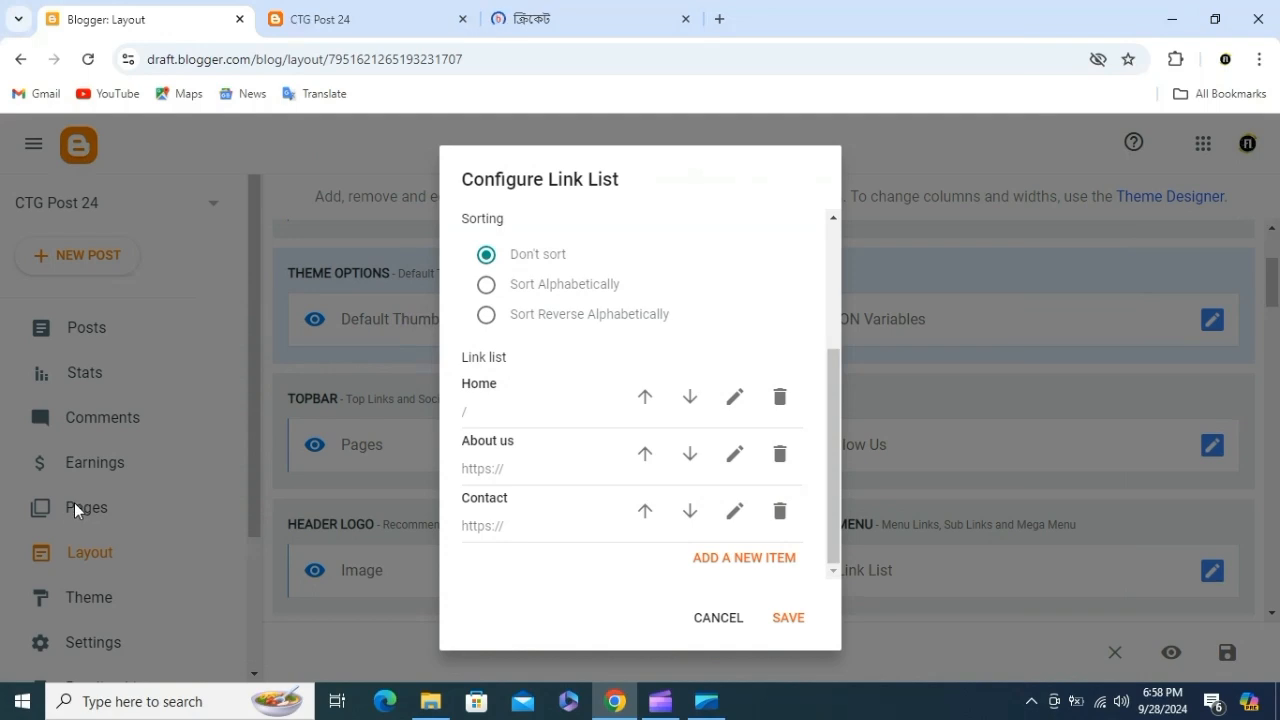
# Step: Open the About us link's name and URL for editing, then close it and save the Pages link list
pyautogui.click(724, 470)
pyautogui.scroll(-2, 523, 494)
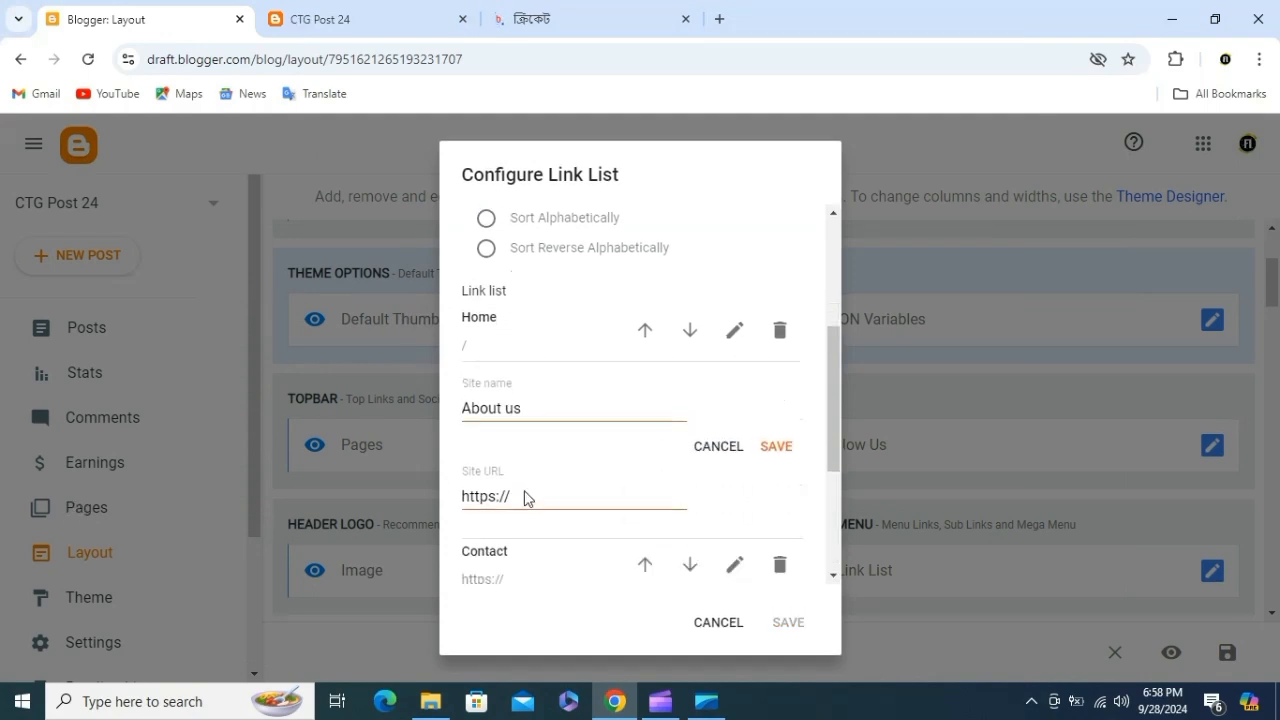
pyautogui.click(772, 321)
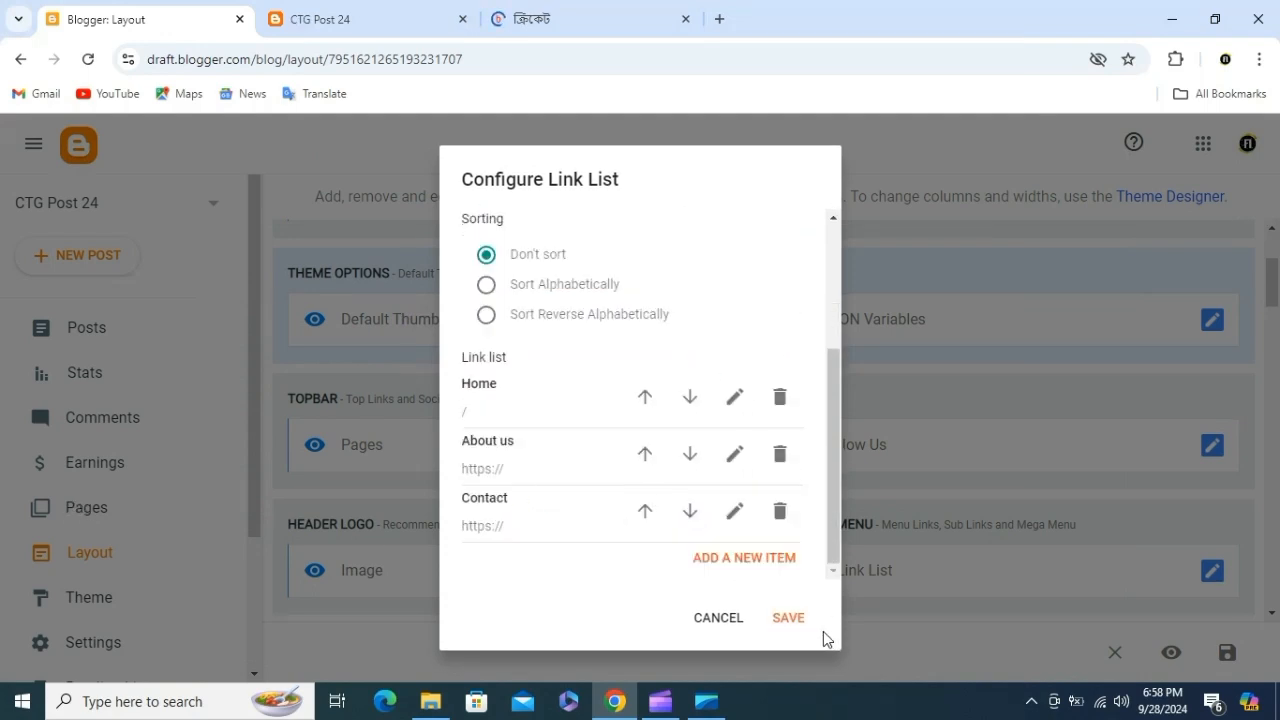
pyautogui.click(788, 618)
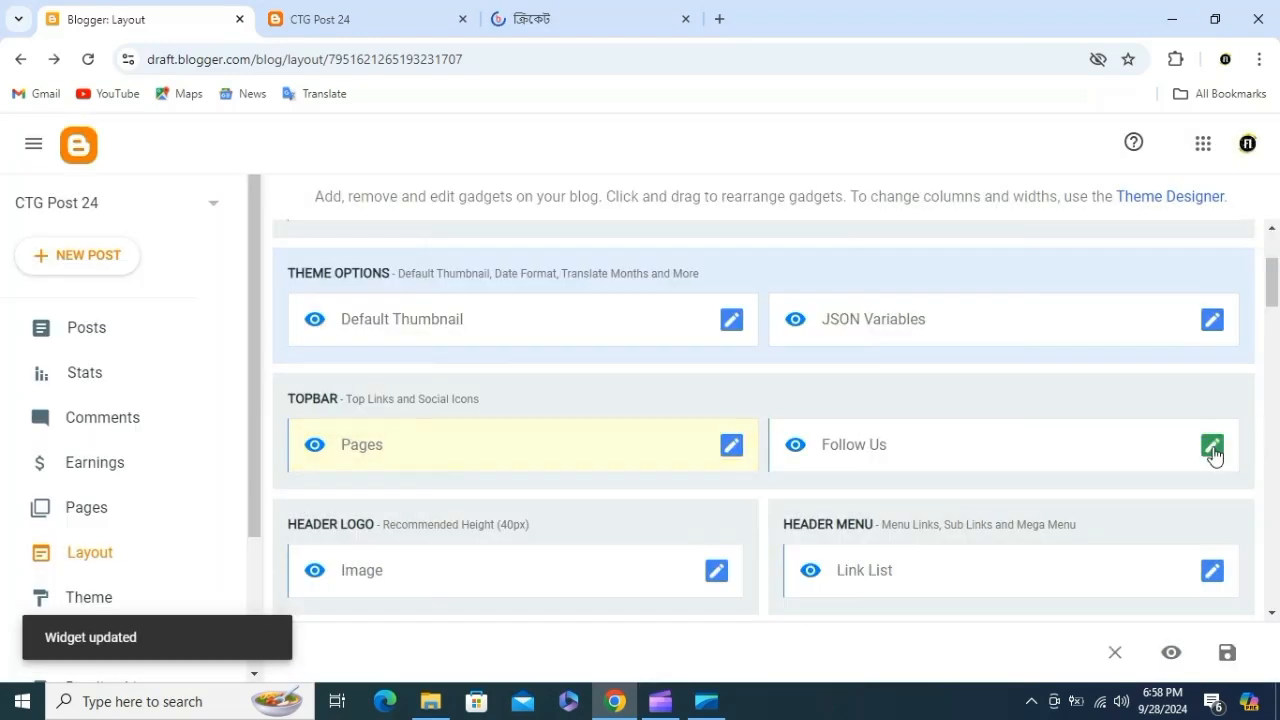
# Step: Open the facebook link in the Topbar's Follow Us list for editing, then save the link and the list
pyautogui.click(1212, 447)
pyautogui.scroll(-5, 506, 490)
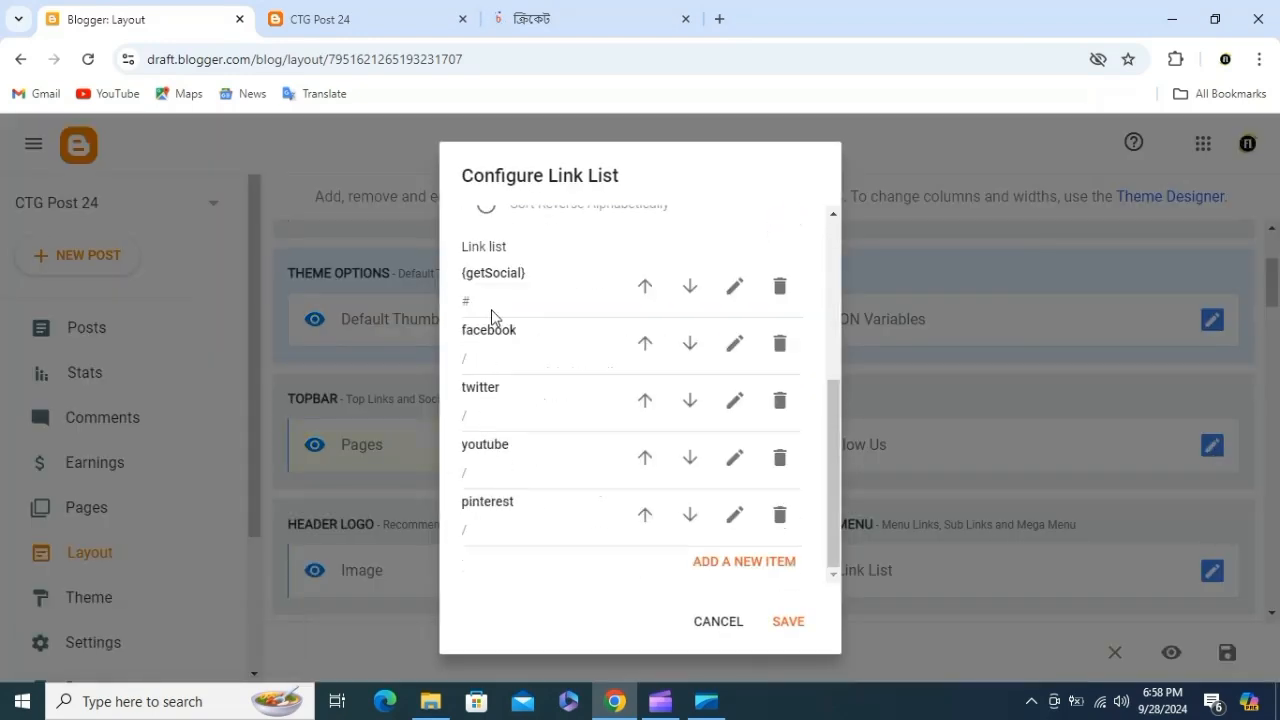
pyautogui.click(735, 343)
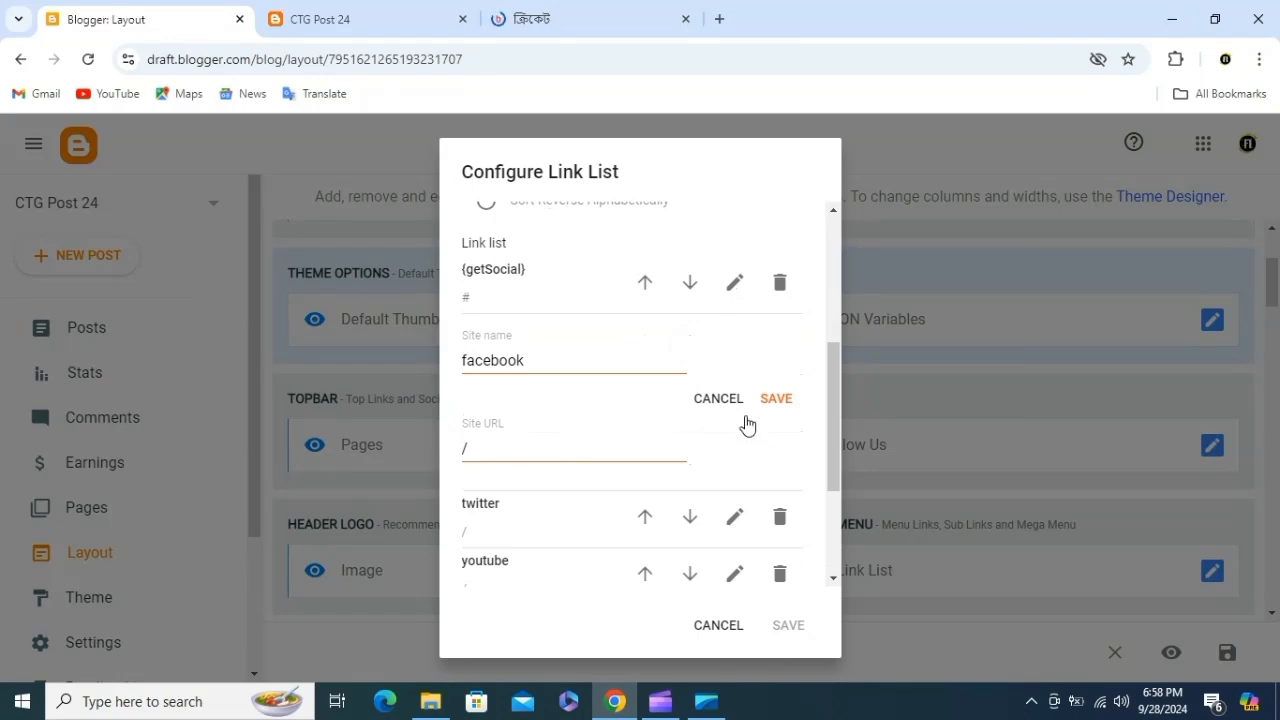
pyautogui.click(780, 400)
pyautogui.click(789, 625)
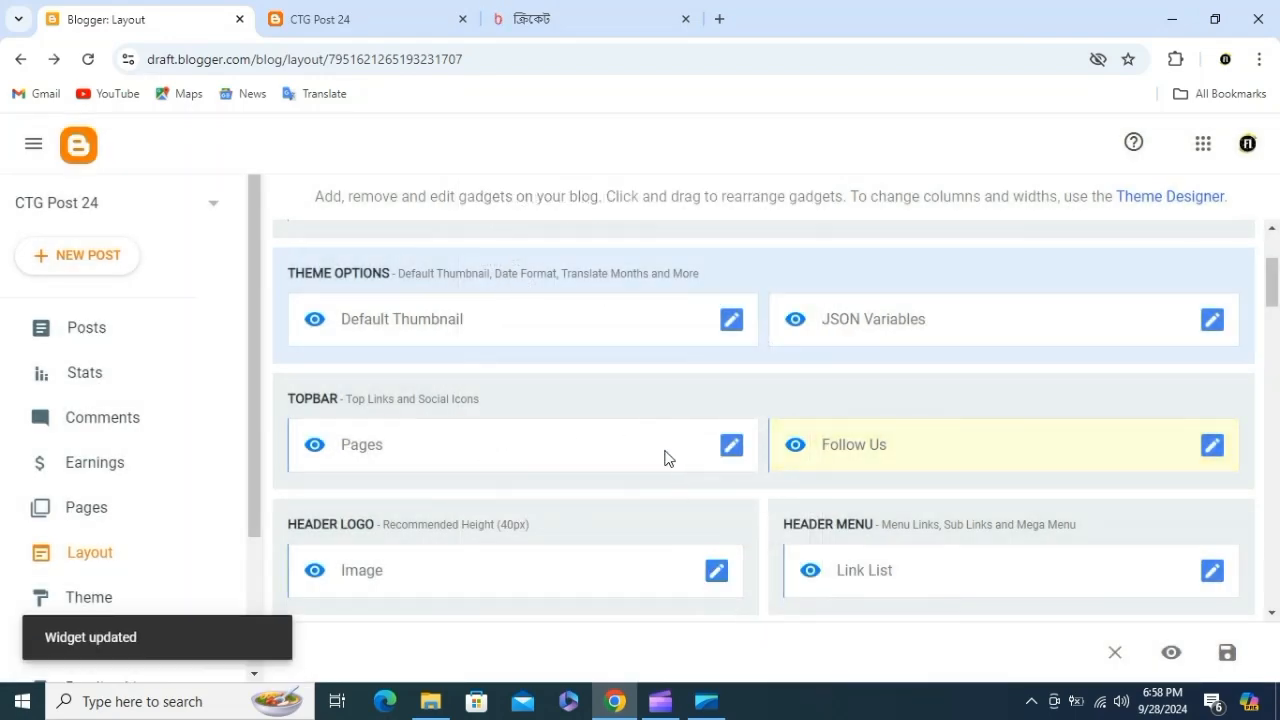
# Step: Examine the Header Logo image settings, including the option to upload an image from the computer, and close them without saving
pyautogui.click(716, 570)
pyautogui.click(320, 19)
pyautogui.click(114, 18)
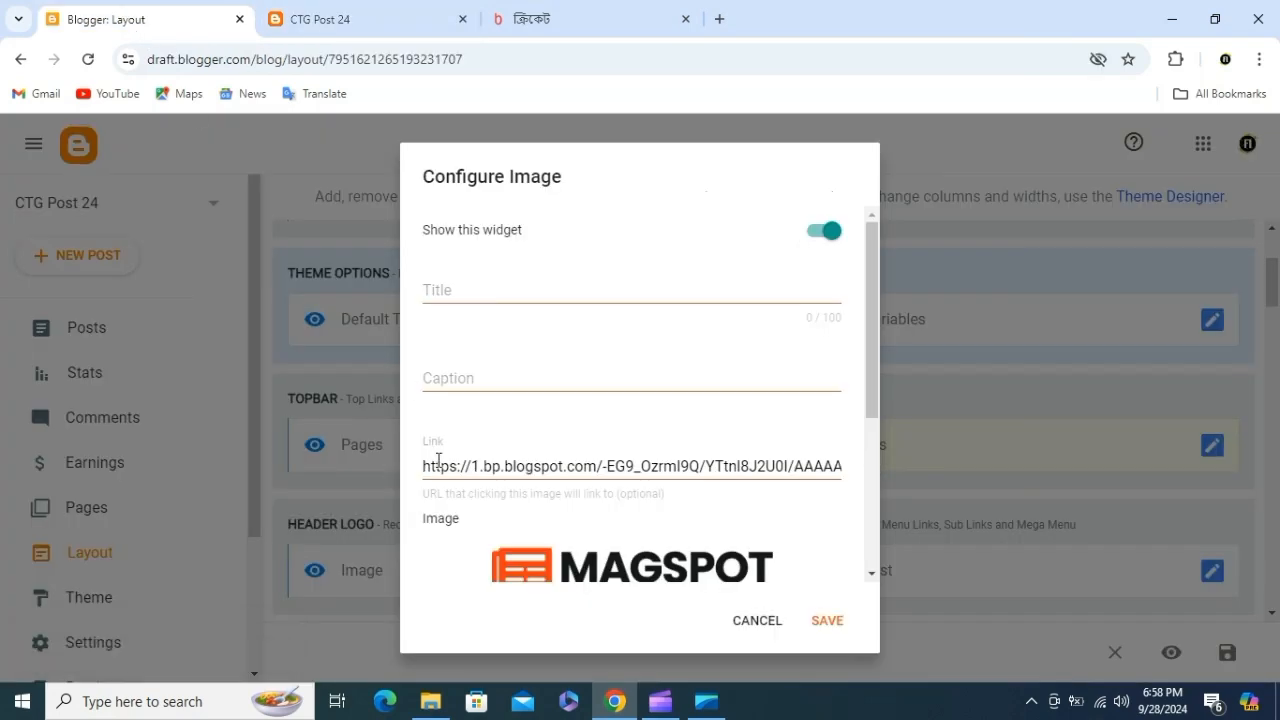
pyautogui.scroll(-1, 450, 400)
pyautogui.scroll(1, 470, 300)
pyautogui.click(463, 283)
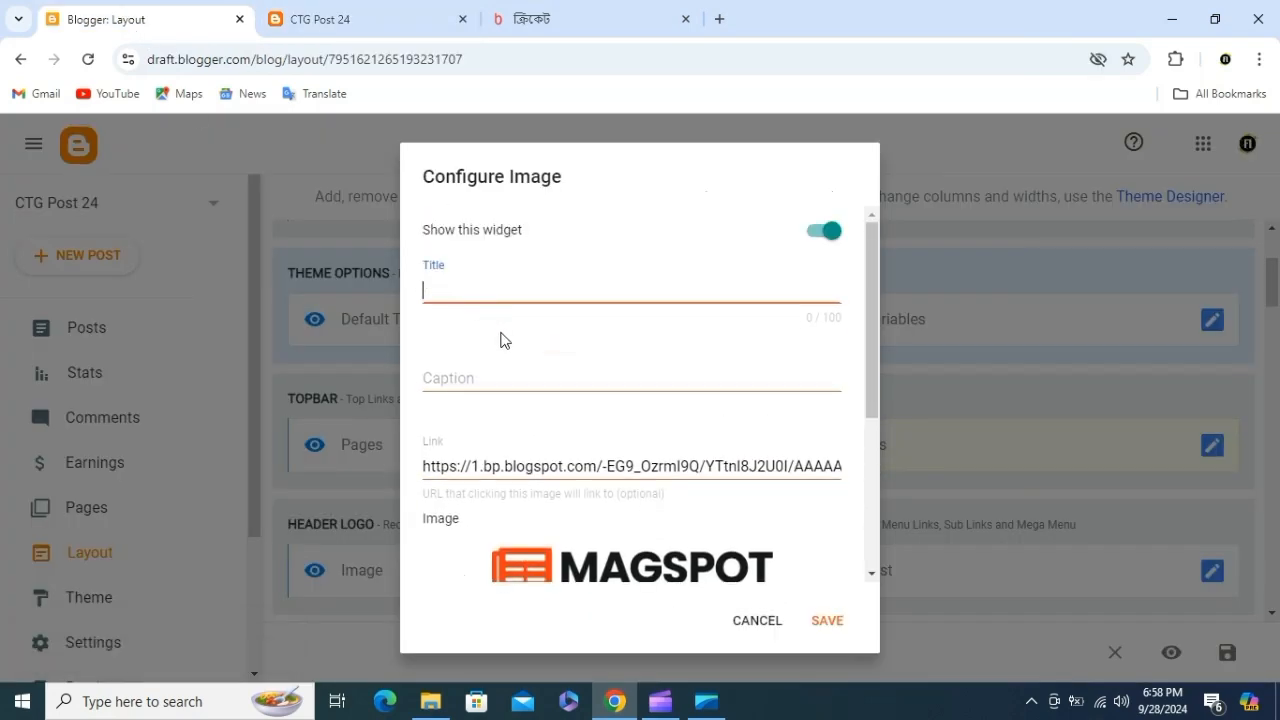
pyautogui.scroll(-2, 503, 345)
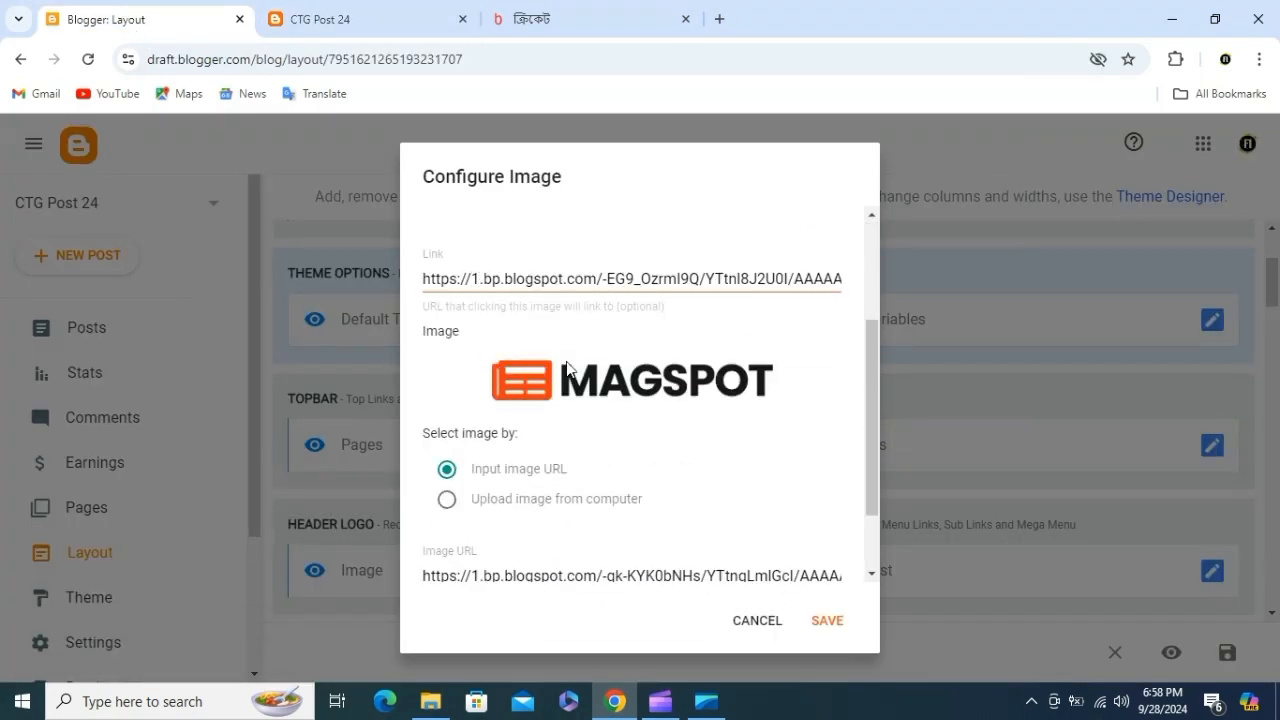
pyautogui.click(507, 502)
pyautogui.scroll(-1, 505, 523)
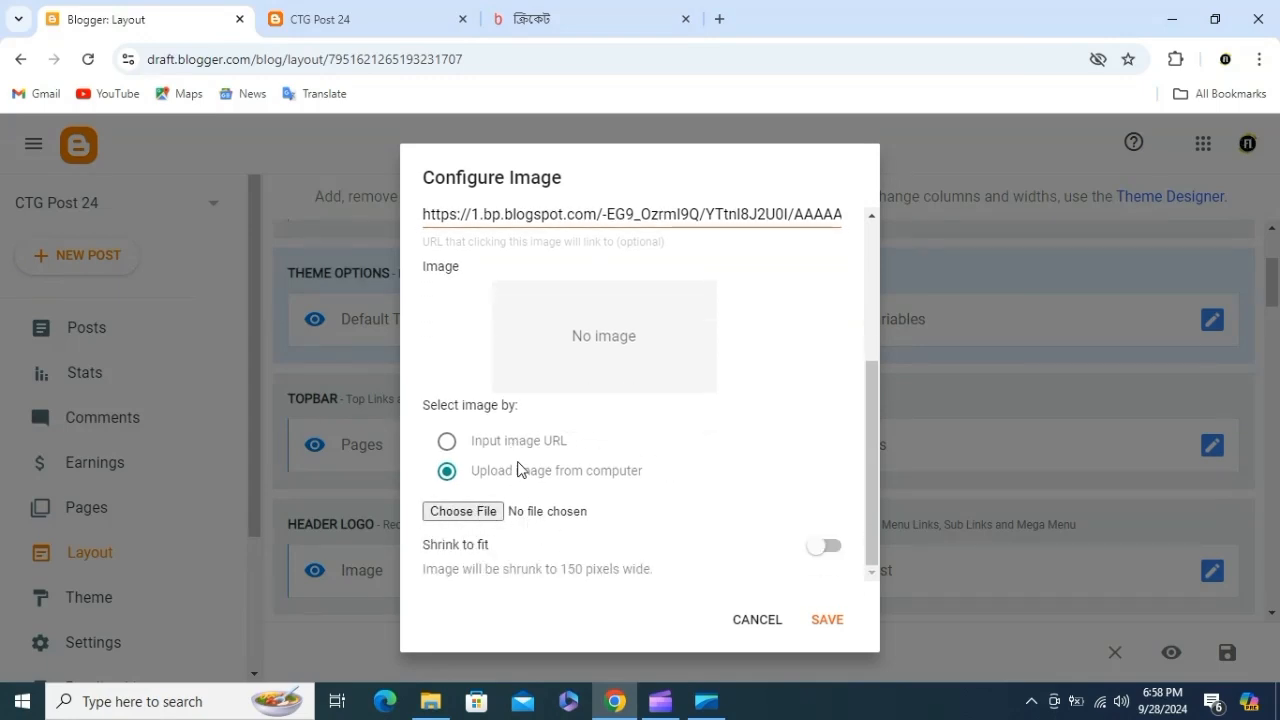
pyautogui.click(760, 620)
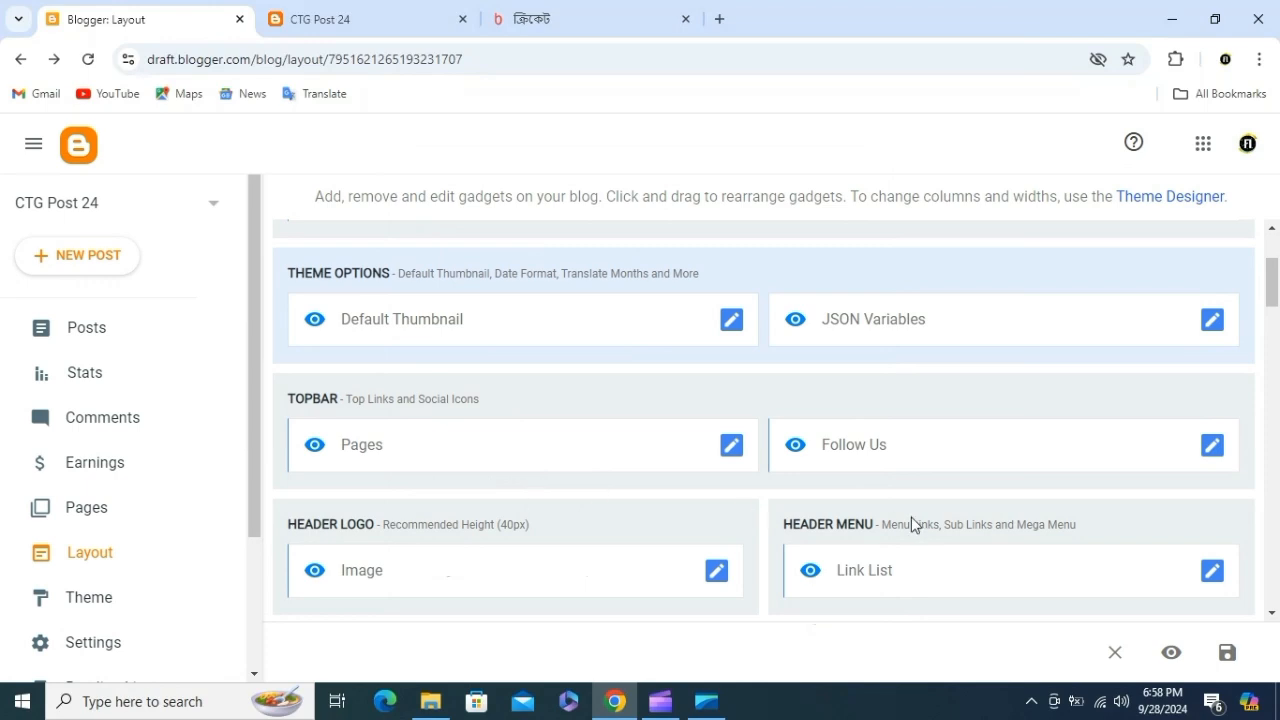
# Step: Delete all existing links, from Shortcodes up to Home, in the Header Menu's link list
pyautogui.scroll(-2, 884, 498)
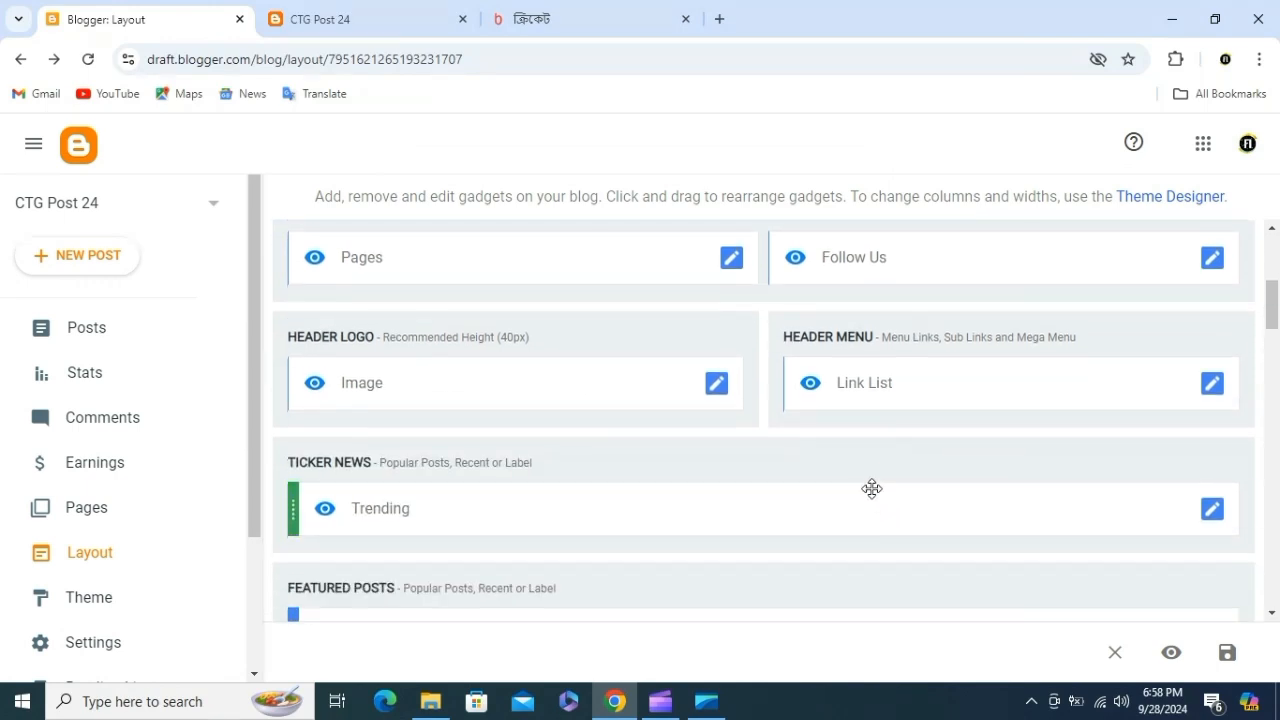
pyautogui.click(1215, 390)
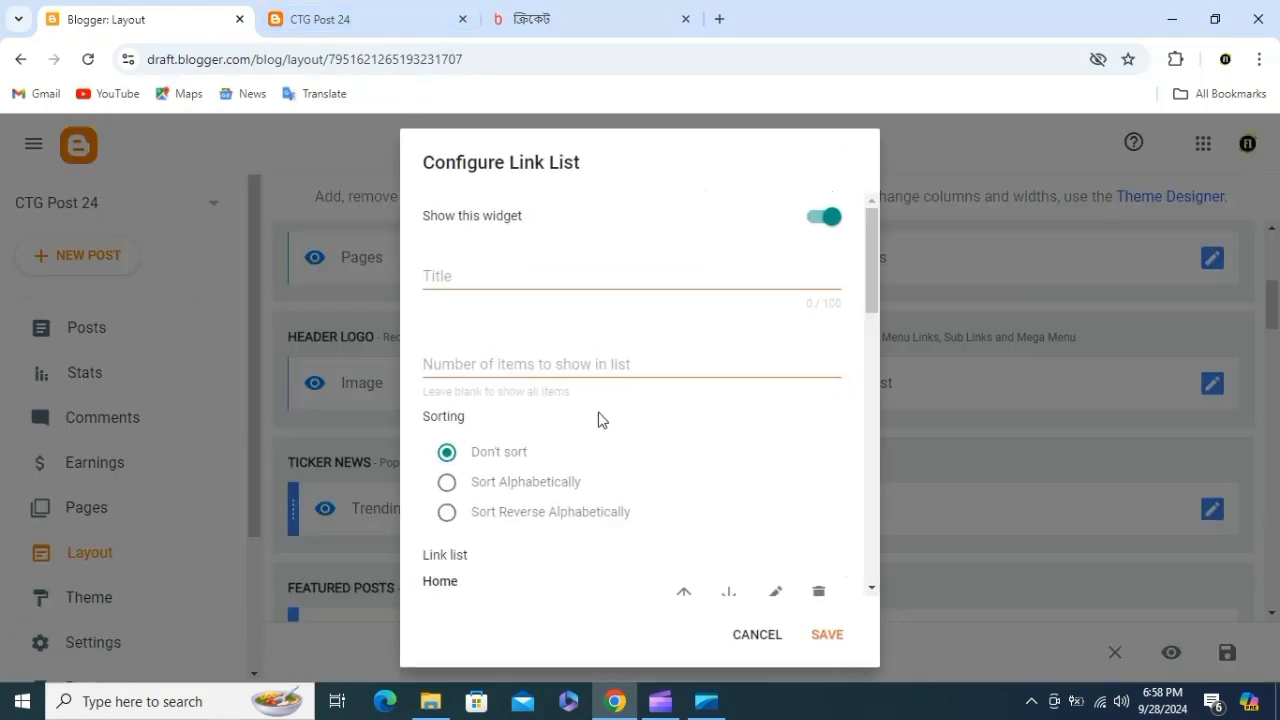
pyautogui.scroll(-5, 603, 425)
pyautogui.scroll(-5, 603, 425)
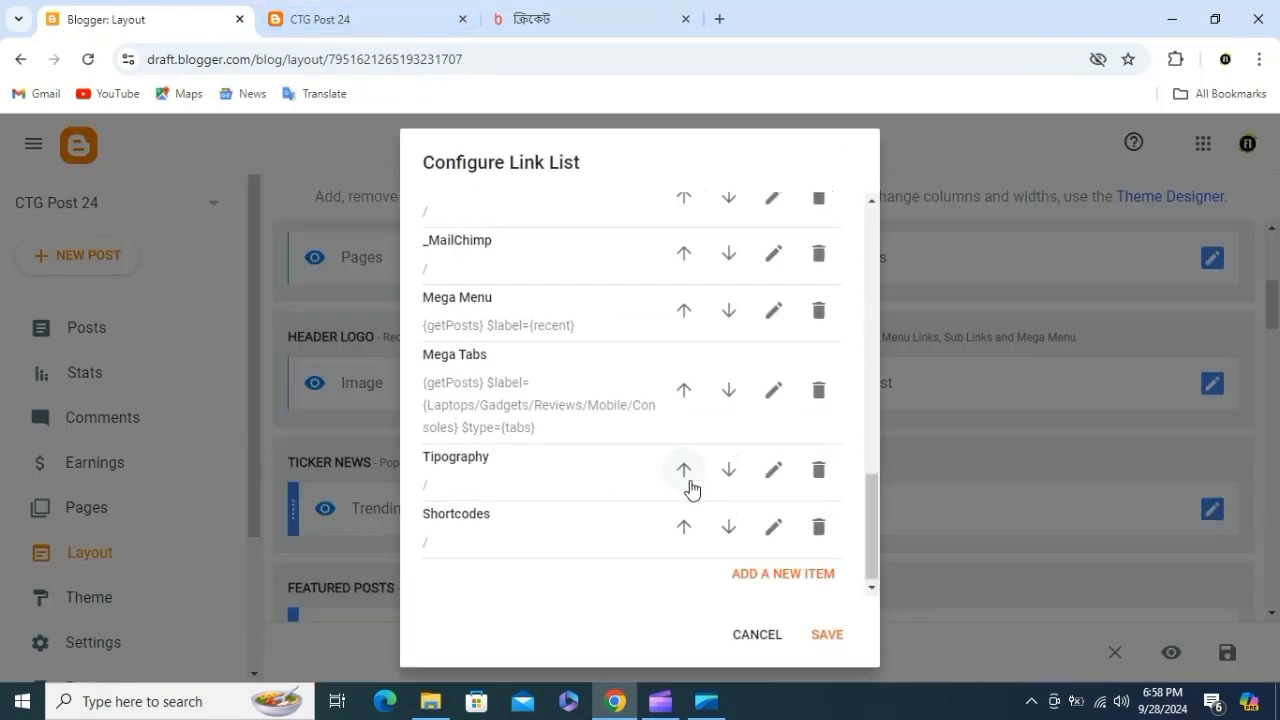
pyautogui.click(816, 530)
pyautogui.click(817, 528)
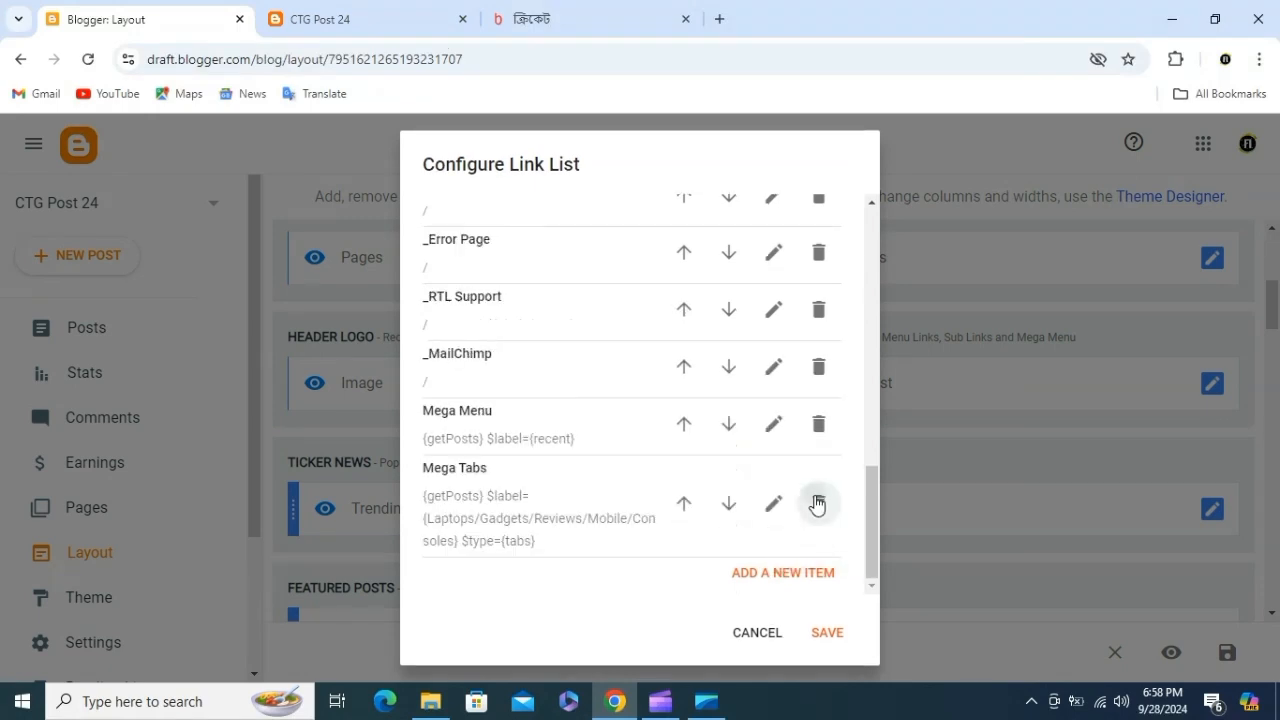
pyautogui.click(817, 505)
pyautogui.click(782, 524)
pyautogui.click(785, 526)
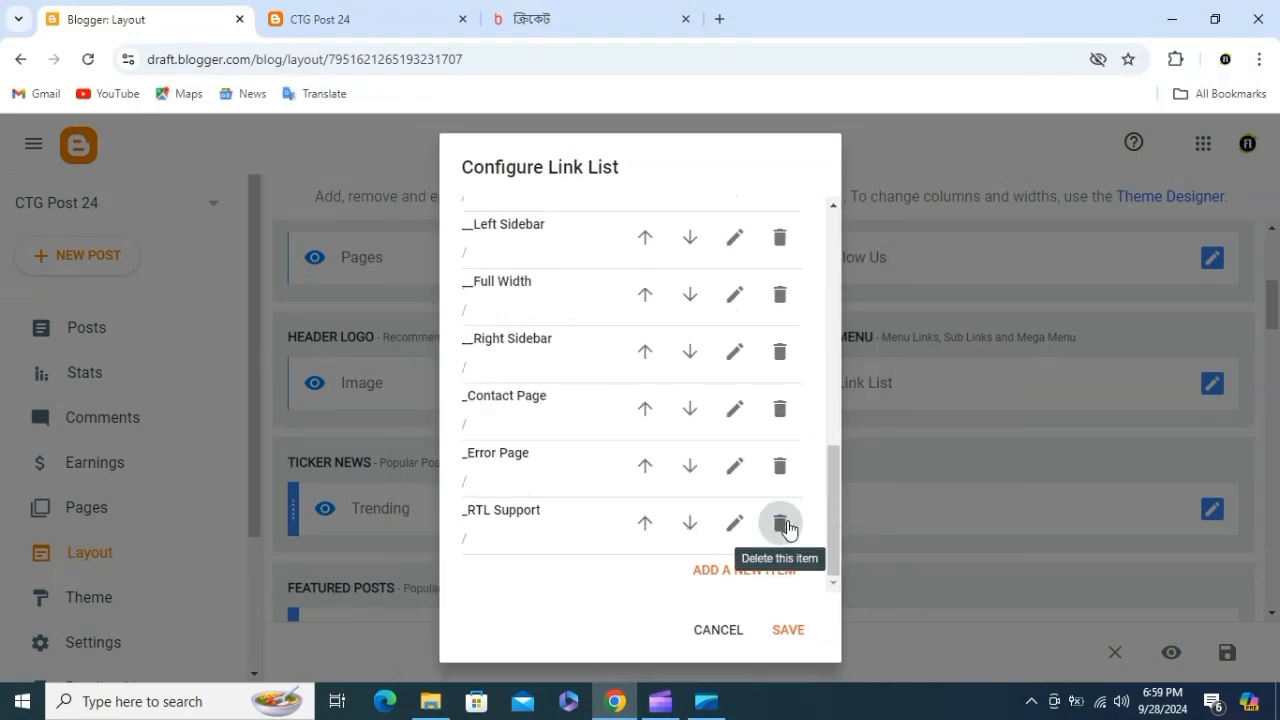
pyautogui.click(786, 527)
pyautogui.click(786, 527)
pyautogui.click(787, 528)
pyautogui.click(787, 528)
pyautogui.click(788, 529)
pyautogui.click(788, 529)
pyautogui.click(789, 530)
pyautogui.click(789, 530)
pyautogui.click(789, 530)
pyautogui.click(790, 528)
pyautogui.click(790, 527)
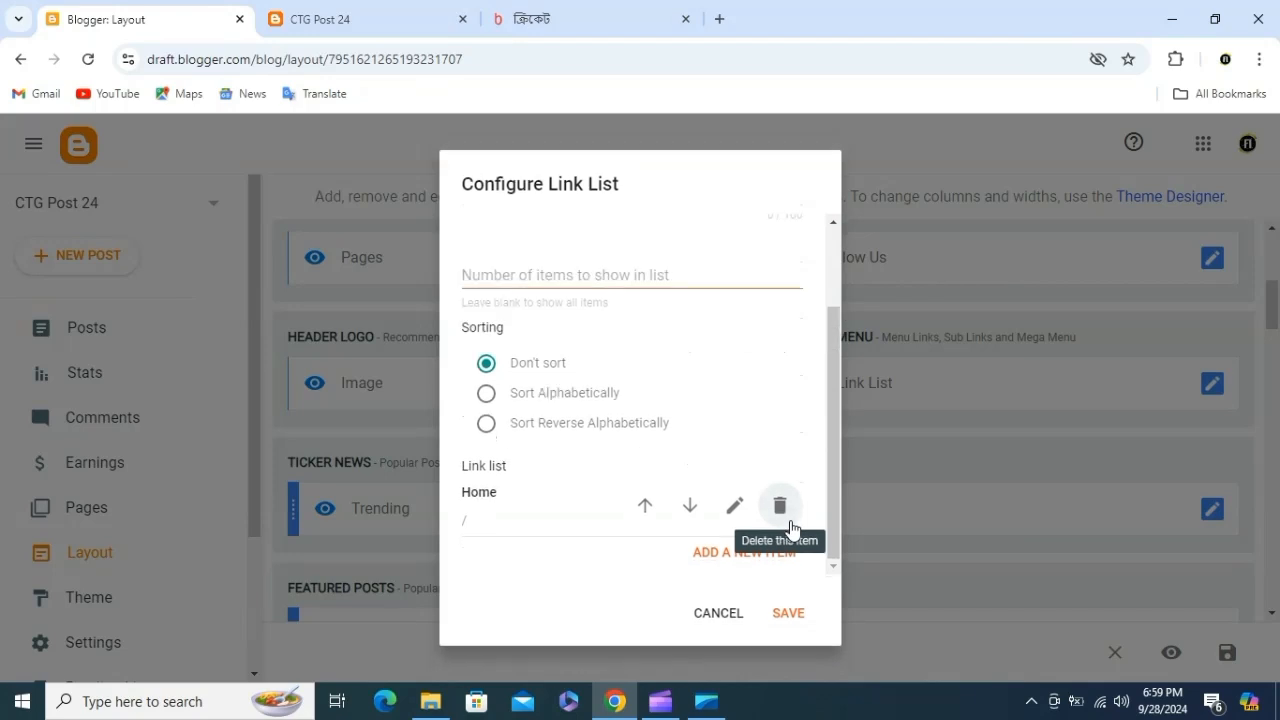
pyautogui.click(790, 527)
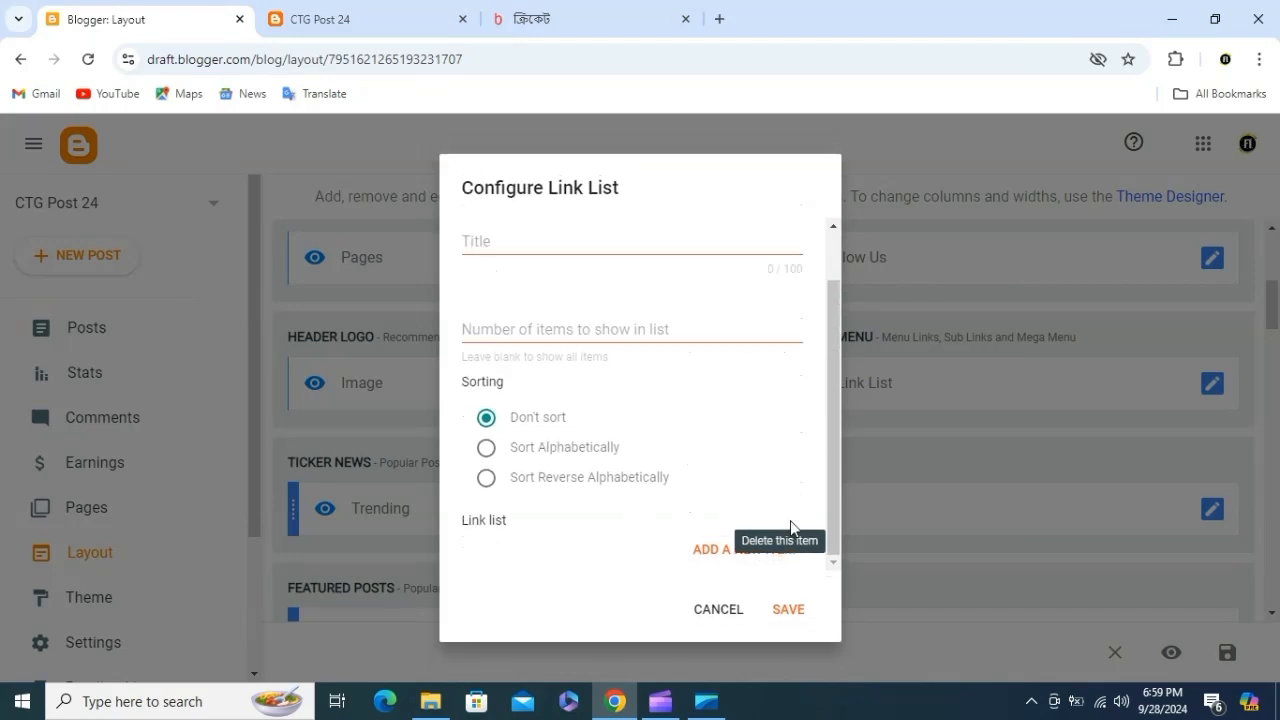
# Step: Start a new Header Menu link and open the live blog's বিশ্ব label page through a world news post
pyautogui.click(728, 552)
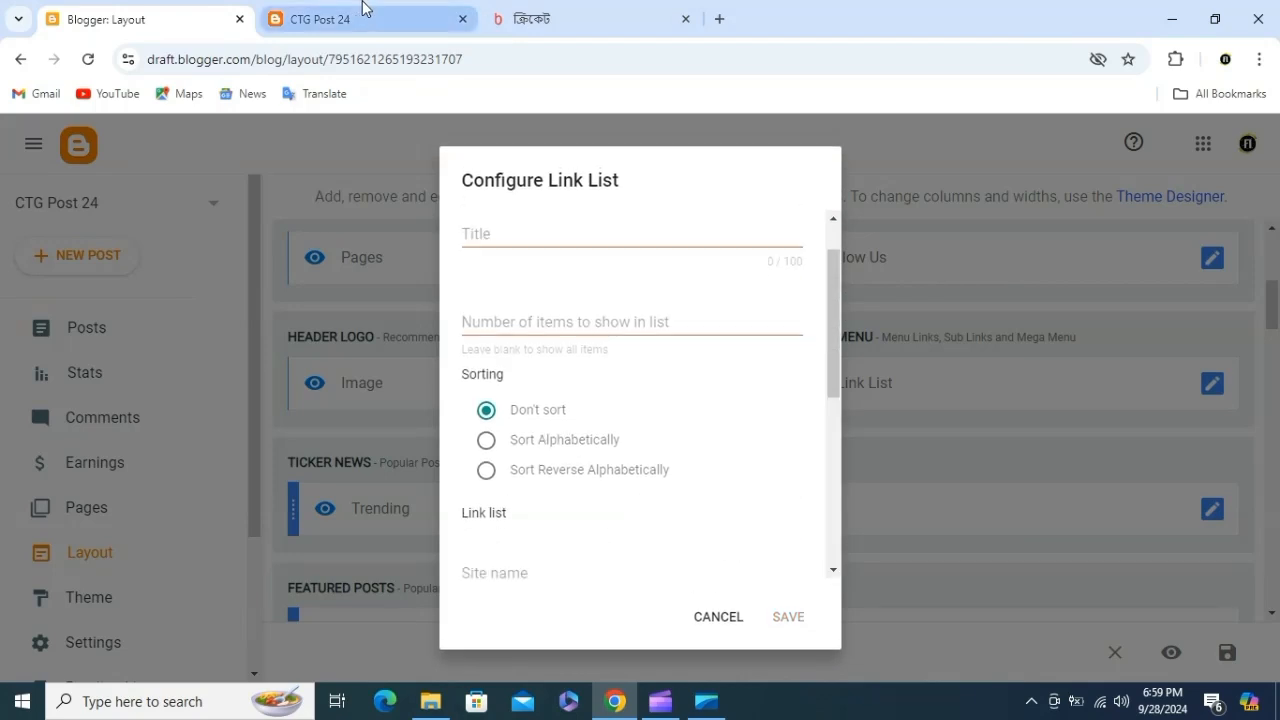
pyautogui.click(500, 25)
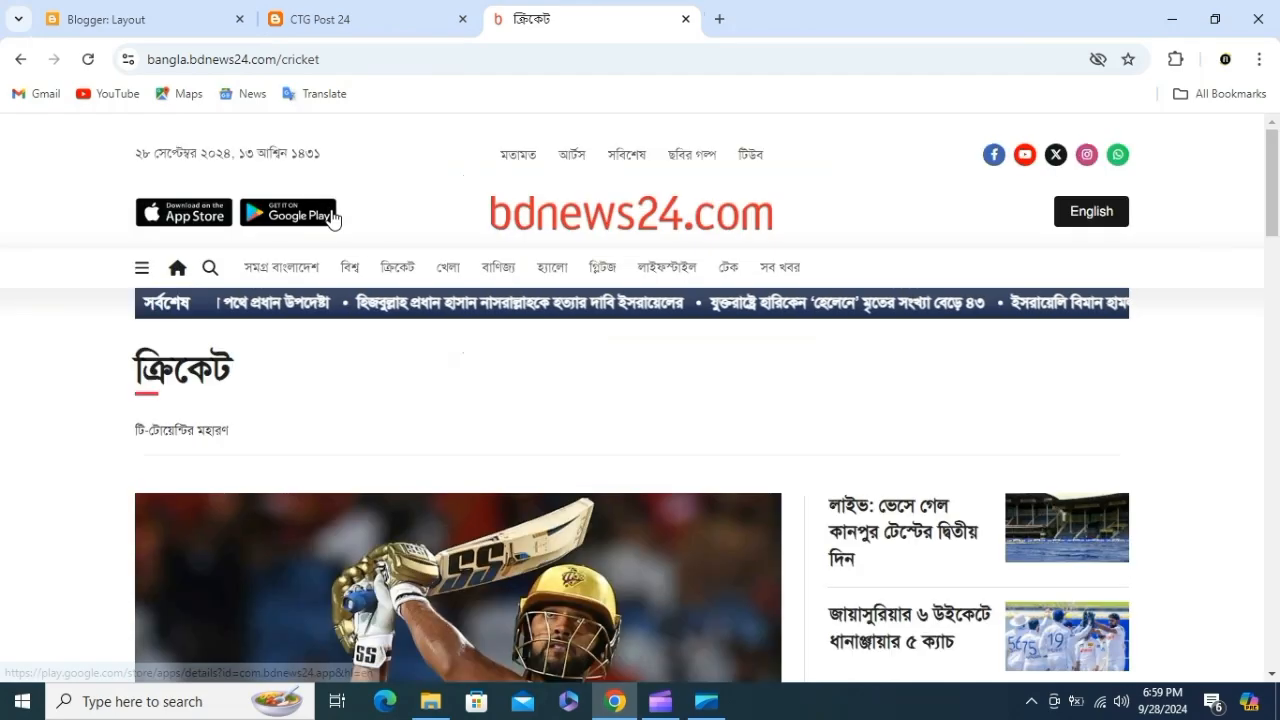
pyautogui.click(373, 18)
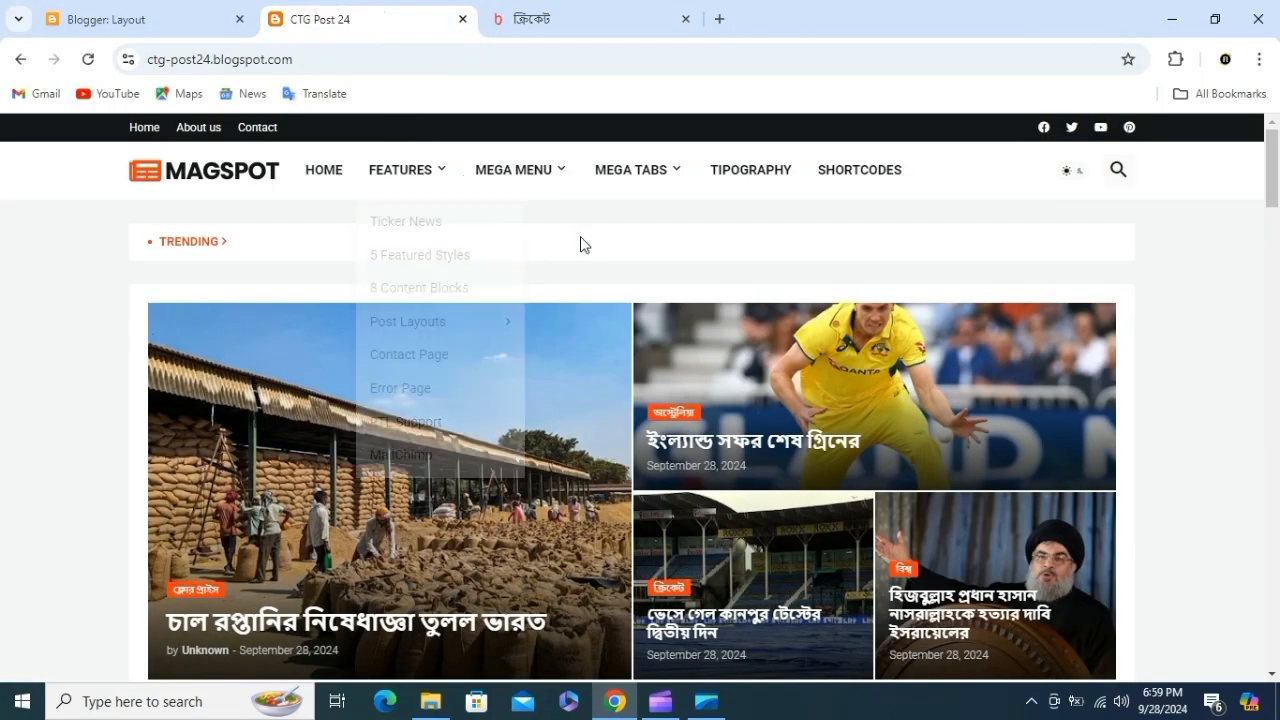
pyautogui.scroll(-1, 328, 269)
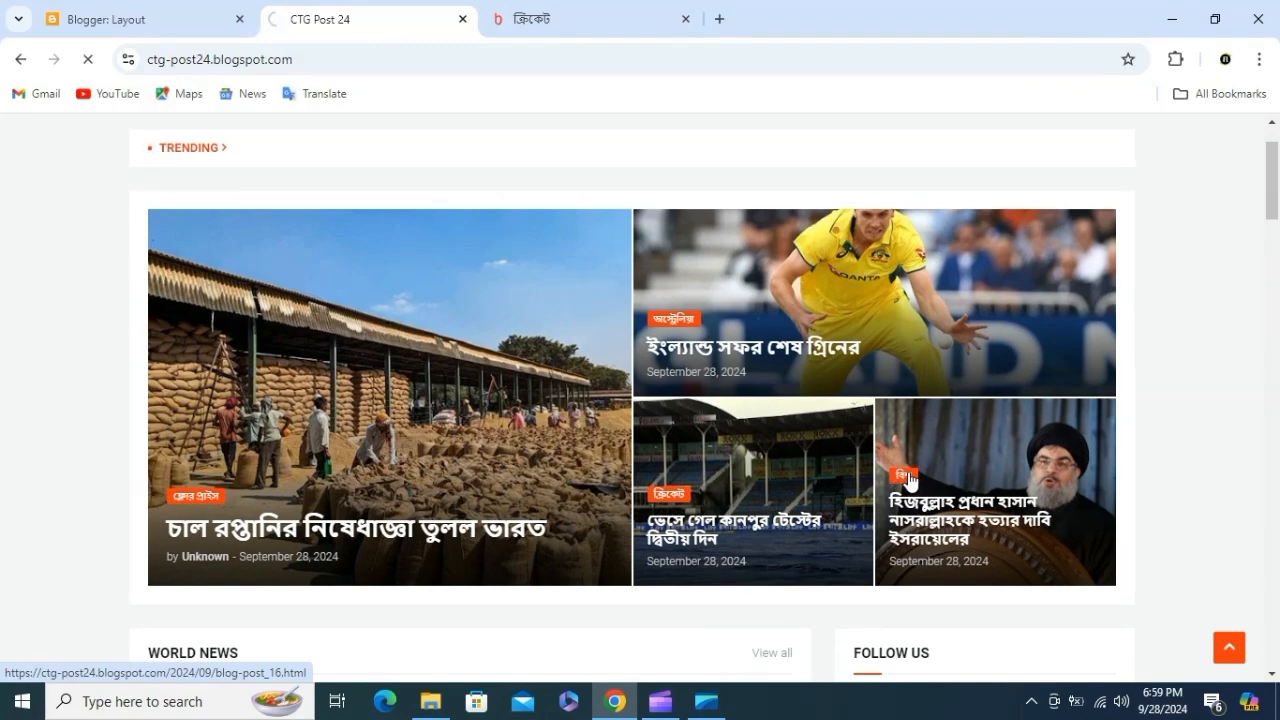
pyautogui.scroll(-7, 290, 354)
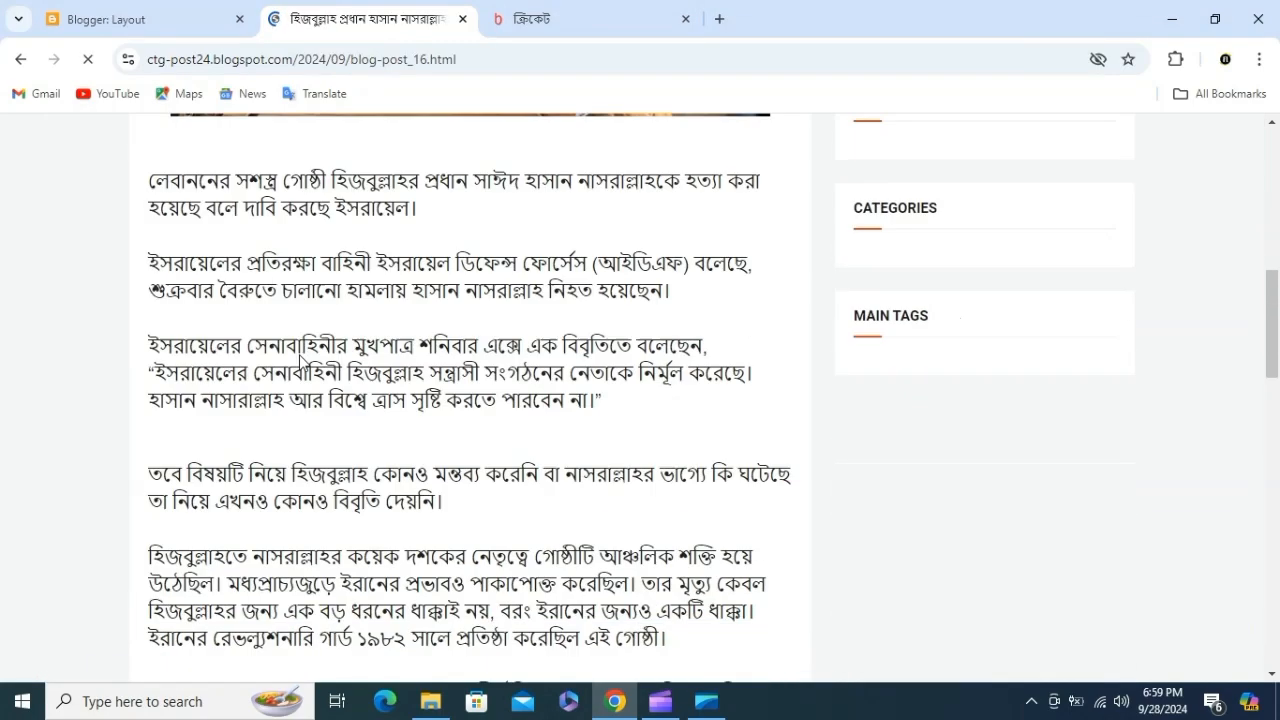
pyautogui.scroll(6, 299, 356)
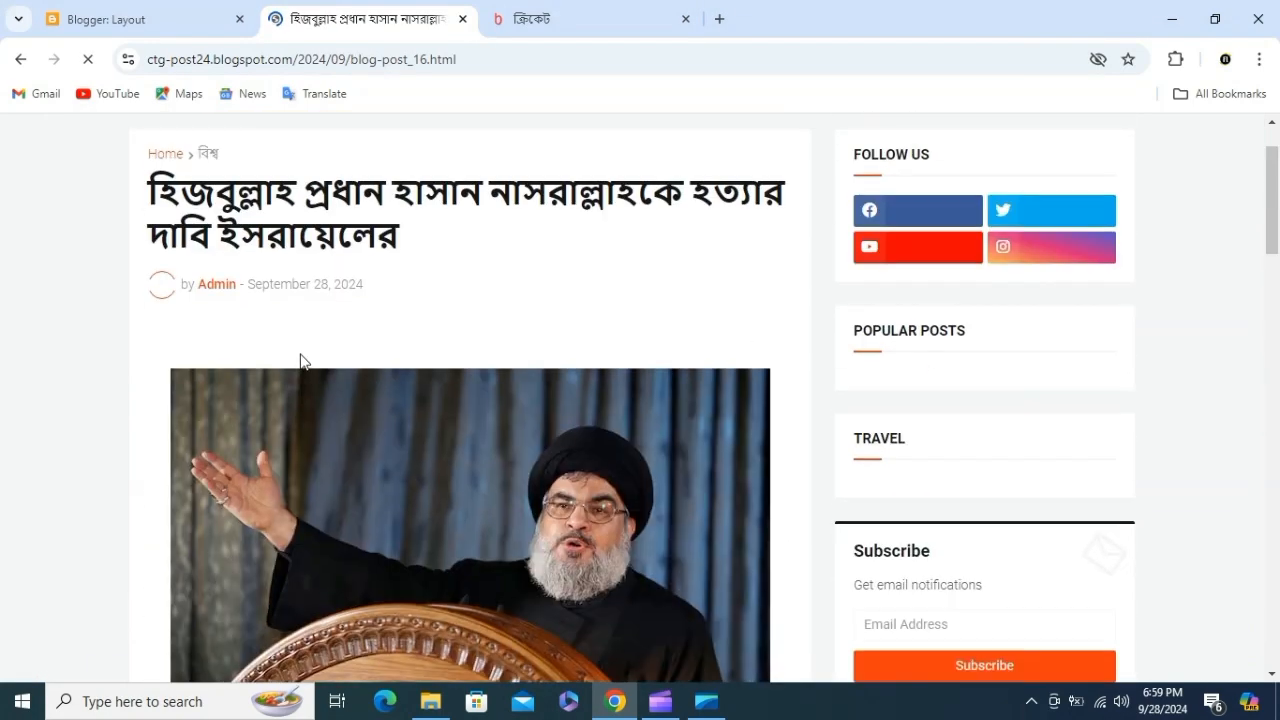
pyautogui.click(210, 160)
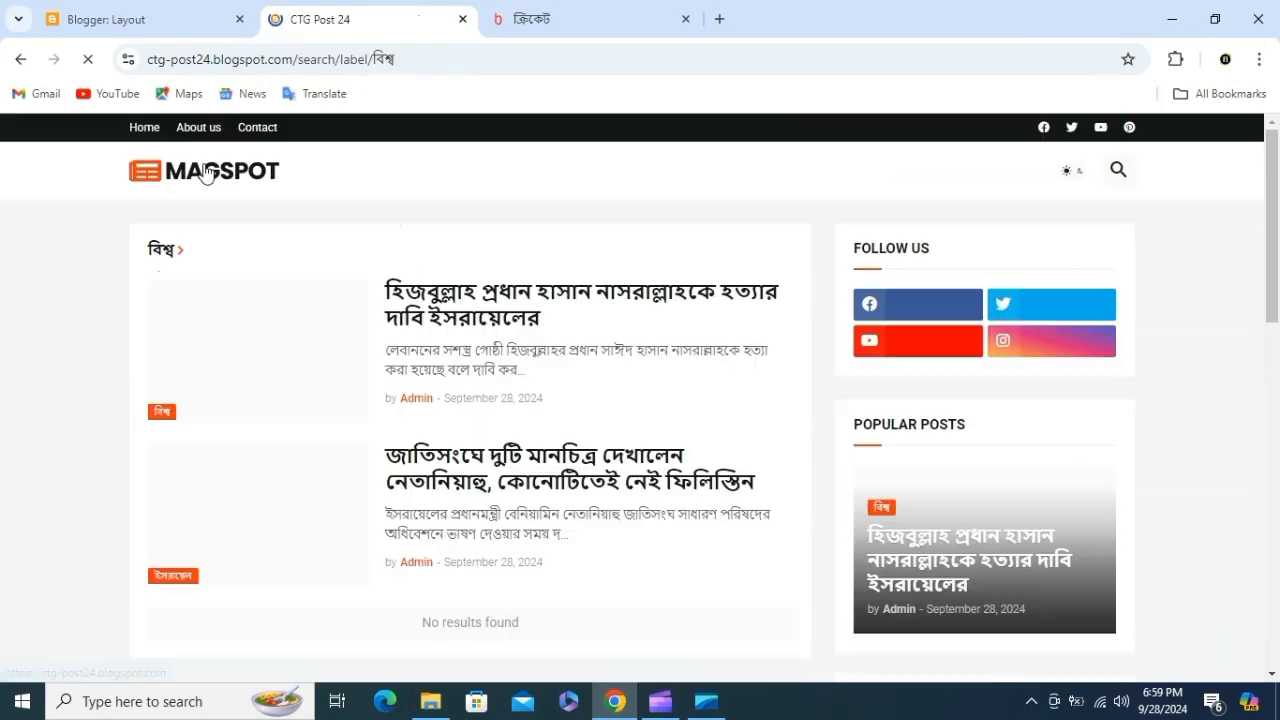
# Step: Copy the বিশ্ব label page's address into the new Header Menu link's site URL
pyautogui.click(433, 55)
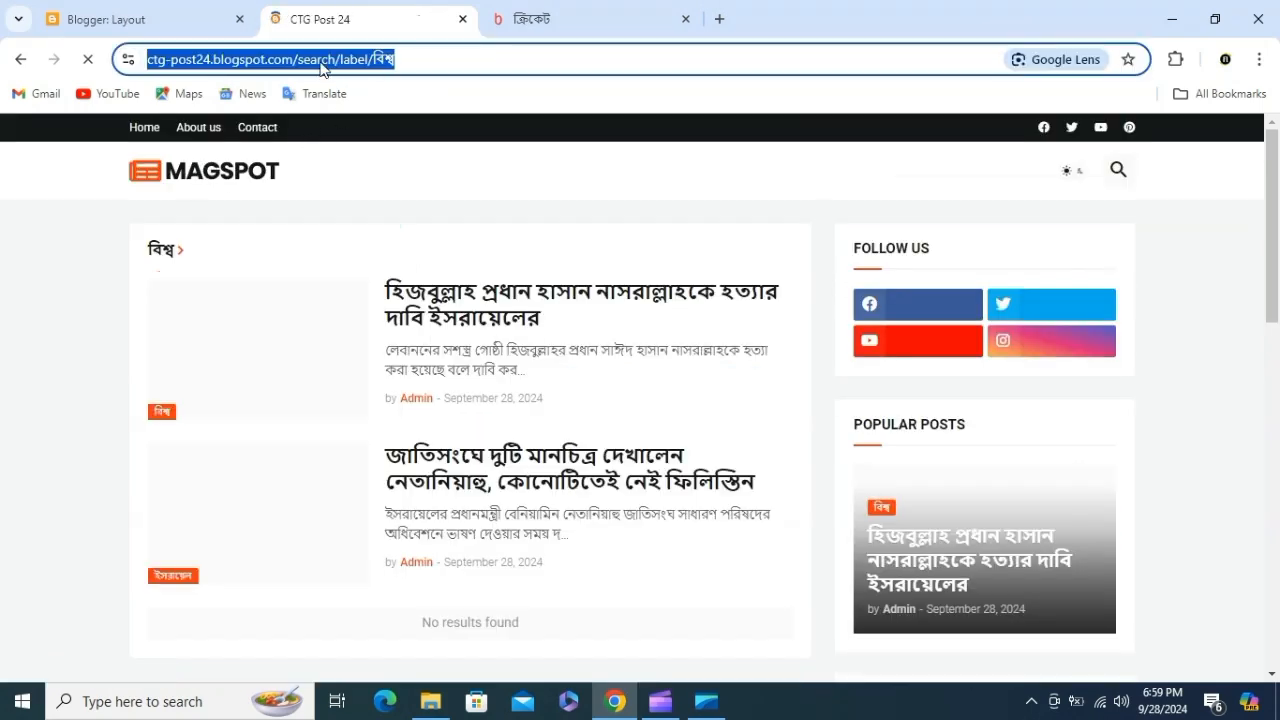
pyautogui.rightClick(322, 63)
pyautogui.click(391, 246)
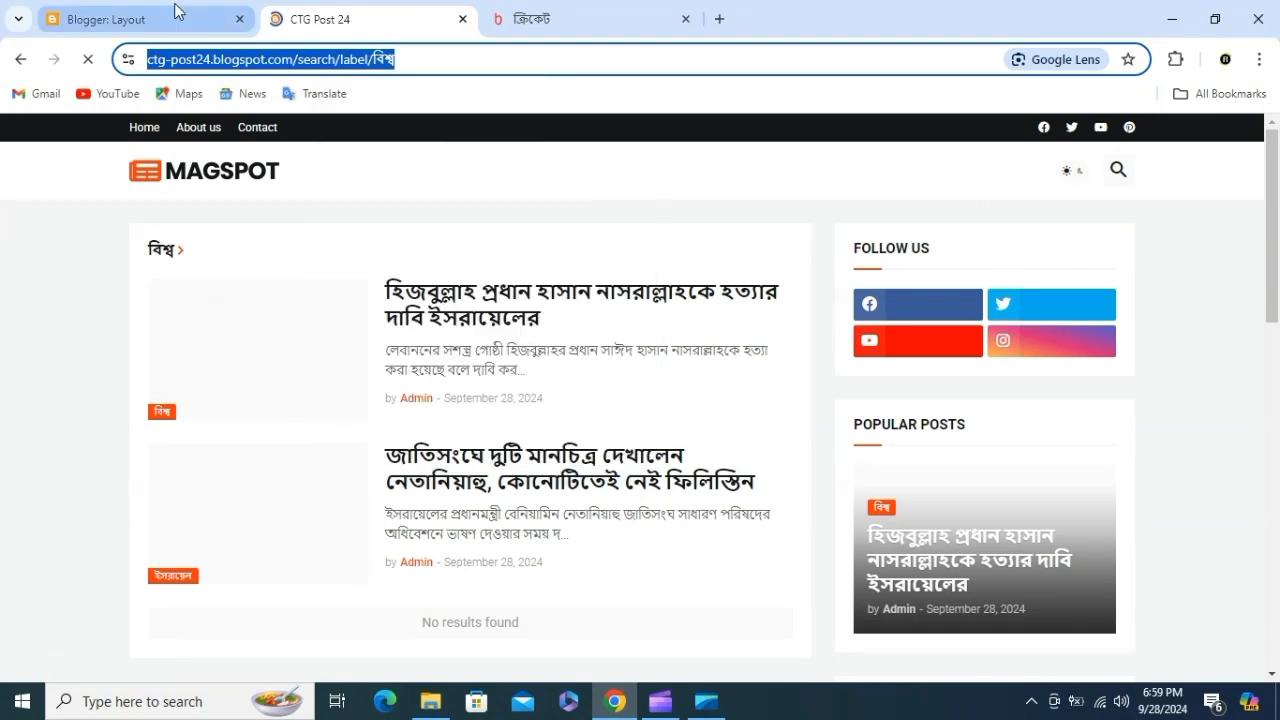
pyautogui.click(171, 19)
pyautogui.scroll(-2, 545, 490)
pyautogui.moveTo(534, 480); pyautogui.dragTo(365, 473)
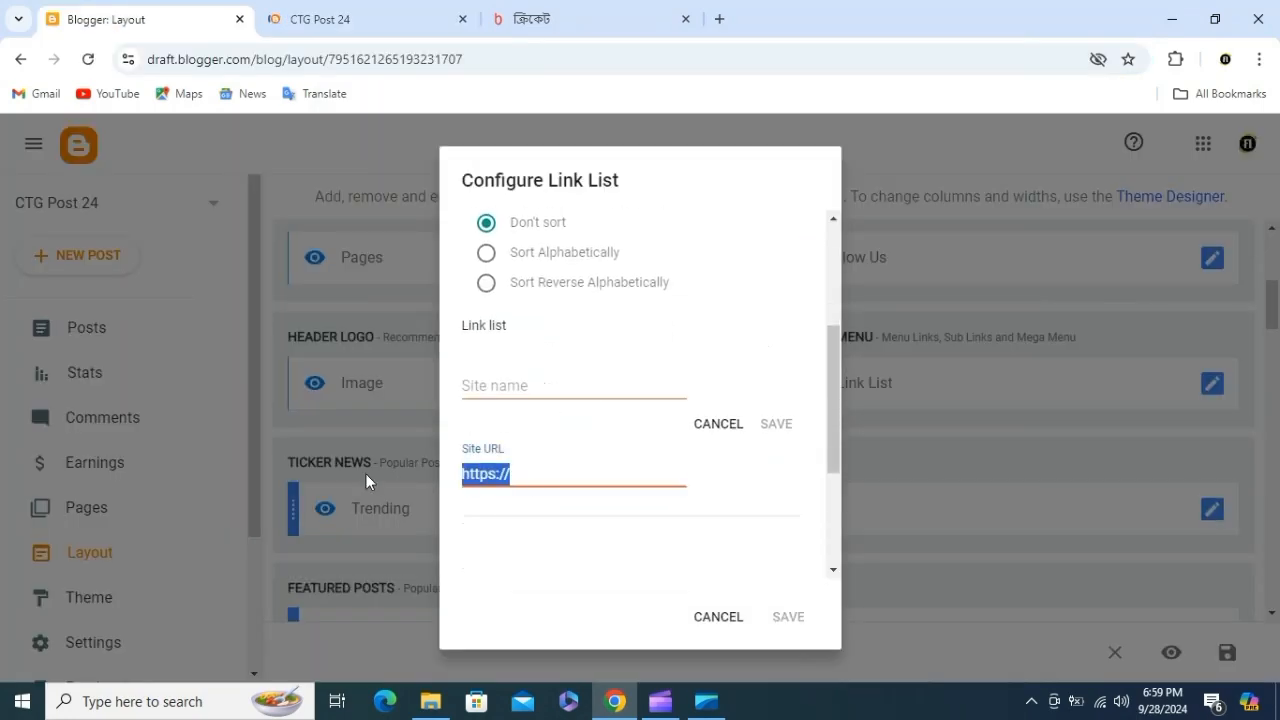
pyautogui.hotkey('ctrl', 'v')
# Step: Name the new link বিশ্ব, copied from the label page's heading, and save it in the link list
pyautogui.click(407, 10)
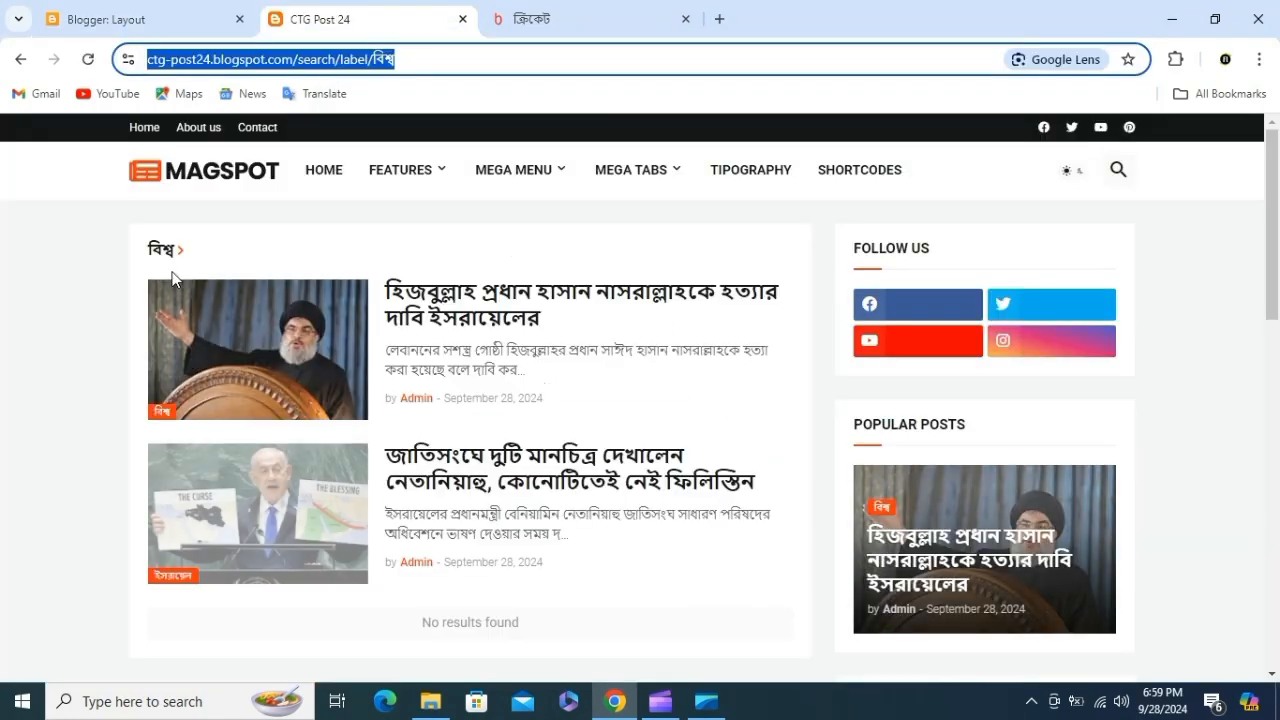
pyautogui.moveTo(148, 250); pyautogui.dragTo(210, 248)
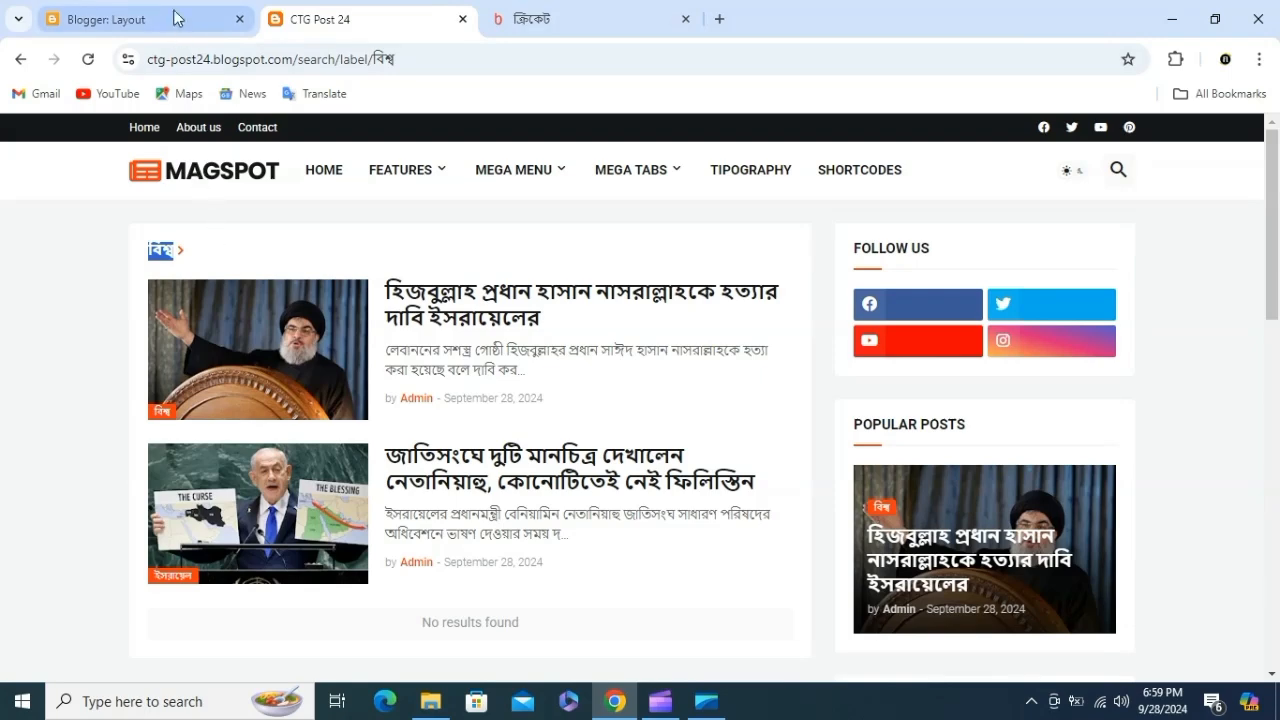
pyautogui.click(140, 19)
pyautogui.click(524, 388)
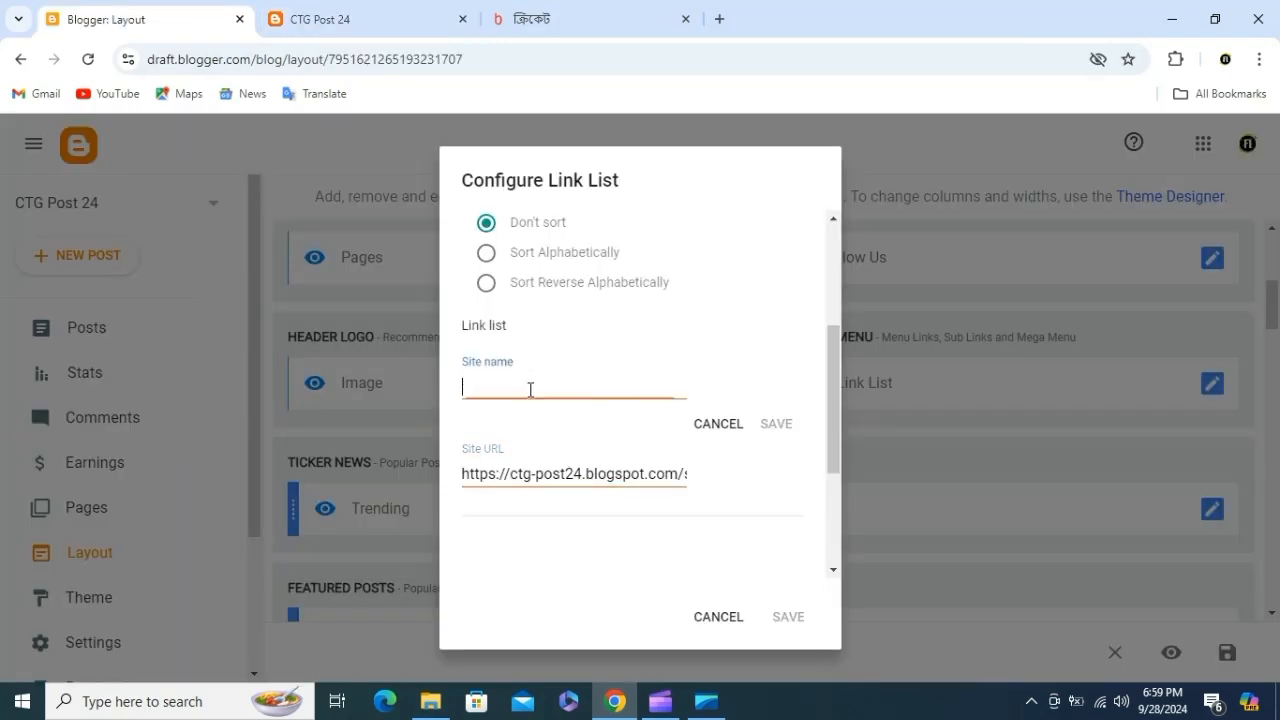
pyautogui.hotkey('ctrl', 'v')
pyautogui.click(777, 426)
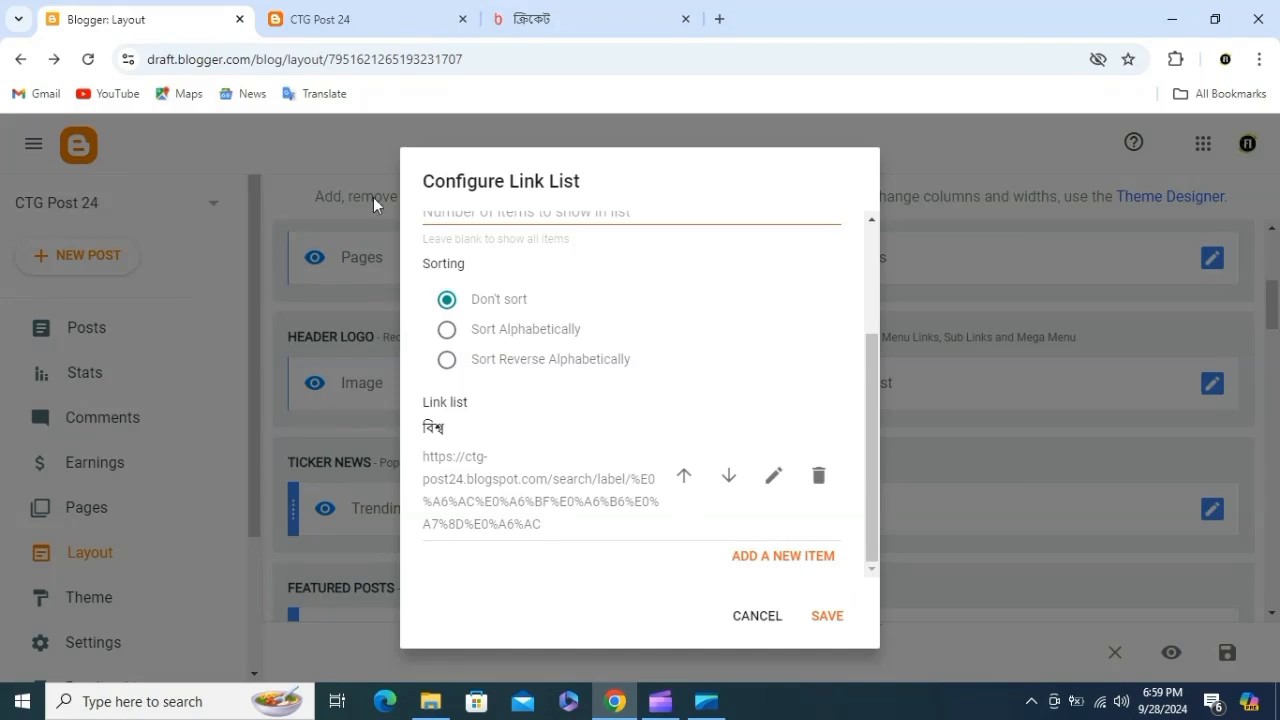
# Step: Open the live blog's ক্রিকেট label page through the tags of the ইংল্যান্ড সফর শেষ গ্রিনের post
pyautogui.click(375, 18)
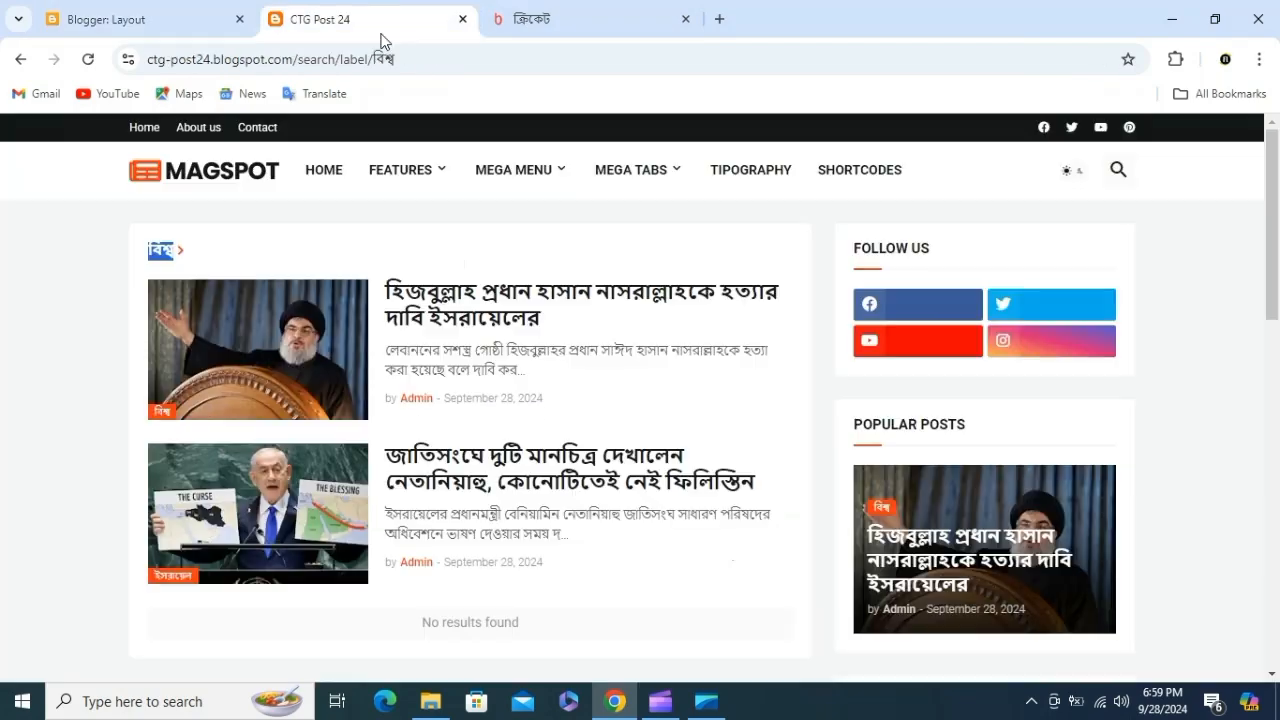
pyautogui.scroll(-2, 900, 480)
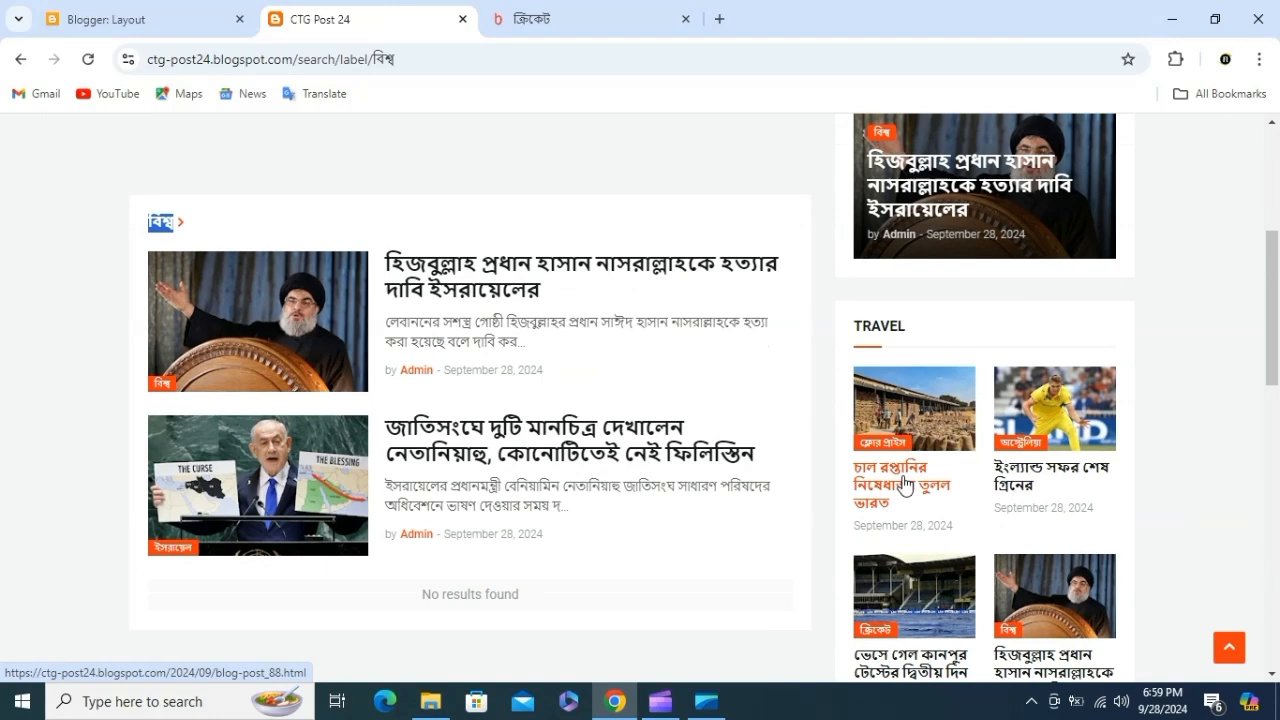
pyautogui.click(1046, 485)
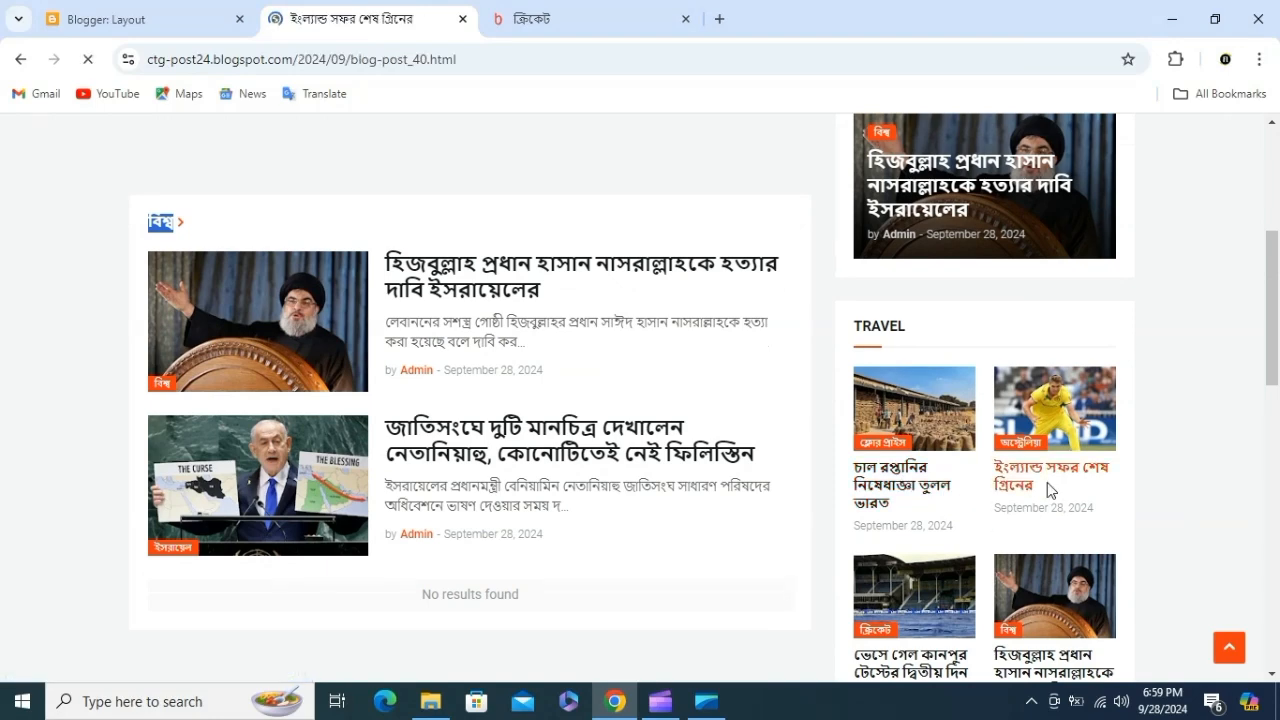
pyautogui.scroll(-15, 295, 413)
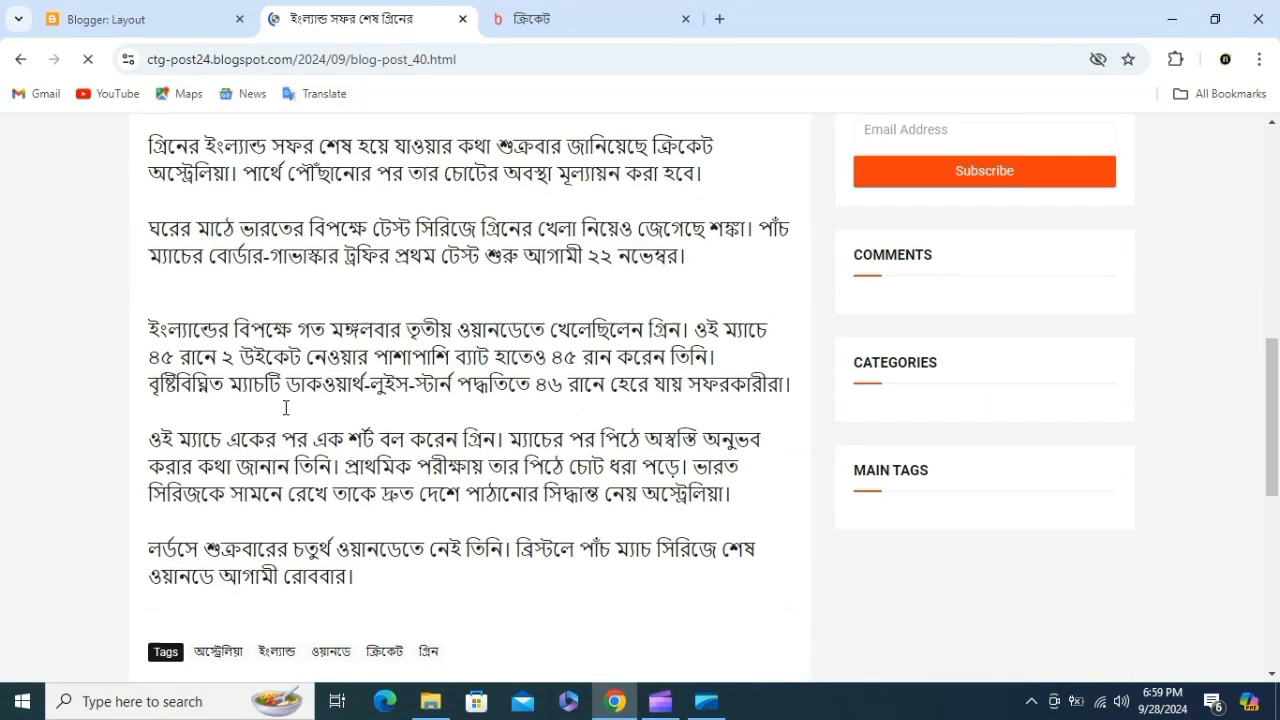
pyautogui.scroll(3, 294, 414)
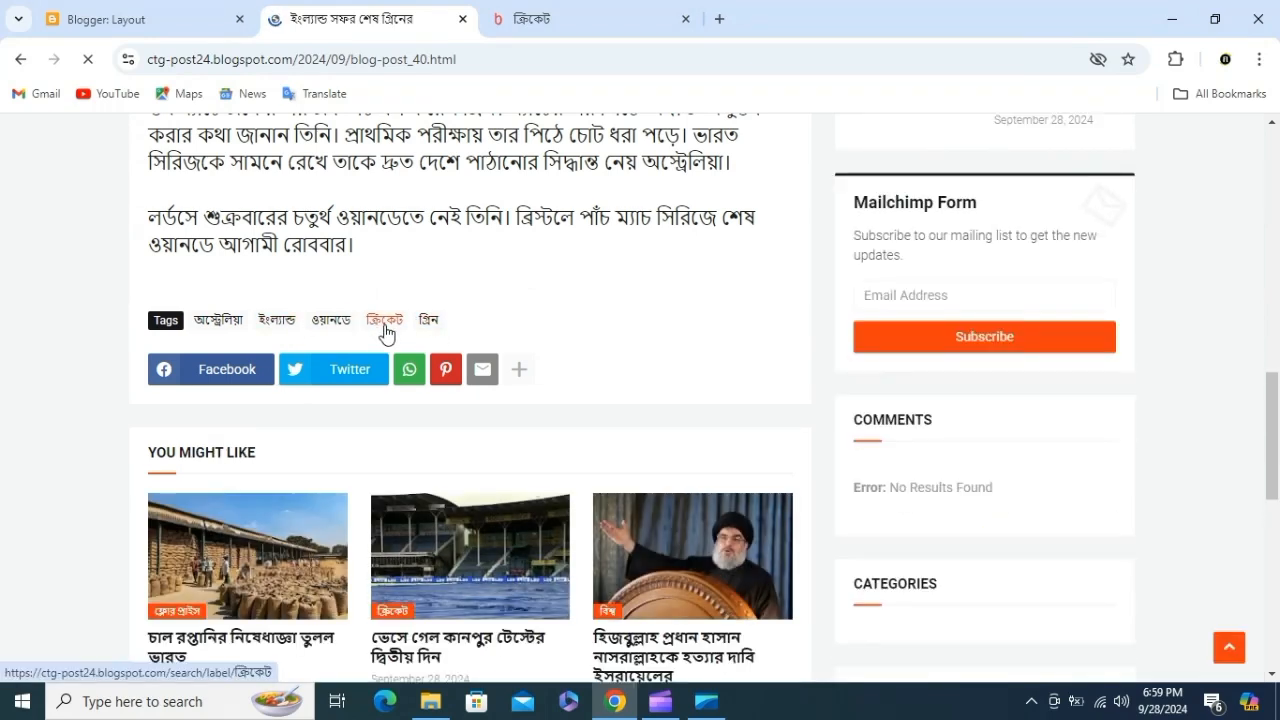
pyautogui.click(388, 321)
# Step: Copy the ক্রিকেট label page's address into the site URL of a new Header Menu link
pyautogui.click(420, 57)
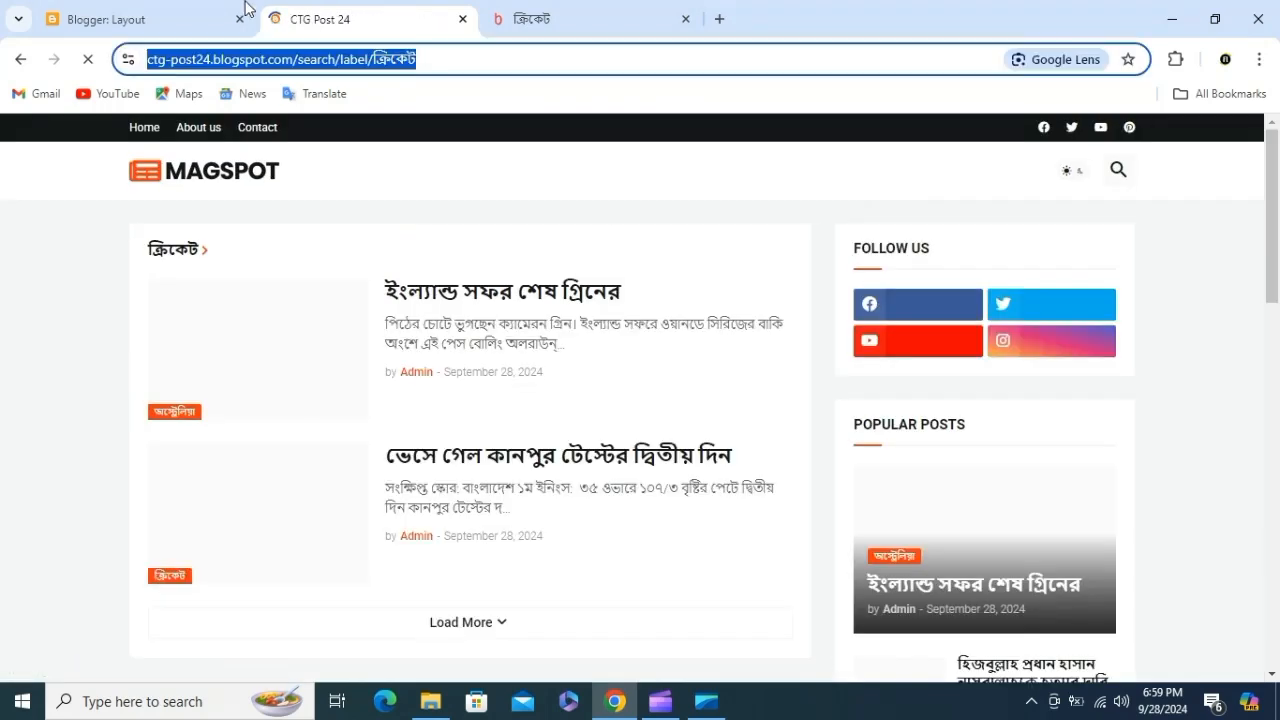
pyautogui.click(190, 8)
pyautogui.click(765, 557)
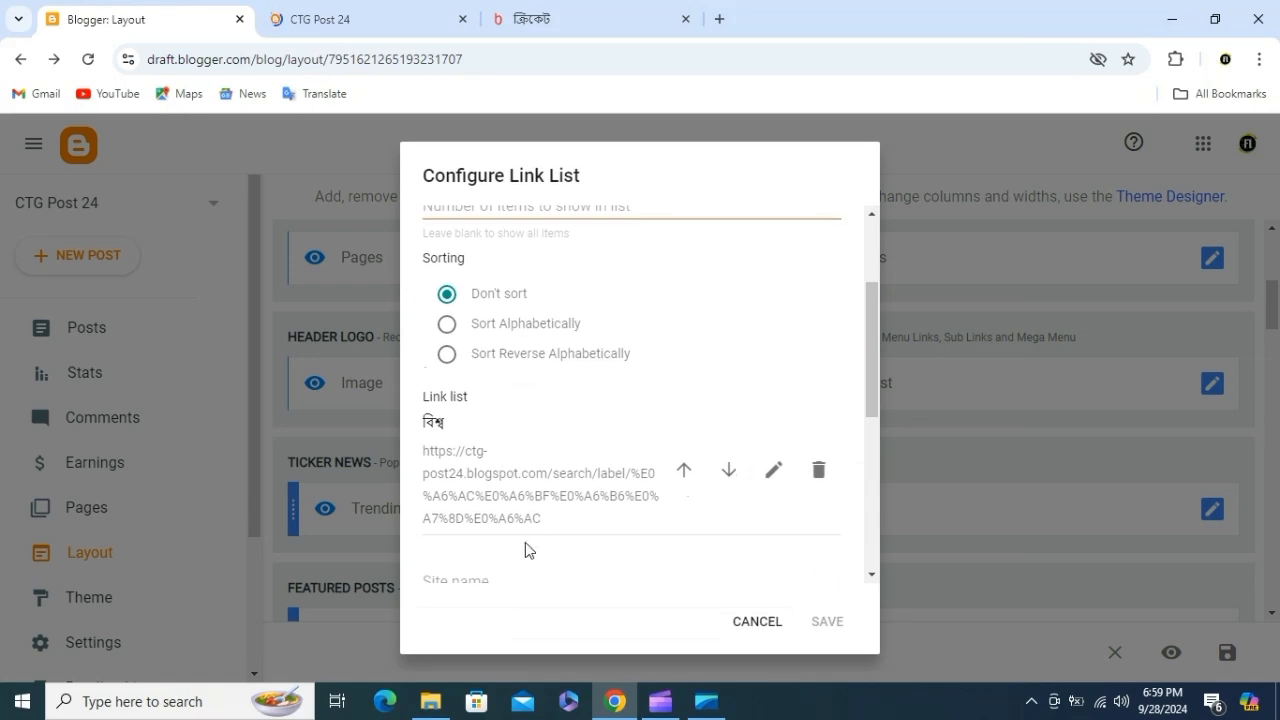
pyautogui.scroll(2, 505, 432)
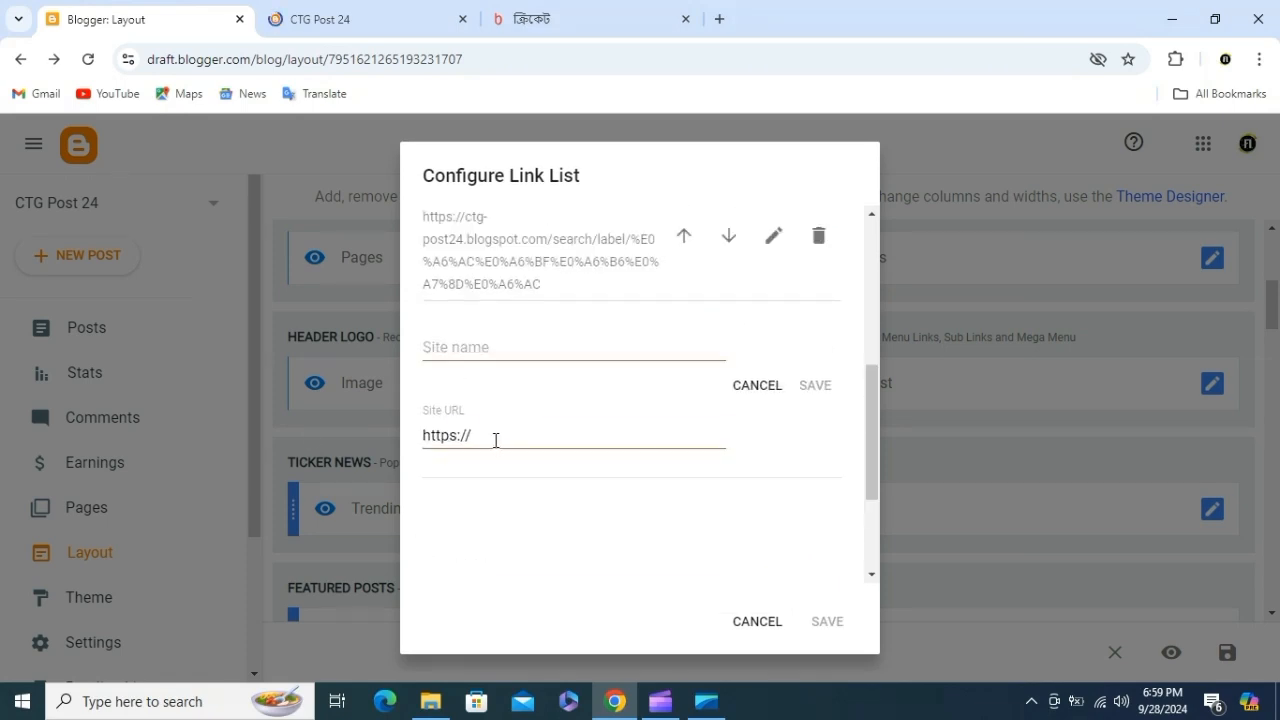
pyautogui.tripleClick(495, 440)
pyautogui.hotkey('ctrl', 'v')
# Step: Name the new link ক্রিকেট, copied from the label page's heading, and save it in the link list
pyautogui.click(395, 8)
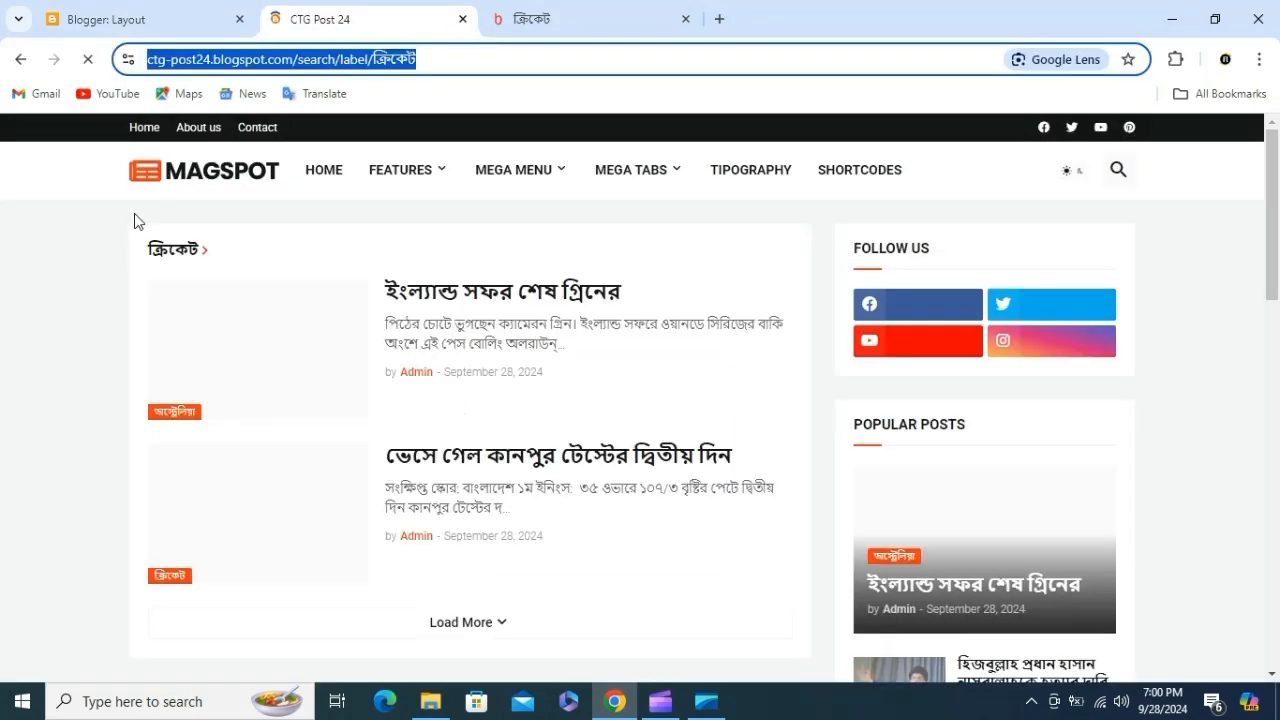
pyautogui.moveTo(140, 252); pyautogui.dragTo(192, 252)
pyautogui.click(157, 9)
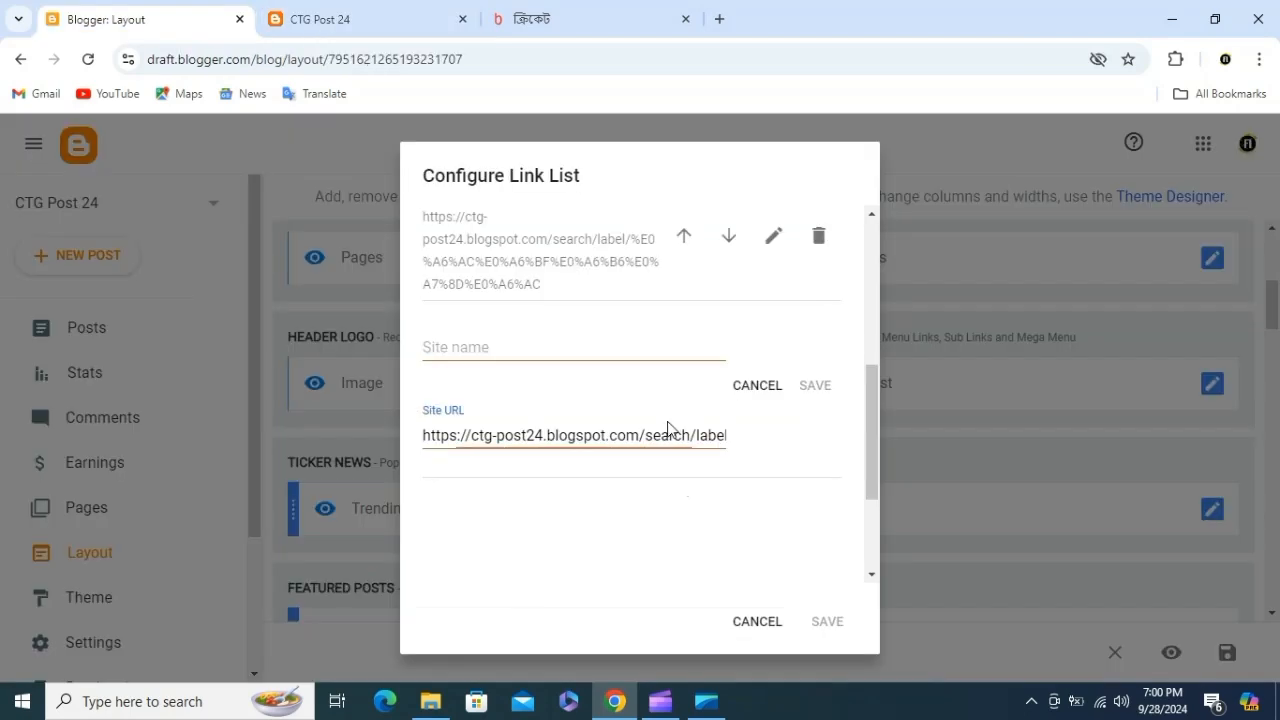
pyautogui.click(573, 346)
pyautogui.hotkey('ctrl', 'v')
pyautogui.click(818, 392)
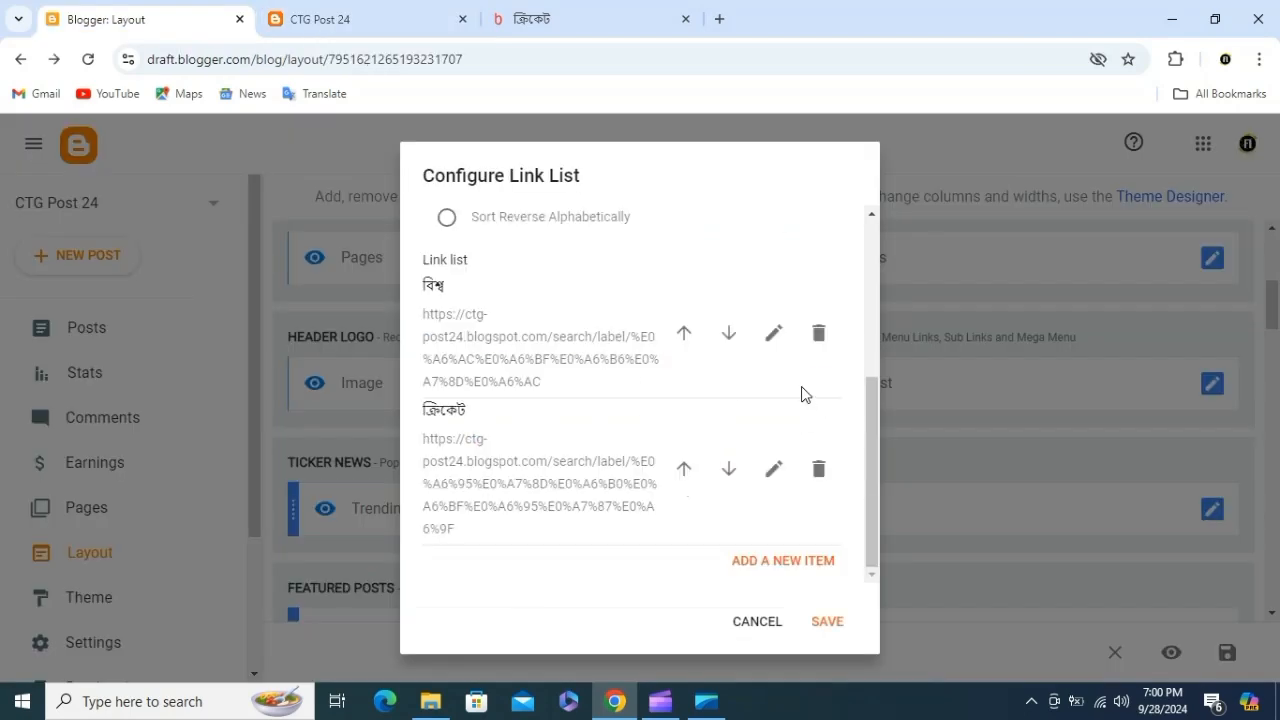
# Step: Open the live blog's বাণিজ্য label page through the tags of the rice export post
pyautogui.click(390, 8)
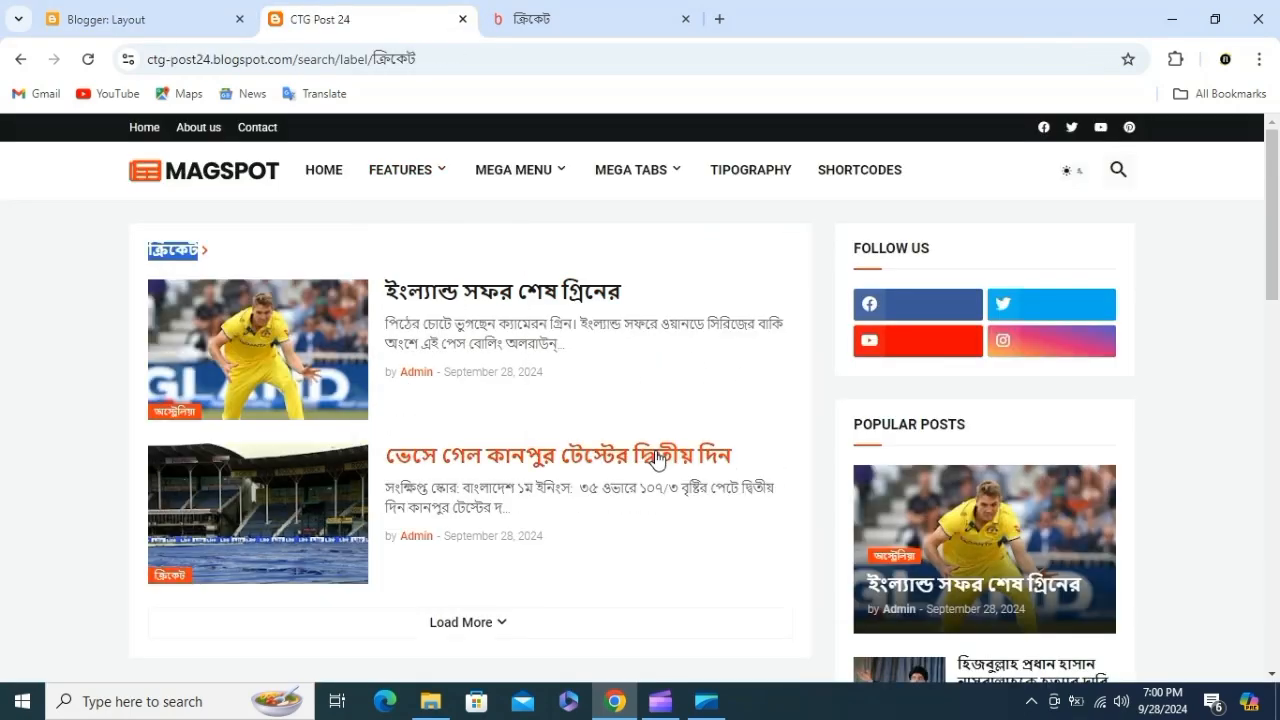
pyautogui.scroll(-3, 953, 578)
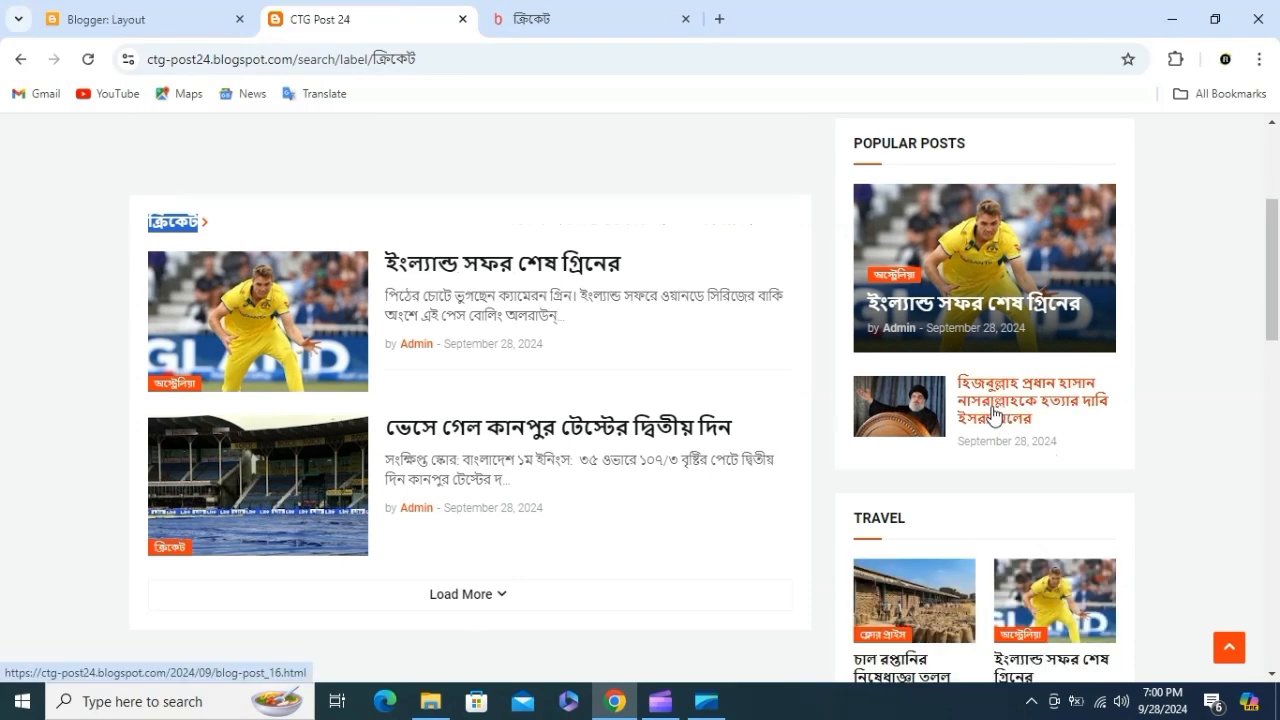
pyautogui.click(899, 676)
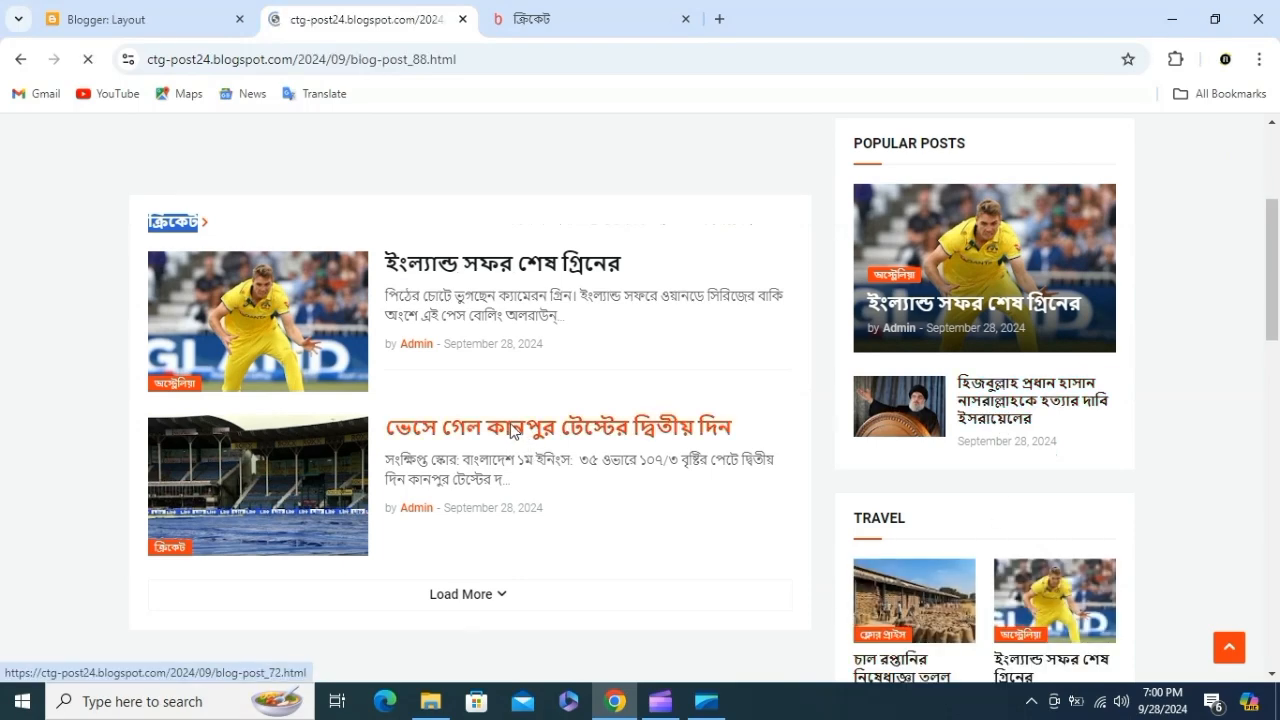
pyautogui.scroll(-15, 322, 433)
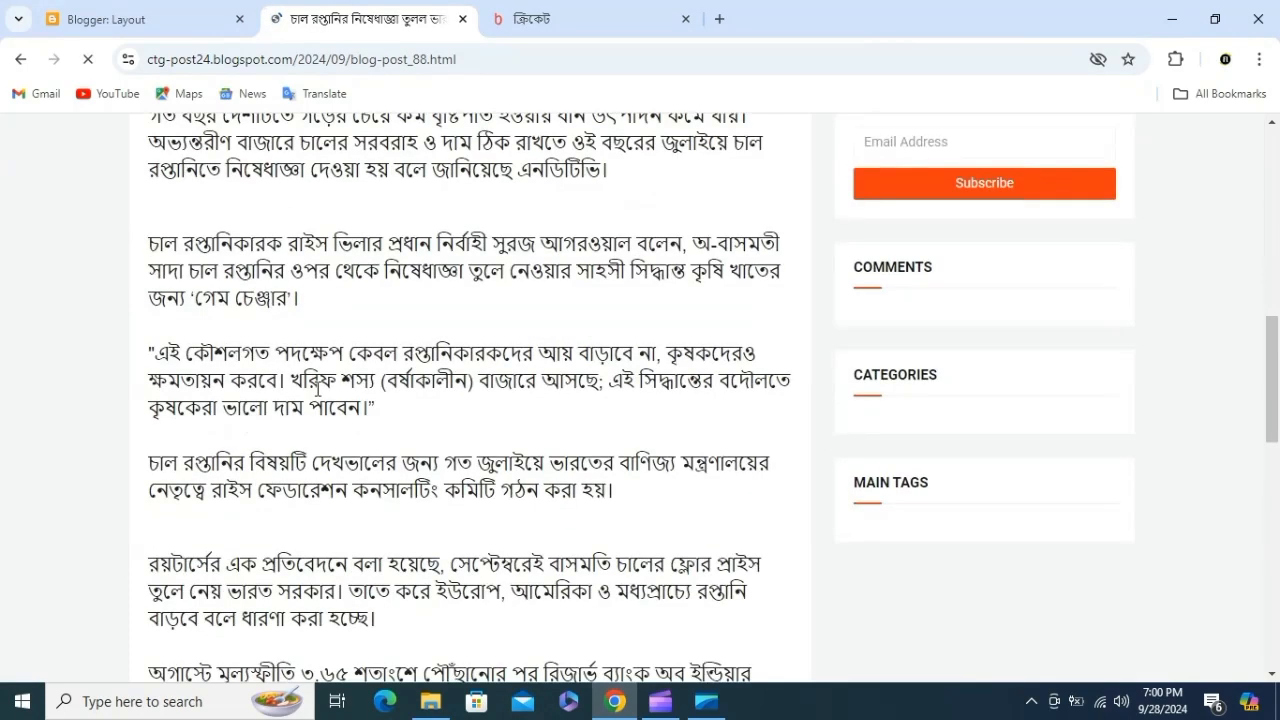
pyautogui.click(325, 214)
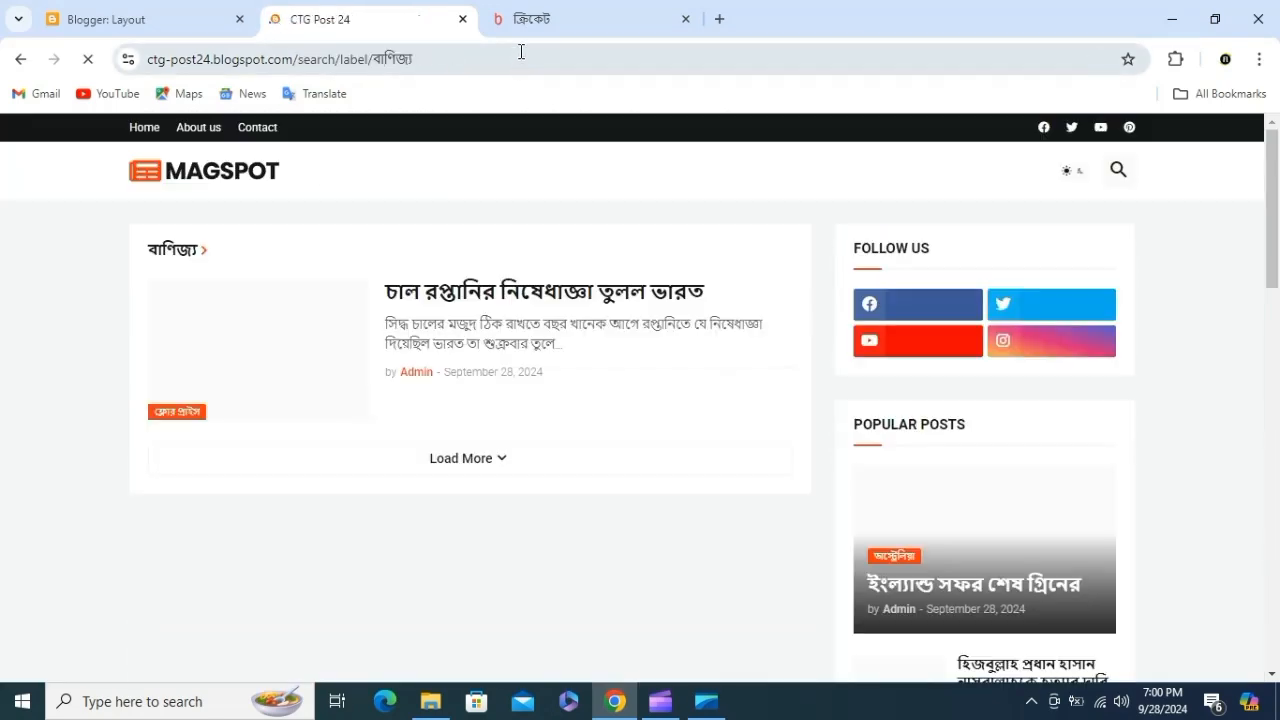
# Step: Add another Header Menu link with the বাণিজ্য label page's address as its site URL
pyautogui.click(521, 52)
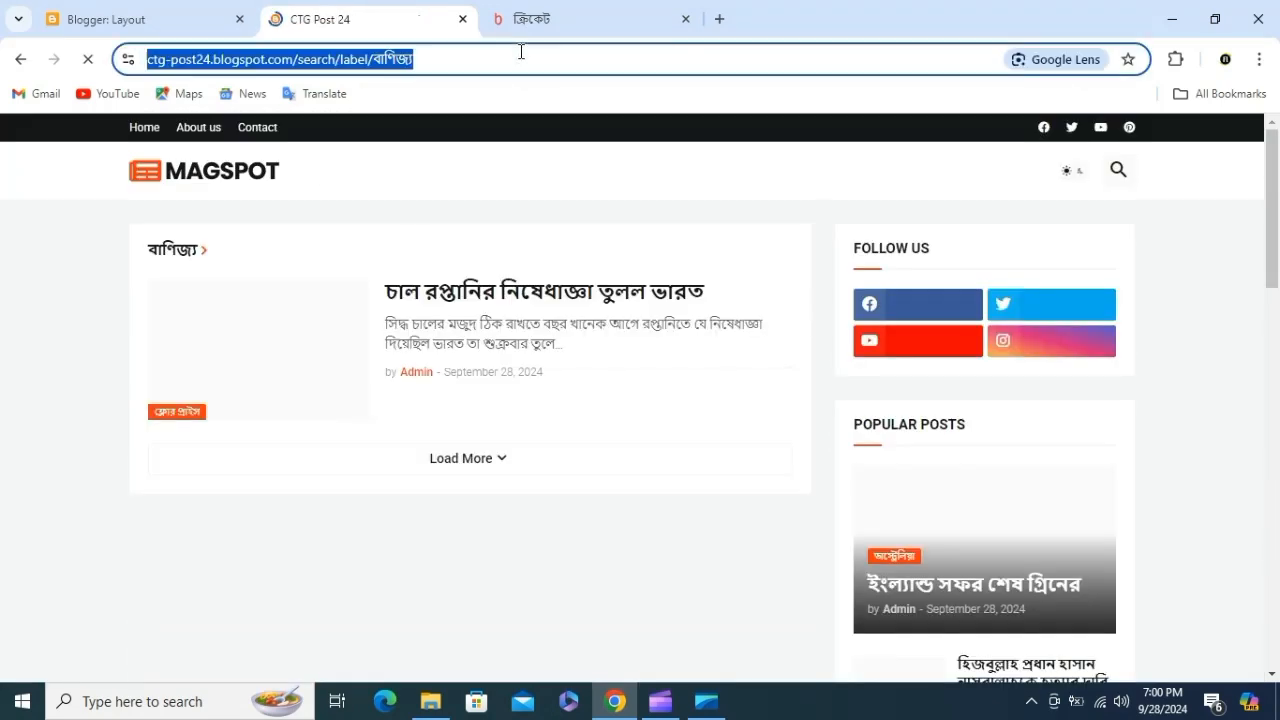
pyautogui.click(194, 12)
pyautogui.click(765, 553)
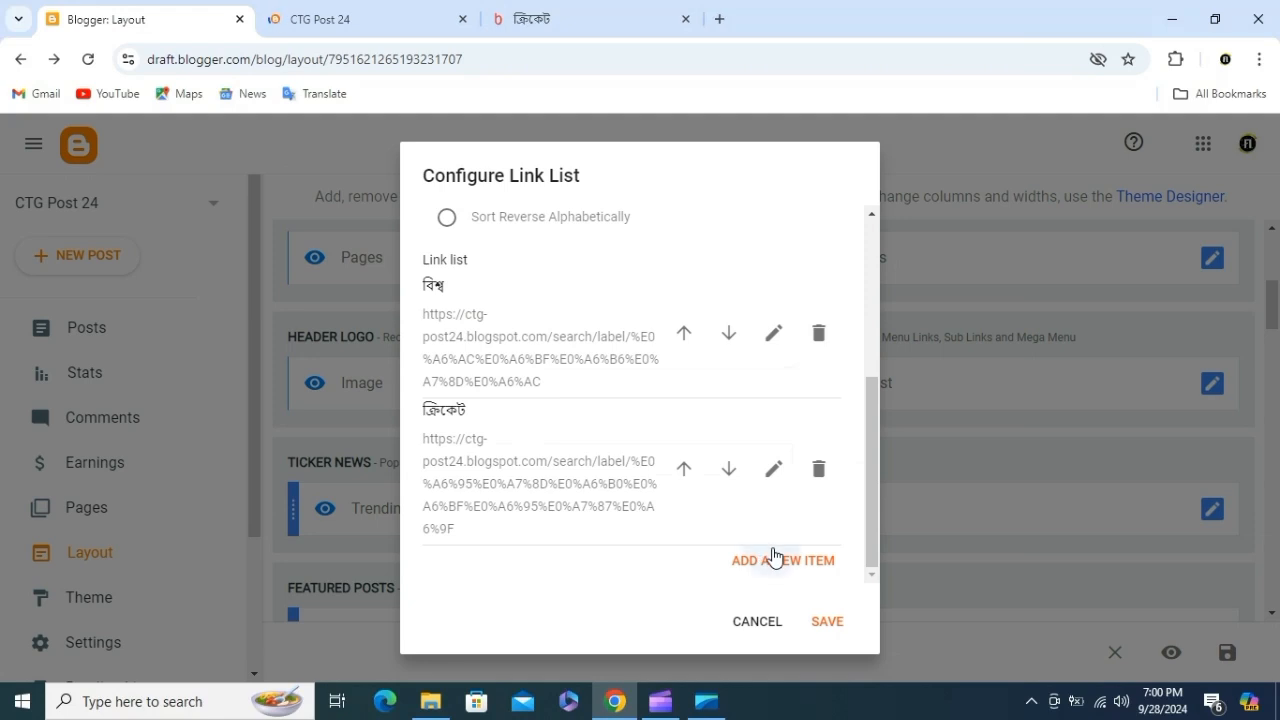
pyautogui.moveTo(508, 301); pyautogui.dragTo(271, 282)
pyautogui.hotkey('ctrl', 'v')
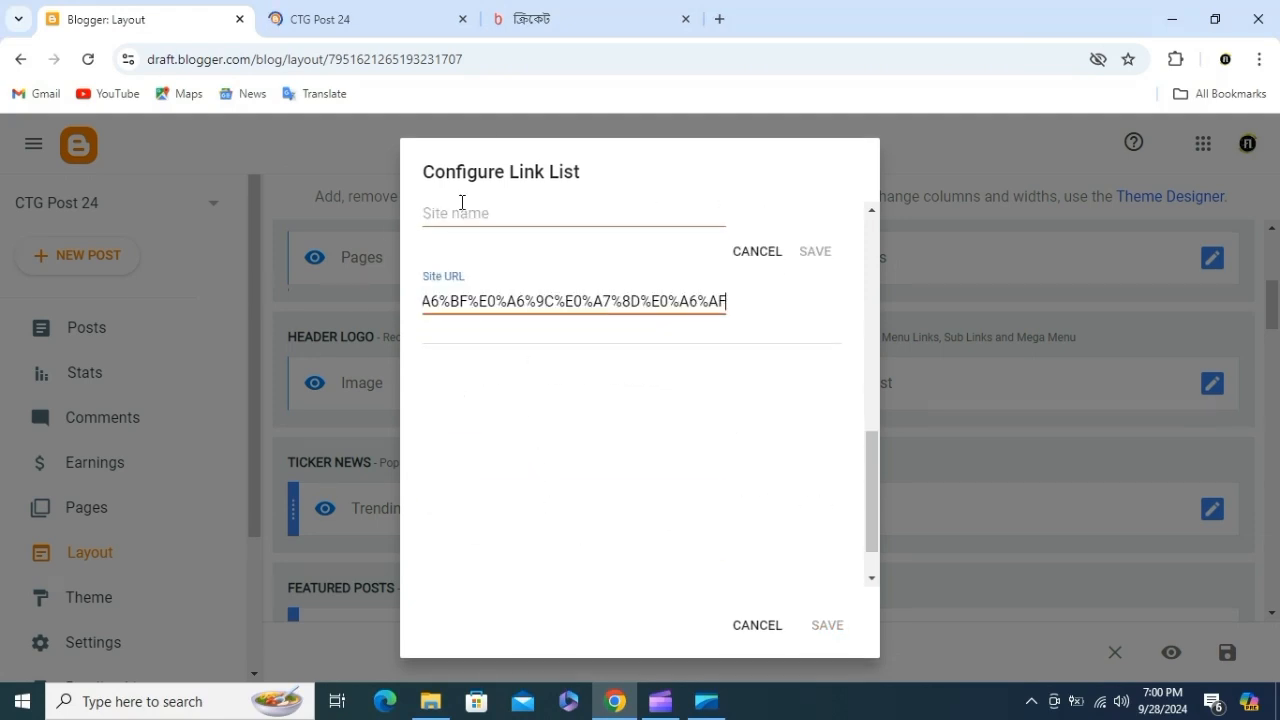
# Step: Name the third link বাণিজ্য, copied from the label page's heading, and save it in the link list
pyautogui.click(445, 30)
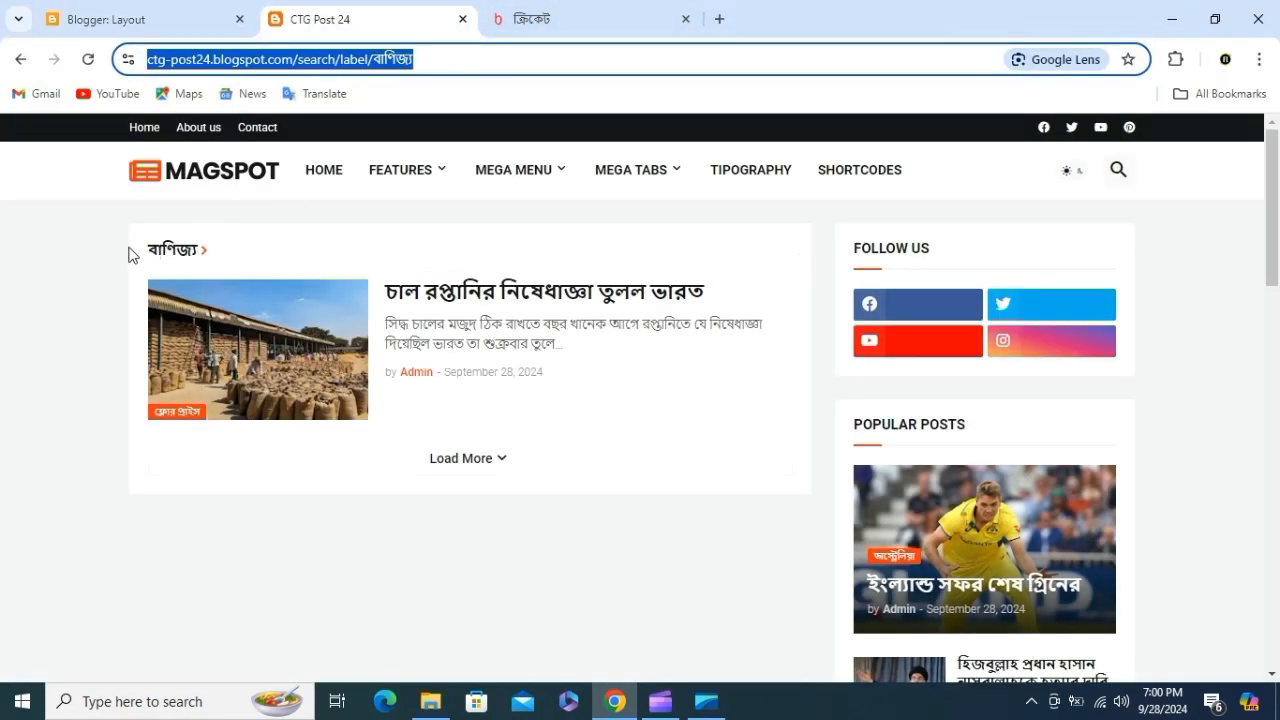
pyautogui.moveTo(129, 251); pyautogui.dragTo(205, 258)
pyautogui.hotkey('ctrl', 'c')
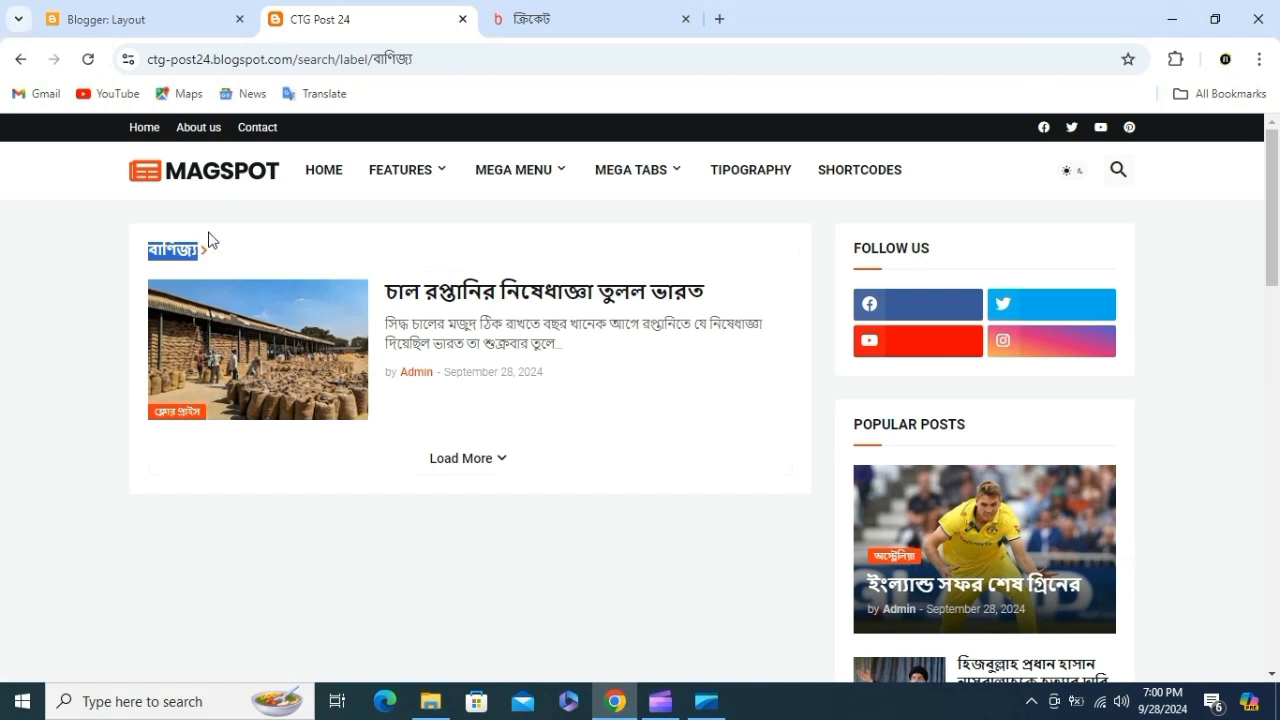
pyautogui.click(126, 12)
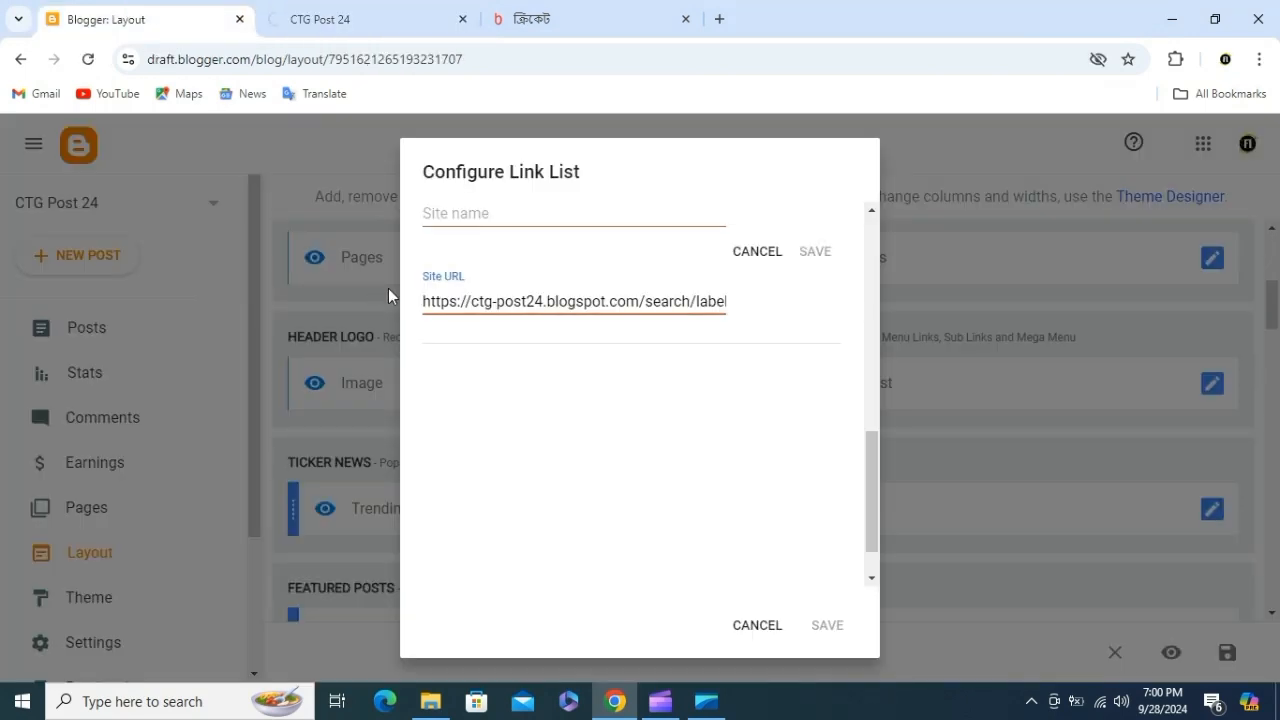
pyautogui.click(492, 216)
pyautogui.hotkey('ctrl', 'v')
pyautogui.click(805, 253)
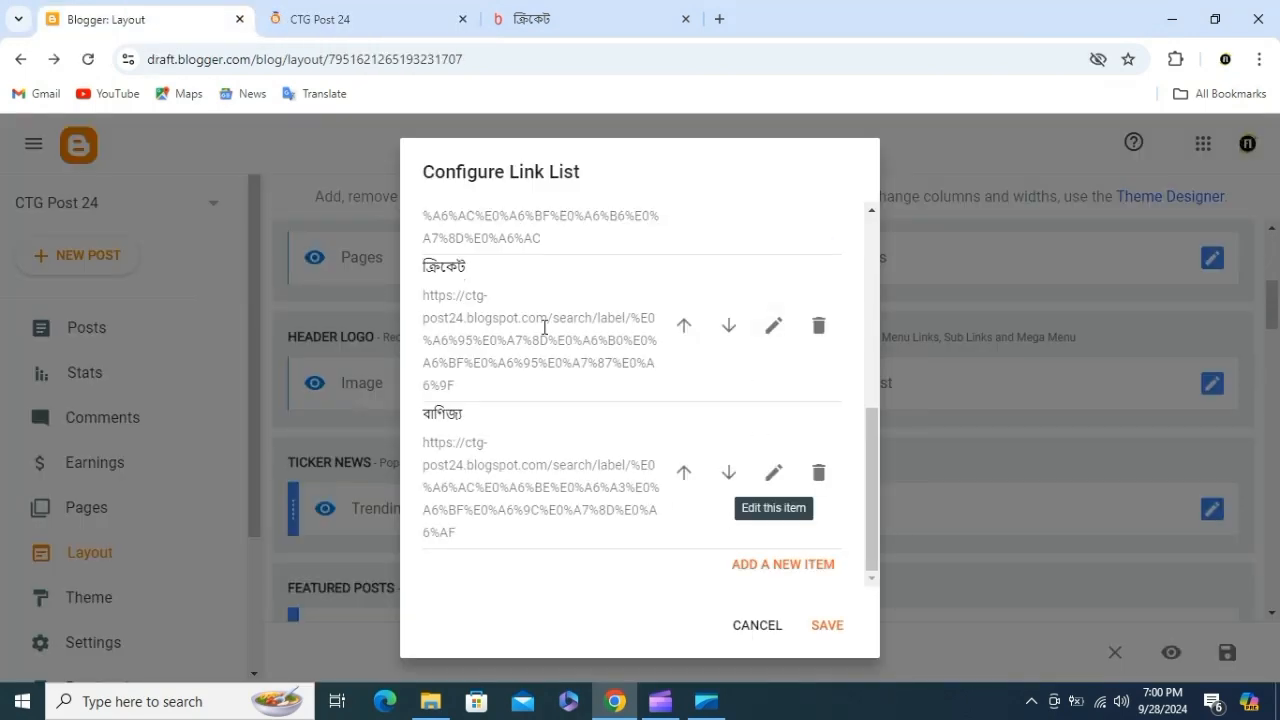
# Step: Save the Header Menu link list and load the live blog's home page to check the menu
pyautogui.scroll(5, 728, 330)
pyautogui.click(828, 626)
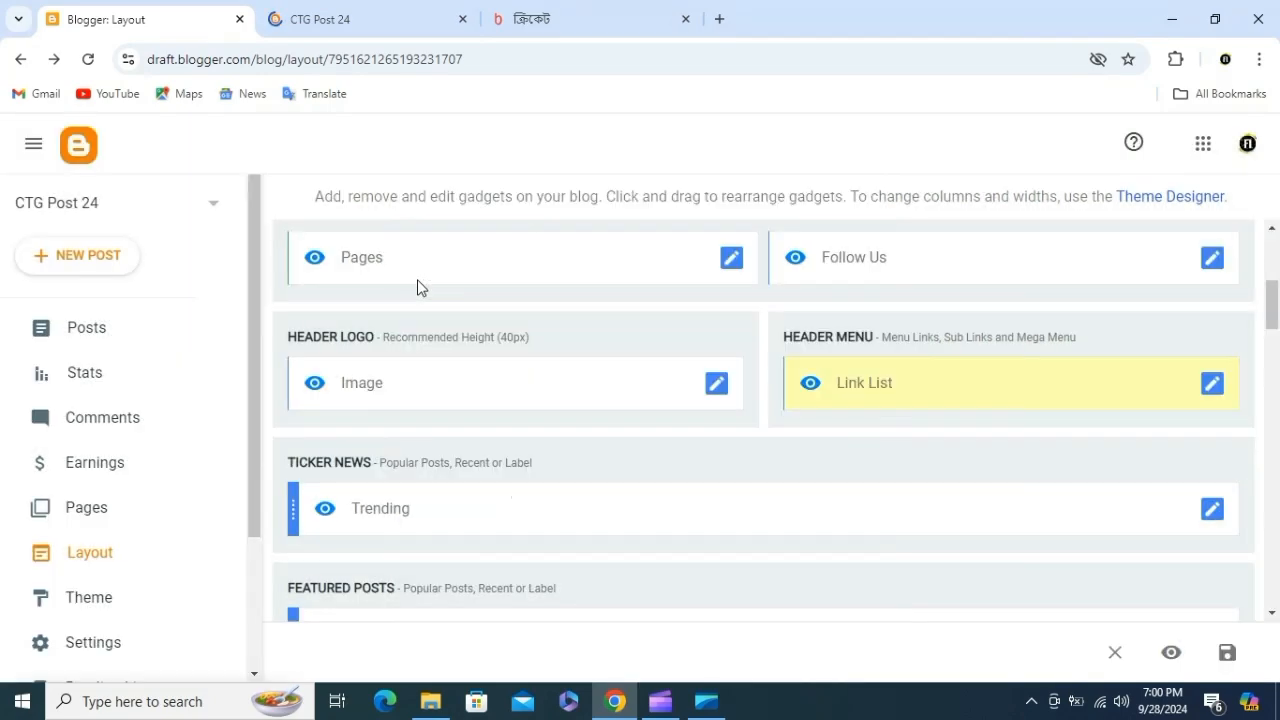
pyautogui.click(318, 19)
pyautogui.click(322, 68)
pyautogui.press('Return')
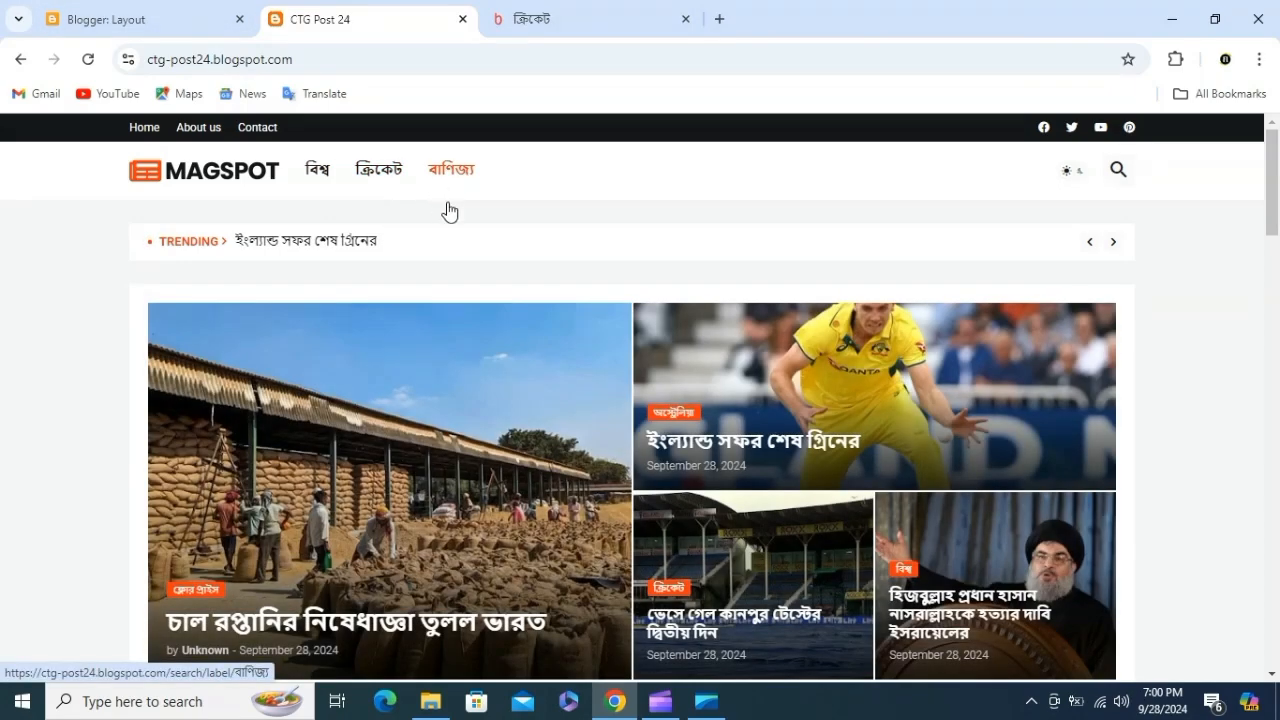
pyautogui.scroll(-1, 449, 211)
pyautogui.scroll(1, 457, 214)
# Step: Retitle the Ticker News widget as সর্বশেষ, copied from the bdnews24.com cricket page
pyautogui.click(577, 20)
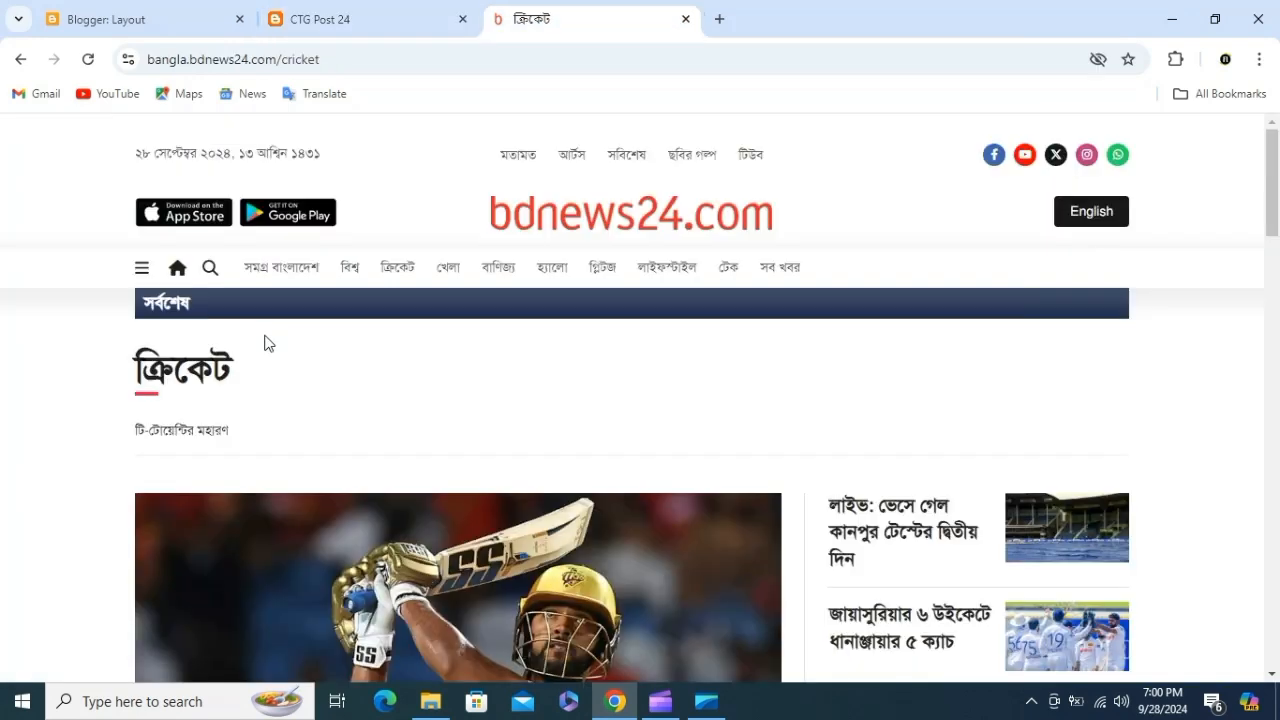
pyautogui.moveTo(140, 316); pyautogui.dragTo(199, 315)
pyautogui.hotkey('ctrl', 'c')
pyautogui.hotkey('ctrl', '1')
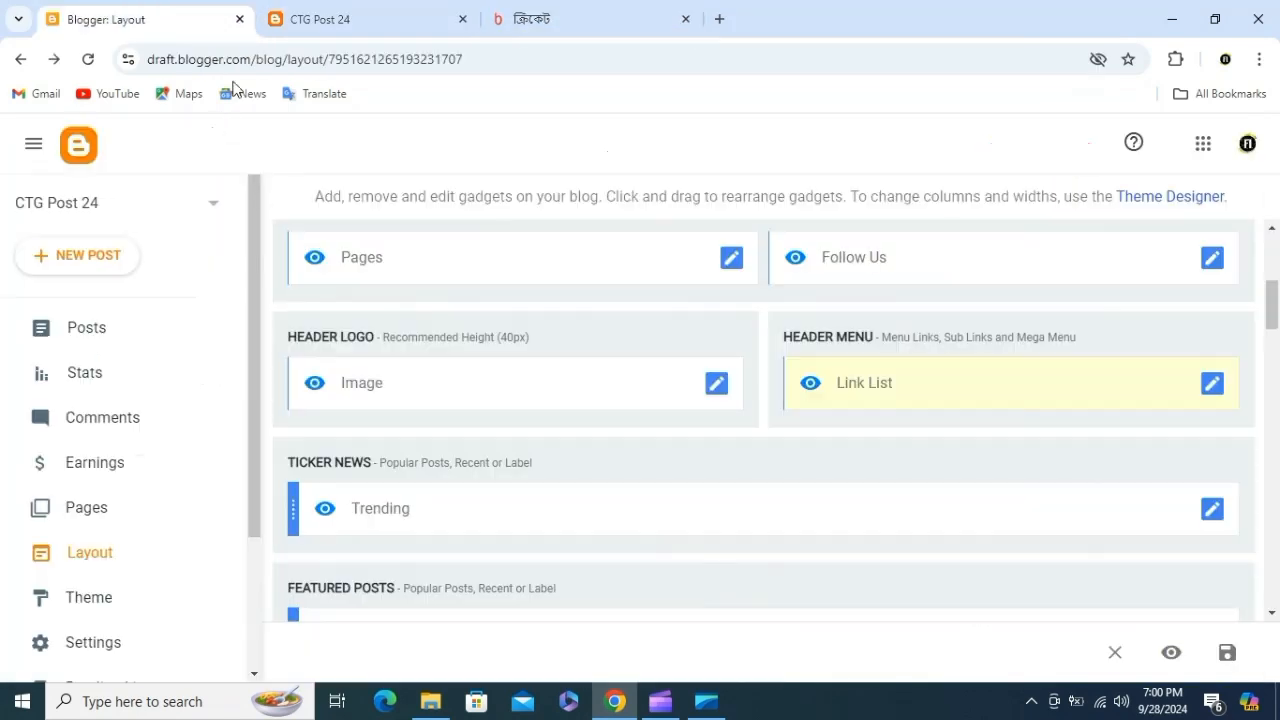
pyautogui.click(1212, 512)
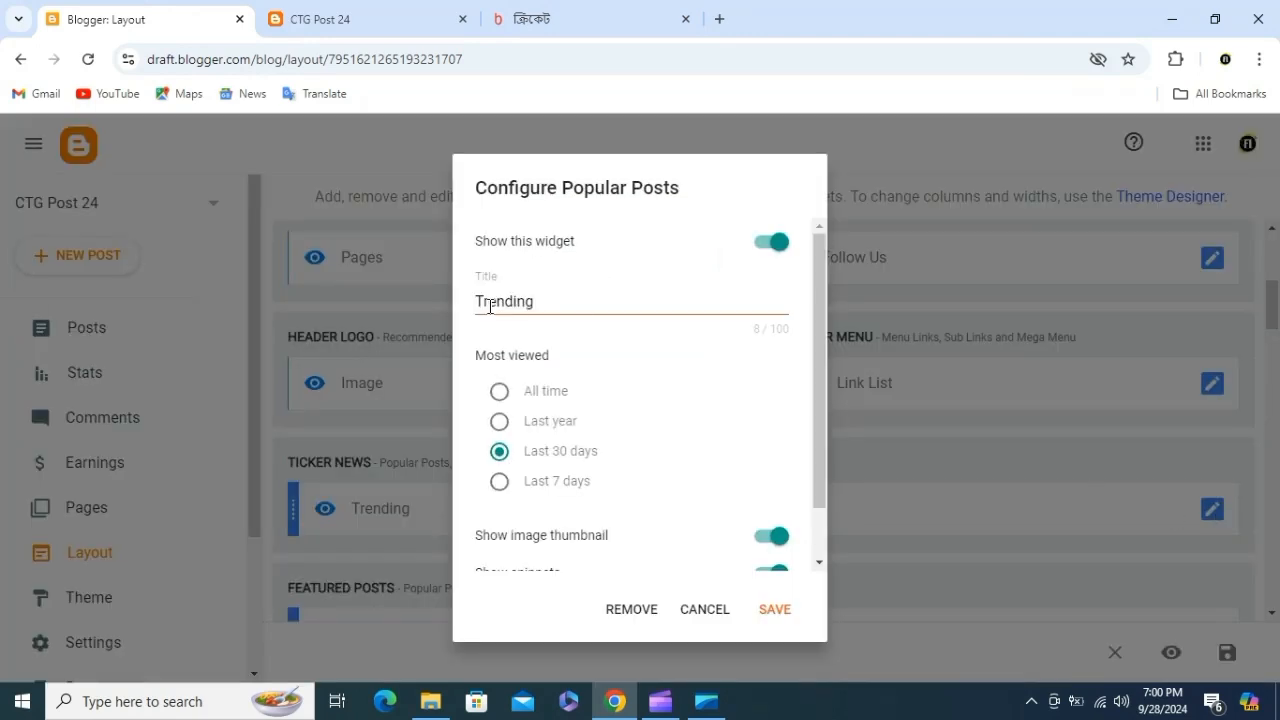
pyautogui.doubleClick(490, 306)
pyautogui.hotkey('ctrl', 'v')
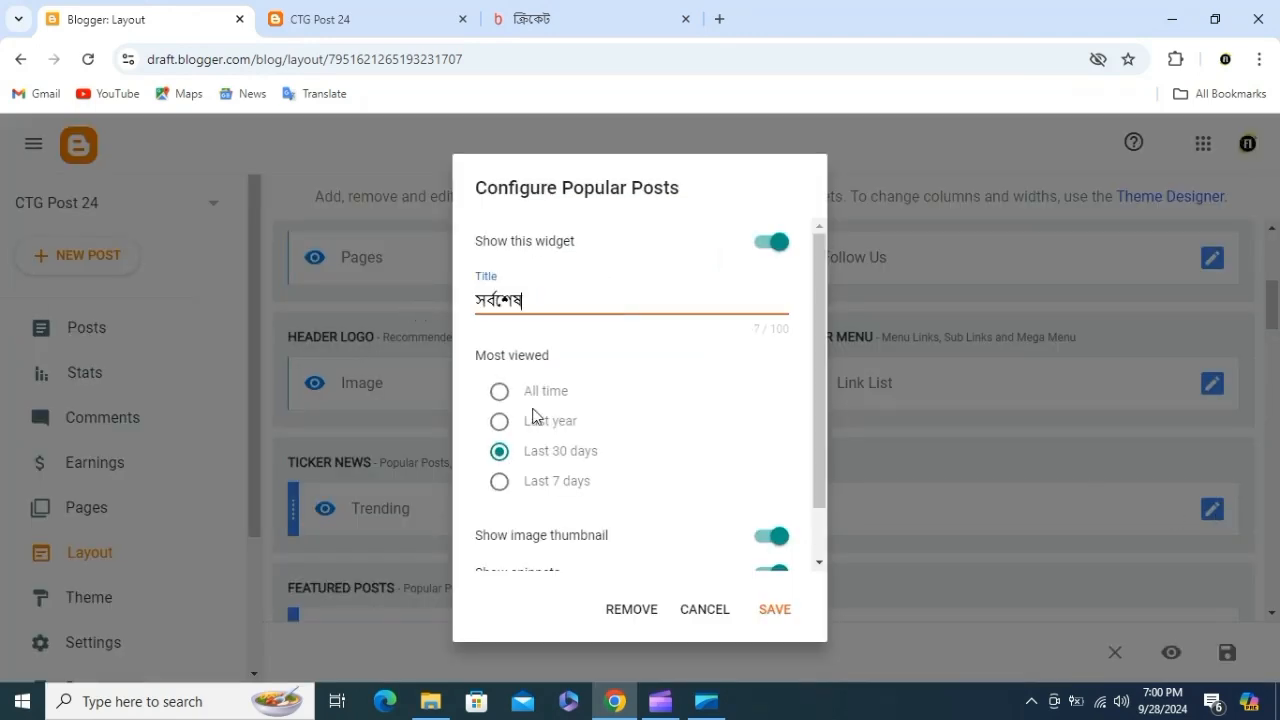
# Step: Set the Ticker News widget's most viewed period to Last 7 days and save the widget
pyautogui.click(503, 484)
pyautogui.scroll(-1, 580, 465)
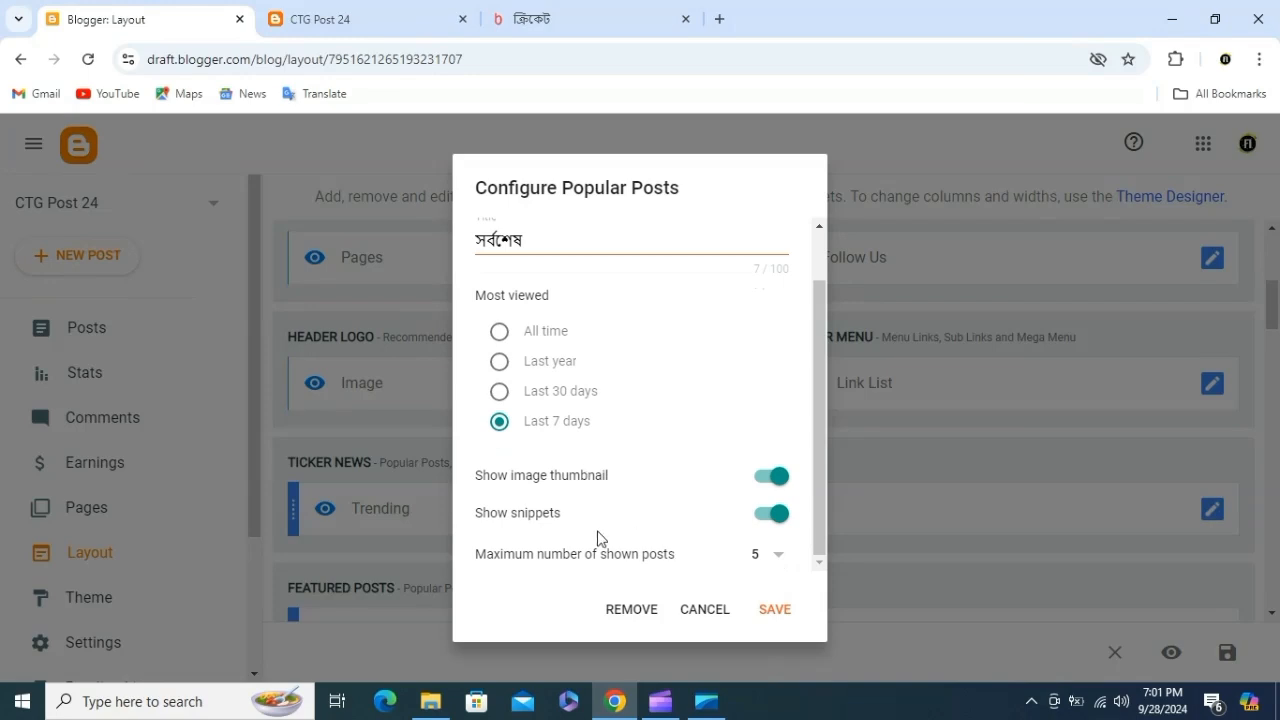
pyautogui.click(778, 562)
pyautogui.click(769, 557)
pyautogui.click(776, 610)
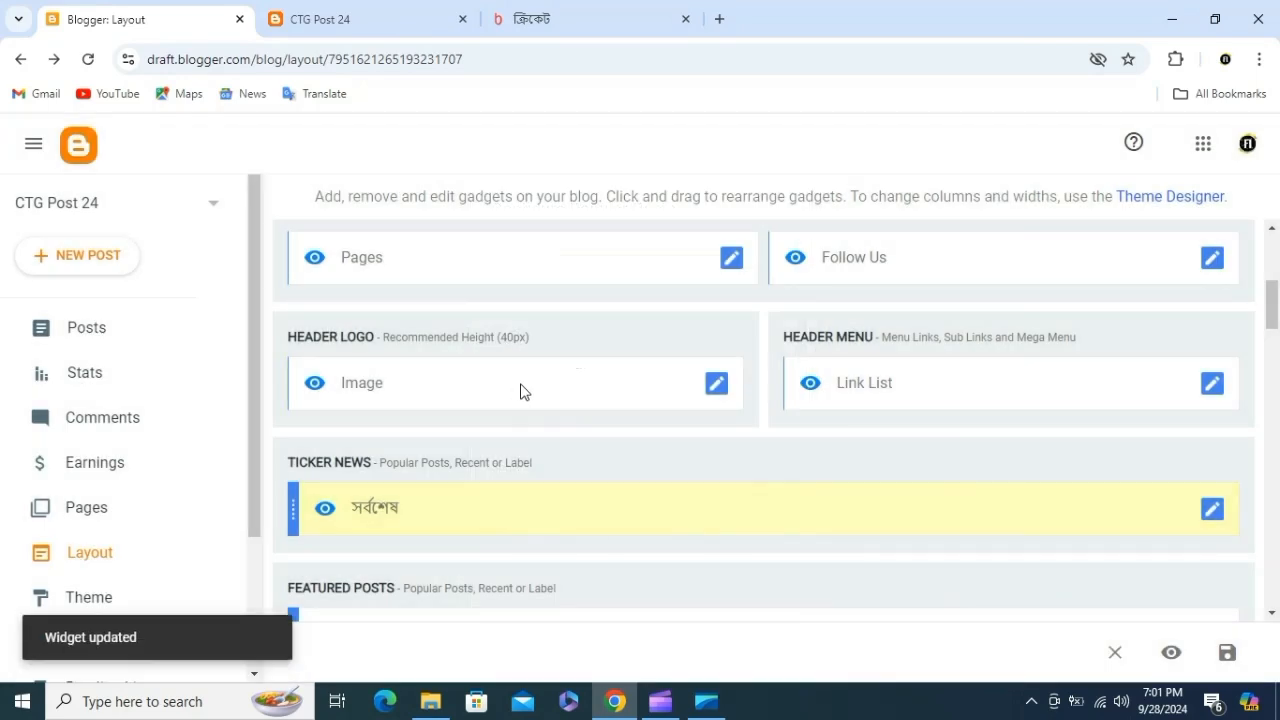
# Step: Open the Featured Posts widget's settings, compare them with the live home page, and close them without changes
pyautogui.scroll(-2, 505, 388)
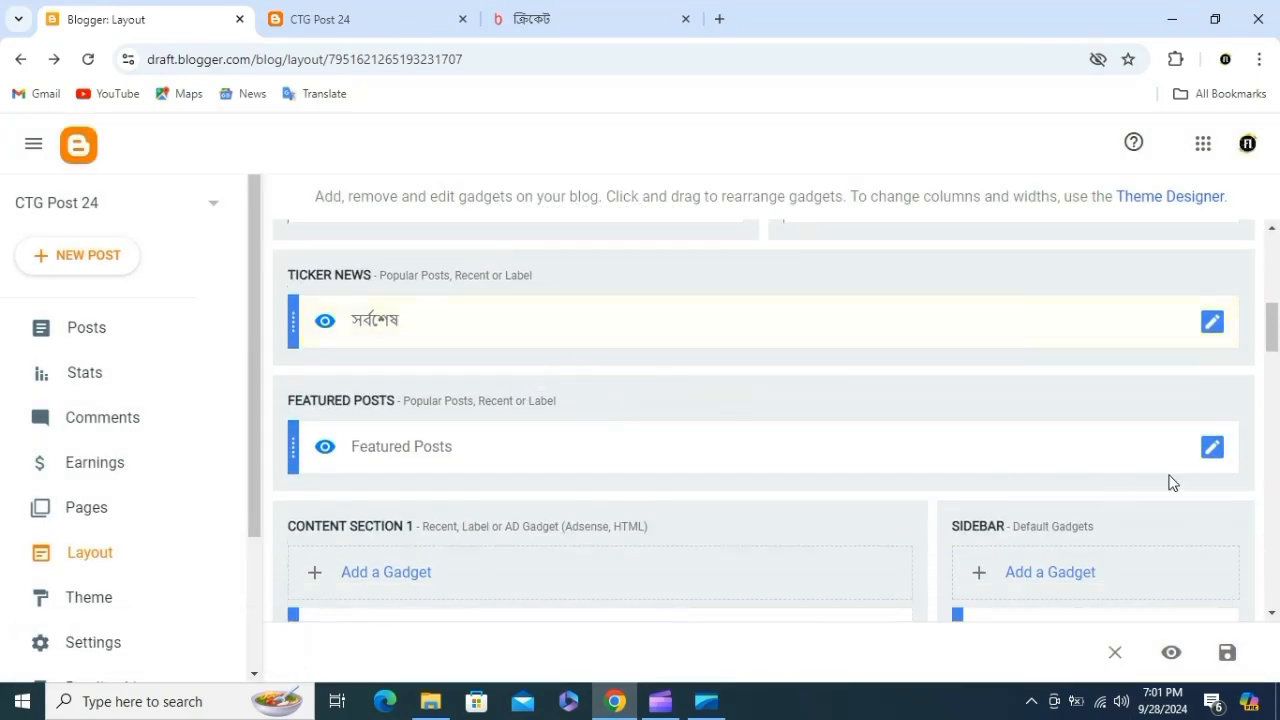
pyautogui.click(1213, 452)
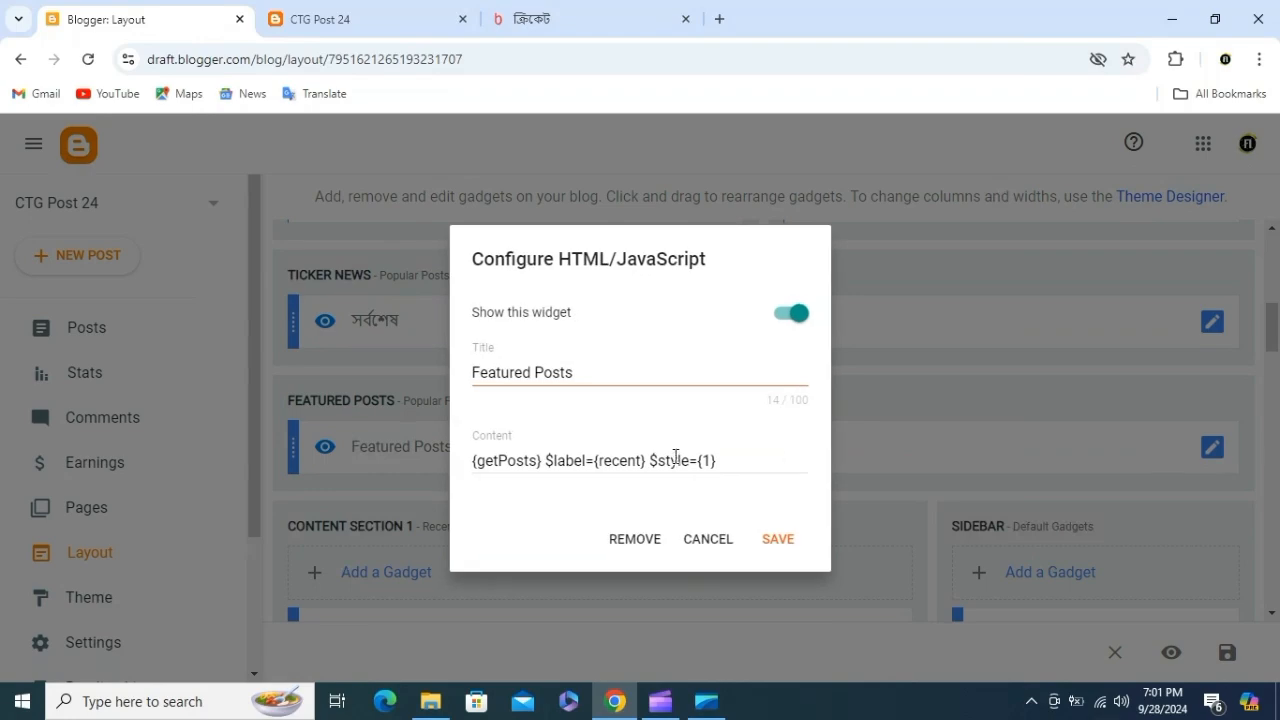
pyautogui.click(420, 16)
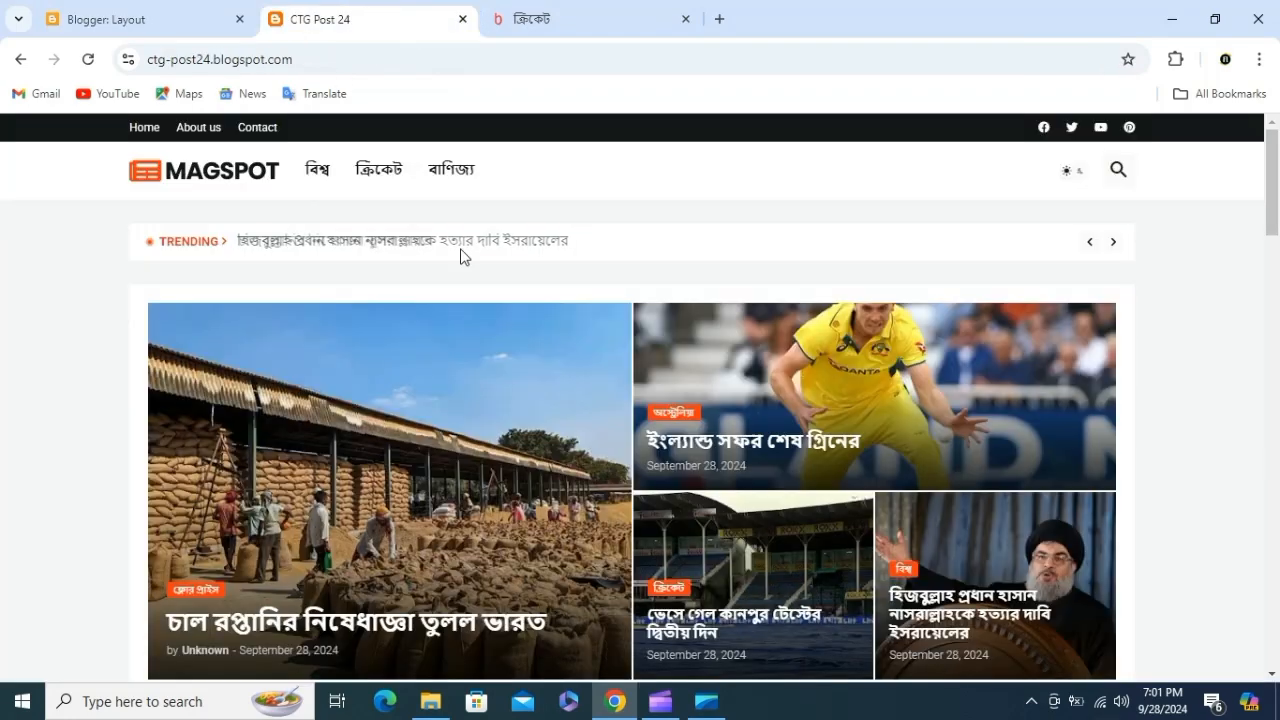
pyautogui.scroll(-2, 431, 398)
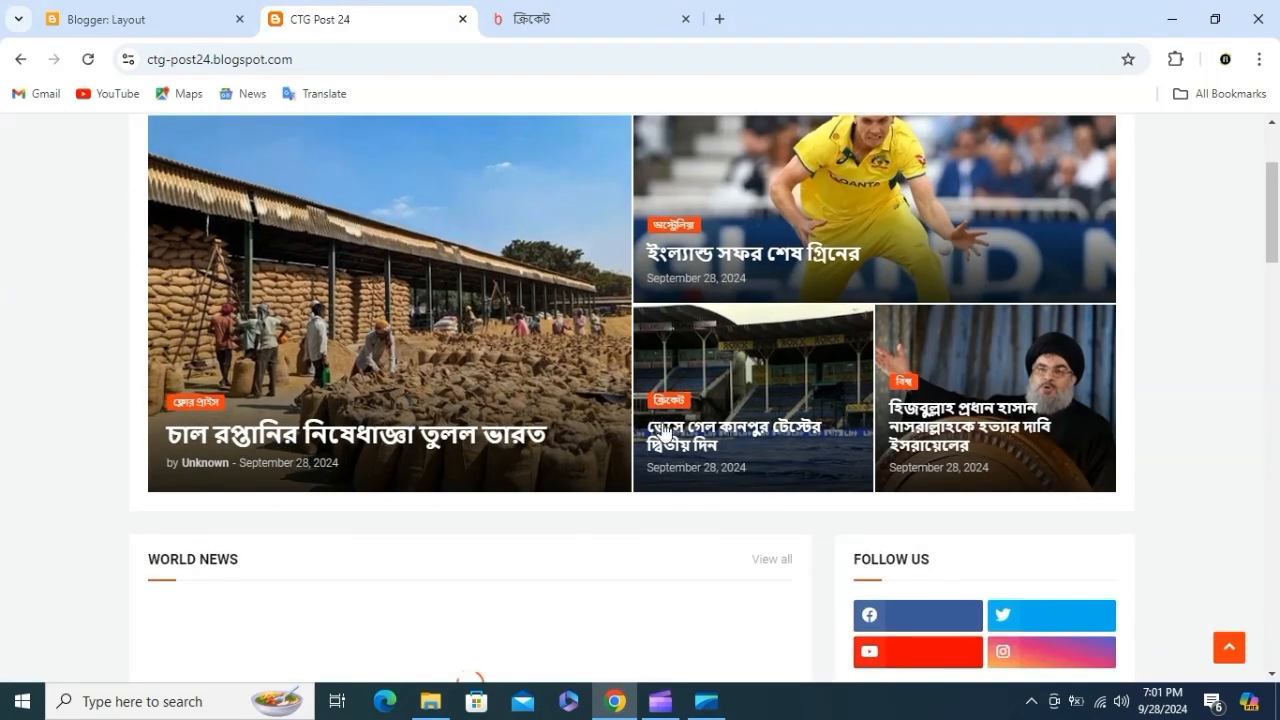
pyautogui.scroll(-2, 540, 200)
pyautogui.click(195, 18)
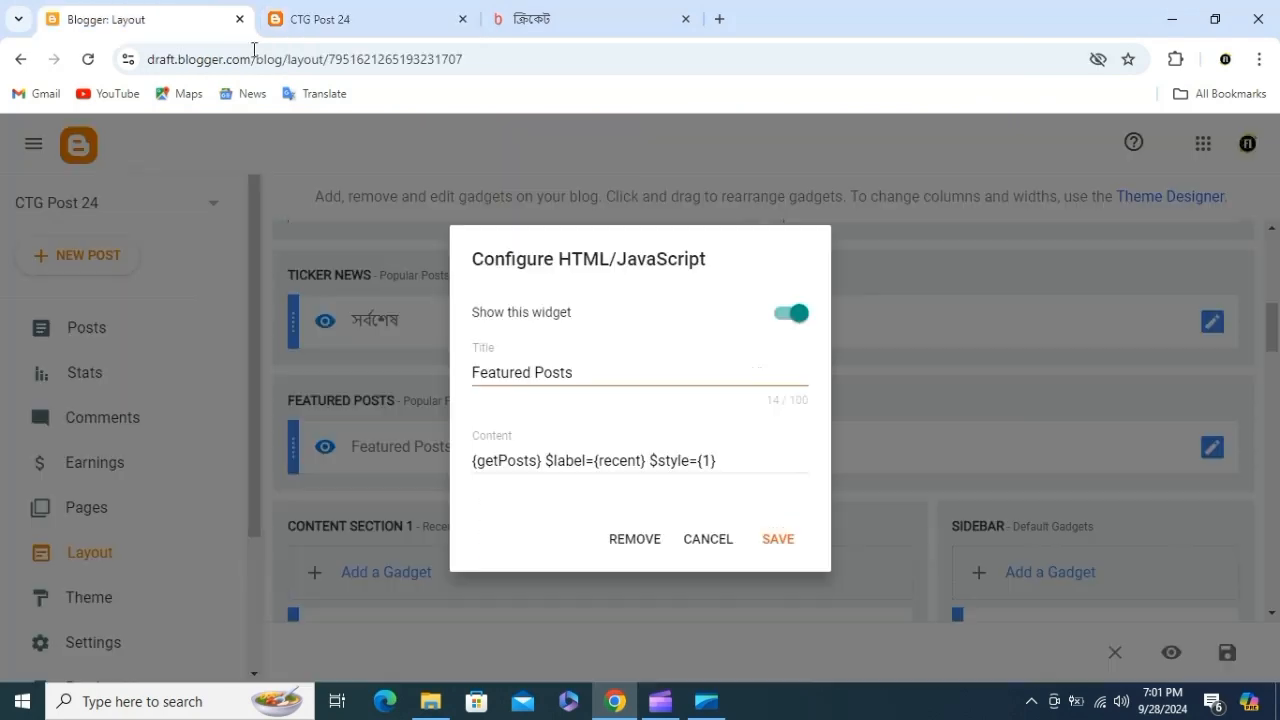
pyautogui.click(724, 540)
# Step: Open the World News widget's settings, view its section on the live blog, and load the ক্রিকেট label page
pyautogui.scroll(-2, 677, 508)
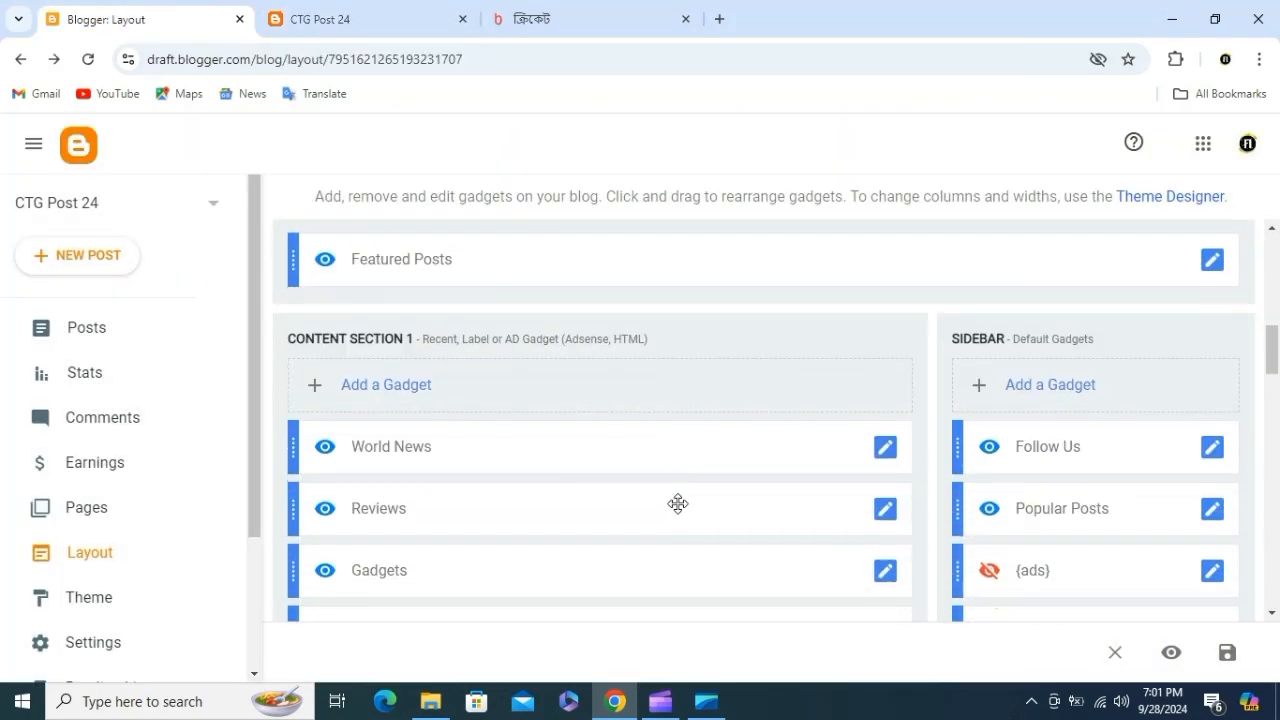
pyautogui.click(886, 453)
pyautogui.click(400, 22)
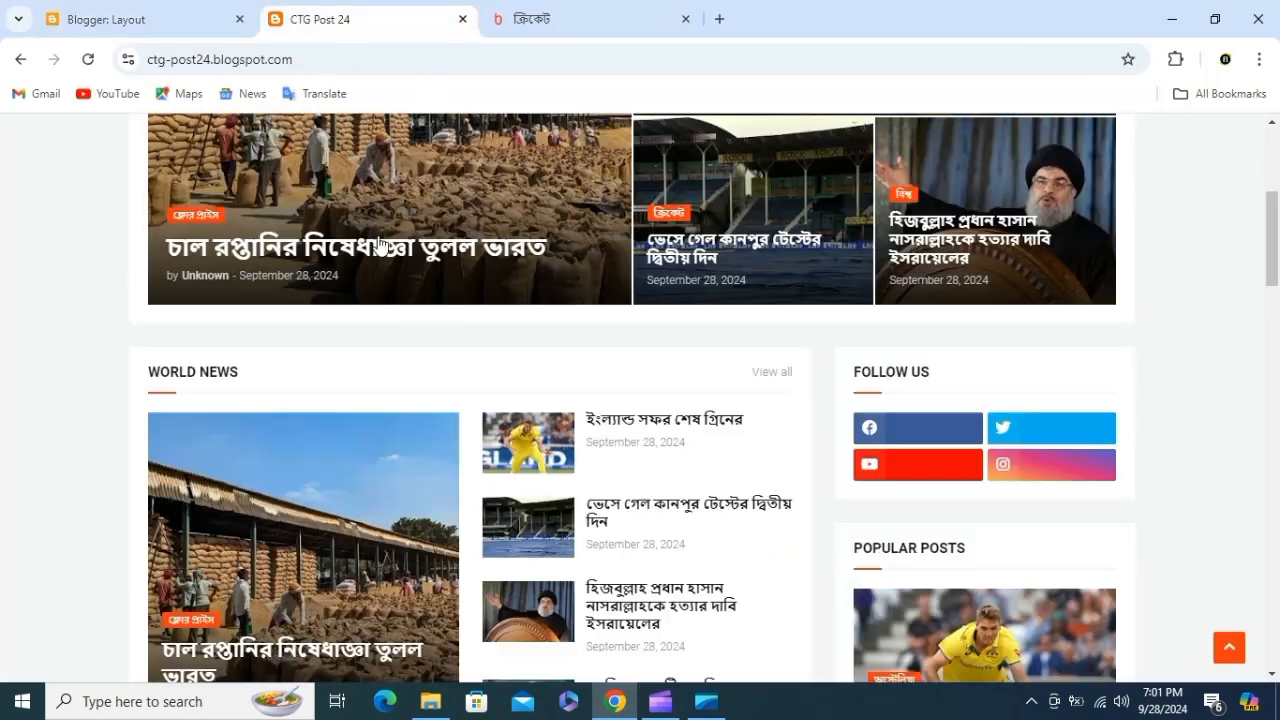
pyautogui.scroll(-2, 265, 345)
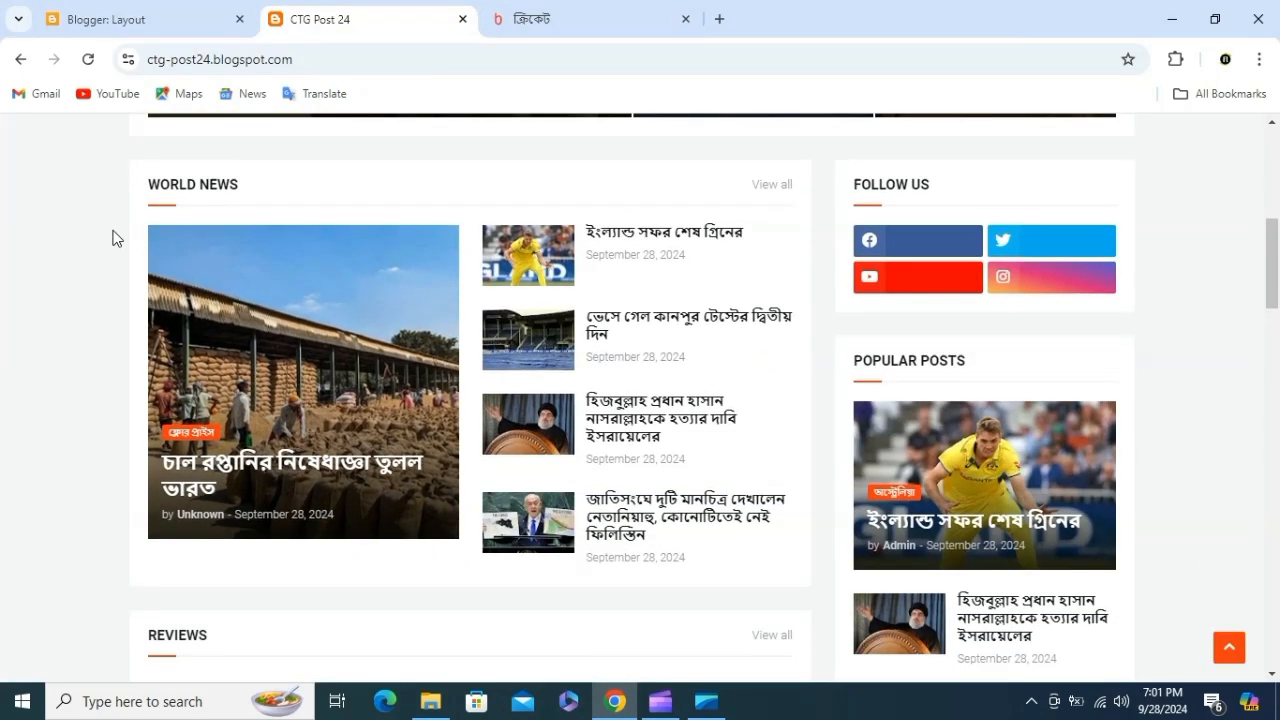
pyautogui.scroll(5, 309, 277)
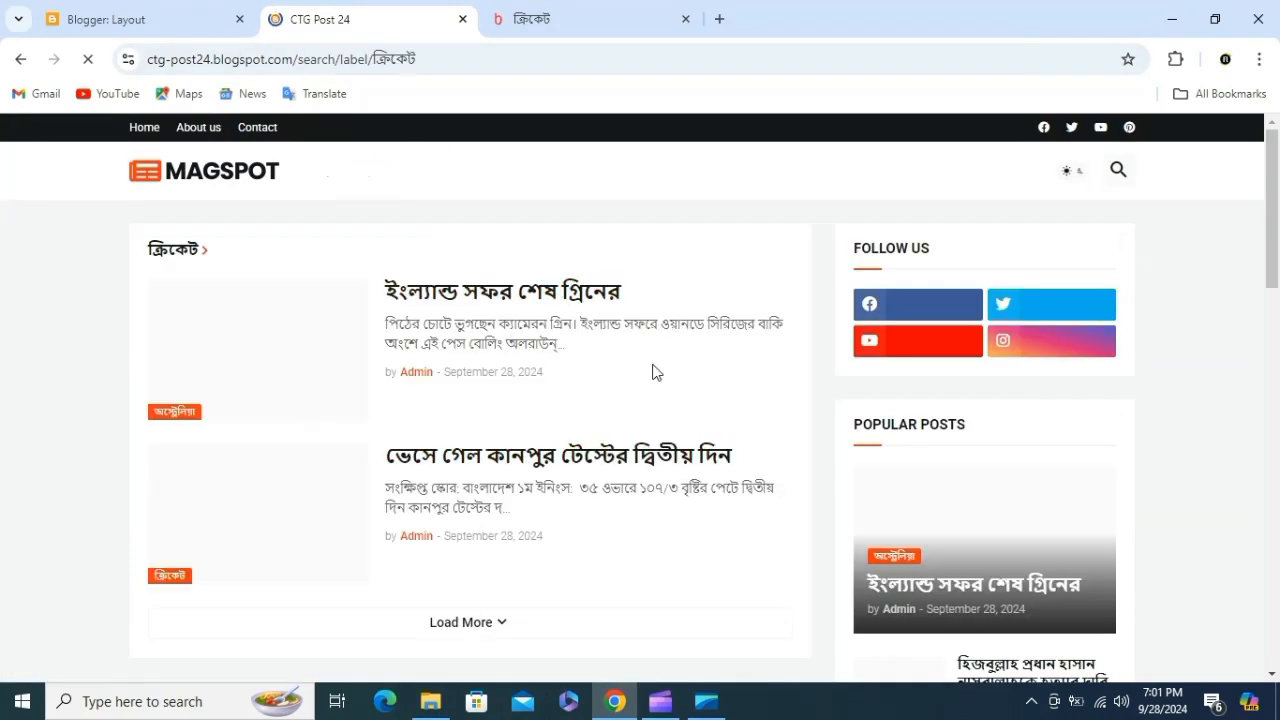
# Step: Replace the World News widget's recent label with ক্রিকেট, copied from the label page's address, and save the widget
pyautogui.click(150, 19)
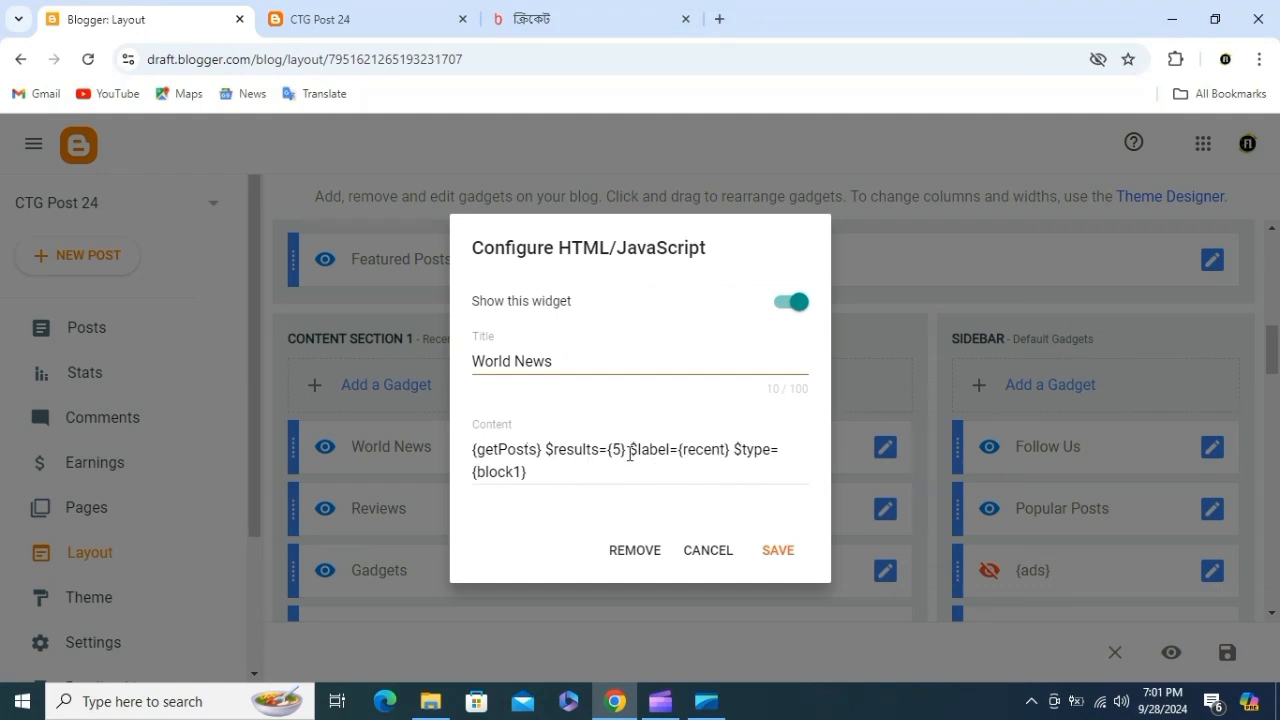
pyautogui.moveTo(684, 449); pyautogui.dragTo(725, 453)
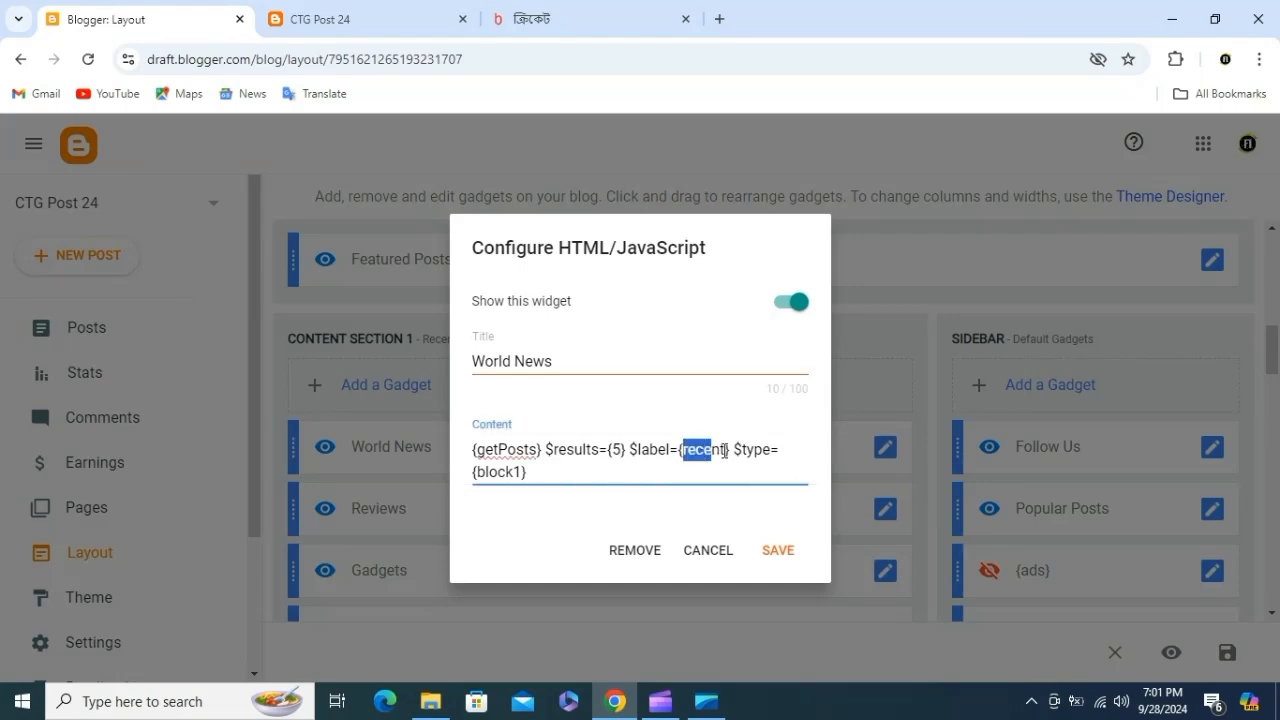
pyautogui.click(551, 14)
pyautogui.click(371, 8)
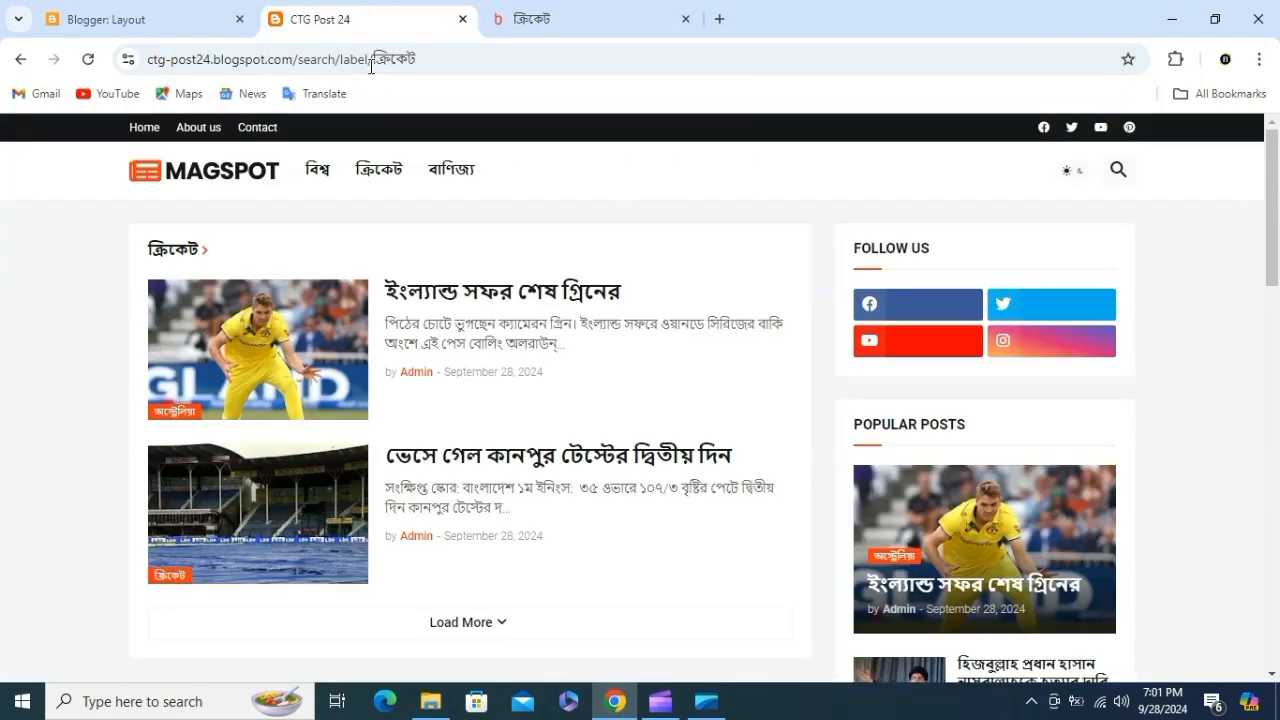
pyautogui.click(424, 58)
pyautogui.doubleClick(424, 58)
pyautogui.hotkey('ctrl', 'c')
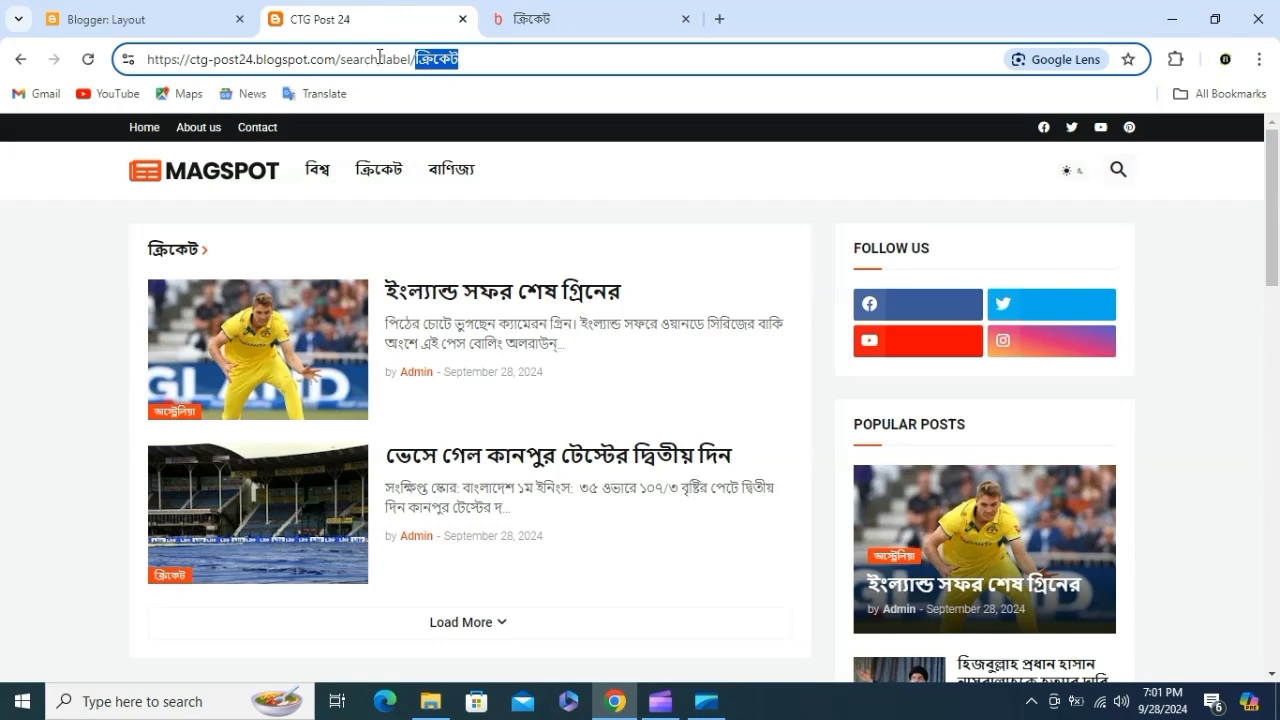
pyautogui.click(140, 19)
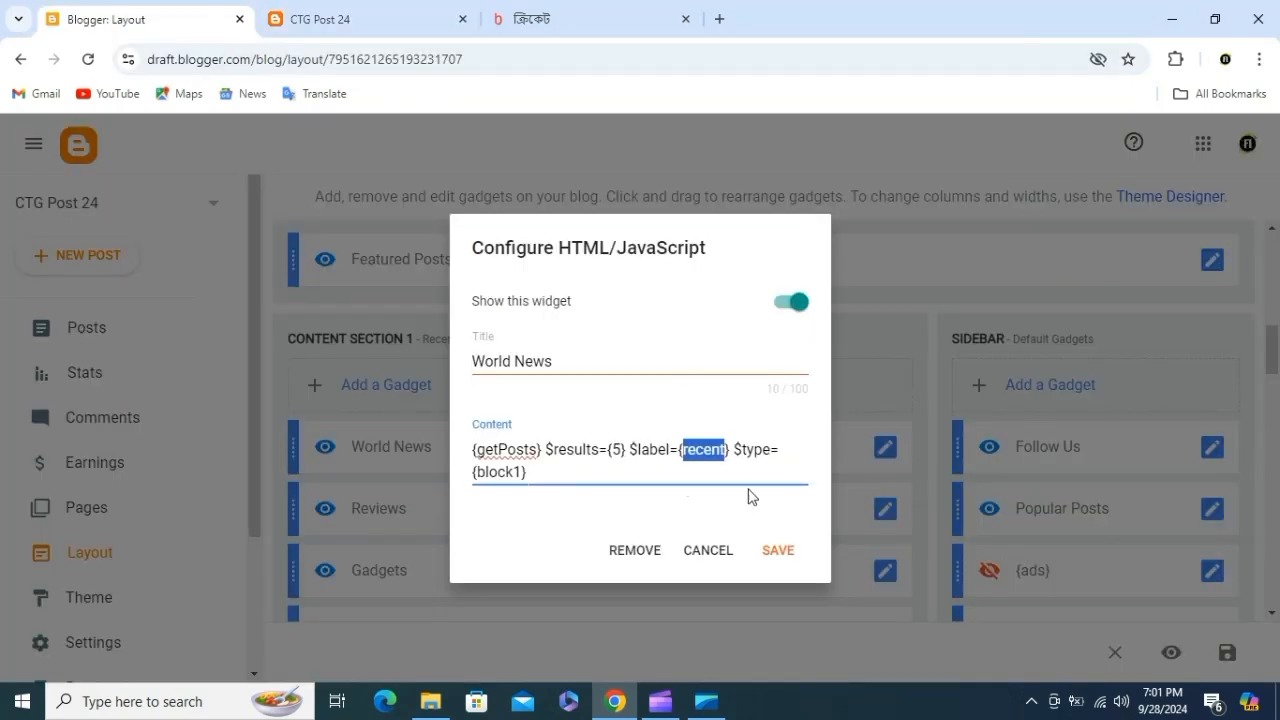
pyautogui.hotkey('ctrl', 'v')
pyautogui.click(778, 550)
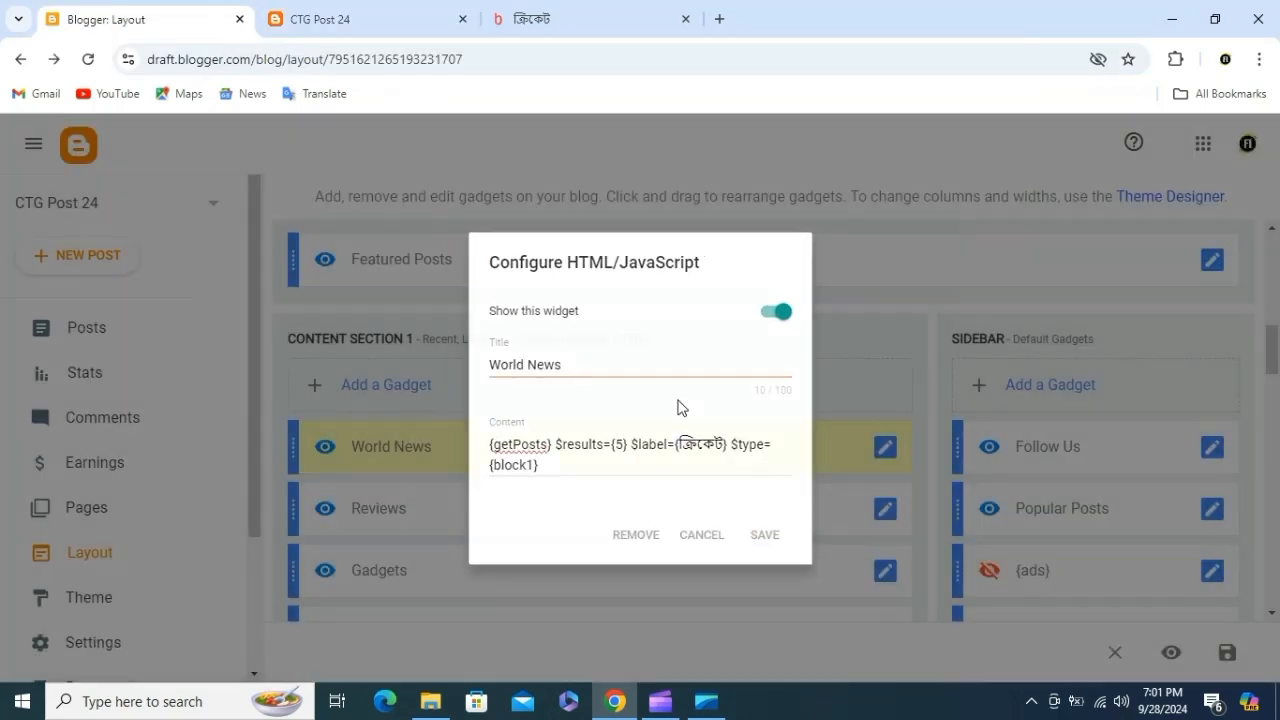
# Step: Reload the live blog's home page and check which posts the World News section shows
pyautogui.click(380, 12)
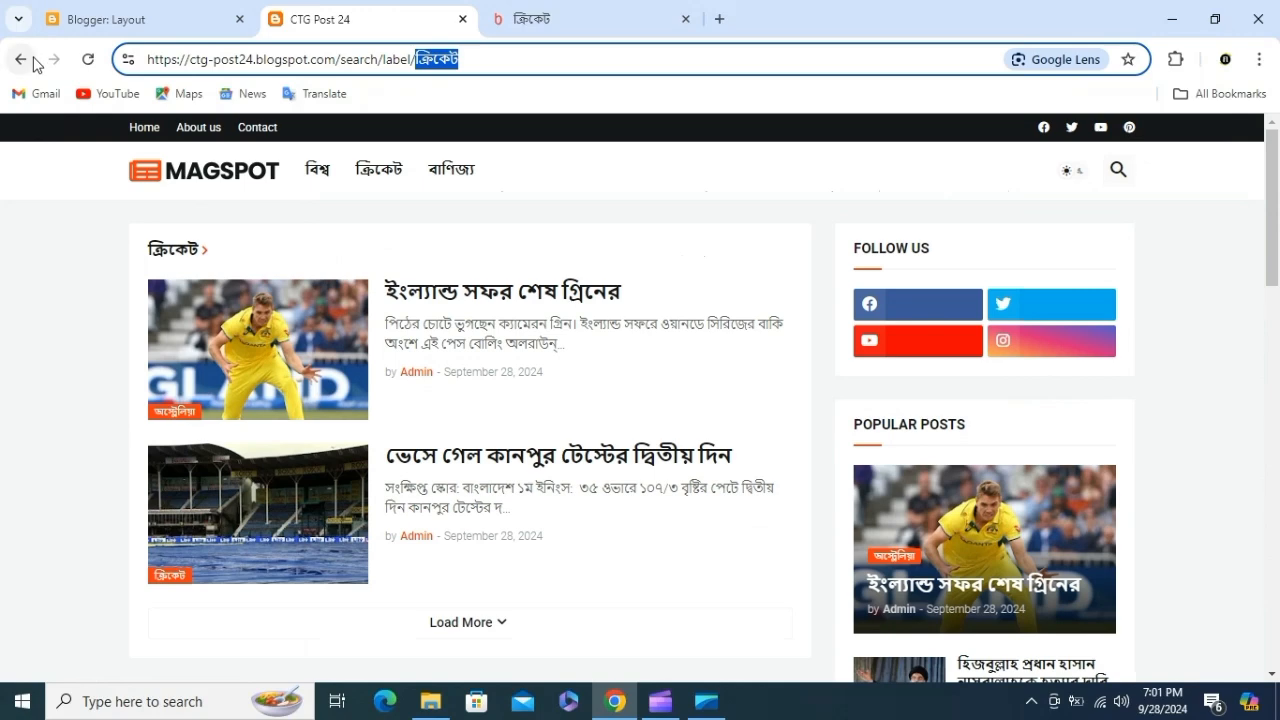
pyautogui.click(33, 61)
pyautogui.click(89, 60)
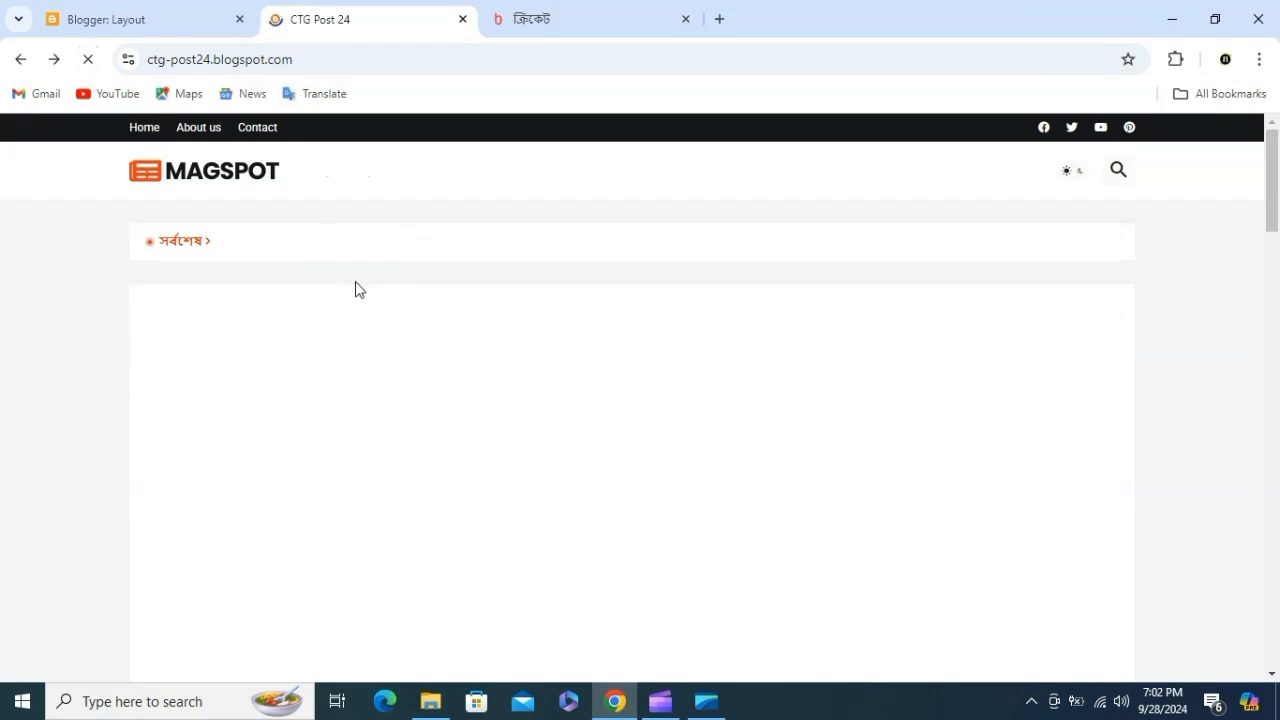
pyautogui.scroll(-3, 343, 251)
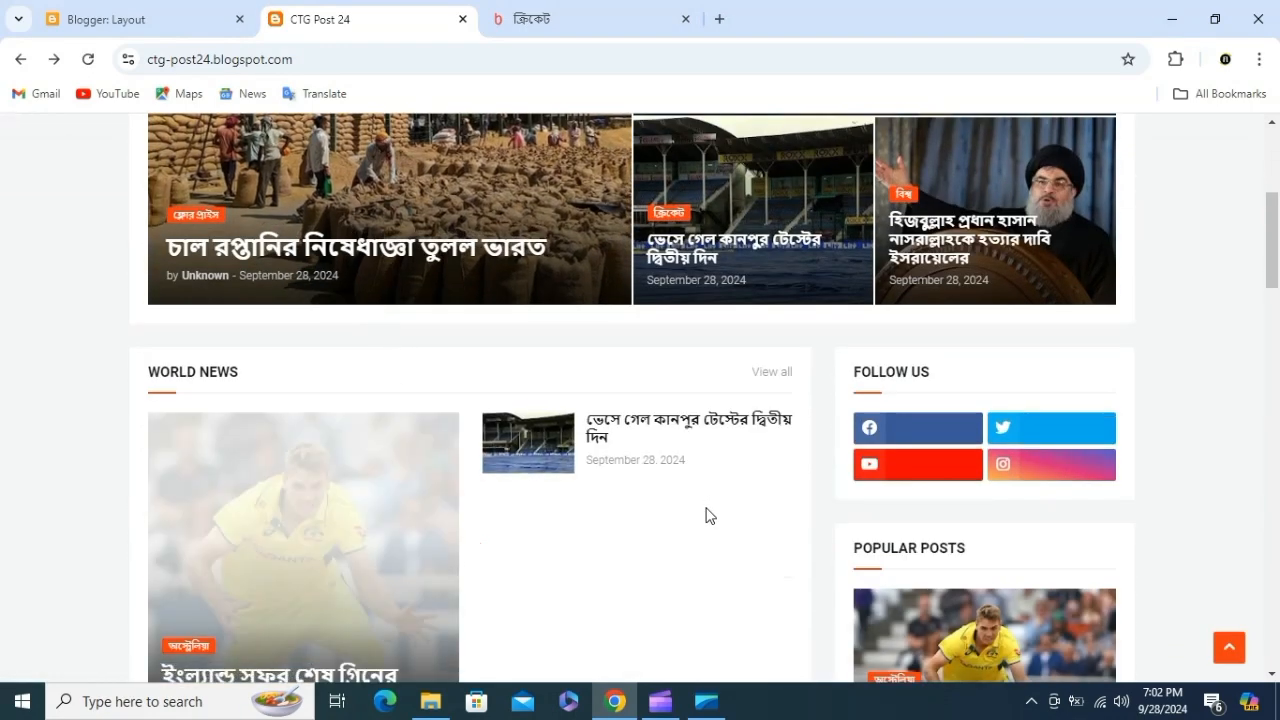
pyautogui.scroll(-1, 409, 491)
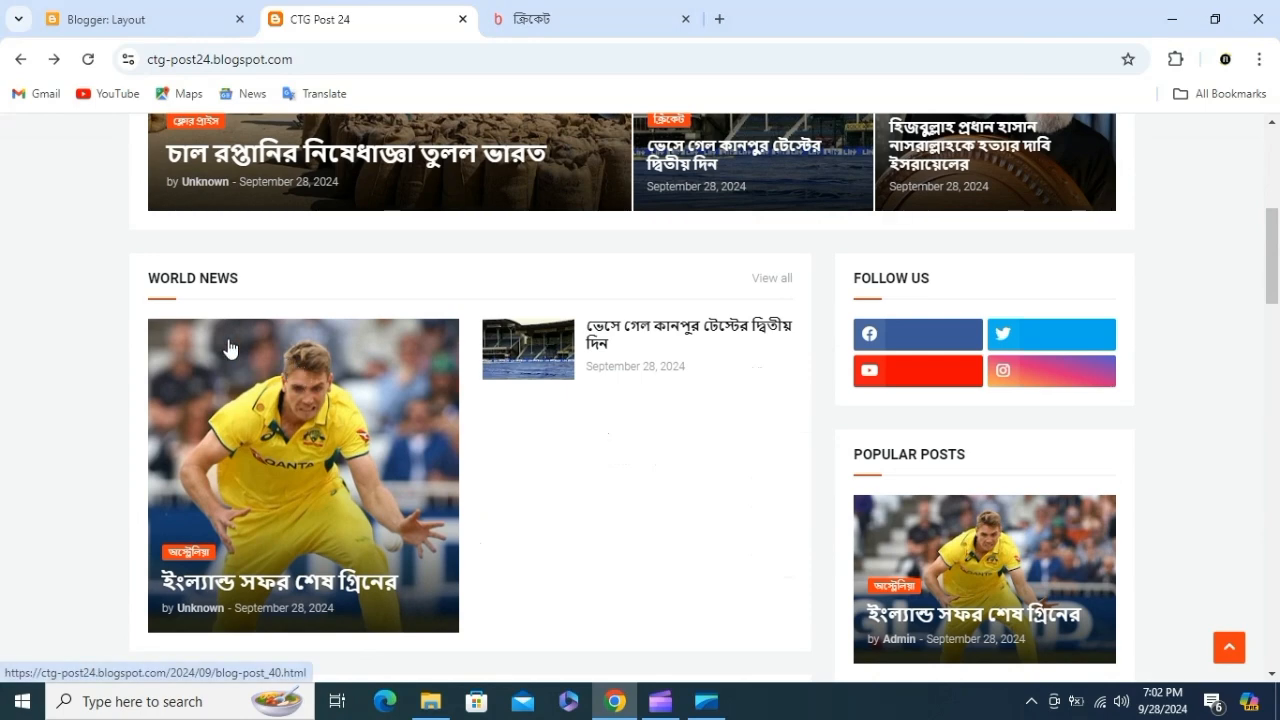
pyautogui.scroll(1, 298, 312)
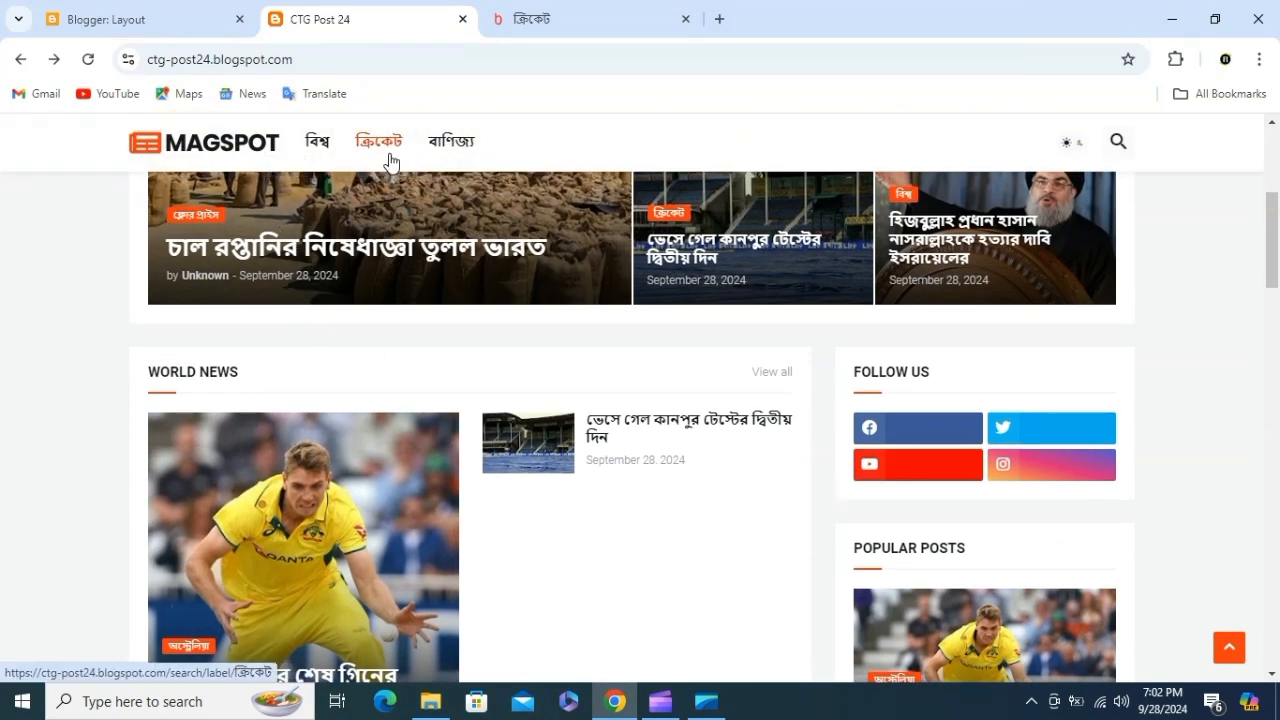
pyautogui.scroll(-1, 483, 520)
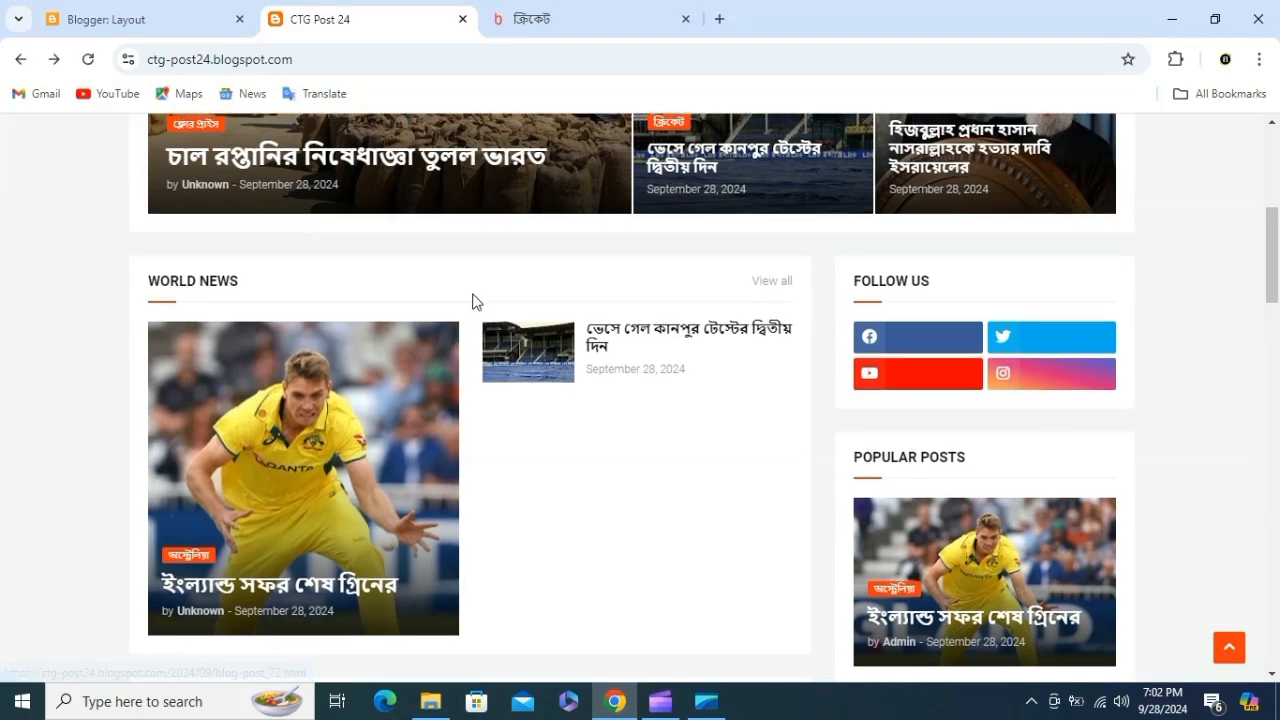
# Step: Retitle the World News widget as ক্রিকেট, copied from the label page's heading, and save the widget
pyautogui.scroll(5, 474, 302)
pyautogui.click(376, 185)
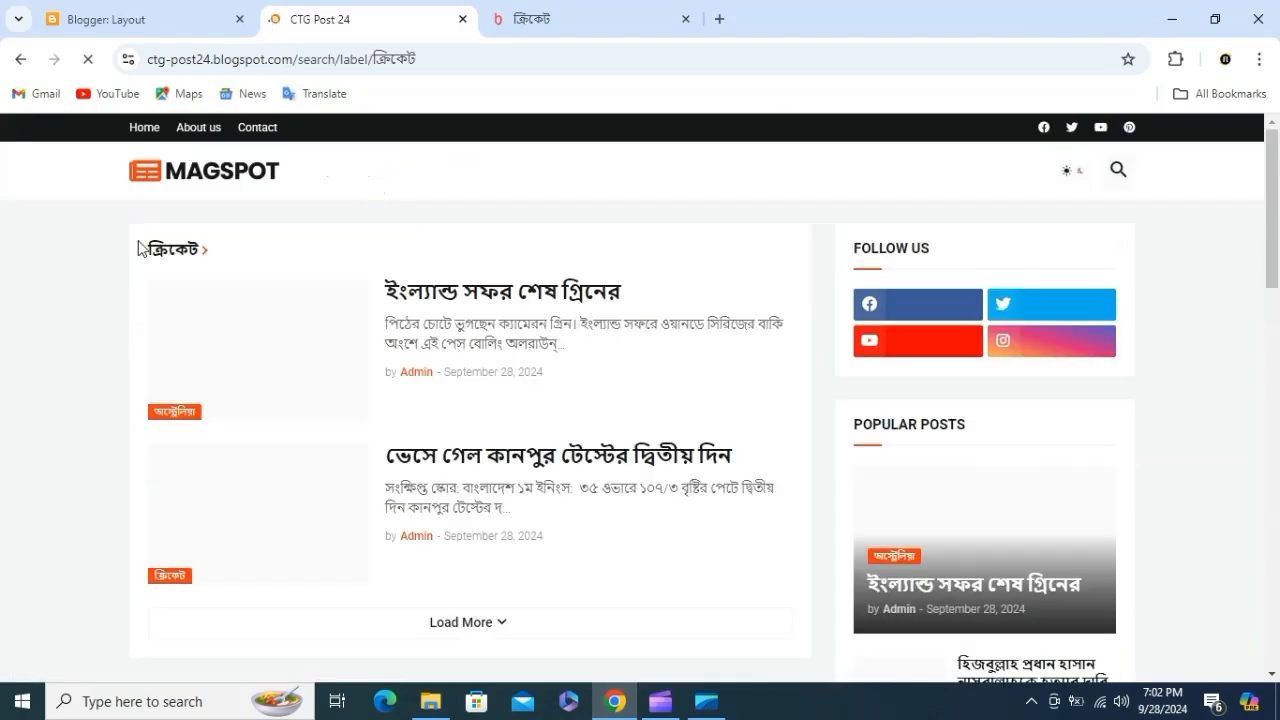
pyautogui.moveTo(139, 248); pyautogui.dragTo(198, 262)
pyautogui.hotkey('ctrl', 'c')
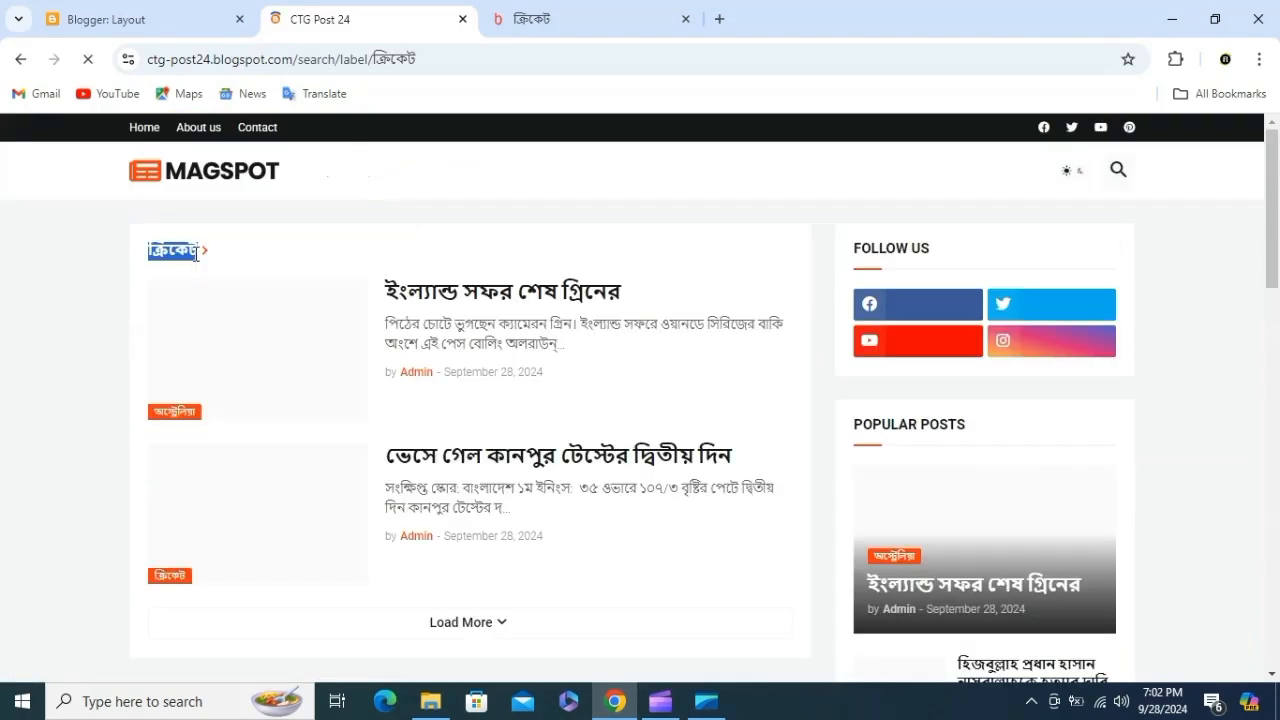
pyautogui.click(163, 14)
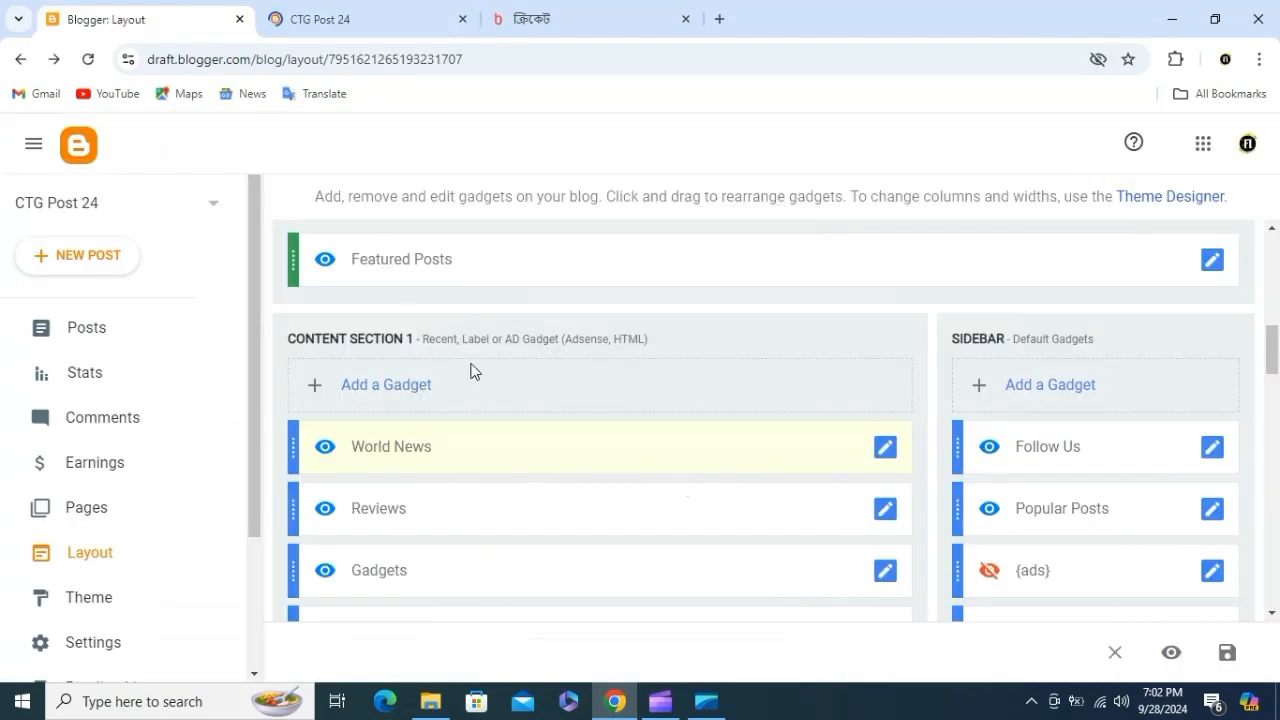
pyautogui.click(885, 448)
pyautogui.moveTo(593, 357); pyautogui.dragTo(400, 360)
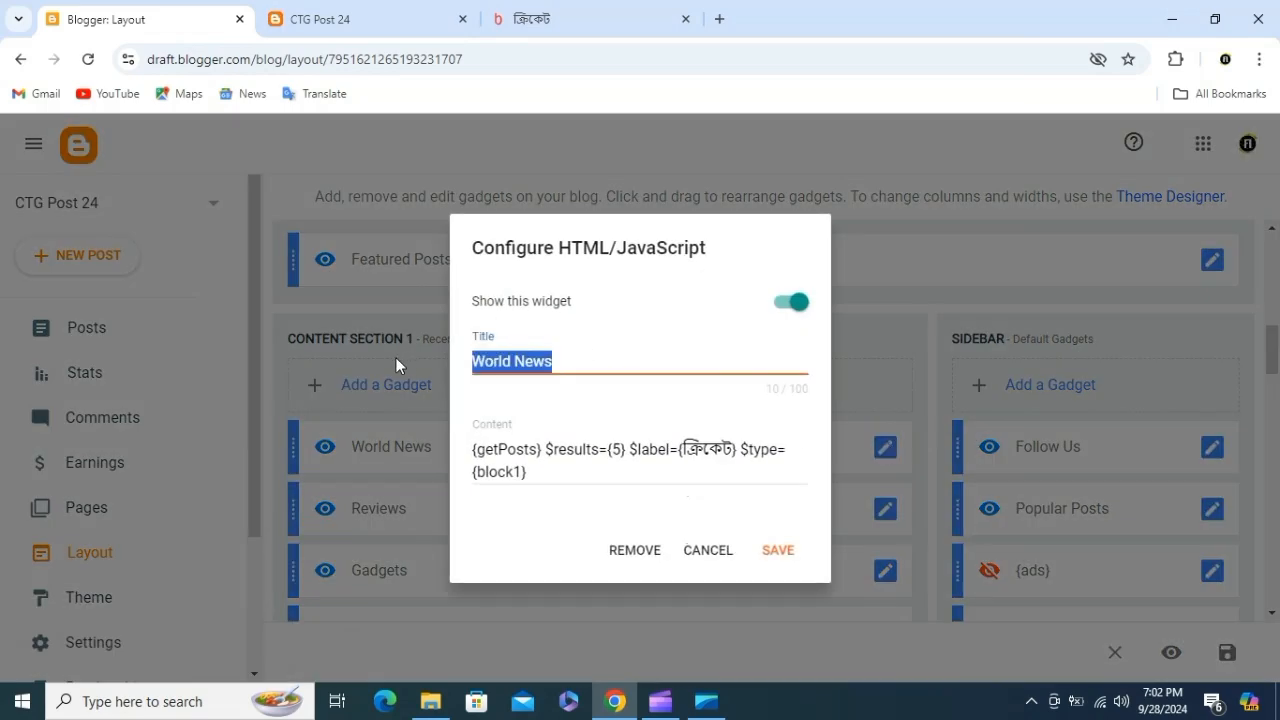
pyautogui.hotkey('ctrl', 'v')
pyautogui.click(775, 550)
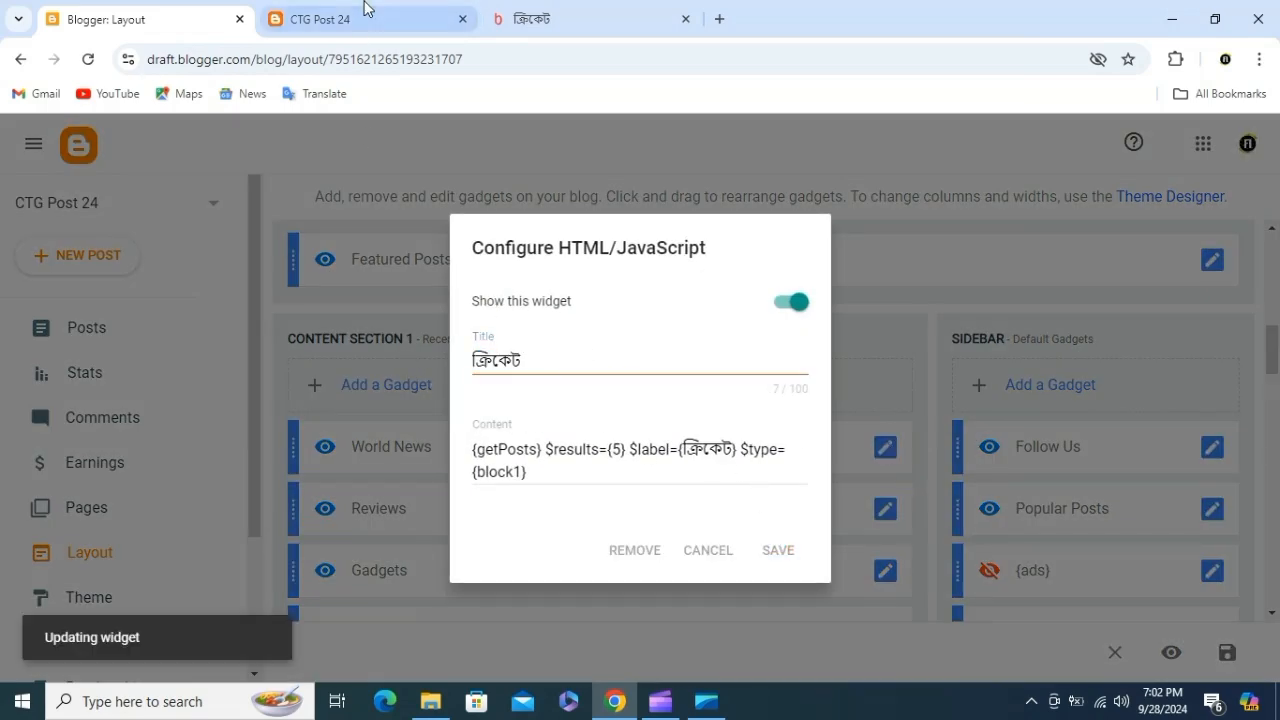
# Step: Load the live blog's home page and check the retitled ক্রিকেট section
pyautogui.click(330, 19)
pyautogui.click(201, 188)
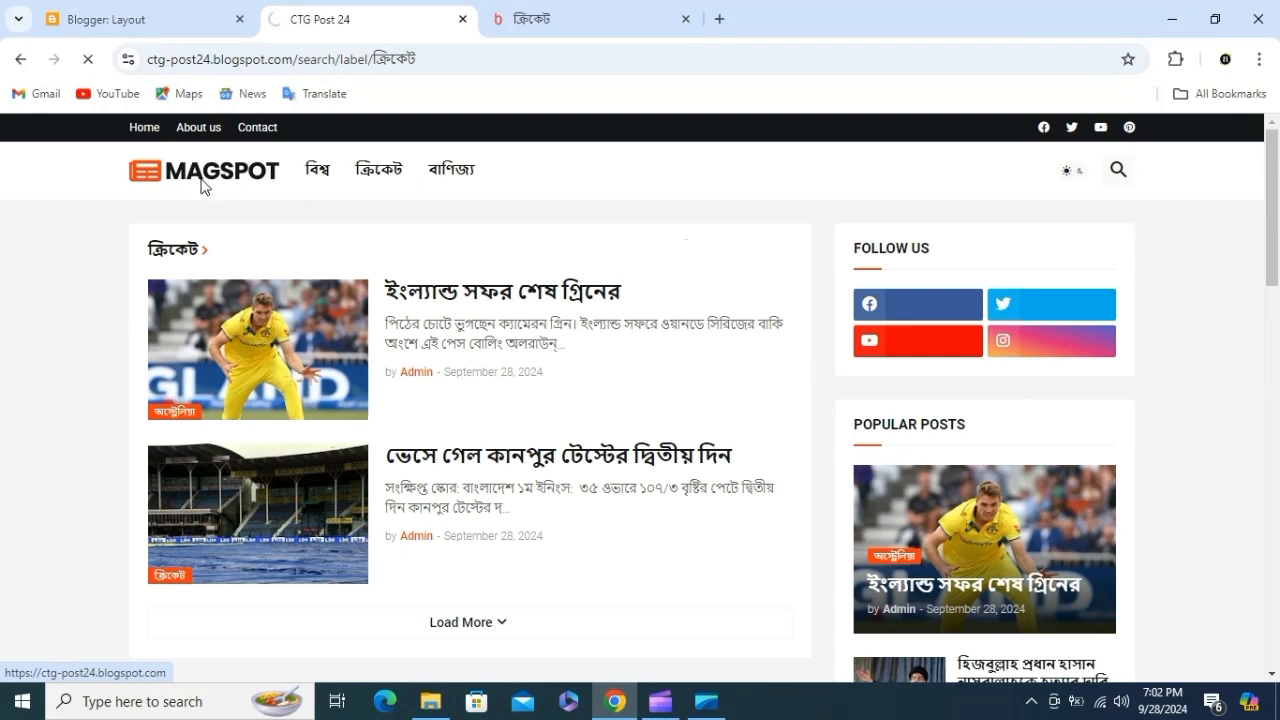
pyautogui.scroll(-3, 466, 366)
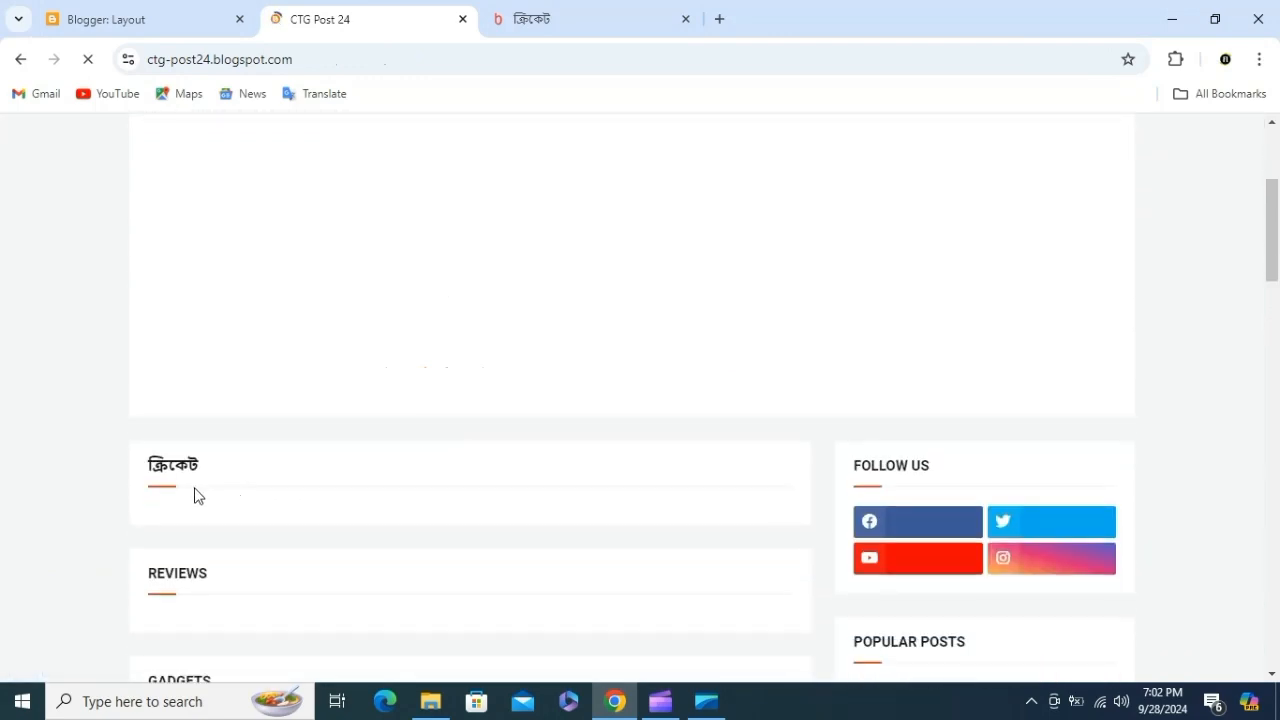
pyautogui.scroll(-2, 250, 470)
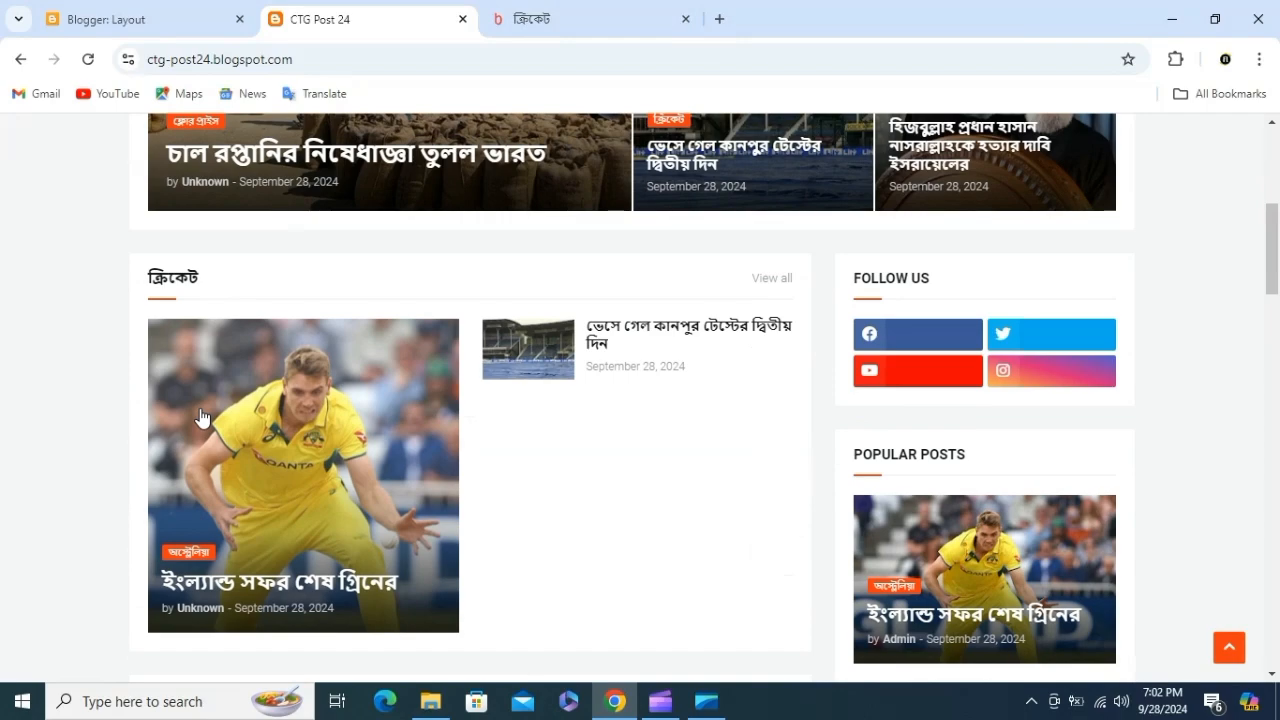
# Step: Look through the Reviews, Gadgets and Laptops sections on the live home page
pyautogui.scroll(-3, 134, 491)
pyautogui.scroll(-2, 360, 477)
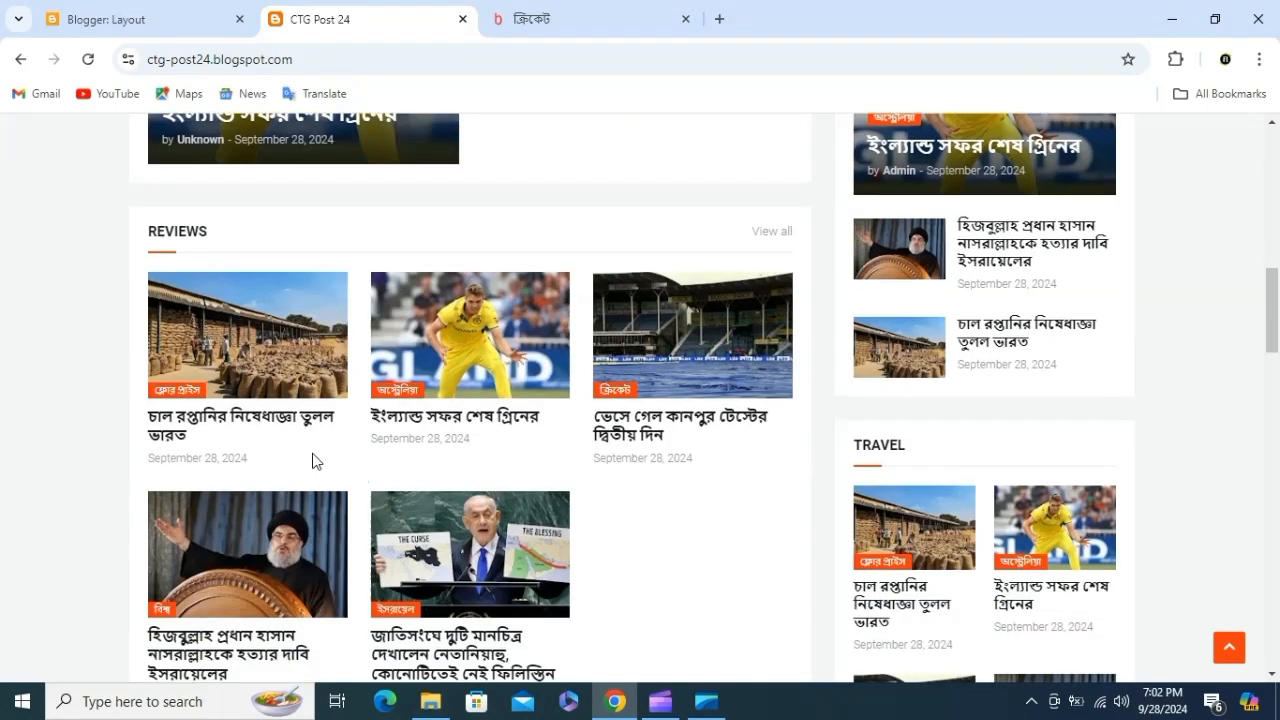
pyautogui.scroll(-2, 272, 356)
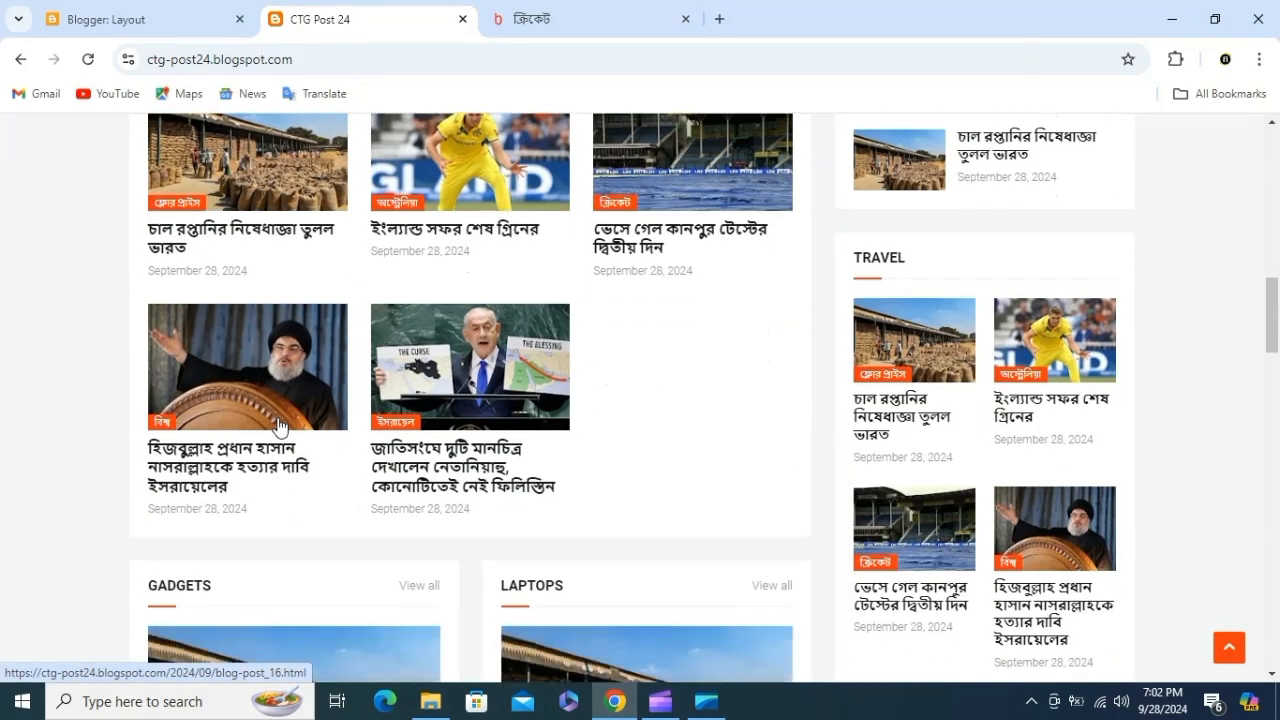
pyautogui.scroll(-3, 306, 594)
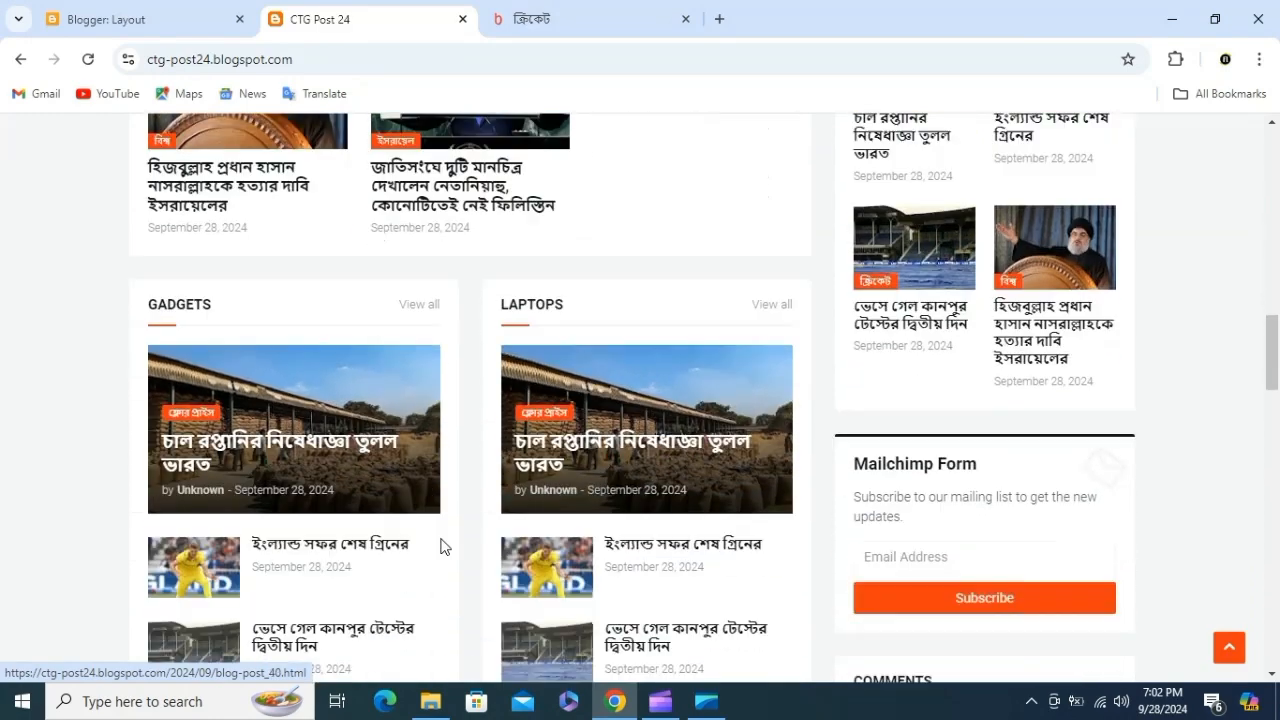
pyautogui.click(531, 14)
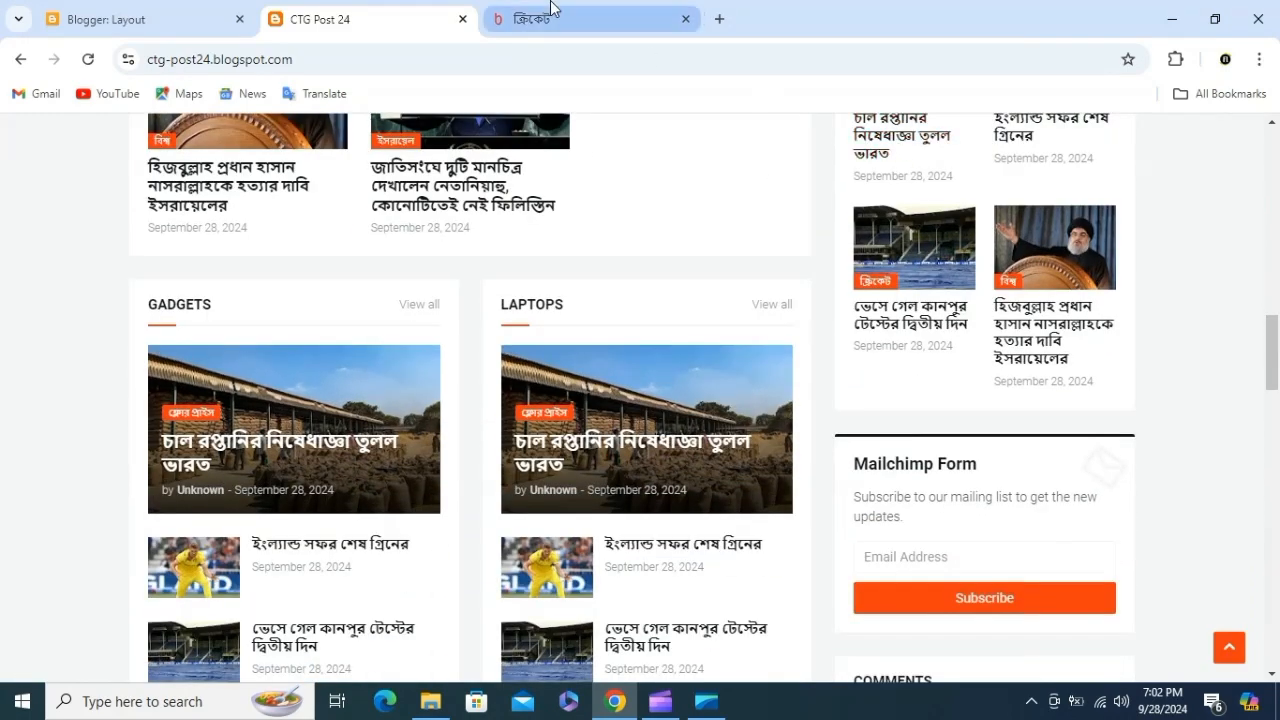
pyautogui.click(333, 8)
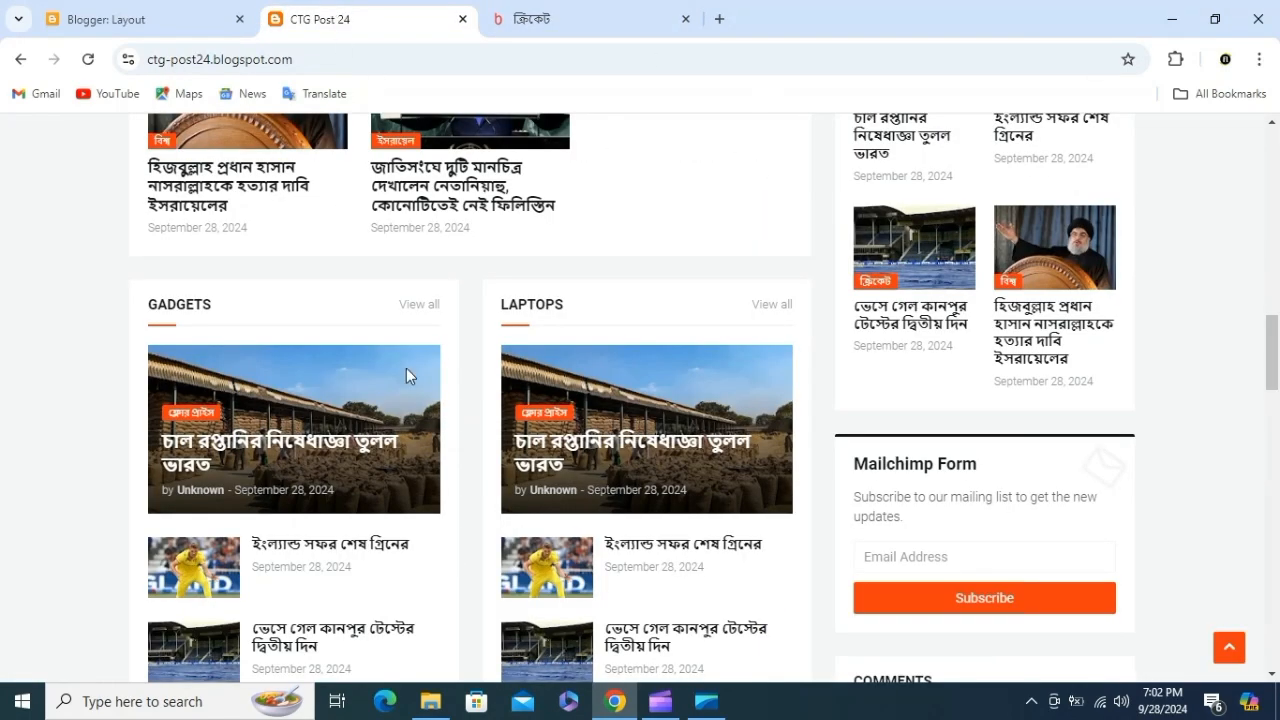
pyautogui.scroll(3, 520, 360)
pyautogui.scroll(-2, 540, 390)
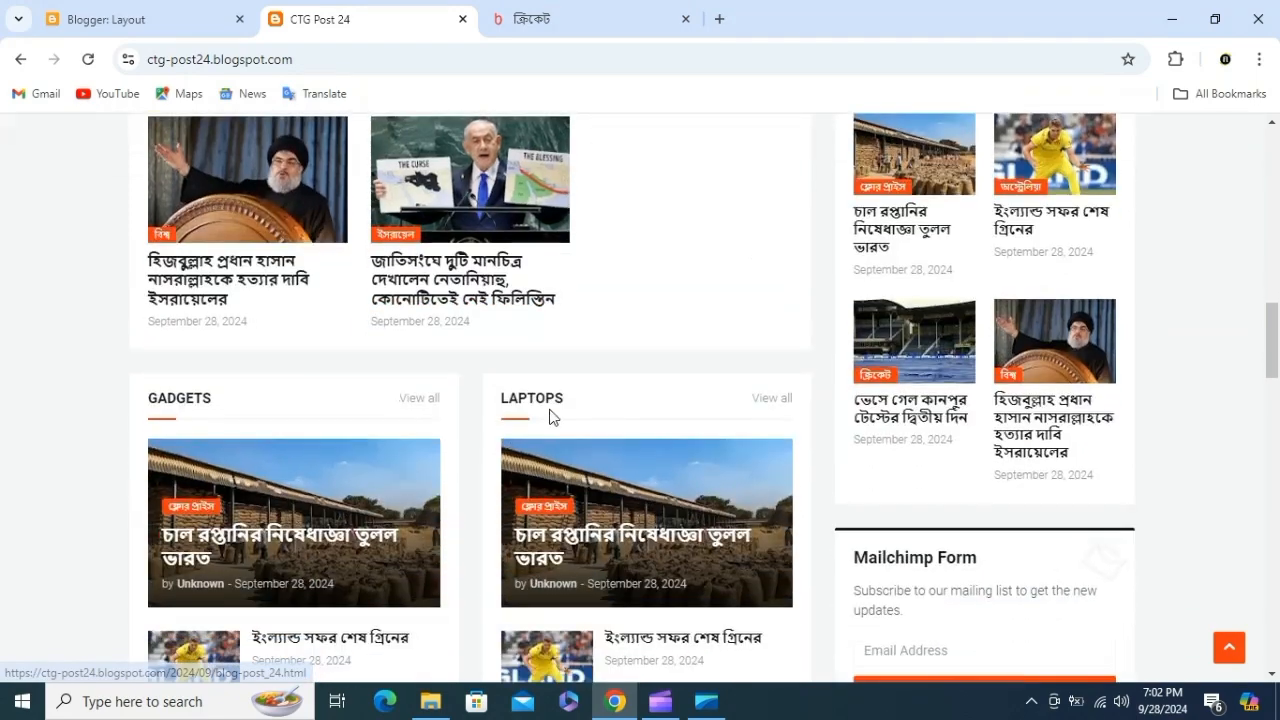
# Step: Open the Reviews widget for editing and copy the label name বিশ্ব from the address of the live blog's বিশ্ব label page
pyautogui.scroll(5, 551, 414)
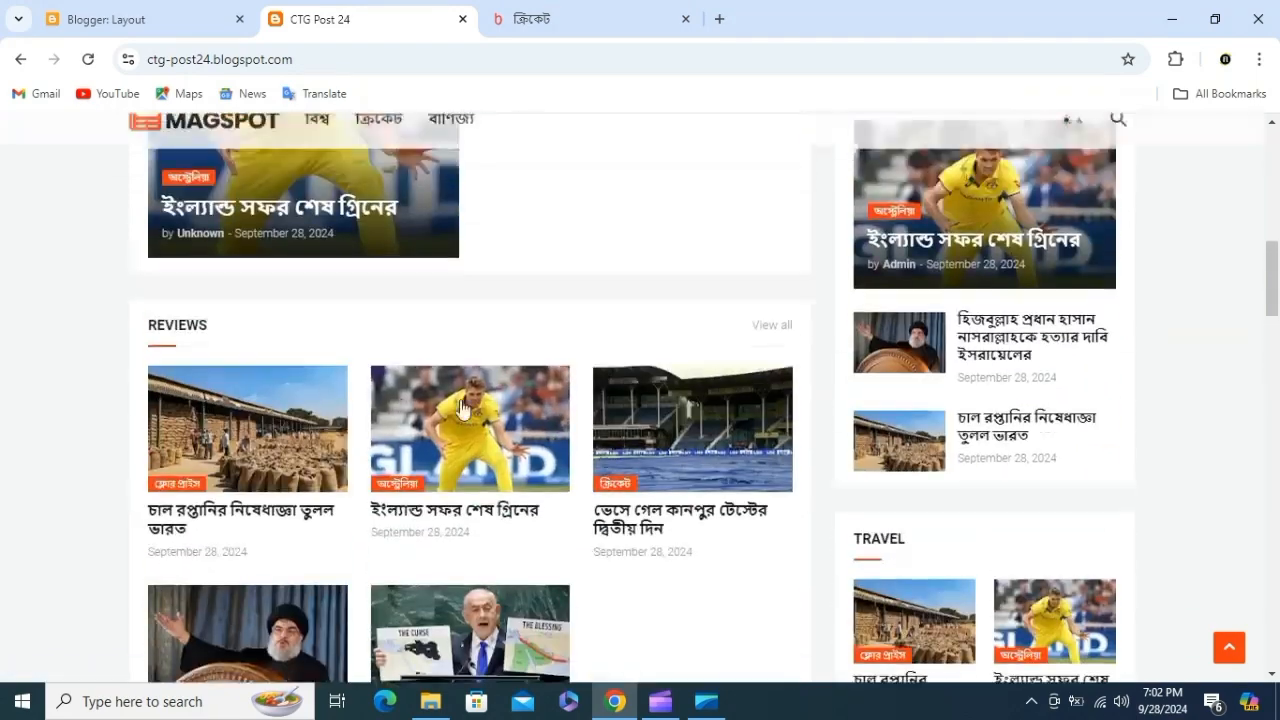
pyautogui.click(150, 19)
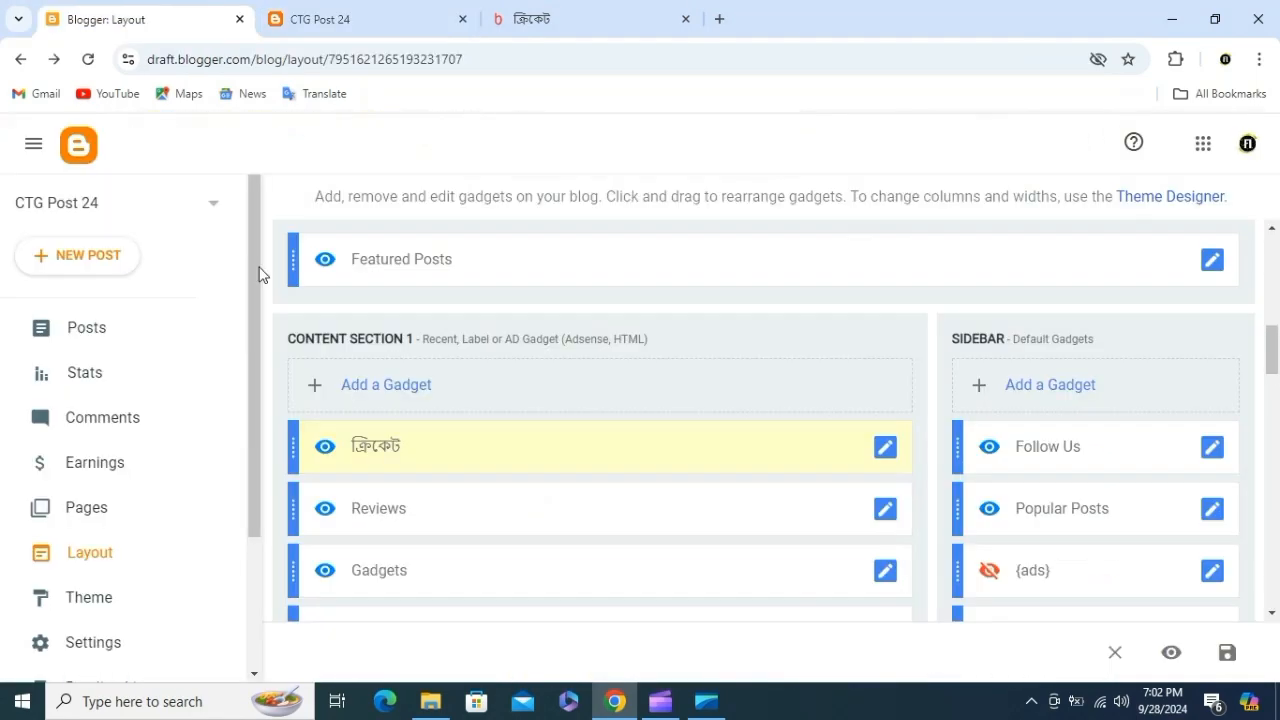
pyautogui.click(884, 512)
pyautogui.click(295, 19)
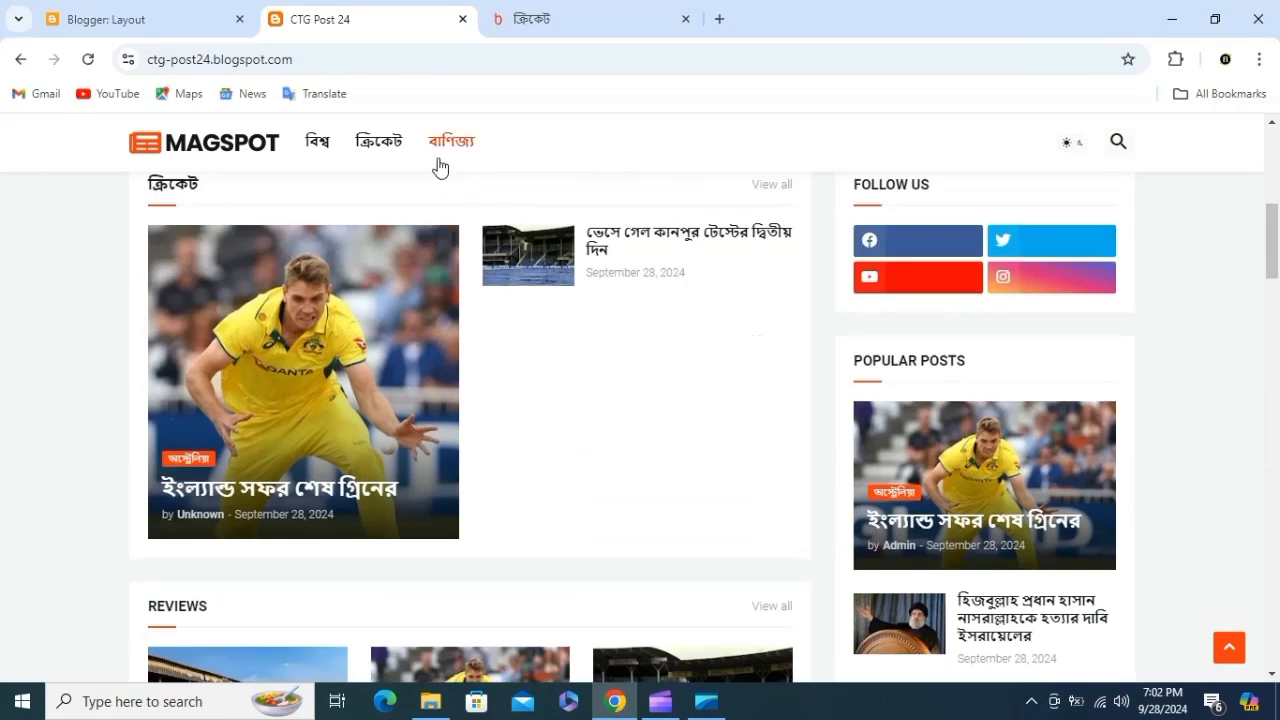
pyautogui.click(312, 148)
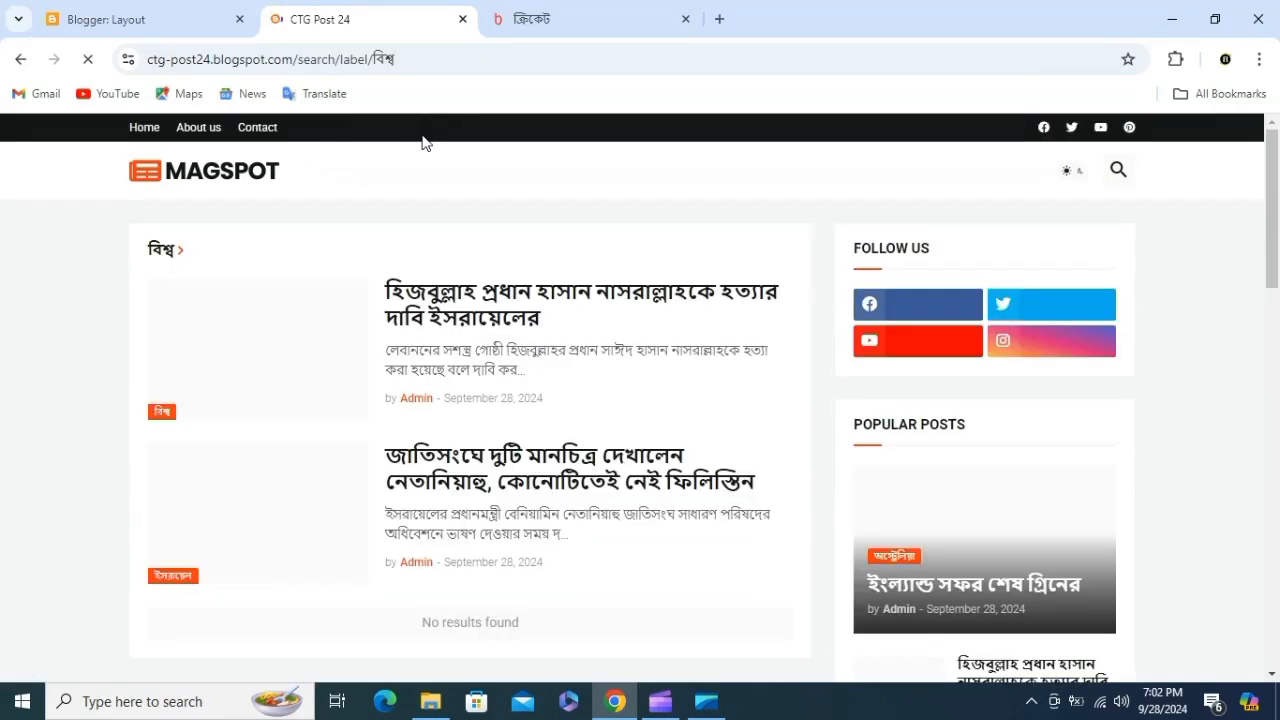
pyautogui.click(394, 57)
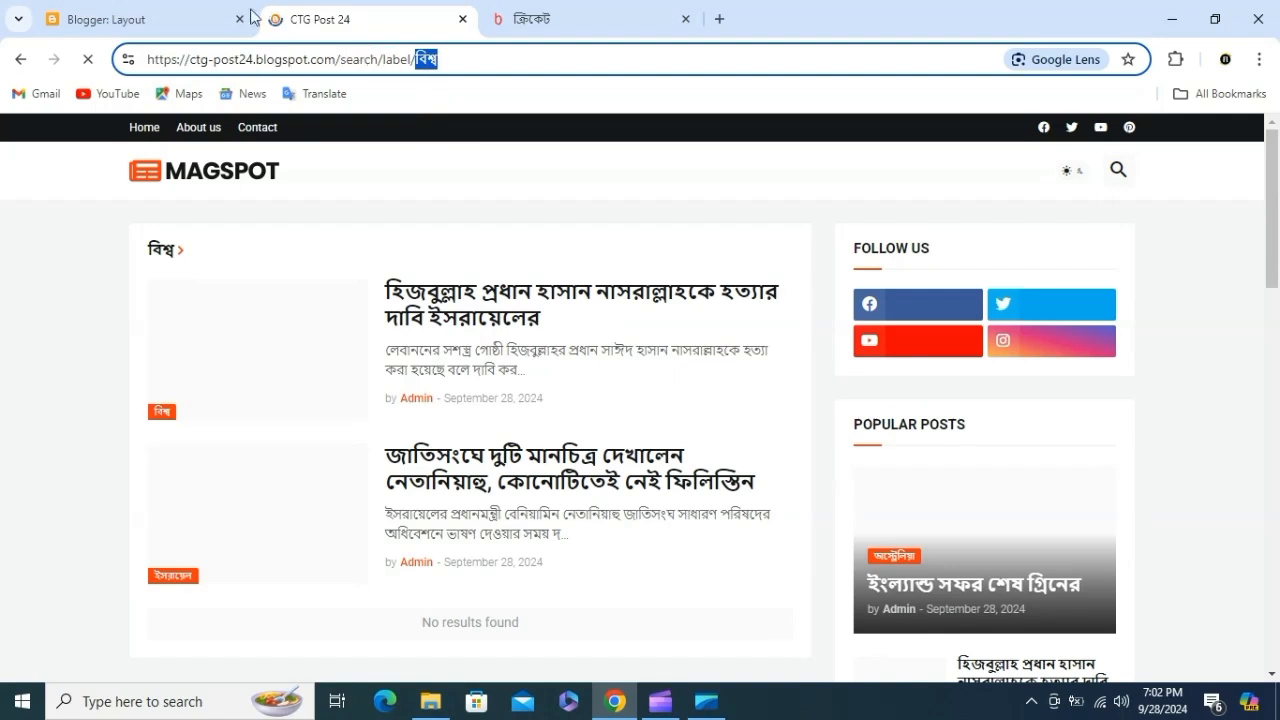
pyautogui.click(175, 19)
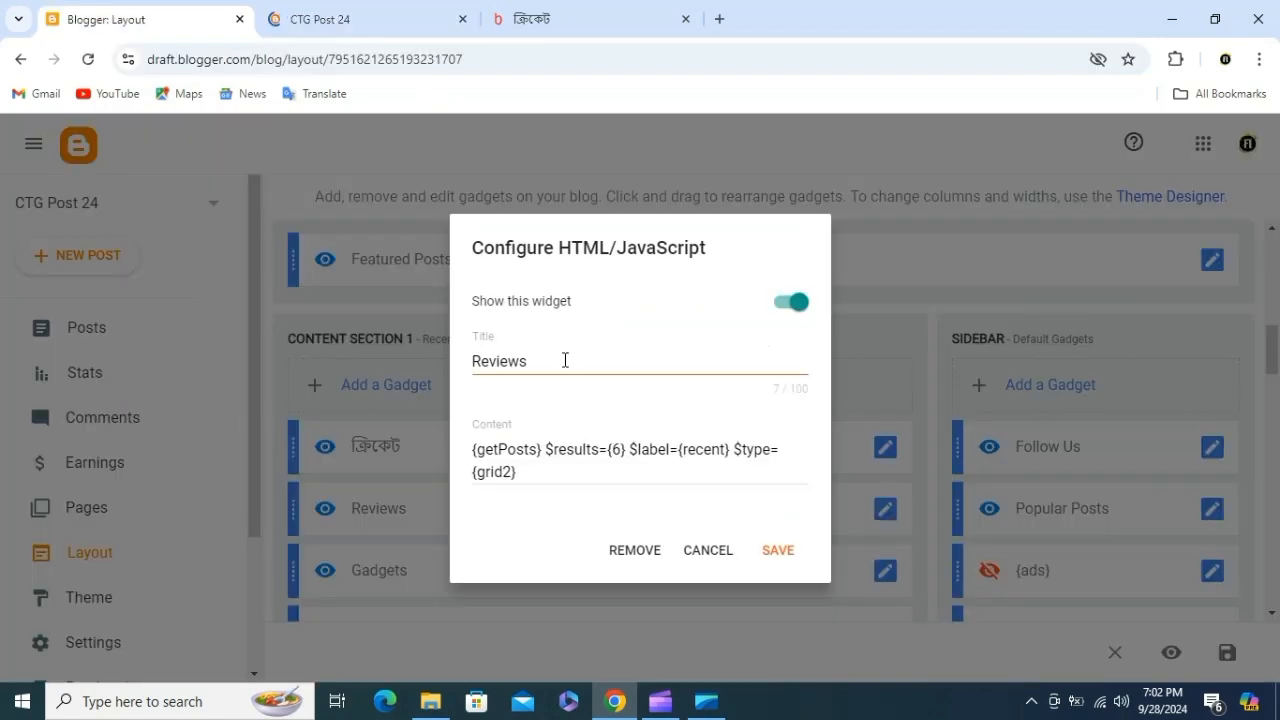
# Step: Retitle the Reviews widget as বিশ্ব, replace its recent label with বিশ্ব in the content code, and save the widget
pyautogui.moveTo(565, 360); pyautogui.dragTo(475, 397)
pyautogui.write('বিশ্ব')
pyautogui.doubleClick(703, 451)
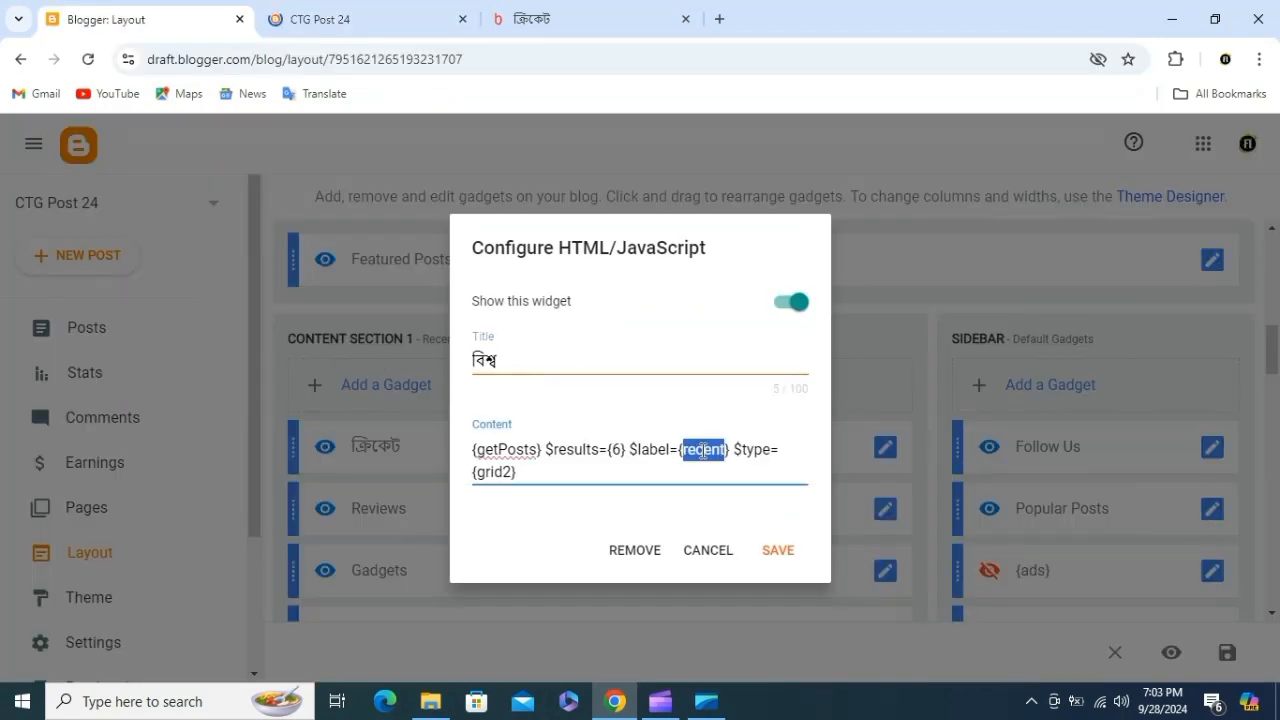
pyautogui.write('বিশ্ব')
pyautogui.click(777, 547)
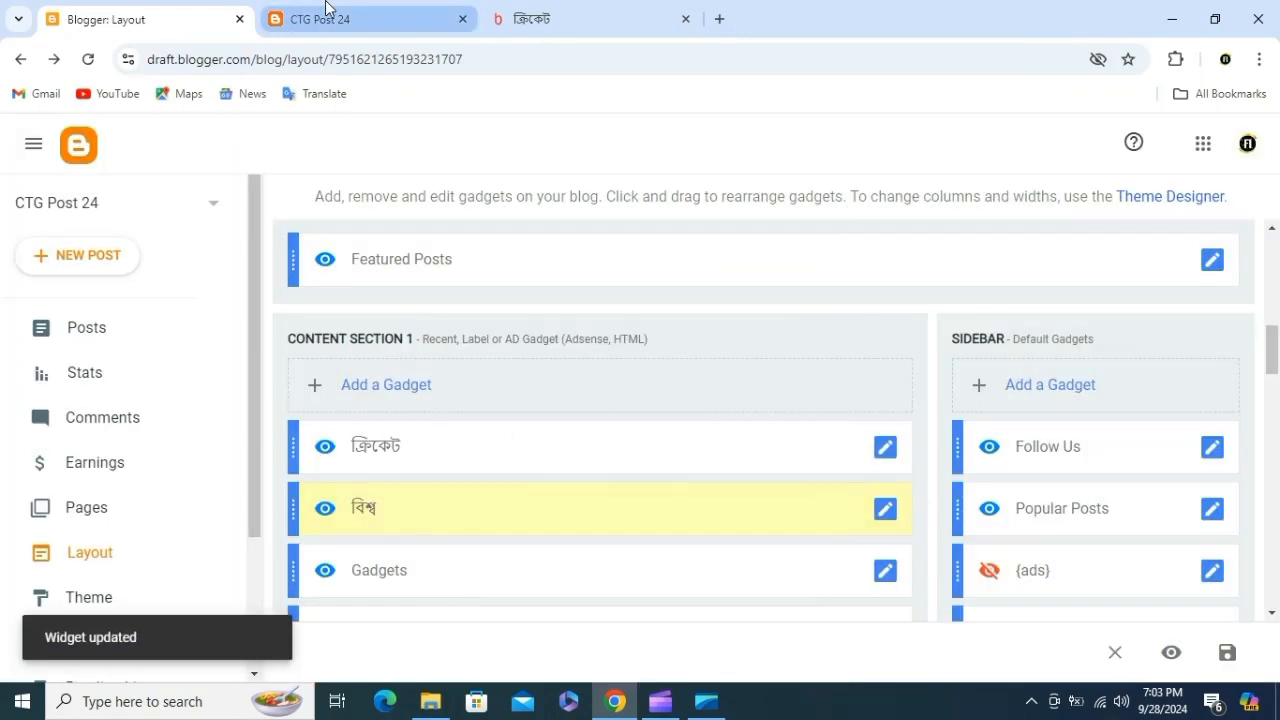
# Step: Load the live blog's home page and check the retitled বিশ্ব section below the ক্রিকেট section
pyautogui.click(318, 18)
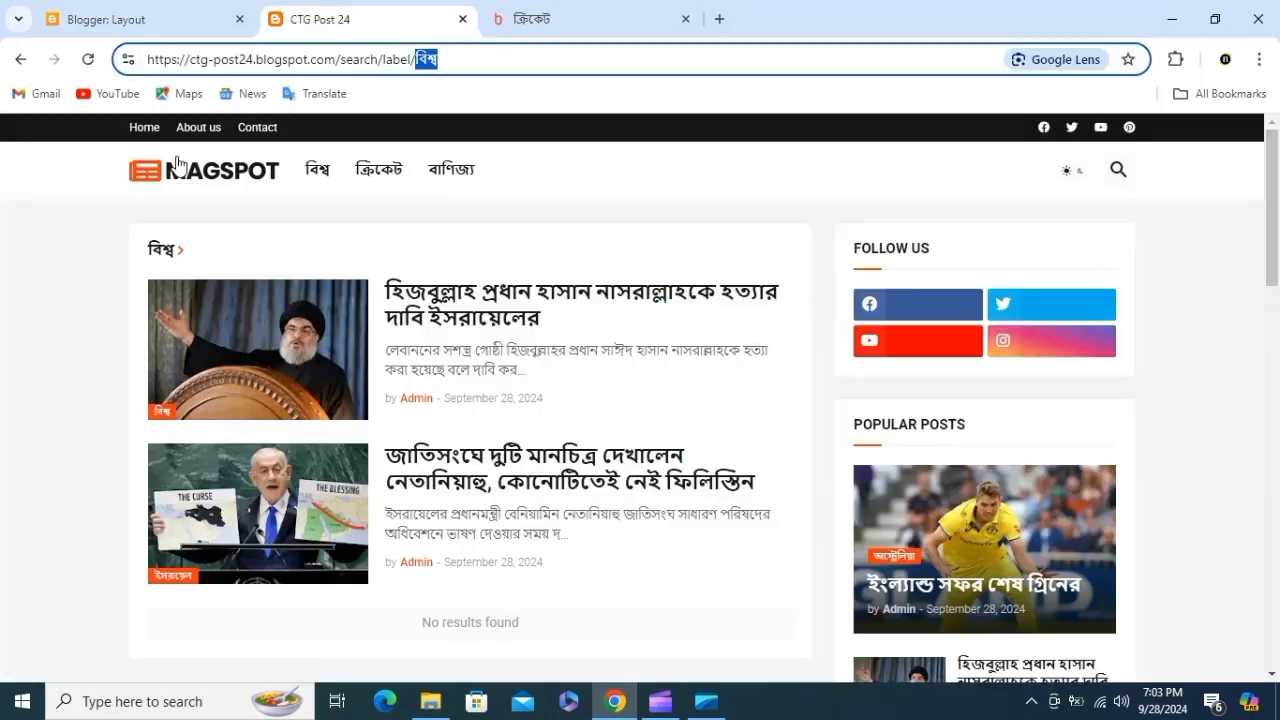
pyautogui.press('Return')
pyautogui.click(233, 160)
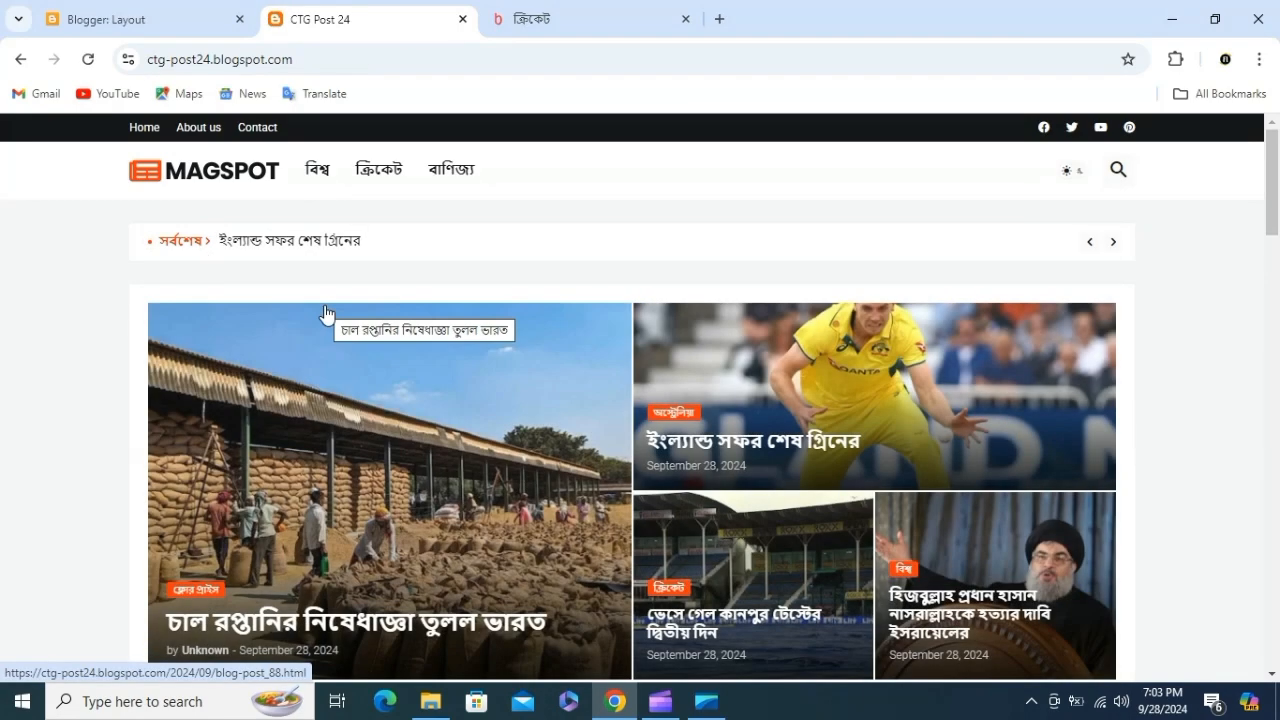
pyautogui.scroll(-3, 358, 410)
pyautogui.scroll(-3, 358, 413)
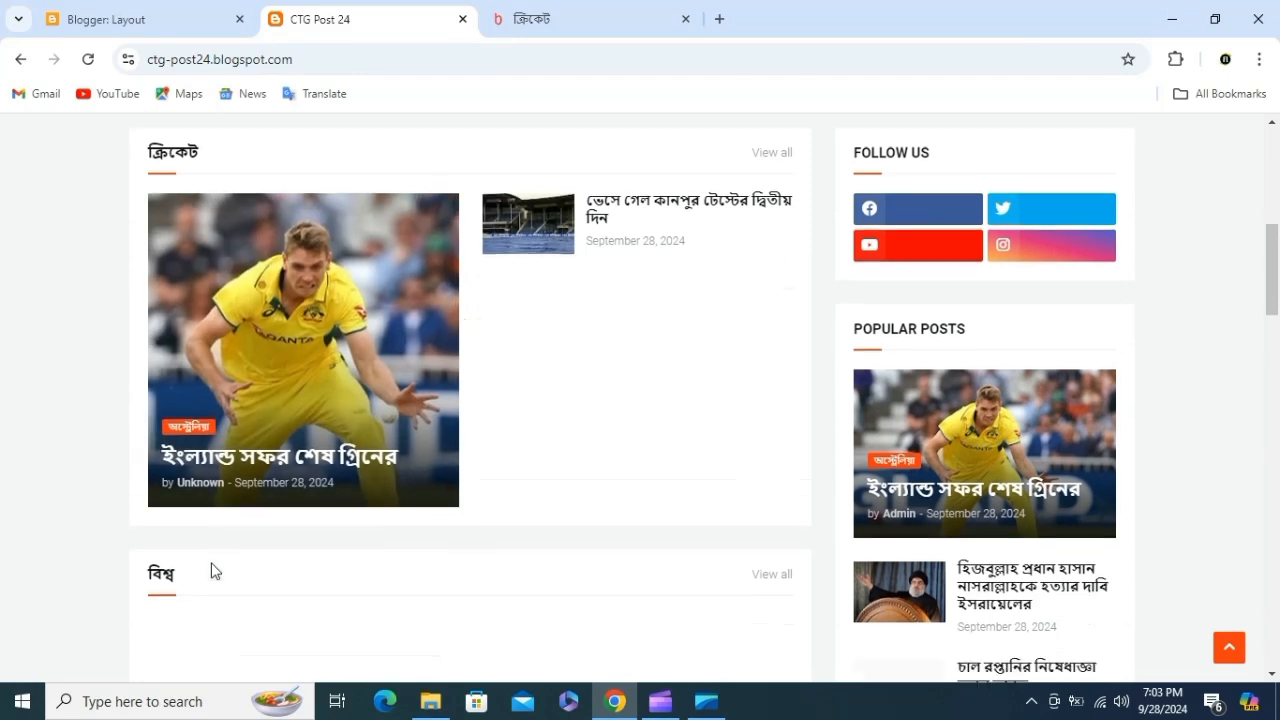
pyautogui.scroll(-2, 220, 432)
pyautogui.scroll(-3, 300, 440)
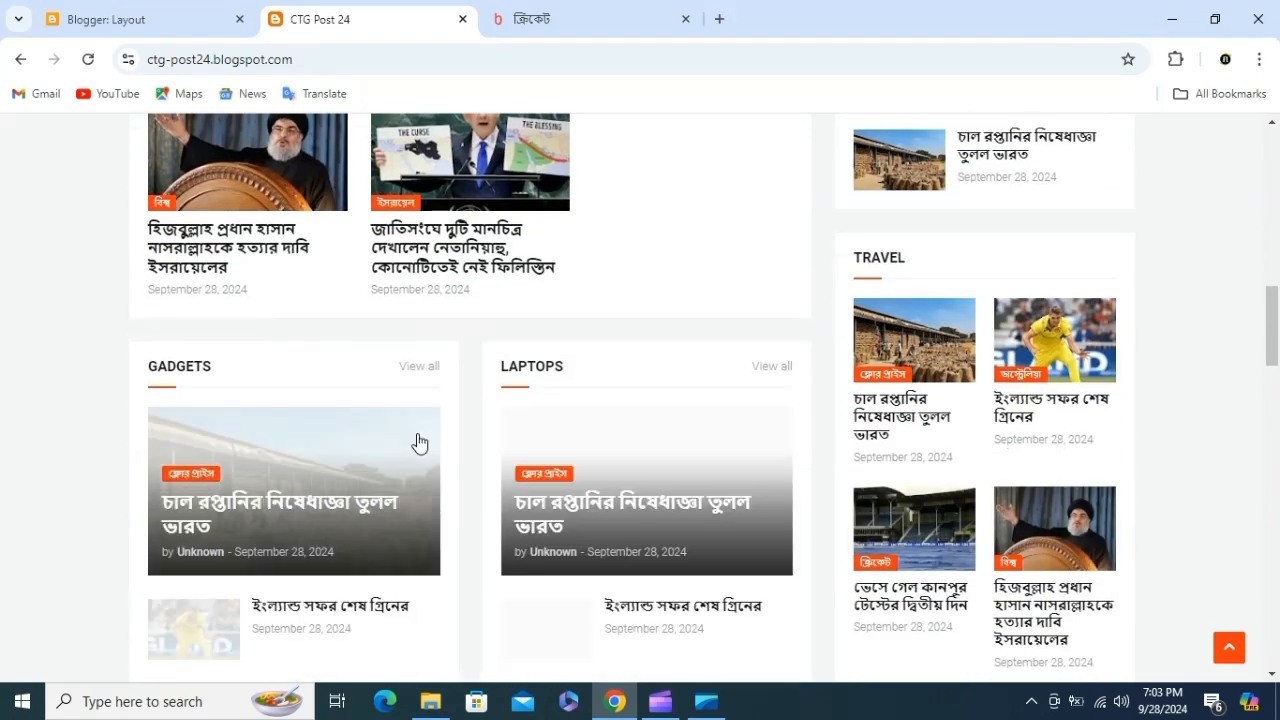
# Step: Compare the remaining Content Section 1 and sidebar widgets in the layout with the matching sections on the live home page
pyautogui.click(125, 18)
pyautogui.scroll(-2, 563, 514)
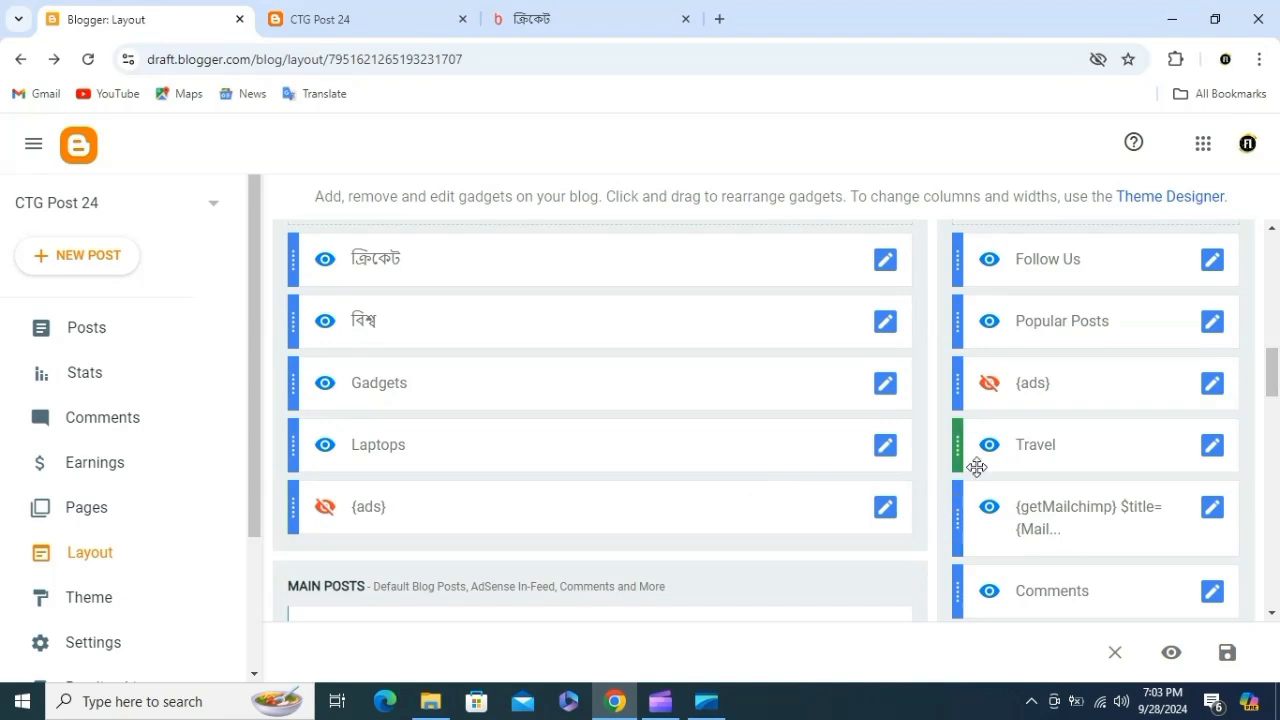
pyautogui.scroll(-2, 886, 457)
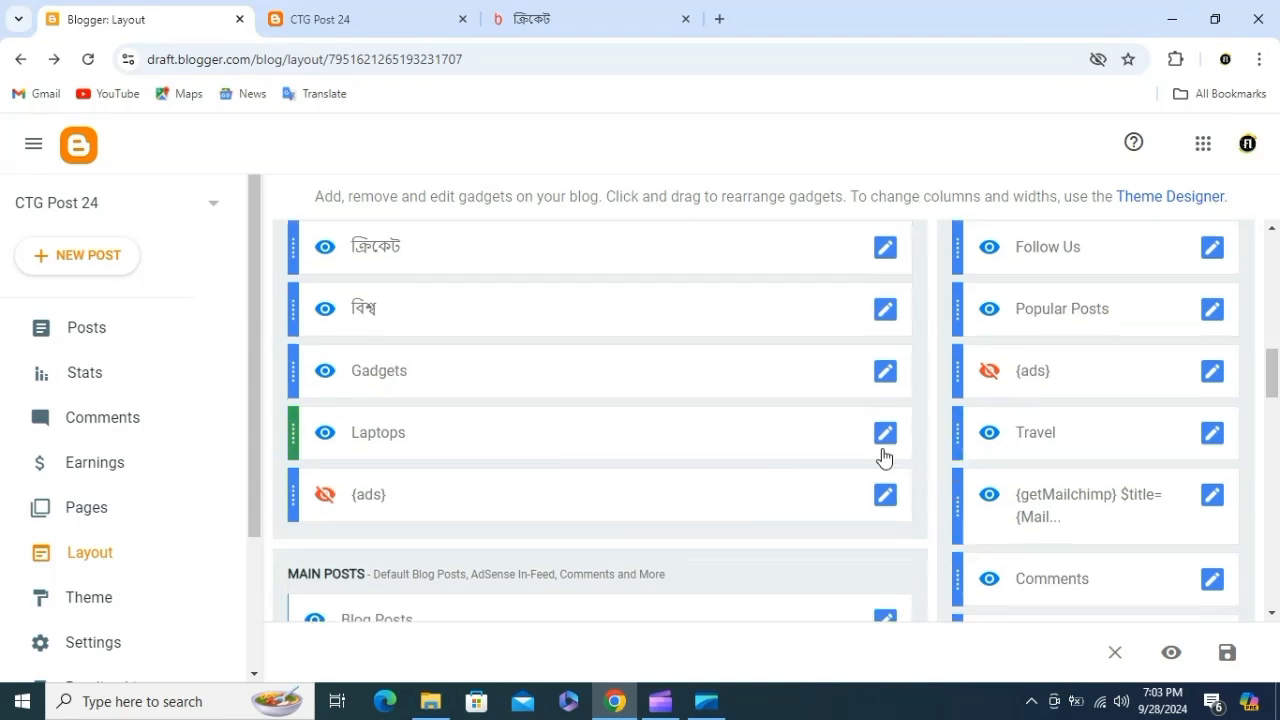
pyautogui.scroll(1, 418, 292)
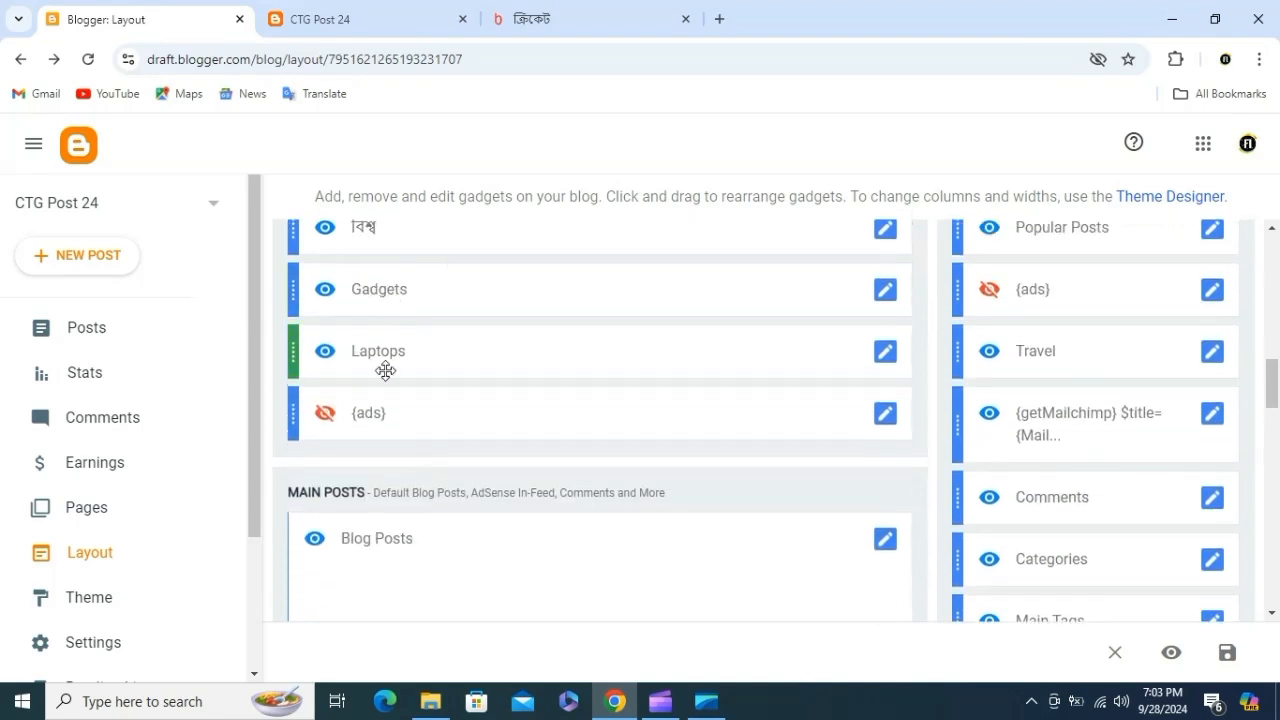
pyautogui.click(380, 22)
pyautogui.scroll(-3, 491, 429)
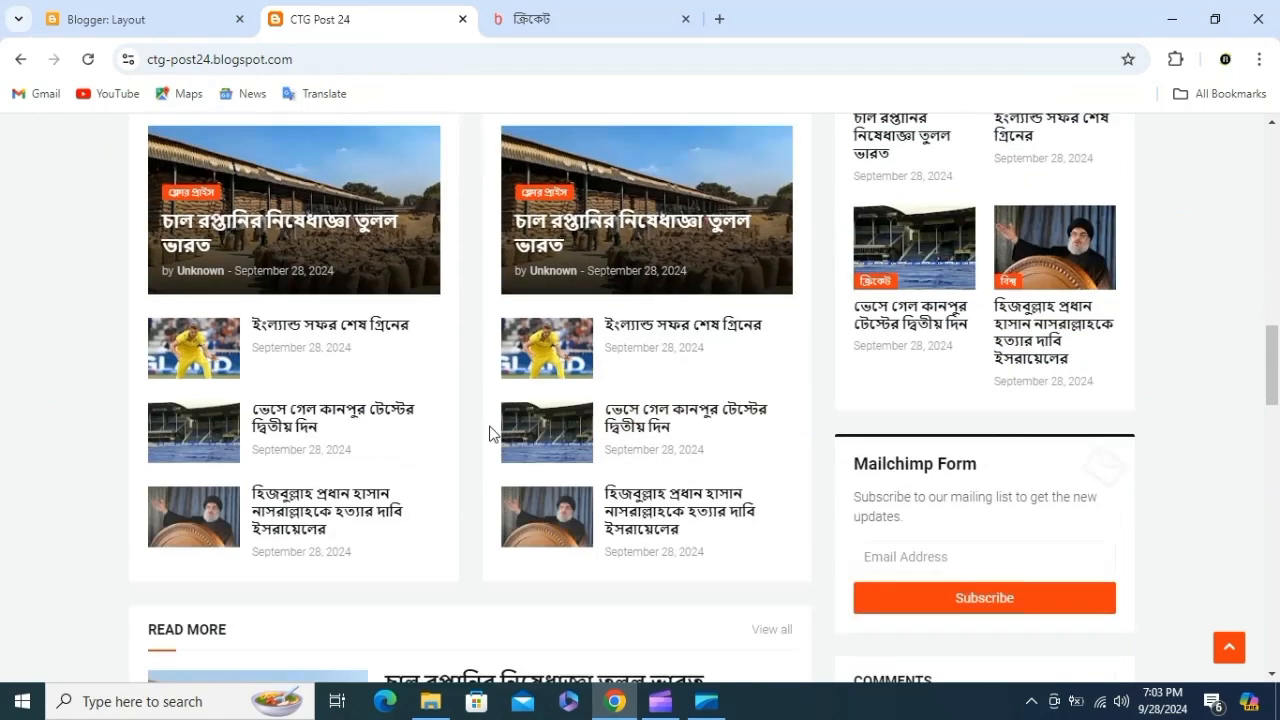
# Step: Compare the Blog Posts gadget's settings with the Read More section on the live blog, closing them without changes
pyautogui.scroll(-5, 518, 476)
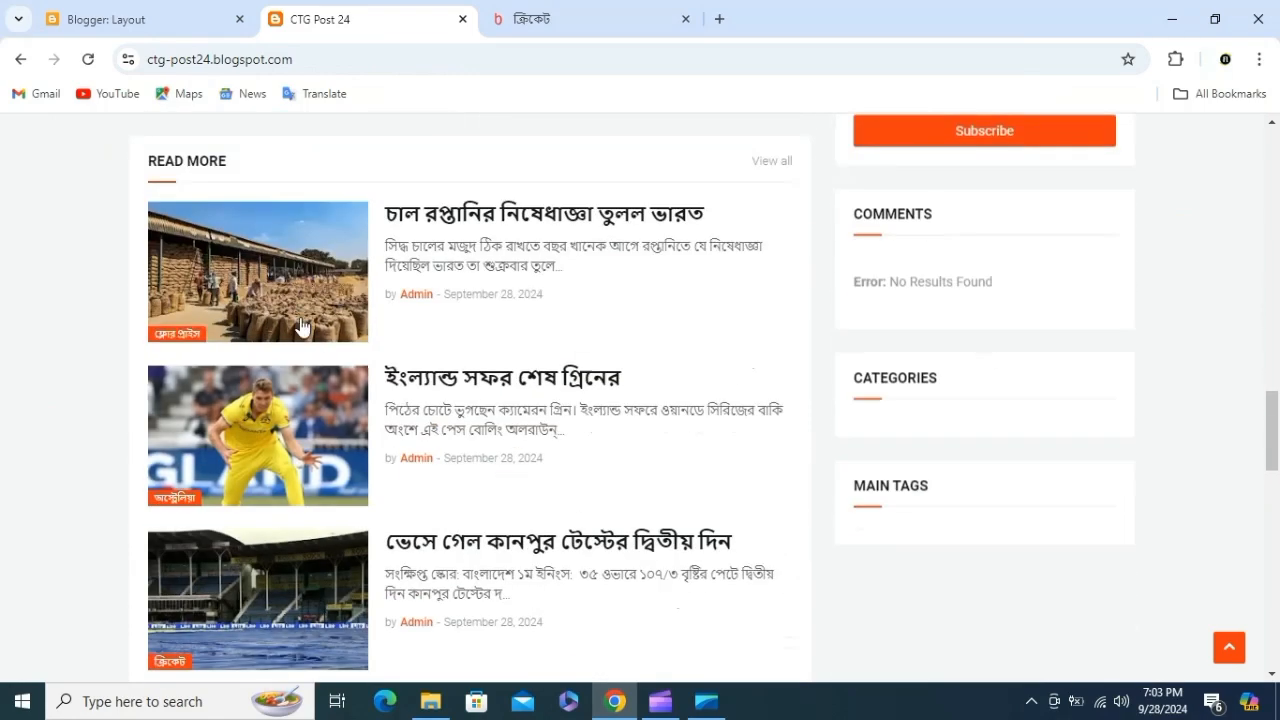
pyautogui.click(150, 19)
pyautogui.click(886, 540)
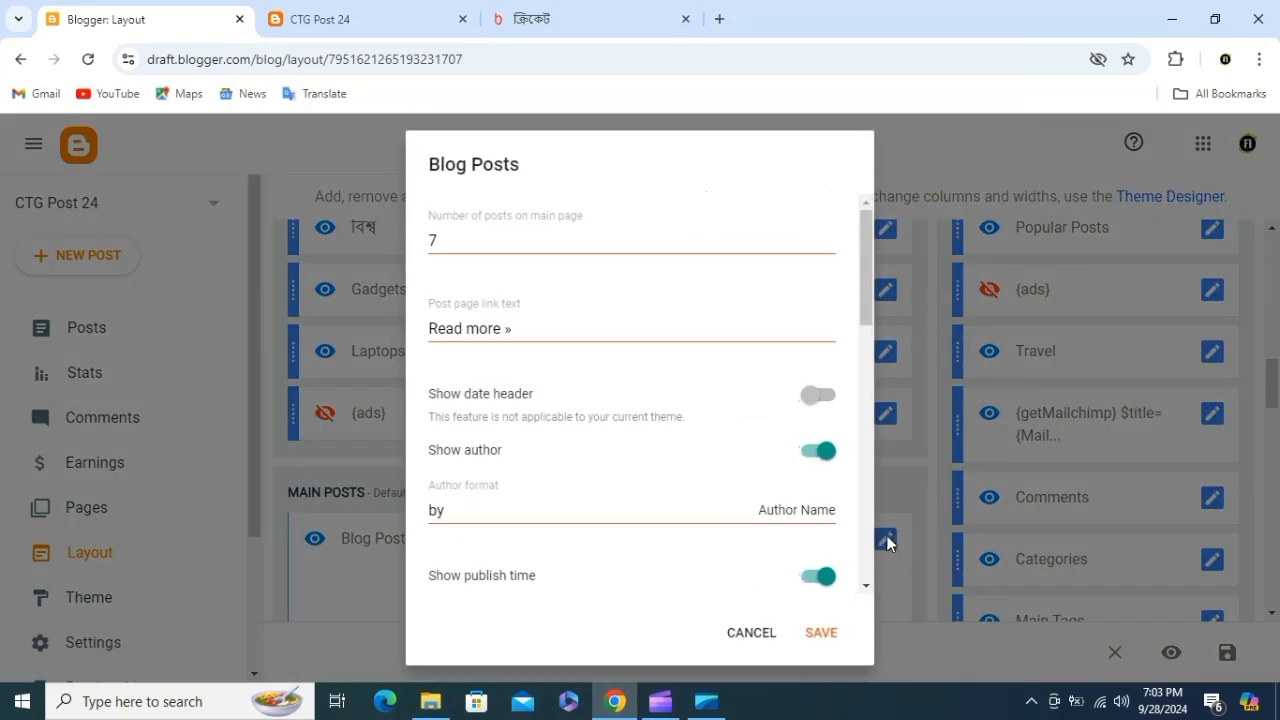
pyautogui.click(316, 22)
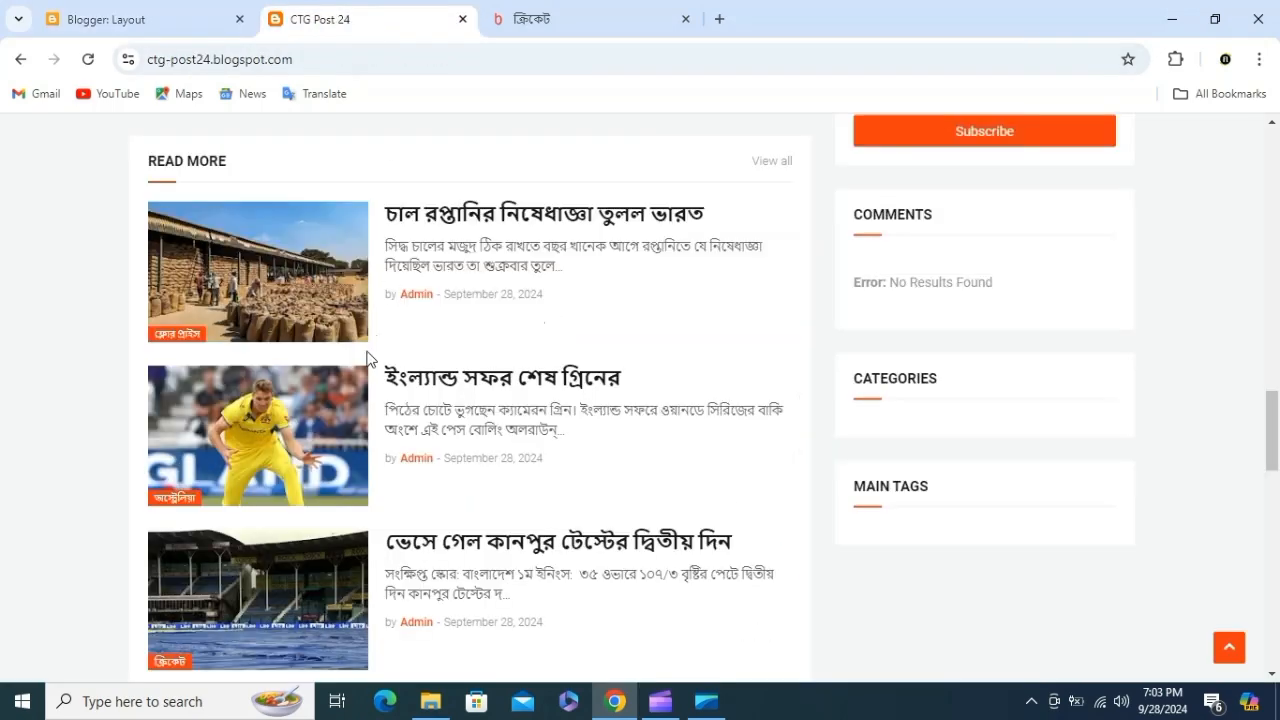
pyautogui.click(176, 10)
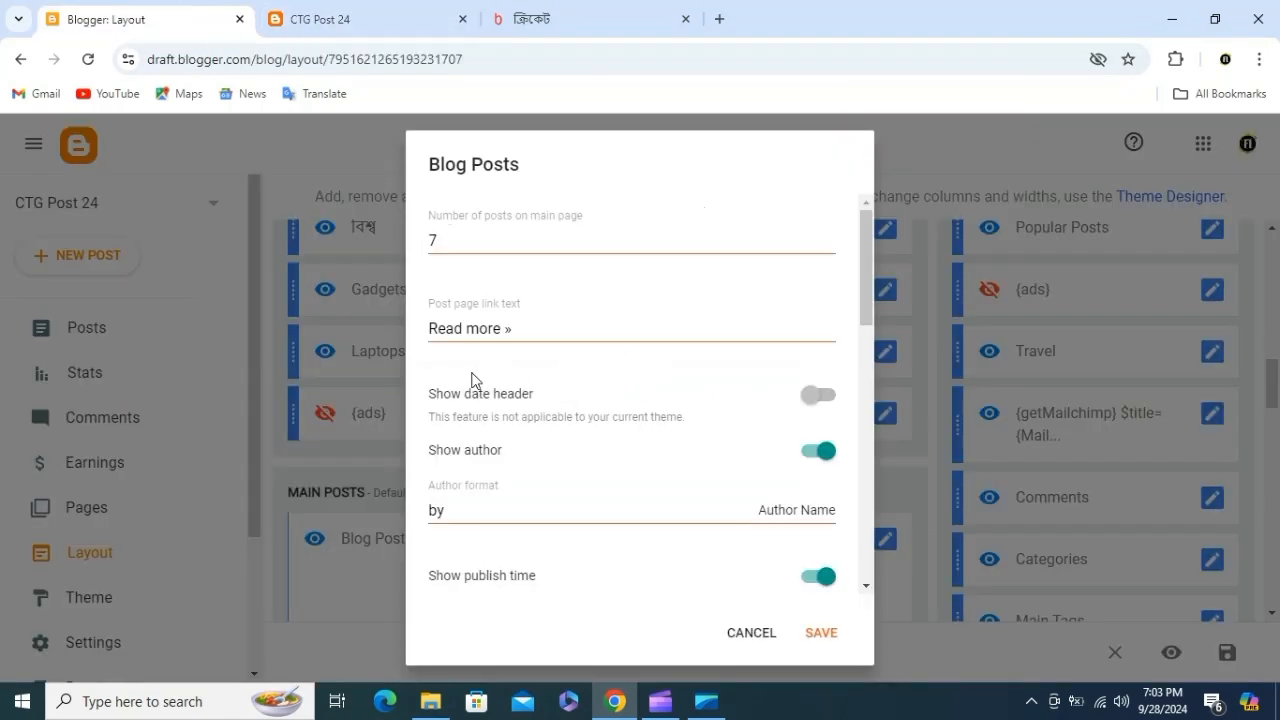
pyautogui.click(740, 635)
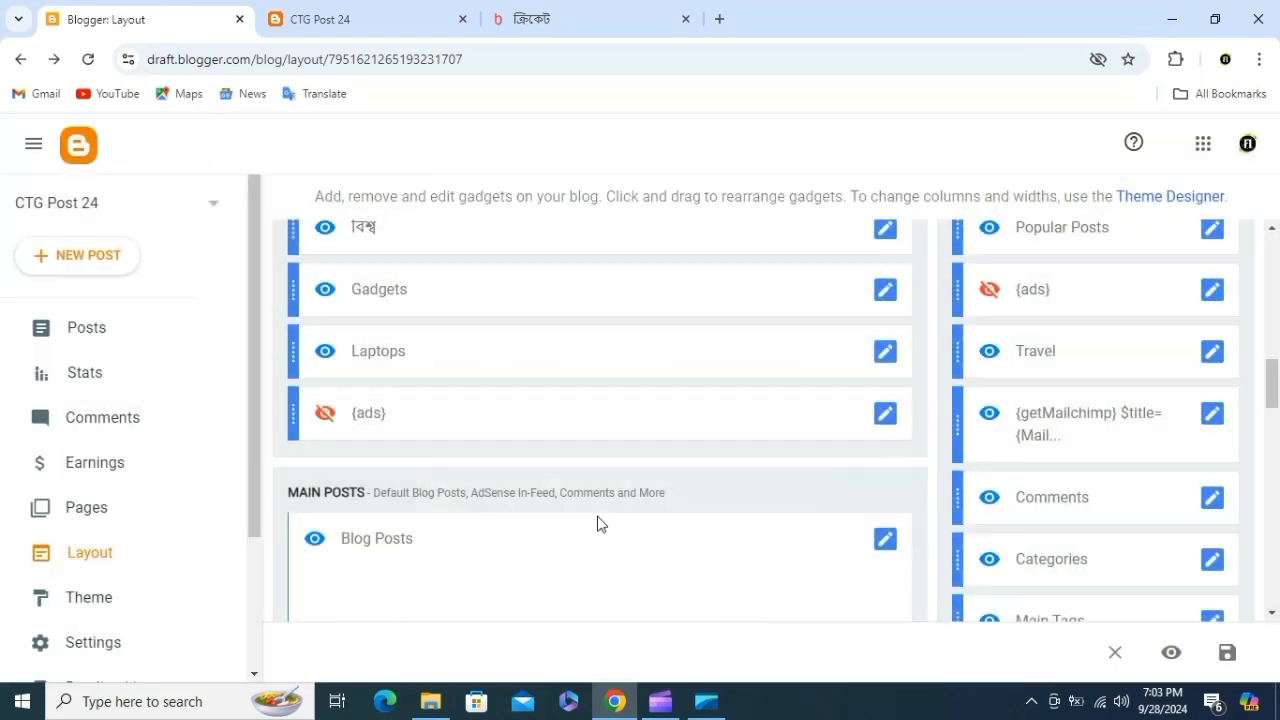
# Step: Check the Videos section on the live blog and inspect the Videos gadget's settings in Content Section 2, leaving them unchanged
pyautogui.scroll(-4, 600, 523)
pyautogui.scroll(-2, 788, 460)
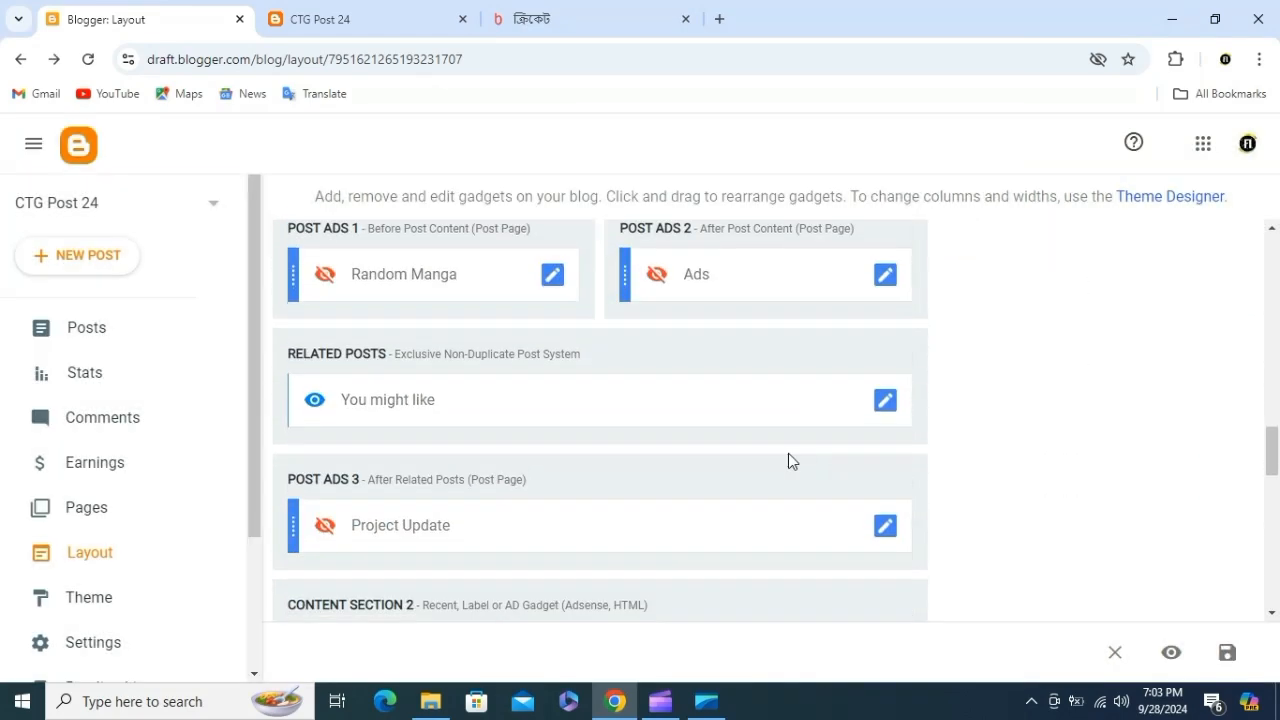
pyautogui.scroll(-5, 798, 432)
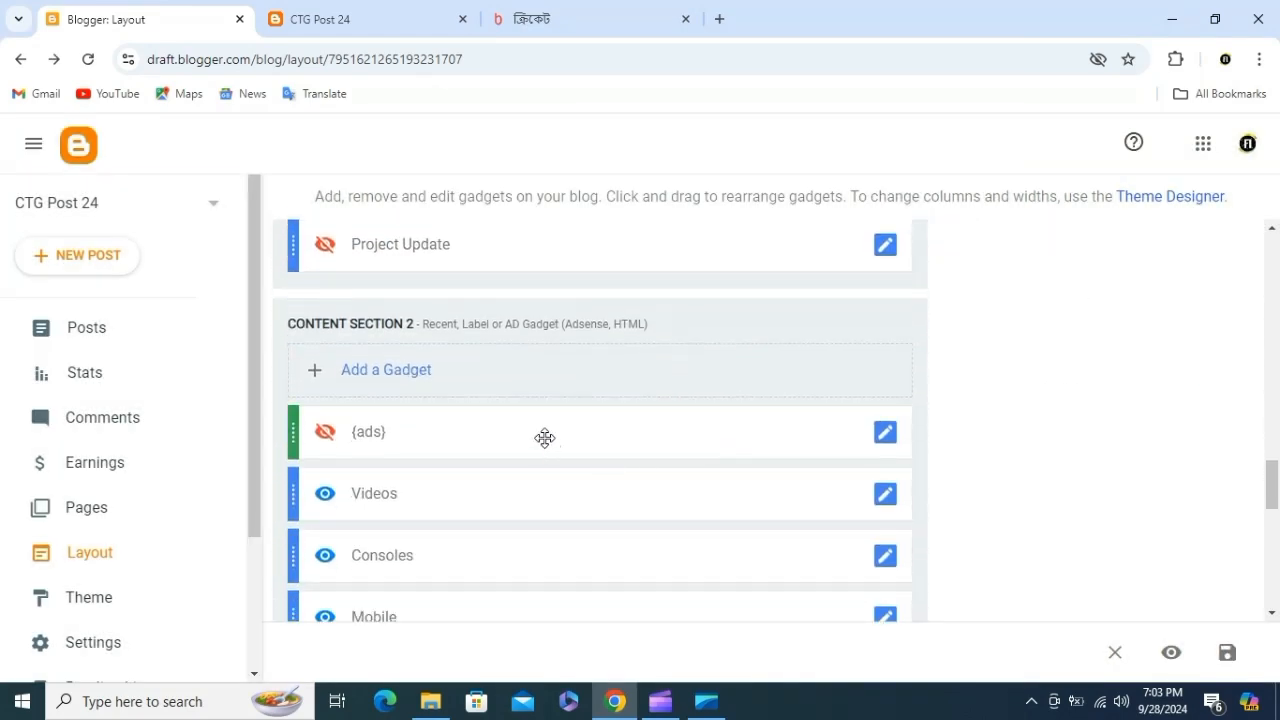
pyautogui.click(343, 19)
pyautogui.scroll(-8, 446, 456)
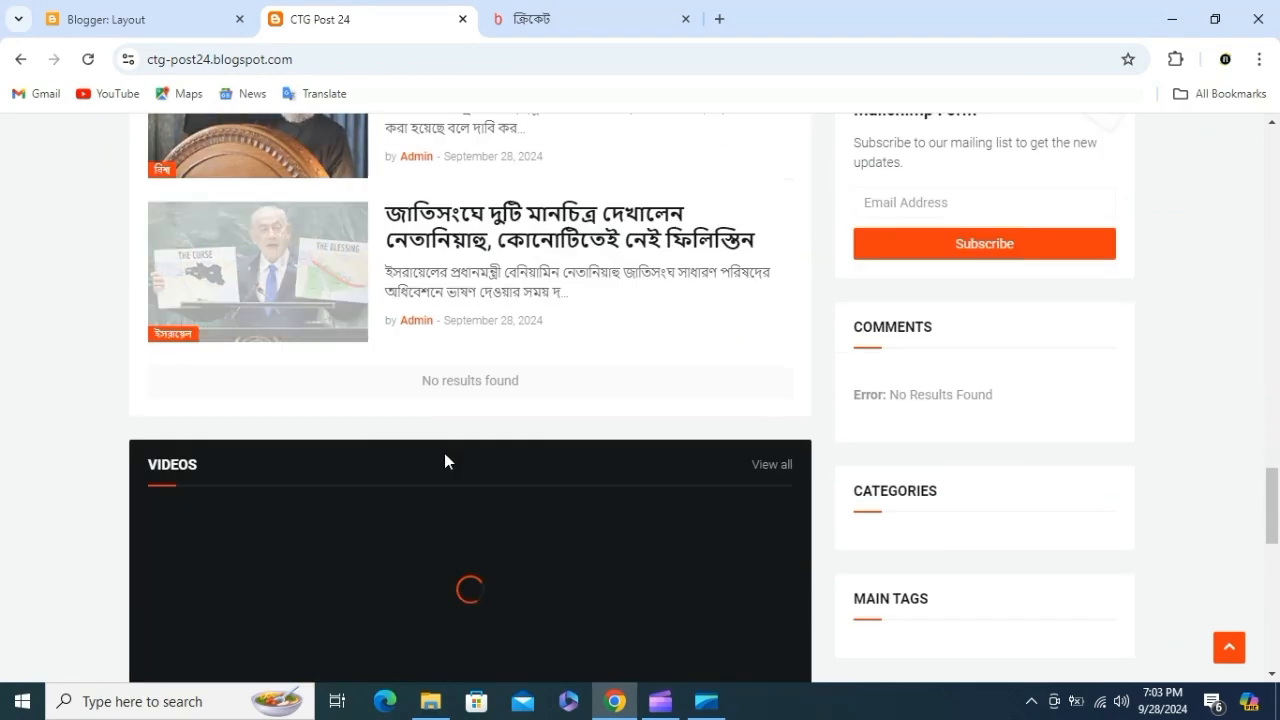
pyautogui.scroll(1, 443, 453)
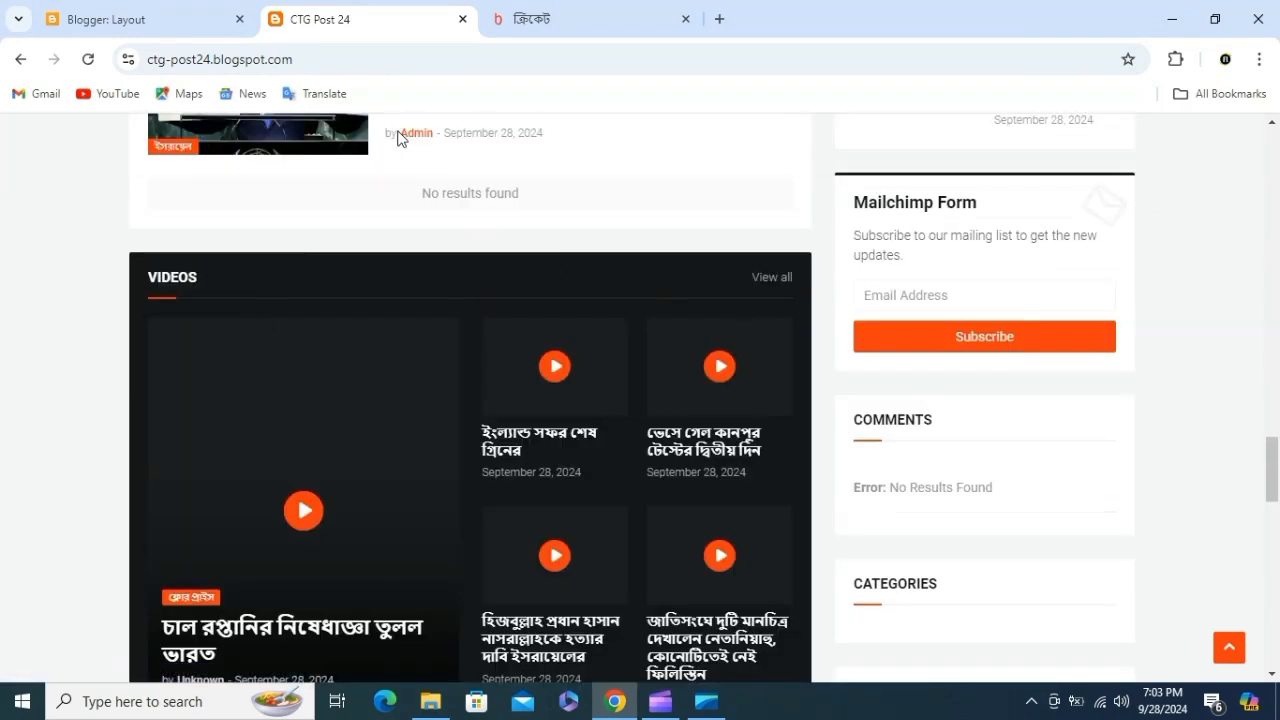
pyautogui.click(206, 12)
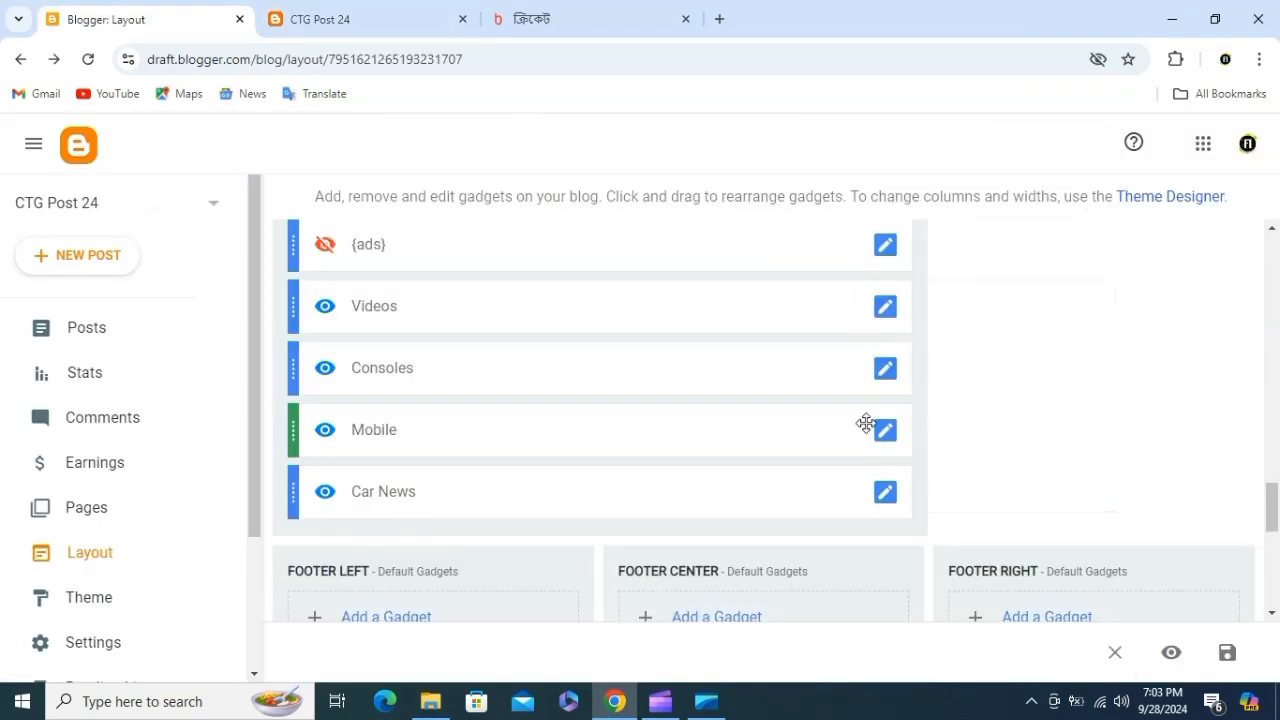
pyautogui.click(886, 310)
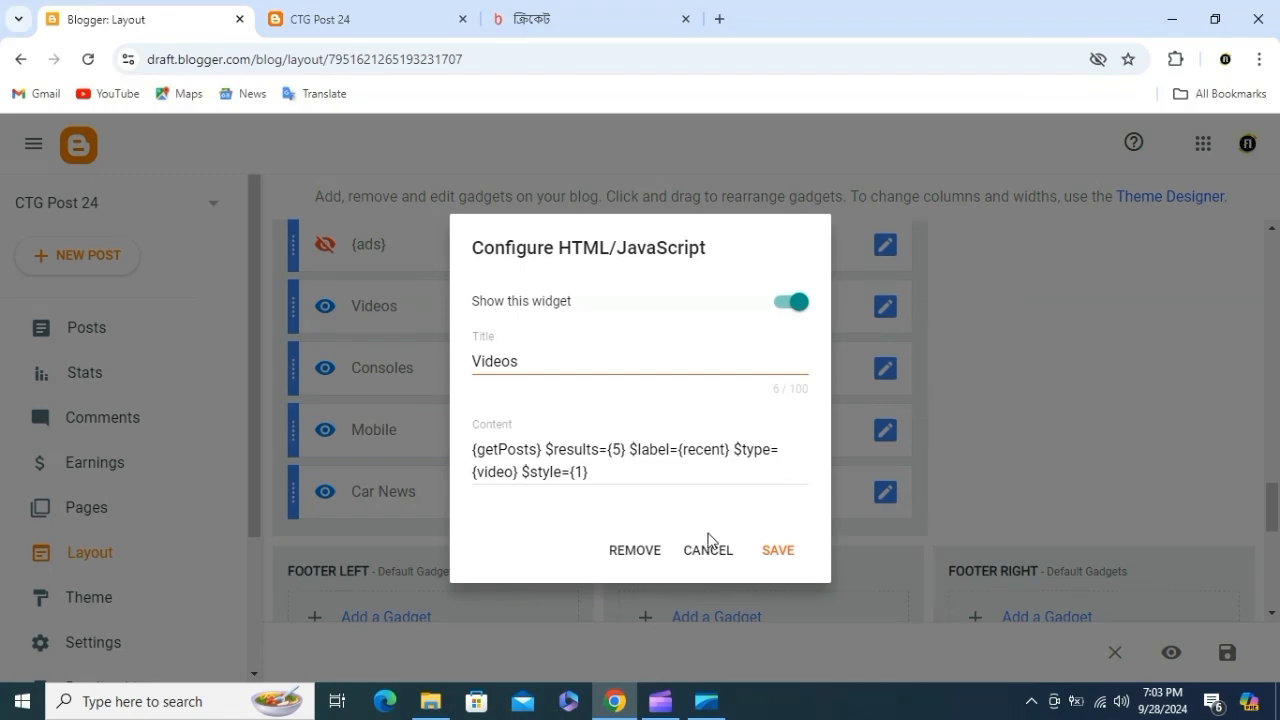
pyautogui.click(710, 549)
# Step: Compare the Consoles, Mobile and Car News gadgets in the layout with their sections on the live blog
pyautogui.scroll(-2, 620, 465)
pyautogui.scroll(1, 600, 440)
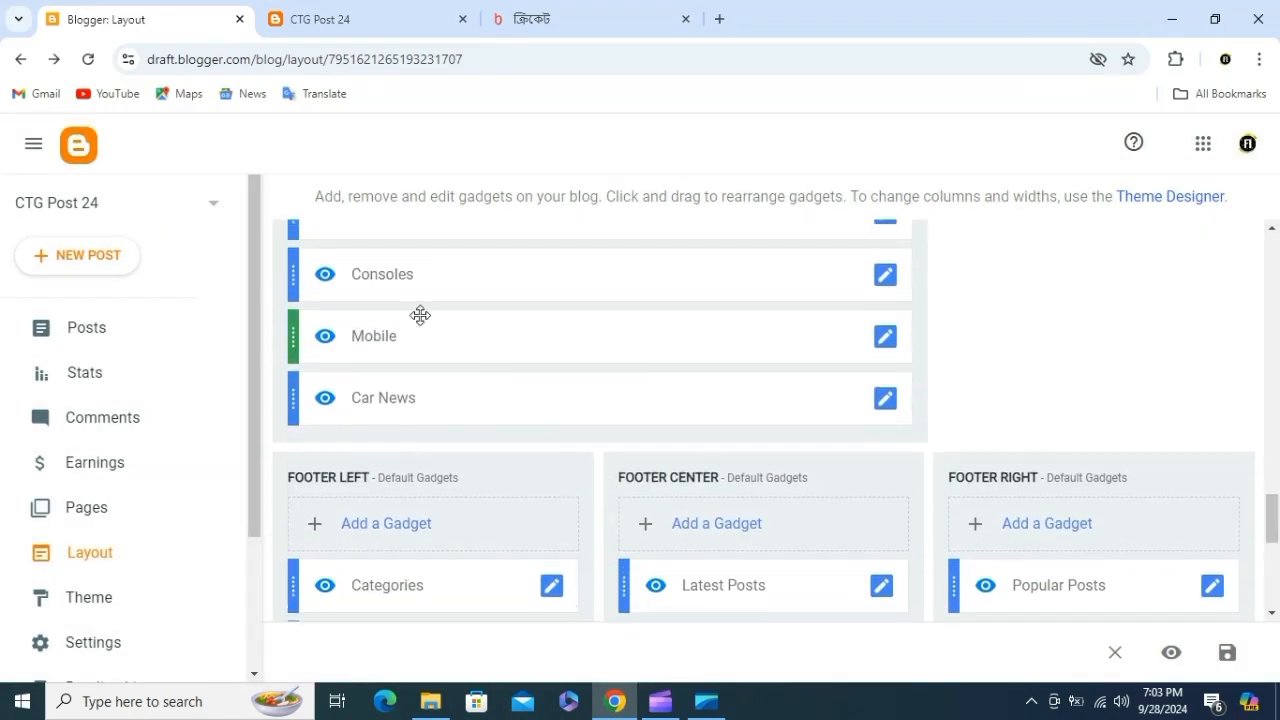
pyautogui.click(330, 19)
pyautogui.scroll(-3, 441, 487)
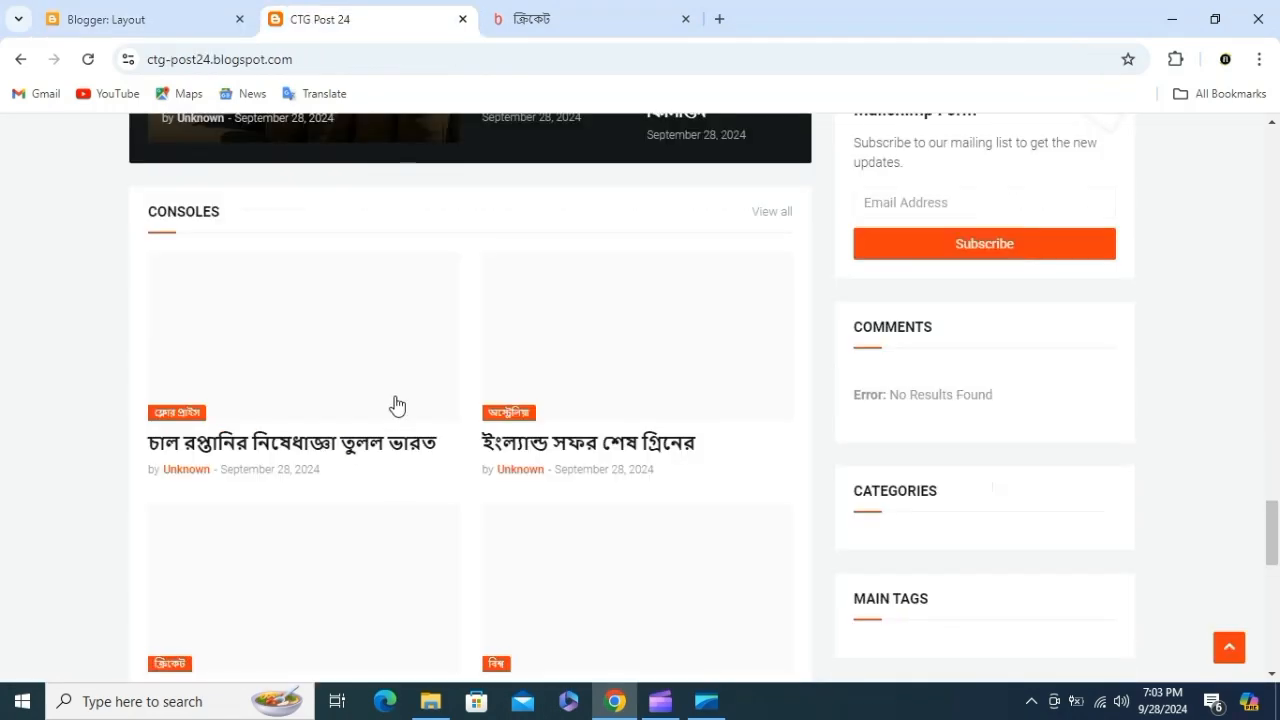
pyautogui.scroll(-8, 396, 405)
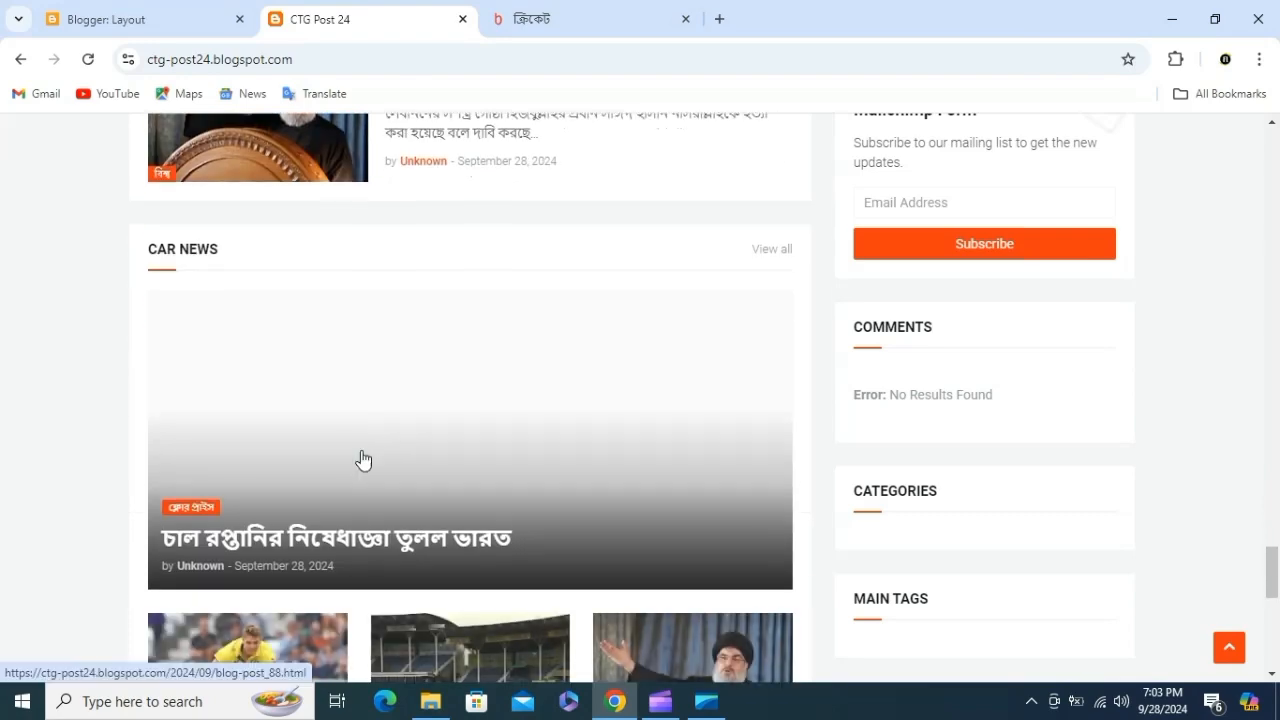
pyautogui.click(189, 17)
pyautogui.scroll(3, 446, 483)
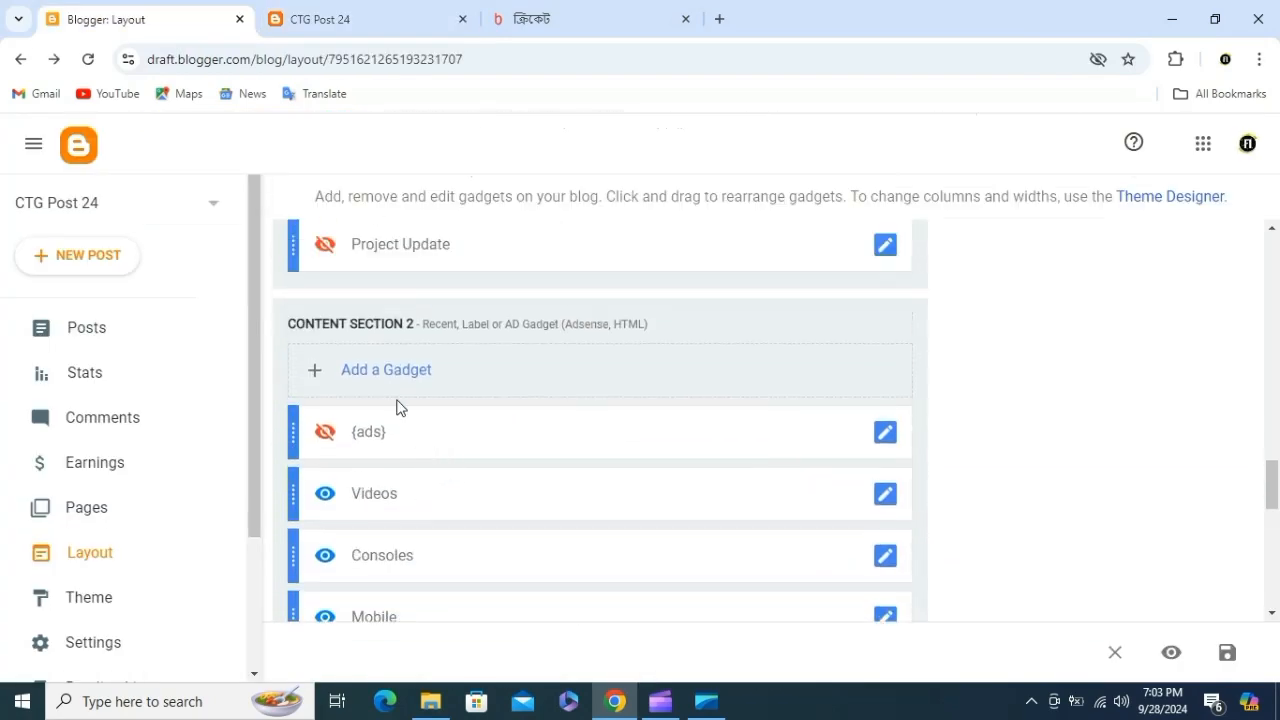
pyautogui.scroll(-5, 471, 440)
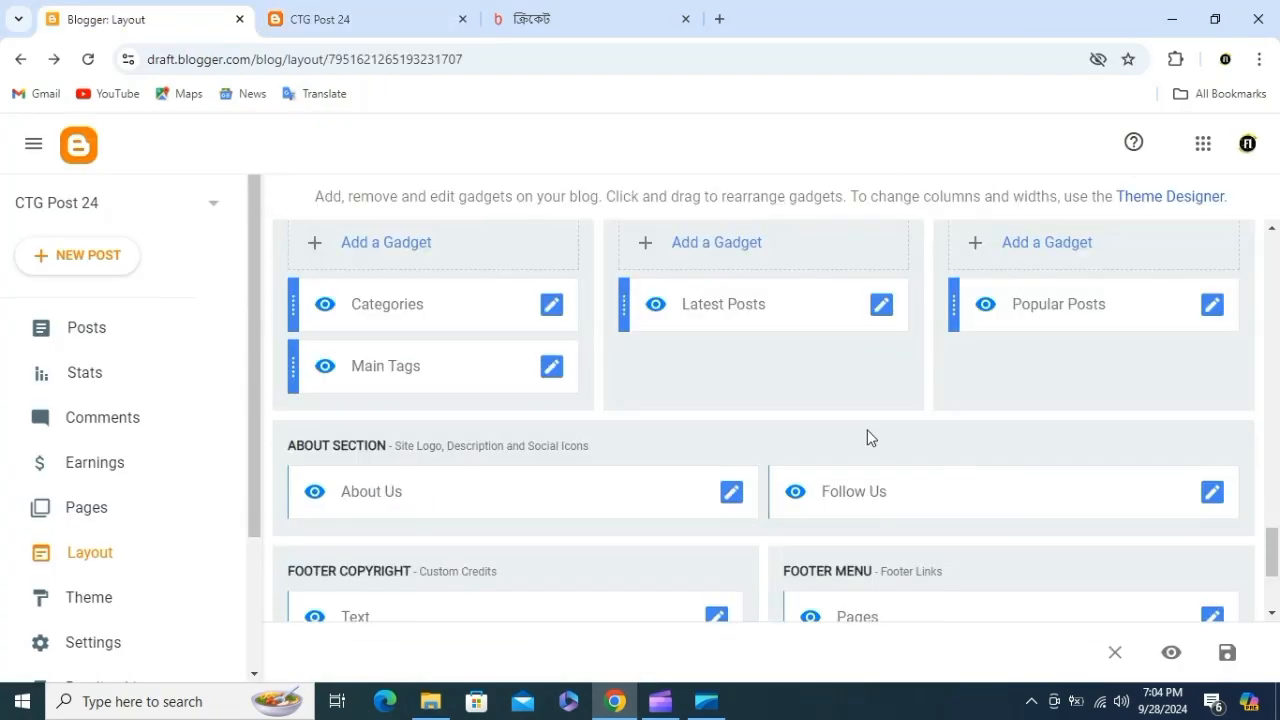
pyautogui.click(712, 695)
pyautogui.click(758, 628)
# Step: Inspect the sidebar's Follow Us link list and its facebook entry against the live blog, closing the settings without changes
pyautogui.scroll(1, 538, 350)
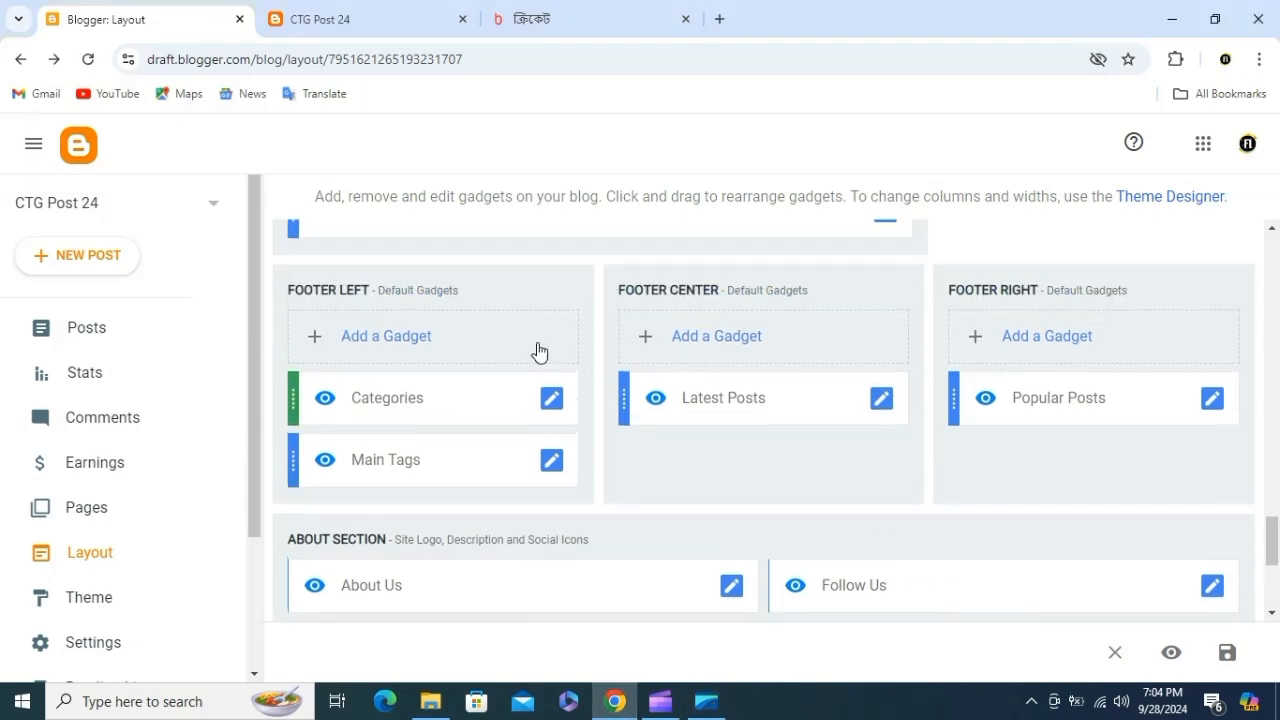
pyautogui.scroll(-1, 540, 353)
pyautogui.scroll(5, 547, 367)
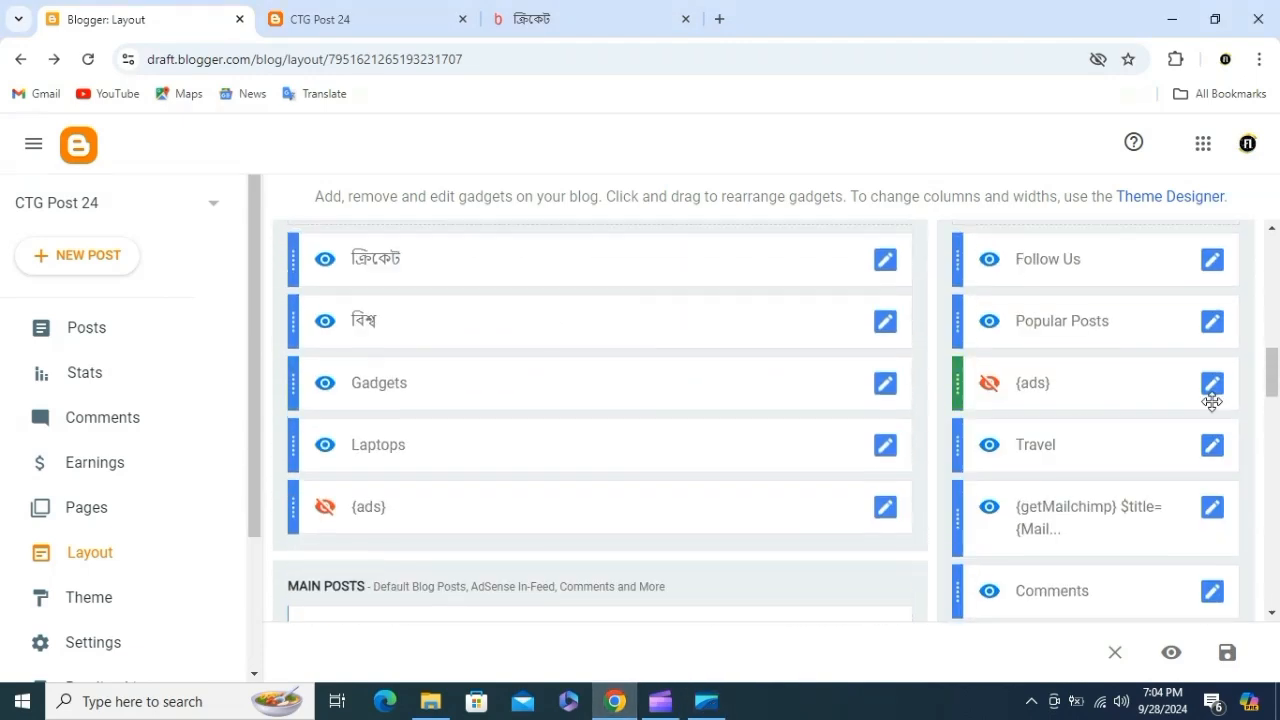
pyautogui.scroll(2, 1129, 400)
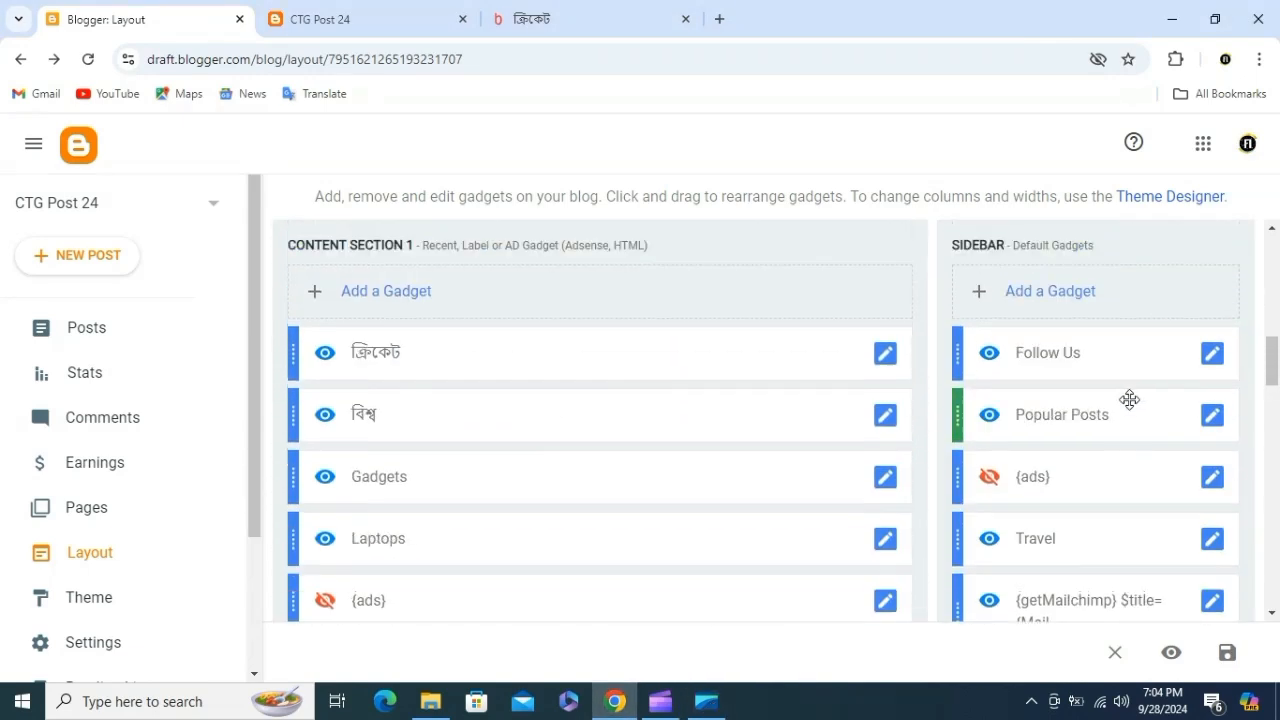
pyautogui.click(1212, 356)
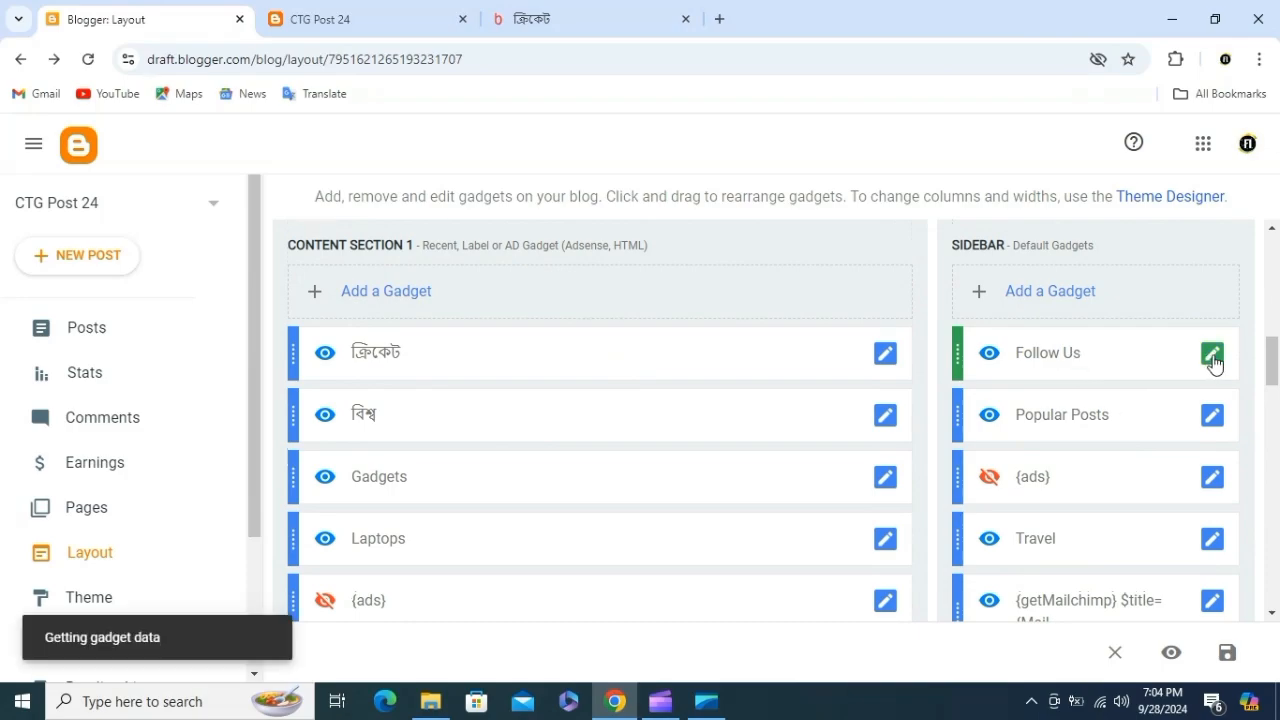
pyautogui.click(420, 18)
pyautogui.scroll(10, 1062, 450)
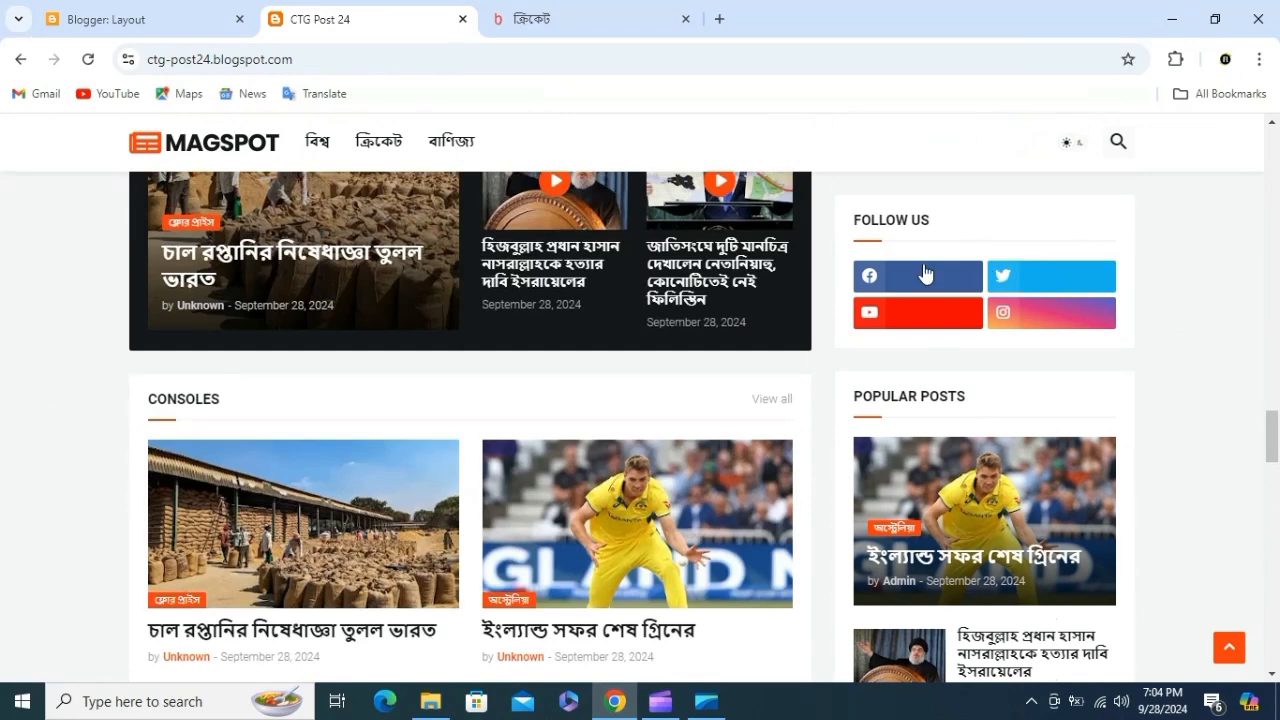
pyautogui.click(168, 8)
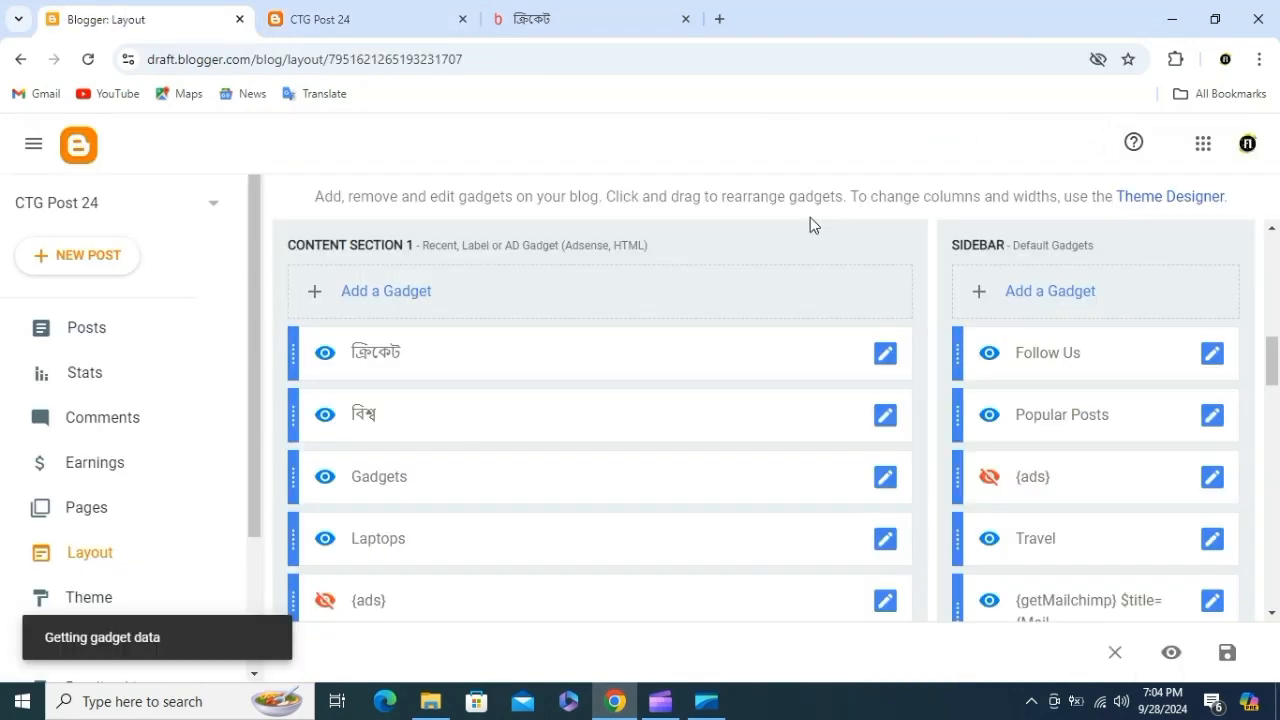
pyautogui.scroll(-5, 651, 467)
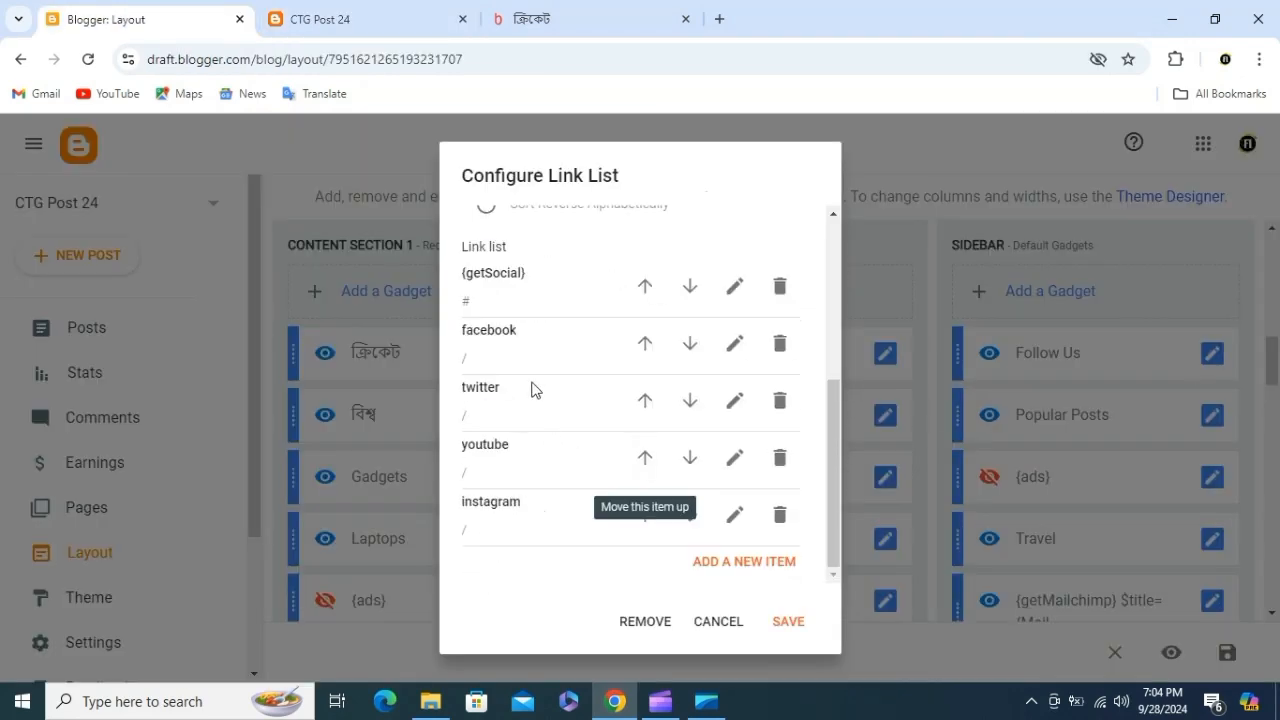
pyautogui.click(734, 343)
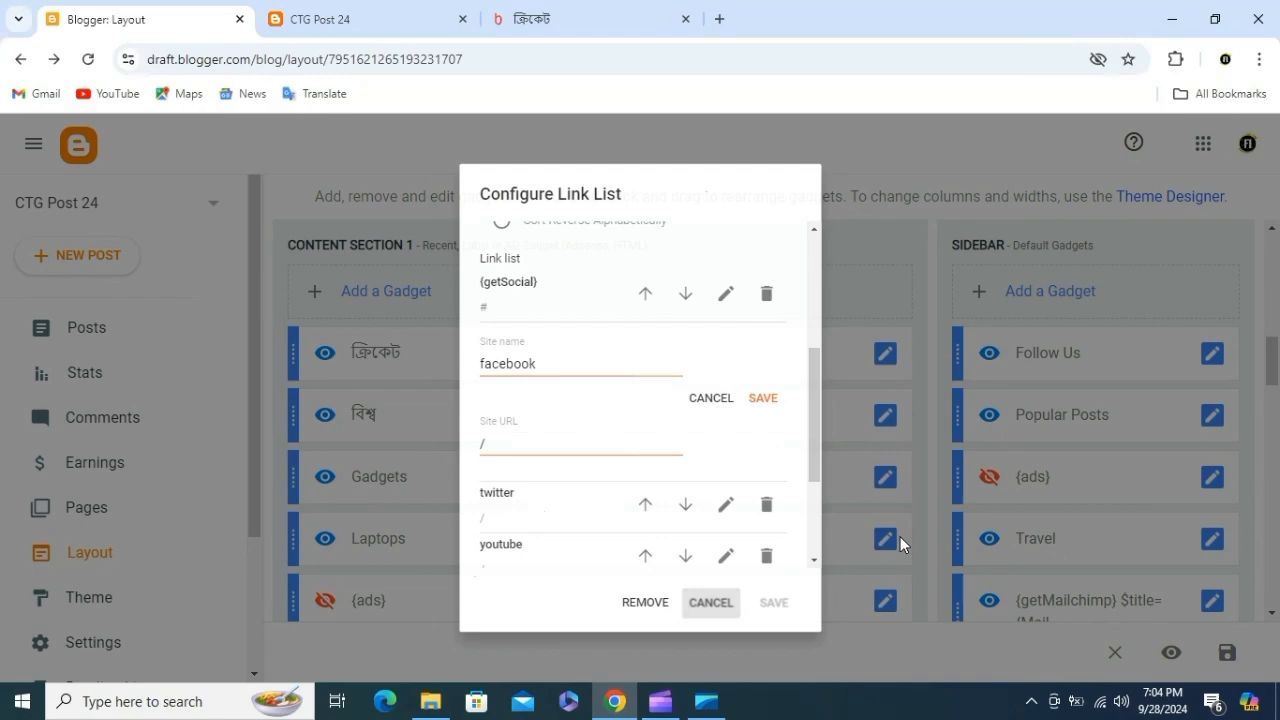
pyautogui.click(900, 536)
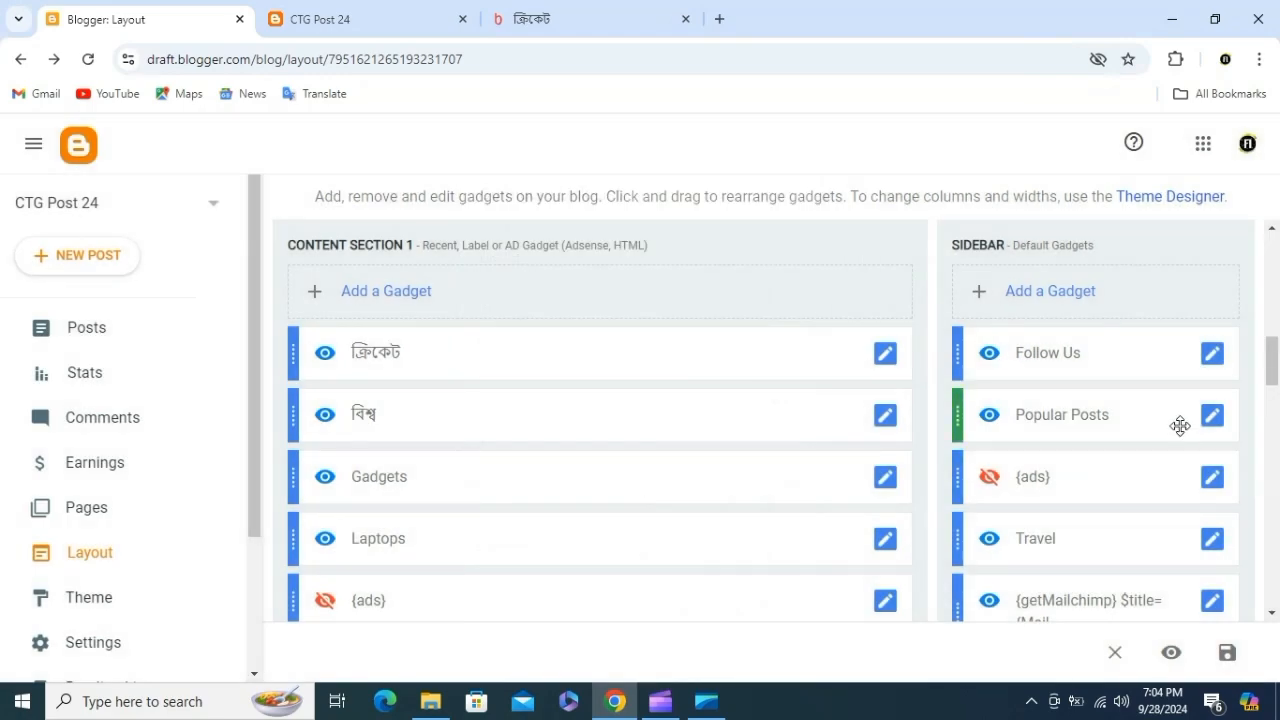
# Step: Check the sidebar's Popular Posts and Travel sections on the live blog and view the Travel gadget's settings without changing them
pyautogui.scroll(-1, 1208, 440)
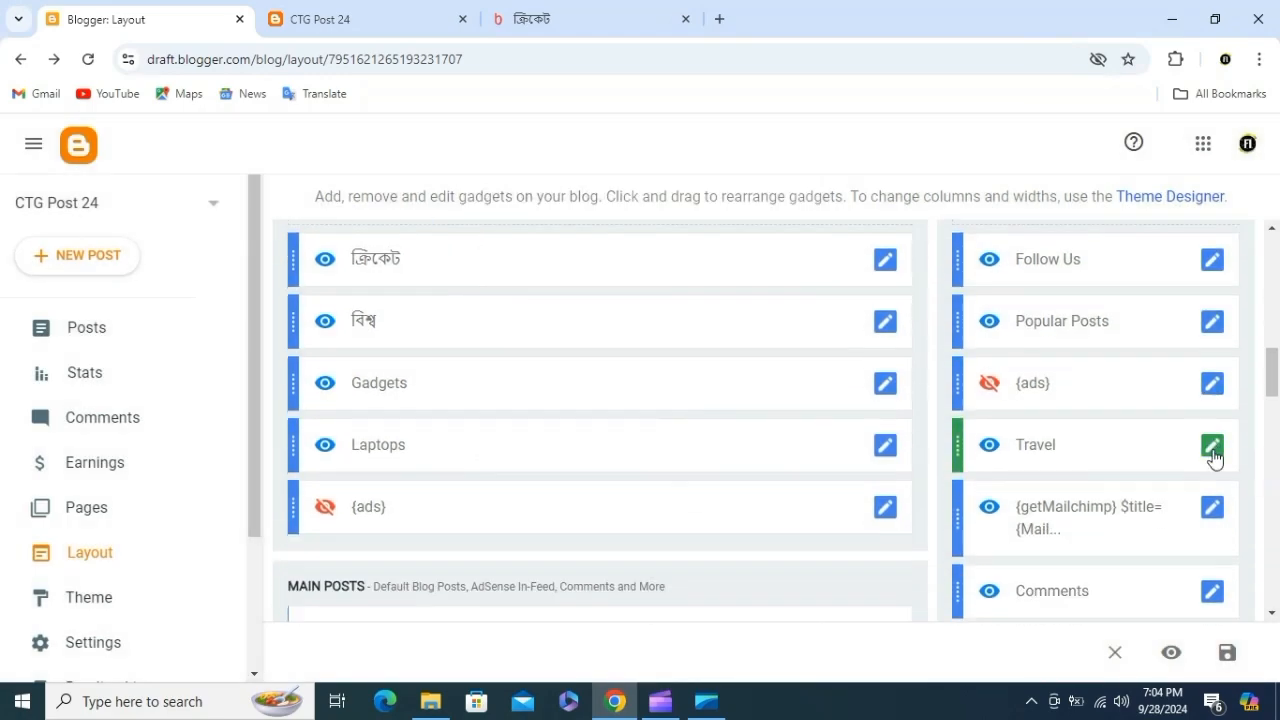
pyautogui.click(383, 9)
pyautogui.scroll(-2, 981, 400)
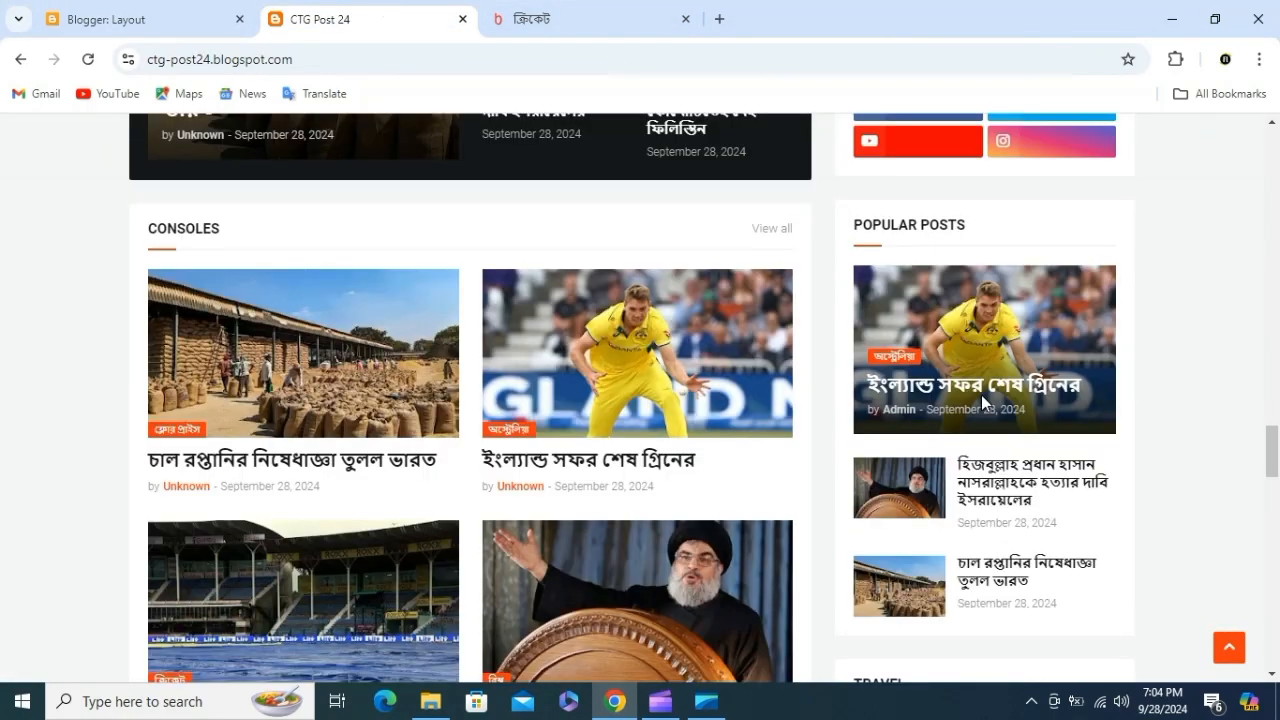
pyautogui.scroll(-4, 981, 395)
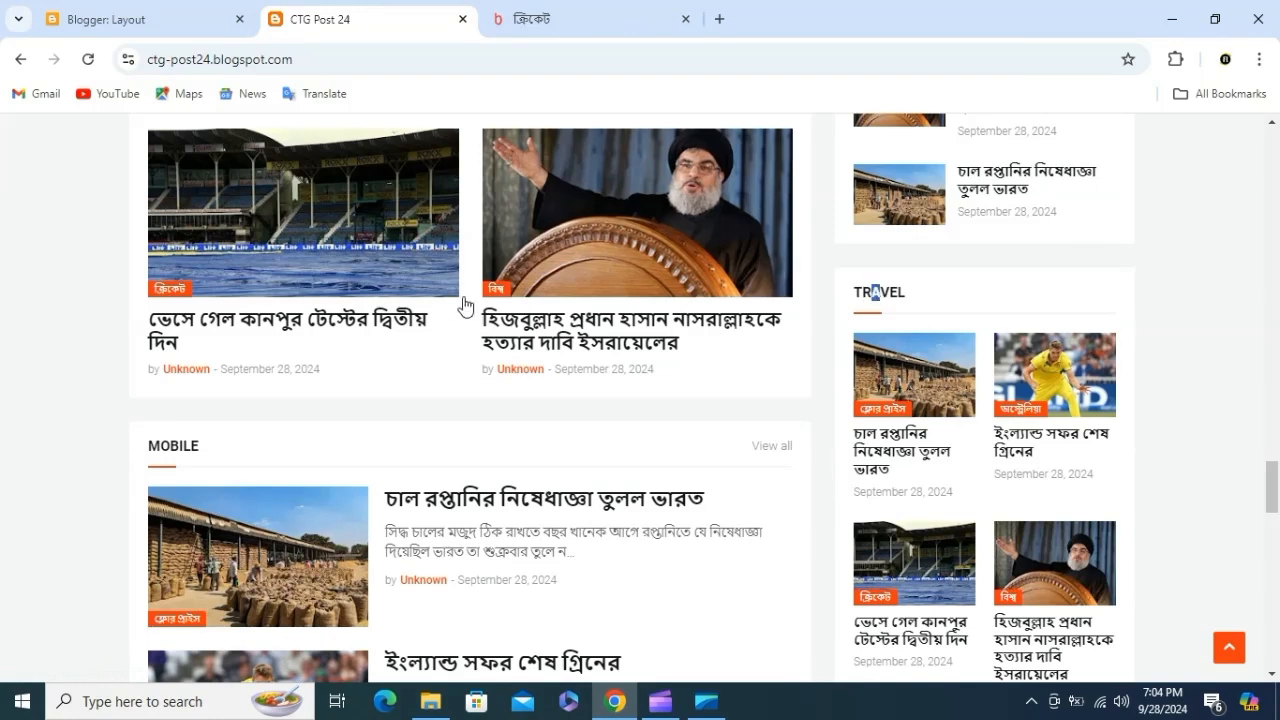
pyautogui.click(186, 10)
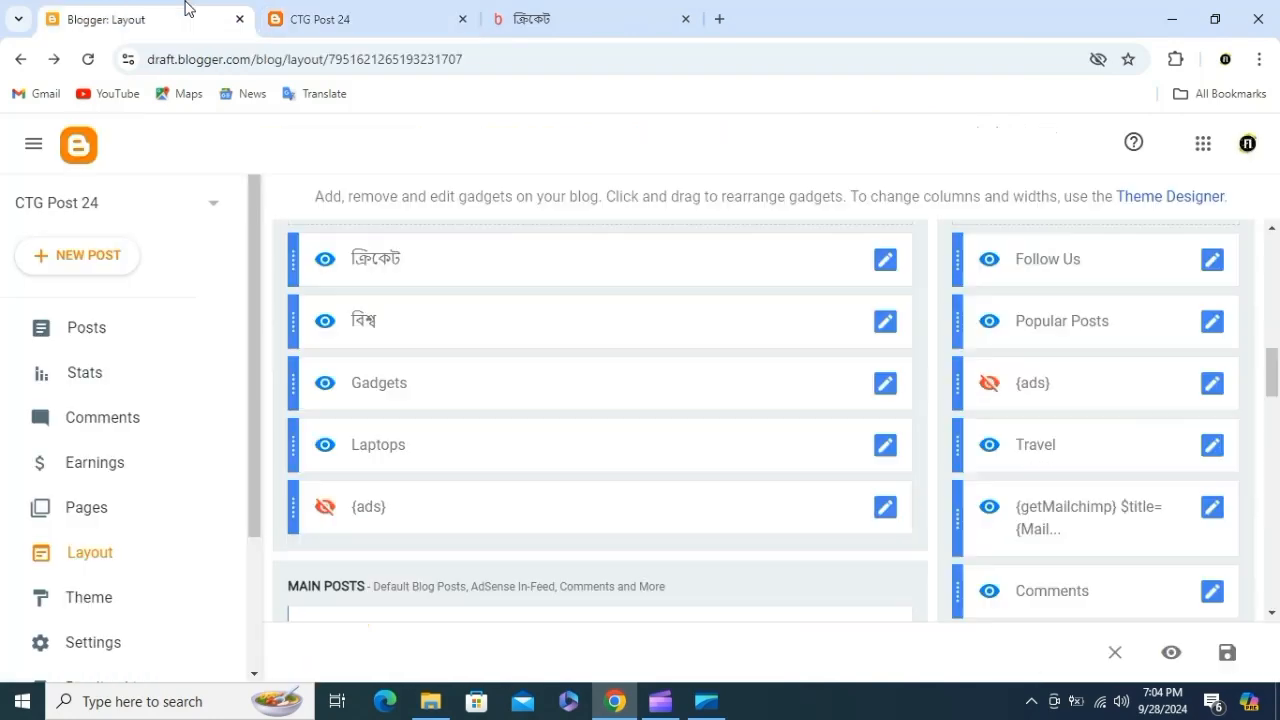
pyautogui.click(1211, 449)
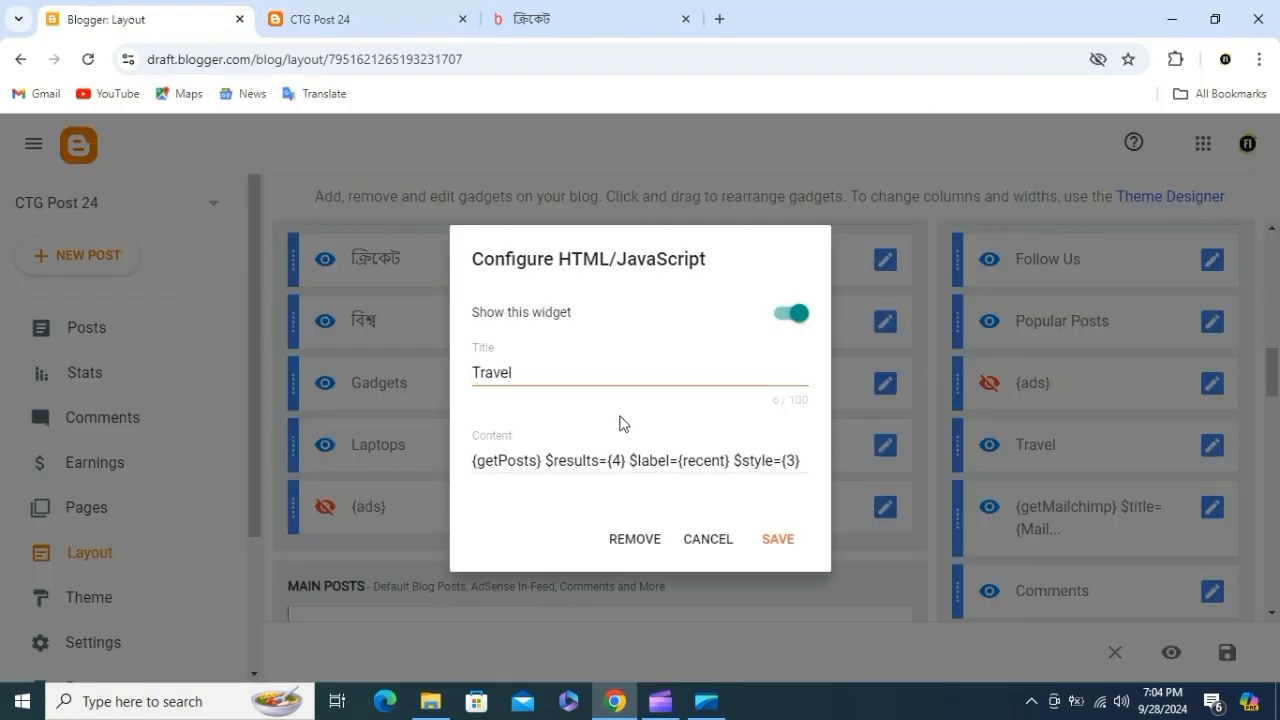
pyautogui.click(720, 540)
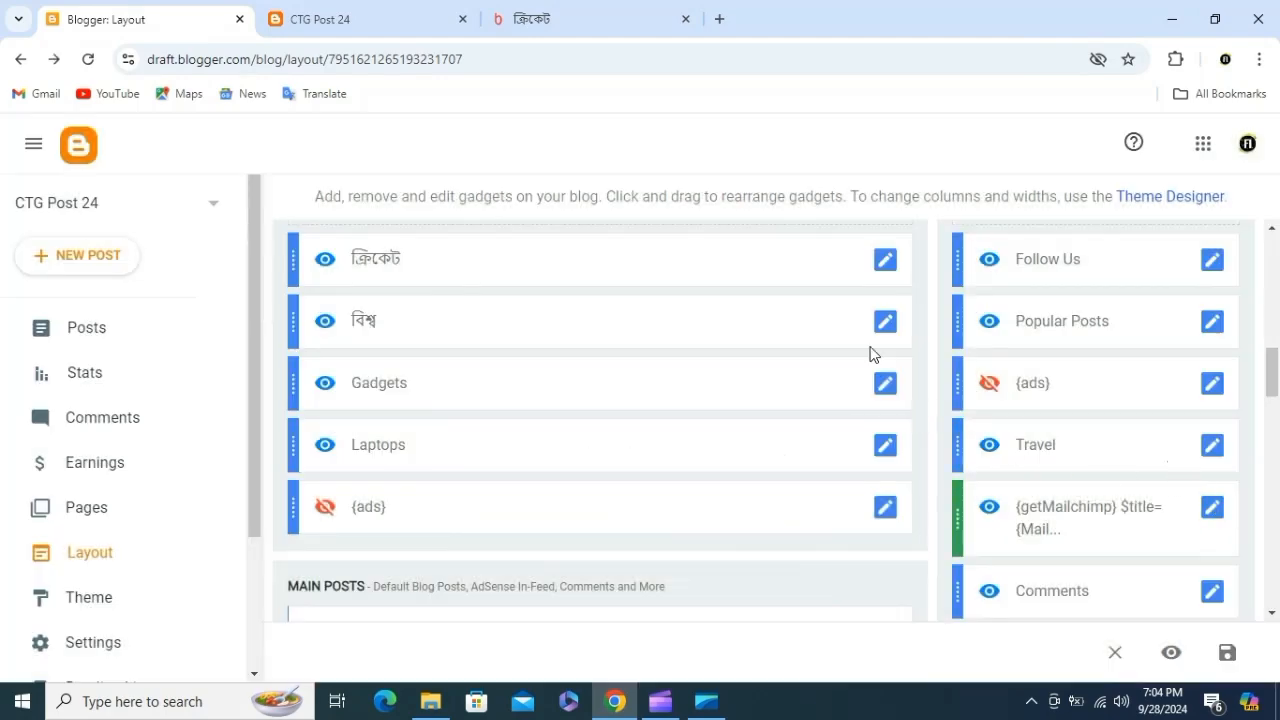
# Step: Locate the Mailchimp form on the live blog and remove its getMailchimp gadget from the layout's sidebar
pyautogui.click(380, 12)
pyautogui.scroll(-3, 980, 443)
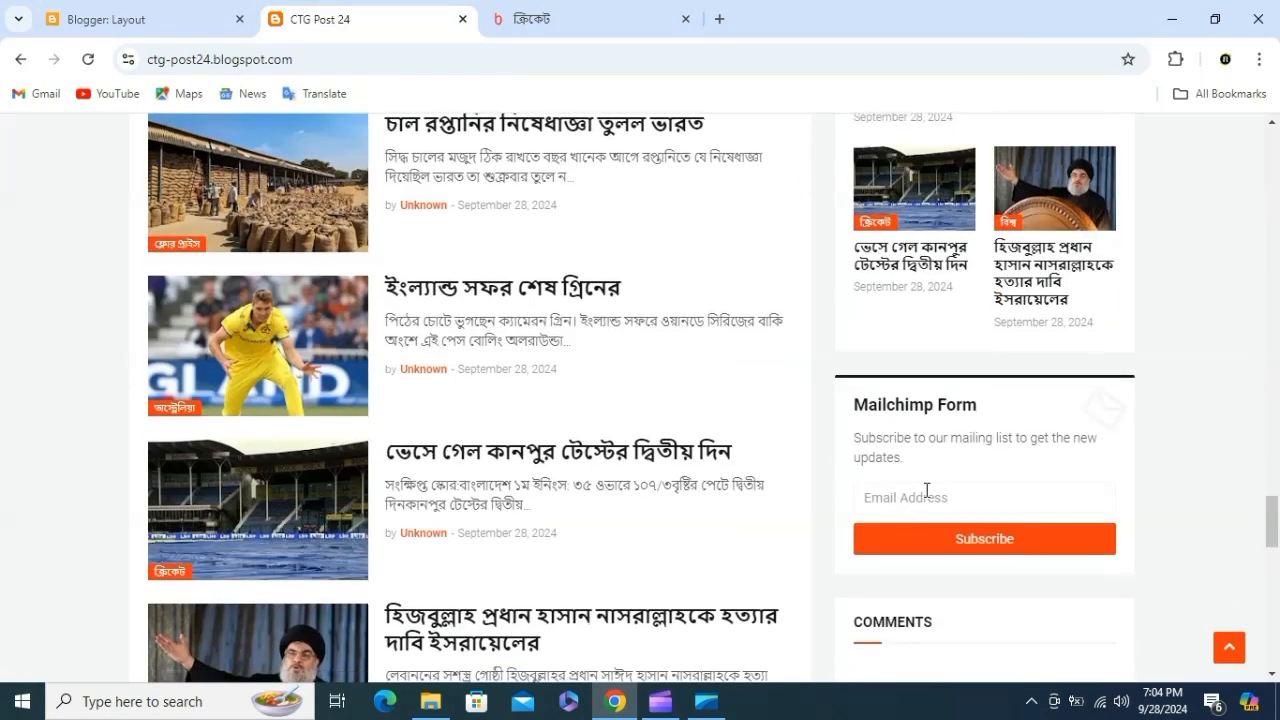
pyautogui.click(93, 14)
pyautogui.click(1200, 509)
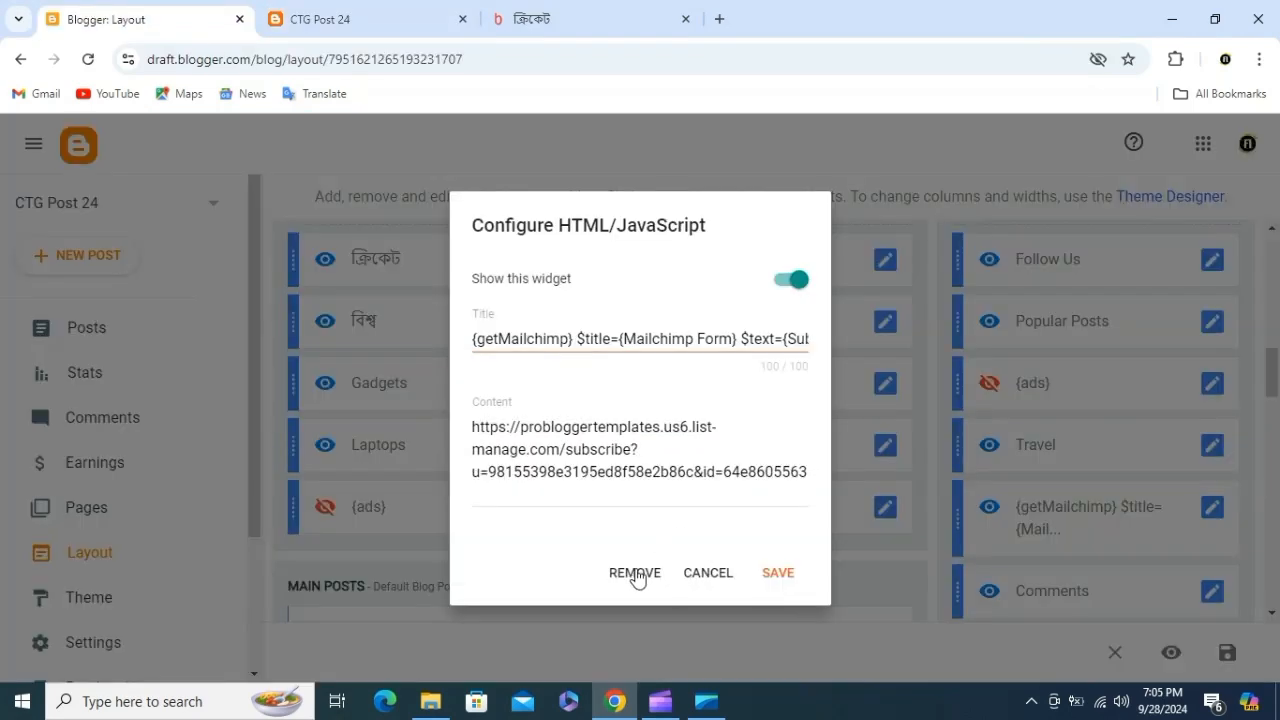
pyautogui.click(638, 575)
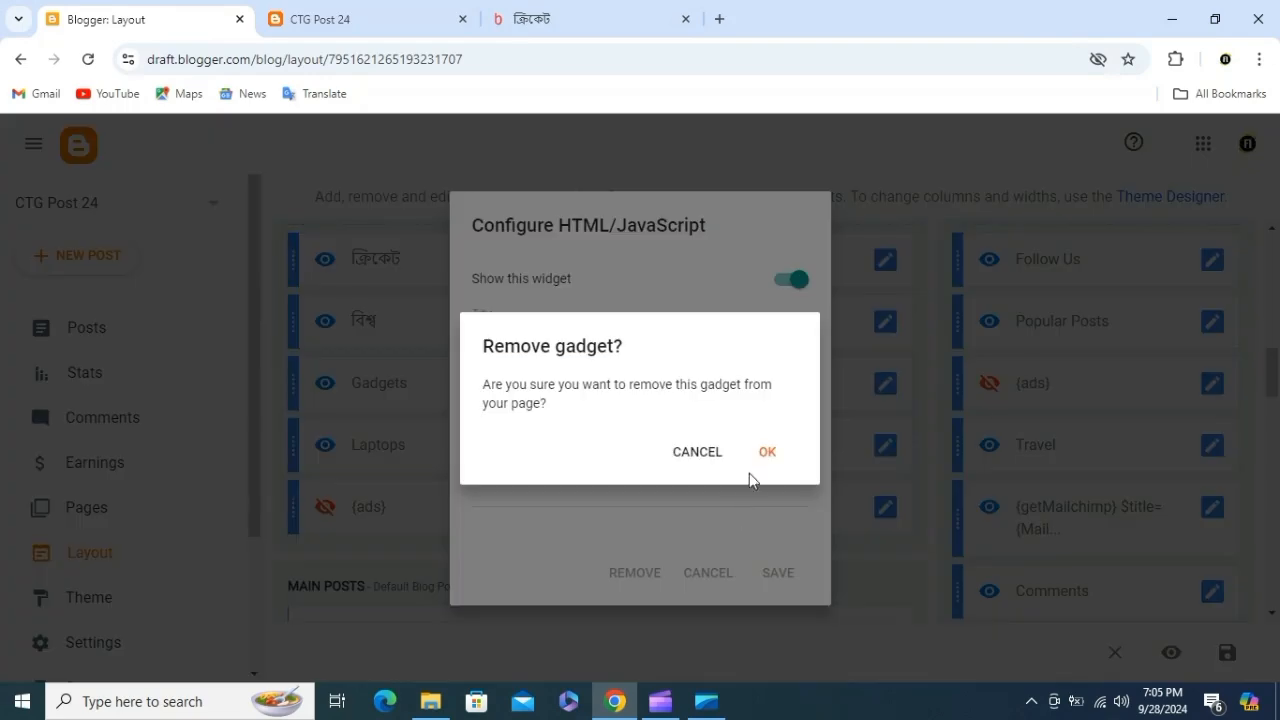
pyautogui.click(766, 452)
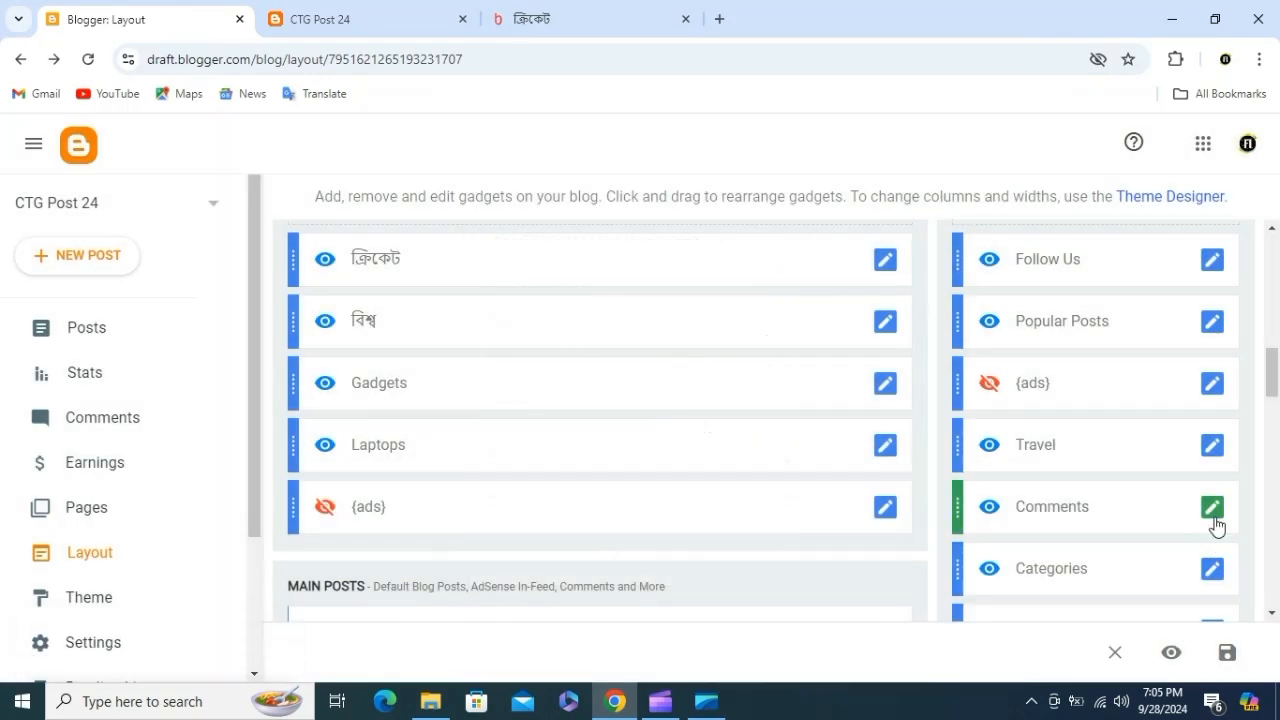
# Step: Remove the Comments and Main Tags gadgets from the layout's sidebar
pyautogui.click(1212, 512)
pyautogui.click(634, 540)
pyautogui.click(765, 452)
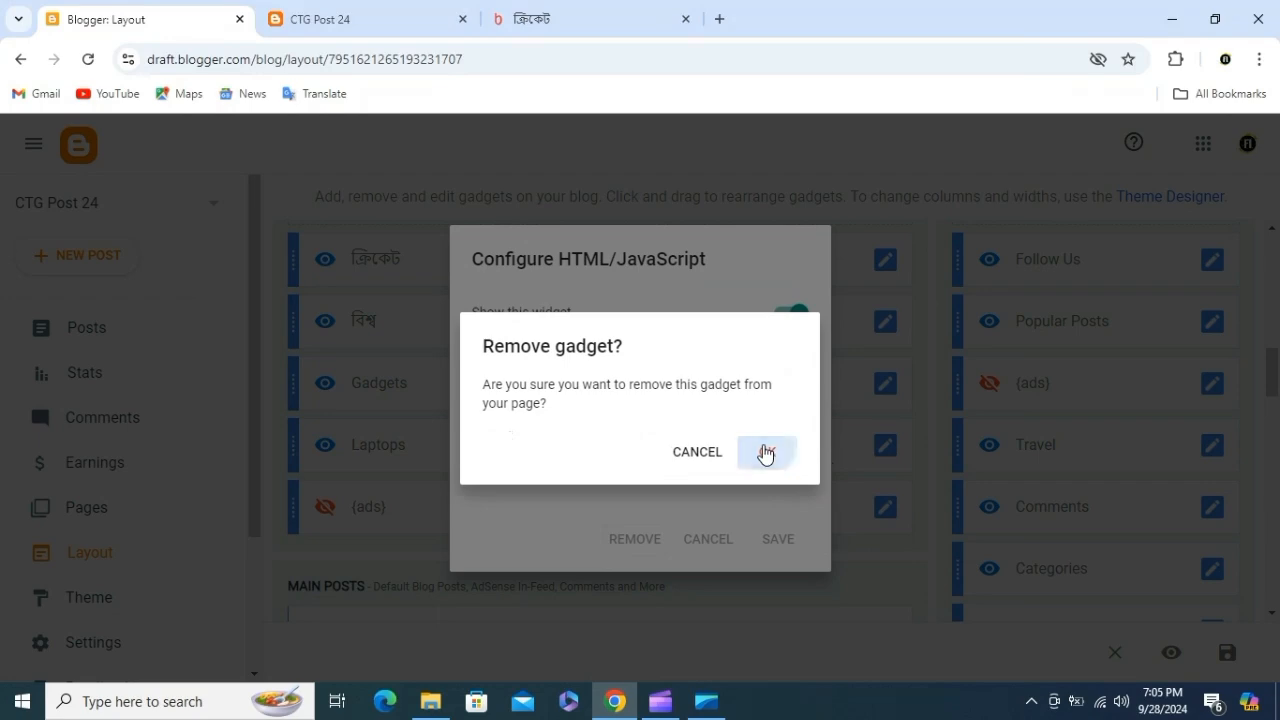
pyautogui.scroll(-1, 1173, 456)
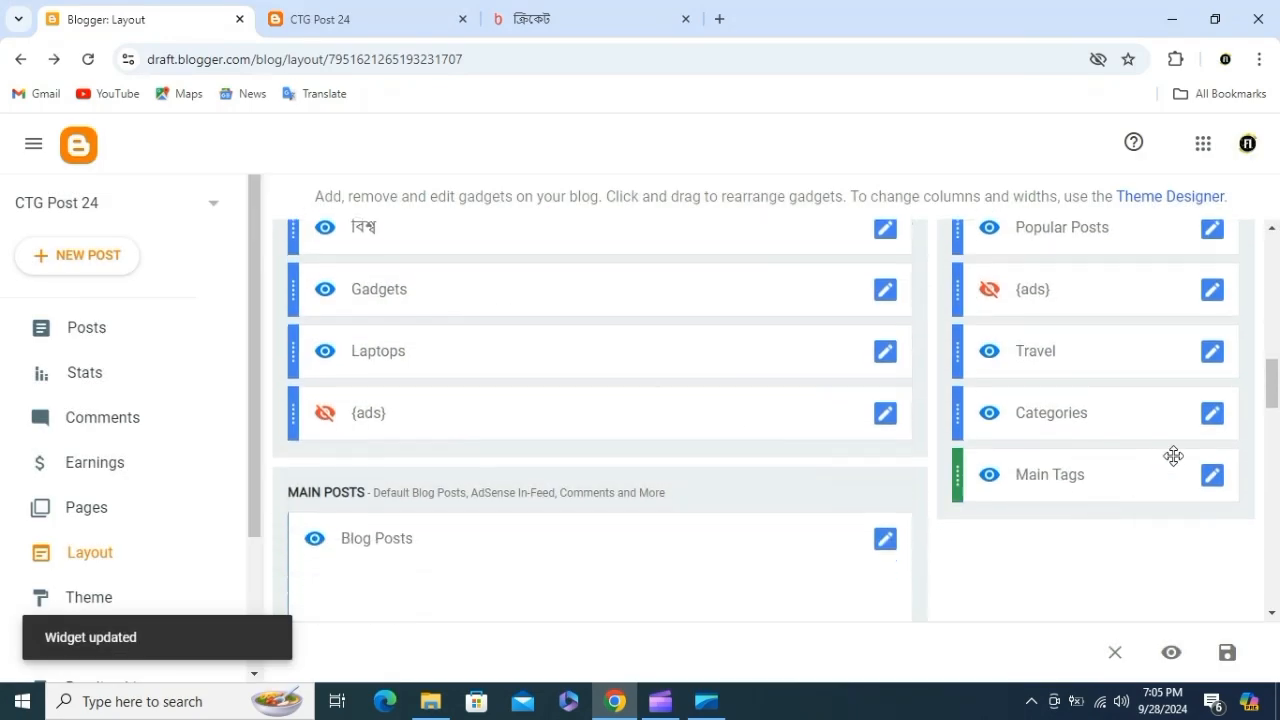
pyautogui.click(1212, 476)
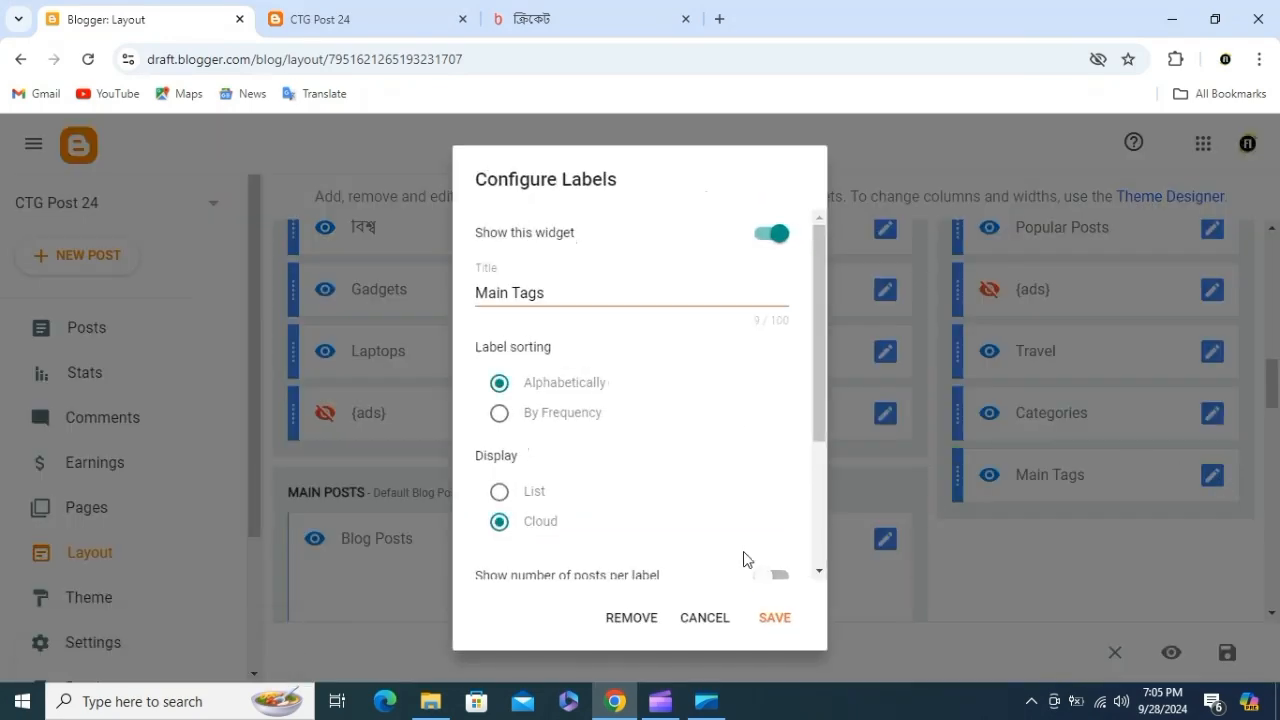
pyautogui.click(628, 633)
pyautogui.click(770, 455)
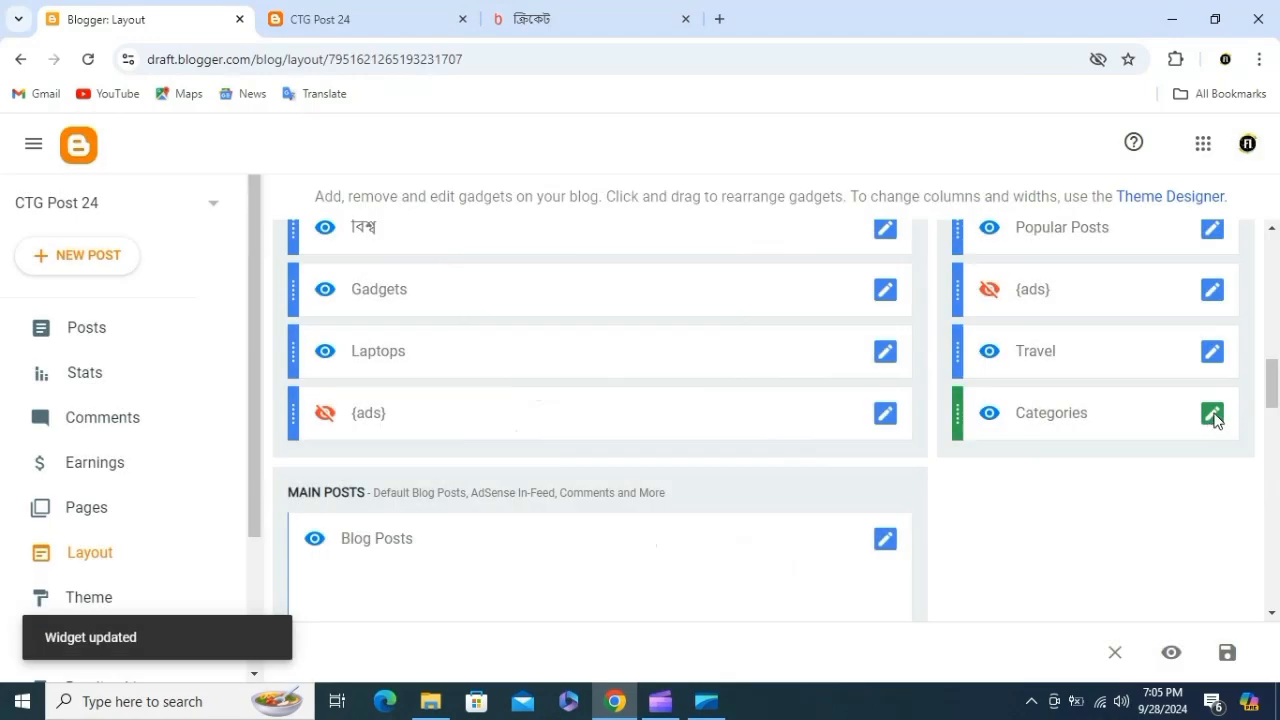
# Step: Select the labels ক্রিকেট, বাণিজ্য and বিশ্ব for the sidebar's Categories gadget and save it
pyautogui.click(1212, 413)
pyautogui.scroll(-5, 600, 446)
pyautogui.scroll(3, 595, 447)
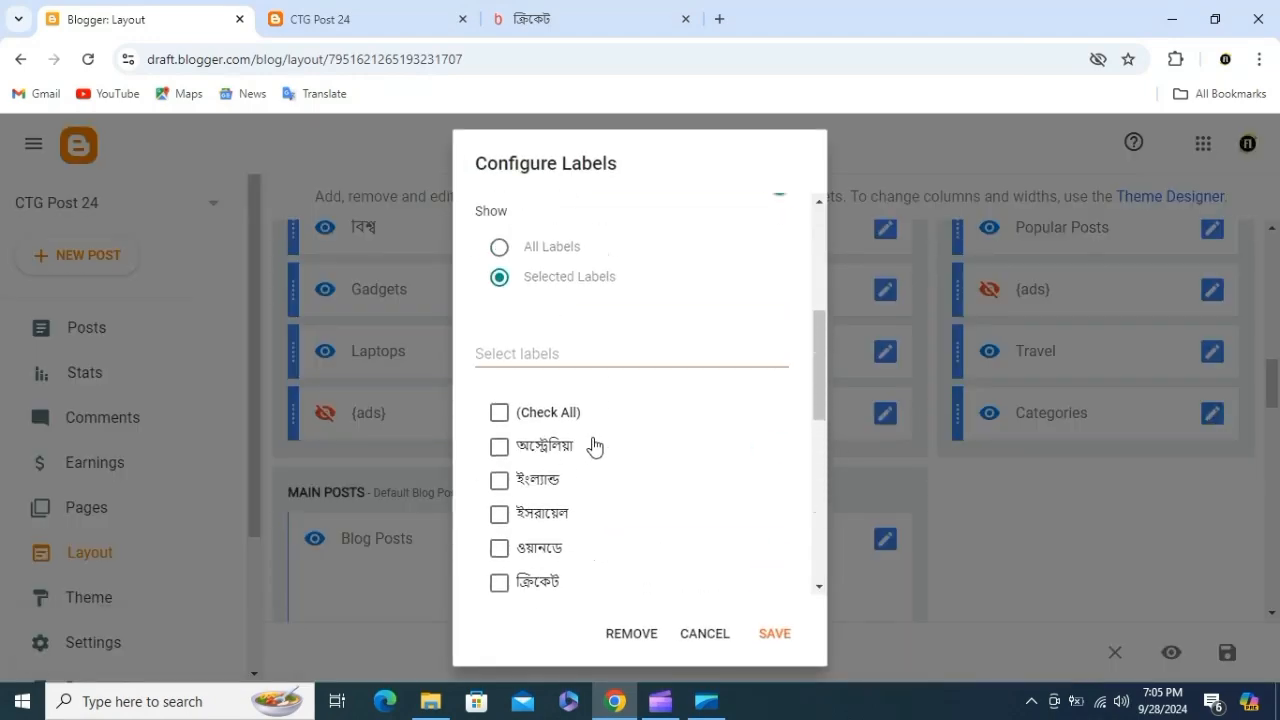
pyautogui.scroll(-2, 528, 512)
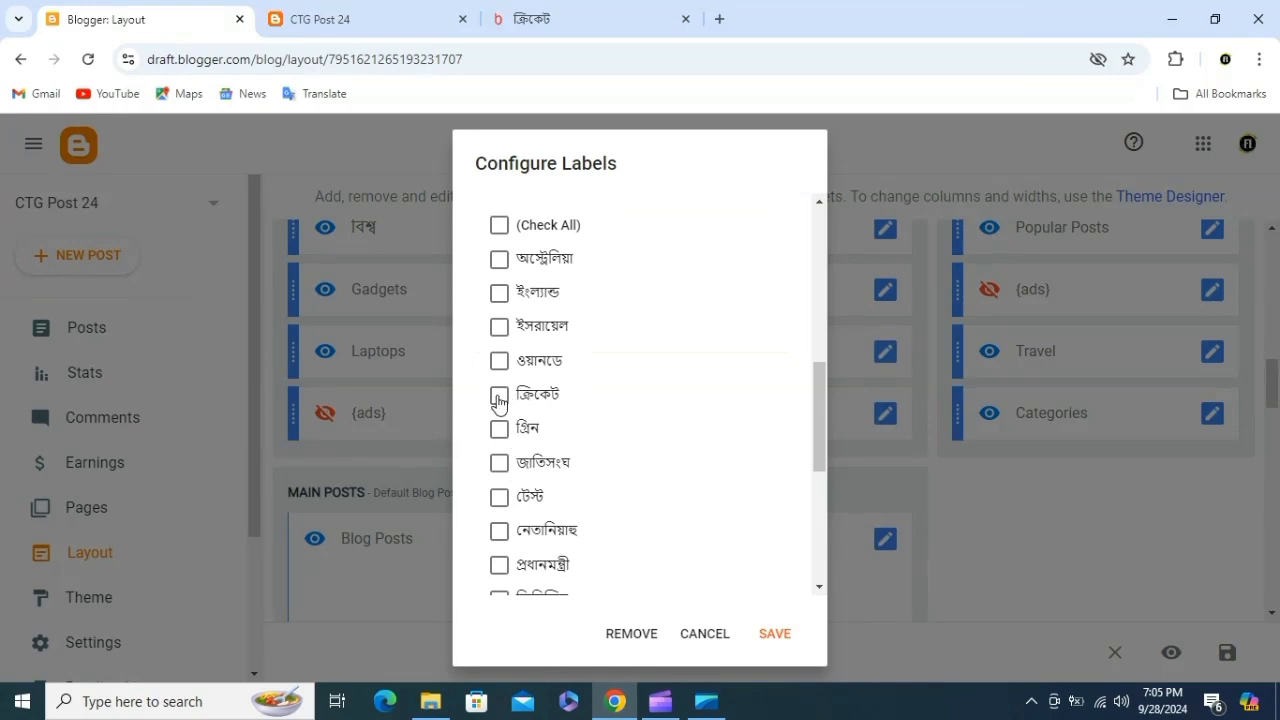
pyautogui.click(499, 396)
pyautogui.scroll(-1, 535, 445)
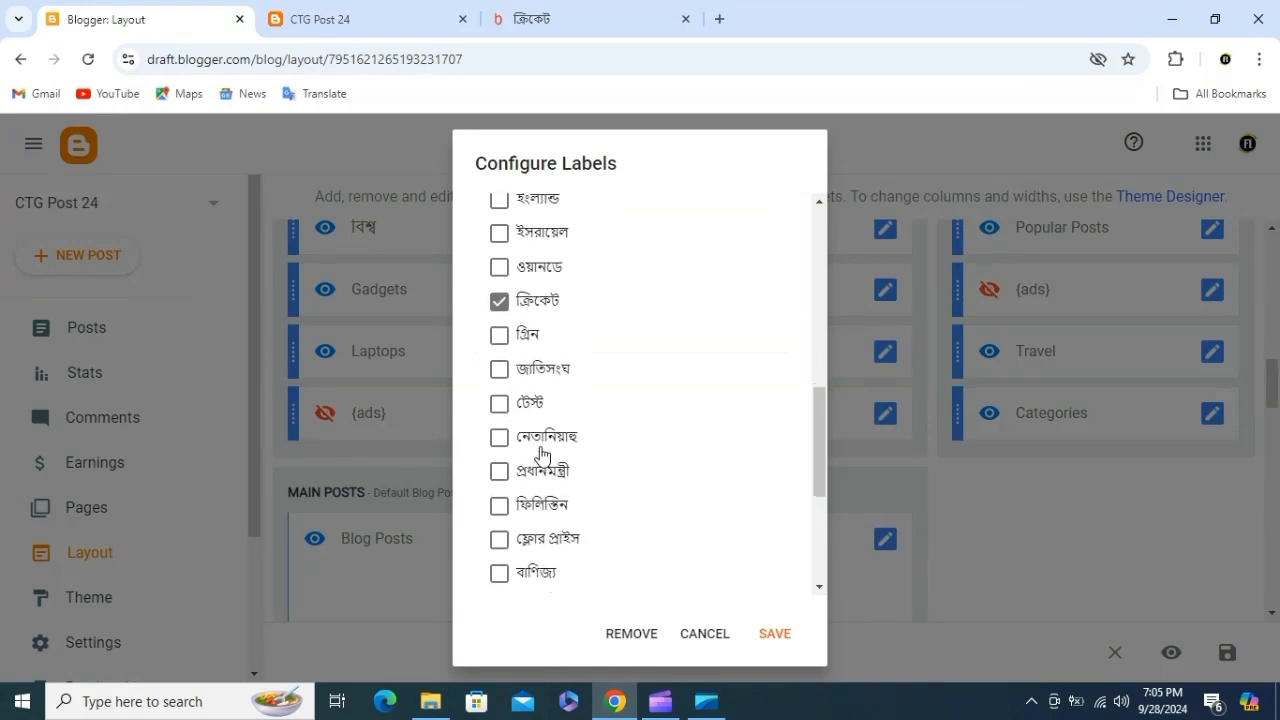
pyautogui.click(499, 574)
pyautogui.scroll(-2, 577, 518)
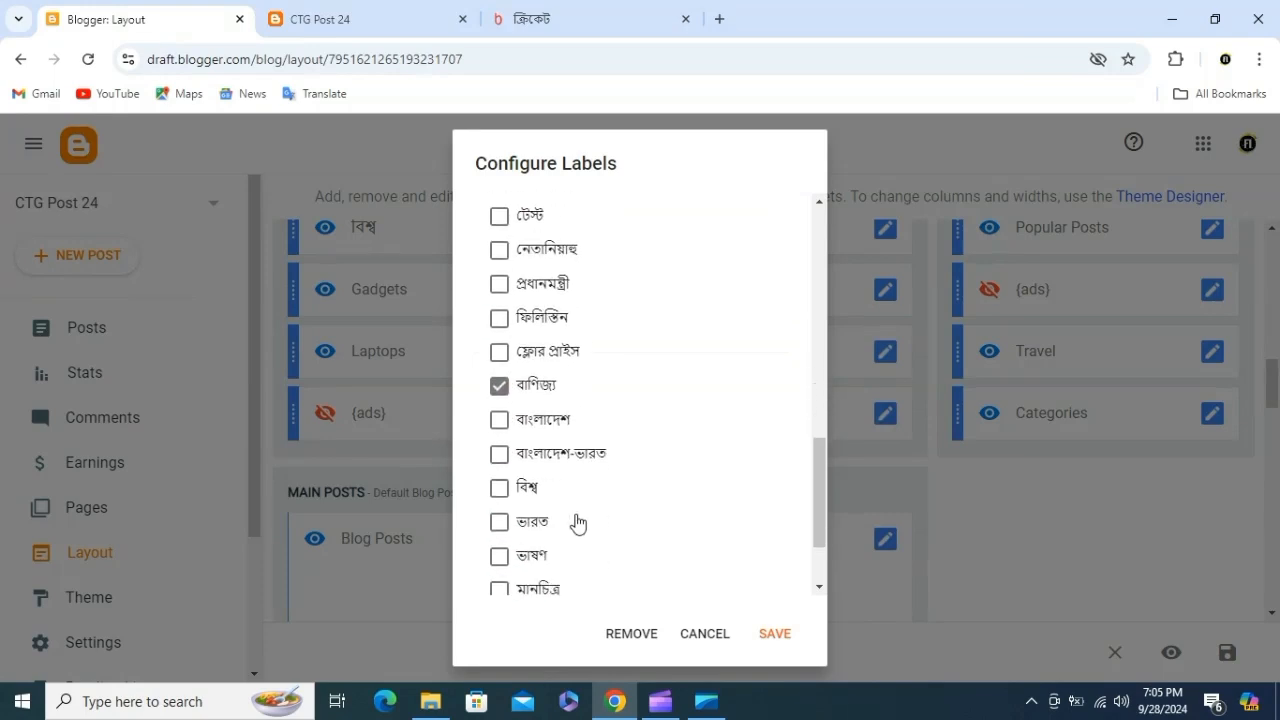
pyautogui.click(500, 489)
pyautogui.click(764, 634)
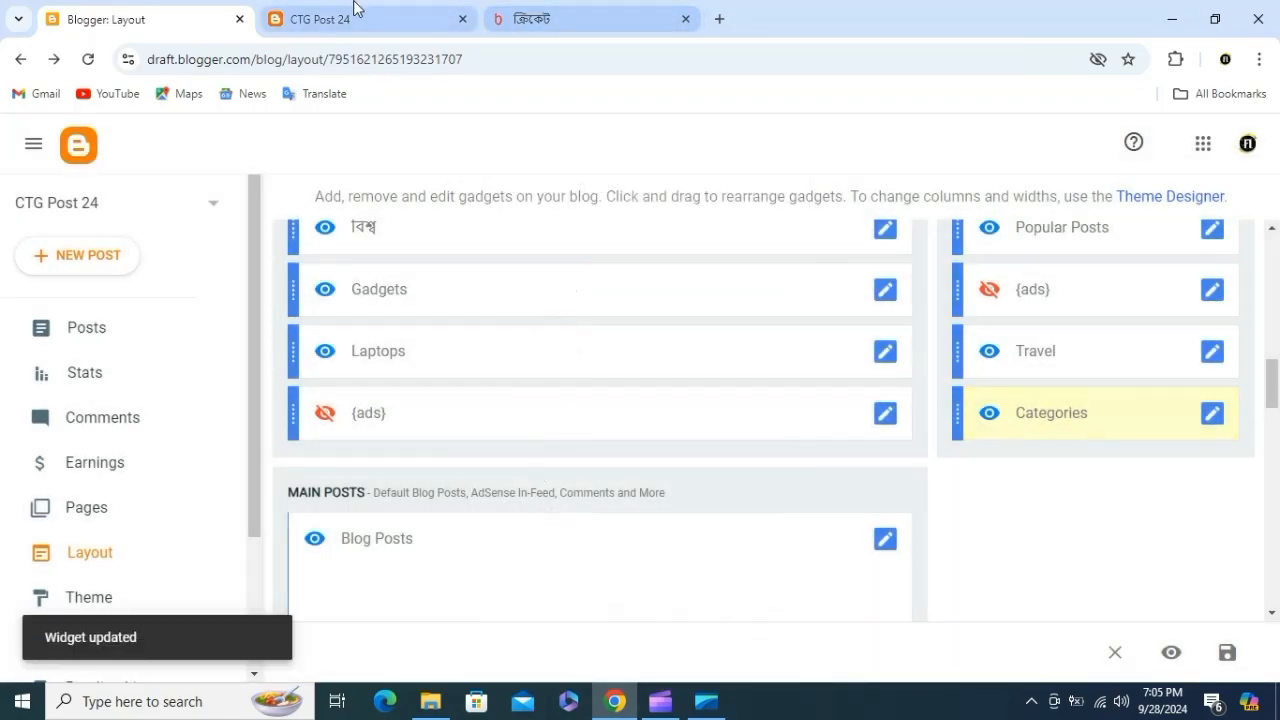
# Step: Review the reloaded live blog down to the footer, checking the sidebar's Categories section and the footer columns
pyautogui.click(352, 14)
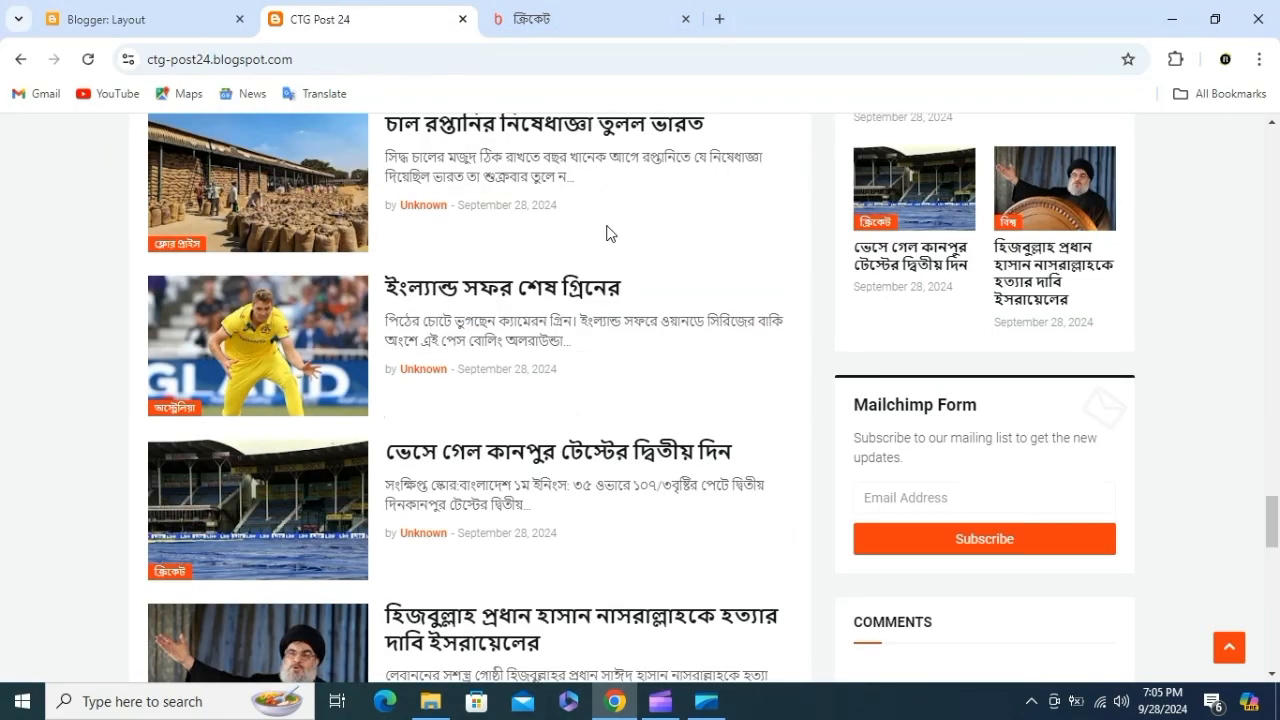
pyautogui.scroll(10, 610, 238)
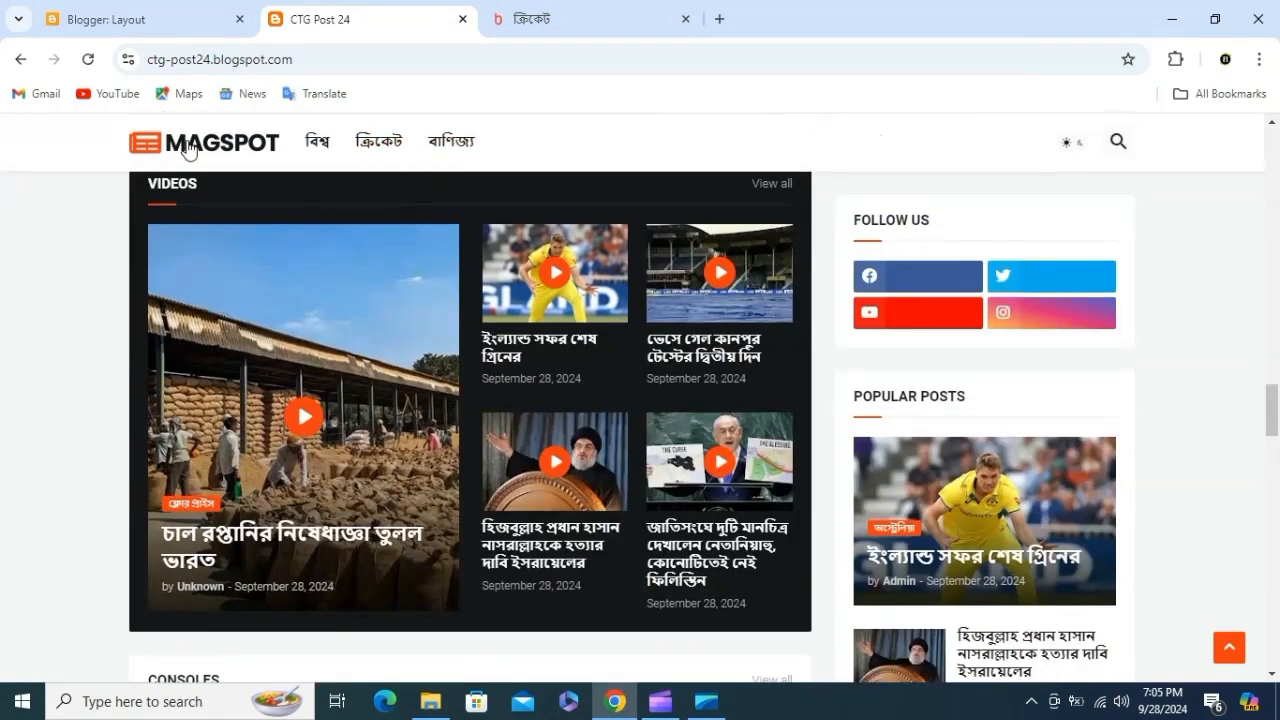
pyautogui.click(108, 15)
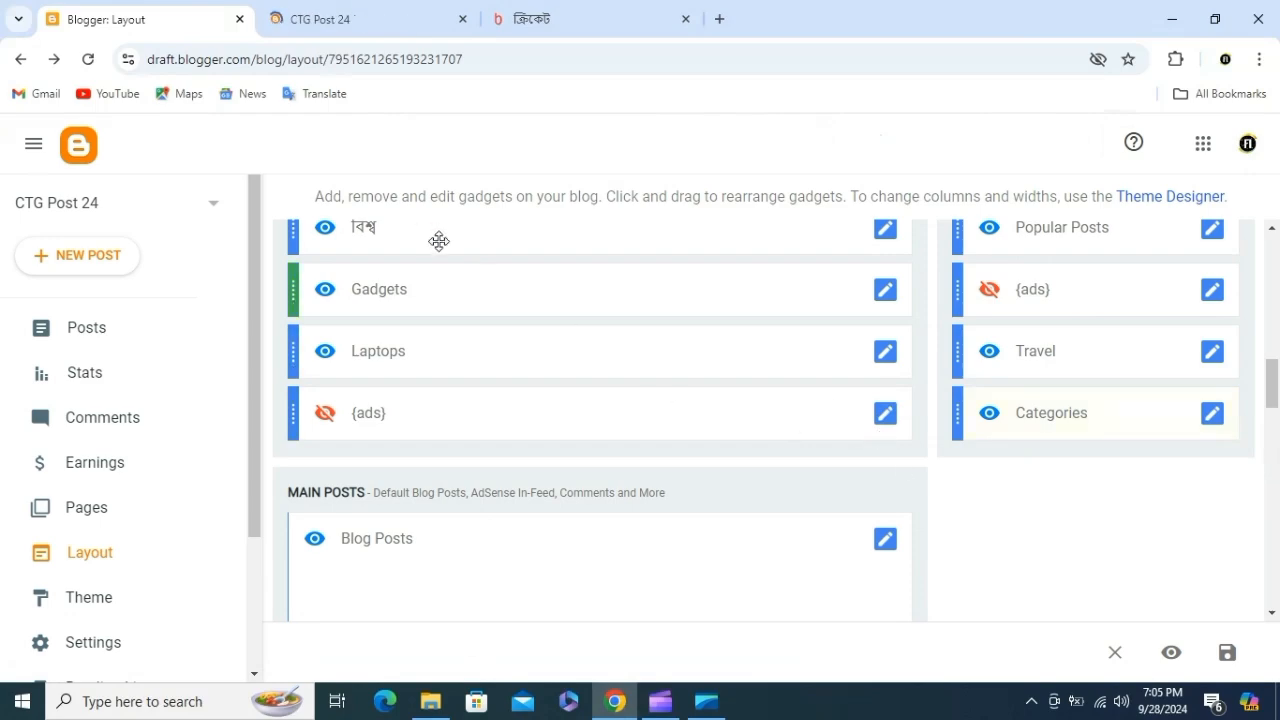
pyautogui.click(349, 15)
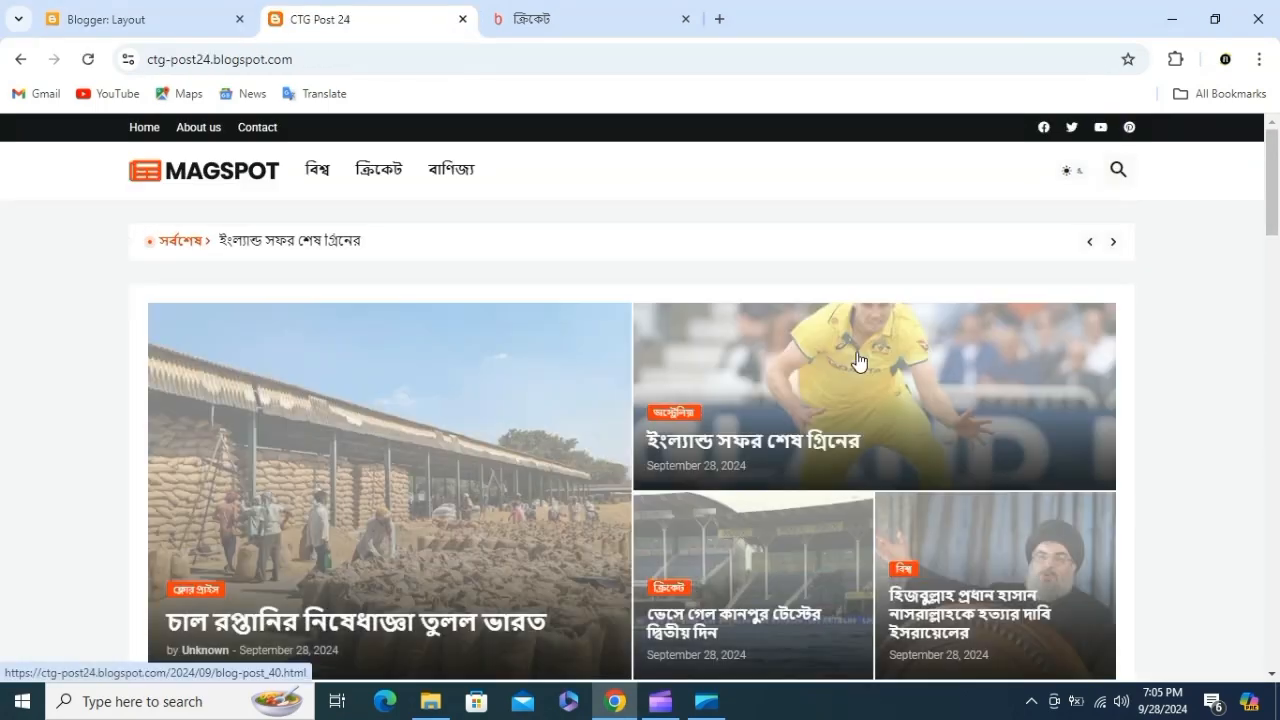
pyautogui.scroll(-9, 880, 400)
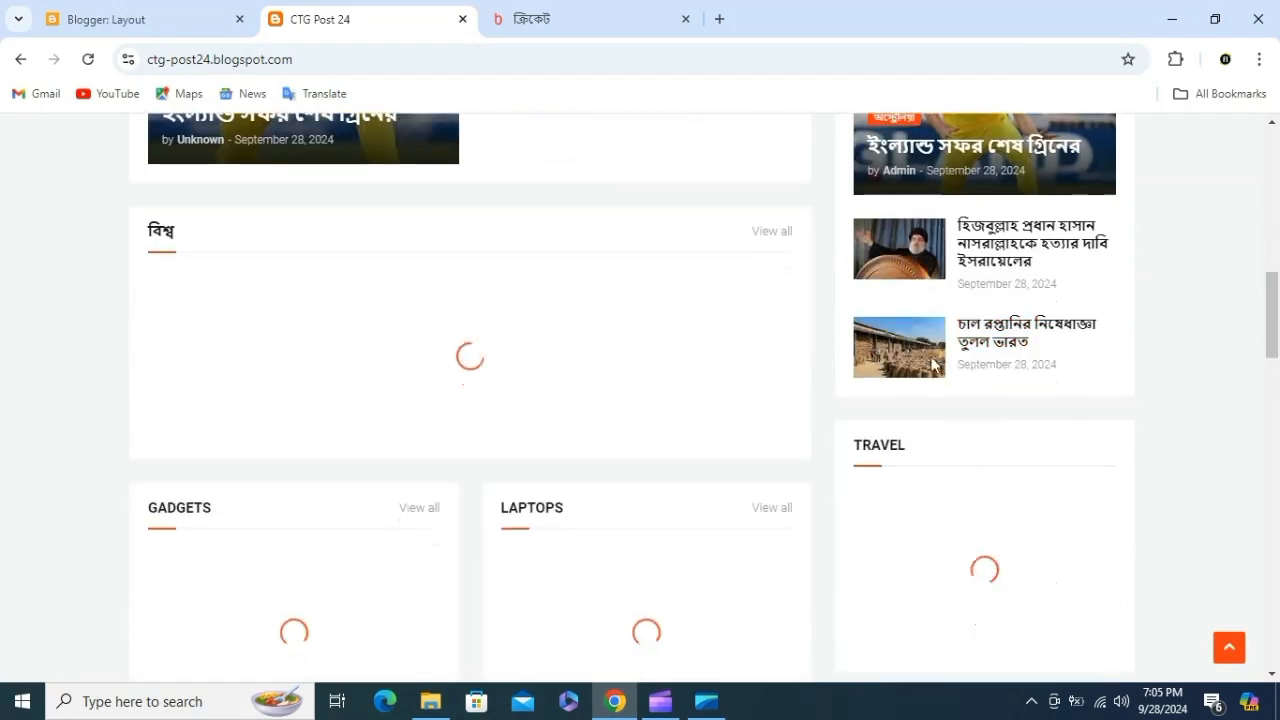
pyautogui.scroll(-3, 928, 380)
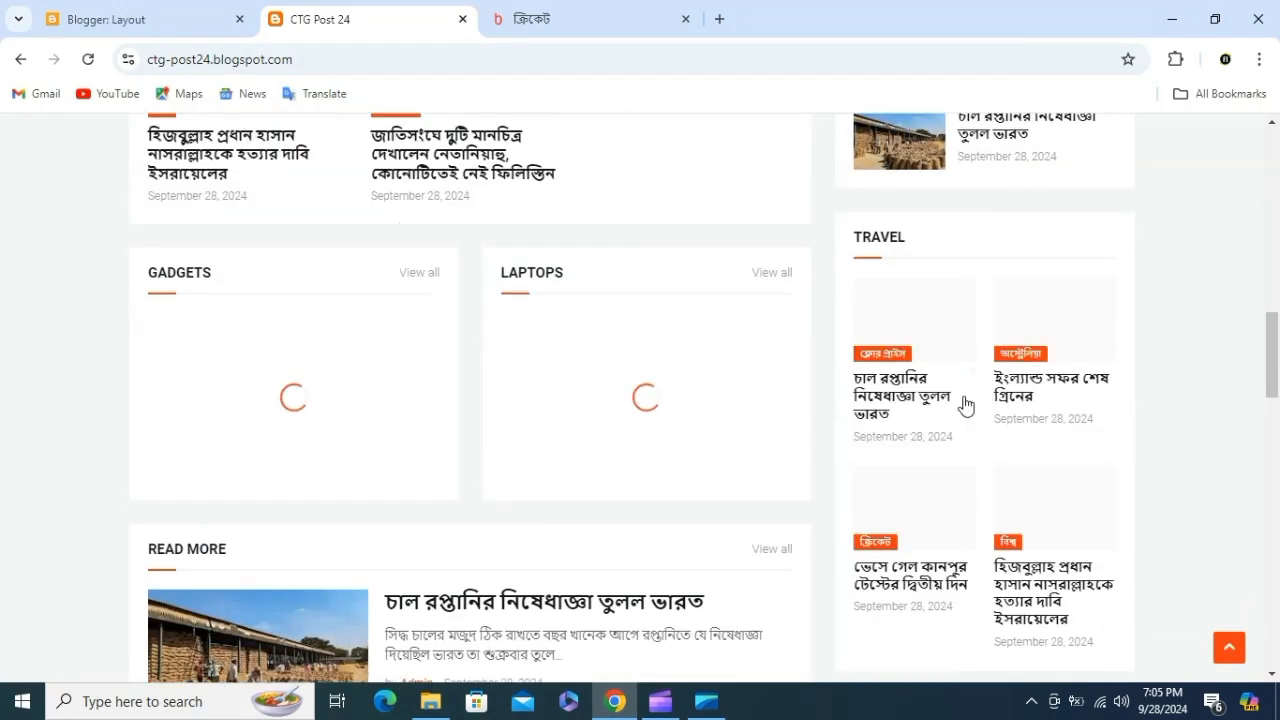
pyautogui.scroll(-13, 965, 404)
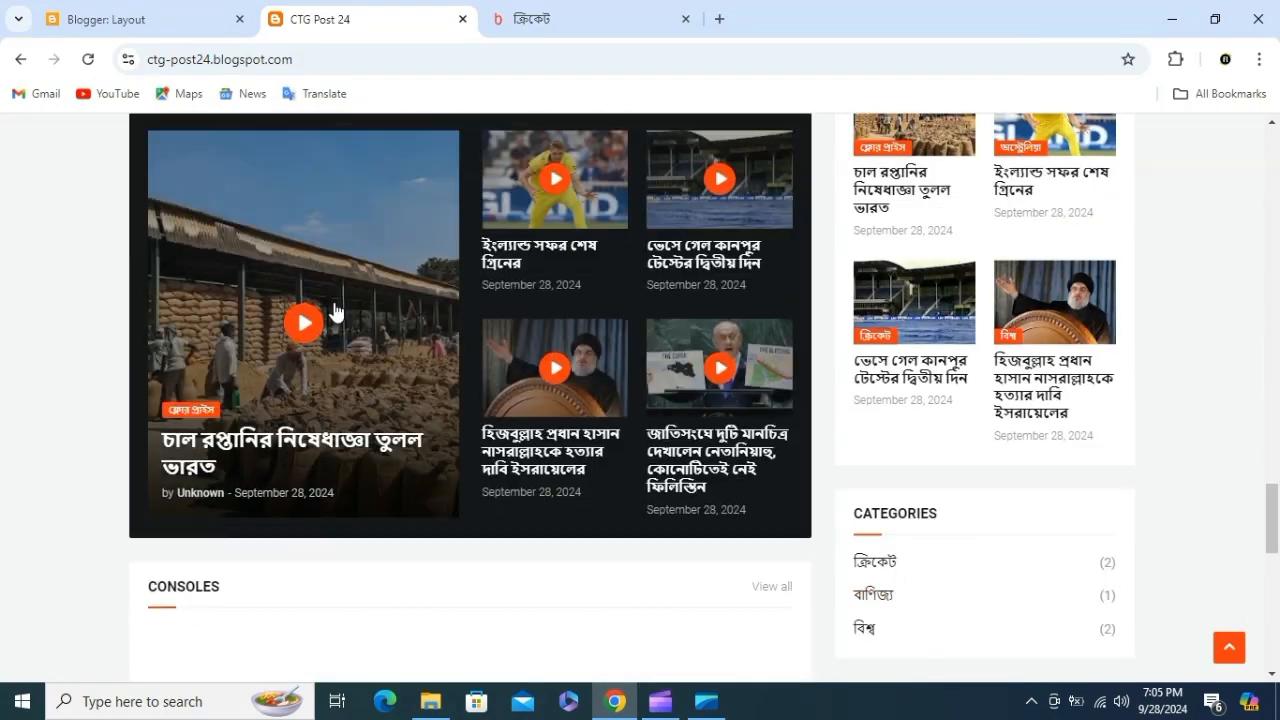
pyautogui.scroll(-10, 414, 557)
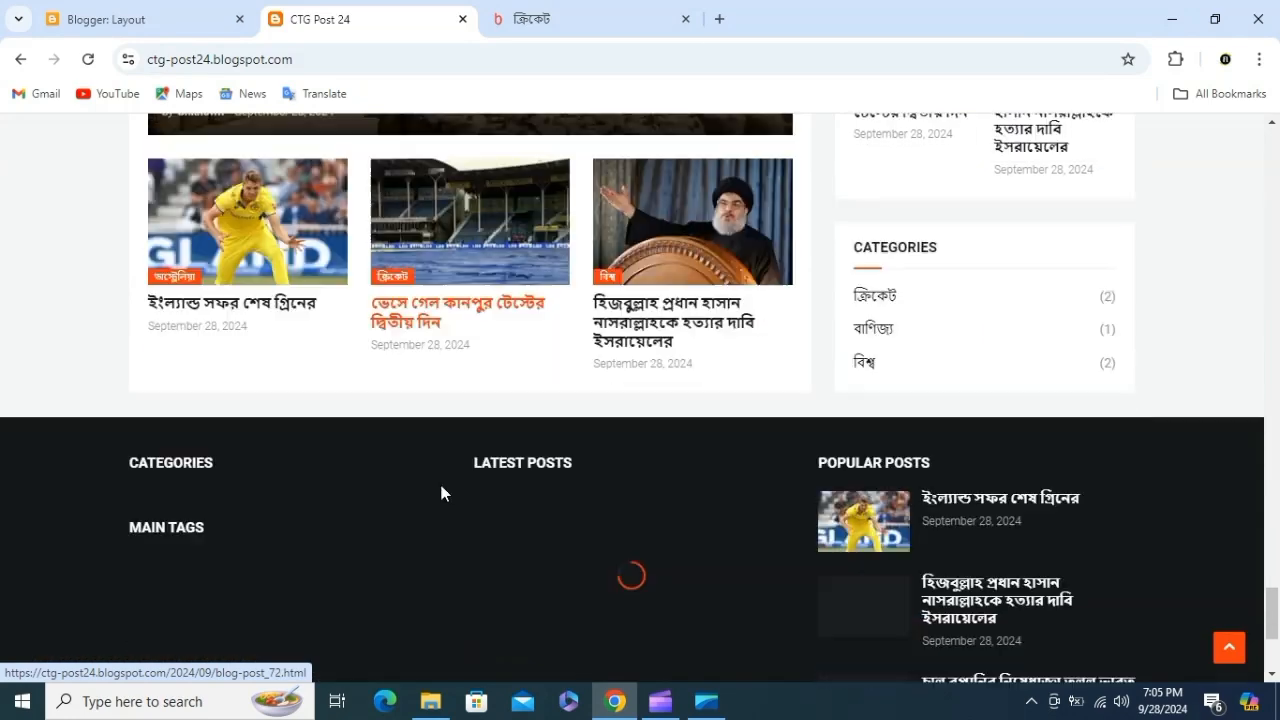
pyautogui.scroll(-1, 441, 490)
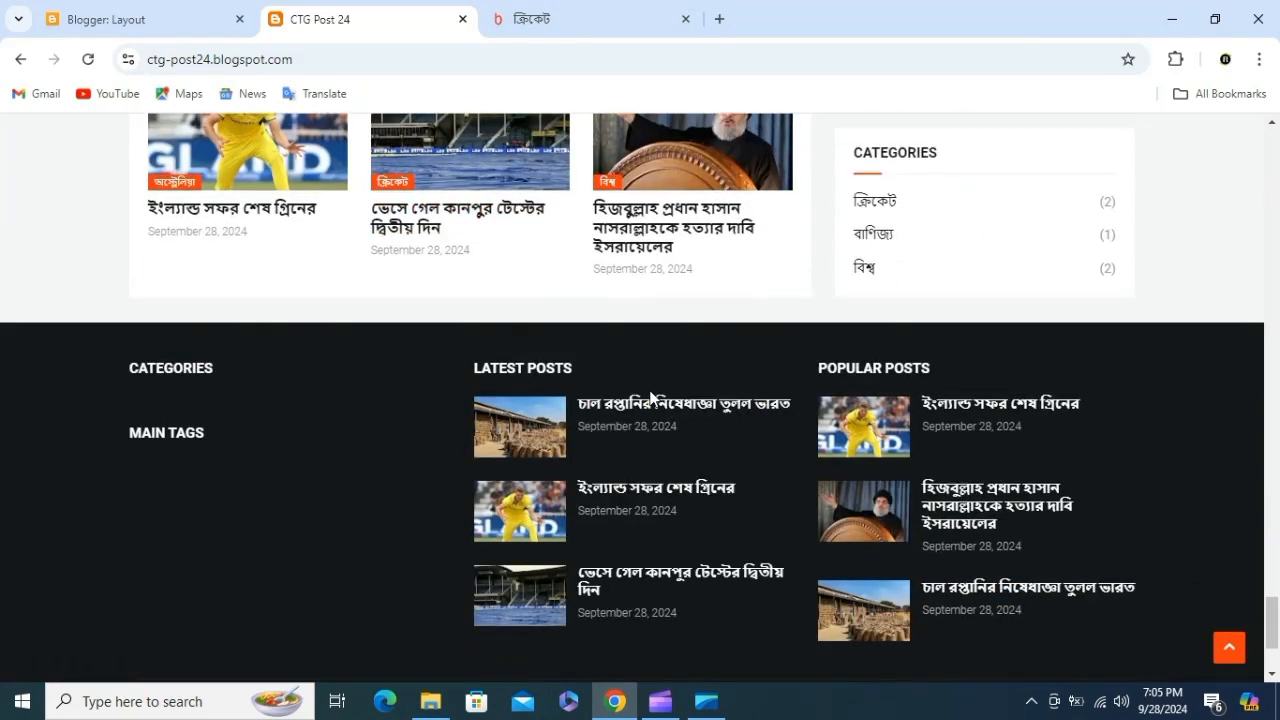
# Step: Remove the Main Tags gadget from the layout's Footer Left section
pyautogui.click(195, 15)
pyautogui.scroll(-3, 510, 460)
pyautogui.scroll(-6, 515, 465)
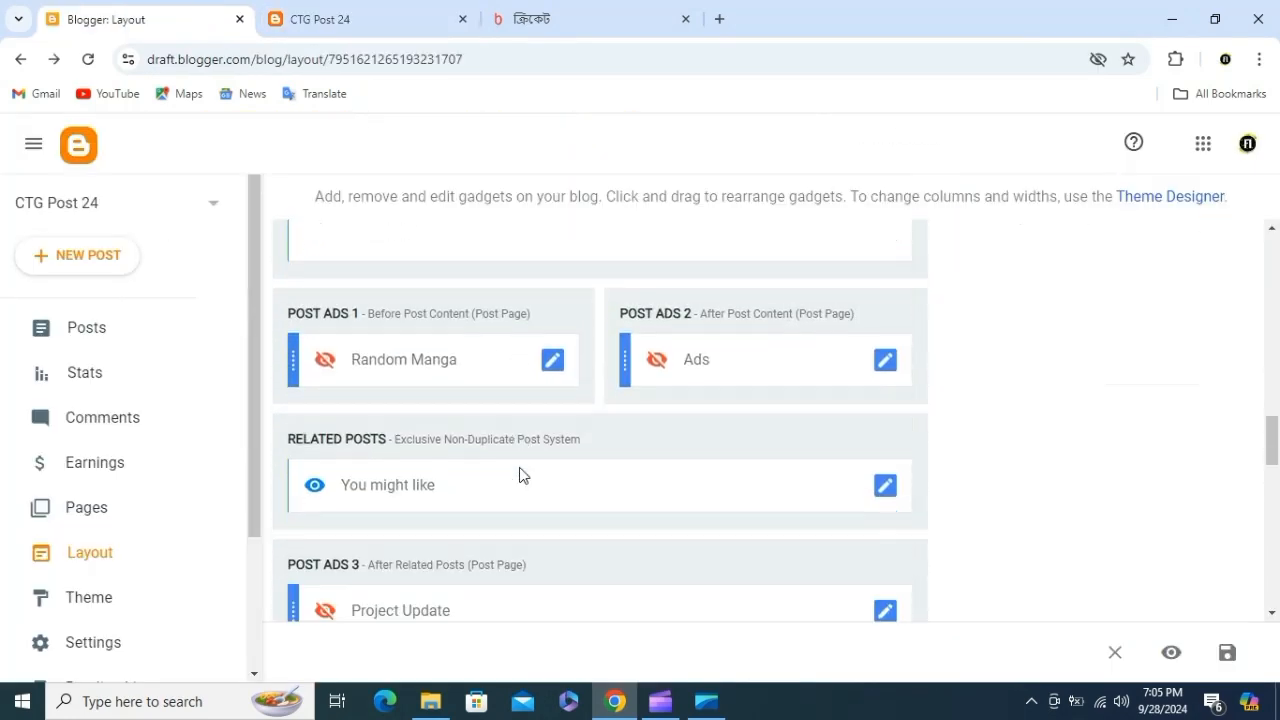
pyautogui.scroll(-5, 504, 458)
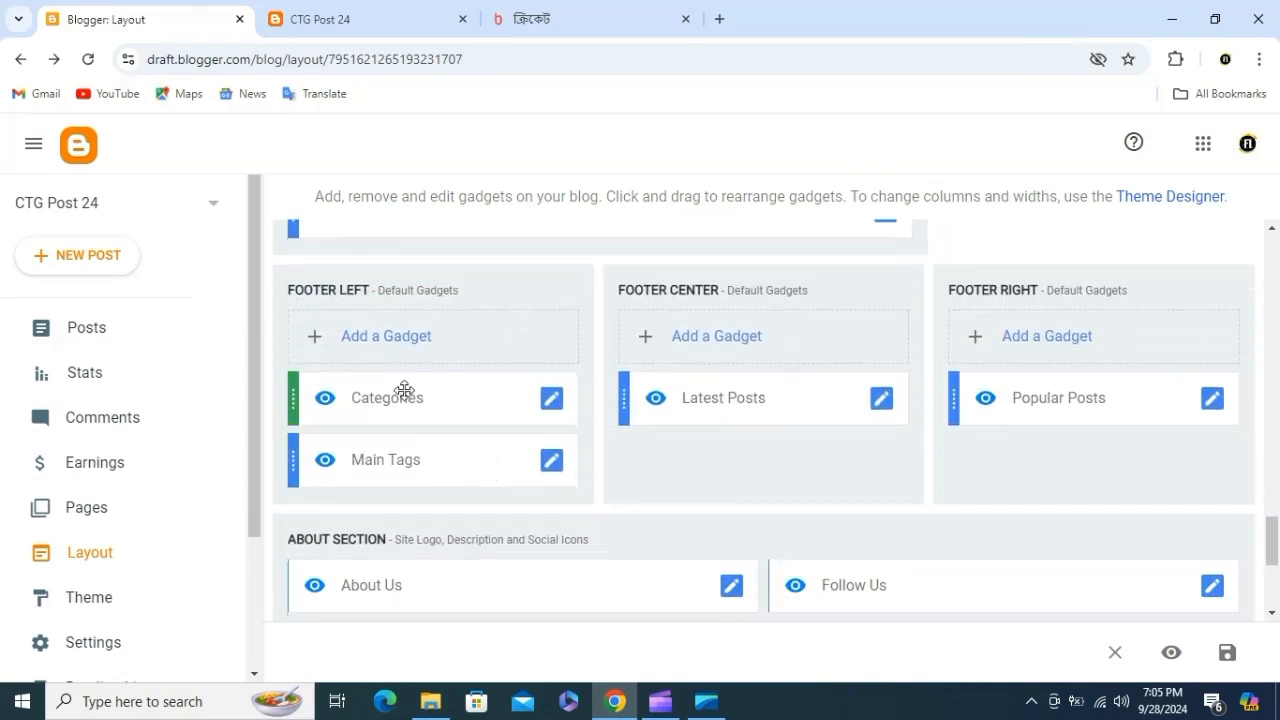
pyautogui.click(553, 464)
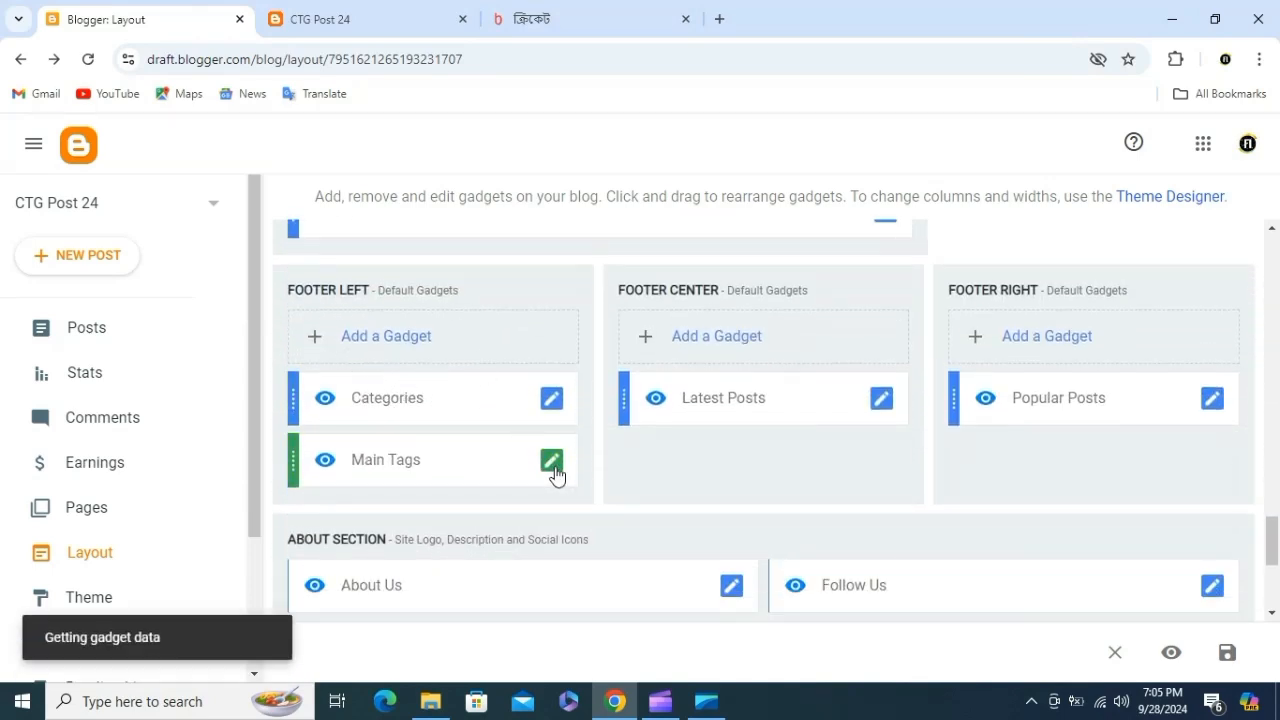
pyautogui.click(629, 631)
pyautogui.click(766, 458)
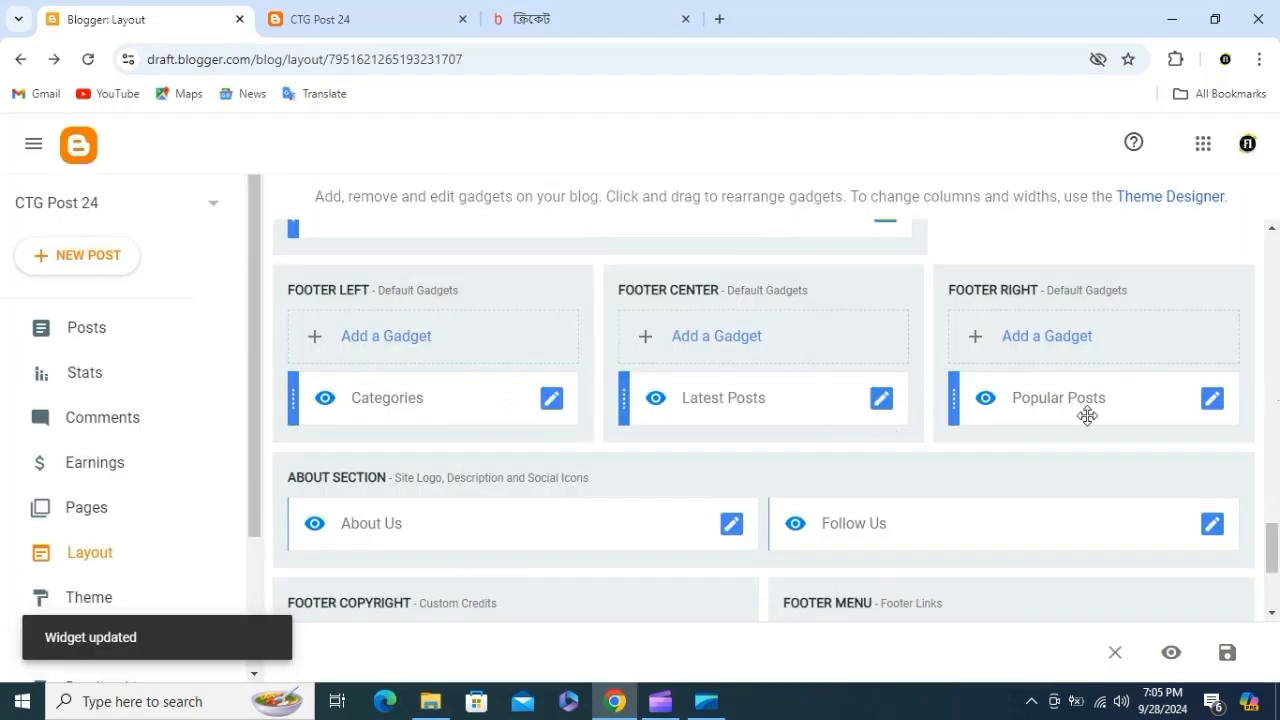
# Step: Select the labels ক্রিকেট, বাণিজ্য and বিশ্ব for the Footer Left Categories gadget and save it
pyautogui.click(551, 398)
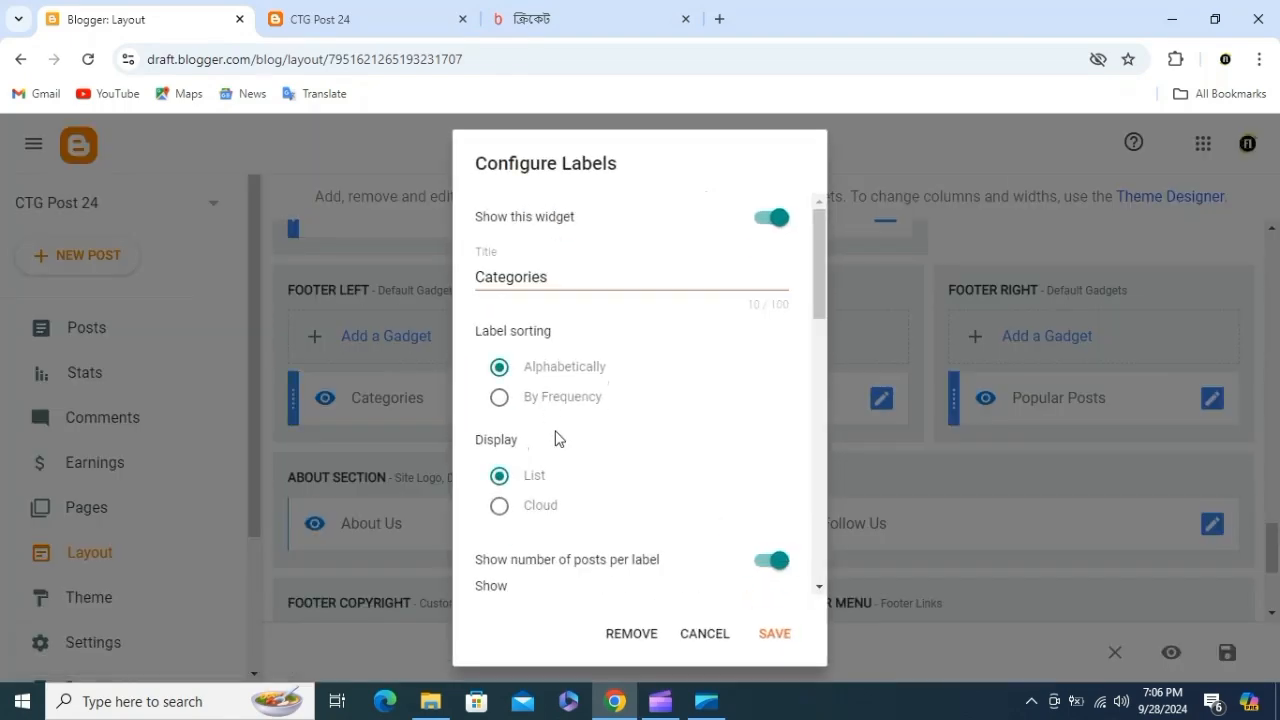
pyautogui.scroll(-5, 558, 437)
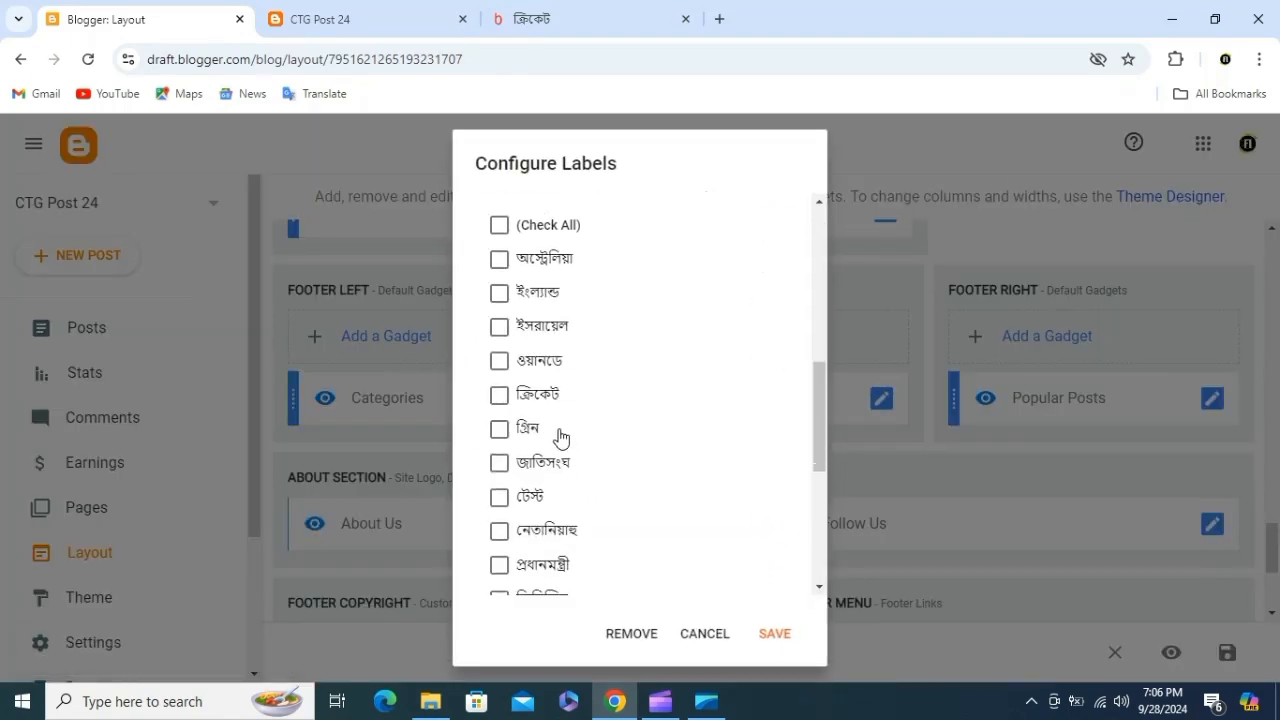
pyautogui.click(499, 399)
pyautogui.scroll(-1, 501, 420)
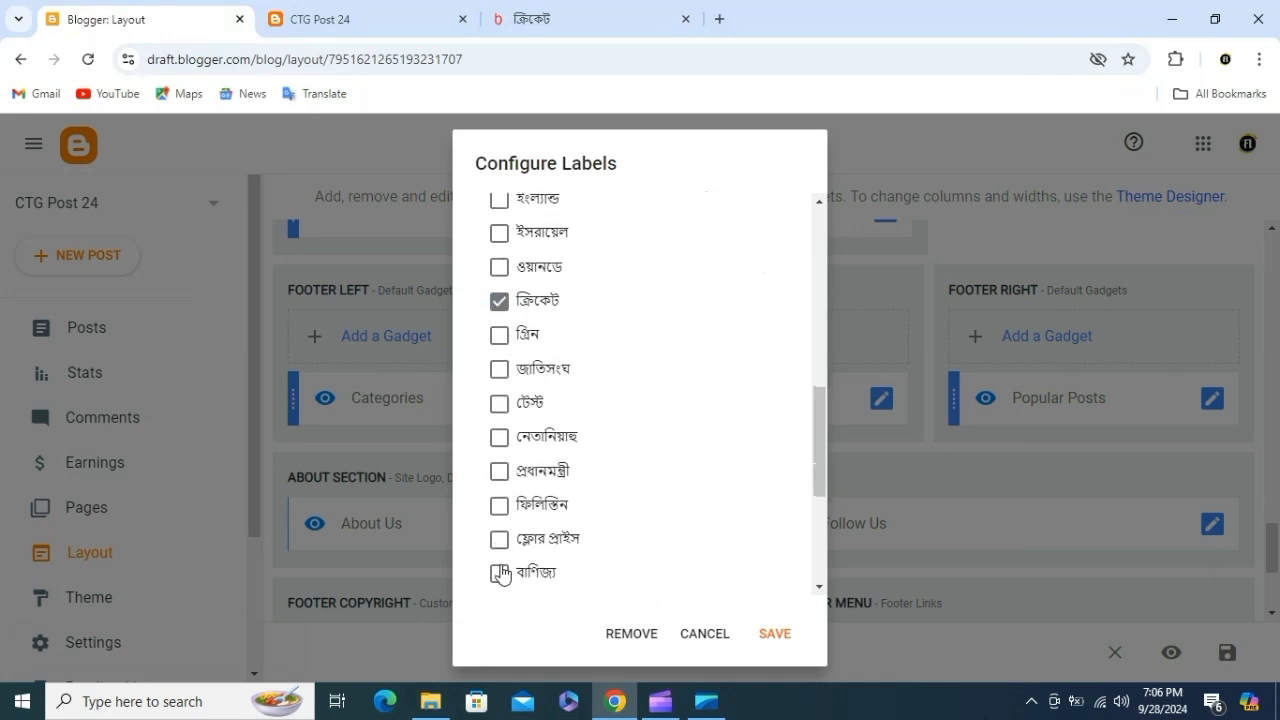
pyautogui.click(499, 573)
pyautogui.scroll(-3, 510, 540)
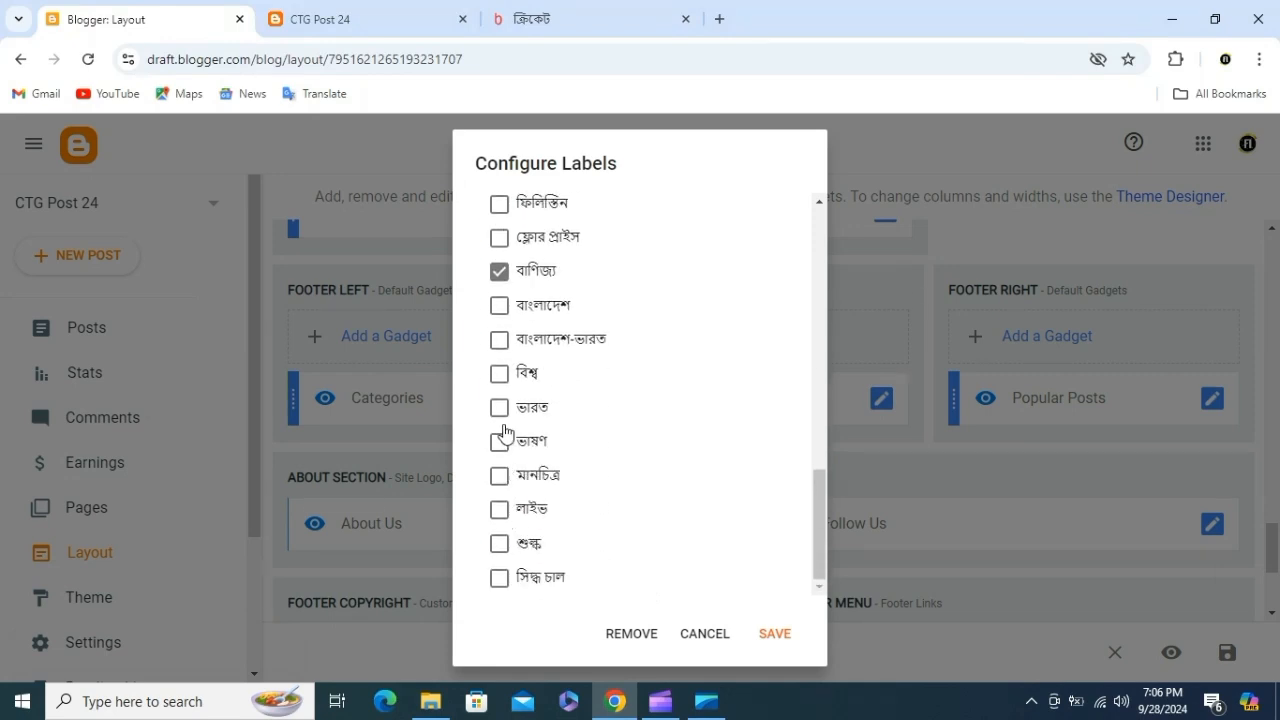
pyautogui.click(500, 375)
pyautogui.click(775, 633)
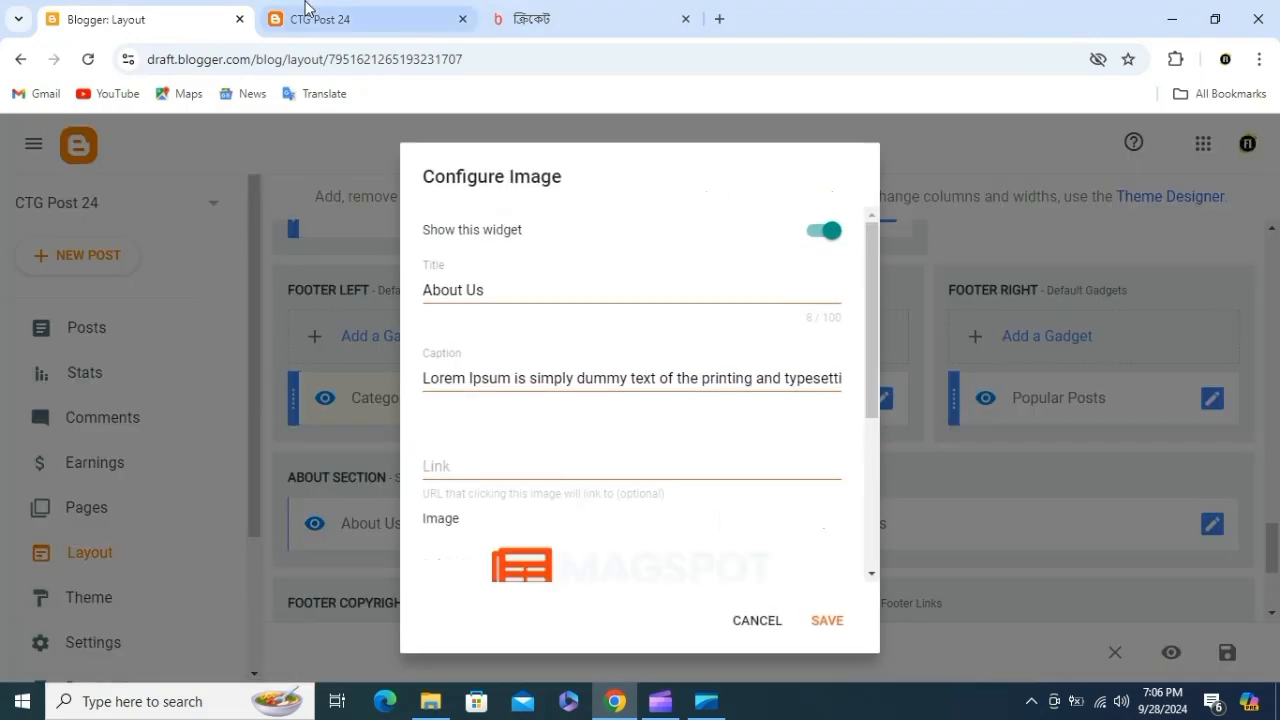
# Step: Compare the About Us gadget's caption and image options with the live blog's footer, closing the settings without saving
pyautogui.click(340, 18)
pyautogui.scroll(-2, 385, 428)
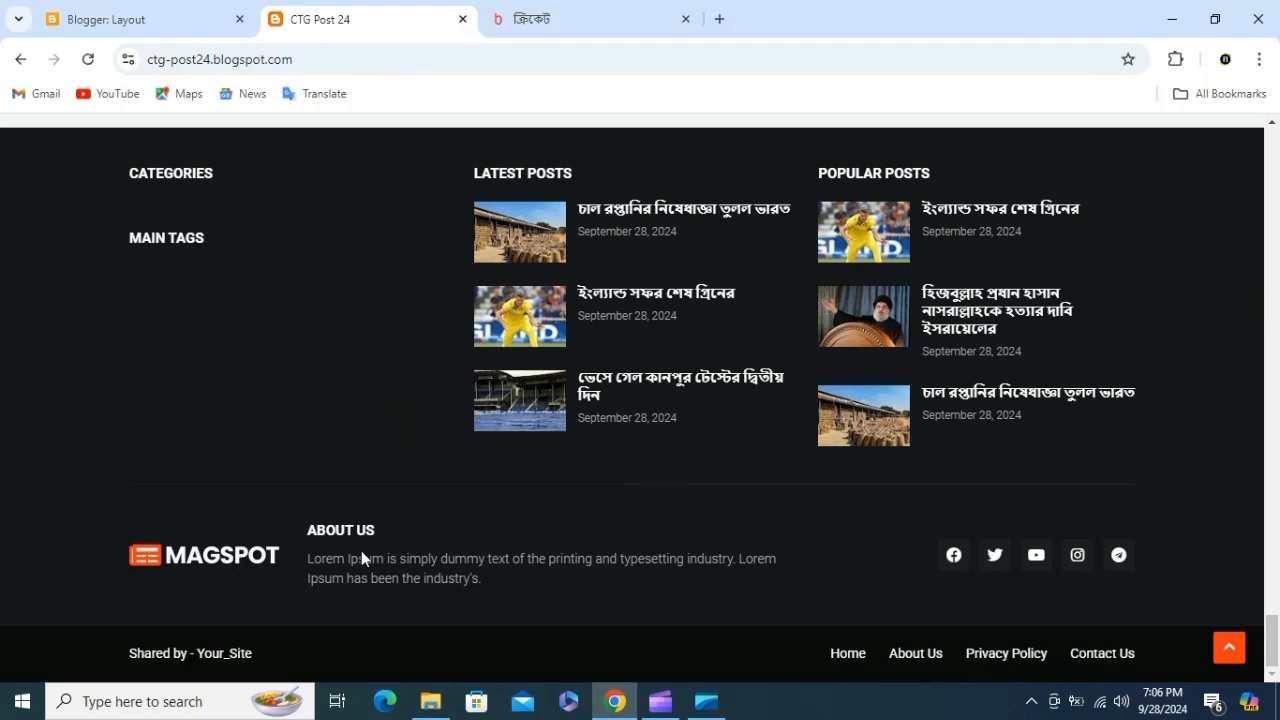
pyautogui.click(165, 14)
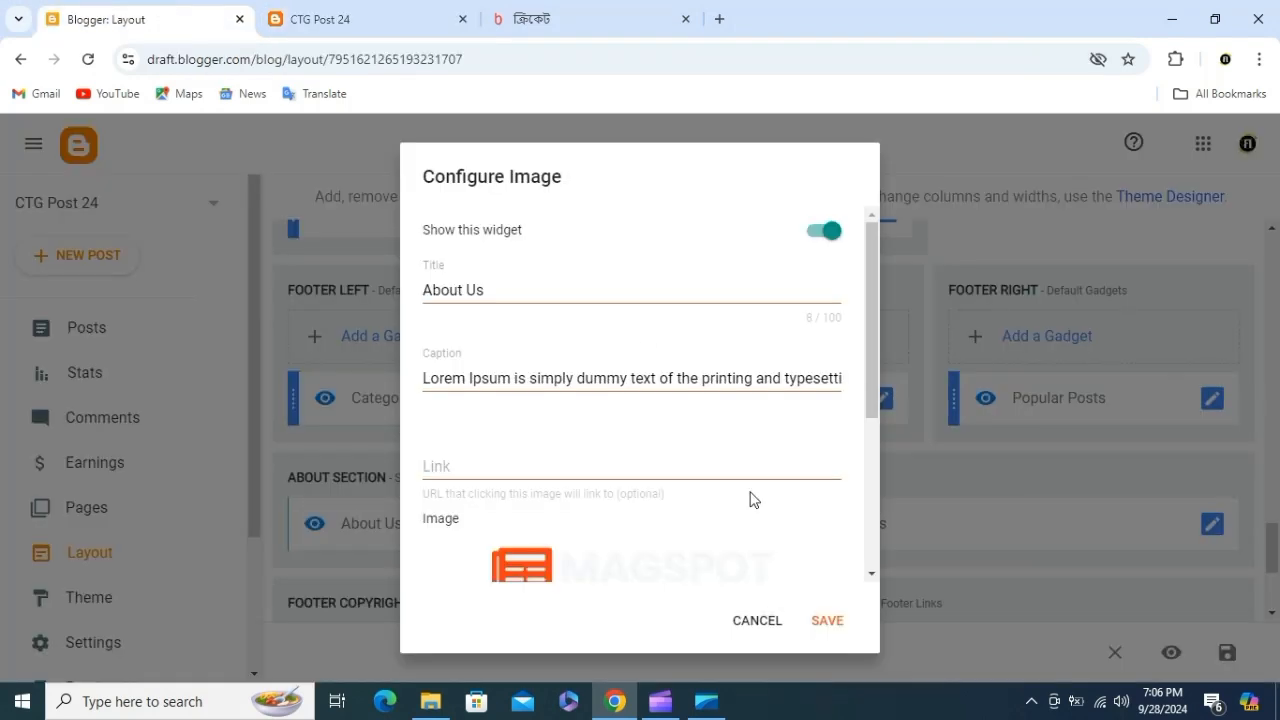
pyautogui.click(482, 378)
pyautogui.scroll(-3, 576, 447)
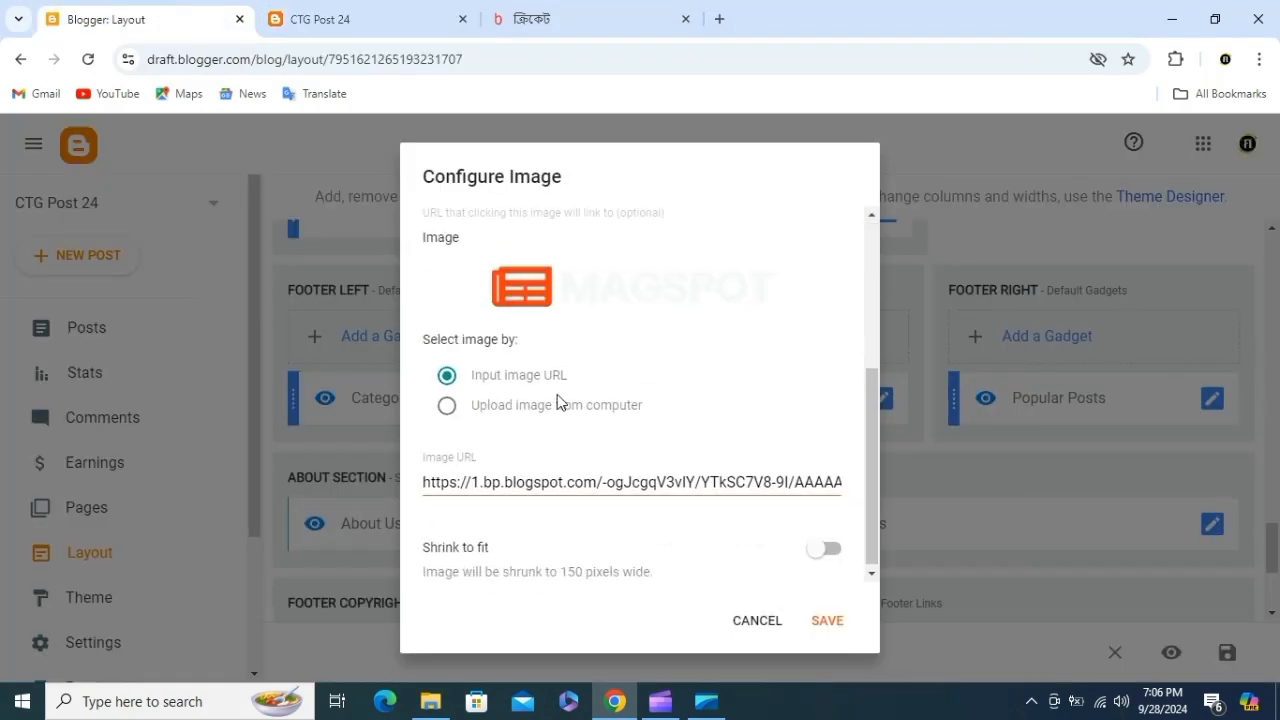
pyautogui.click(505, 409)
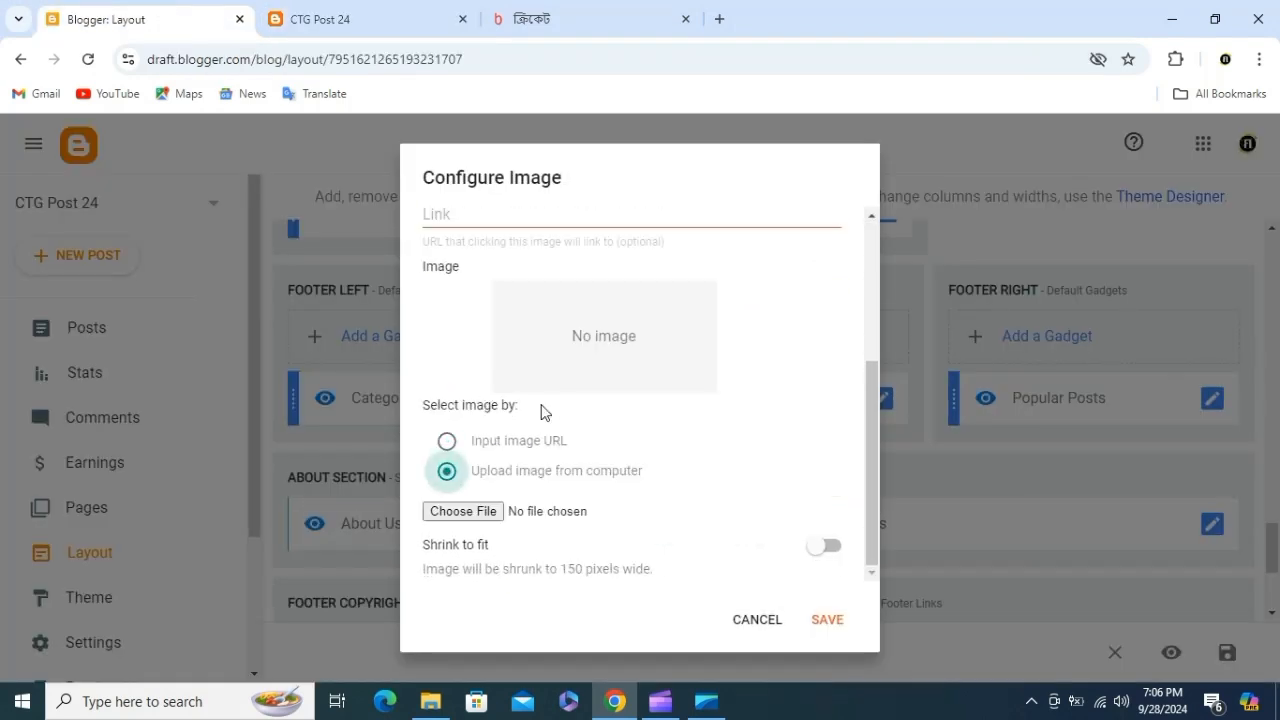
pyautogui.click(756, 621)
# Step: Compare the Follow Us gadget's social link list with the live blog's footer icons, closing the settings without saving
pyautogui.click(1212, 523)
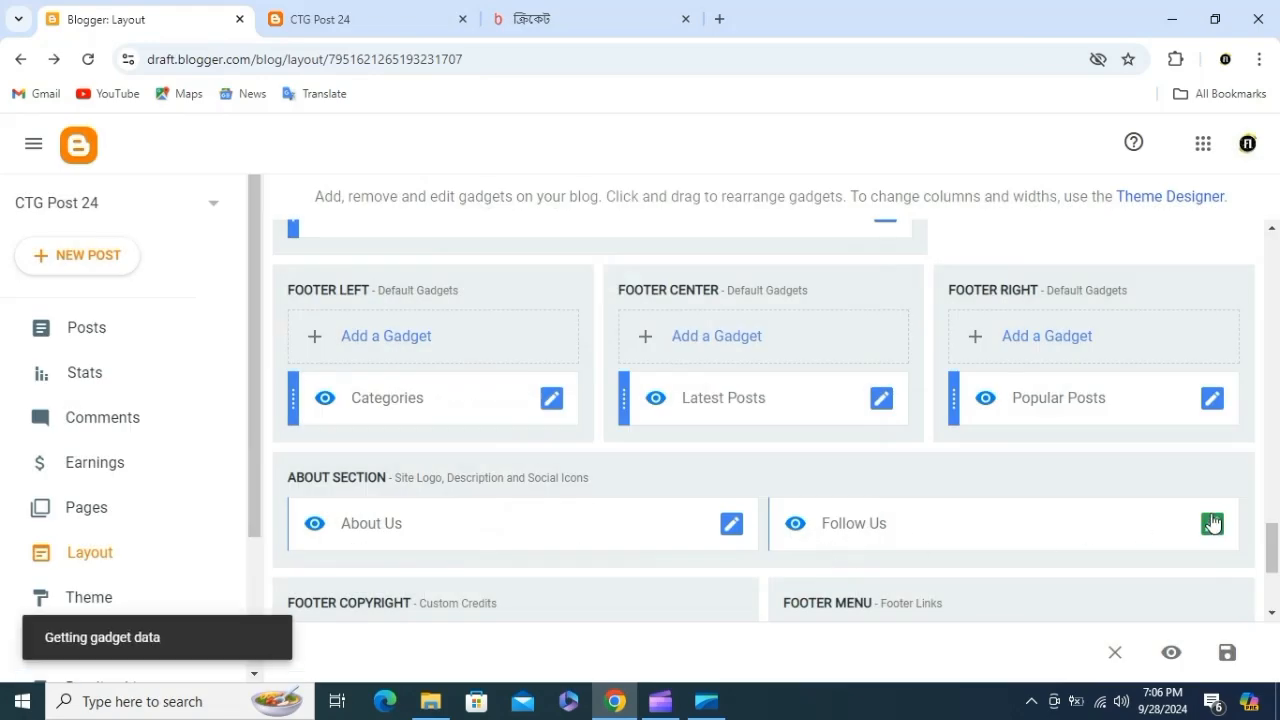
pyautogui.scroll(-5, 625, 435)
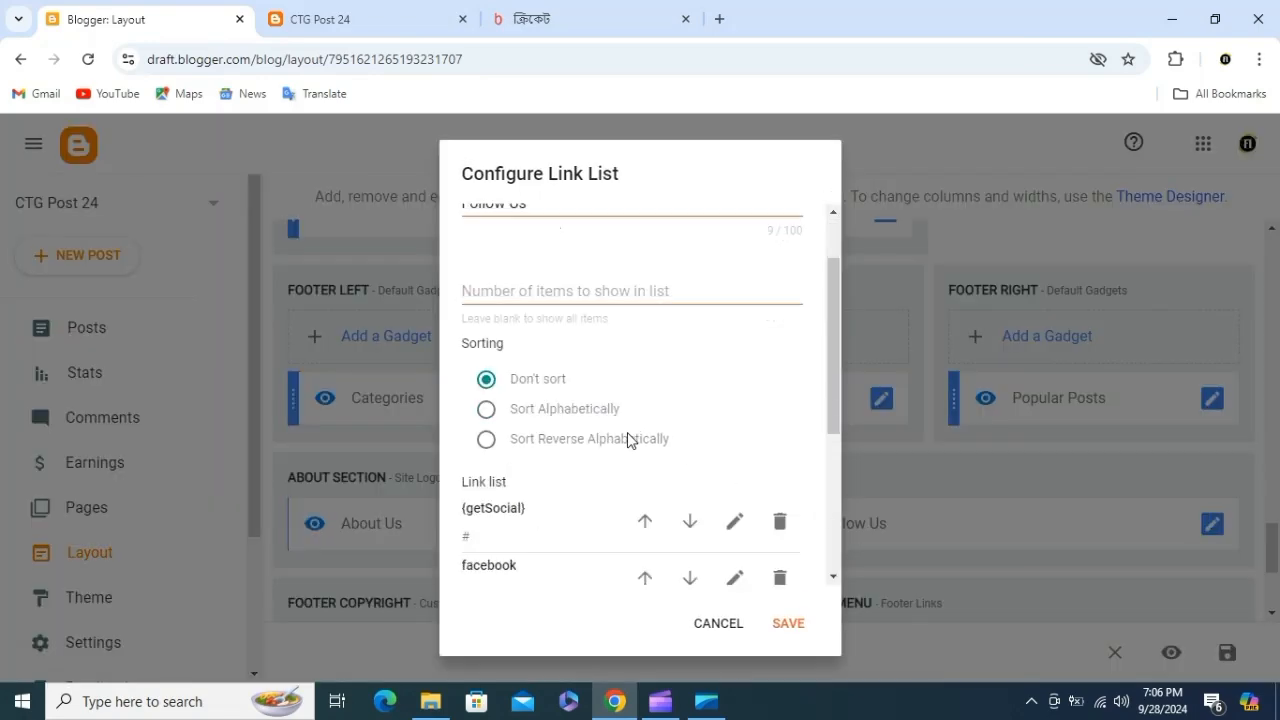
pyautogui.click(366, 19)
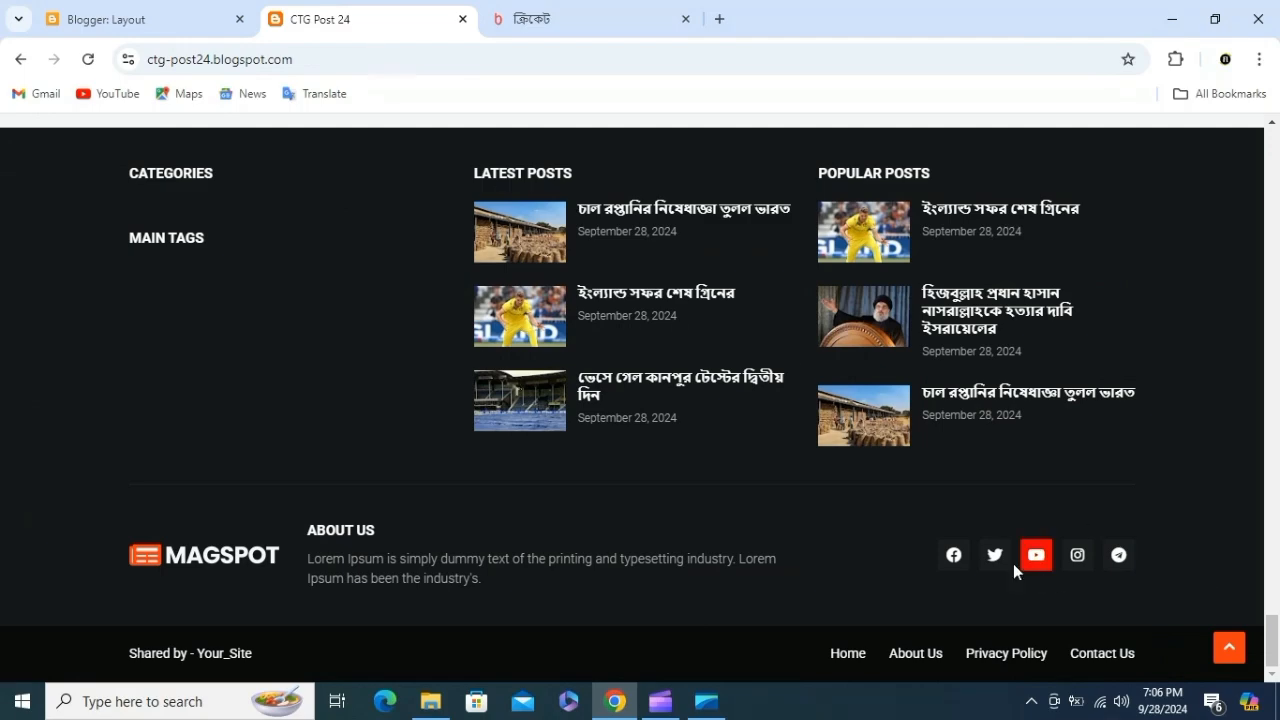
pyautogui.click(200, 19)
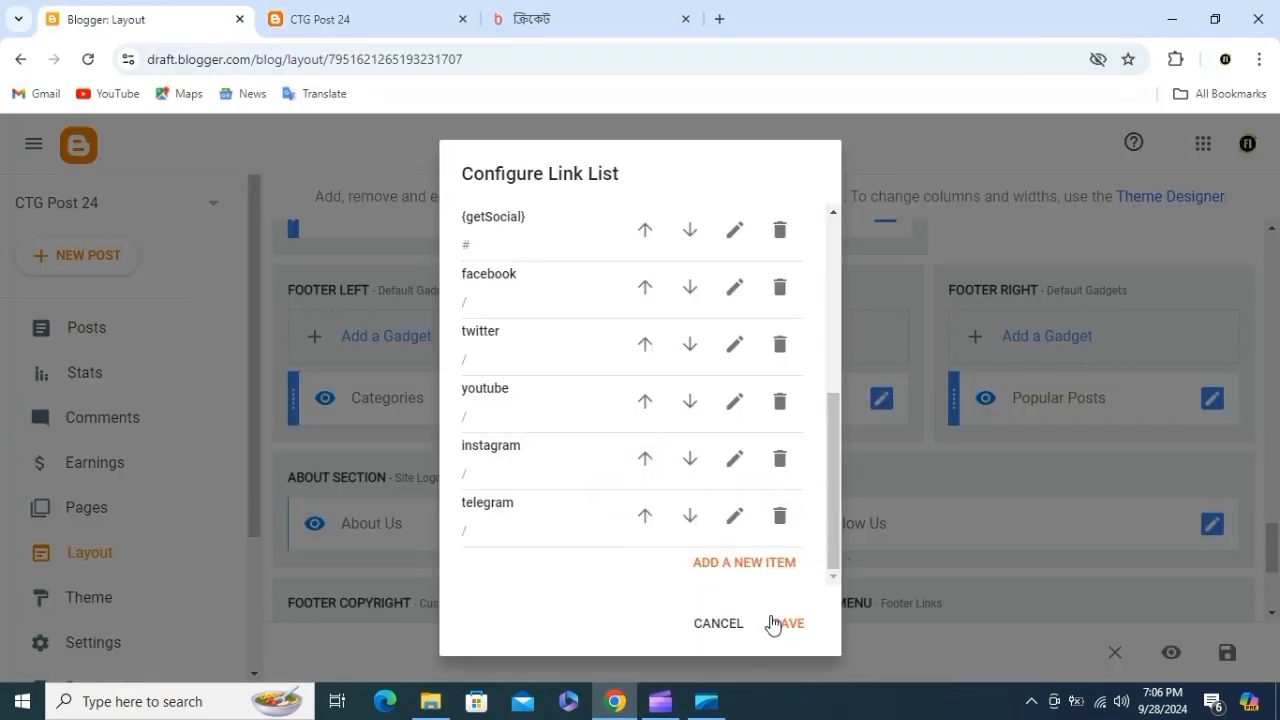
pyautogui.click(737, 622)
pyautogui.scroll(-3, 710, 505)
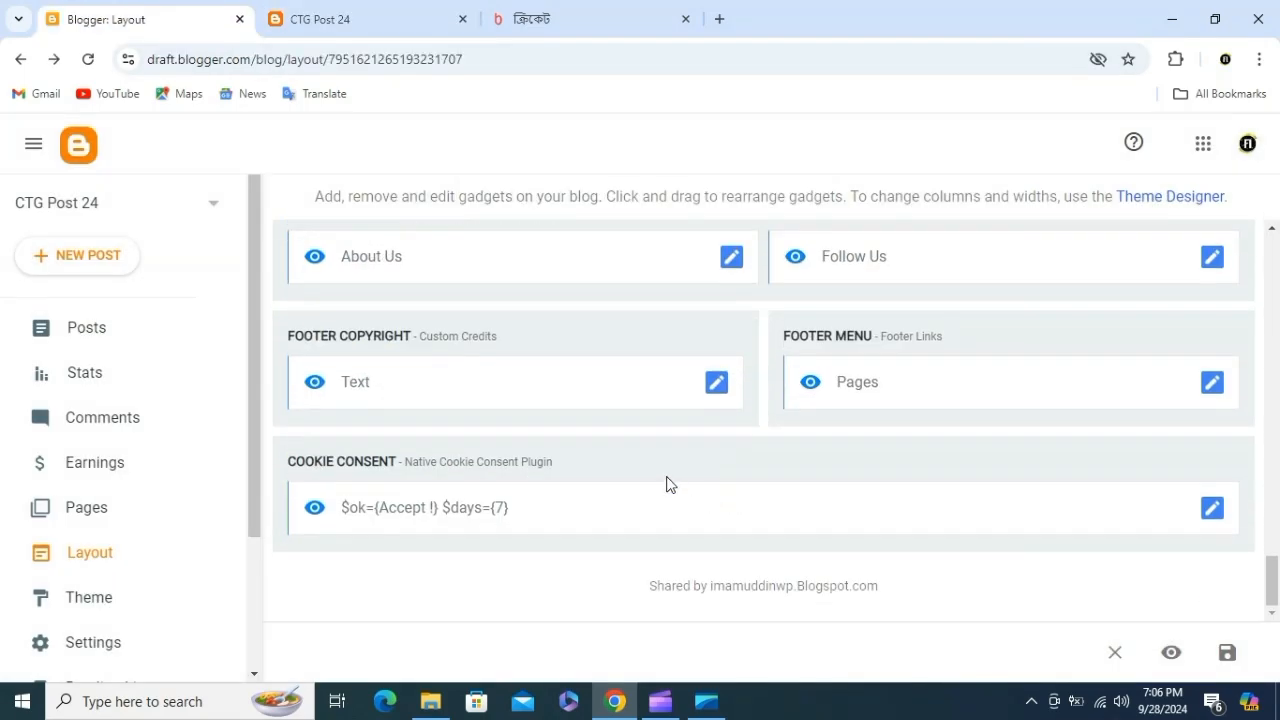
pyautogui.click(716, 384)
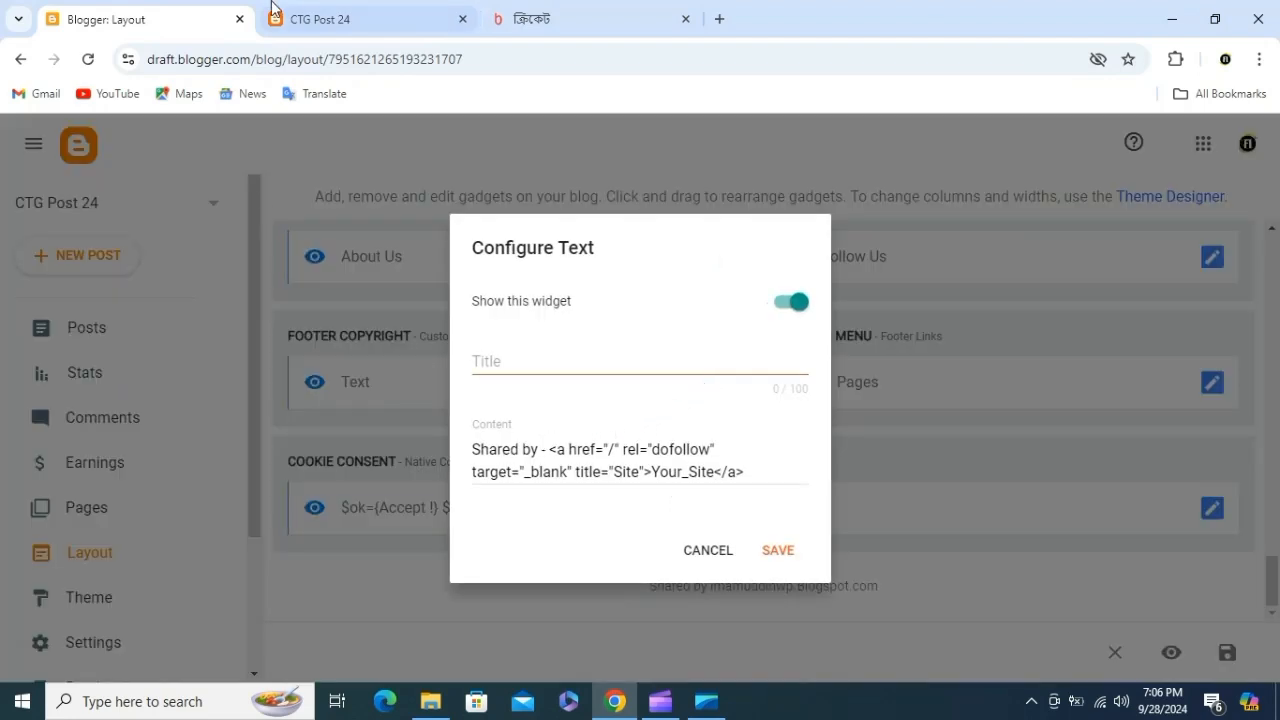
pyautogui.click(320, 19)
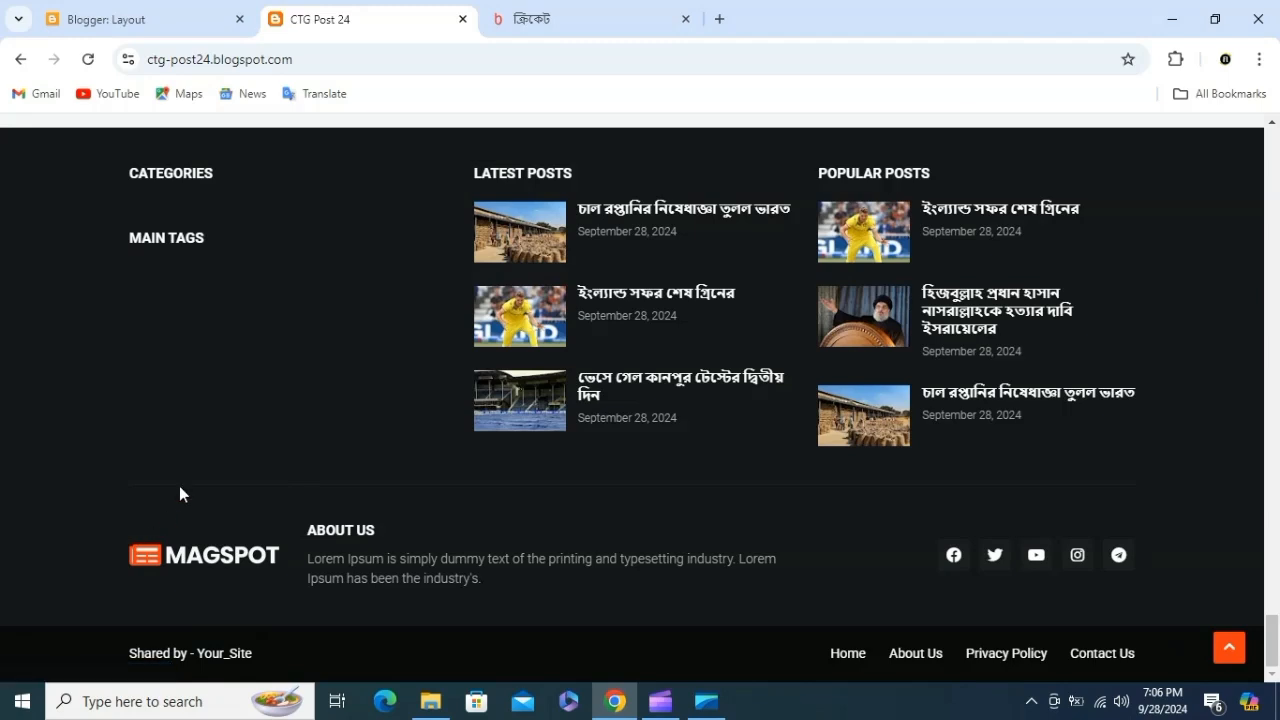
pyautogui.click(326, 59)
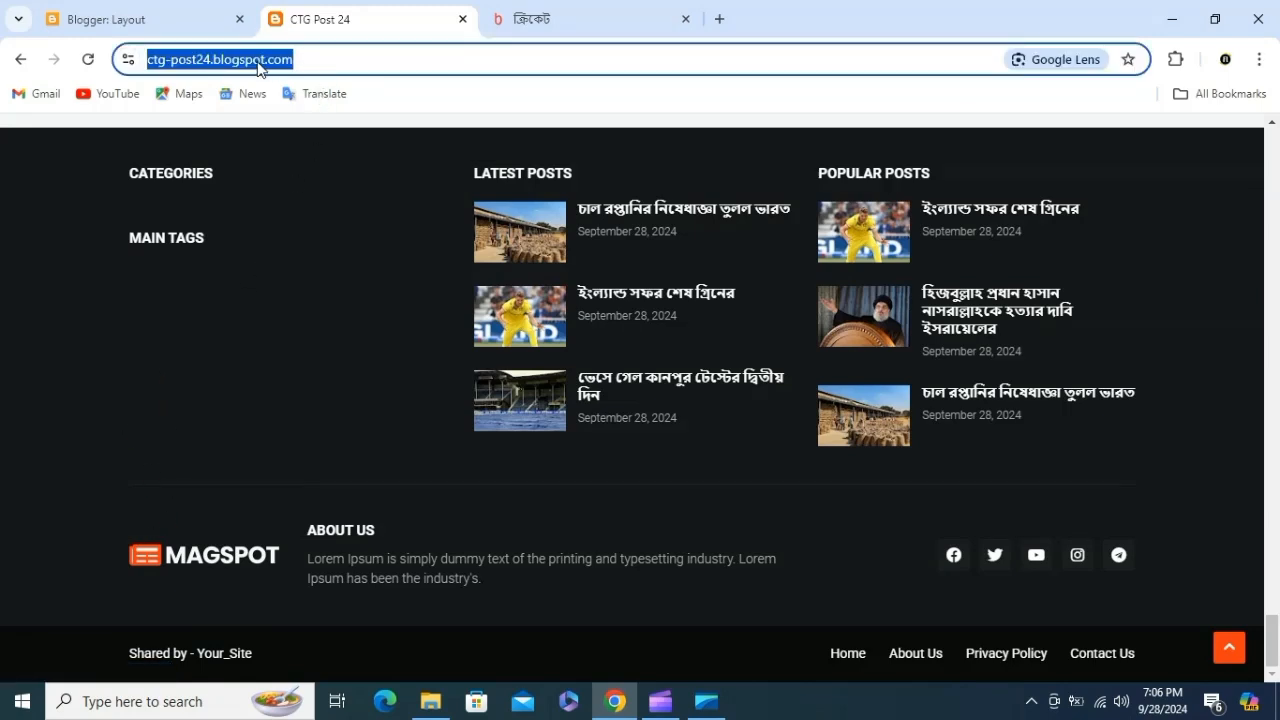
pyautogui.rightClick(262, 59)
pyautogui.click(314, 235)
pyautogui.click(165, 15)
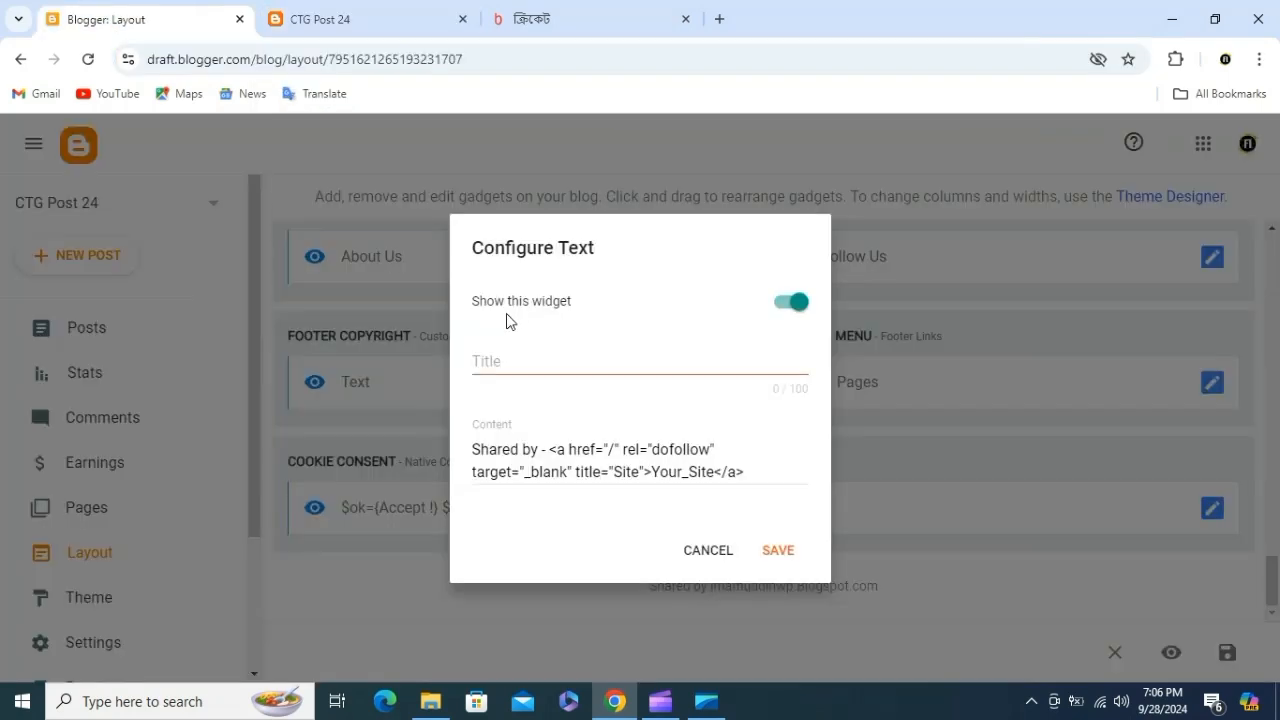
pyautogui.doubleClick(610, 451)
pyautogui.hotkey('ctrl', 'v')
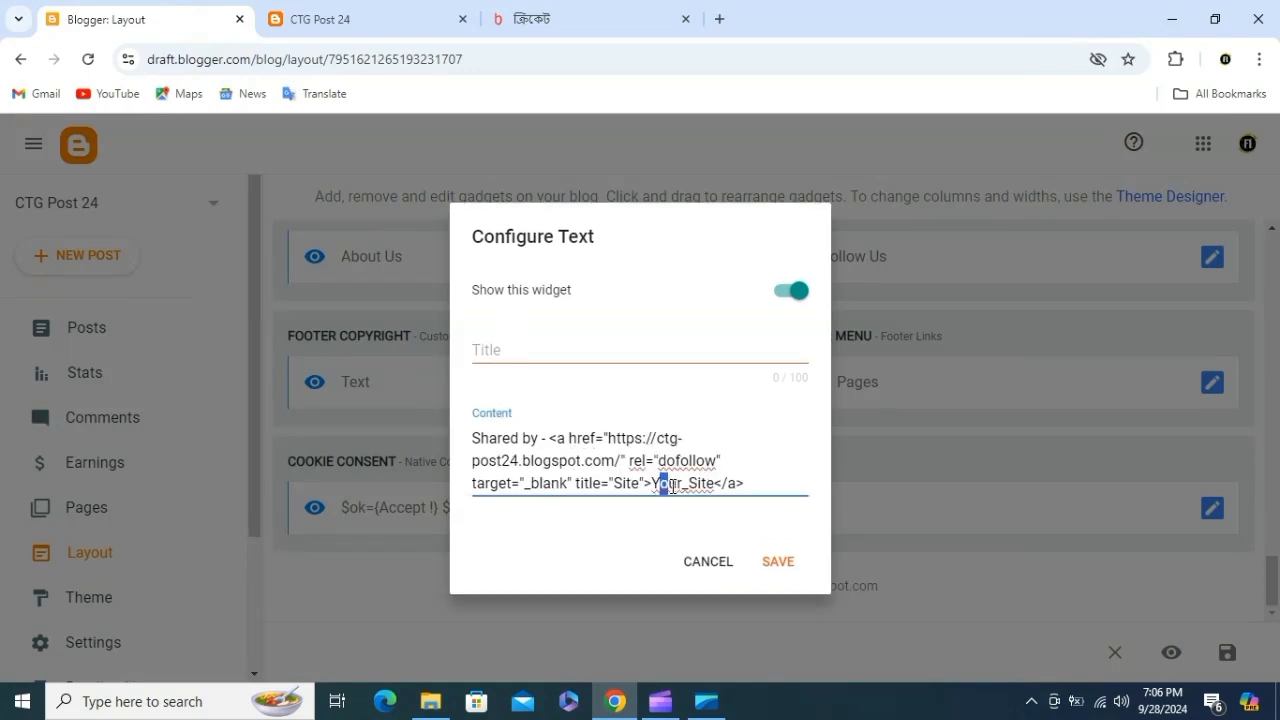
# Step: Replace the link text Your_Site in the Footer Copyright content with CTG Post 24 and compare it with the live blog's footer
pyautogui.moveTo(656, 483); pyautogui.dragTo(700, 483)
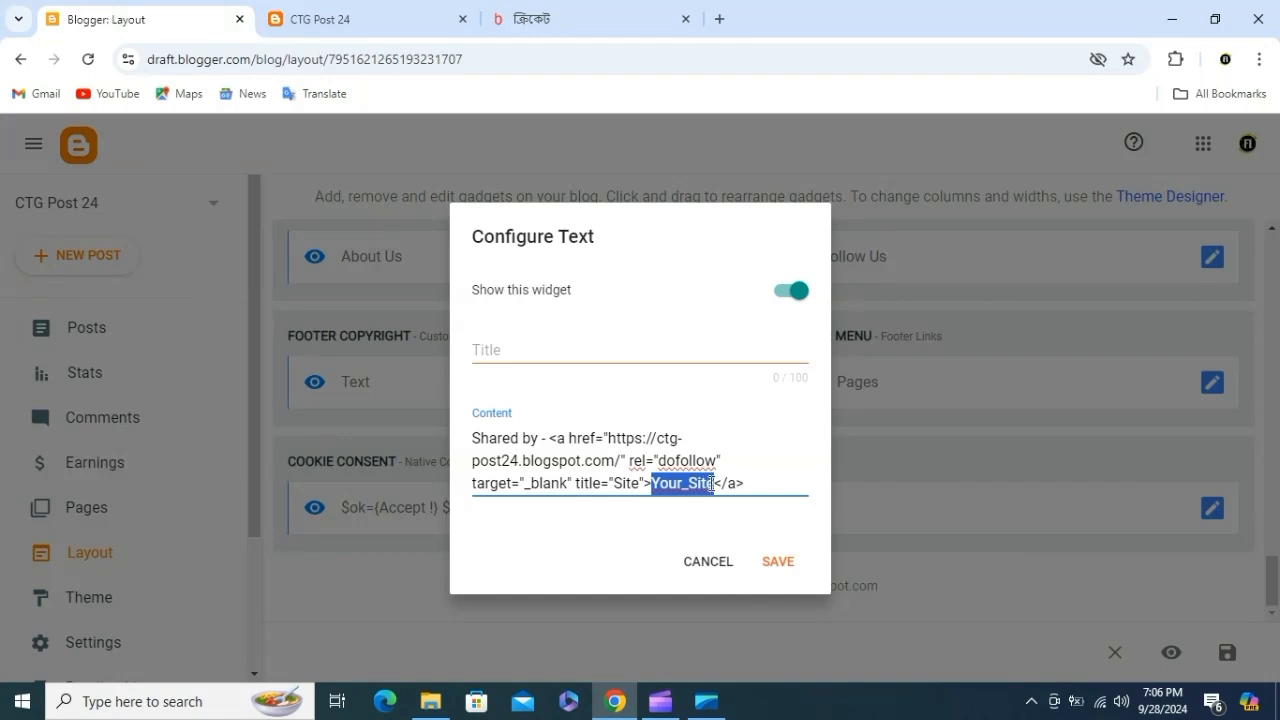
pyautogui.write('CTG Post 24')
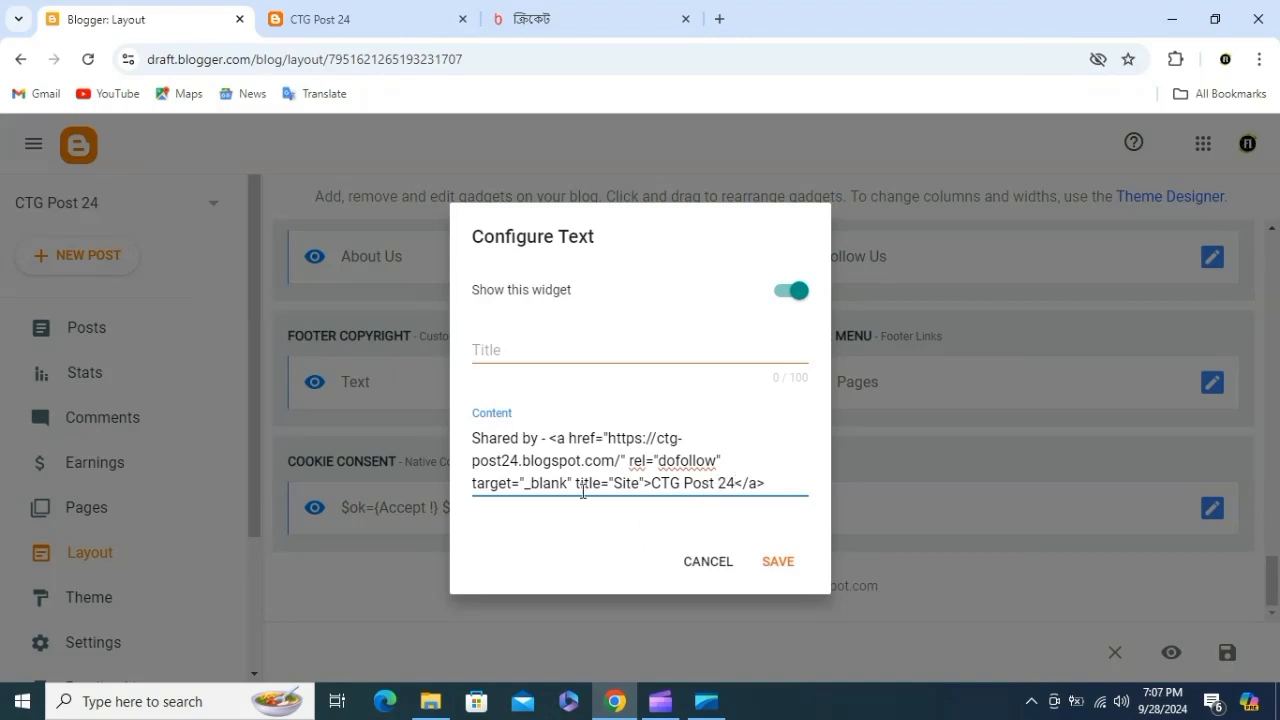
pyautogui.click(378, 12)
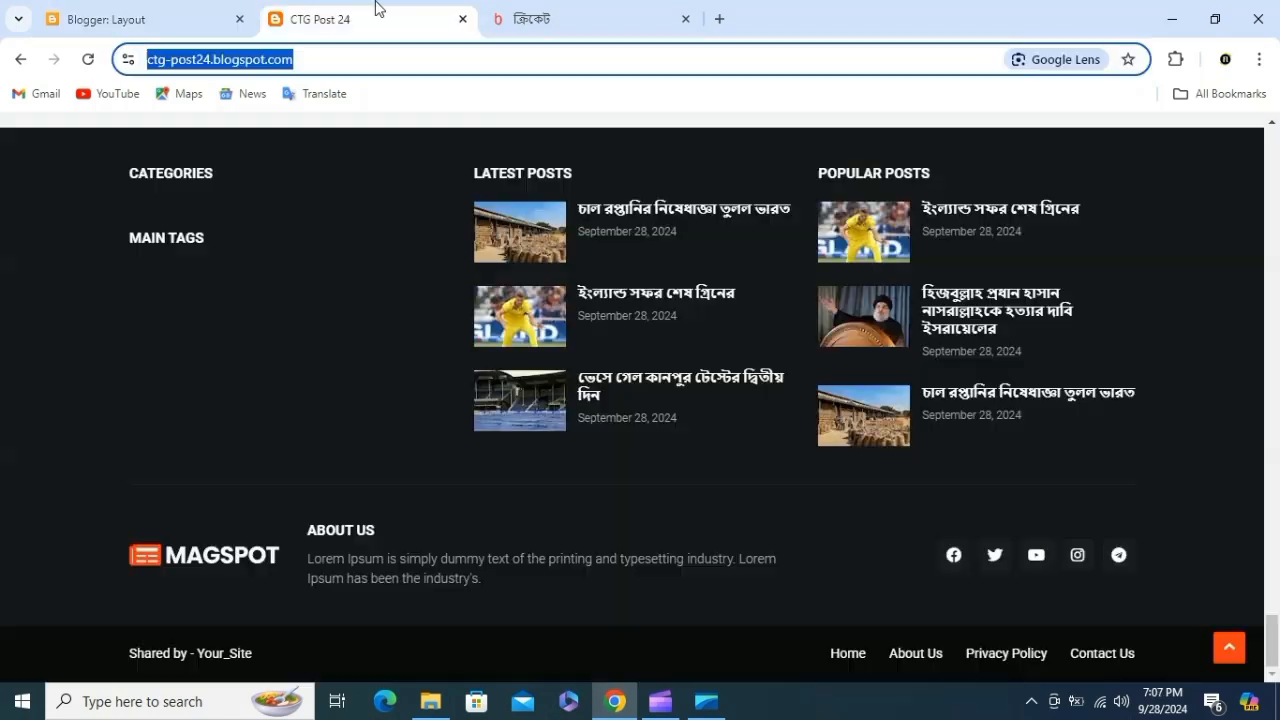
pyautogui.click(129, 20)
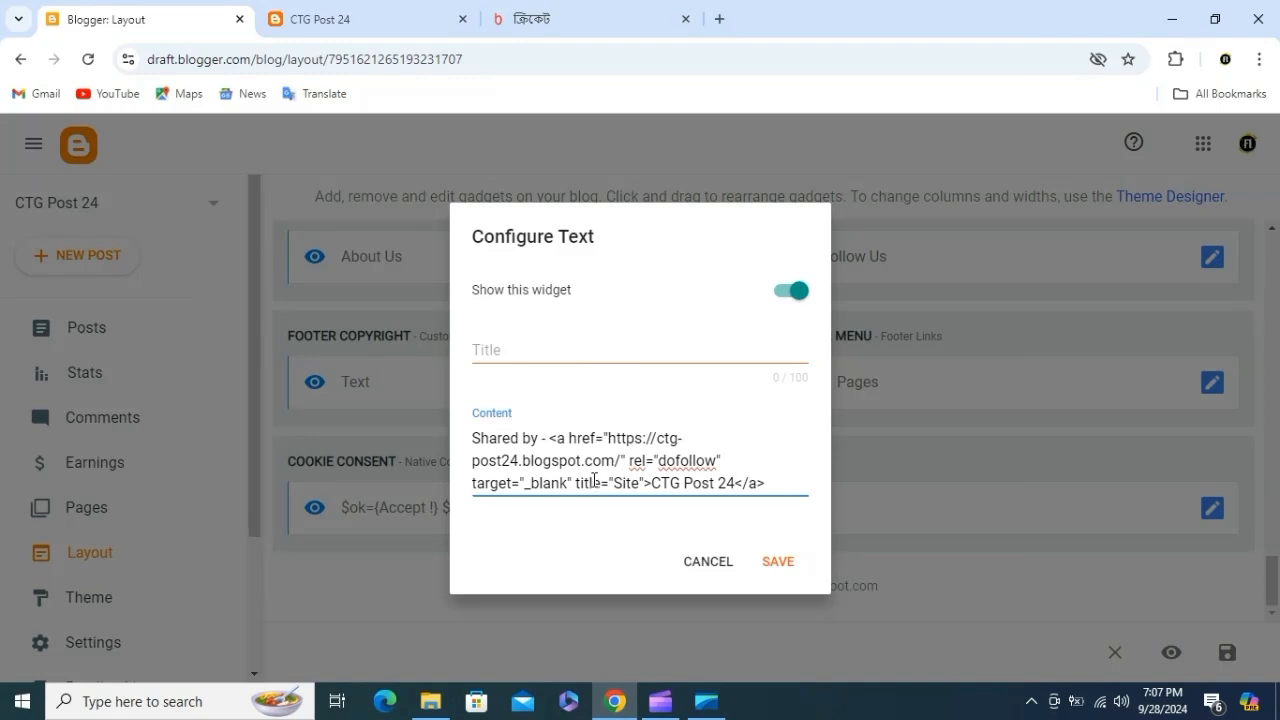
# Step: Replace "Shared by" with "Copyright" in the Footer Copyright content and save the gadget
pyautogui.moveTo(538, 440); pyautogui.dragTo(445, 443)
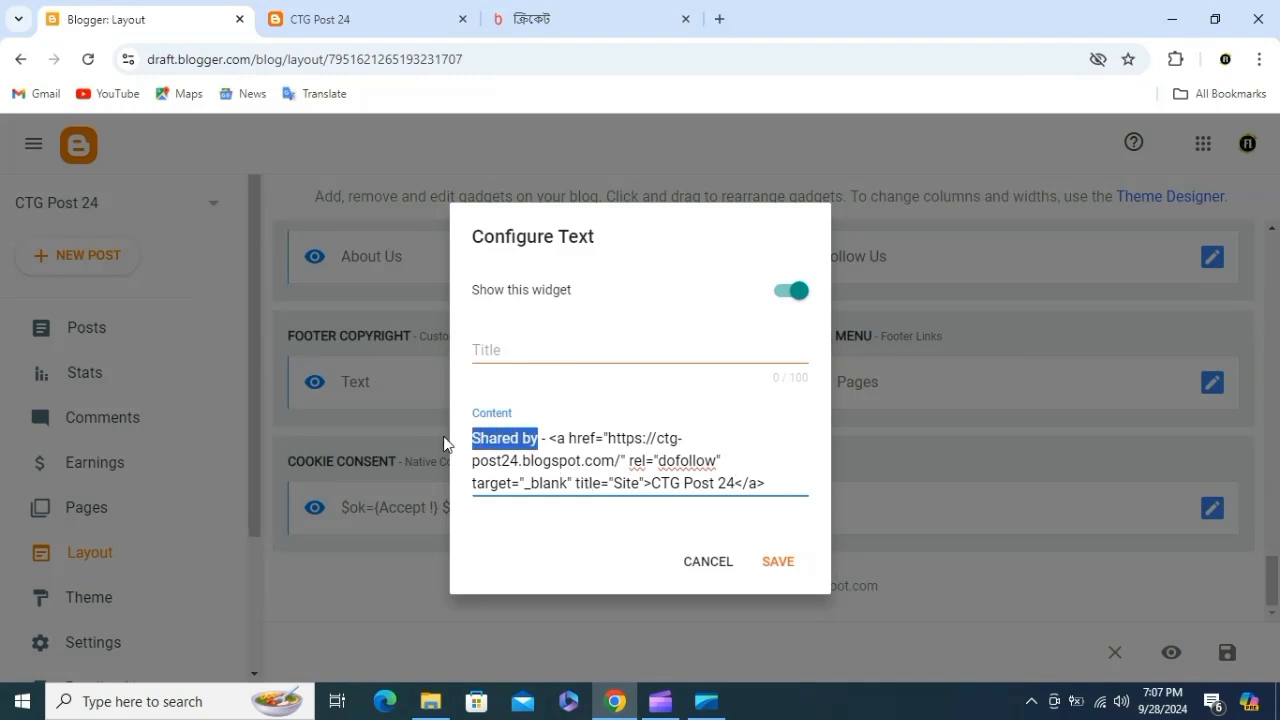
pyautogui.write('Copy')
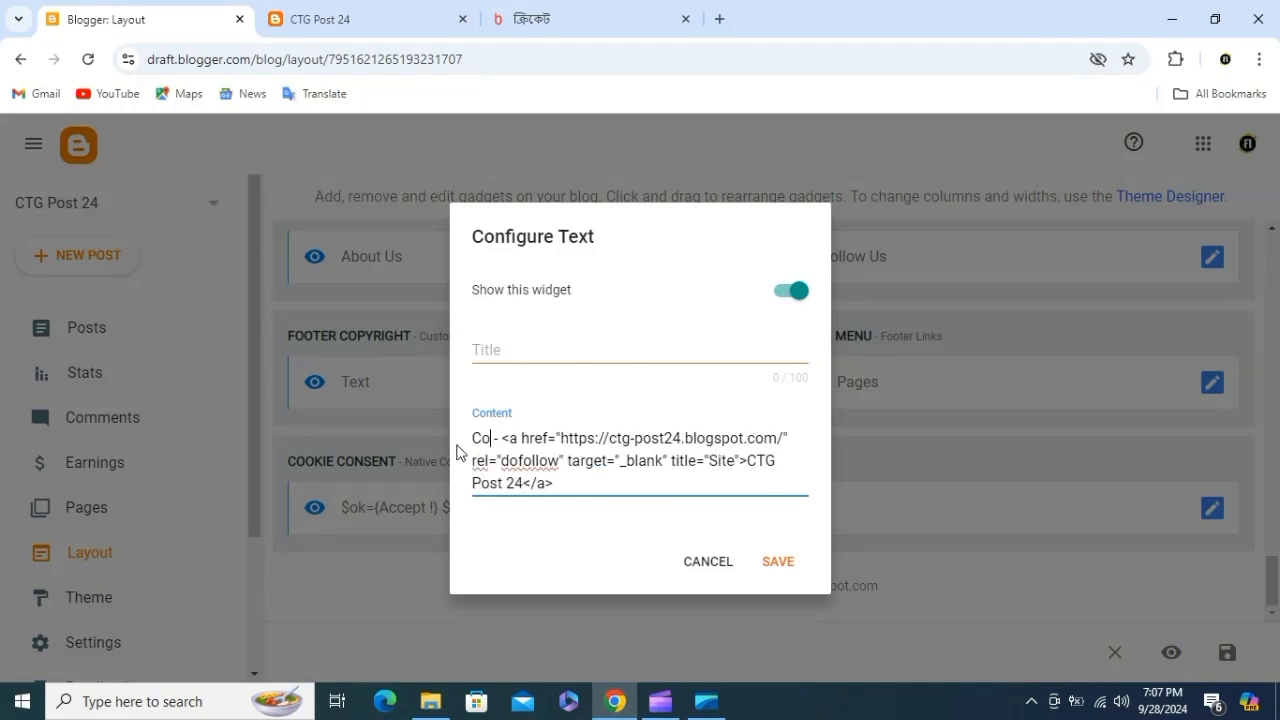
pyautogui.write('right')
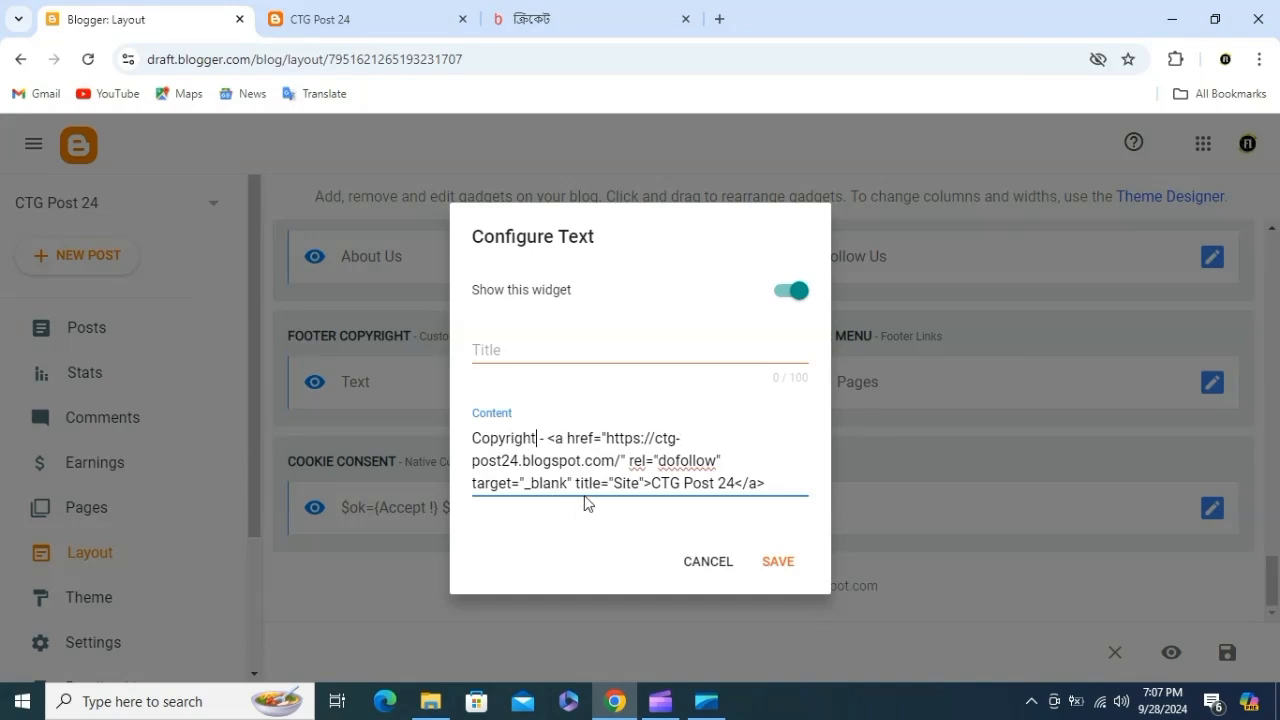
pyautogui.click(778, 580)
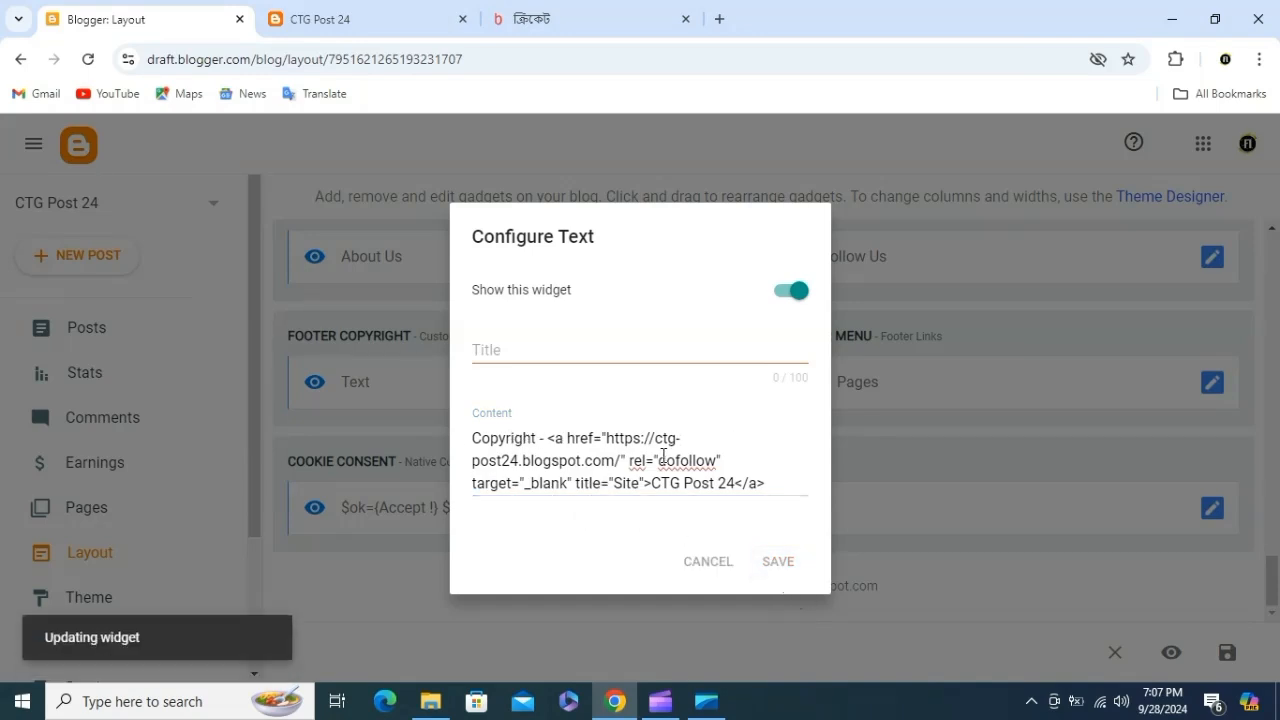
# Step: Reload the live blog and check the footer's Categories column and copyright line
pyautogui.click(358, 15)
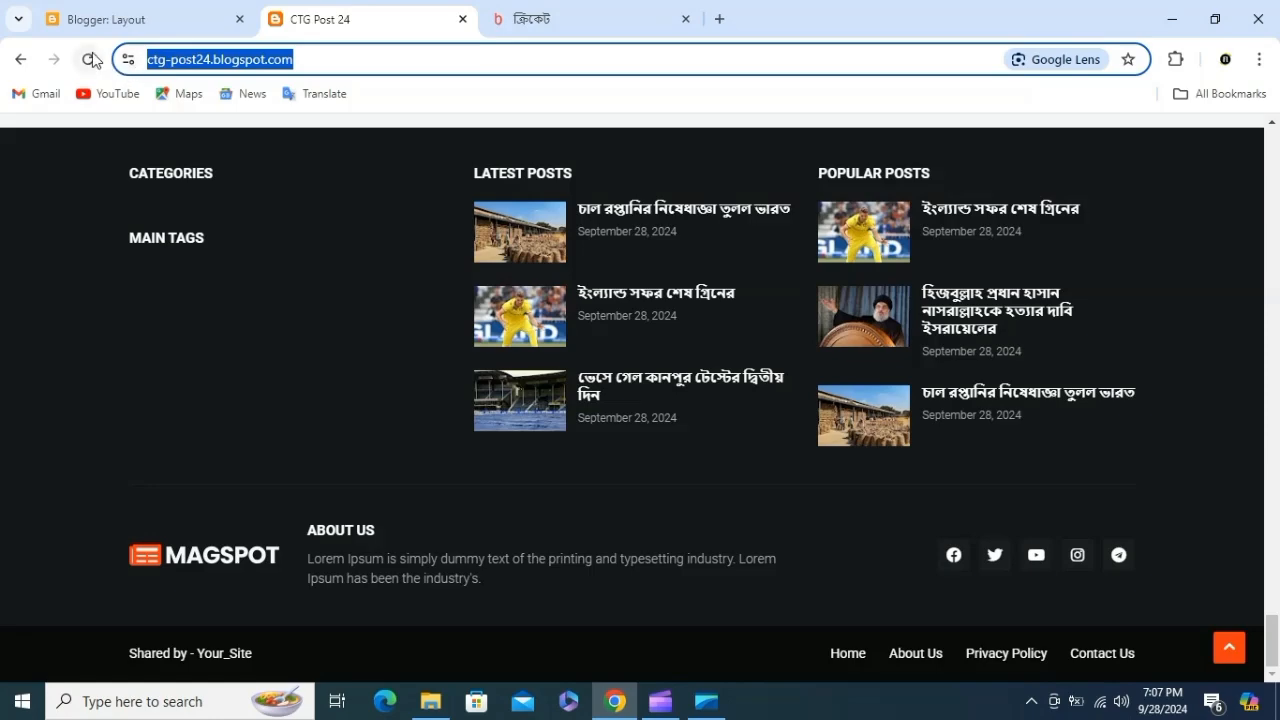
pyautogui.click(90, 59)
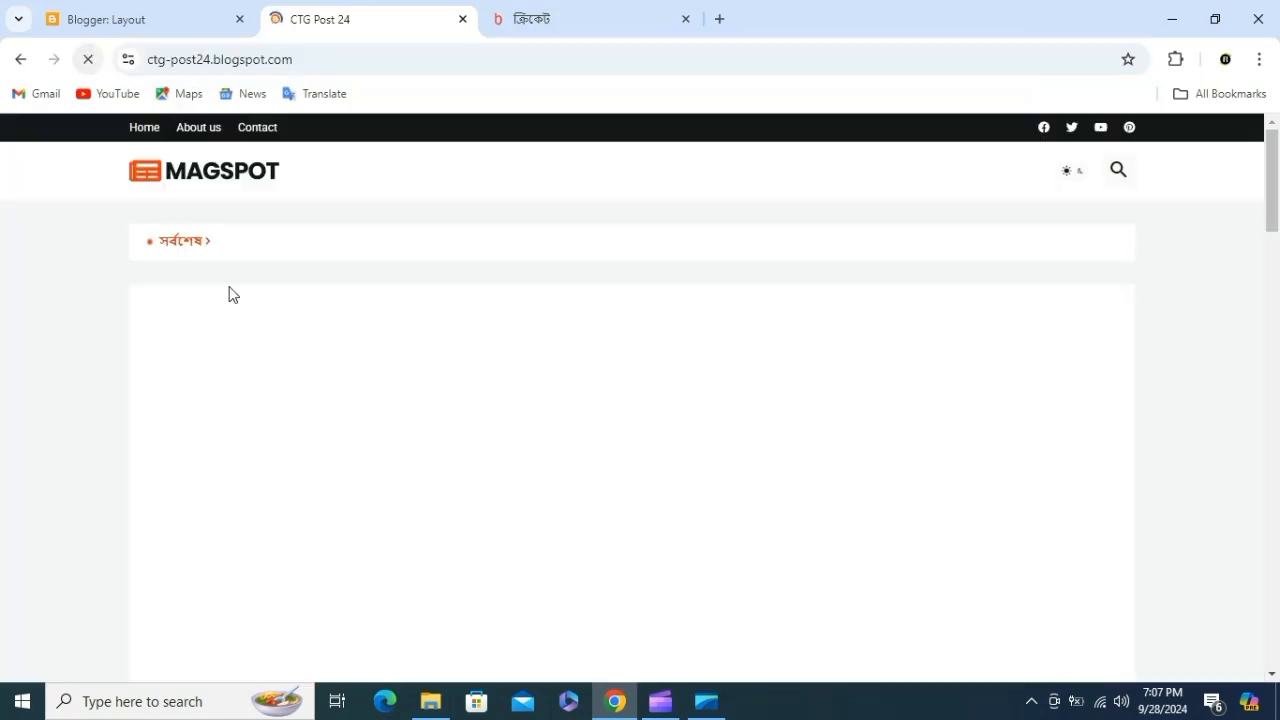
pyautogui.scroll(-20, 368, 340)
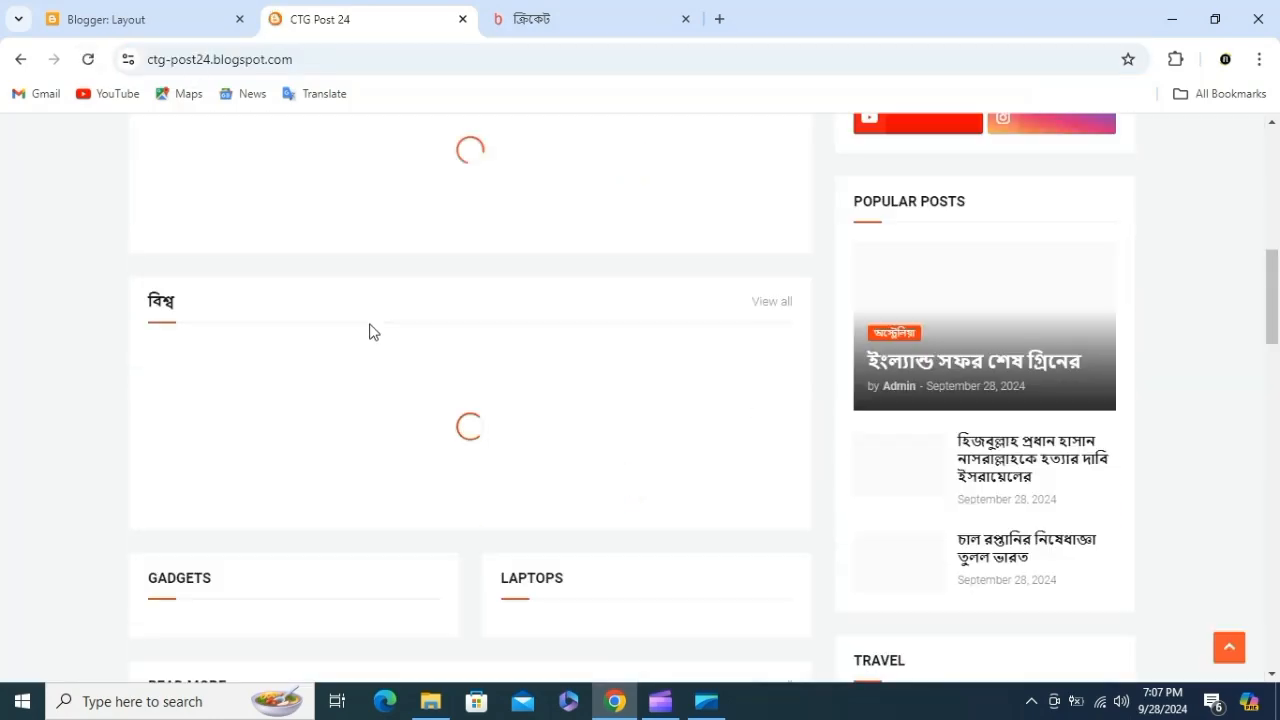
pyautogui.scroll(-5, 300, 500)
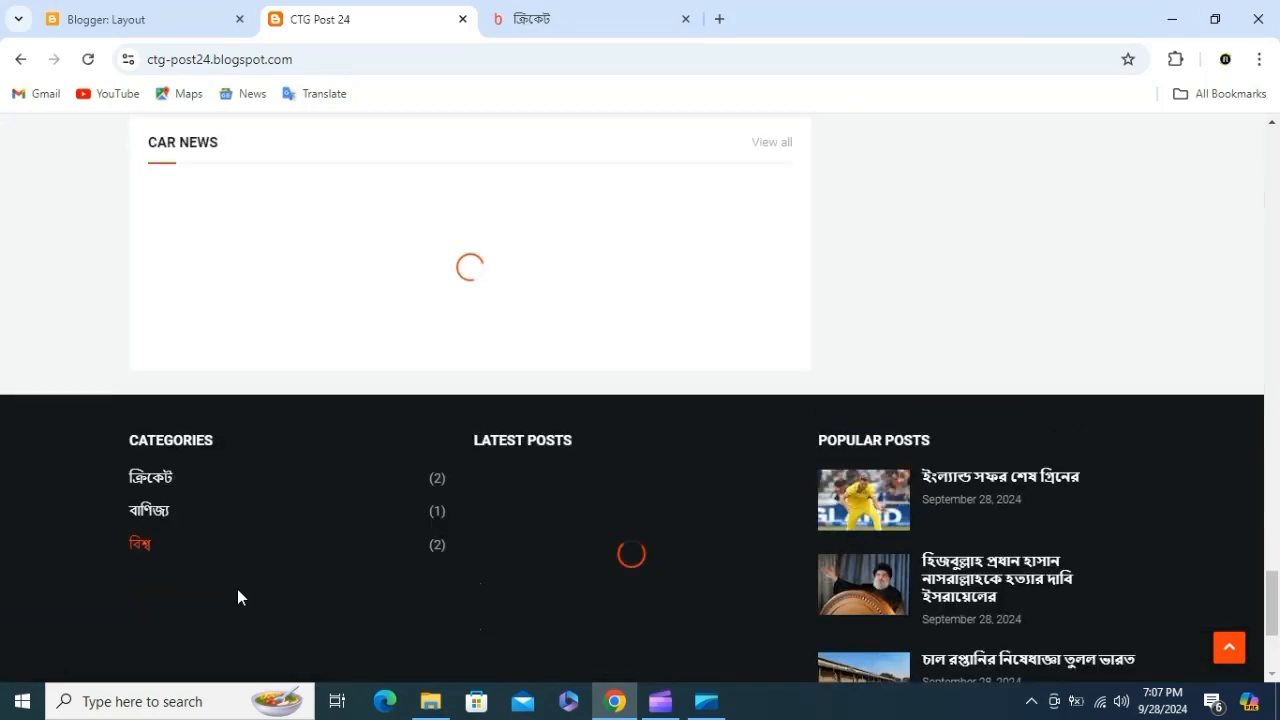
pyautogui.scroll(-10, 175, 667)
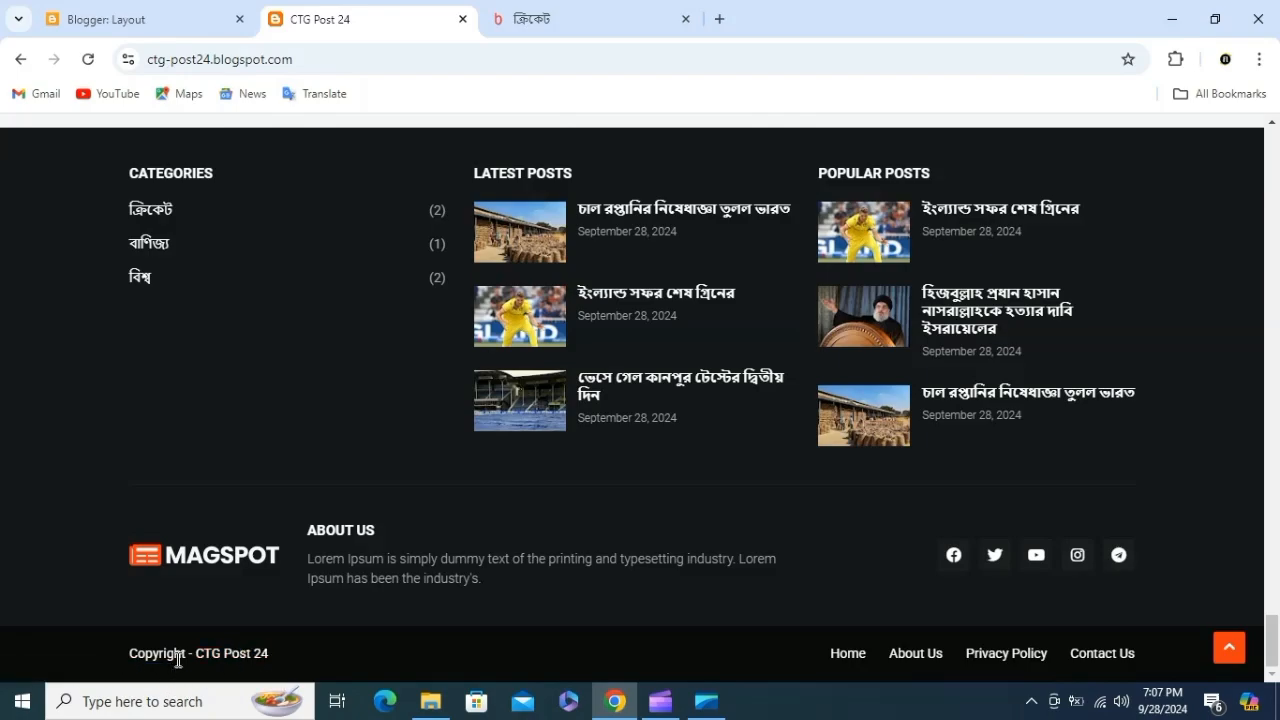
# Step: Test the live blog's dark mode by switching it on and back off
pyautogui.scroll(12, 237, 603)
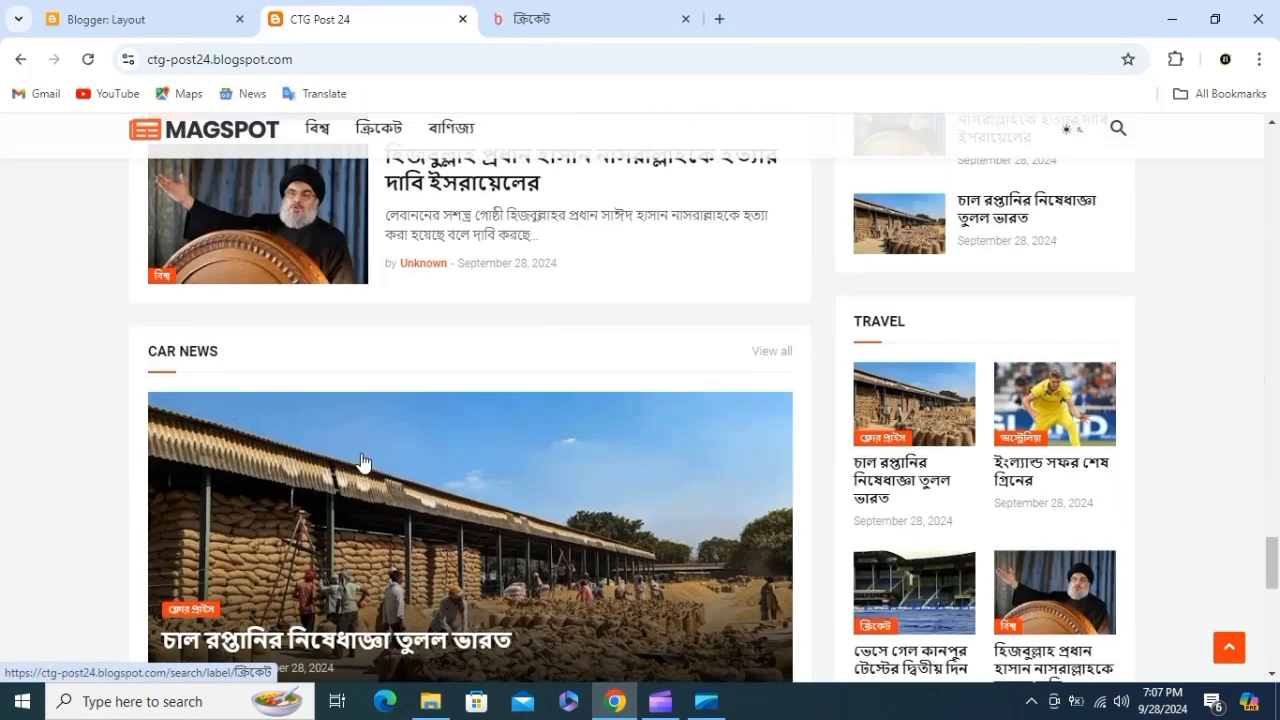
pyautogui.scroll(8, 363, 462)
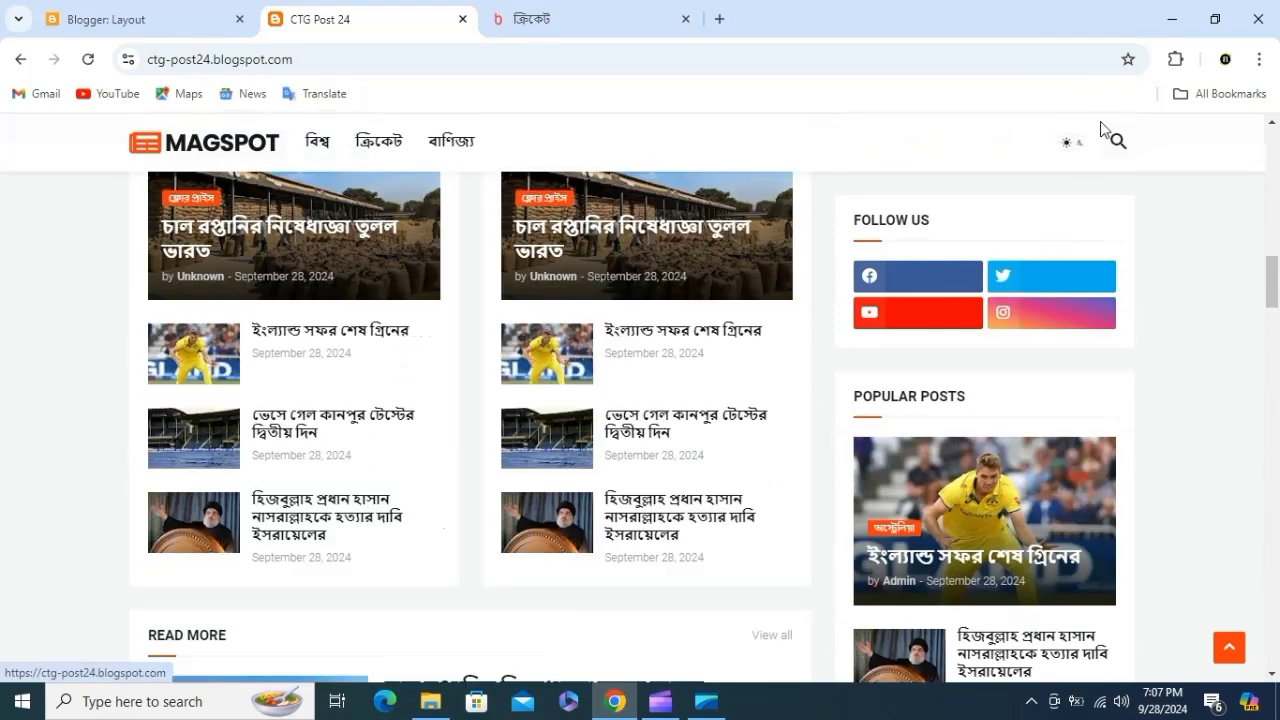
pyautogui.click(1078, 146)
pyautogui.click(1078, 146)
pyautogui.scroll(6, 737, 286)
# Step: Open the post চাল রপ্তানির নিষেধাজ্ঞা তুলল ভারত, close the extra ক্রিকেট page, review the post to its footer and return to the blog's home page
pyautogui.click(444, 460)
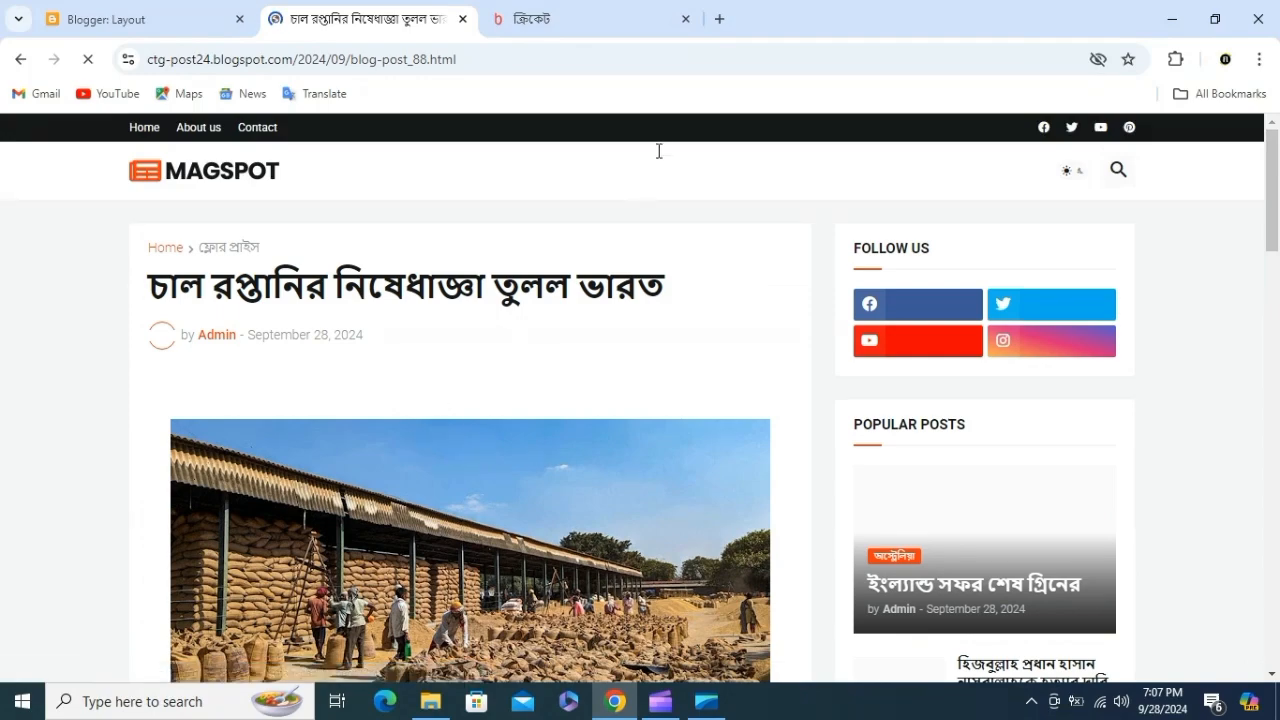
pyautogui.click(686, 19)
pyautogui.scroll(-2, 607, 335)
pyautogui.scroll(-10, 607, 335)
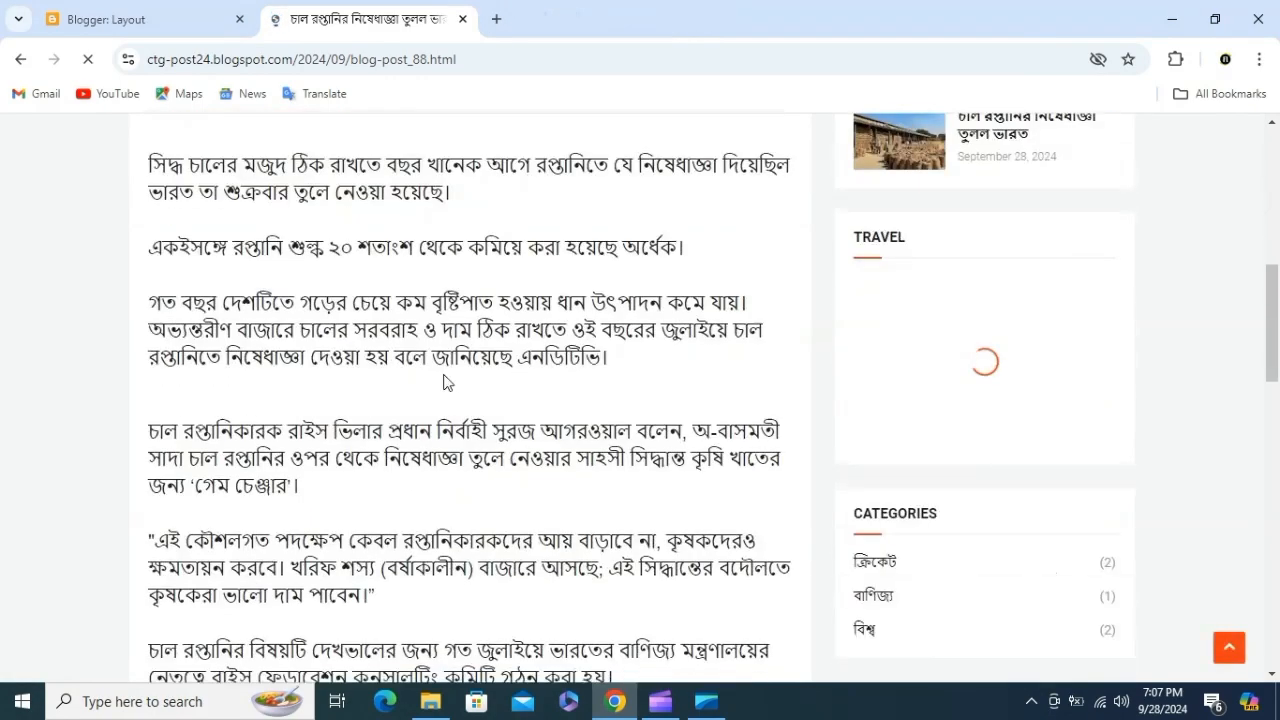
pyautogui.scroll(-4, 345, 380)
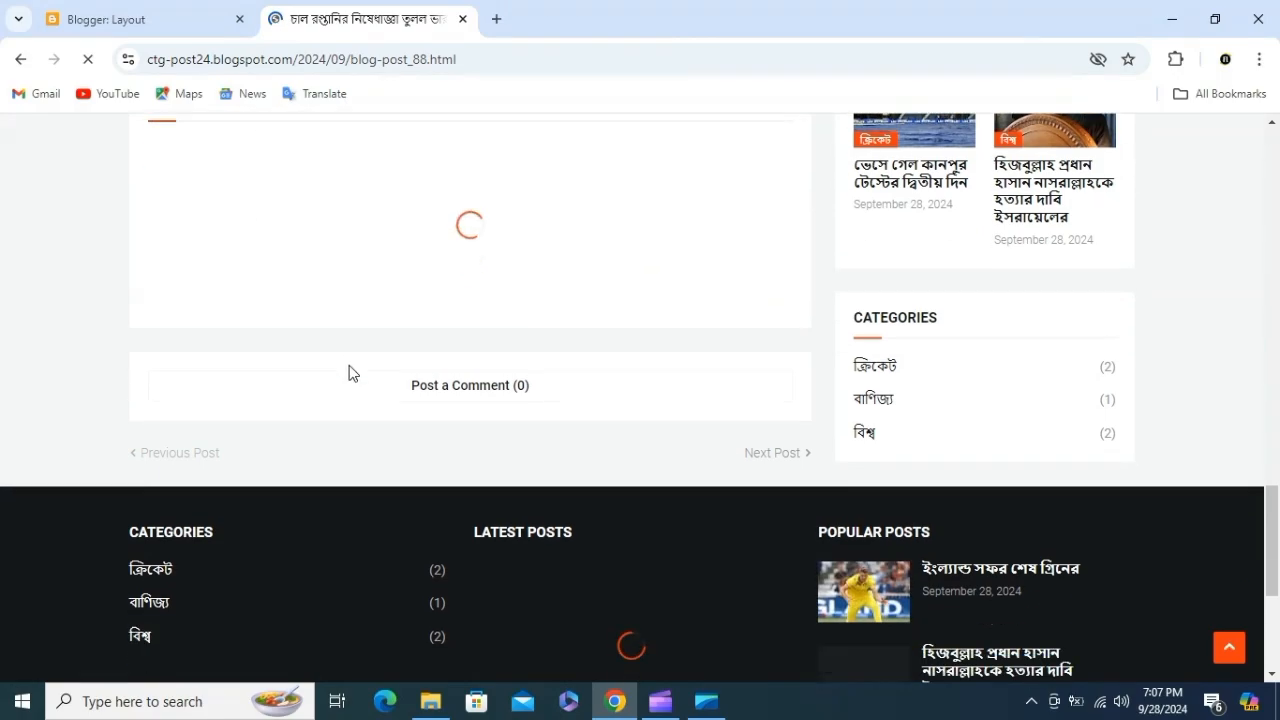
pyautogui.scroll(2, 362, 365)
pyautogui.scroll(-3, 507, 325)
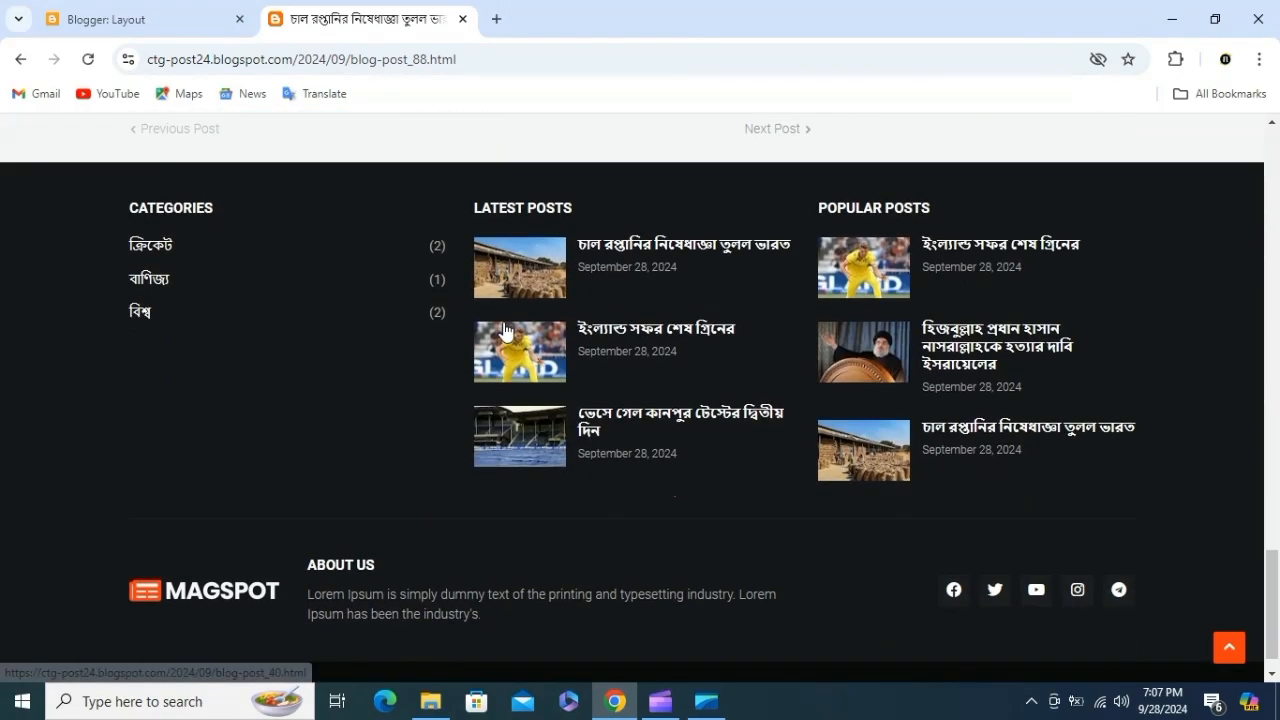
pyautogui.scroll(20, 507, 330)
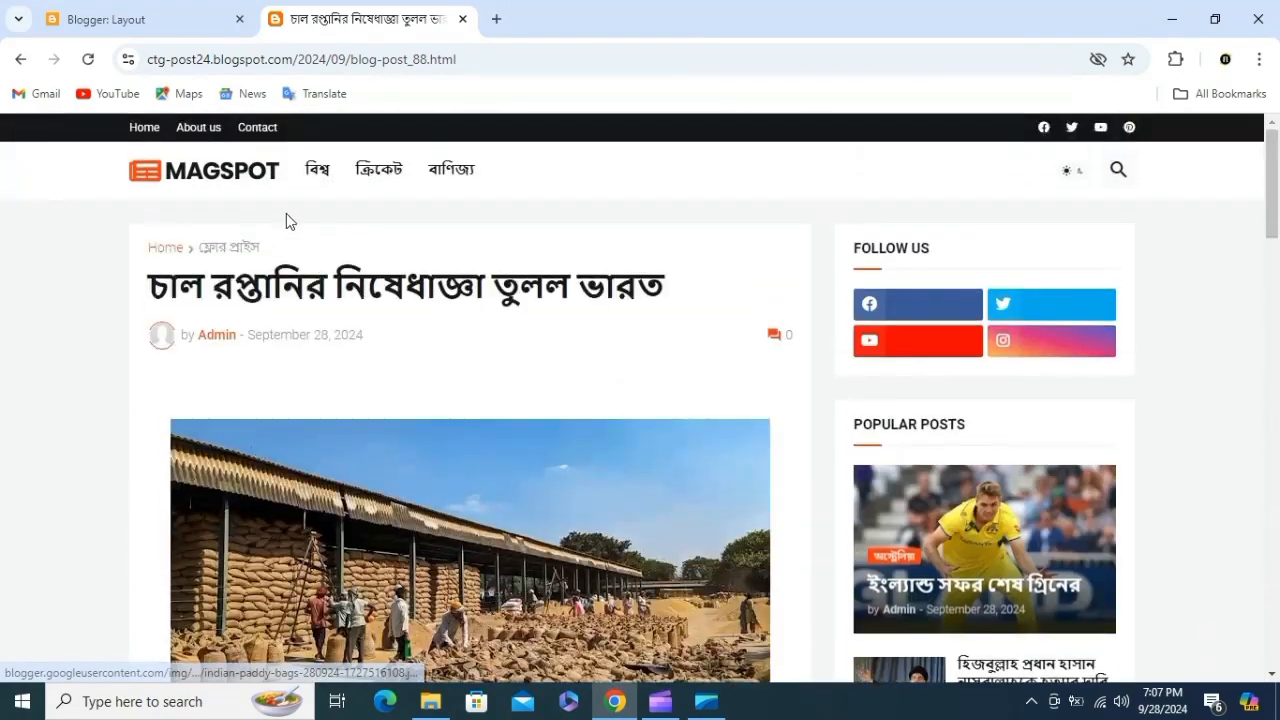
pyautogui.click(229, 174)
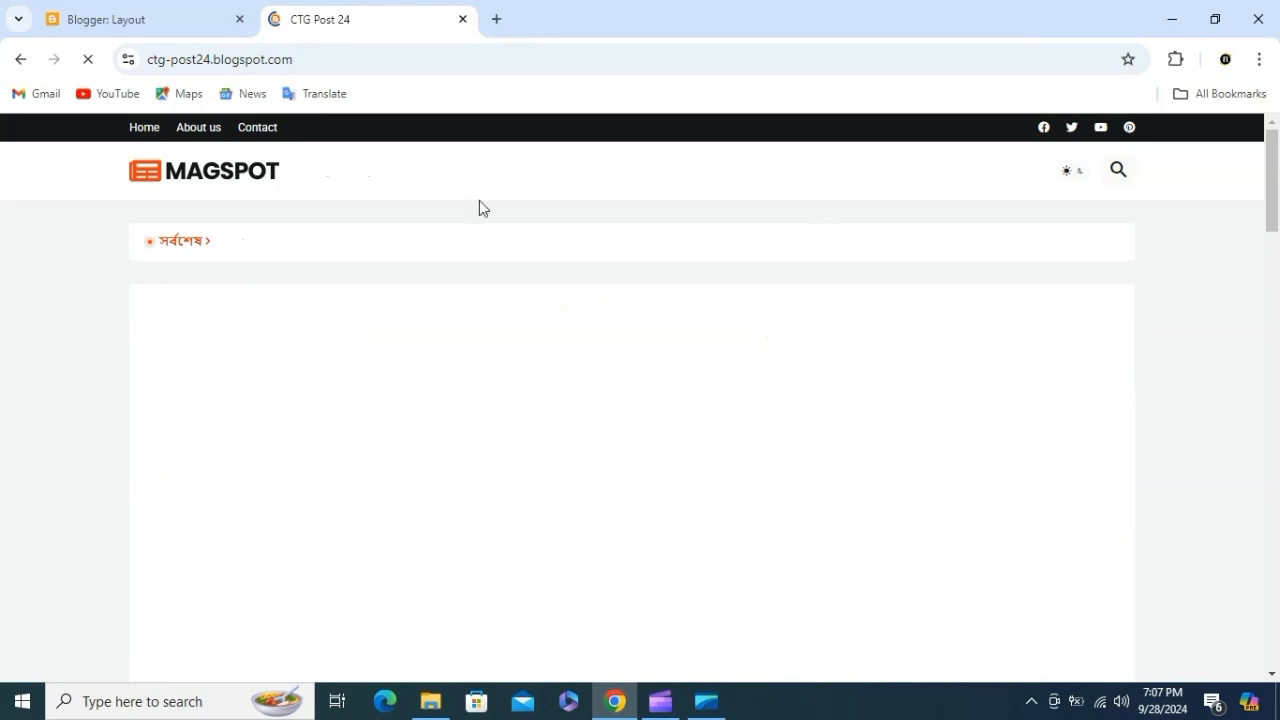
# Step: Open adsterra.com in a new browser tab
pyautogui.click(496, 20)
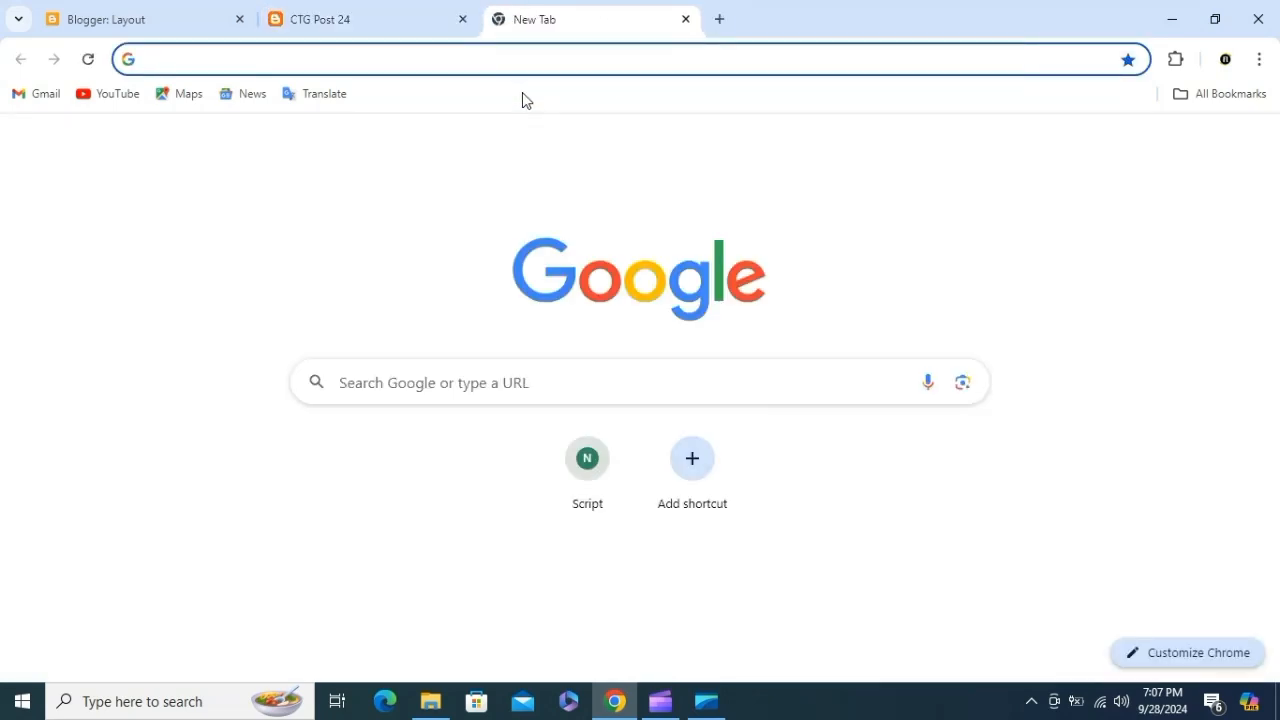
pyautogui.write('adsterra.com')
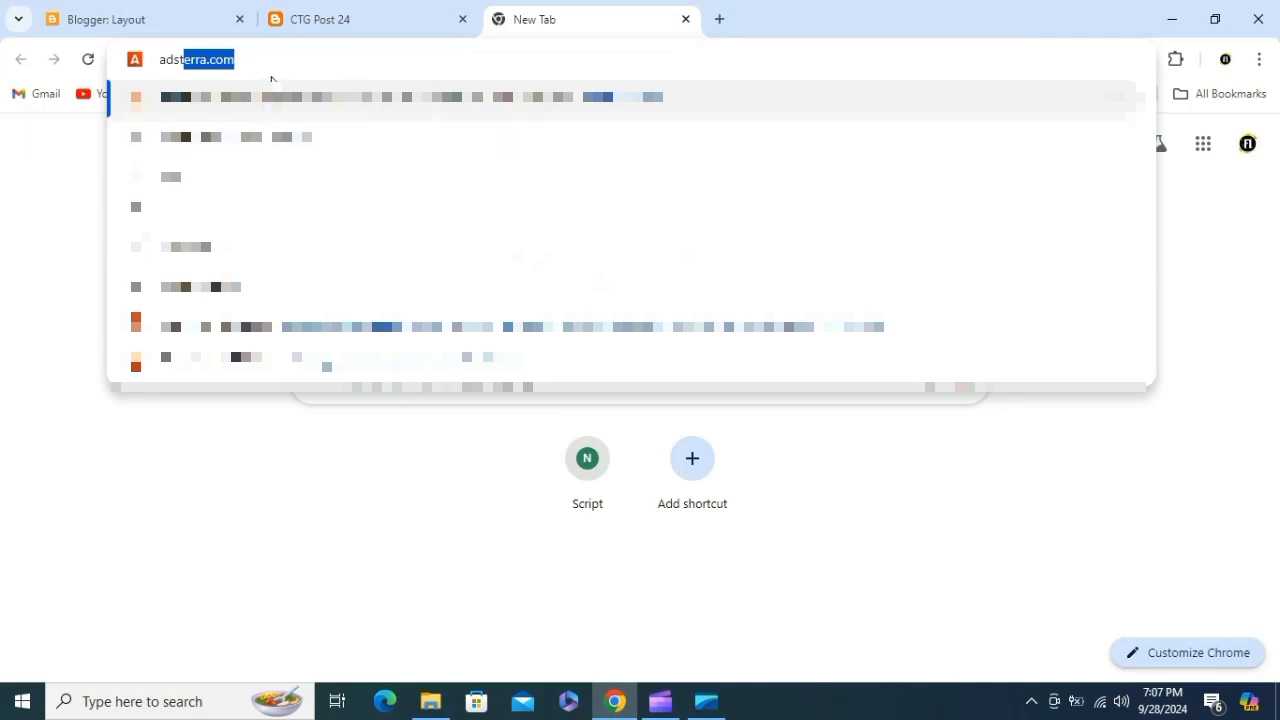
pyautogui.press('Return')
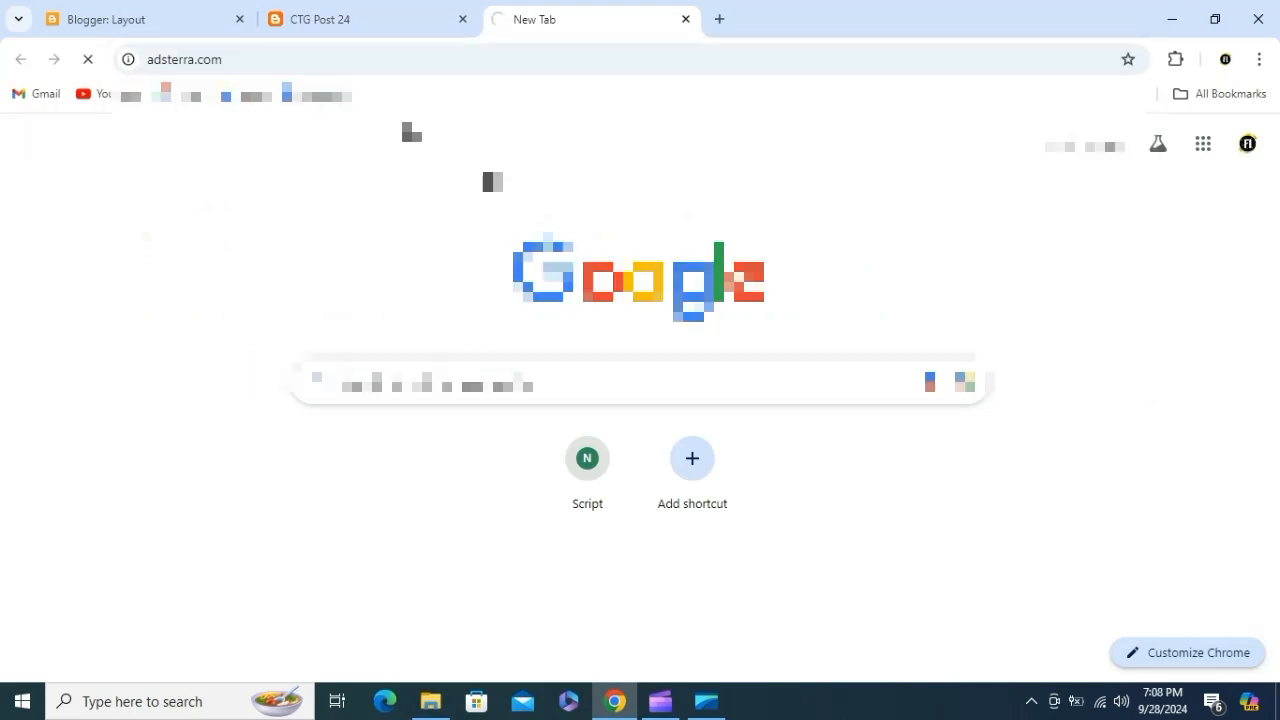
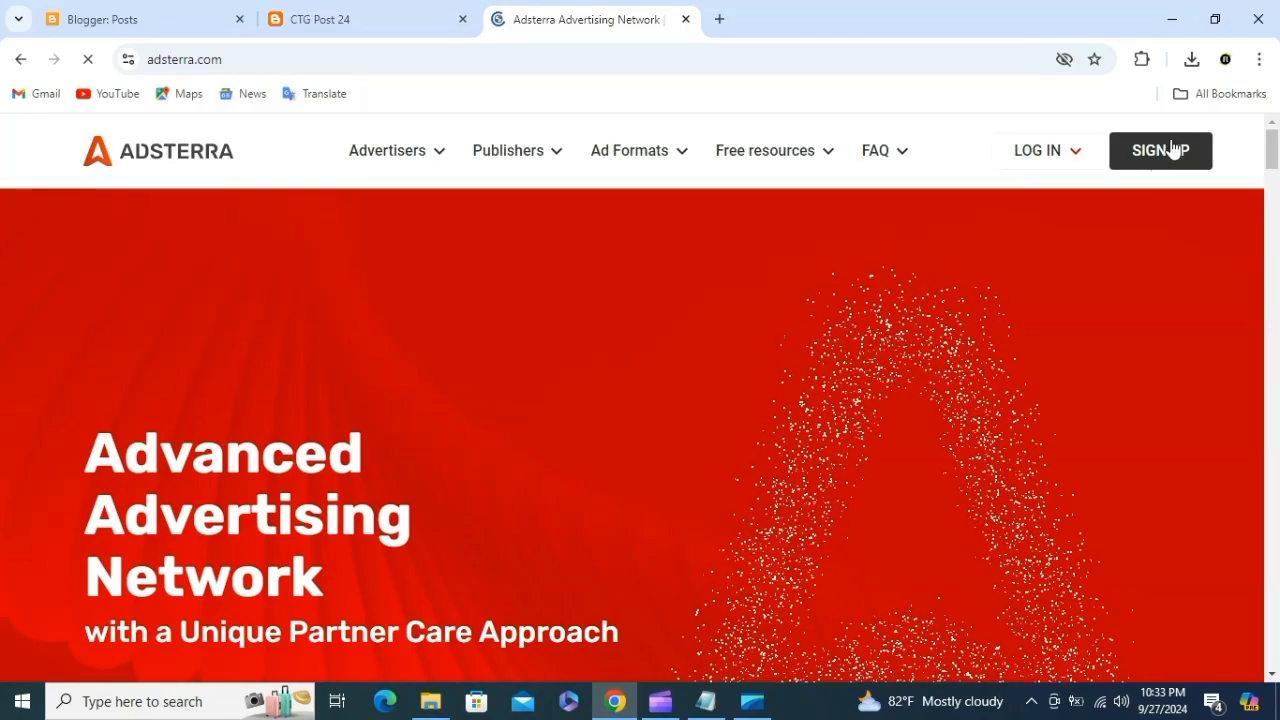
# Step: Open the publisher sign-up form and fill in the e-mail, full name, login, password and Telegram messenger account
pyautogui.click(1143, 151)
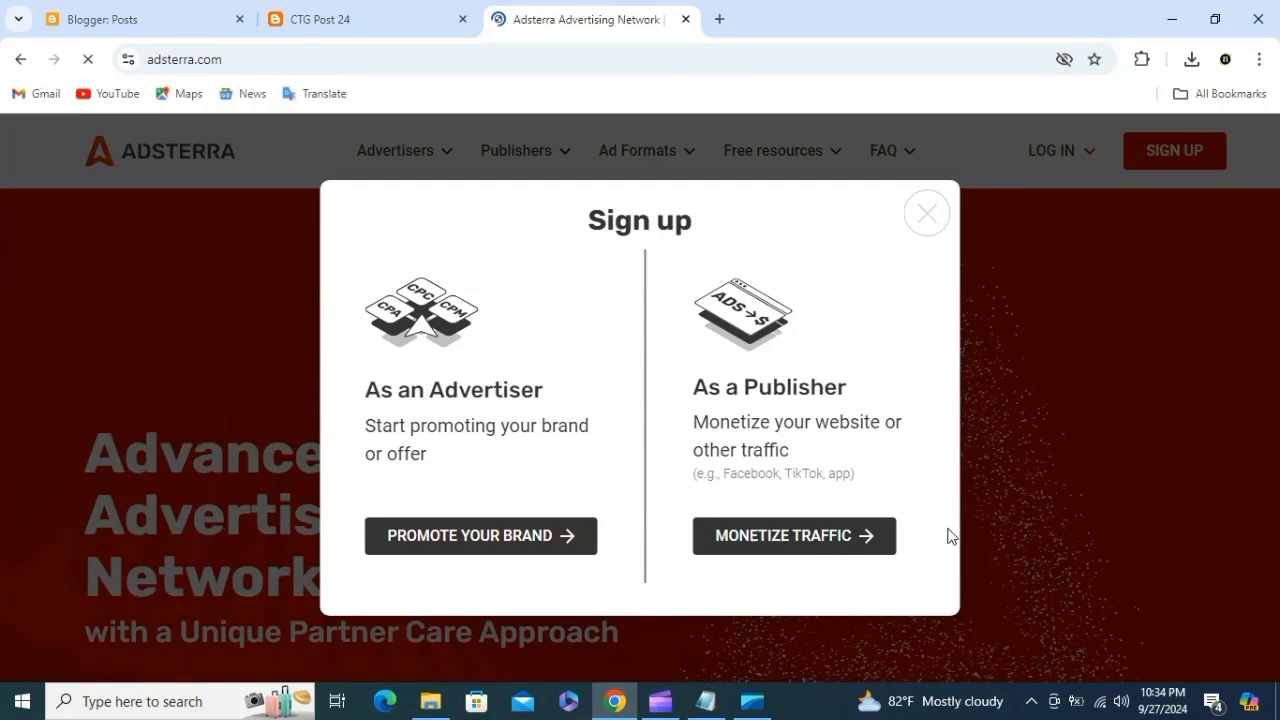
pyautogui.click(819, 537)
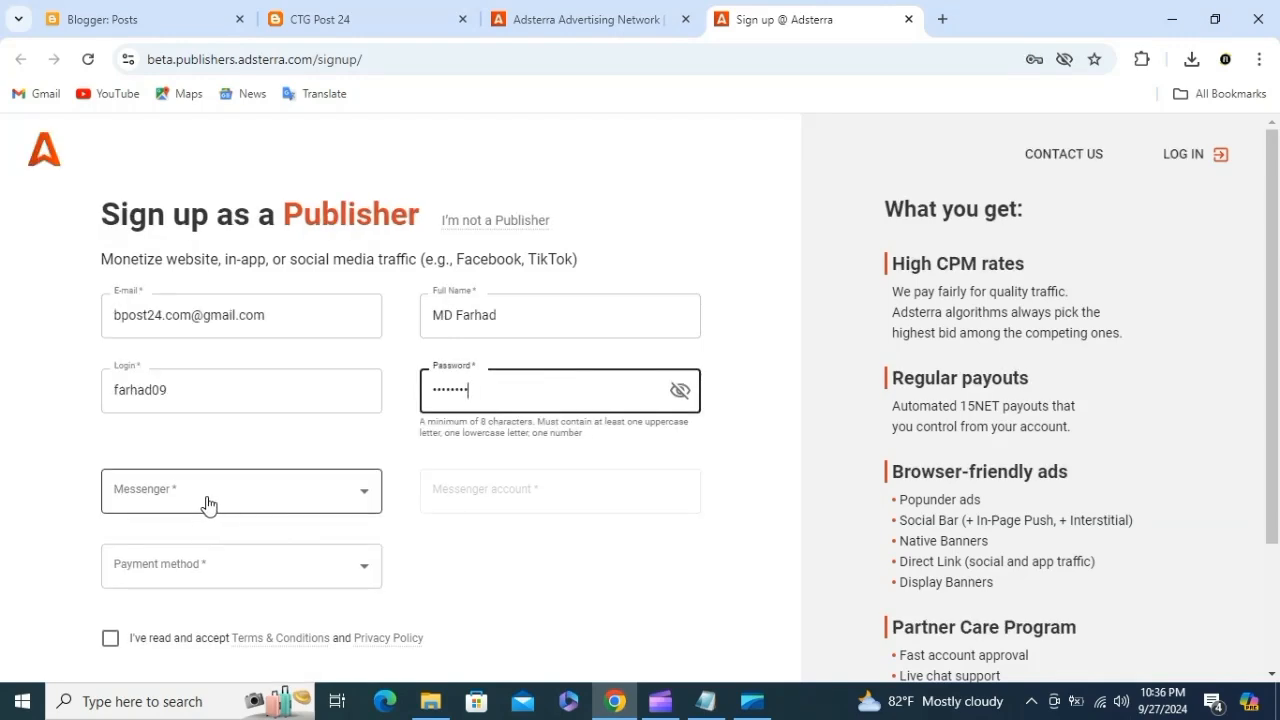
pyautogui.click(207, 503)
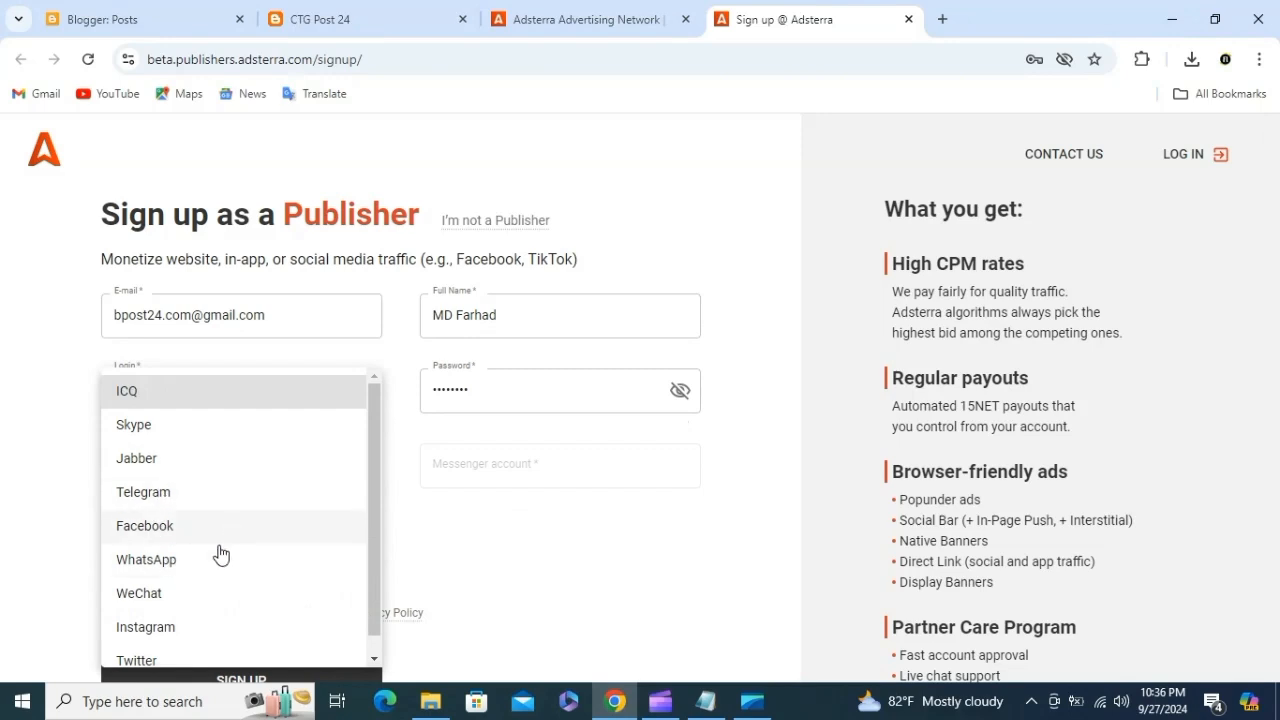
pyautogui.click(174, 500)
pyautogui.click(535, 466)
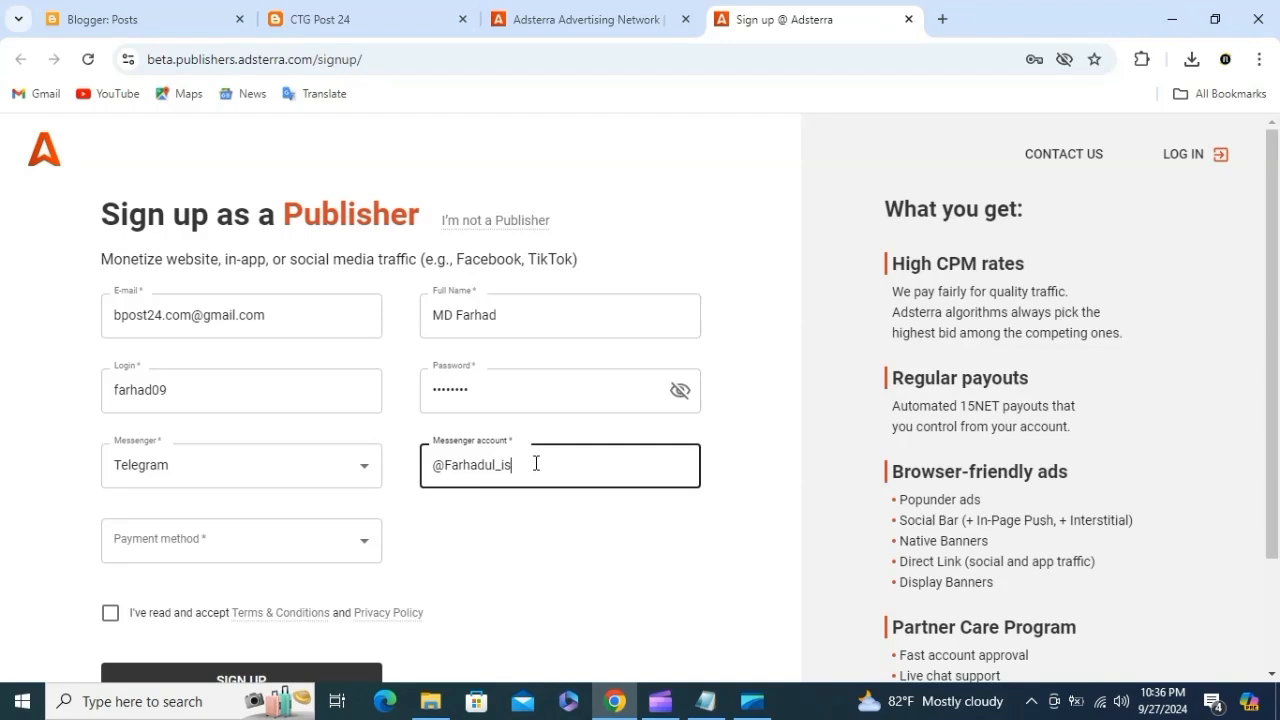
# Step: Set the payment method to Tether TRC20 (Tron), accept the terms and privacy policy, and submit the sign-up form
pyautogui.click(290, 545)
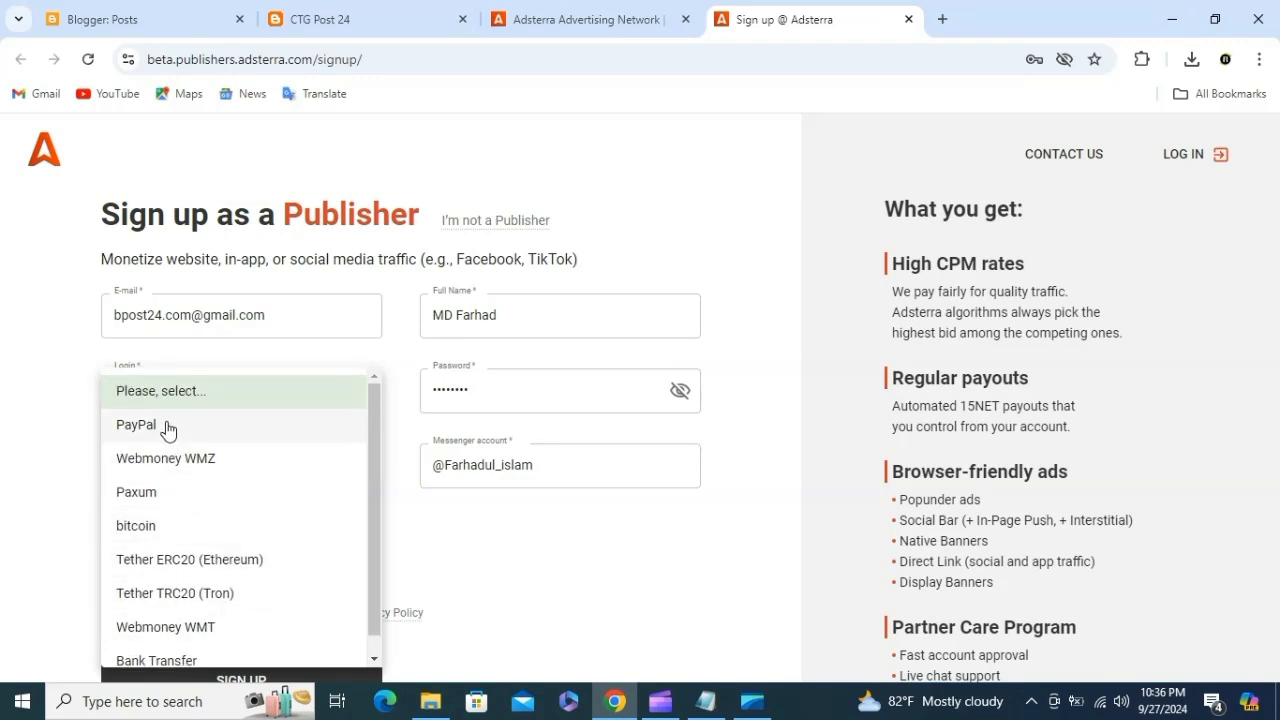
pyautogui.scroll(-1, 180, 505)
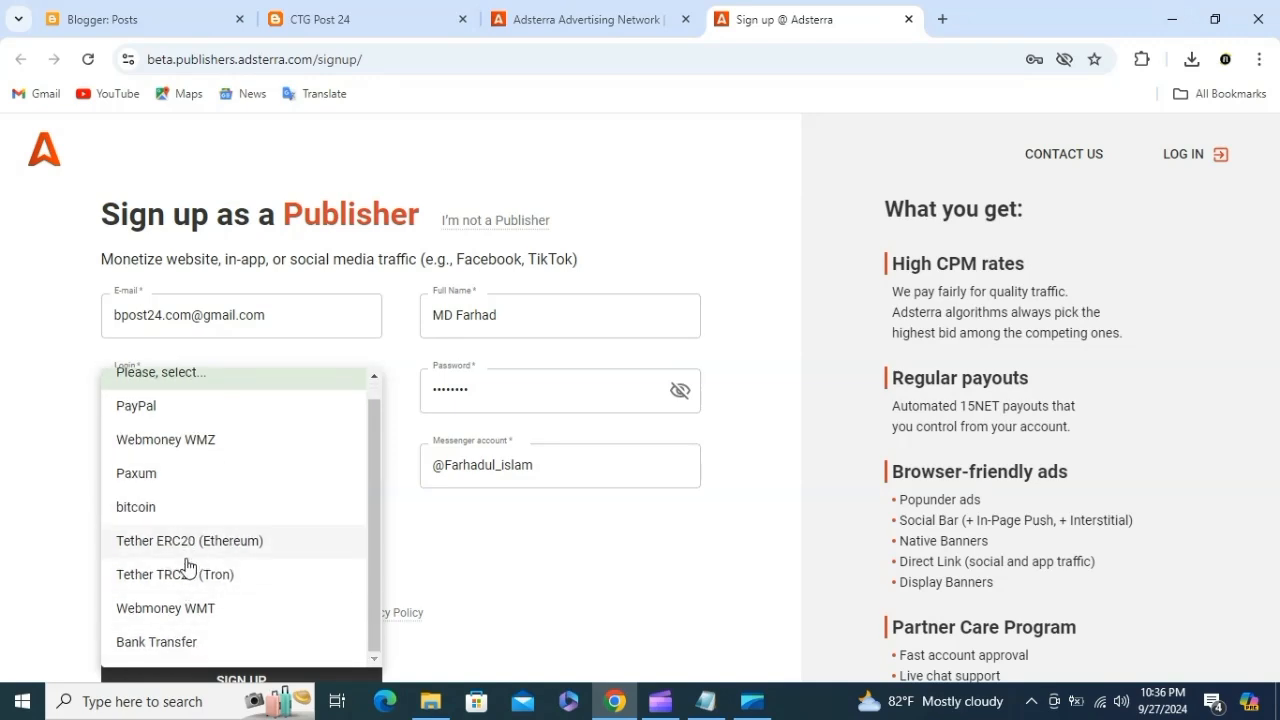
pyautogui.scroll(1, 230, 540)
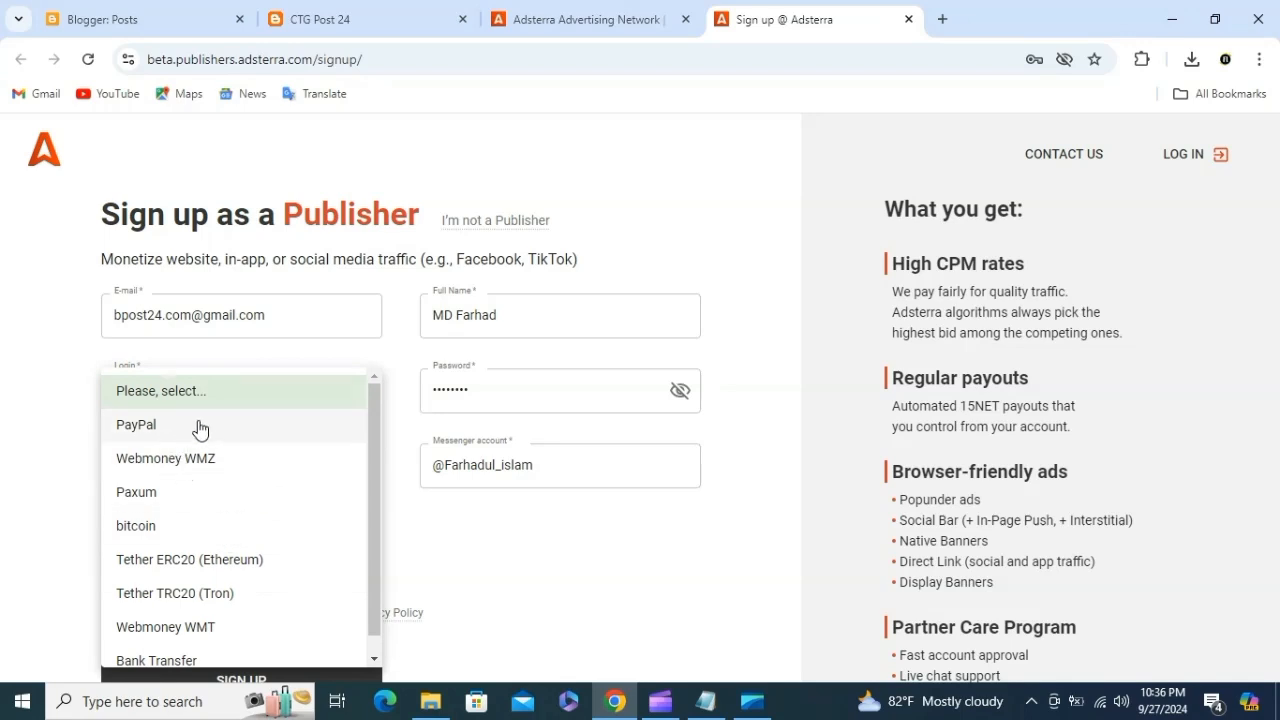
pyautogui.click(221, 600)
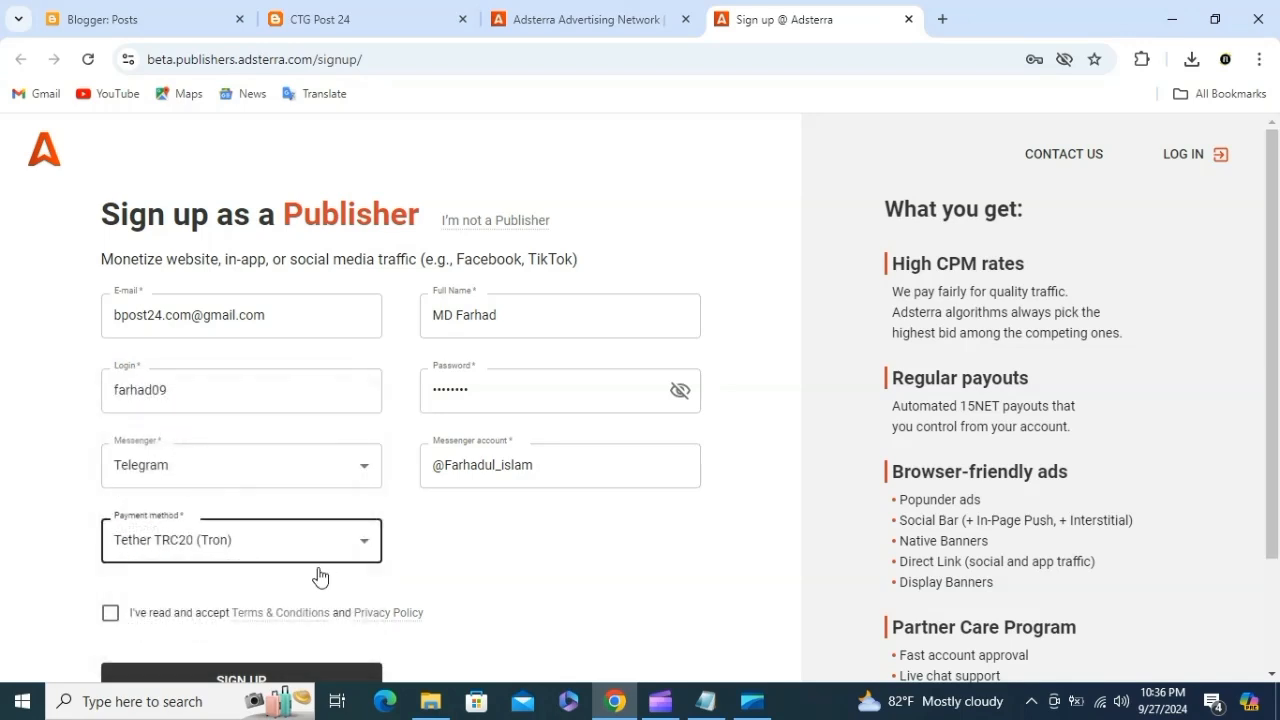
pyautogui.click(110, 612)
pyautogui.scroll(-1, 263, 556)
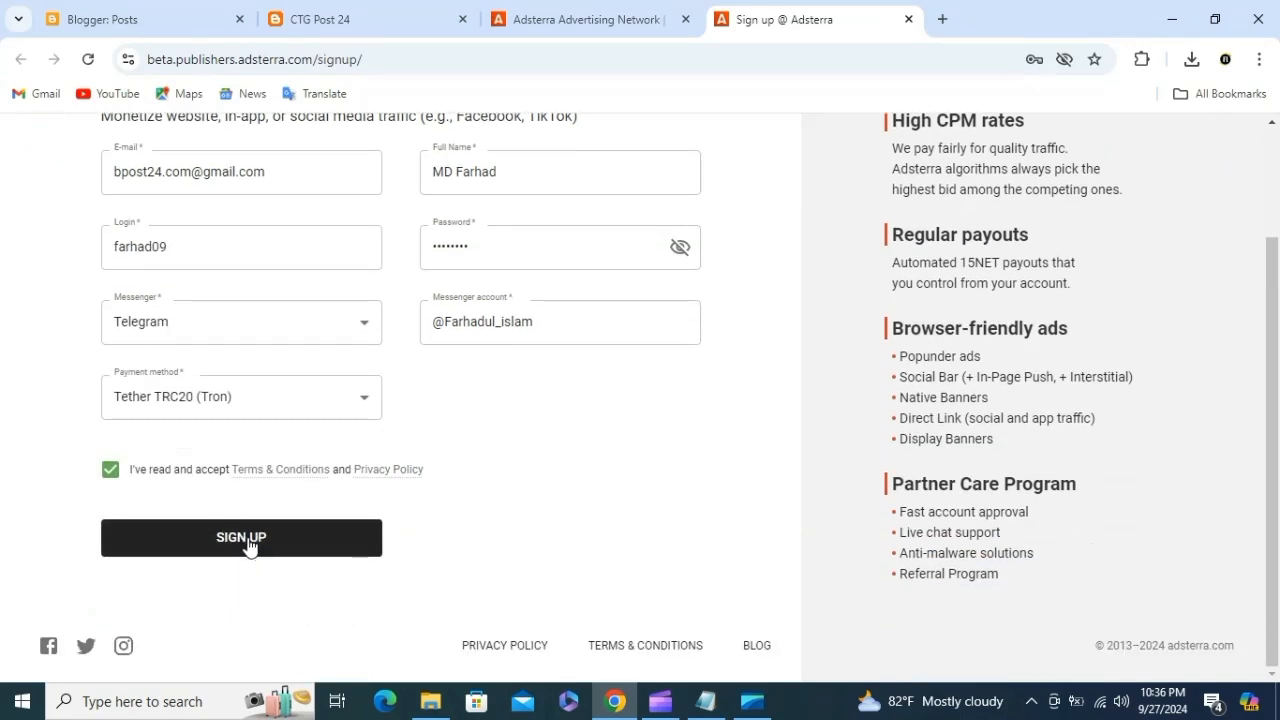
pyautogui.click(251, 550)
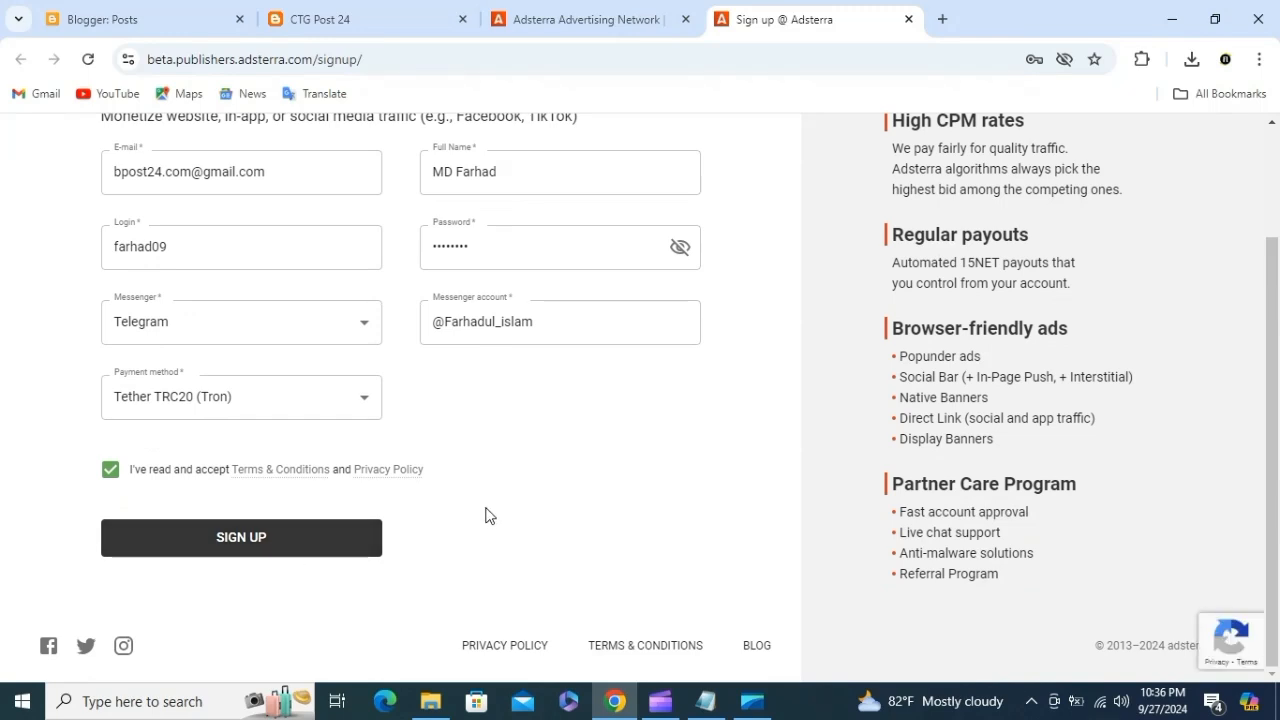
# Step: Append 1 to the login name and submit the publisher sign-up form again
pyautogui.scroll(2, 485, 515)
pyautogui.click(546, 460)
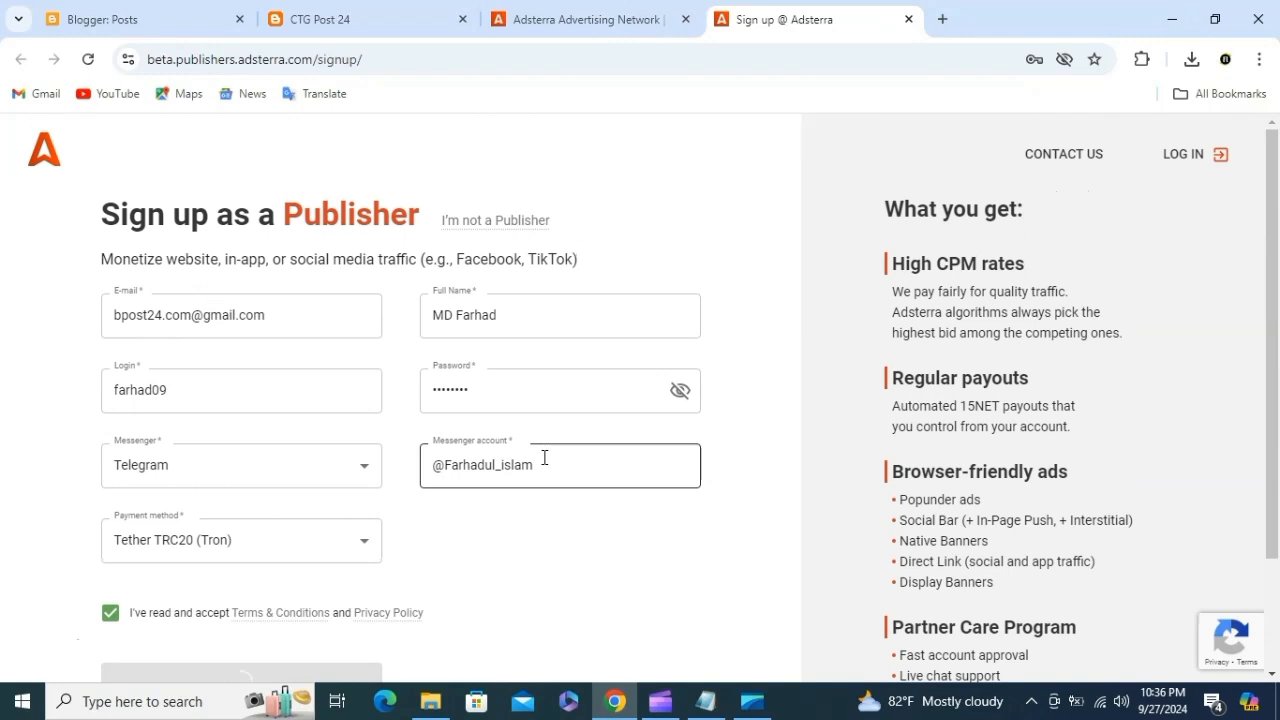
pyautogui.scroll(-2, 540, 465)
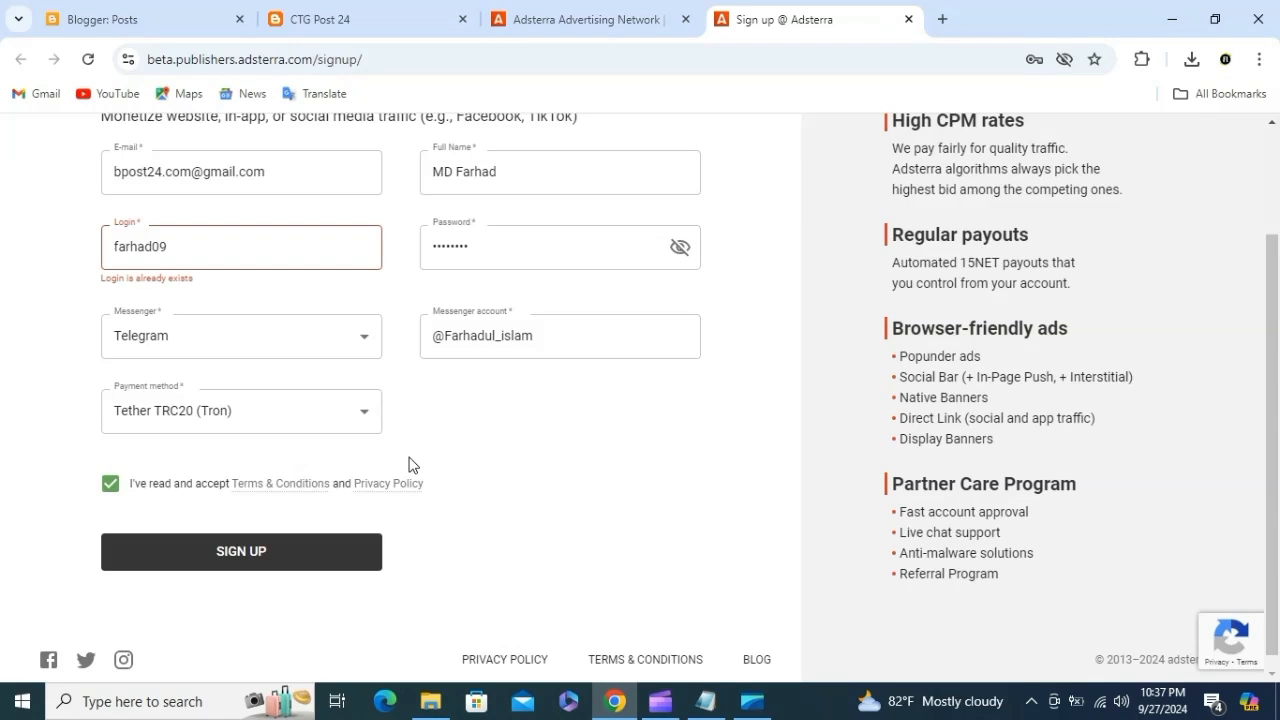
pyautogui.click(232, 251)
pyautogui.write('1')
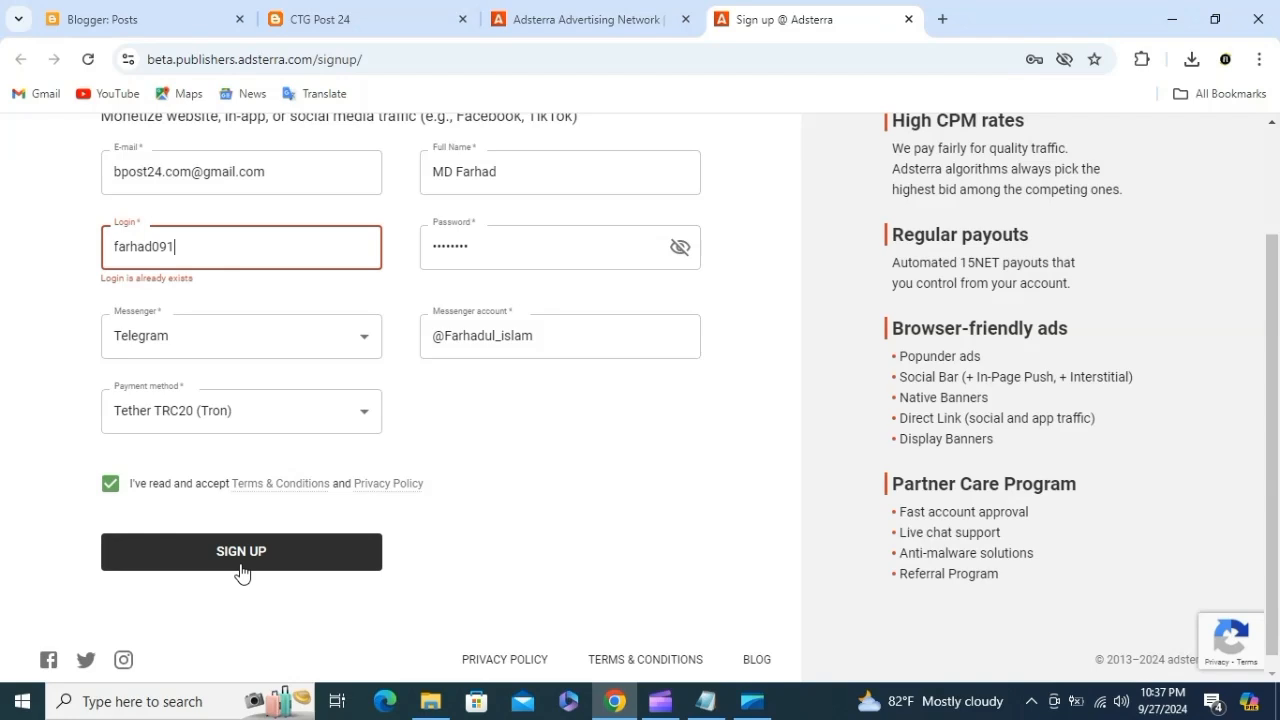
pyautogui.click(308, 551)
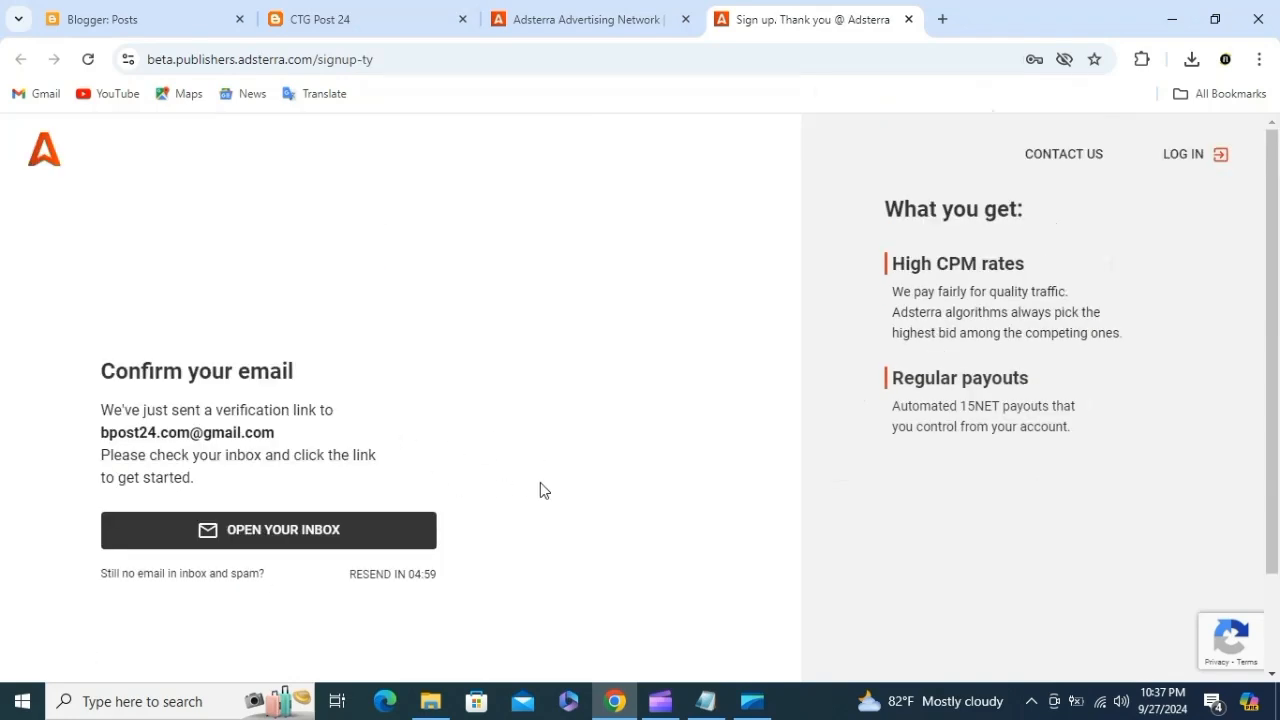
# Step: Reload the e-mail confirmation page and log in as a publisher with the account e-mail and password
pyautogui.moveTo(102, 412); pyautogui.dragTo(240, 420)
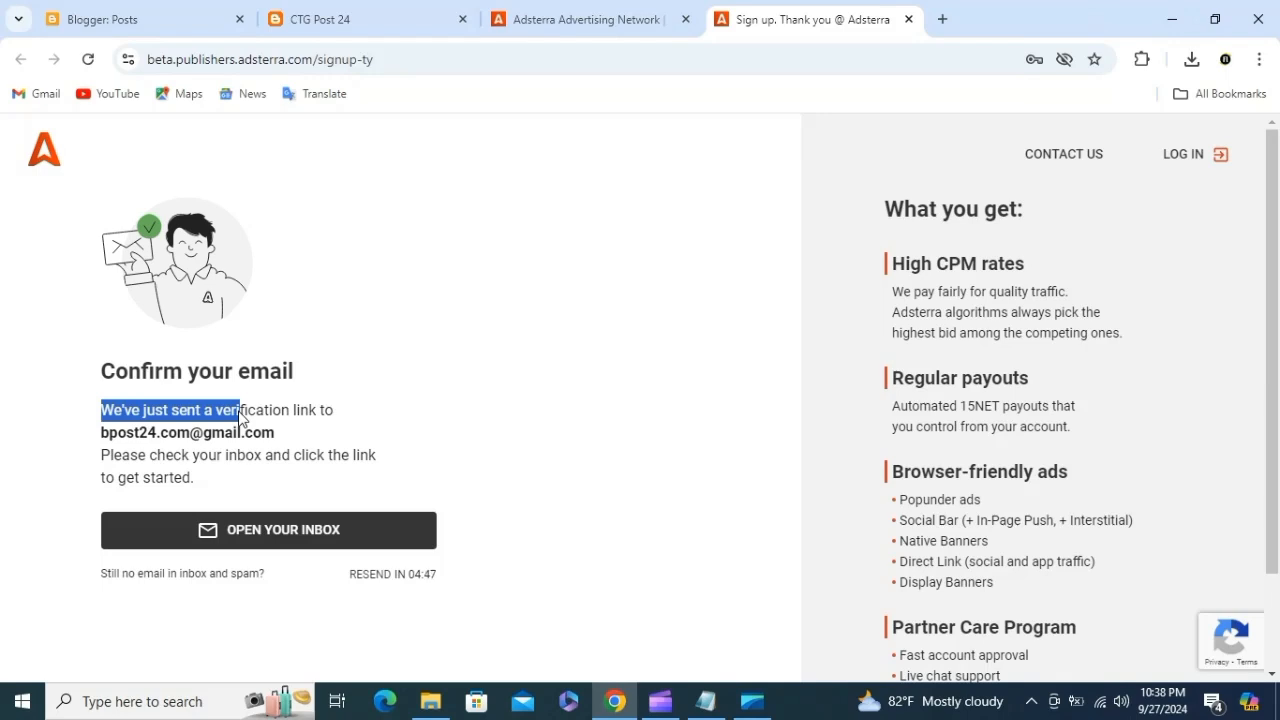
pyautogui.click(88, 59)
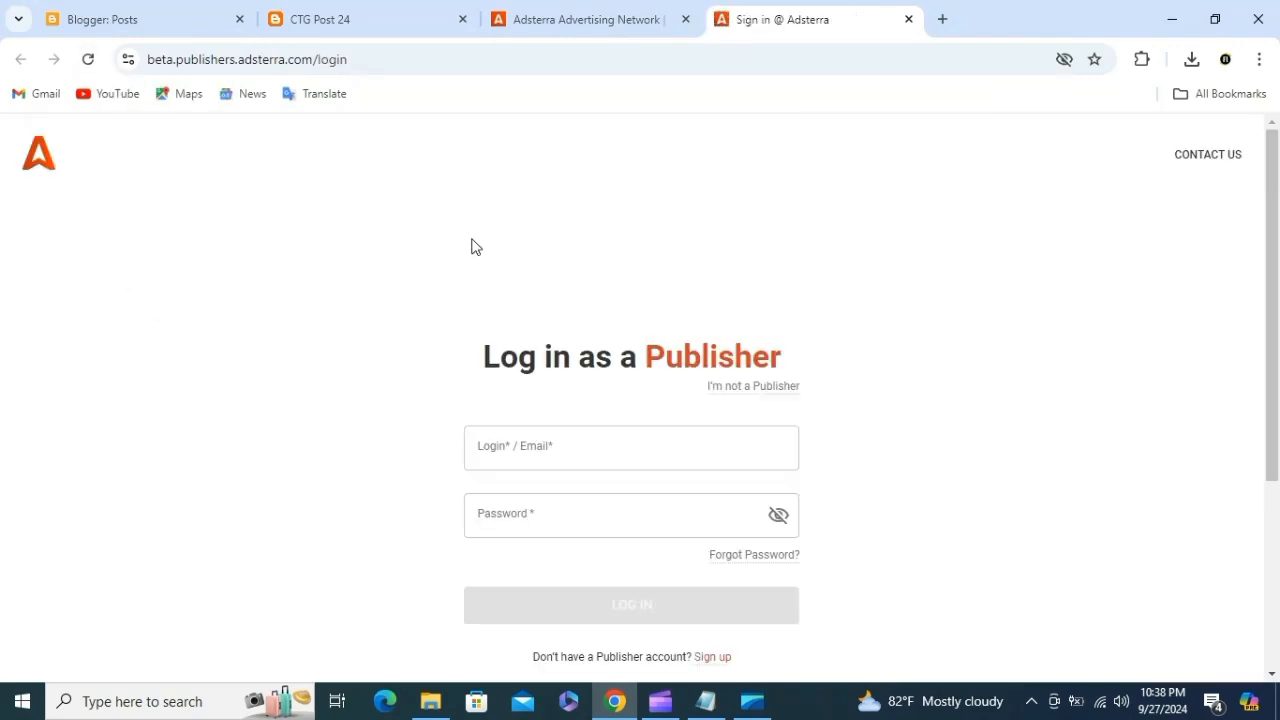
pyautogui.click(501, 517)
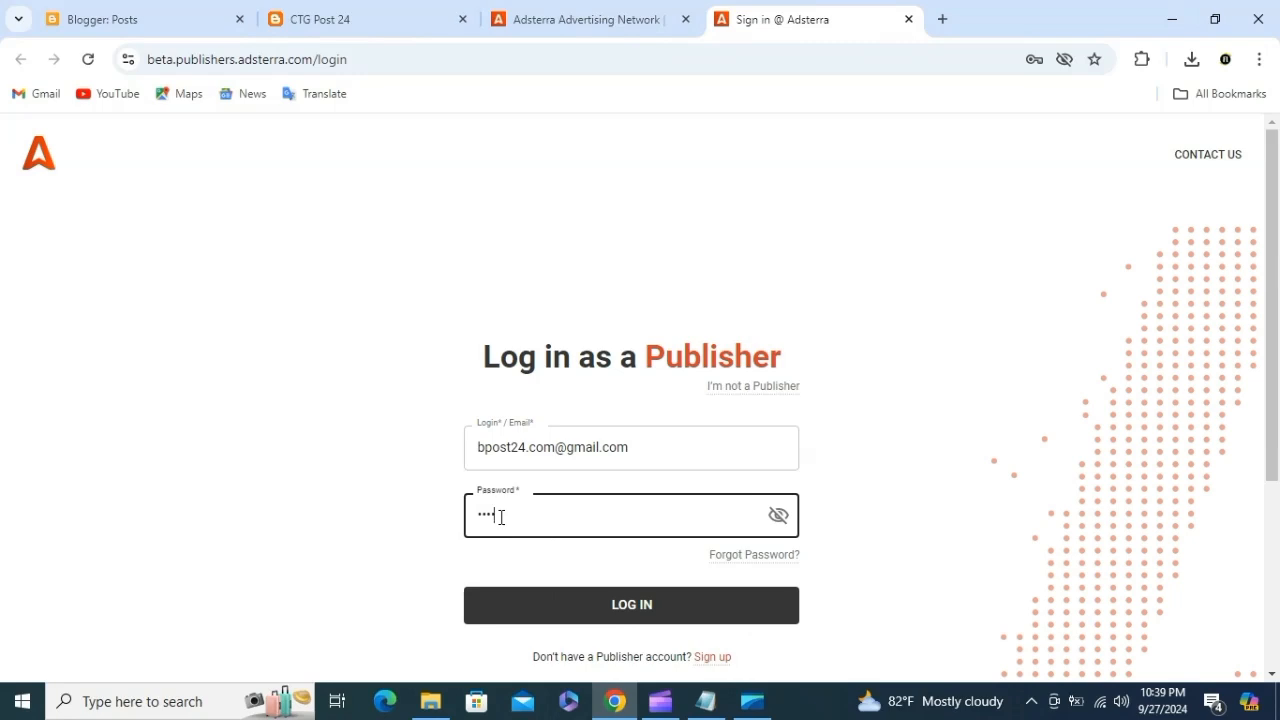
pyautogui.click(603, 600)
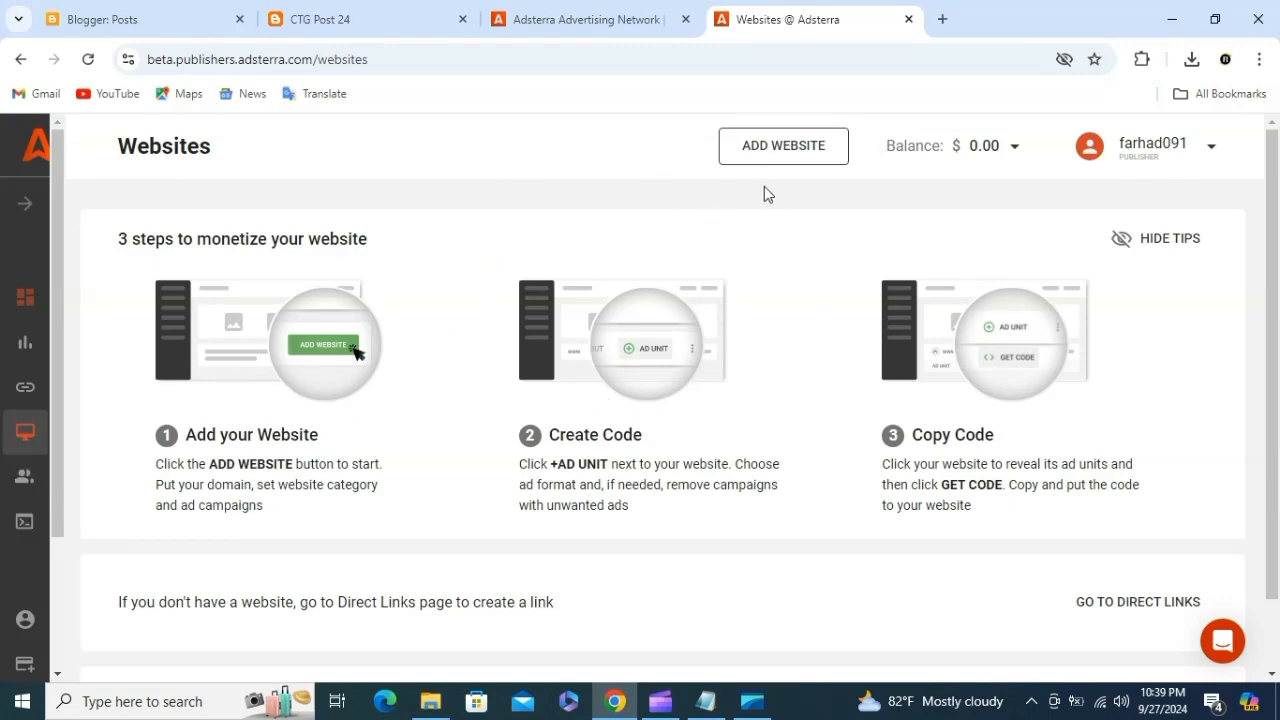
pyautogui.click(805, 148)
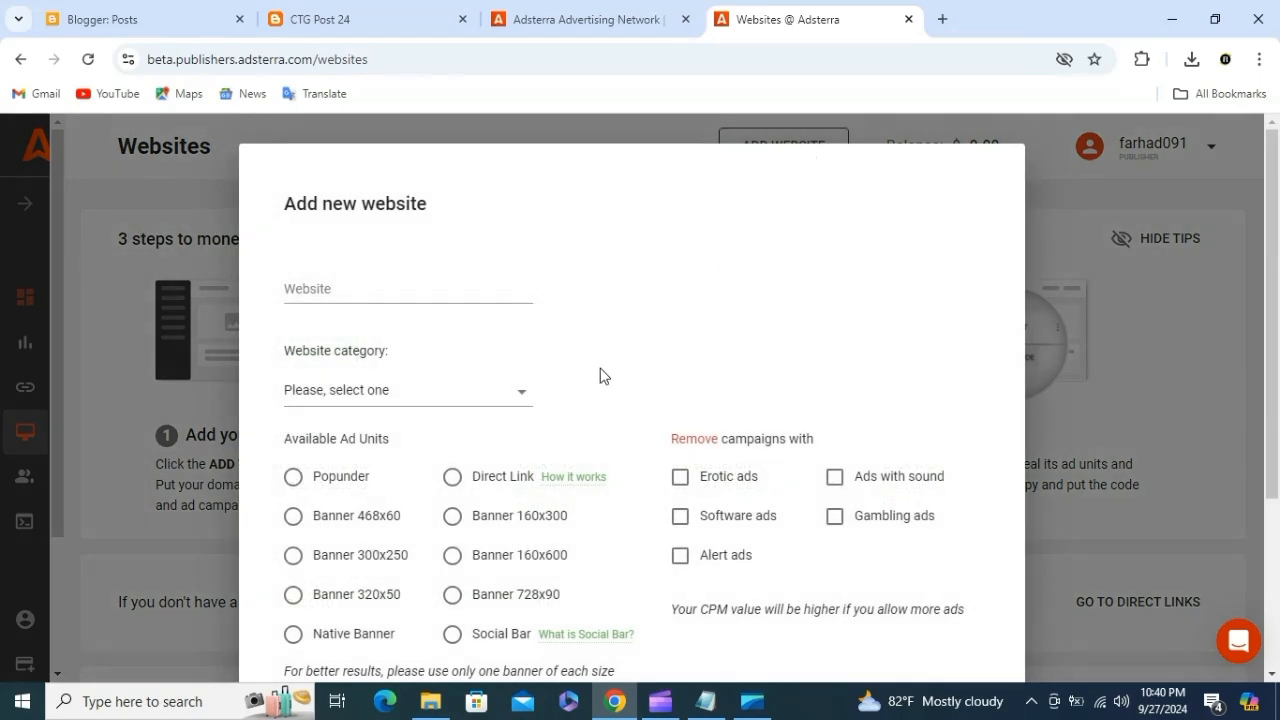
pyautogui.click(346, 14)
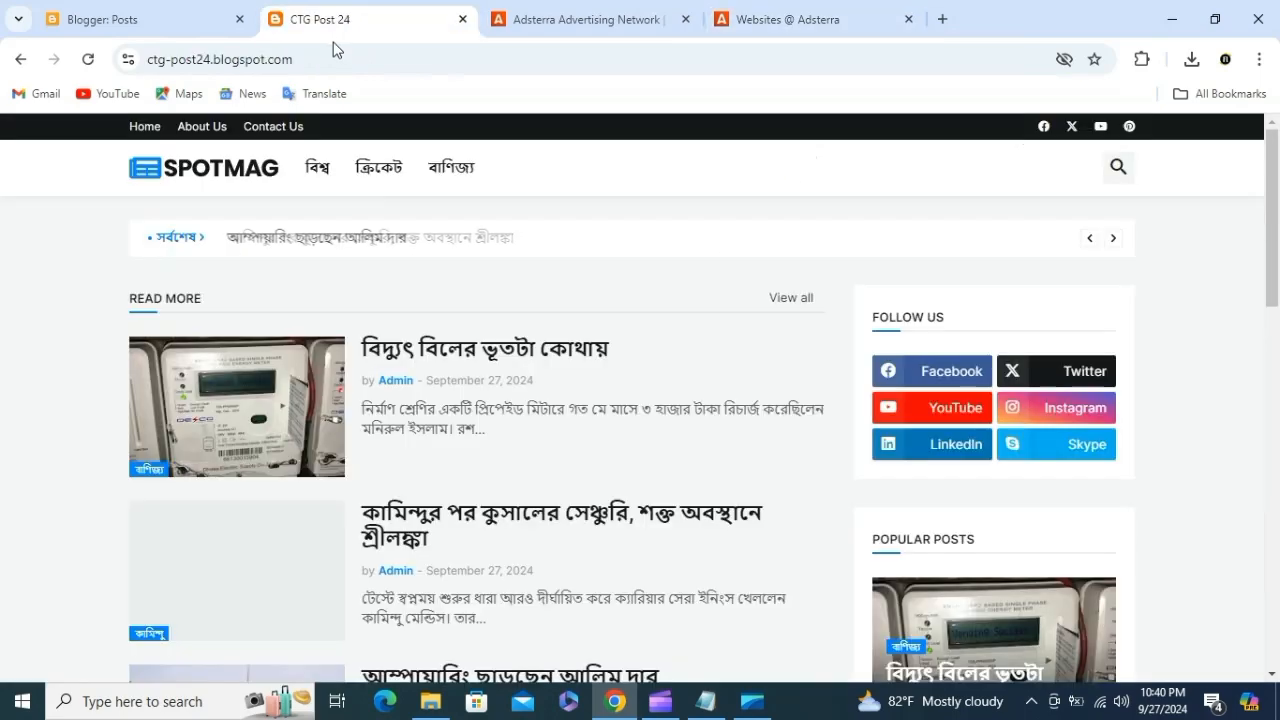
pyautogui.click(336, 58)
pyautogui.hotkey('ctrl', 'c')
pyautogui.click(563, 14)
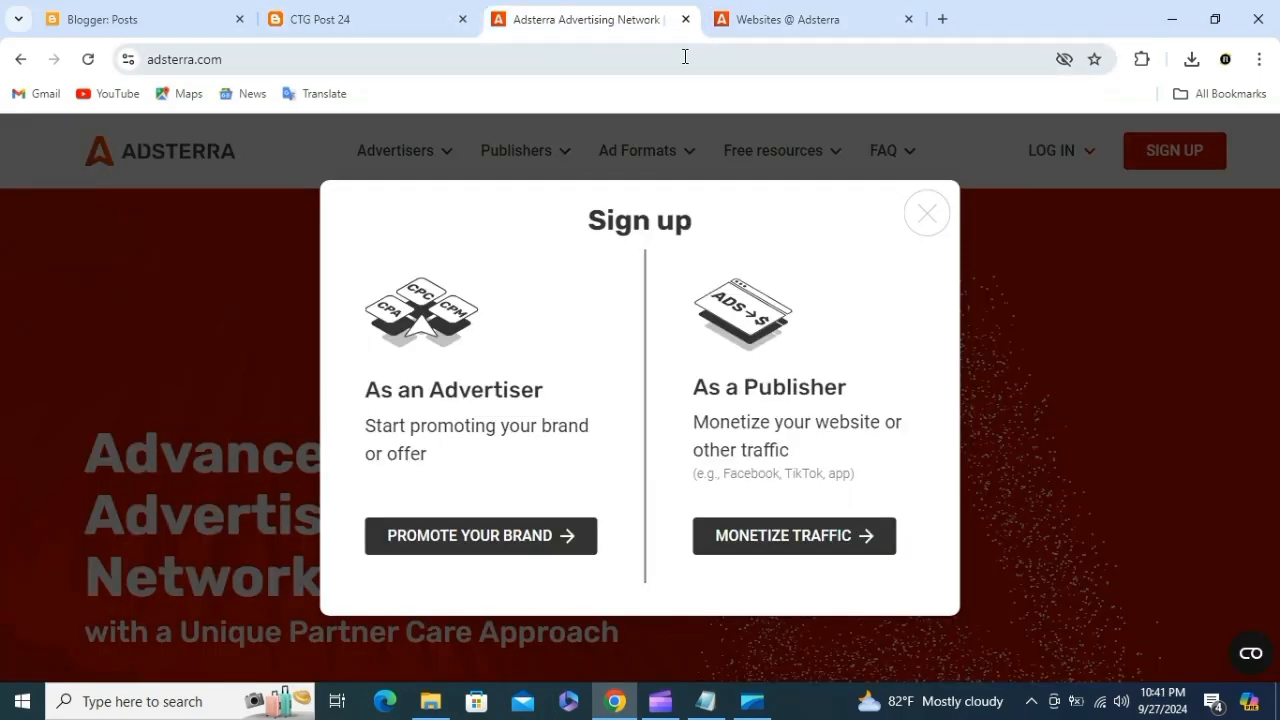
pyautogui.click(785, 19)
pyautogui.click(369, 289)
pyautogui.hotkey('ctrl', 'v')
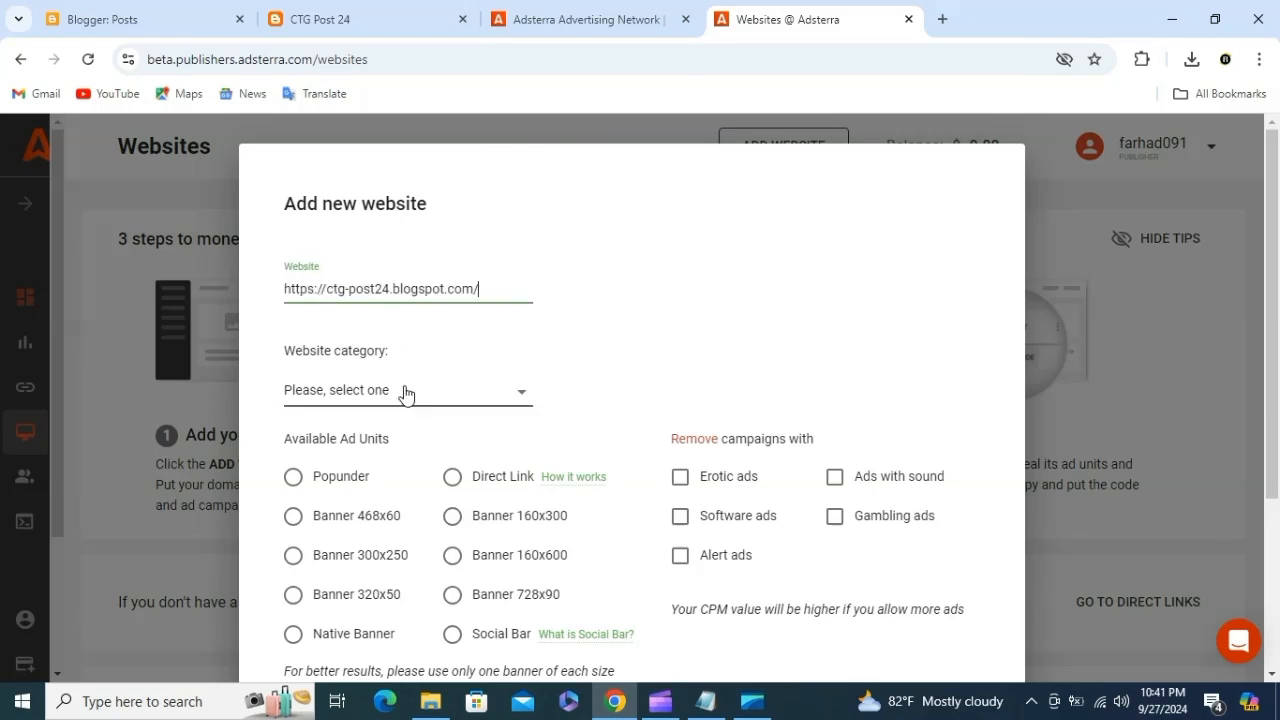
# Step: Set the website category to Social, select the Banner 728x90 ad unit and submit the website for review
pyautogui.click(403, 391)
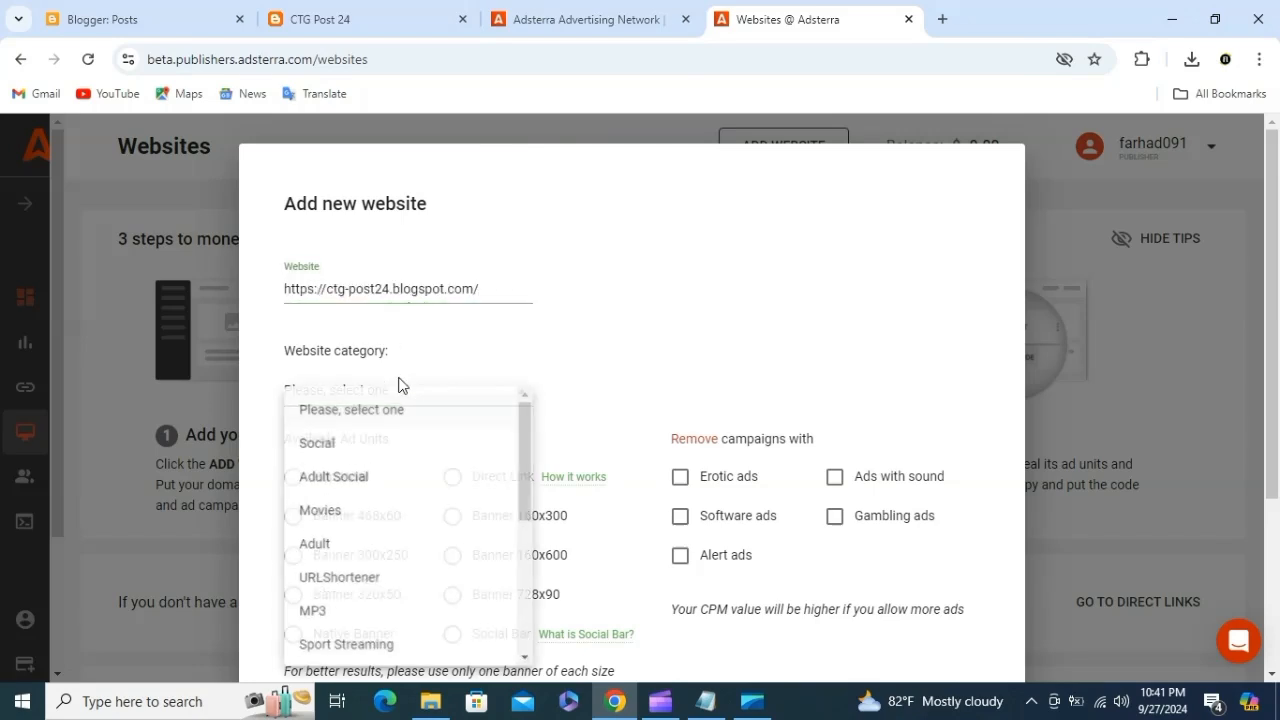
pyautogui.click(338, 444)
pyautogui.scroll(-1, 365, 487)
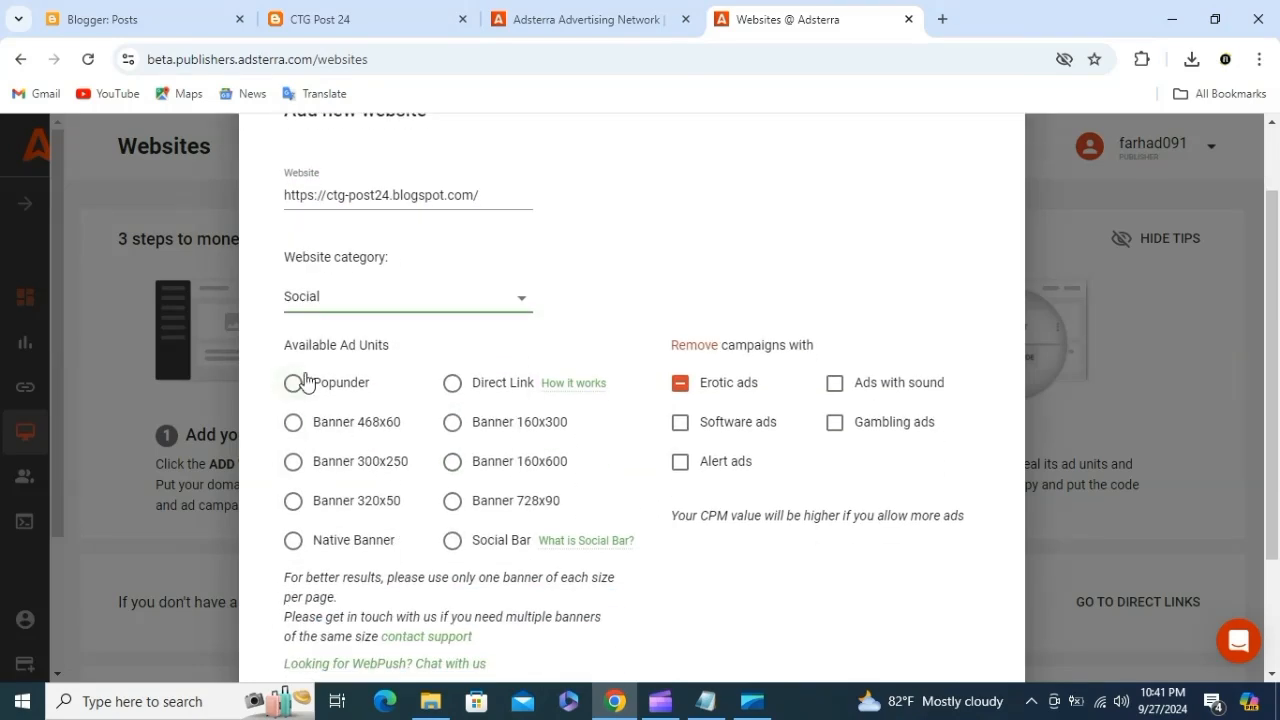
pyautogui.click(452, 501)
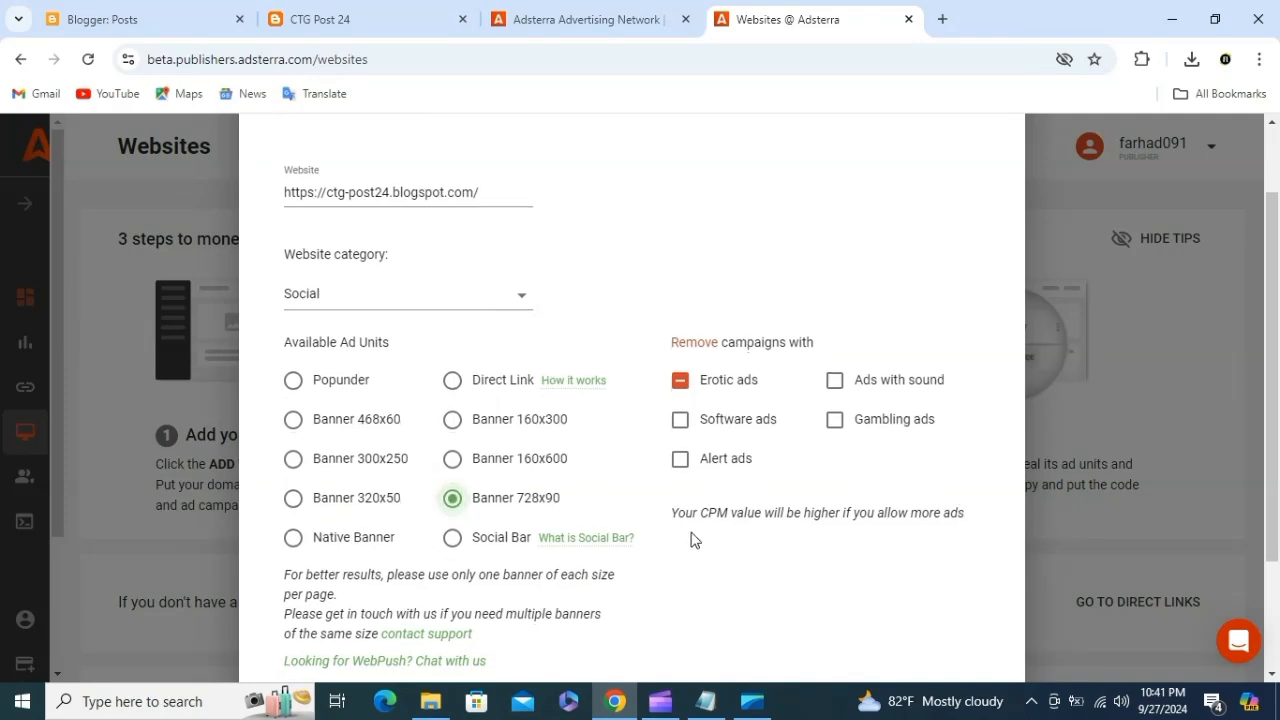
pyautogui.scroll(-2, 660, 469)
pyautogui.click(938, 560)
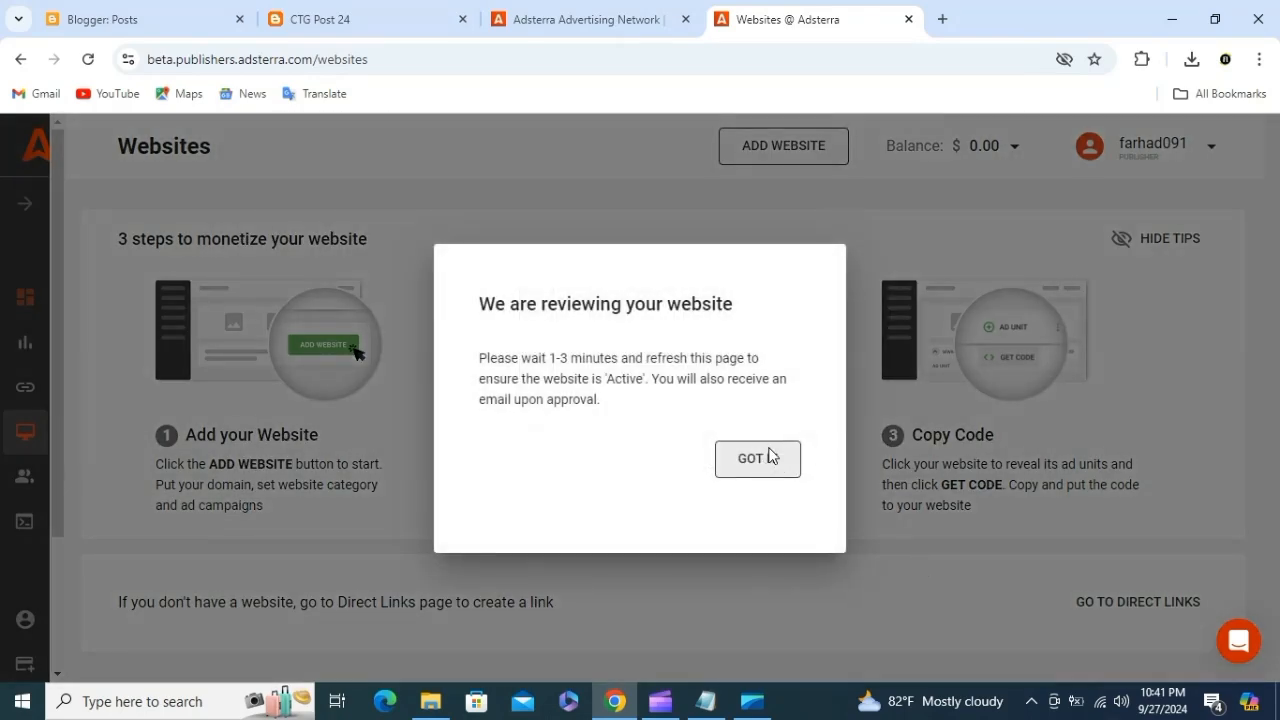
pyautogui.click(770, 456)
# Step: Add a Banner 320x50 ad unit to ctg-post24.blogspot.com and acknowledge the review notice
pyautogui.scroll(-3, 320, 286)
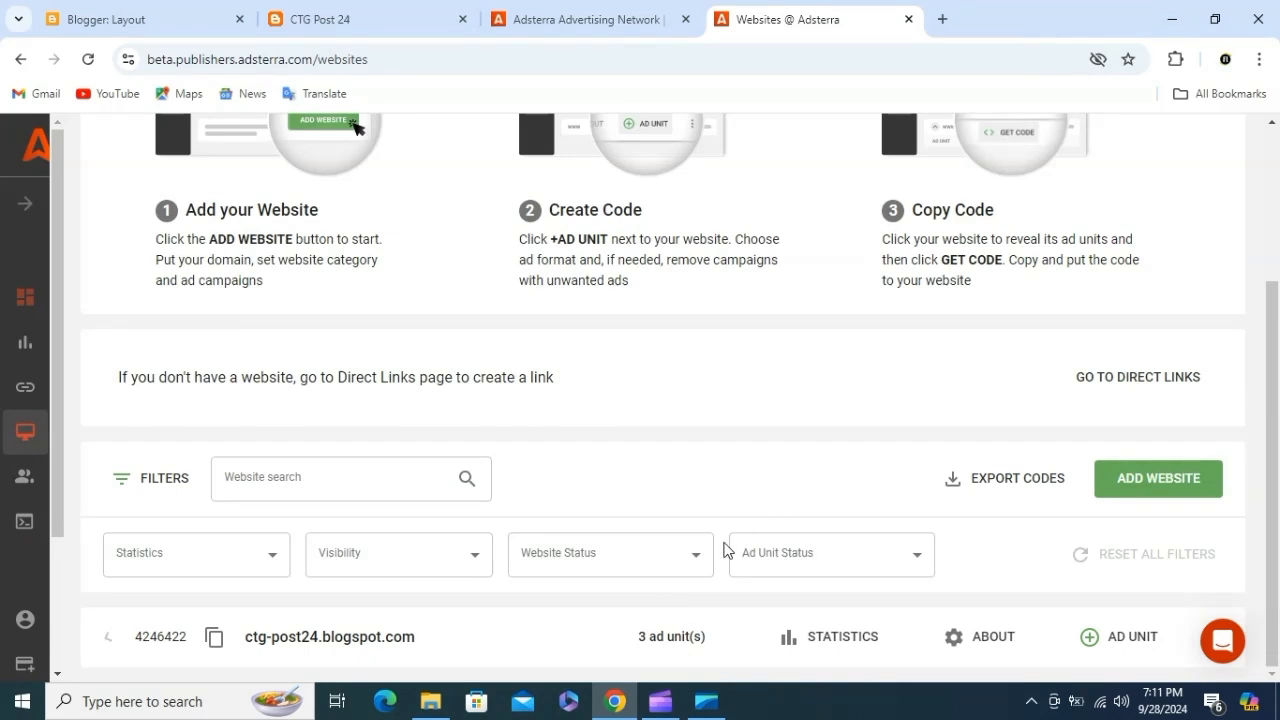
pyautogui.click(614, 615)
pyautogui.scroll(-2, 740, 632)
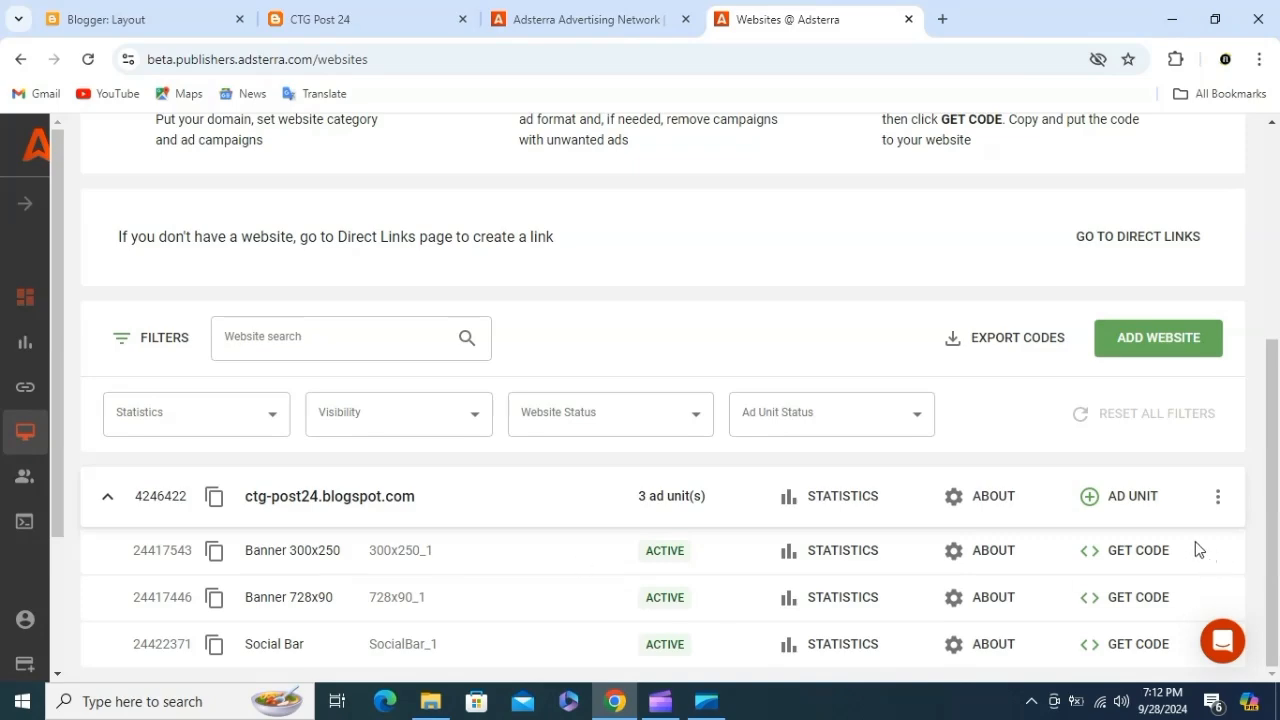
pyautogui.click(1135, 498)
pyautogui.scroll(-1, 623, 498)
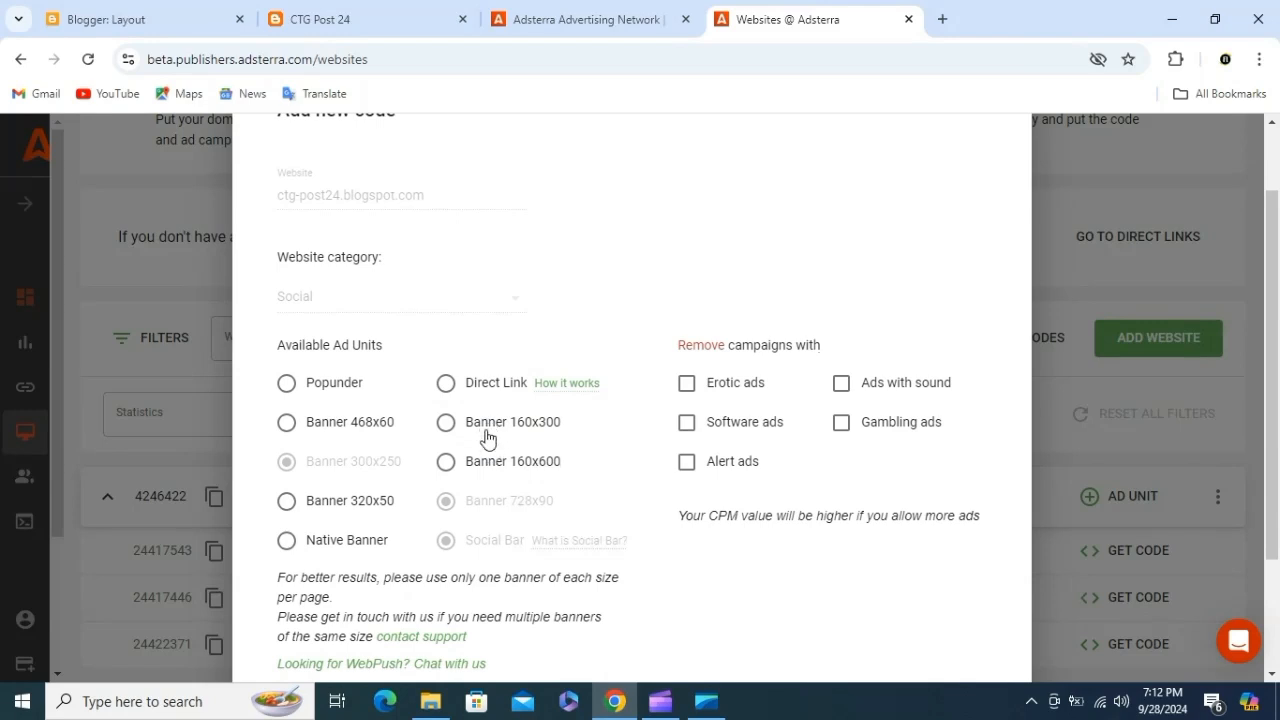
pyautogui.click(366, 505)
pyautogui.scroll(-2, 686, 523)
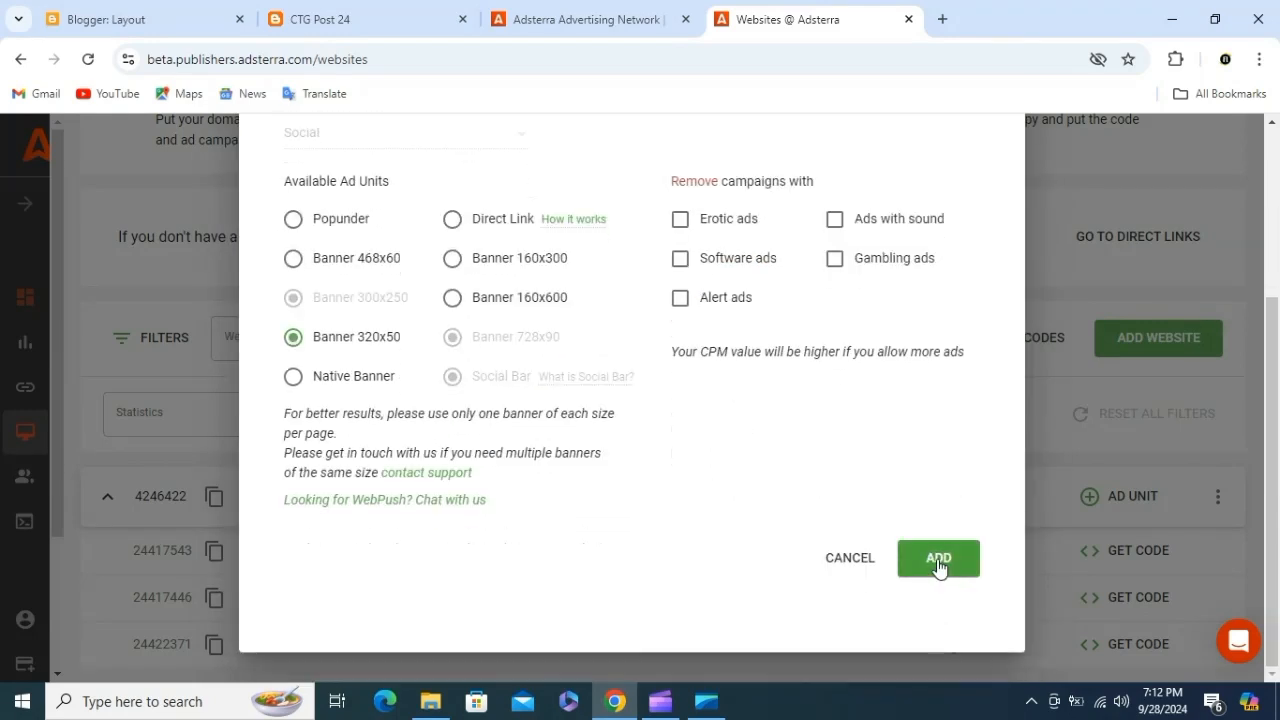
pyautogui.click(938, 562)
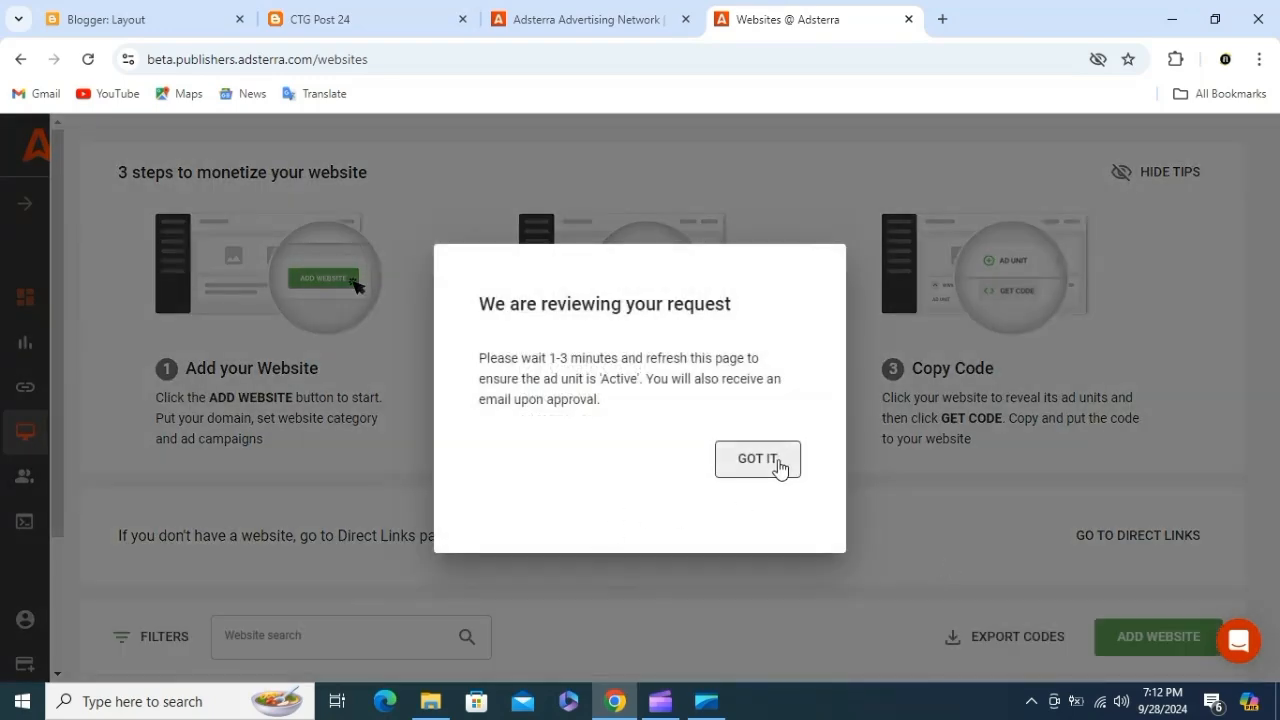
pyautogui.click(772, 462)
# Step: Expand the ad units of ctg-post24.blogspot.com and open the embed code for the Social Bar unit
pyautogui.scroll(-2, 745, 460)
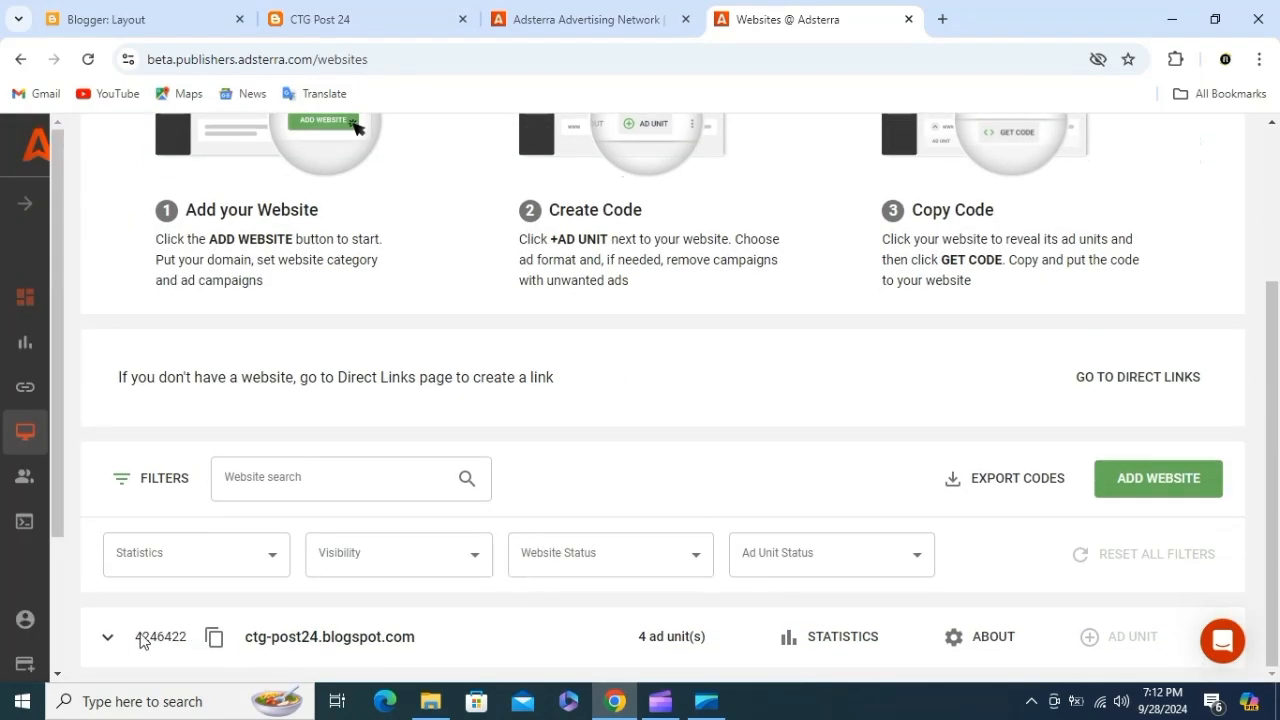
pyautogui.click(107, 637)
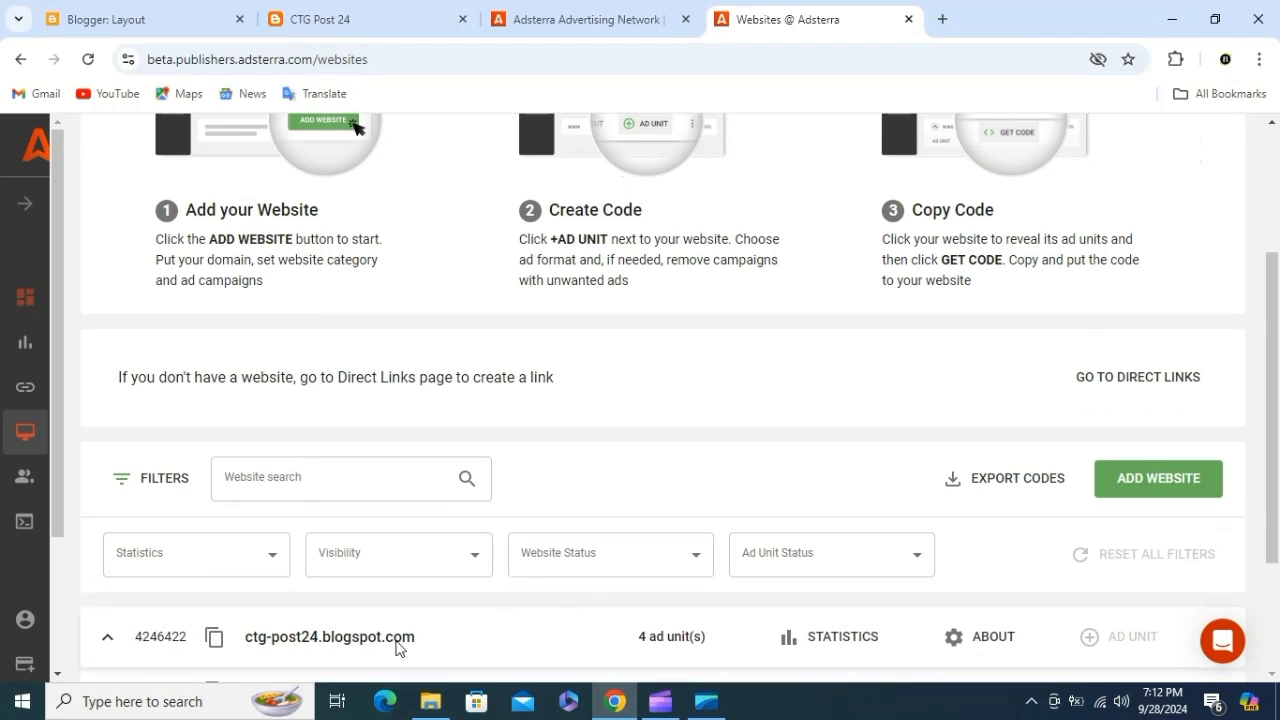
pyautogui.scroll(-2, 451, 581)
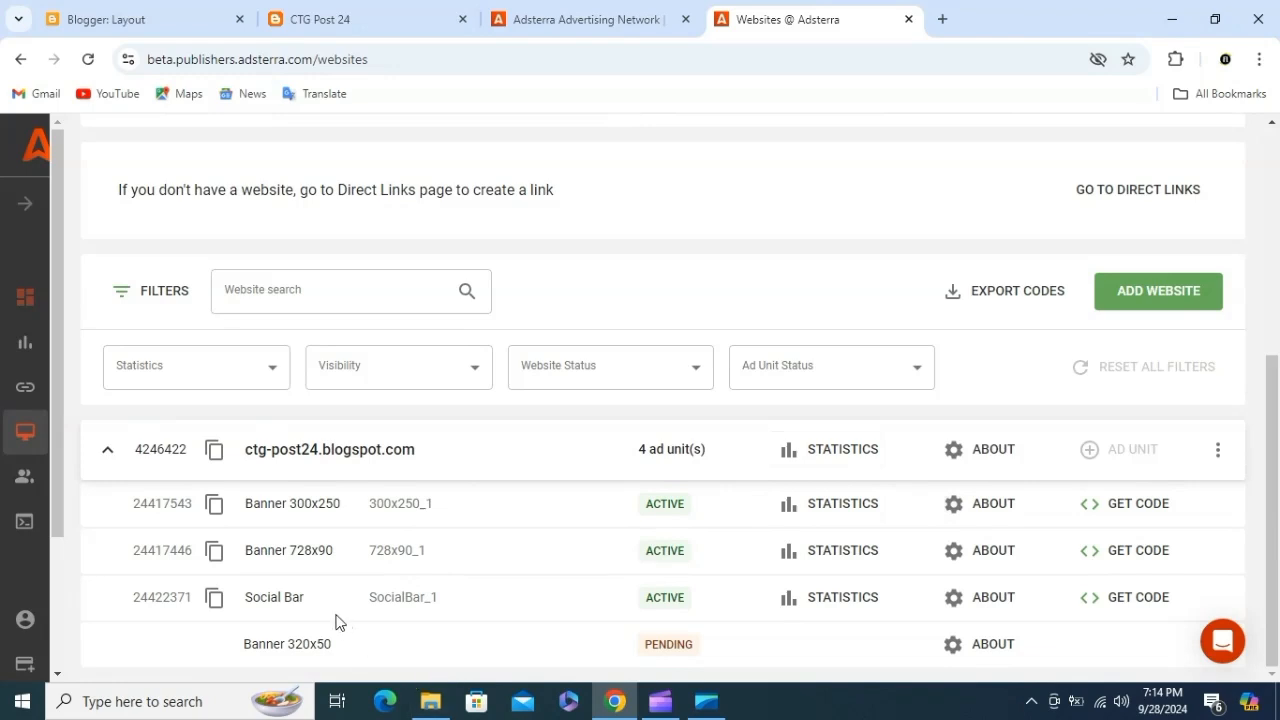
pyautogui.click(1120, 600)
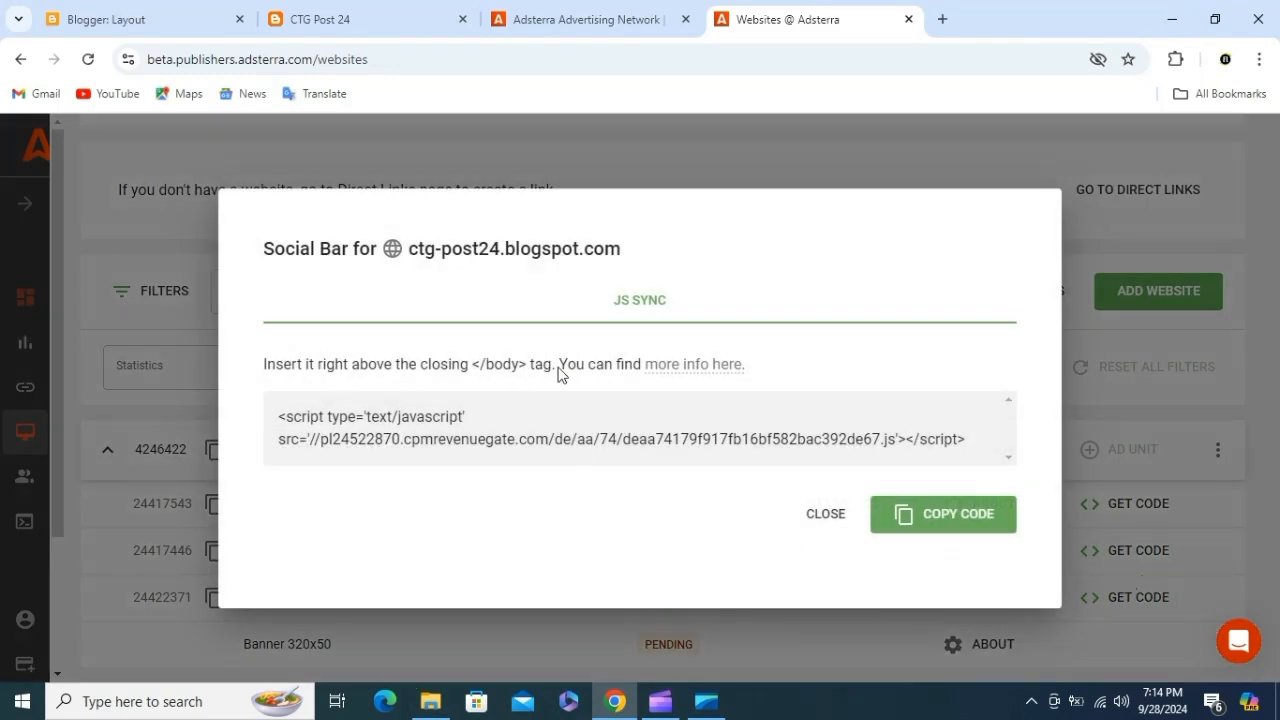
# Step: Copy the Social Bar embed code and open the HTML editor of the CTG Post 24 theme in Blogger
pyautogui.moveTo(478, 366); pyautogui.dragTo(521, 368)
pyautogui.click(964, 528)
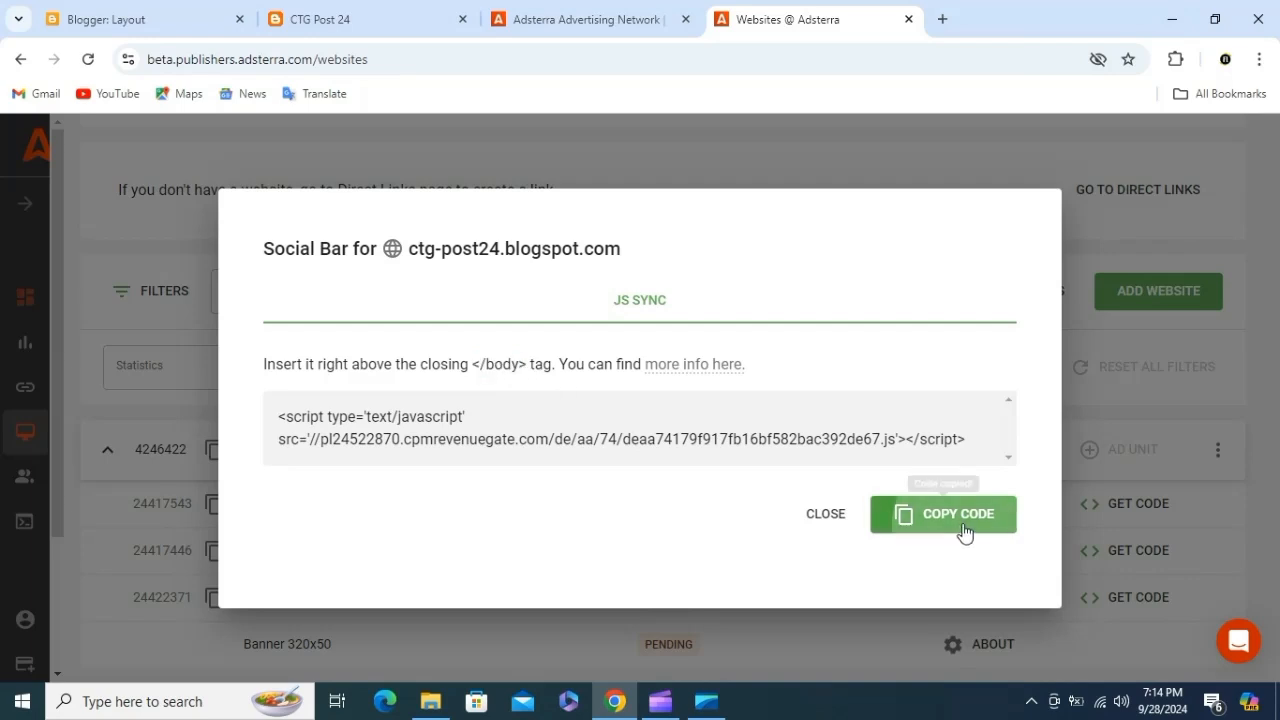
pyautogui.click(165, 10)
pyautogui.click(108, 596)
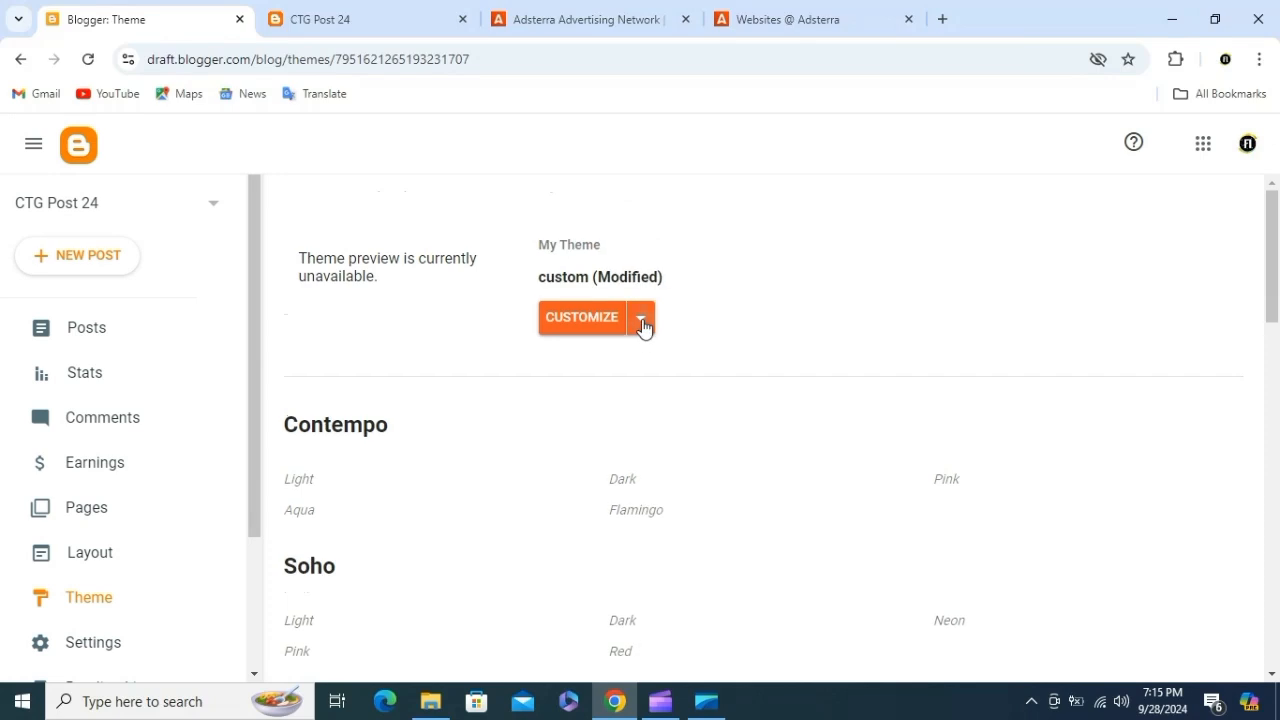
pyautogui.click(641, 320)
pyautogui.click(483, 464)
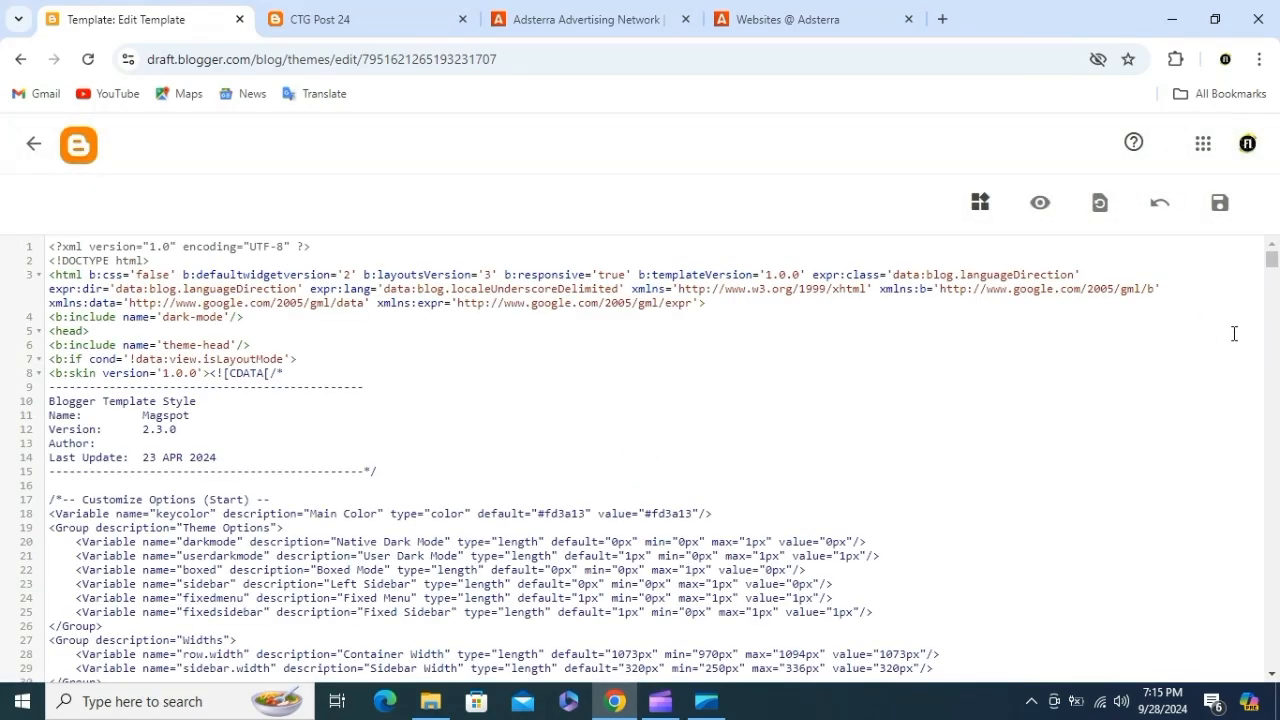
# Step: Insert the copied Social Bar script just above the closing </body> tag of the theme's HTML, save it and leave the editor
pyautogui.moveTo(1273, 270); pyautogui.dragTo(1272, 668)
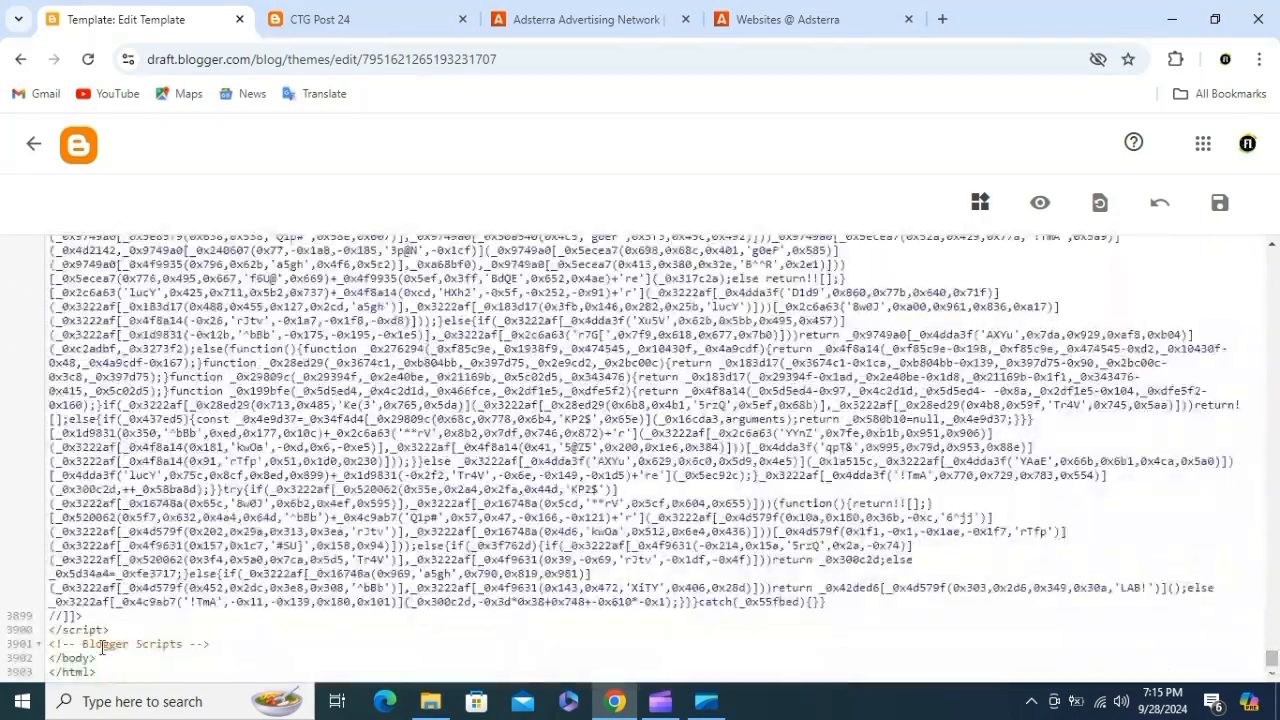
pyautogui.click(238, 645)
pyautogui.press('Return')
pyautogui.press('Return')
pyautogui.press('Return')
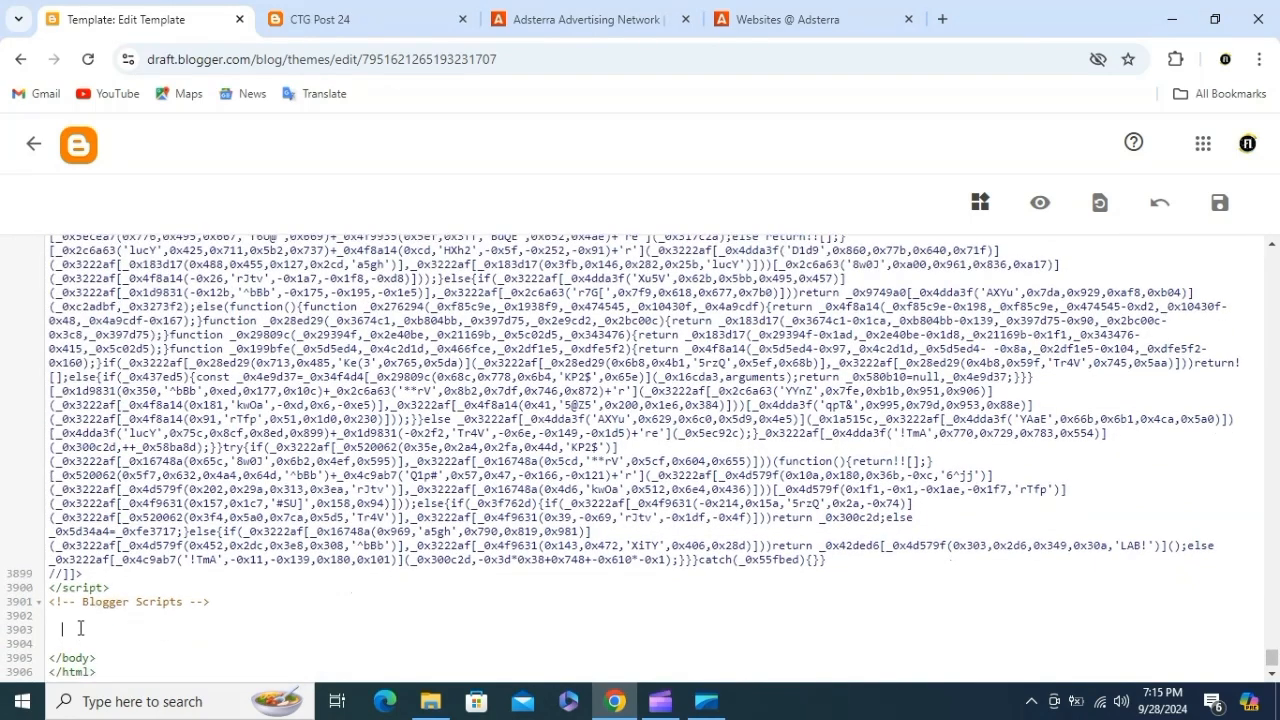
pyautogui.hotkey('ctrl', 'v')
pyautogui.click(1219, 203)
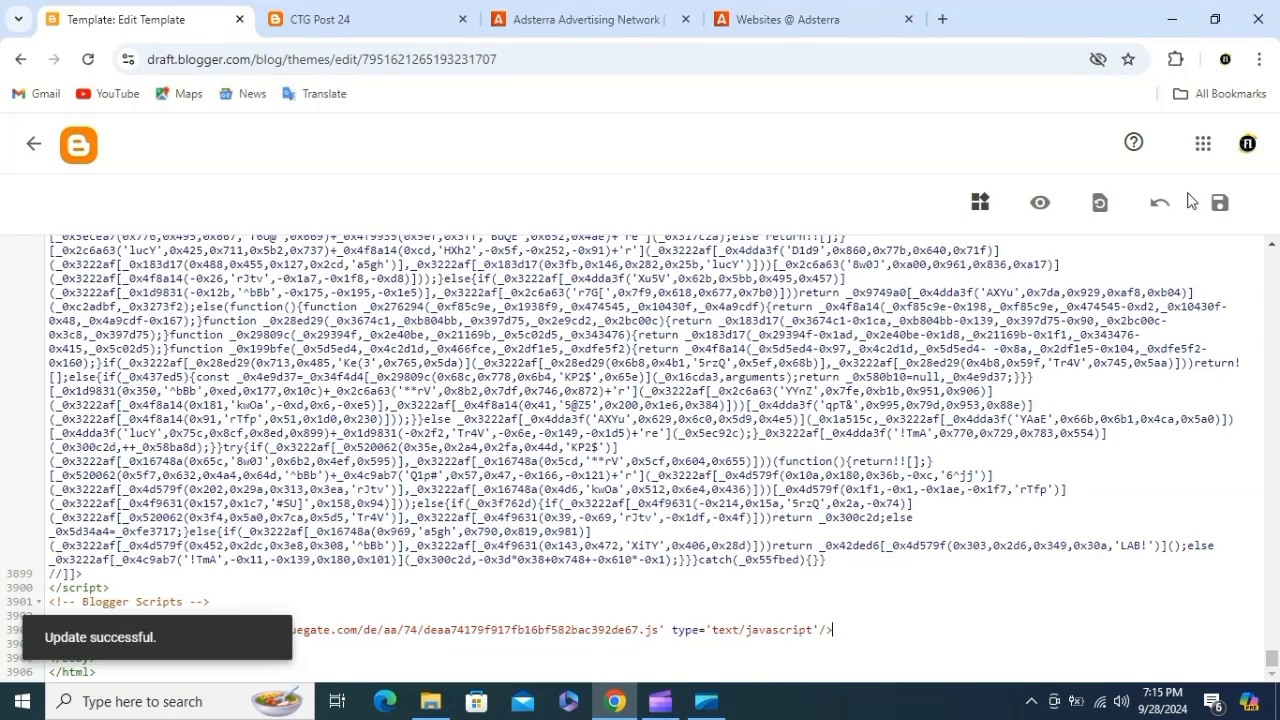
pyautogui.click(29, 157)
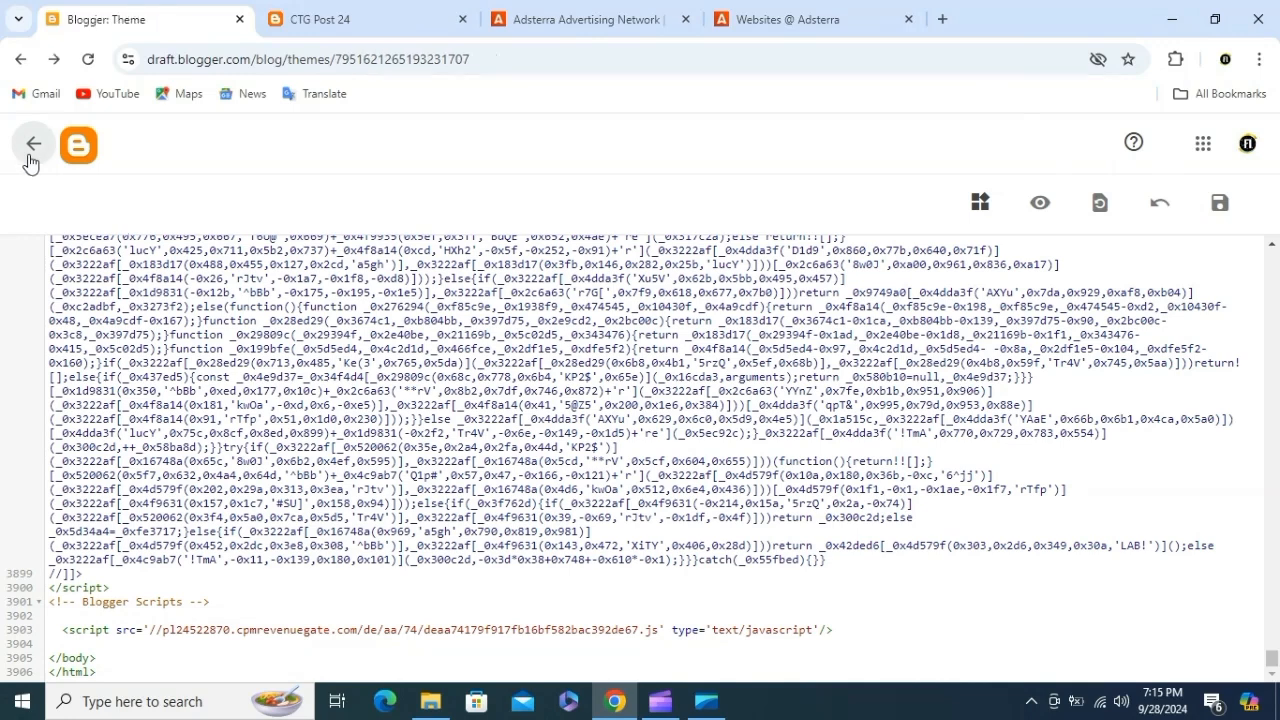
# Step: Open the layout of CTG Post 24 and look through its gadget sections
pyautogui.click(141, 552)
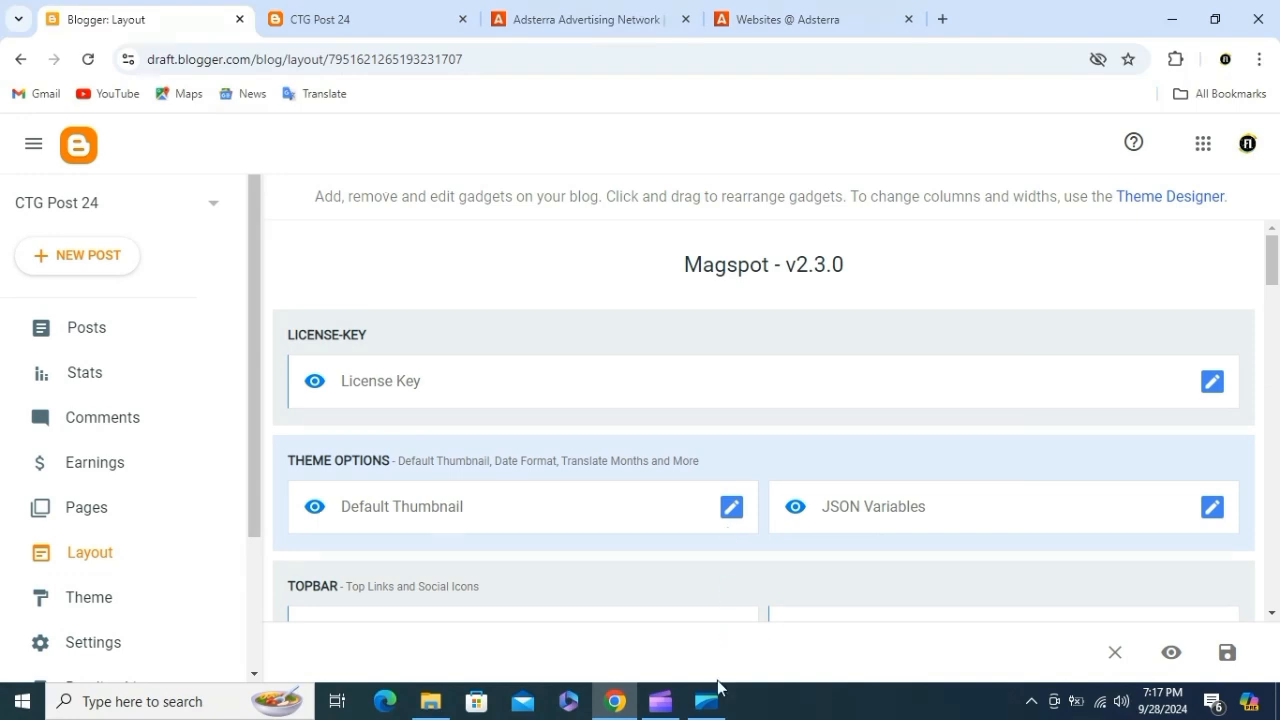
pyautogui.scroll(-5, 714, 482)
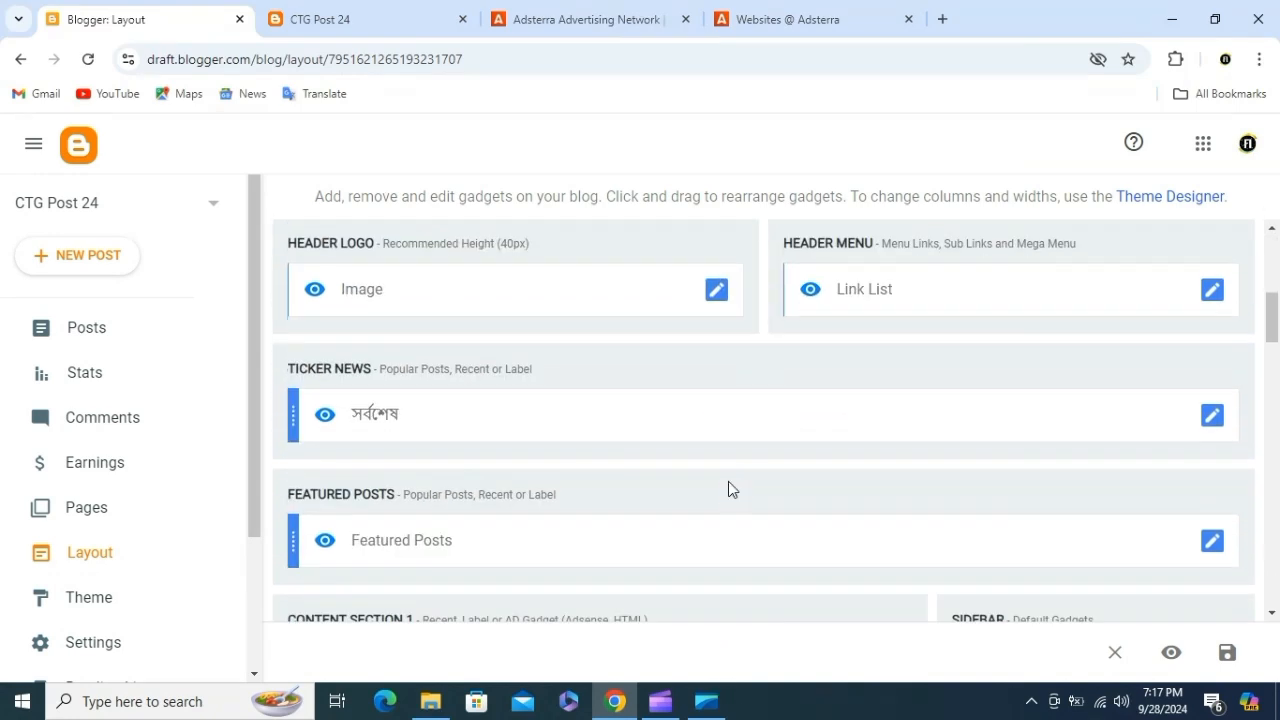
pyautogui.scroll(-2, 728, 489)
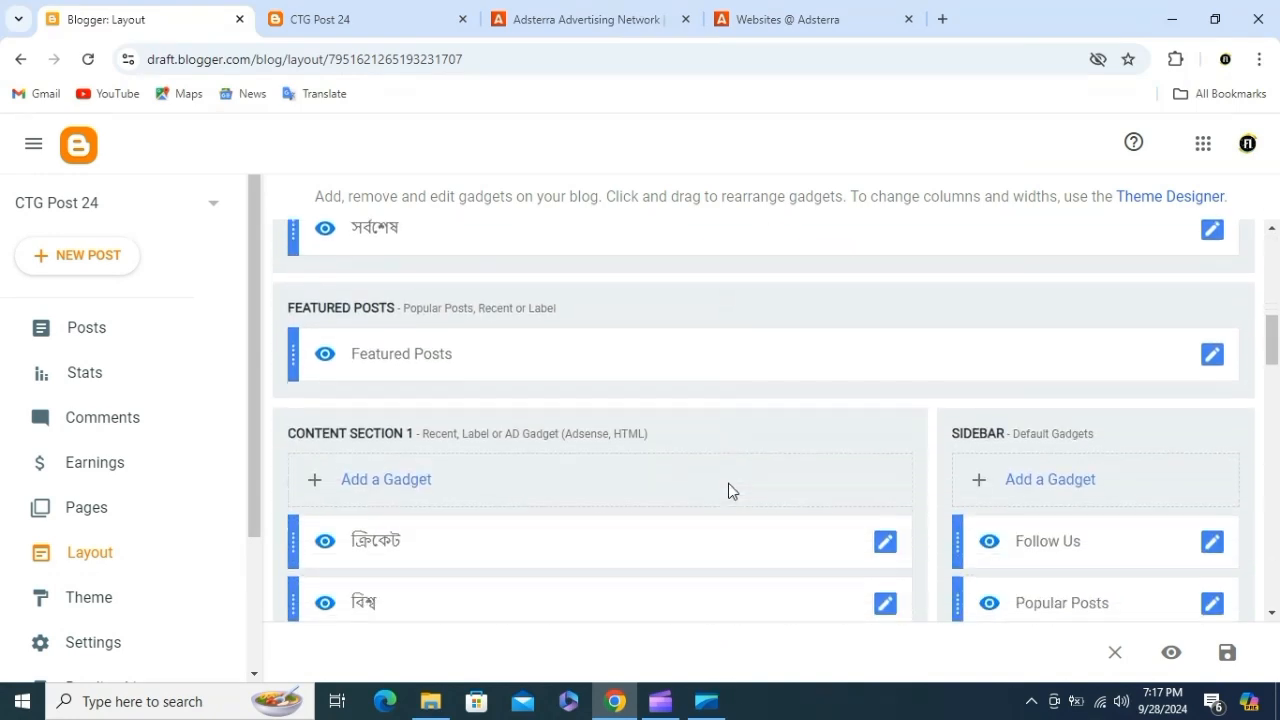
pyautogui.scroll(7, 723, 491)
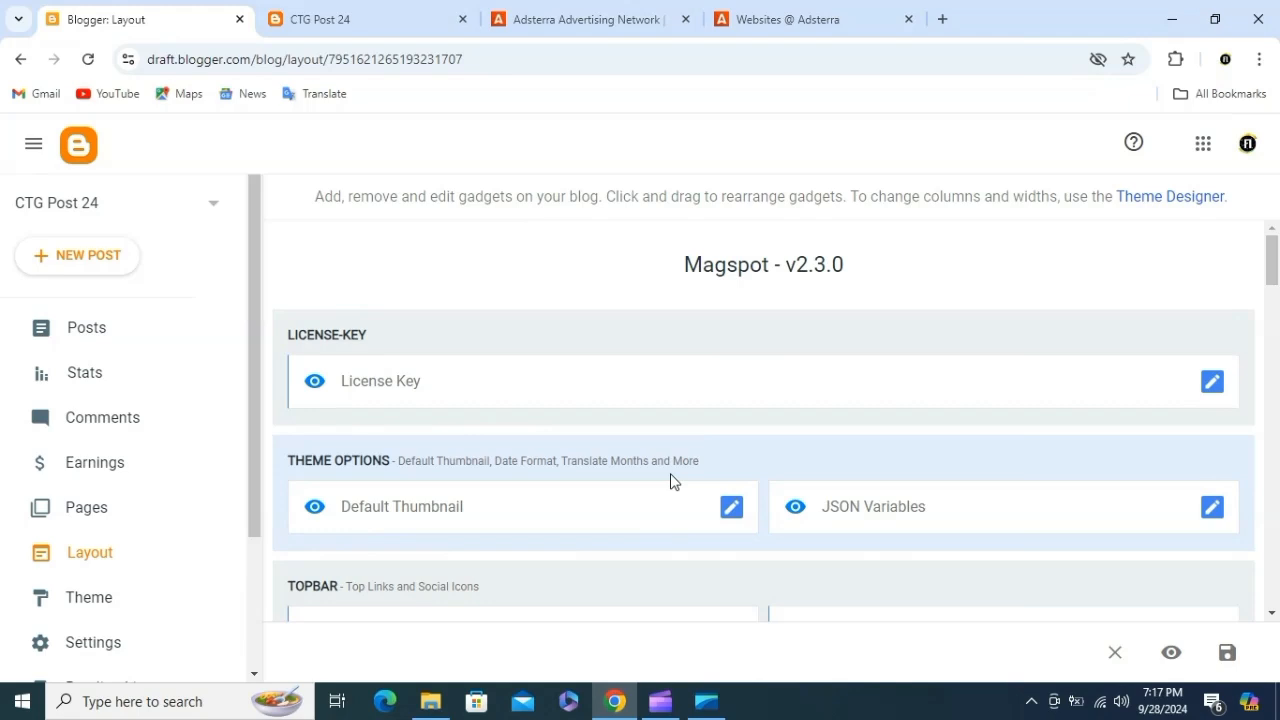
# Step: Reload the Adsterra websites list and expand the ad units of ctg-post24.blogspot.com
pyautogui.click(791, 14)
pyautogui.click(824, 512)
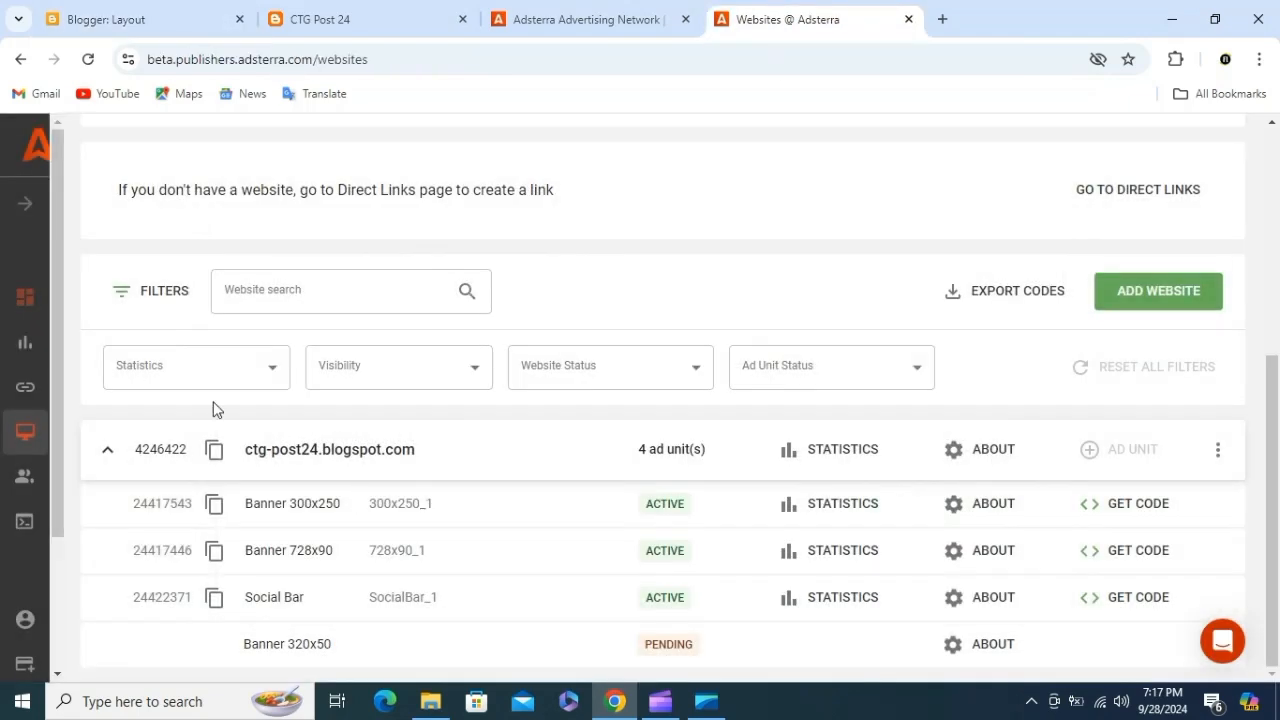
pyautogui.click(87, 60)
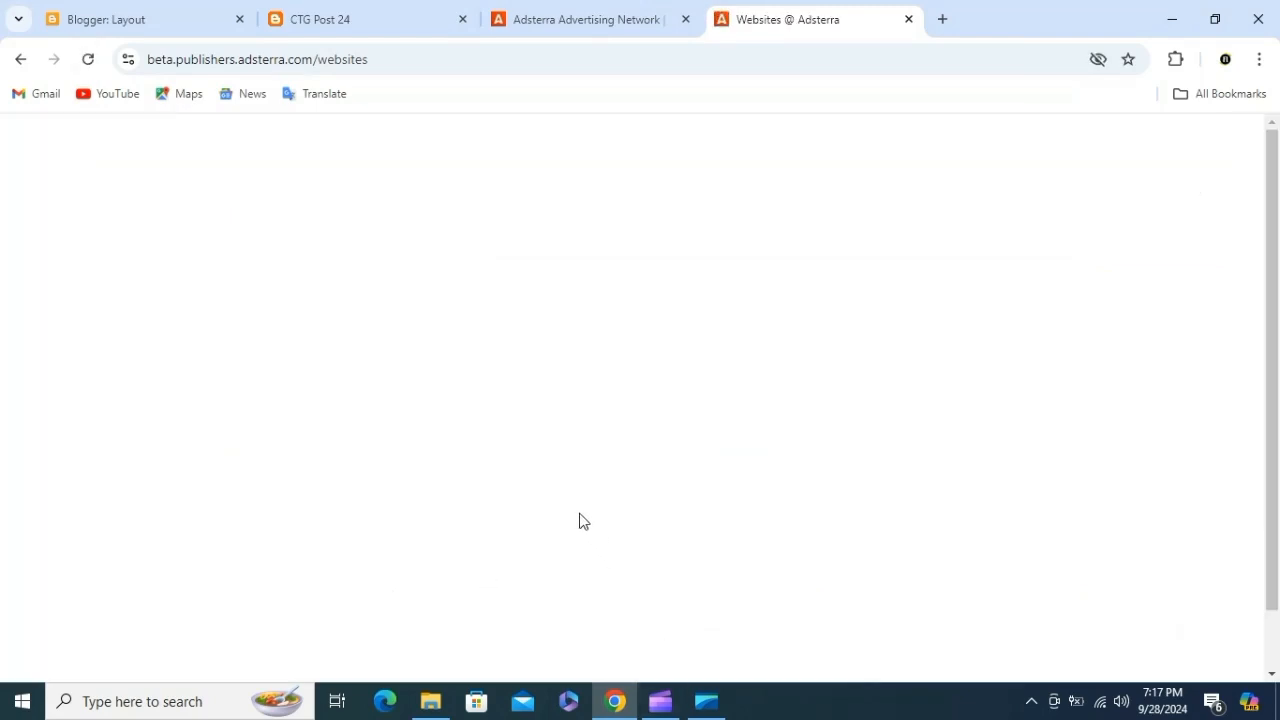
pyautogui.scroll(-2, 646, 557)
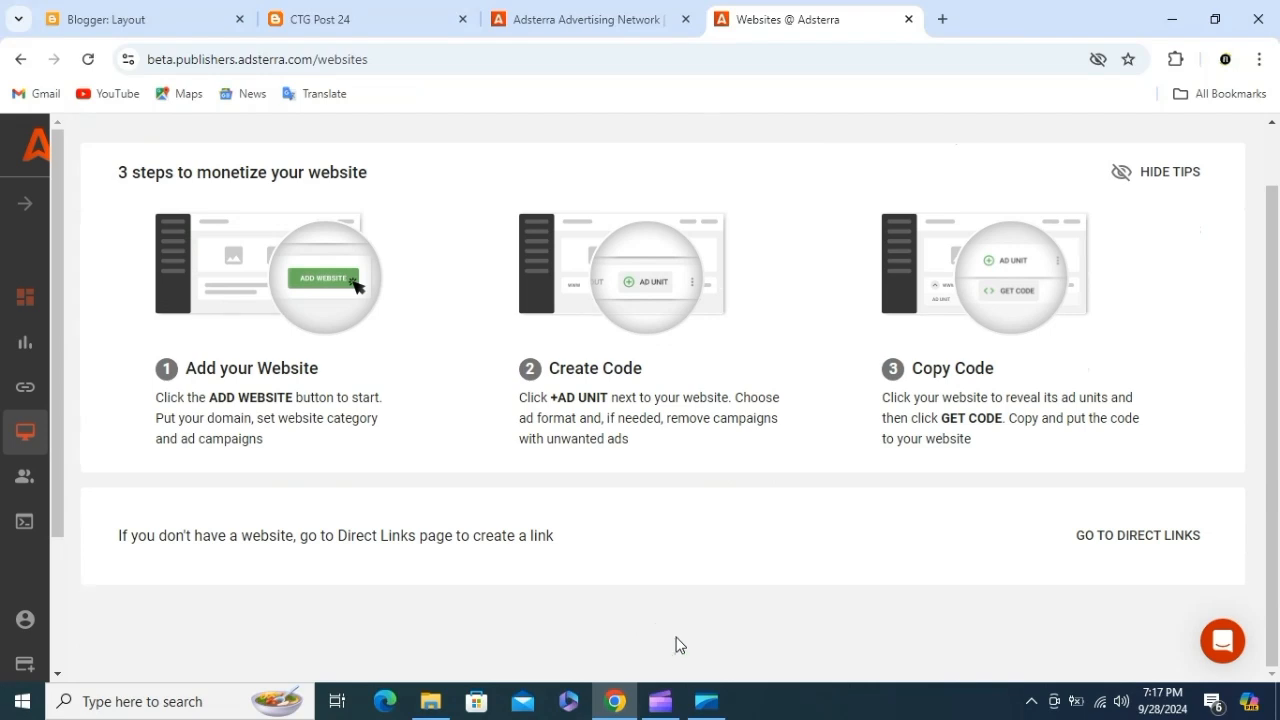
pyautogui.scroll(-2, 614, 615)
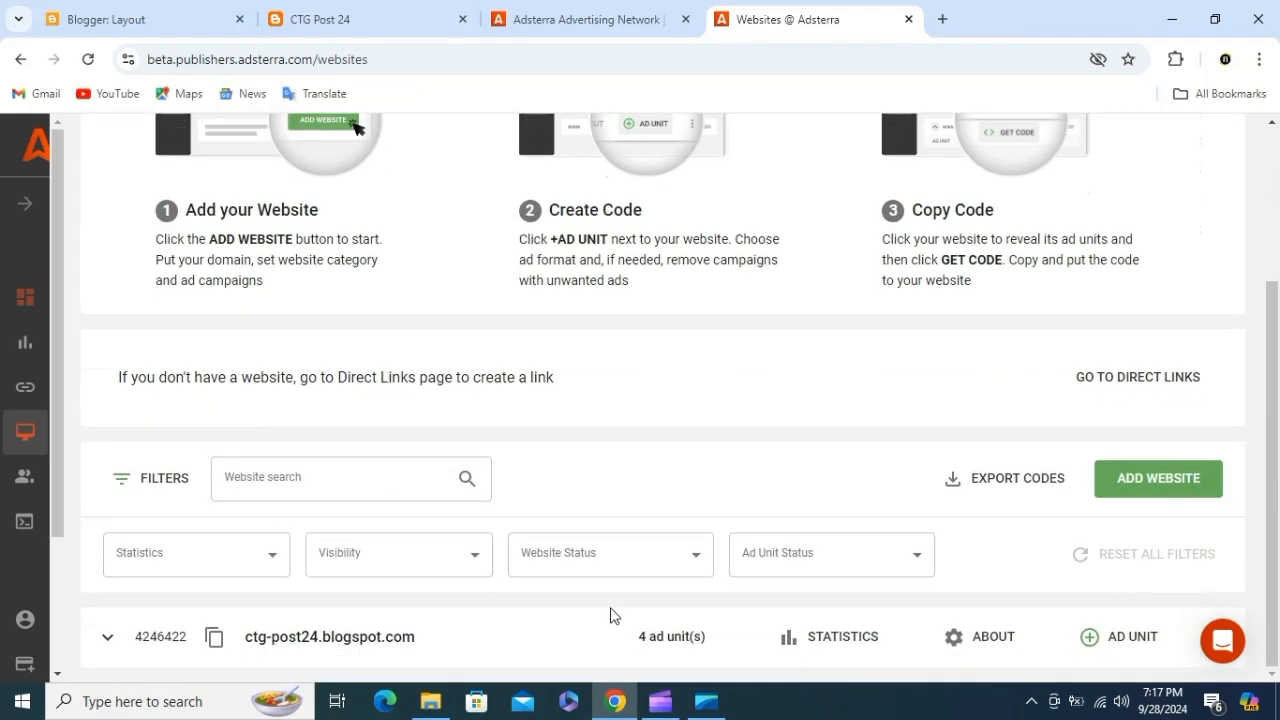
pyautogui.click(107, 636)
pyautogui.scroll(-2, 780, 632)
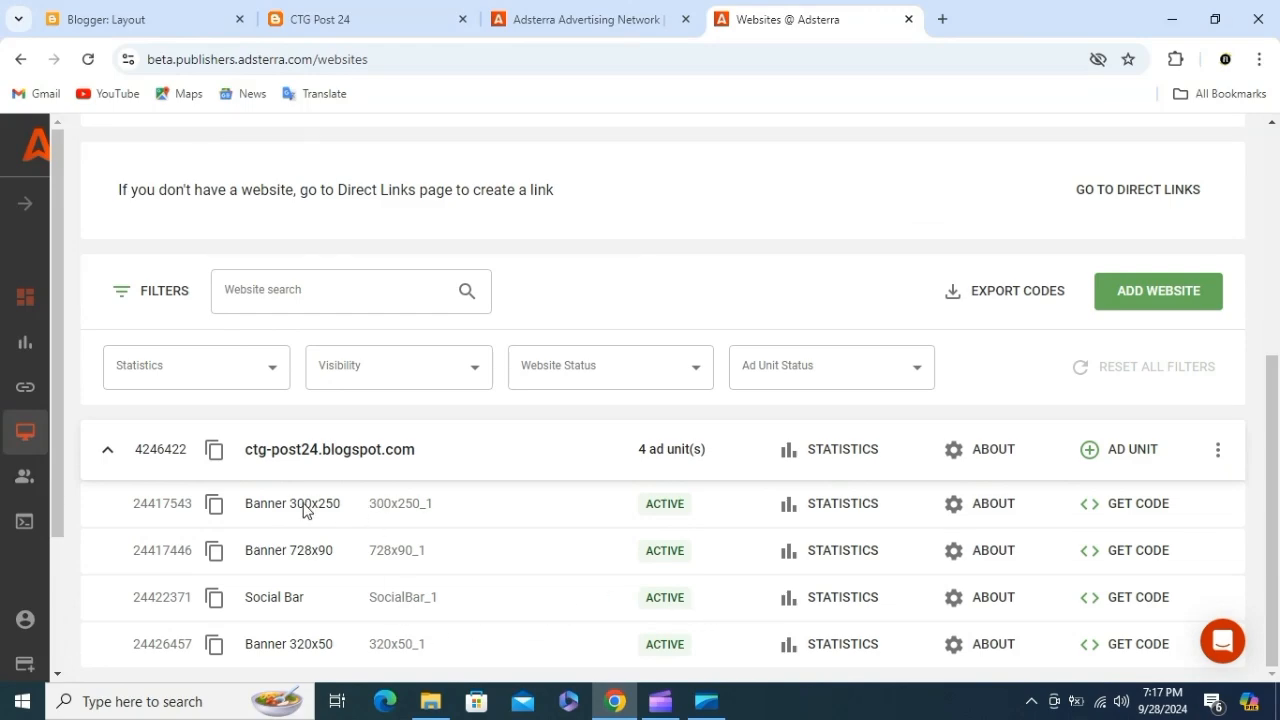
# Step: Copy the embed code of the Banner 300x250 unit and return to the Blogger layout
pyautogui.click(1088, 506)
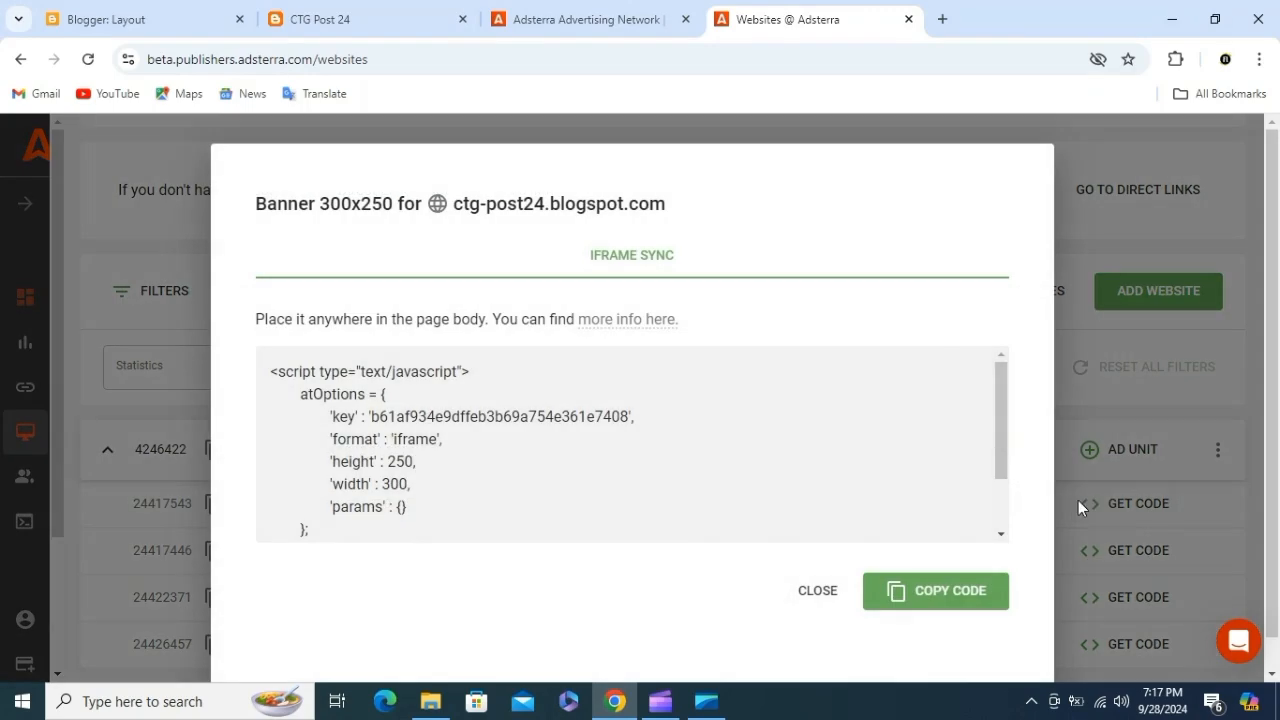
pyautogui.click(888, 595)
pyautogui.click(182, 14)
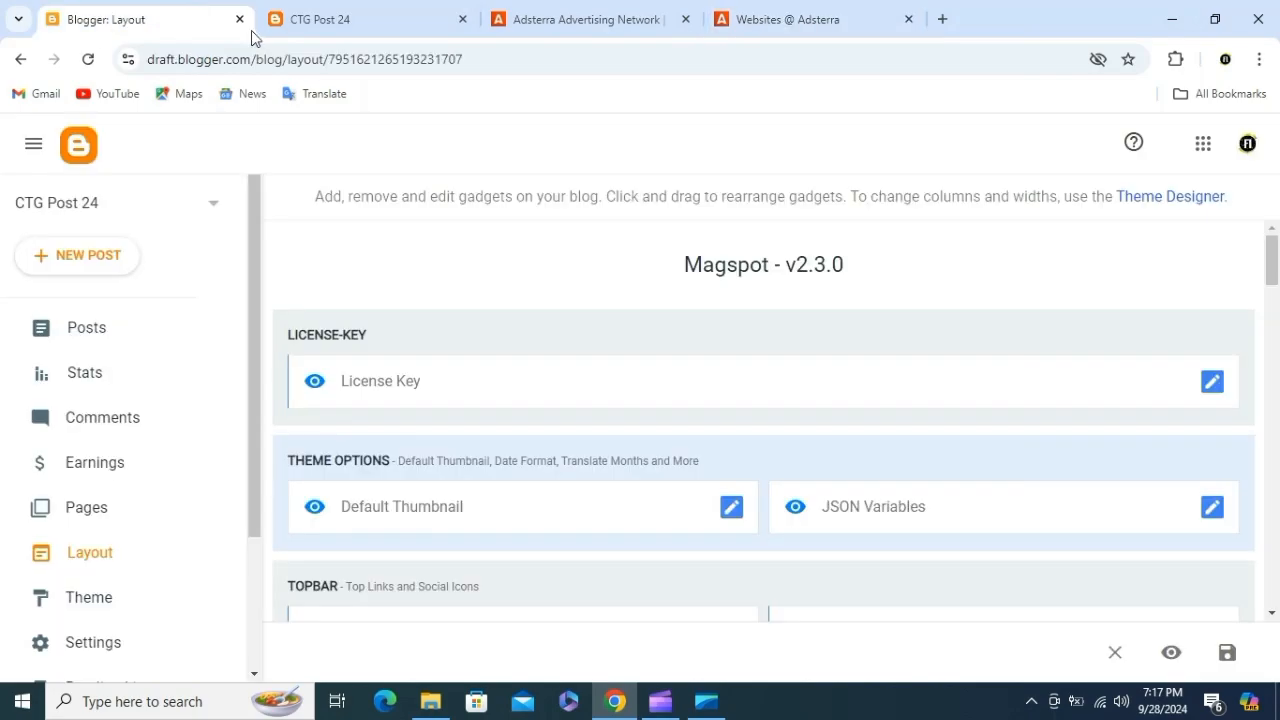
# Step: Look through the live CTG Post 24 blog to examine where a sidebar banner fits
pyautogui.click(394, 12)
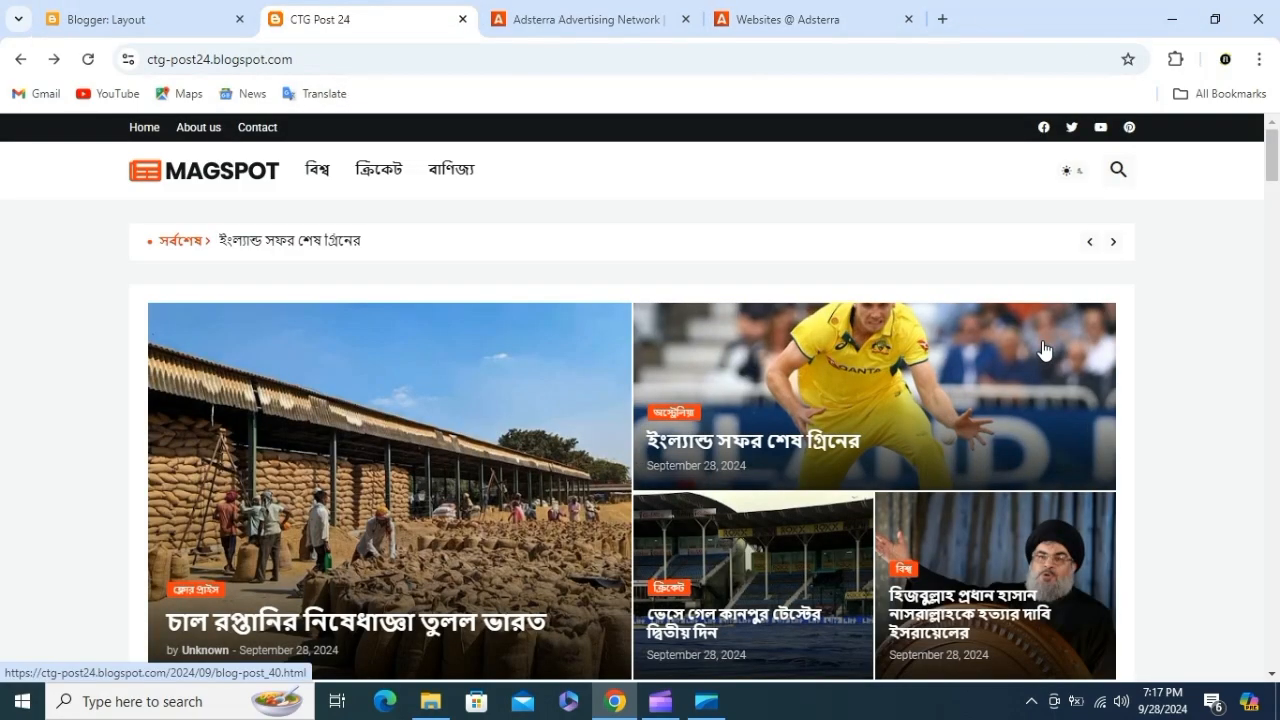
pyautogui.scroll(-5, 1050, 400)
pyautogui.scroll(-15, 1060, 432)
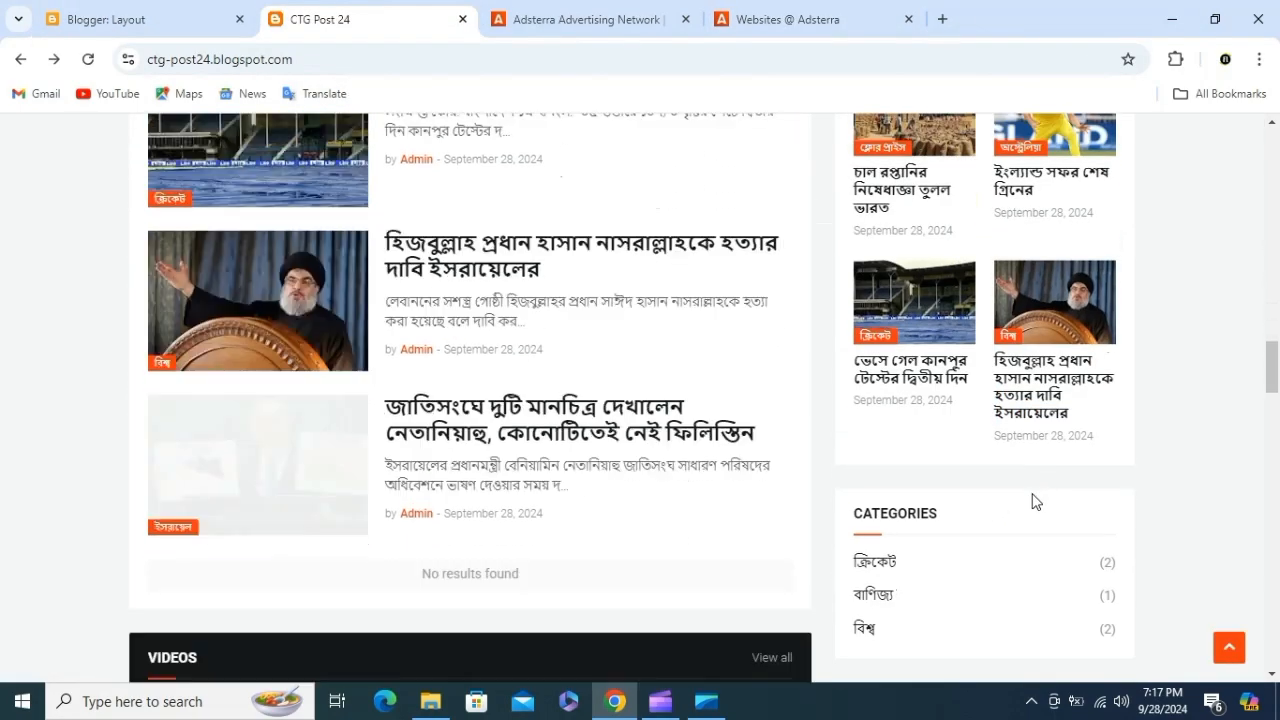
pyautogui.scroll(-10, 1017, 527)
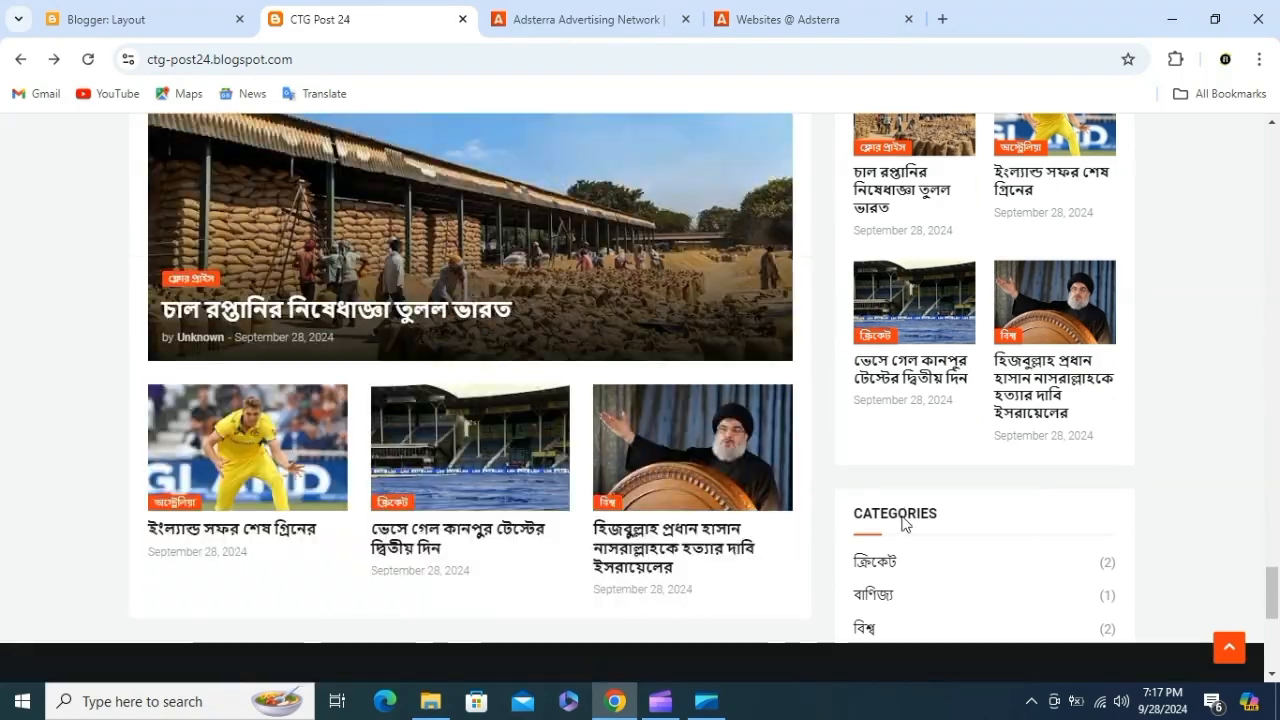
pyautogui.scroll(10, 980, 254)
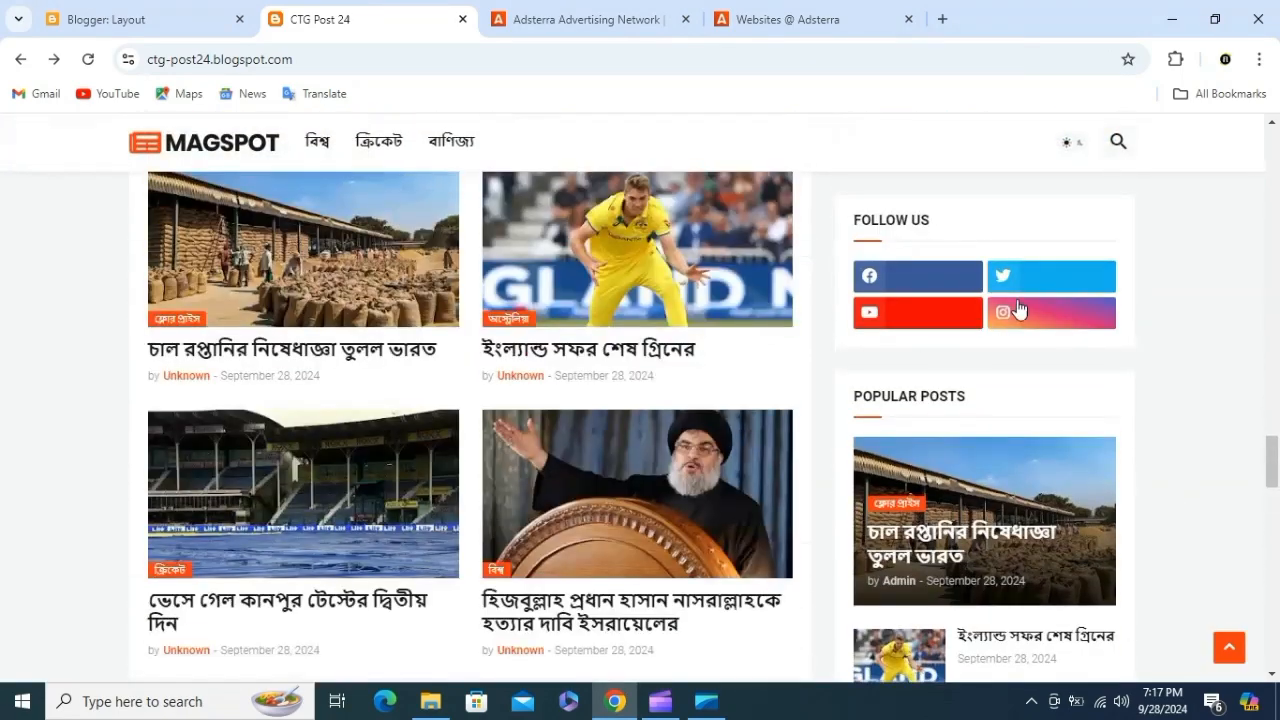
# Step: Move the {ads} gadget to the top of the Sidebar section in the Blogger layout
pyautogui.hotkey('ctrl', 'shift', 'Tab')
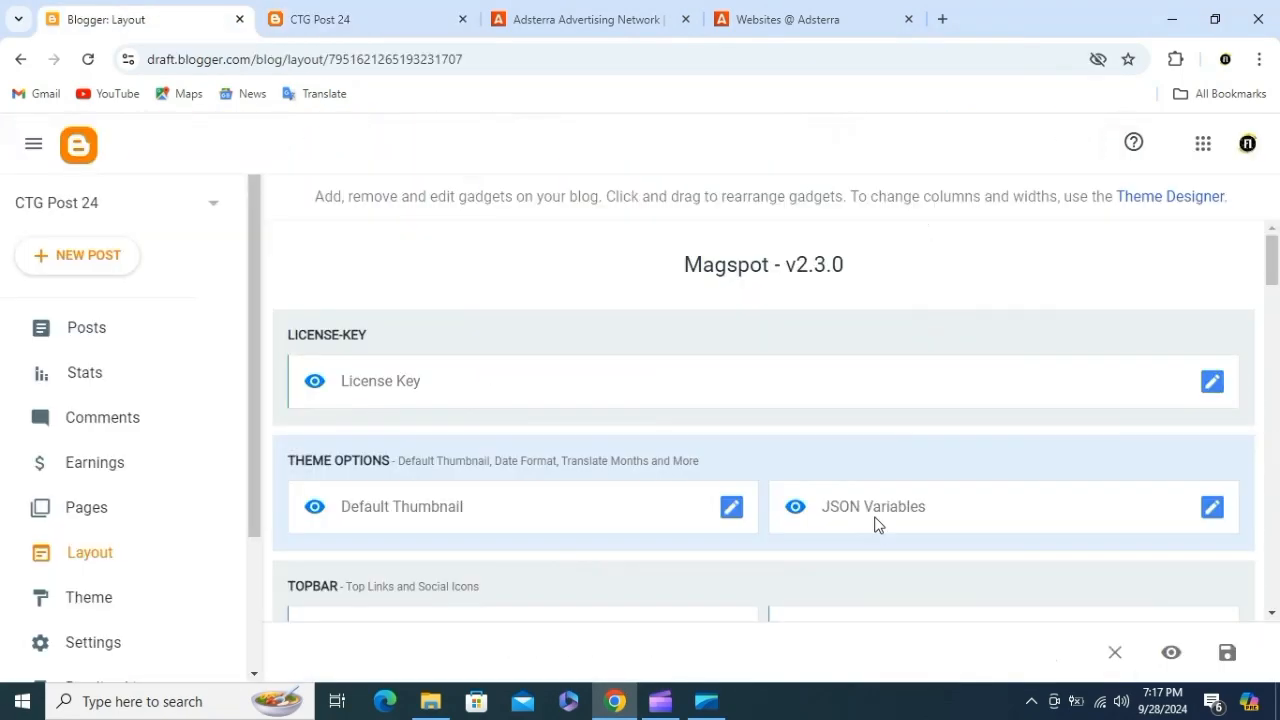
pyautogui.scroll(-3, 864, 501)
pyautogui.moveTo(1003, 508); pyautogui.dragTo(1040, 350)
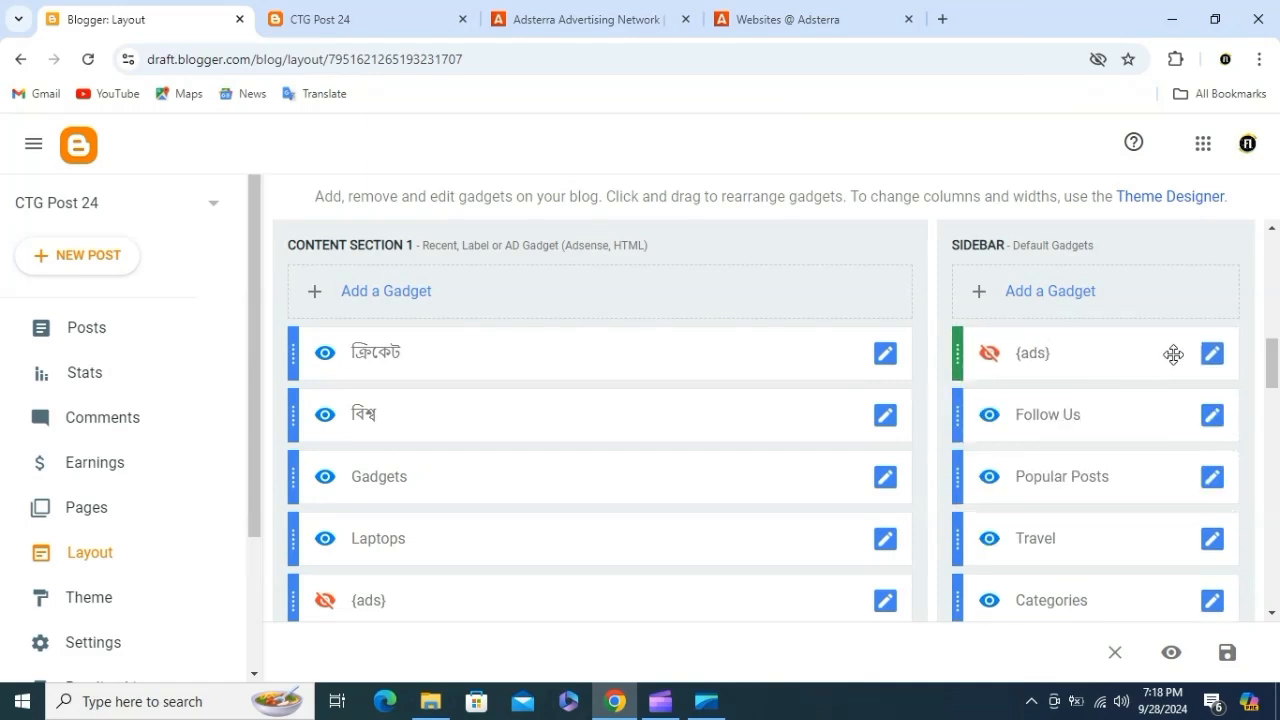
# Step: Replace the content of the sidebar's {ads} gadget with the copied Banner 300x250 code
pyautogui.click(1212, 358)
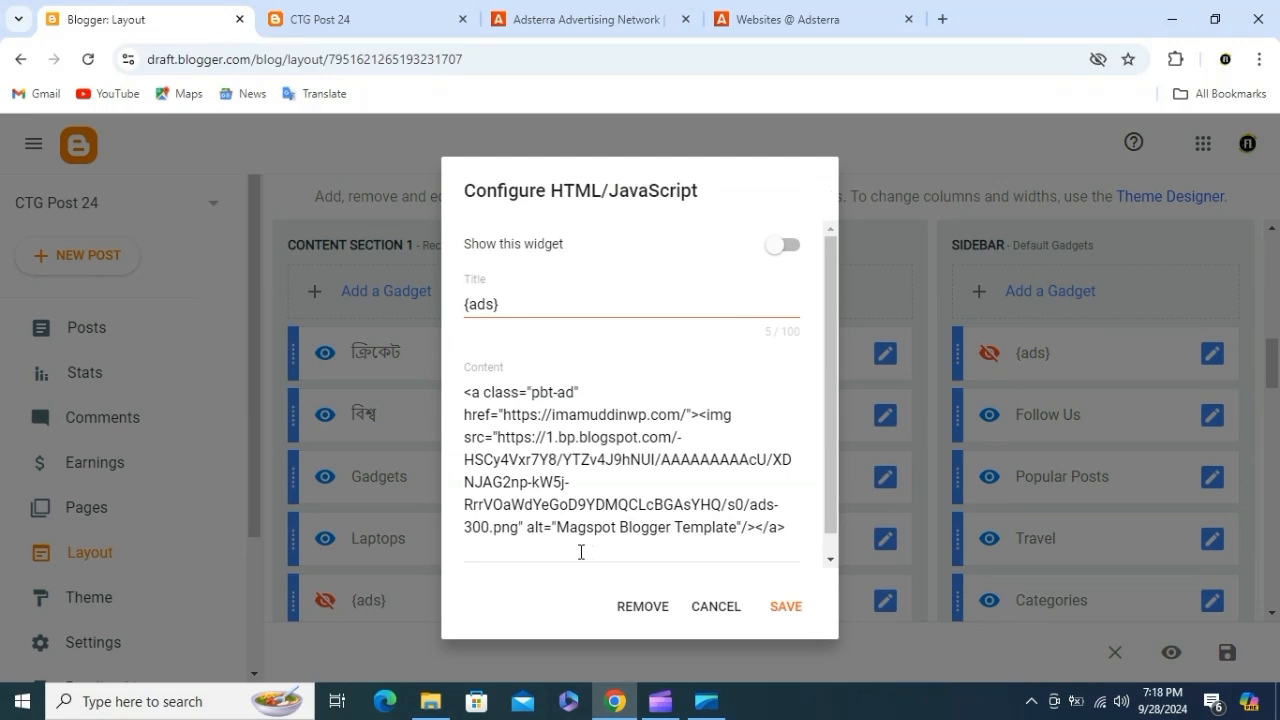
pyautogui.click(581, 552)
pyautogui.hotkey('ctrl', 'a')
pyautogui.press('Delete')
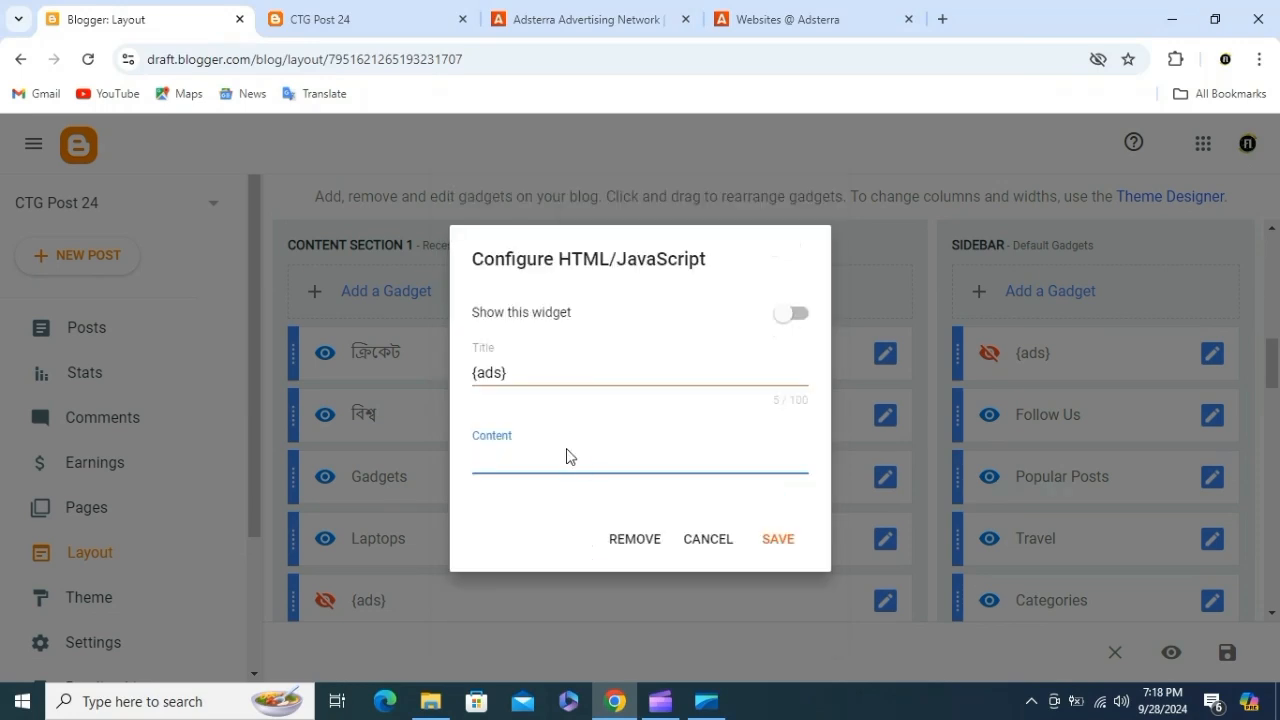
pyautogui.hotkey('ctrl', 'v')
# Step: Retitle the sidebar ad gadget as Ads and save it
pyautogui.scroll(2, 566, 356)
pyautogui.moveTo(515, 298); pyautogui.dragTo(370, 304)
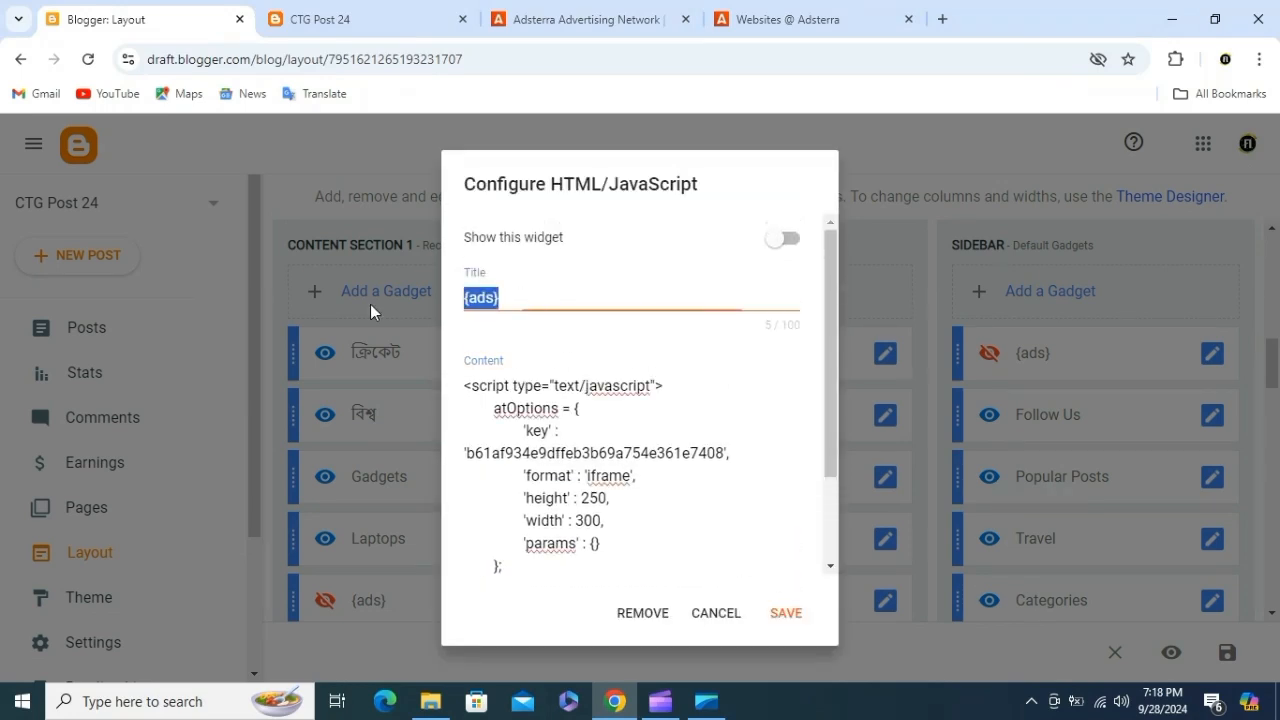
pyautogui.write('Ad')
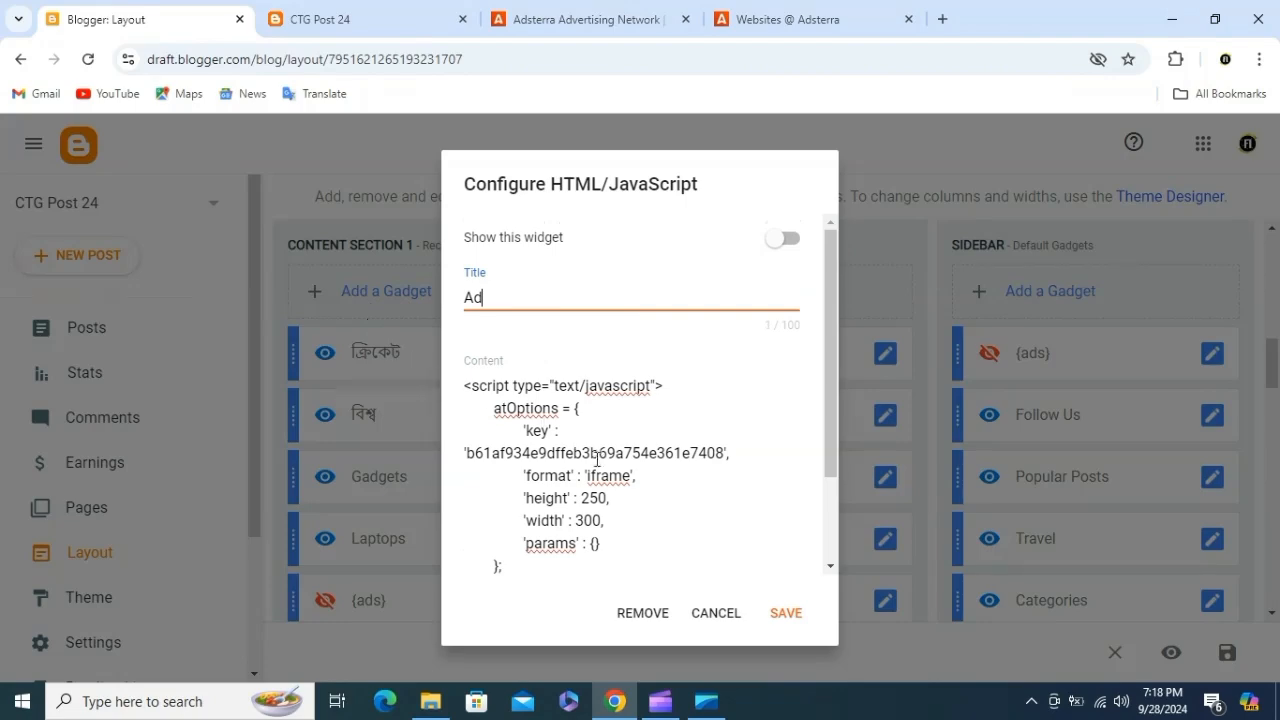
pyautogui.write('s')
pyautogui.click(775, 615)
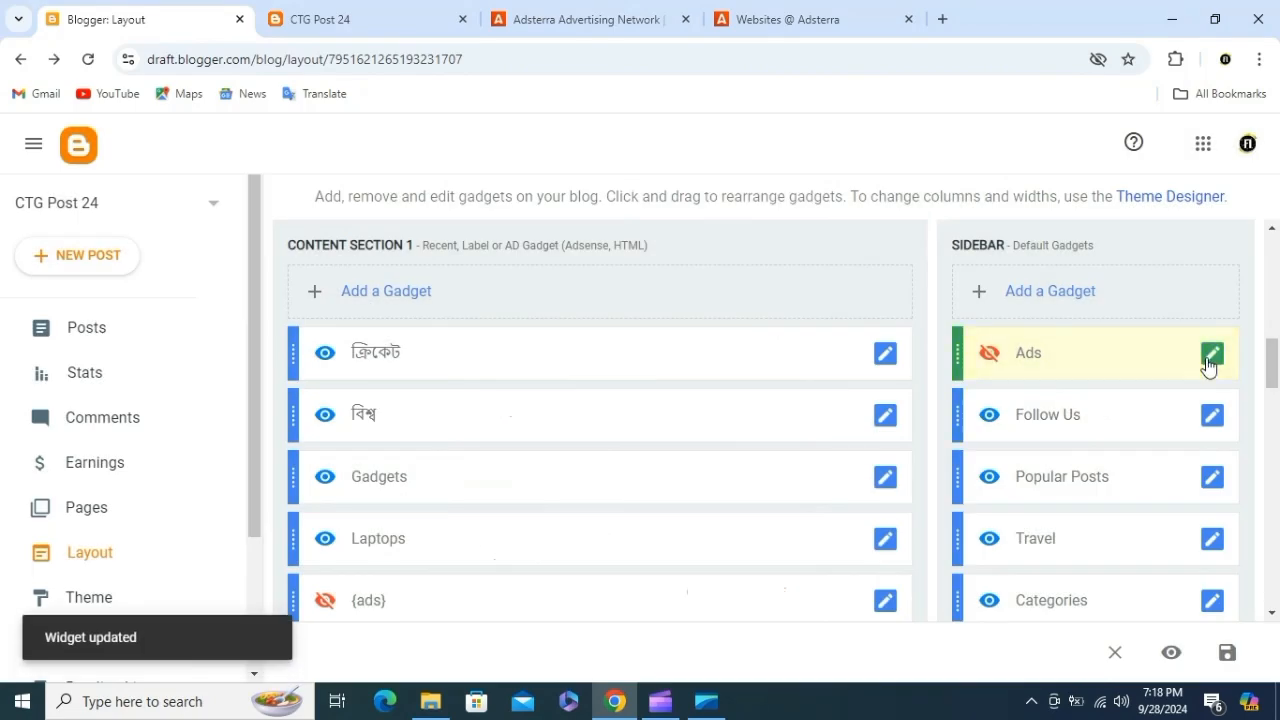
# Step: Turn on showing the sidebar's Ads gadget, save it and save the blog layout
pyautogui.click(1211, 354)
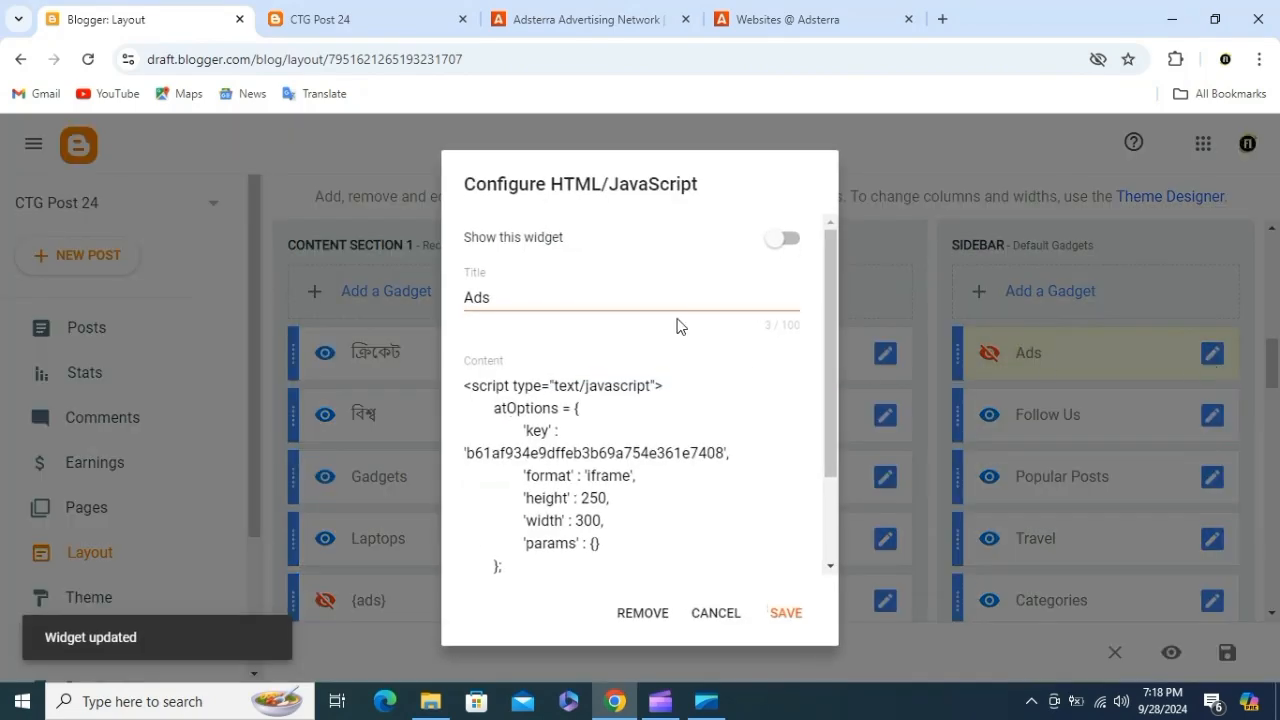
pyautogui.click(768, 241)
pyautogui.click(782, 614)
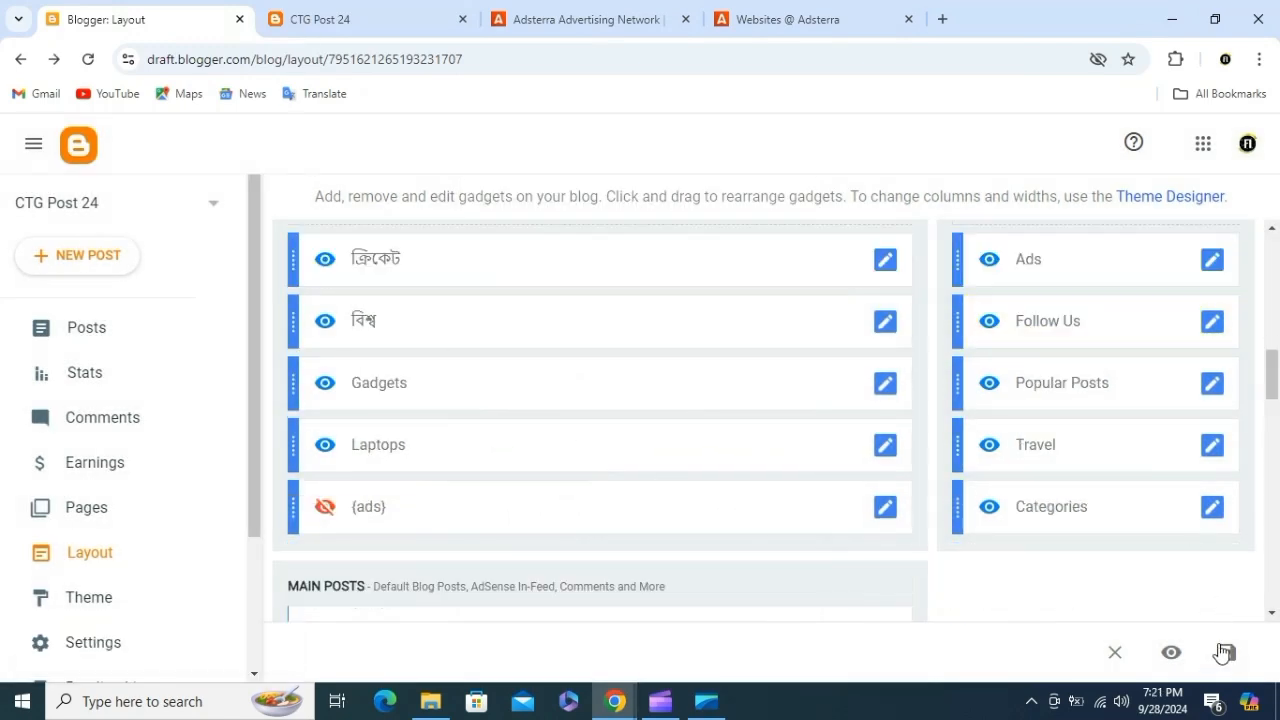
pyautogui.click(1228, 654)
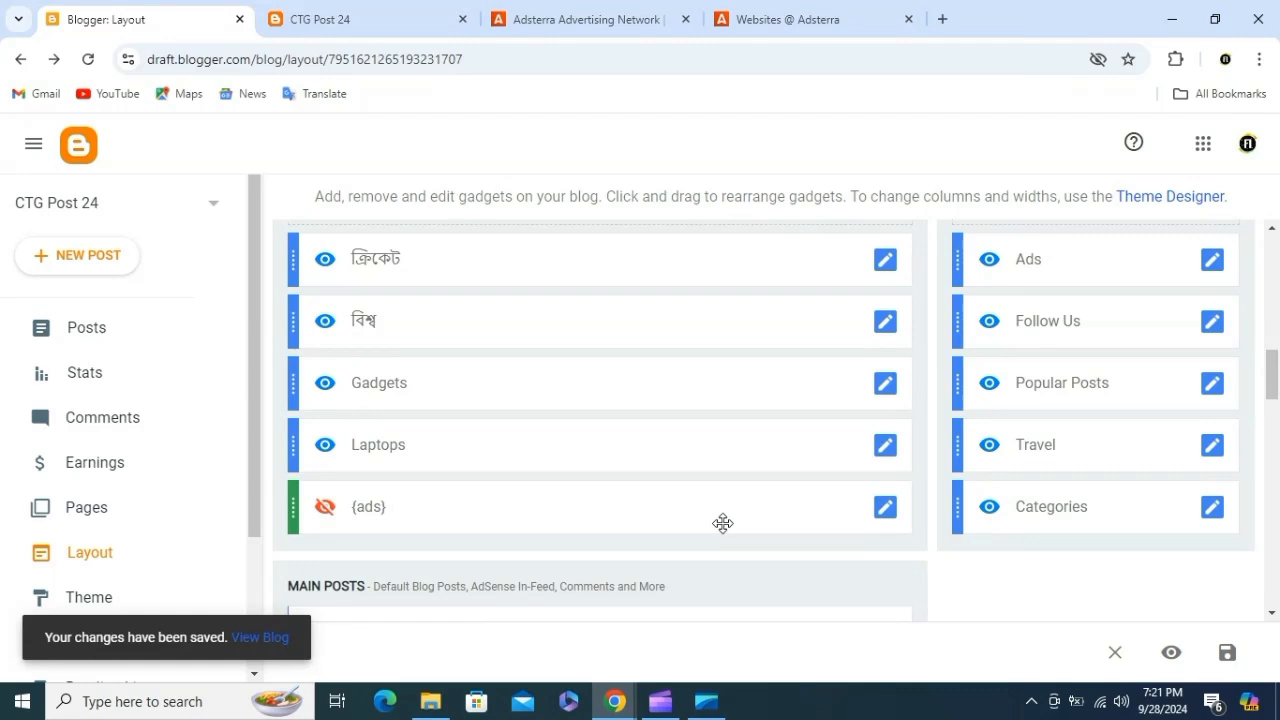
# Step: Reload the CTG Post 24 blog page and check the Ads gadget in its sidebar
pyautogui.click(300, 22)
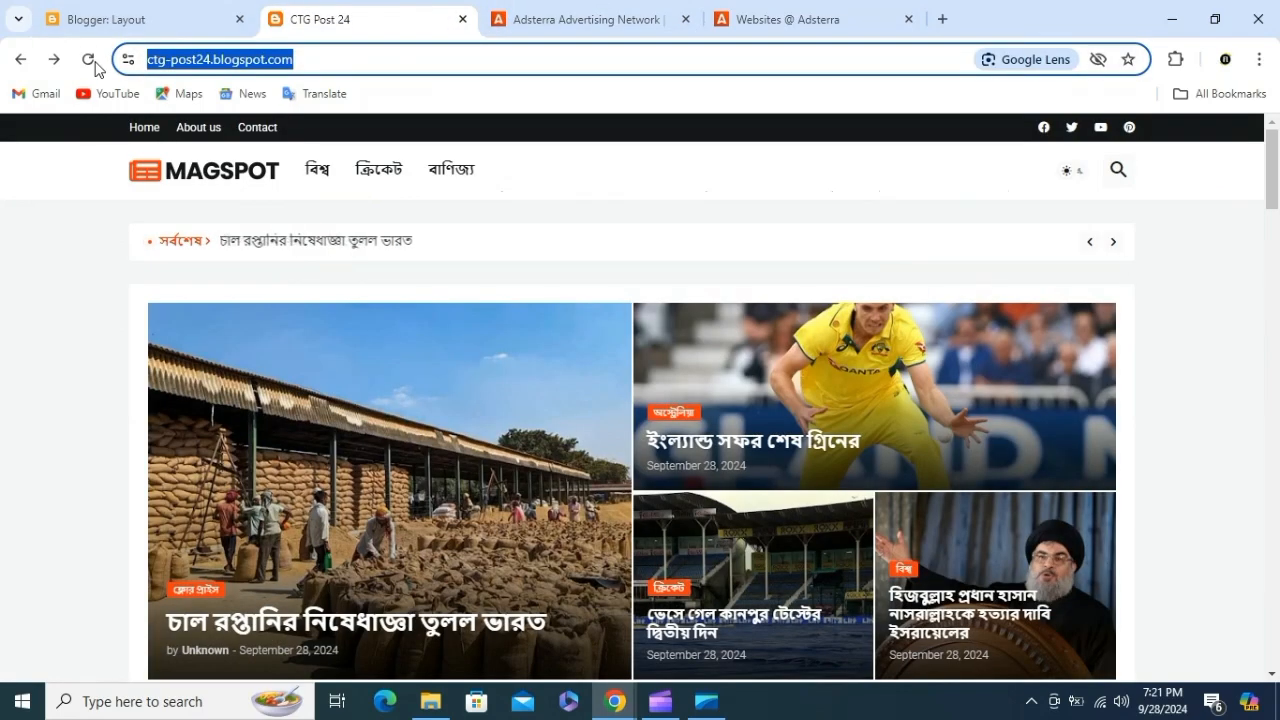
pyautogui.click(89, 60)
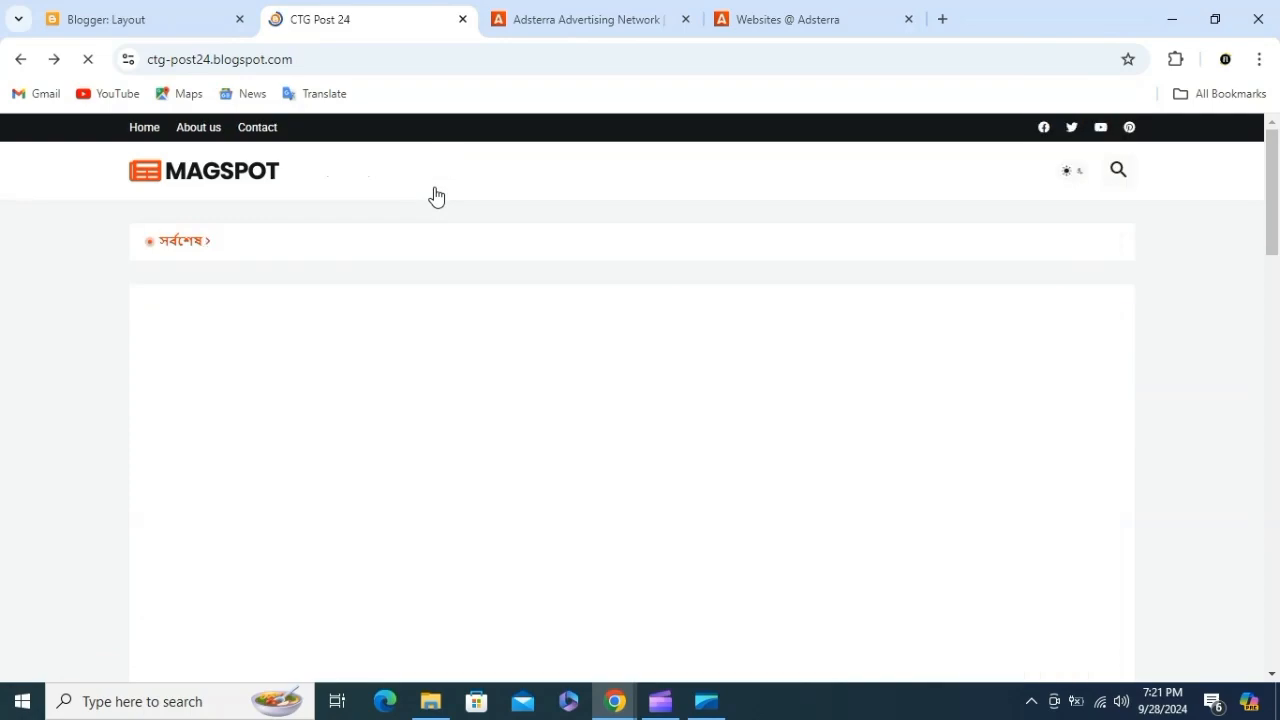
pyautogui.scroll(-5, 900, 332)
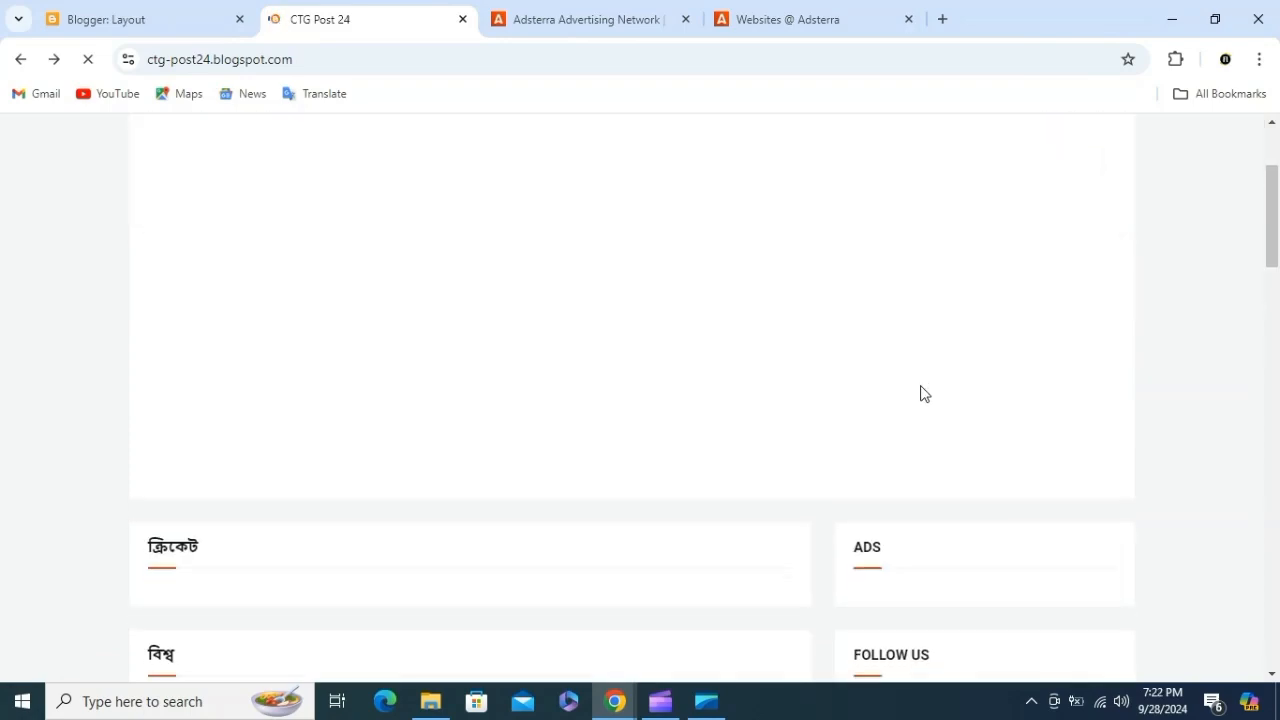
pyautogui.moveTo(871, 378); pyautogui.dragTo(855, 378)
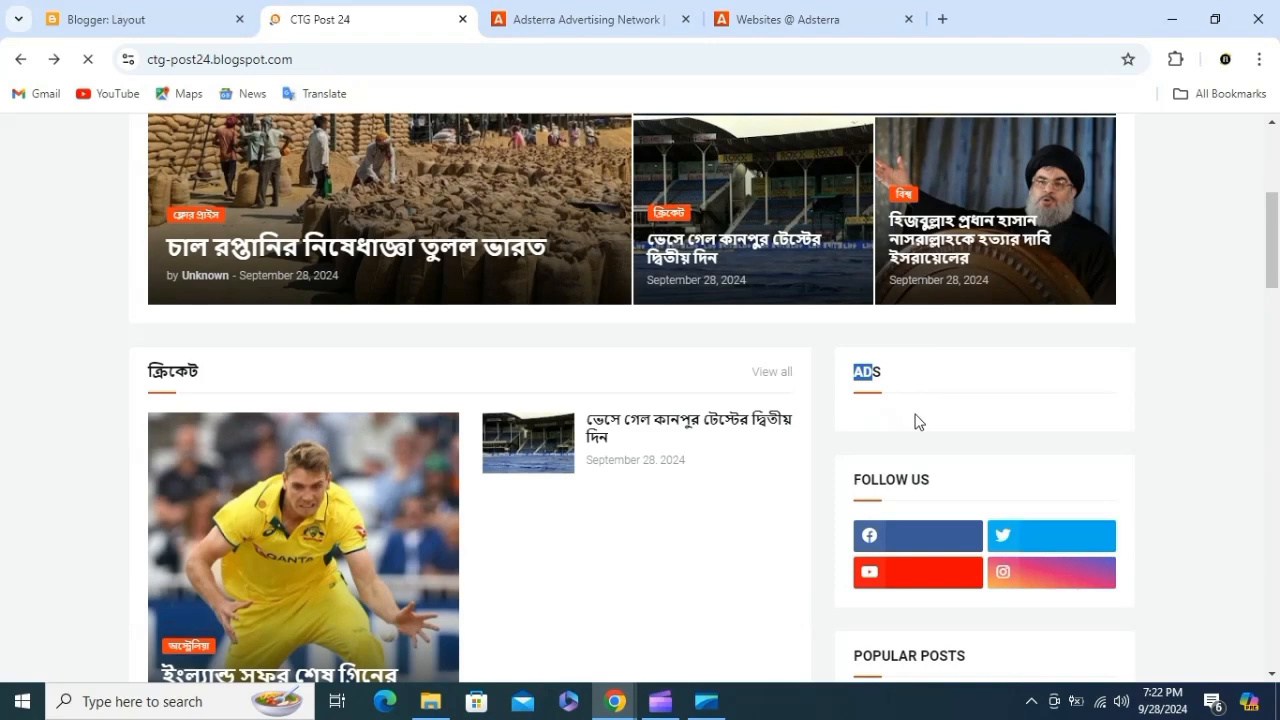
pyautogui.click(918, 421)
pyautogui.scroll(-6, 687, 370)
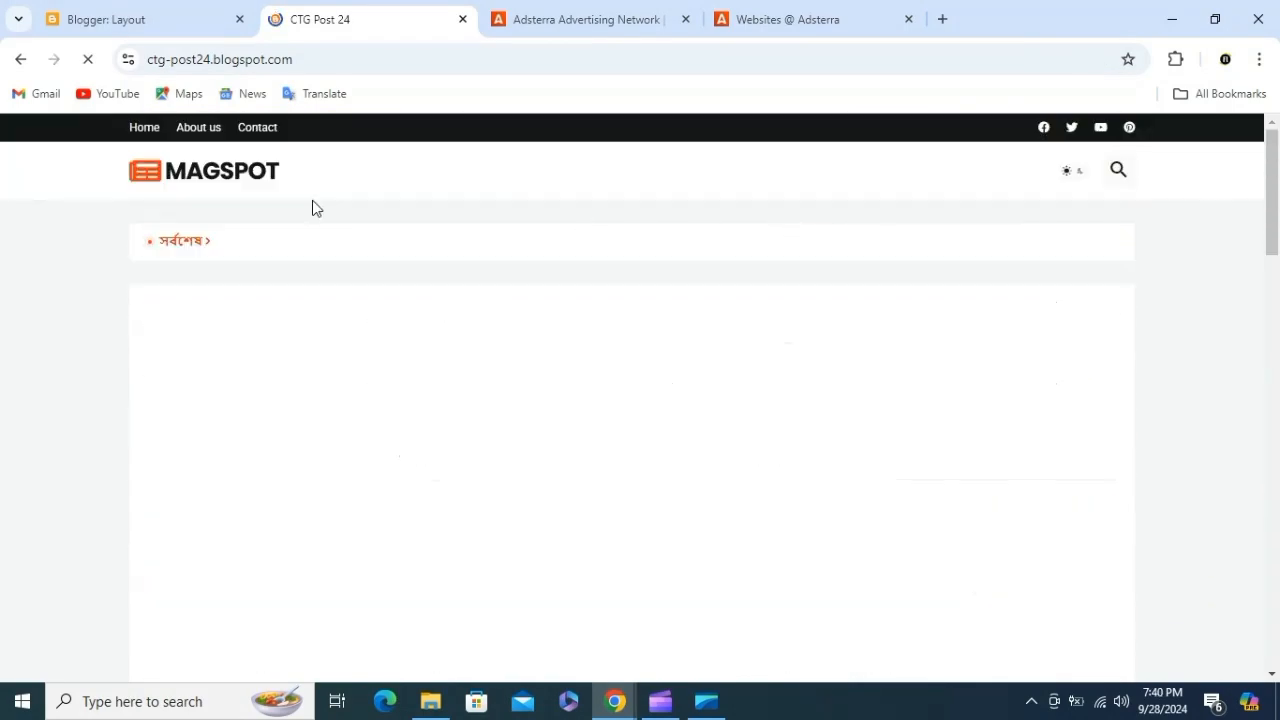
# Step: Review the ad units listed for ctg-post24.blogspot.com in Adsterra and return to the Blogger layout
pyautogui.click(154, 10)
pyautogui.scroll(-3, 570, 394)
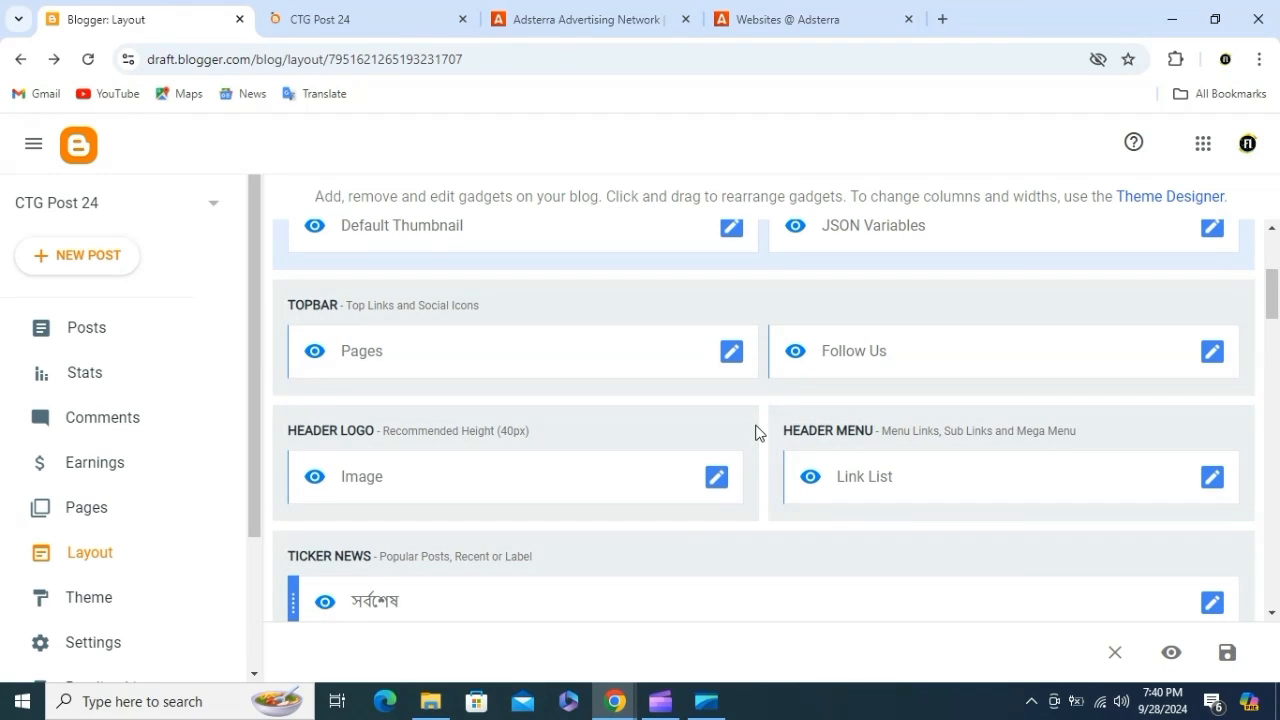
pyautogui.click(791, 8)
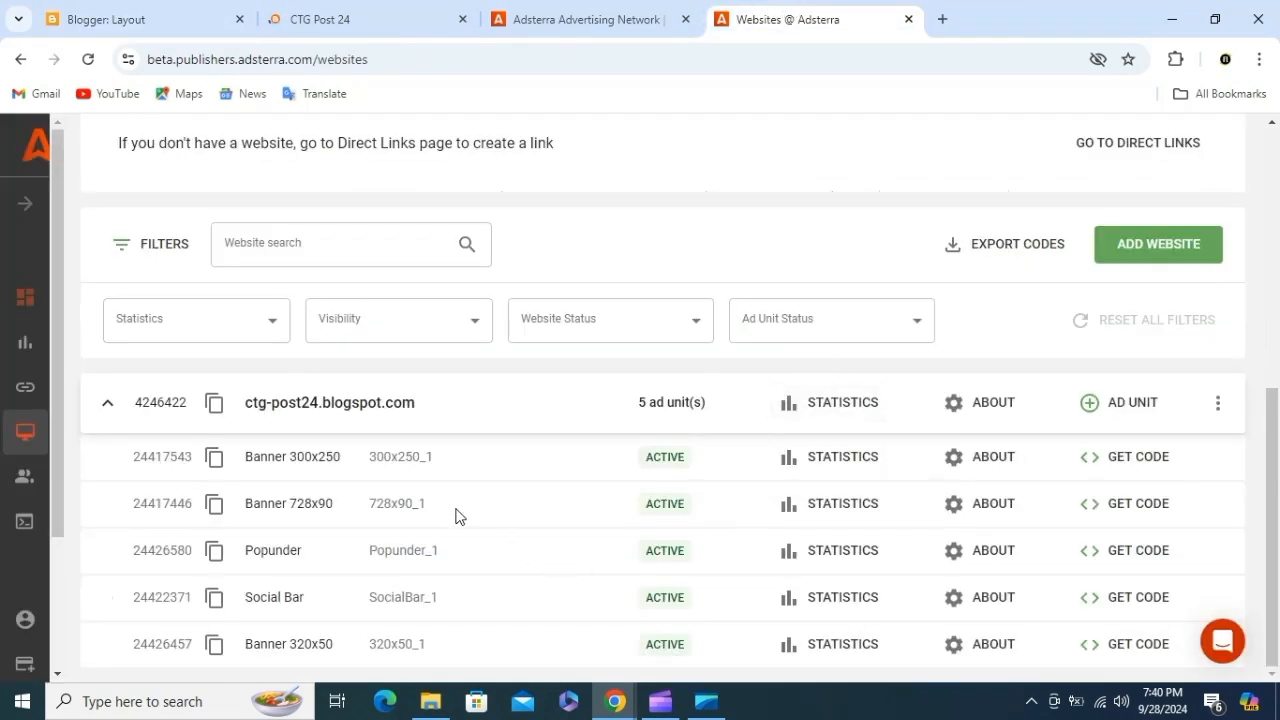
pyautogui.click(175, 12)
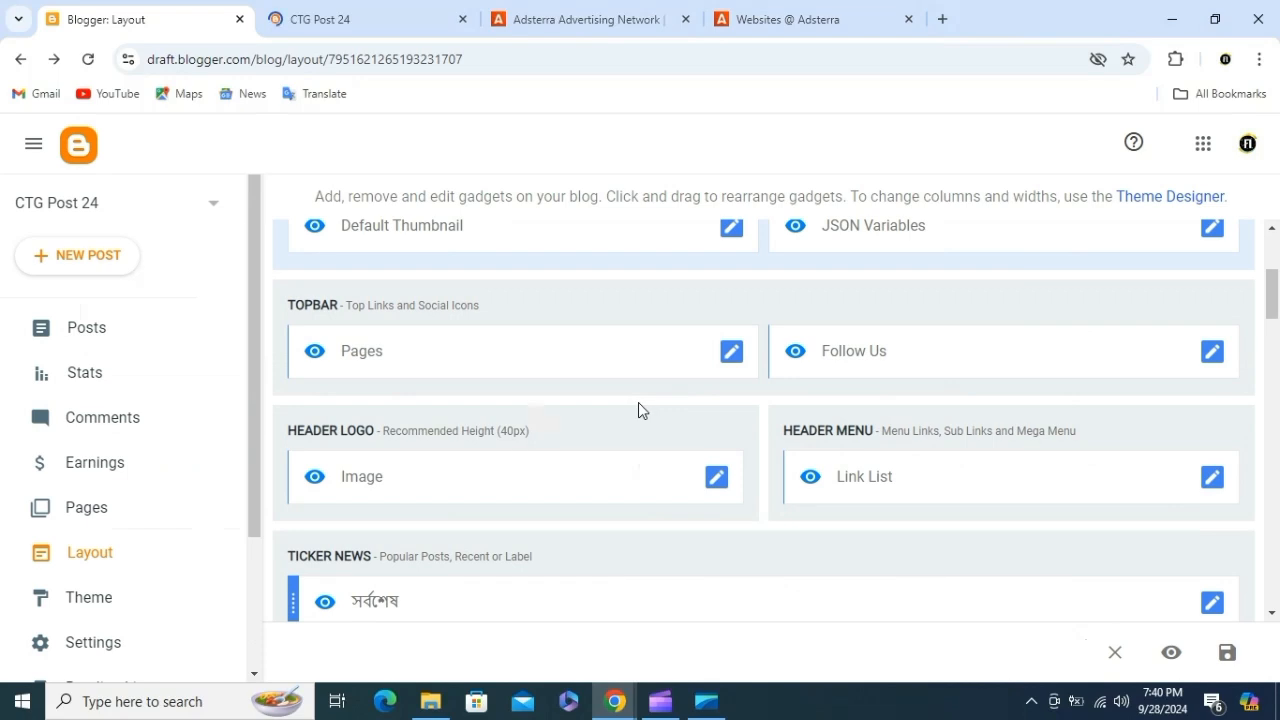
pyautogui.scroll(-4, 638, 420)
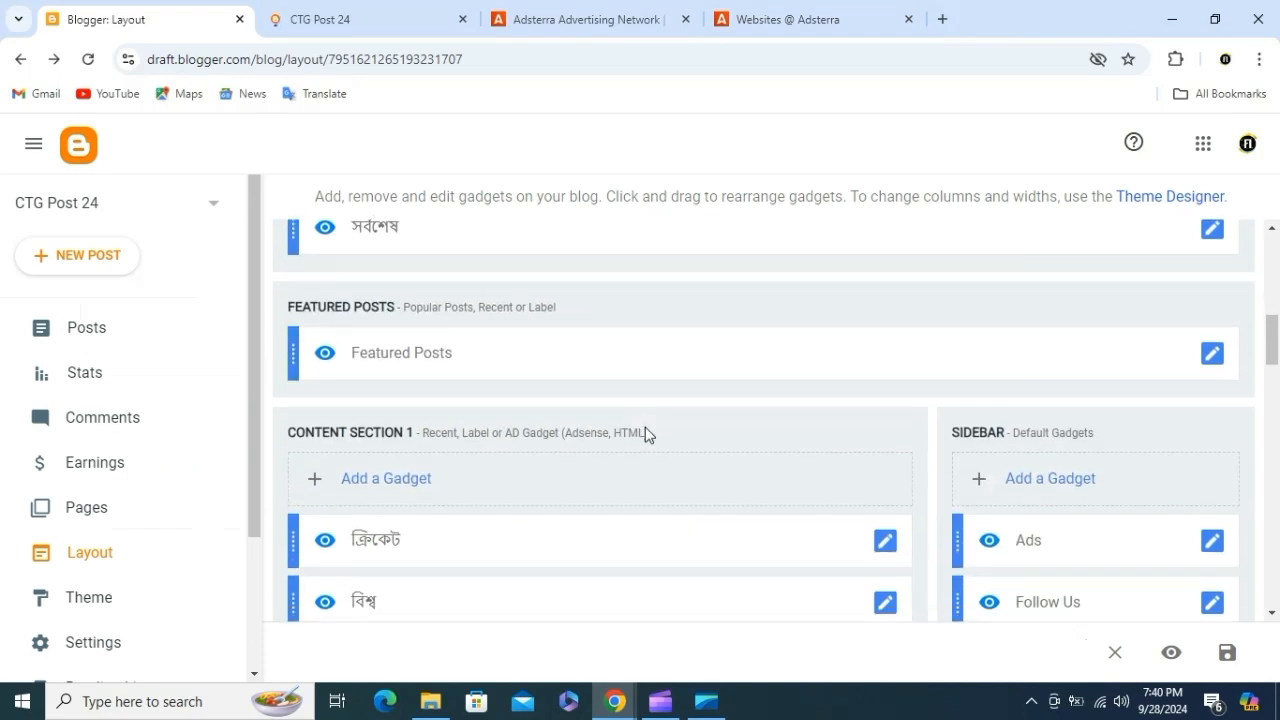
pyautogui.scroll(-4, 643, 434)
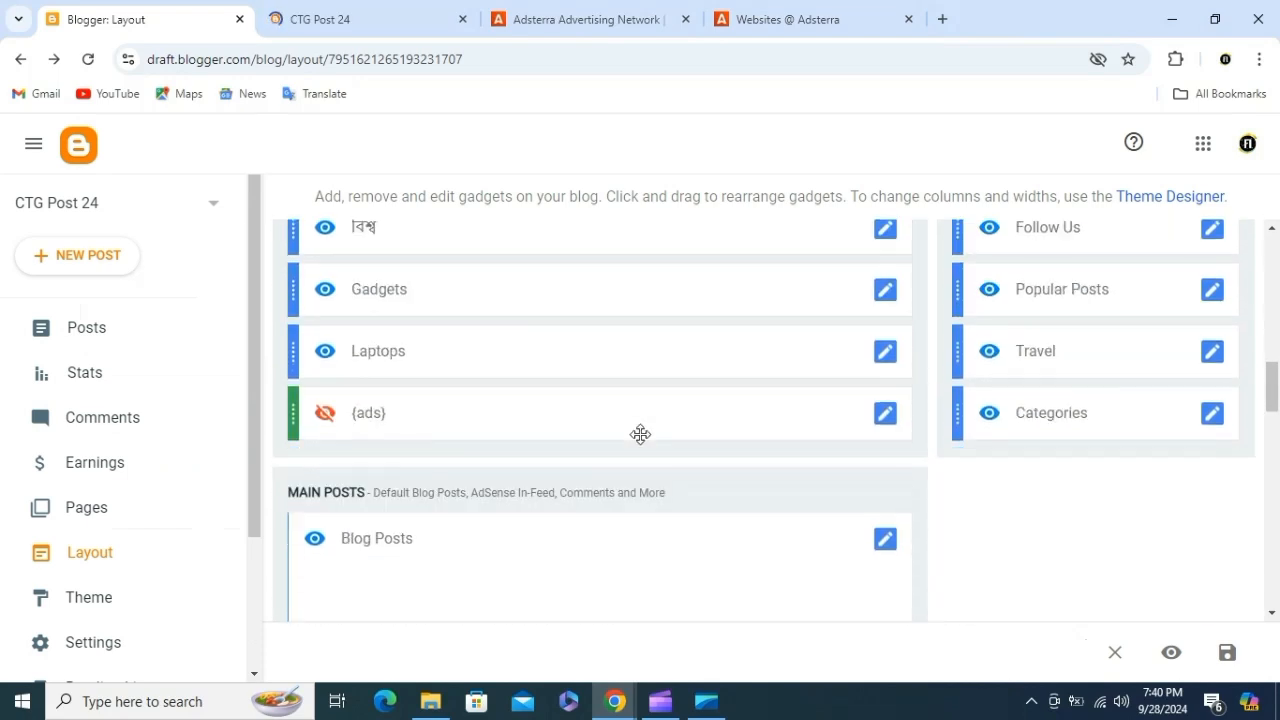
pyautogui.click(886, 415)
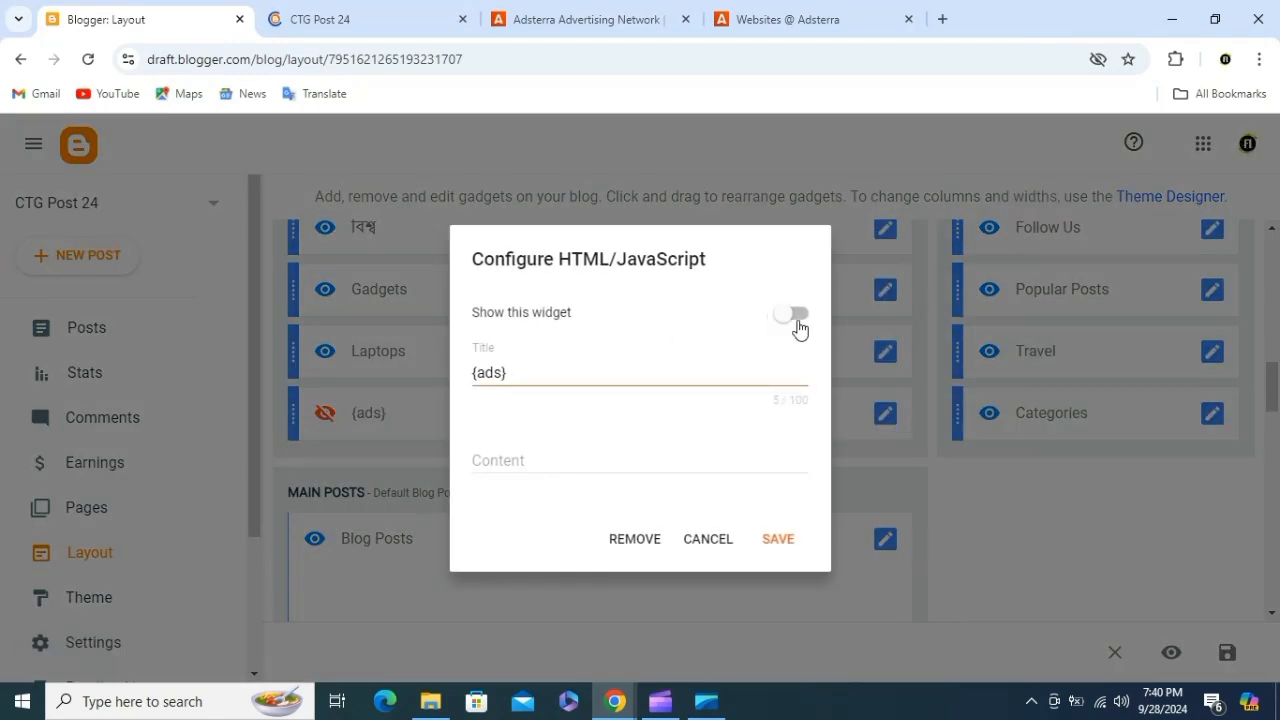
pyautogui.click(793, 315)
pyautogui.click(631, 464)
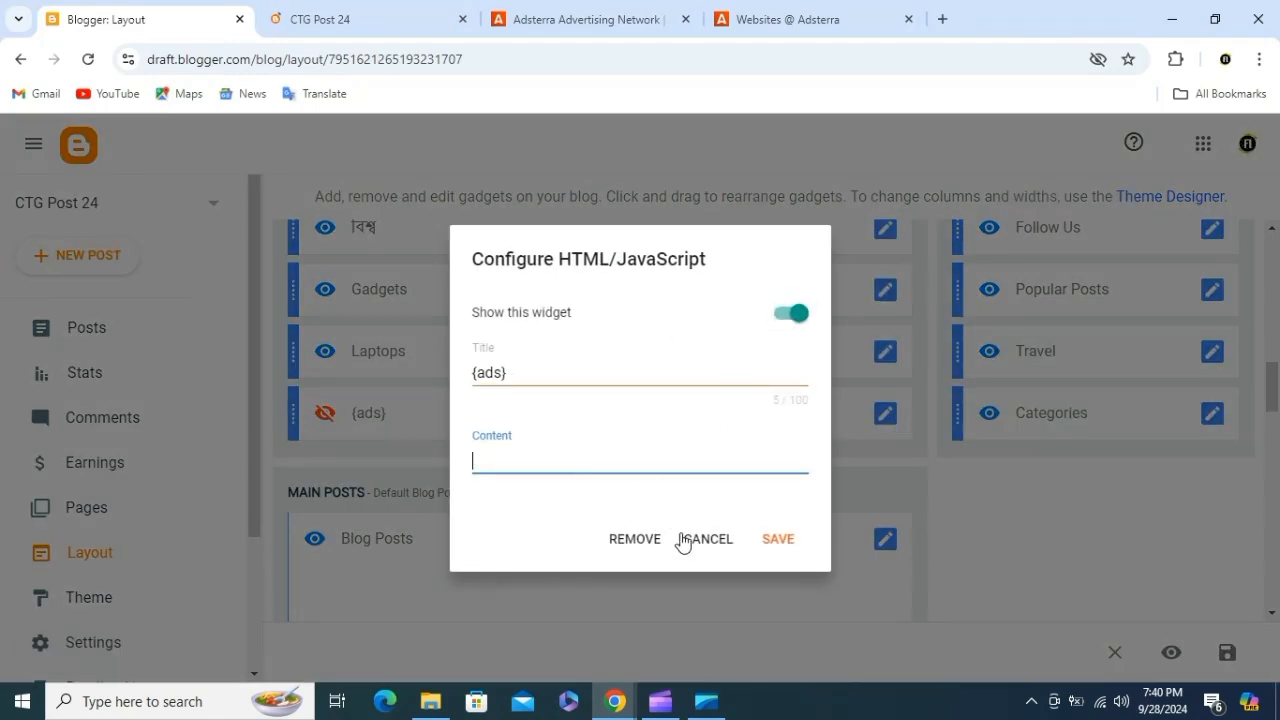
pyautogui.click(714, 545)
# Step: Look through the Post Ads, Content Section 2 and footer sections of the layout for further ad placements
pyautogui.scroll(-4, 660, 463)
pyautogui.scroll(-2, 644, 457)
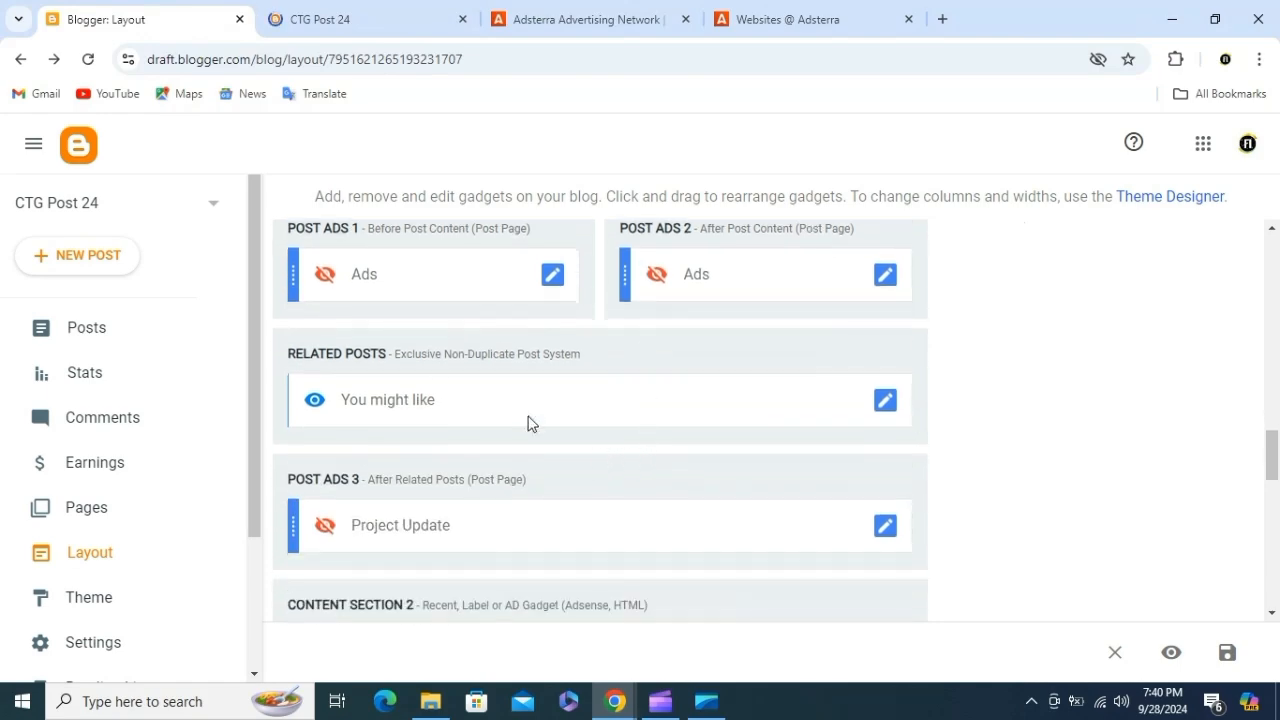
pyautogui.scroll(-3, 603, 443)
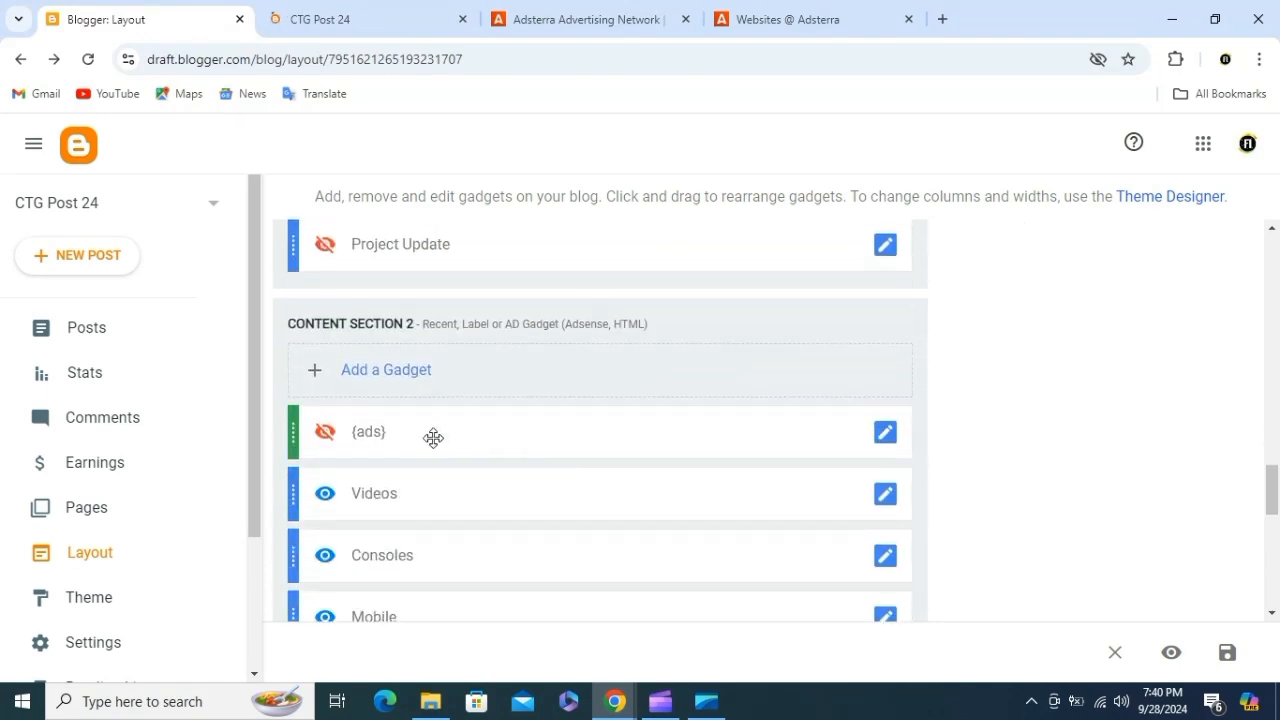
pyautogui.scroll(-2, 648, 446)
pyautogui.scroll(-2, 550, 464)
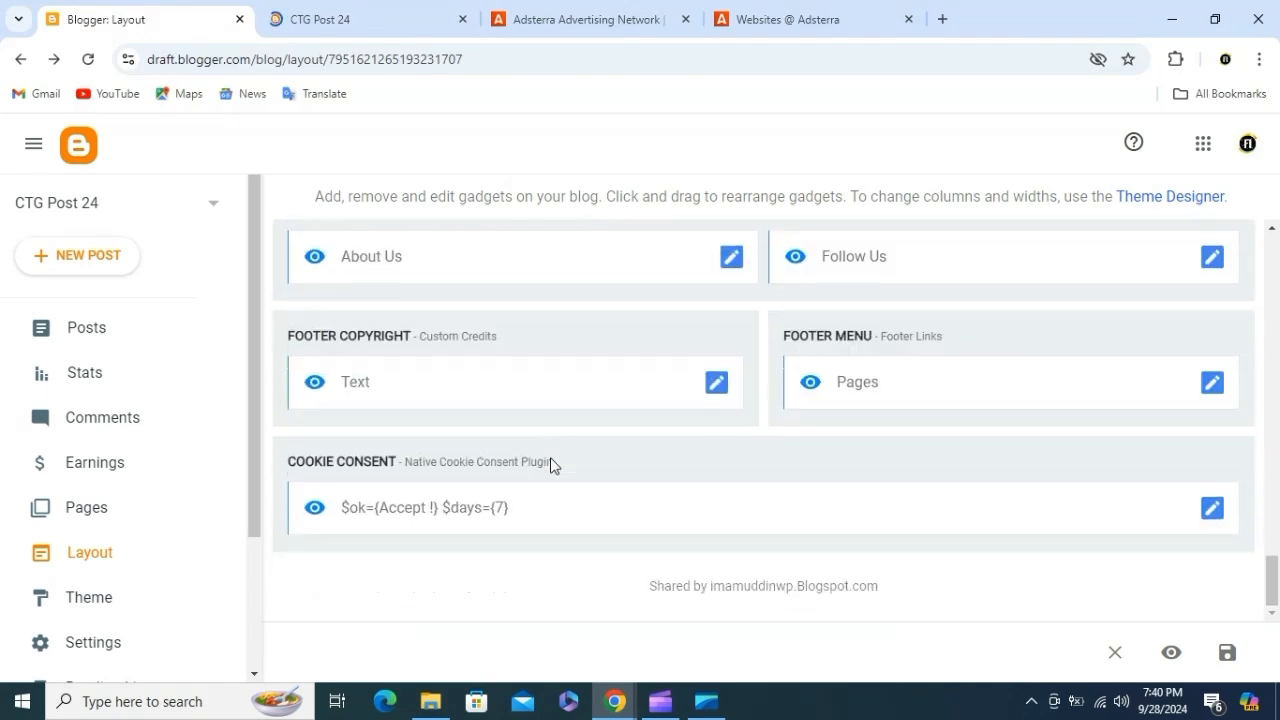
pyautogui.scroll(1, 551, 466)
pyautogui.scroll(-1, 583, 454)
pyautogui.scroll(4, 609, 483)
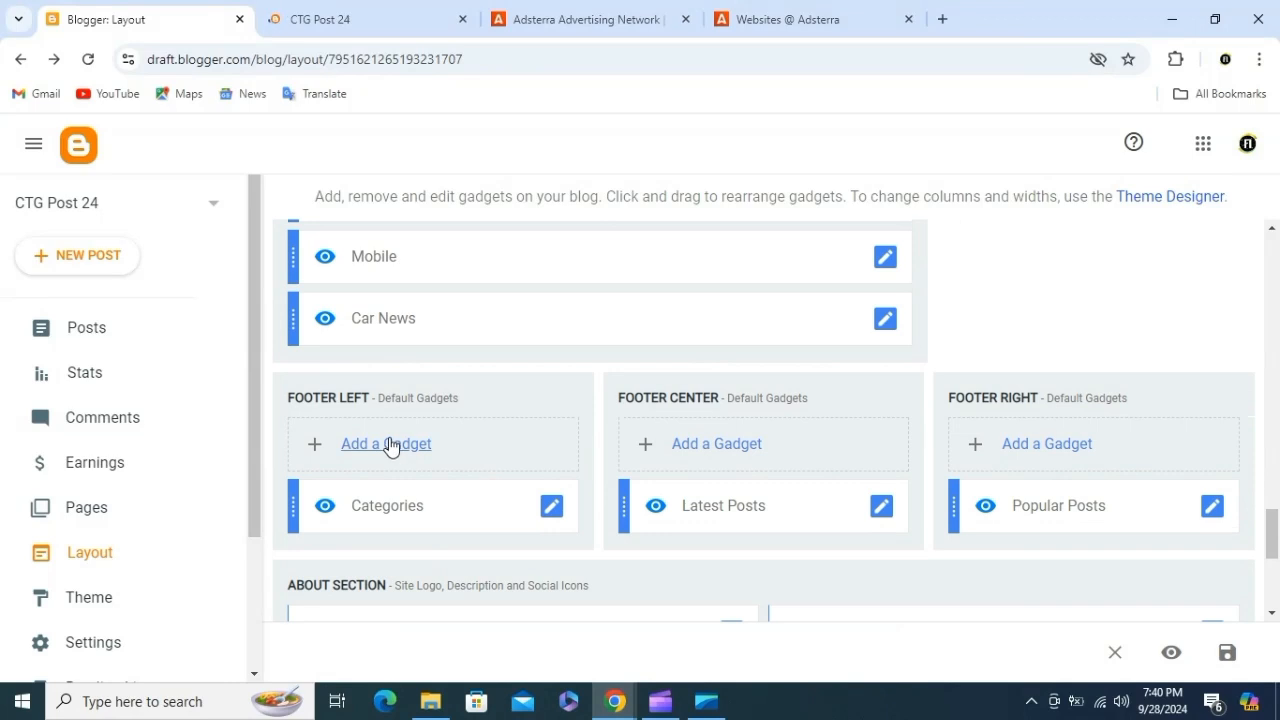
pyautogui.click(758, 453)
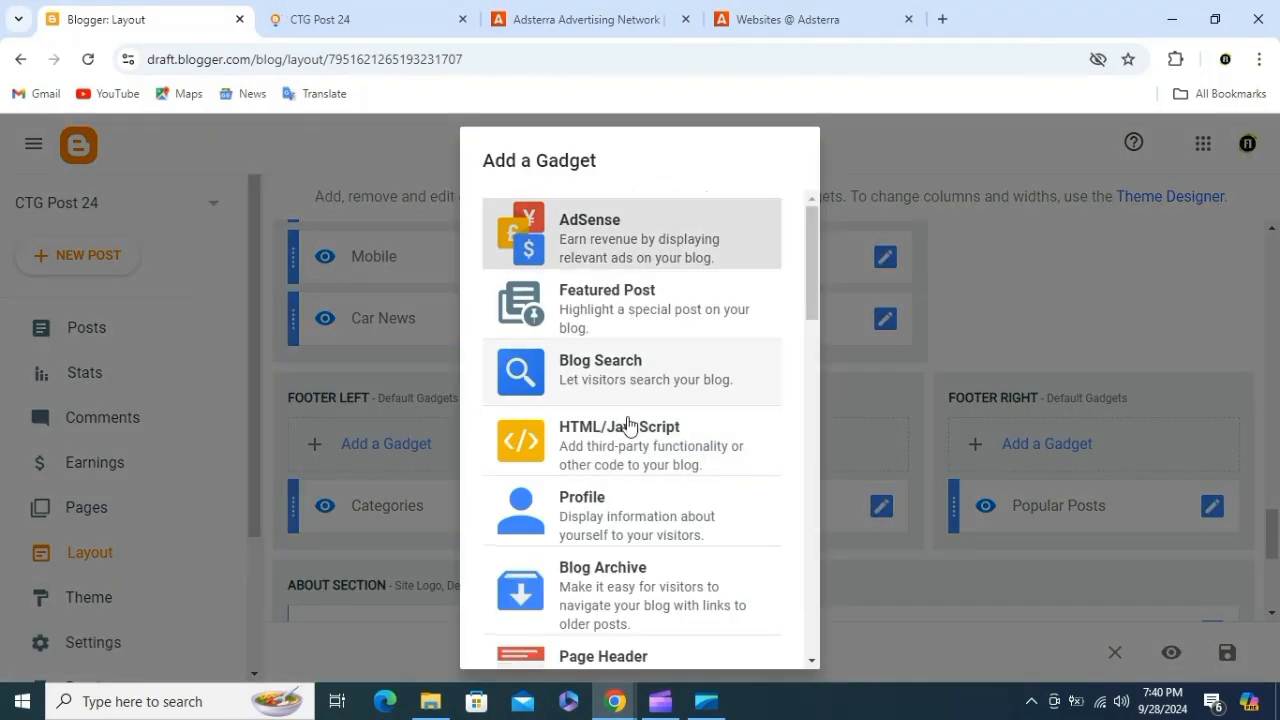
pyautogui.click(674, 452)
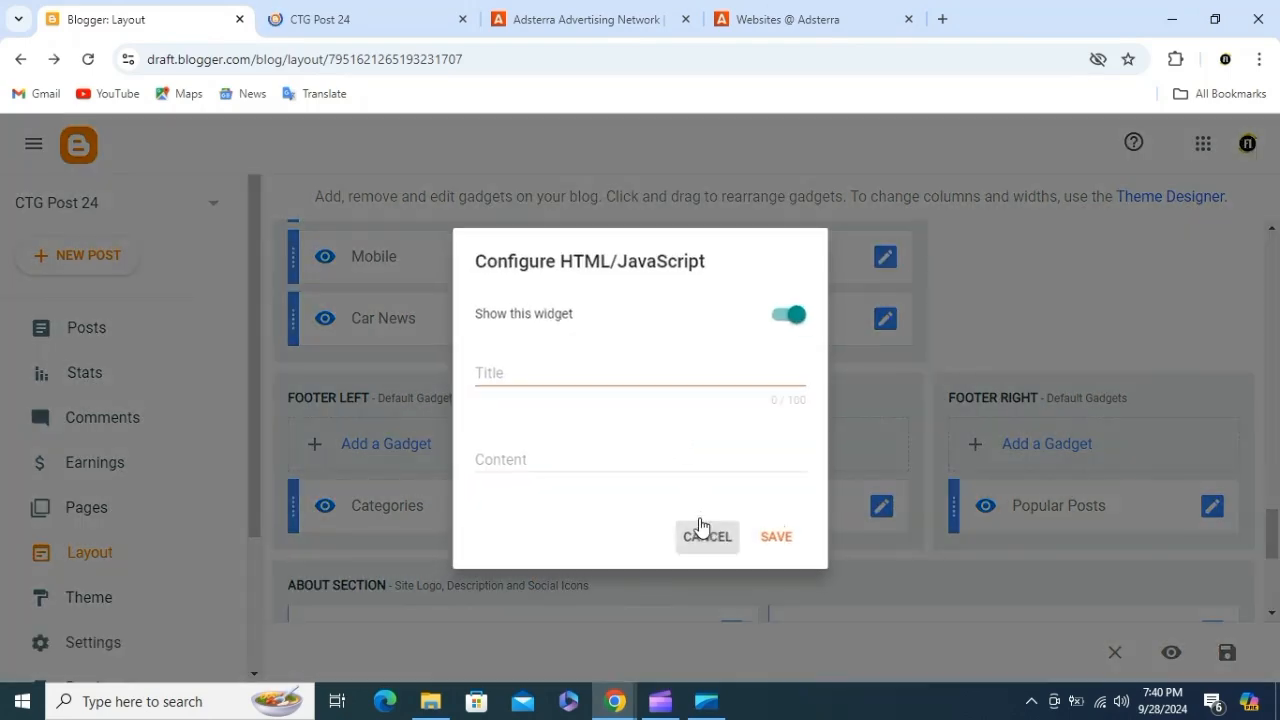
pyautogui.click(700, 527)
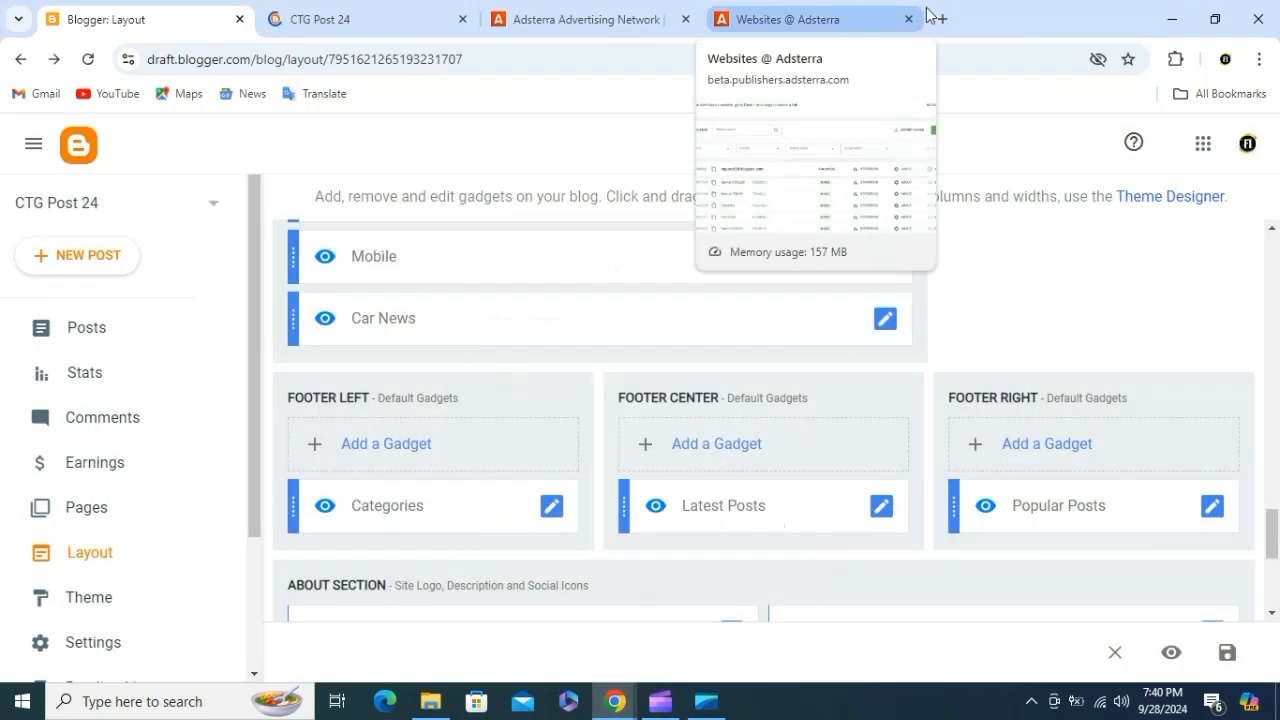
# Step: Compare the live CTG Post 24 home page with the gadget sections in the Blogger layout
pyautogui.scroll(5, 546, 291)
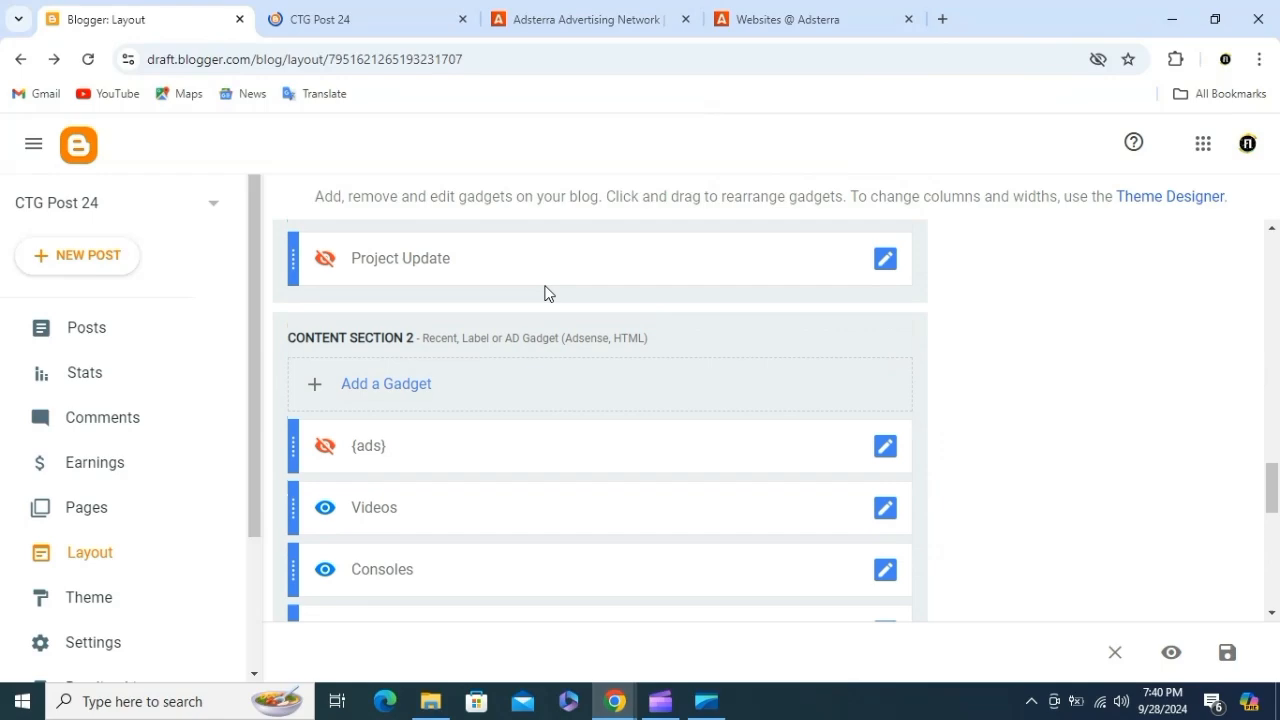
pyautogui.click(334, 12)
pyautogui.scroll(-5, 830, 414)
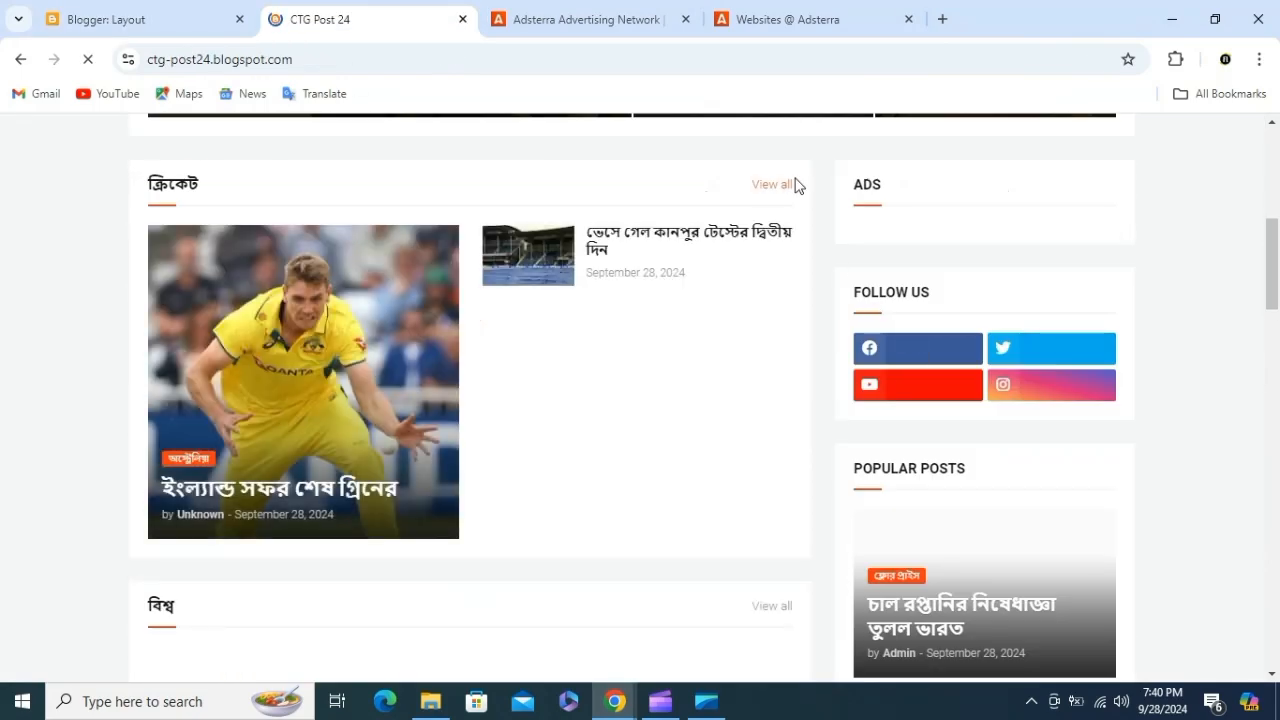
pyautogui.scroll(6, 656, 292)
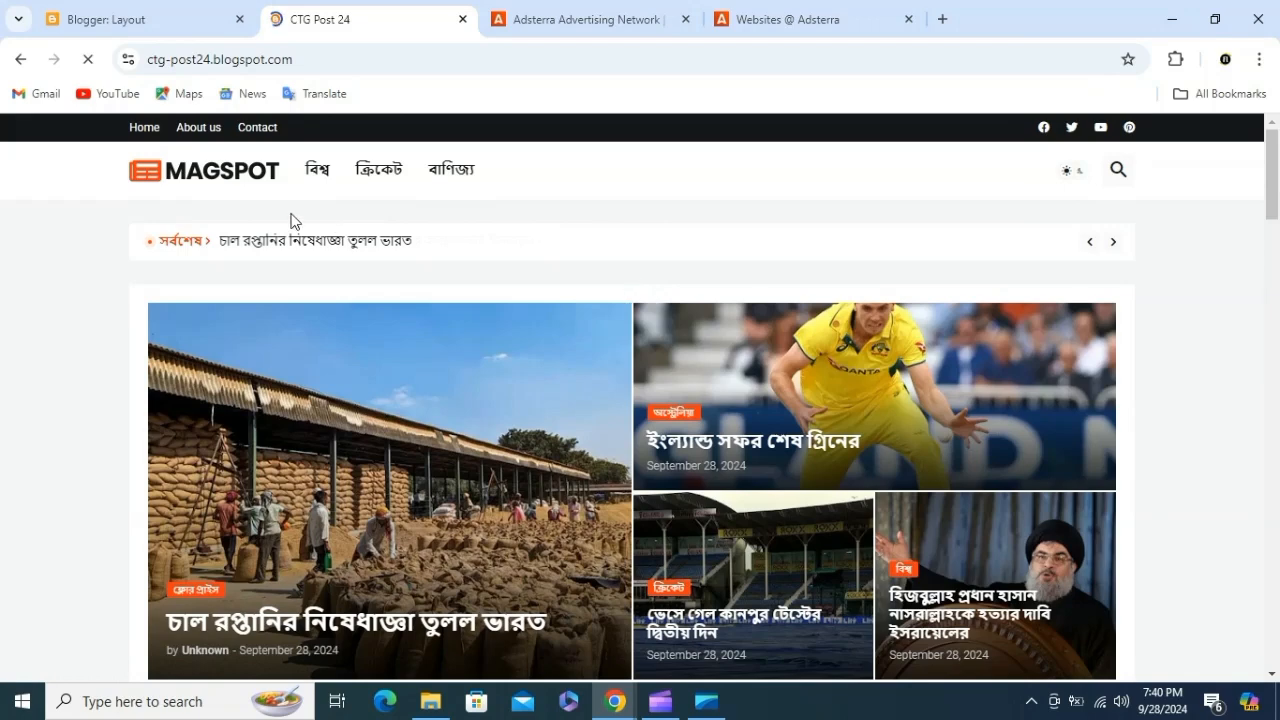
pyautogui.click(160, 14)
pyautogui.scroll(-5, 438, 398)
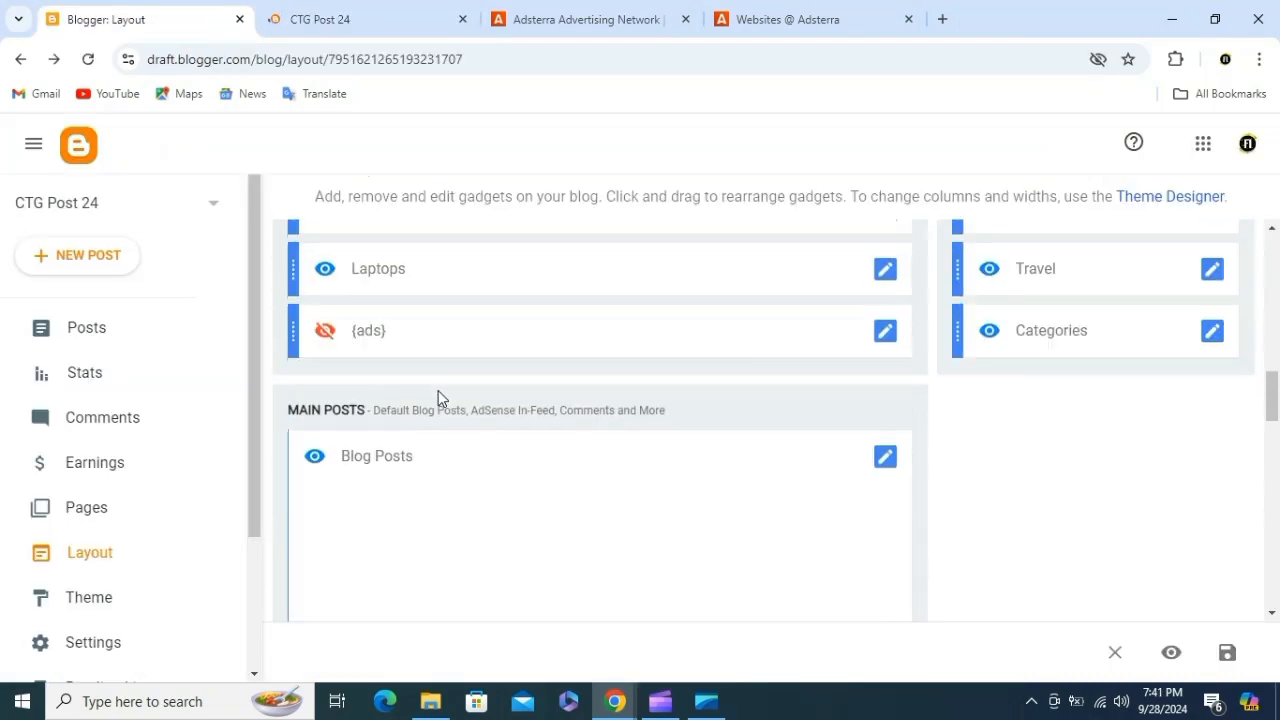
pyautogui.scroll(8, 438, 398)
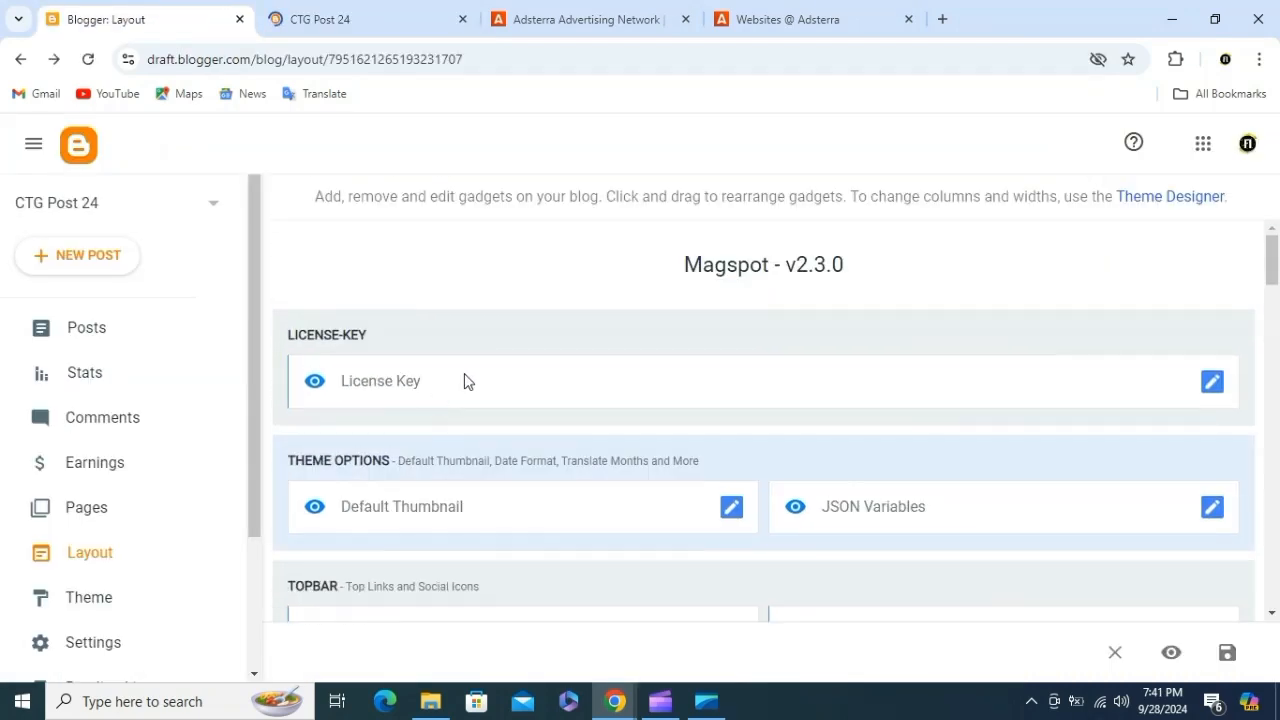
# Step: Open the payment information page in Adsterra and set the country to Bangladesh and the currency to USD
pyautogui.click(810, 12)
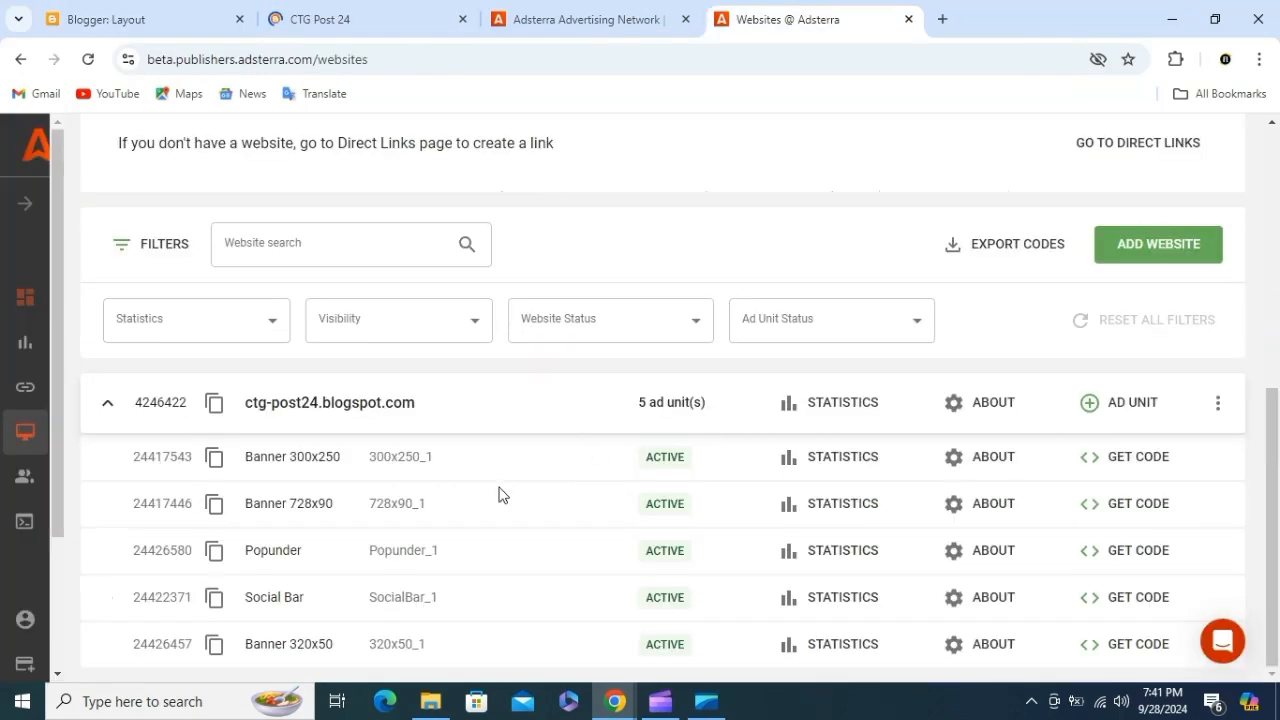
pyautogui.click(26, 666)
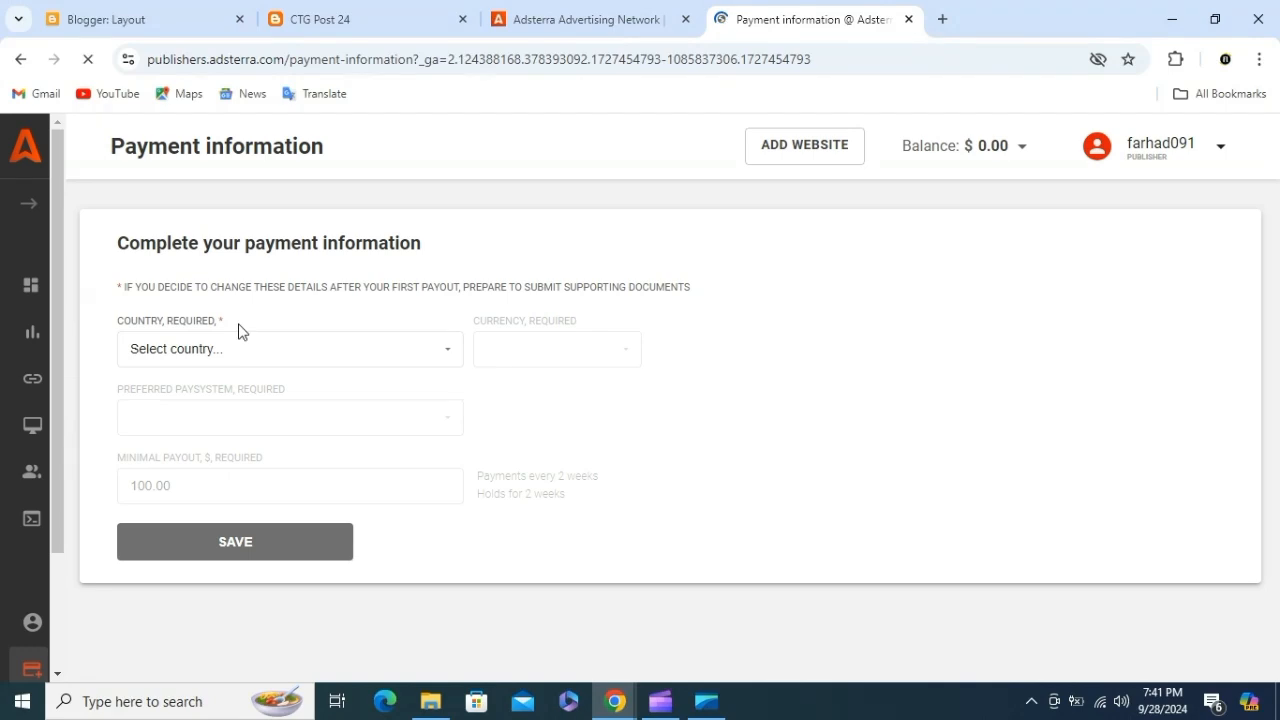
pyautogui.click(177, 350)
pyautogui.scroll(-3, 229, 434)
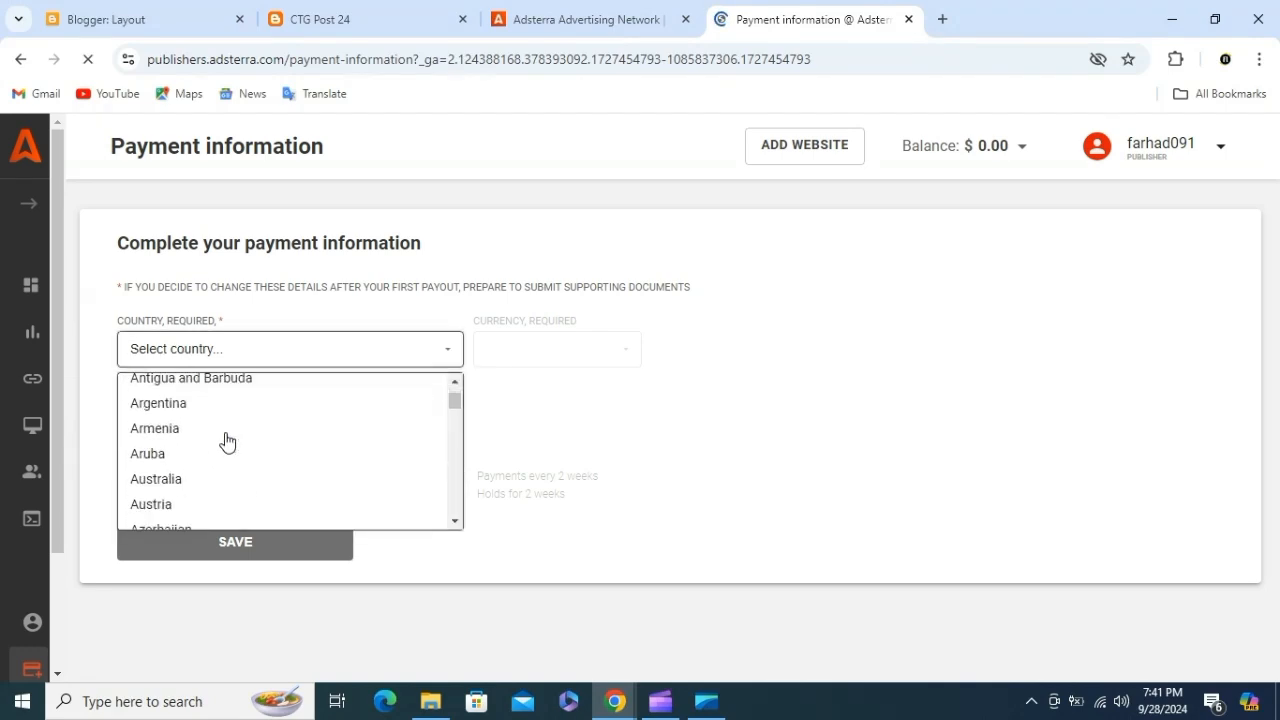
pyautogui.scroll(-5, 214, 450)
pyautogui.scroll(2, 209, 430)
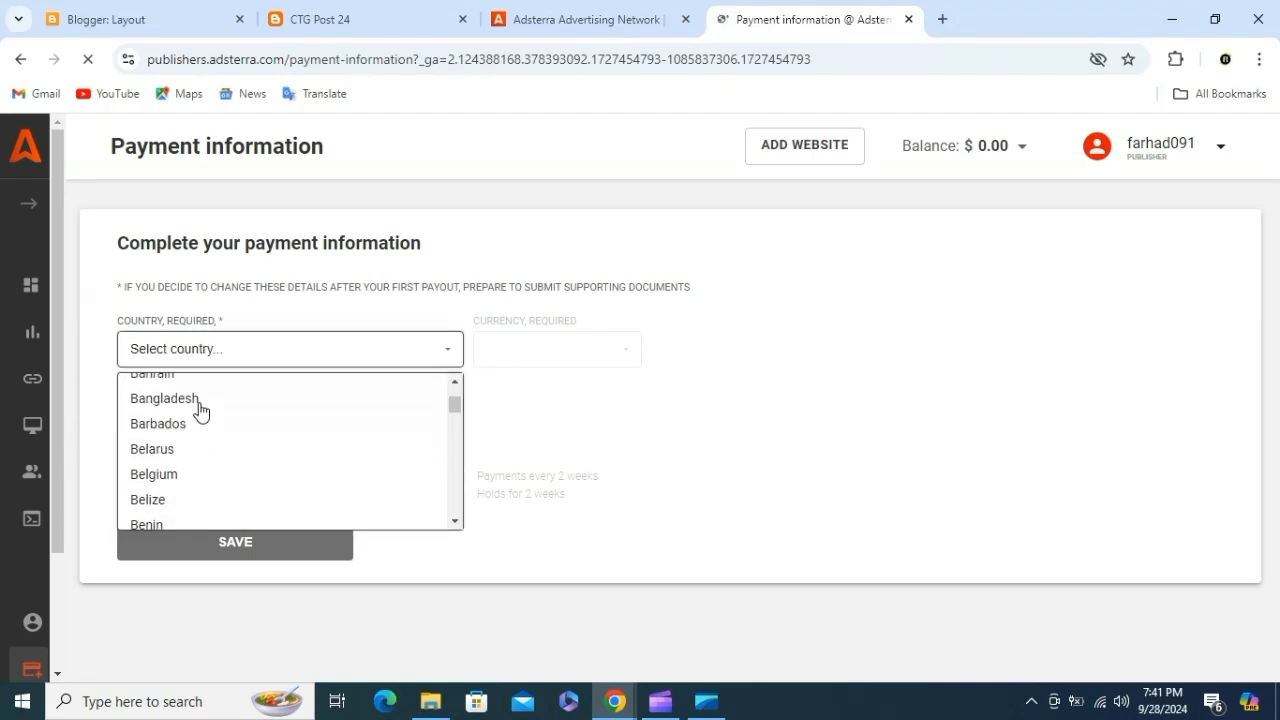
pyautogui.click(200, 405)
pyautogui.click(566, 352)
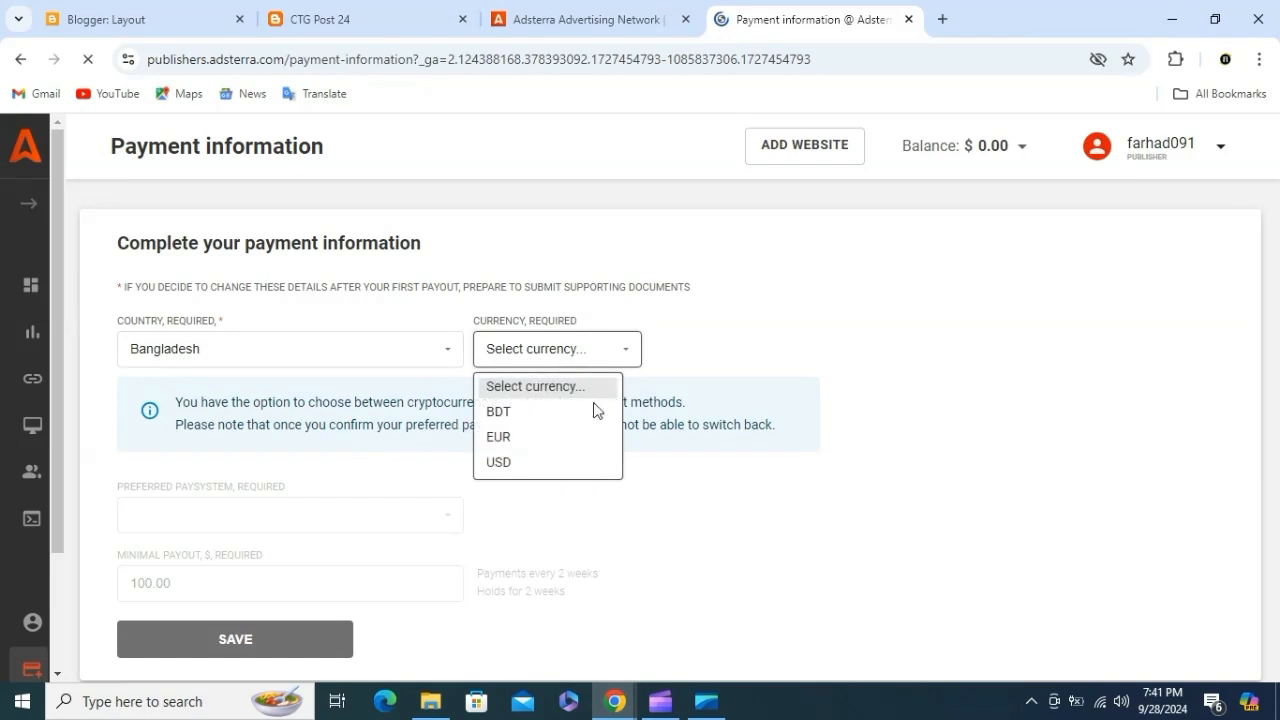
pyautogui.click(518, 462)
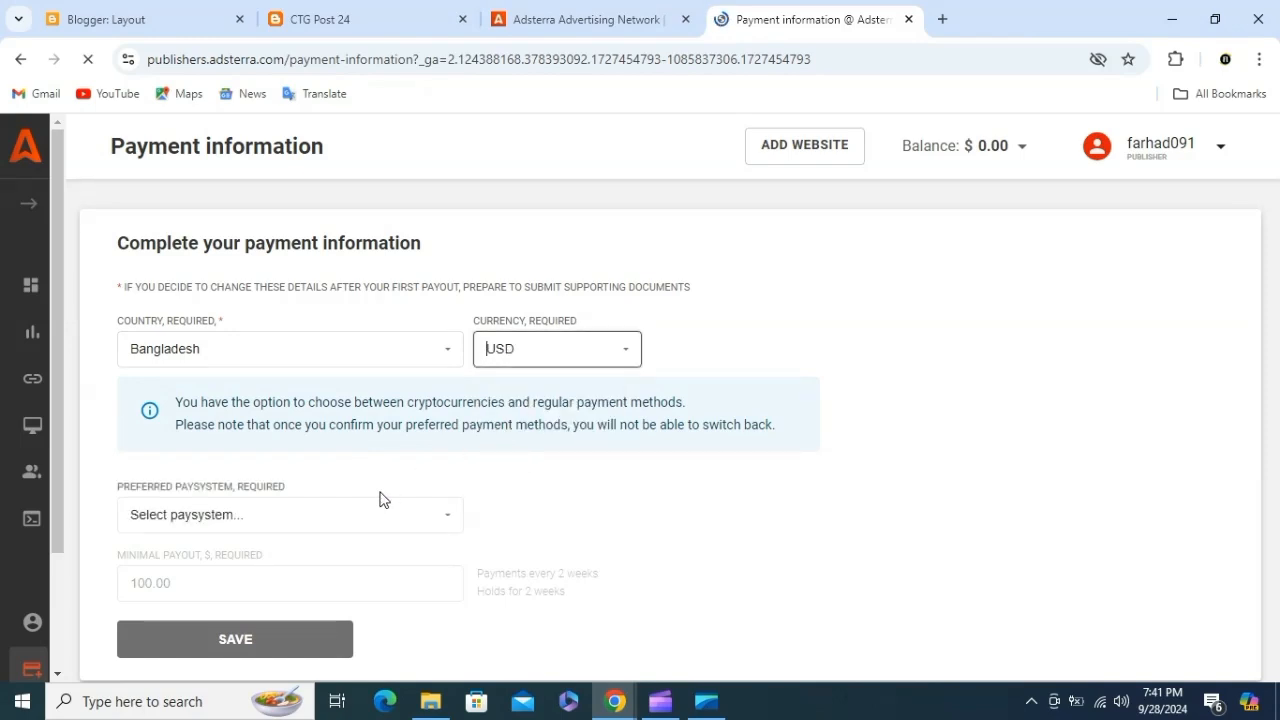
# Step: Set the preferred paysystem to Tether TRC20 (Tron) in the payment information and place the cursor in the empty wallet field
pyautogui.click(338, 526)
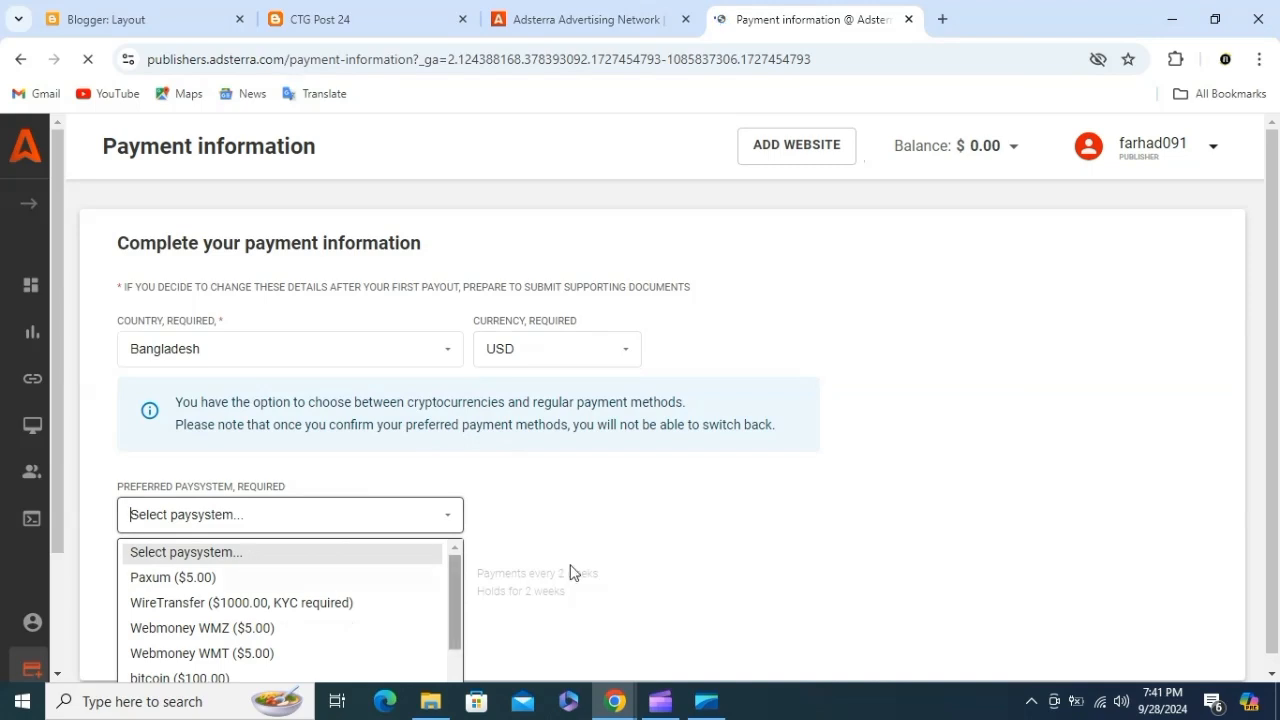
pyautogui.scroll(-1, 694, 537)
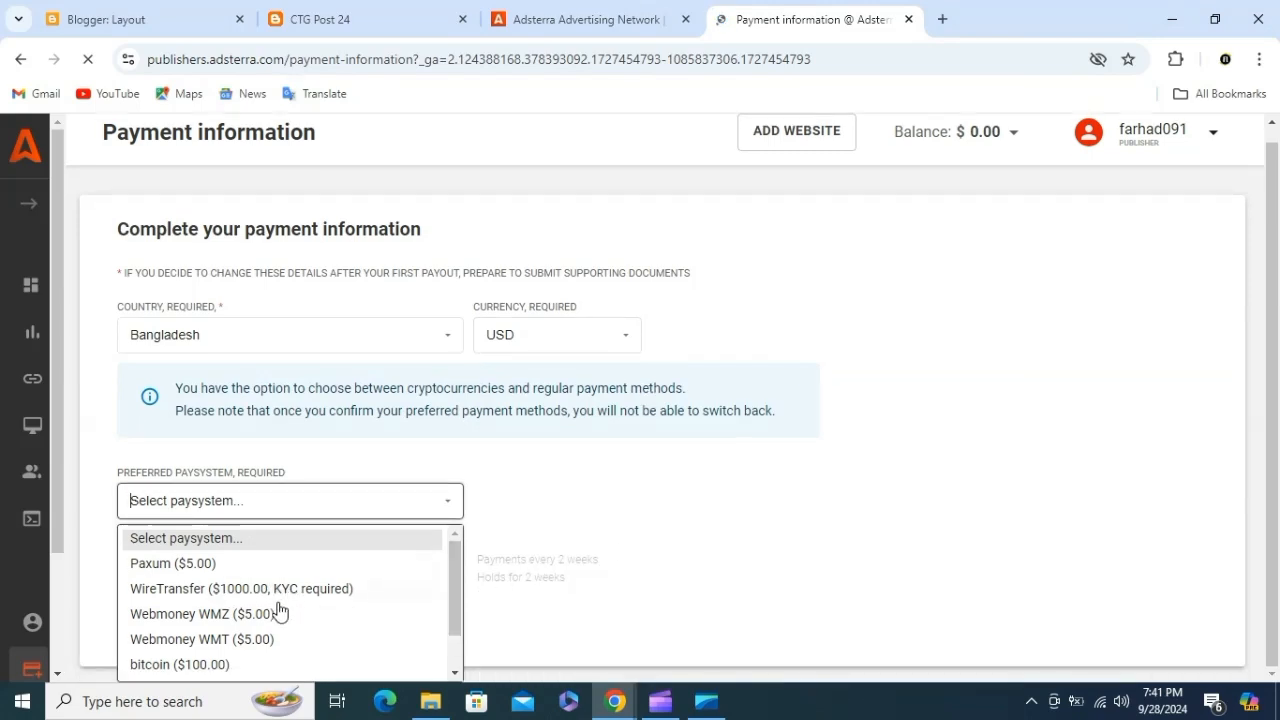
pyautogui.scroll(-1, 266, 622)
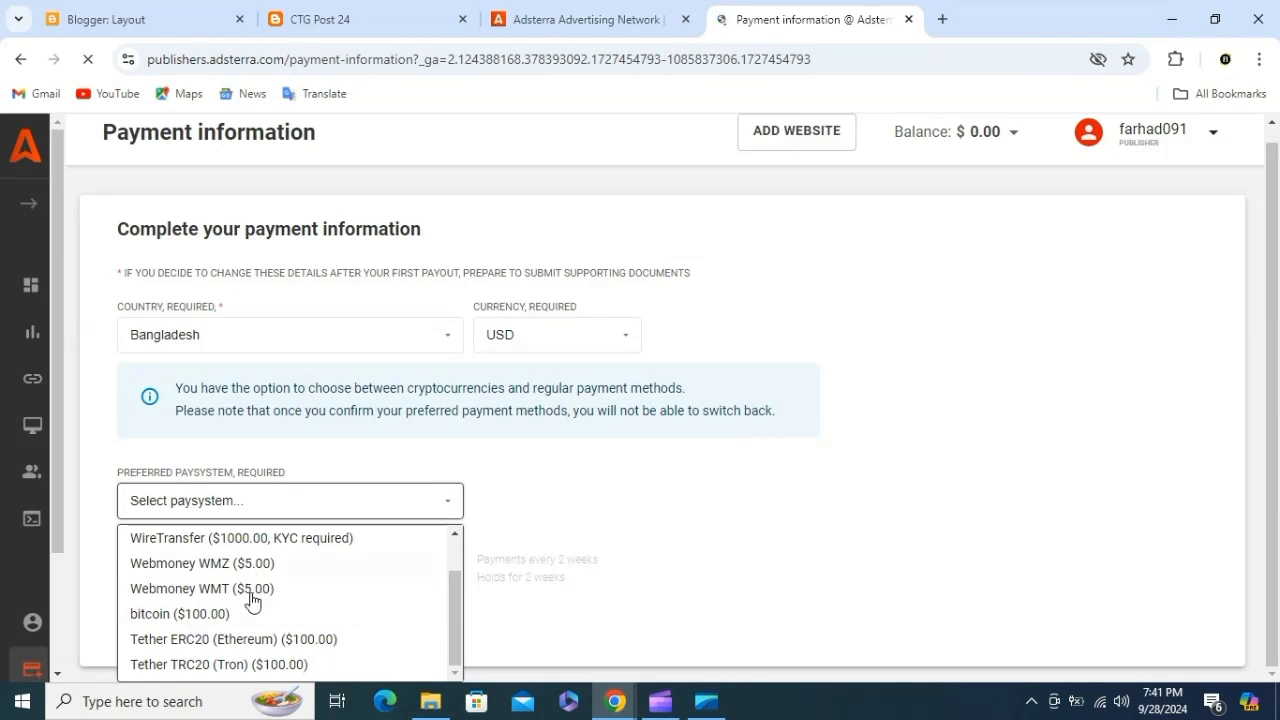
pyautogui.click(228, 641)
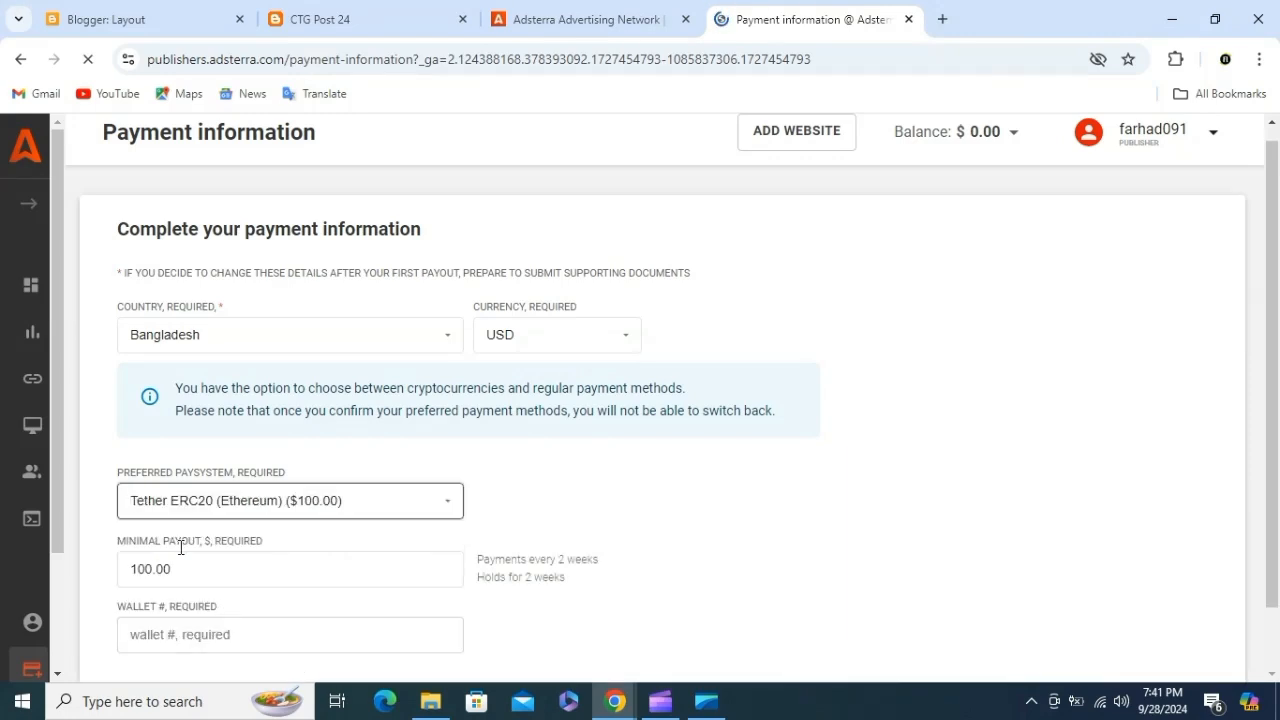
pyautogui.click(207, 502)
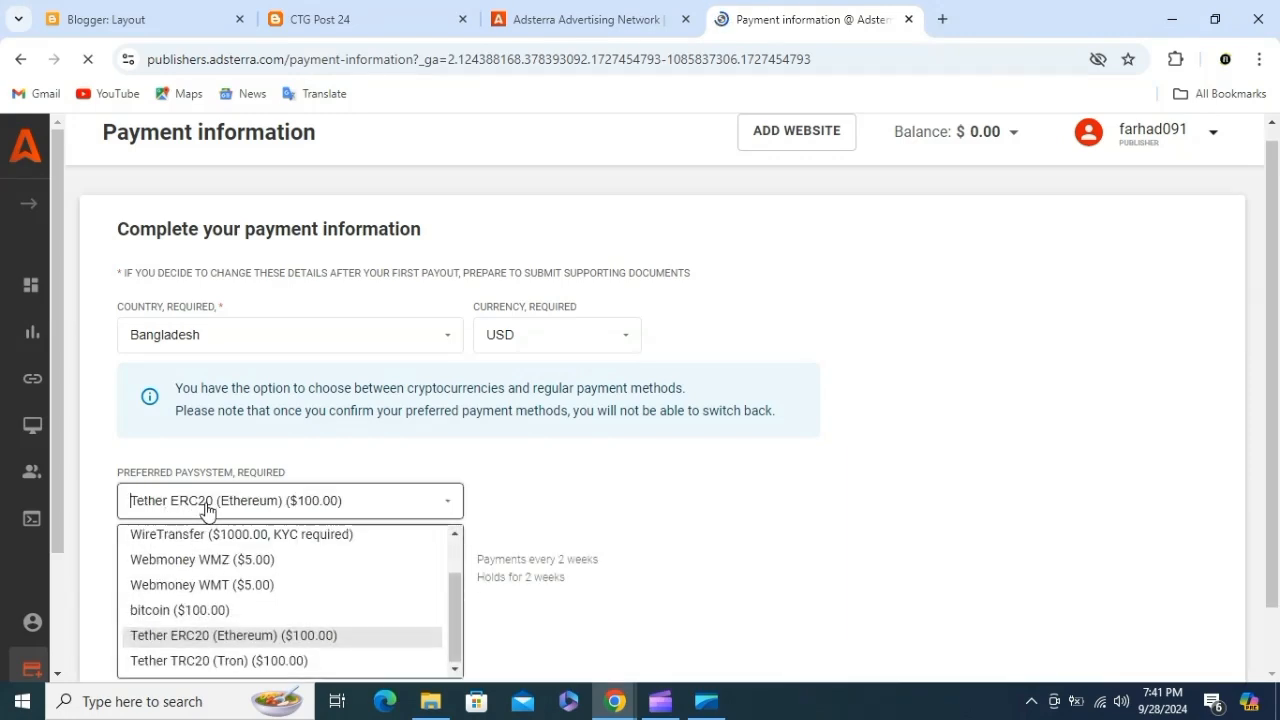
pyautogui.click(206, 665)
pyautogui.scroll(-1, 418, 577)
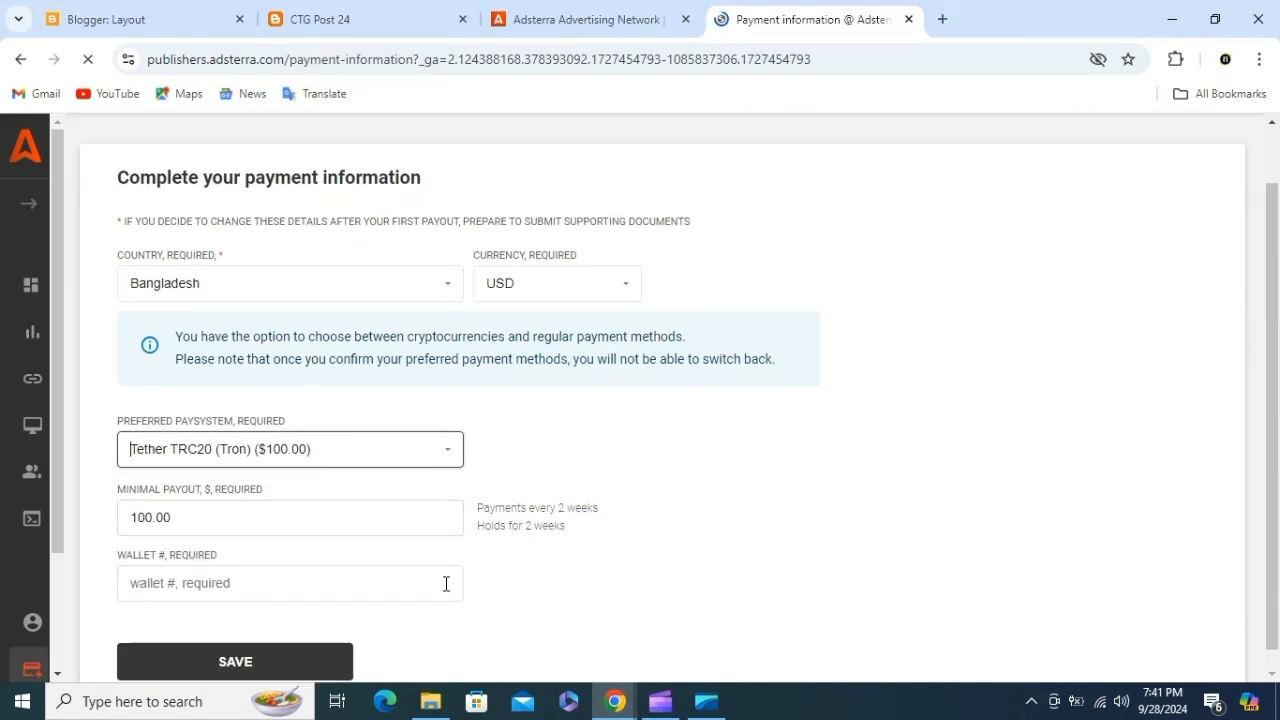
pyautogui.click(212, 566)
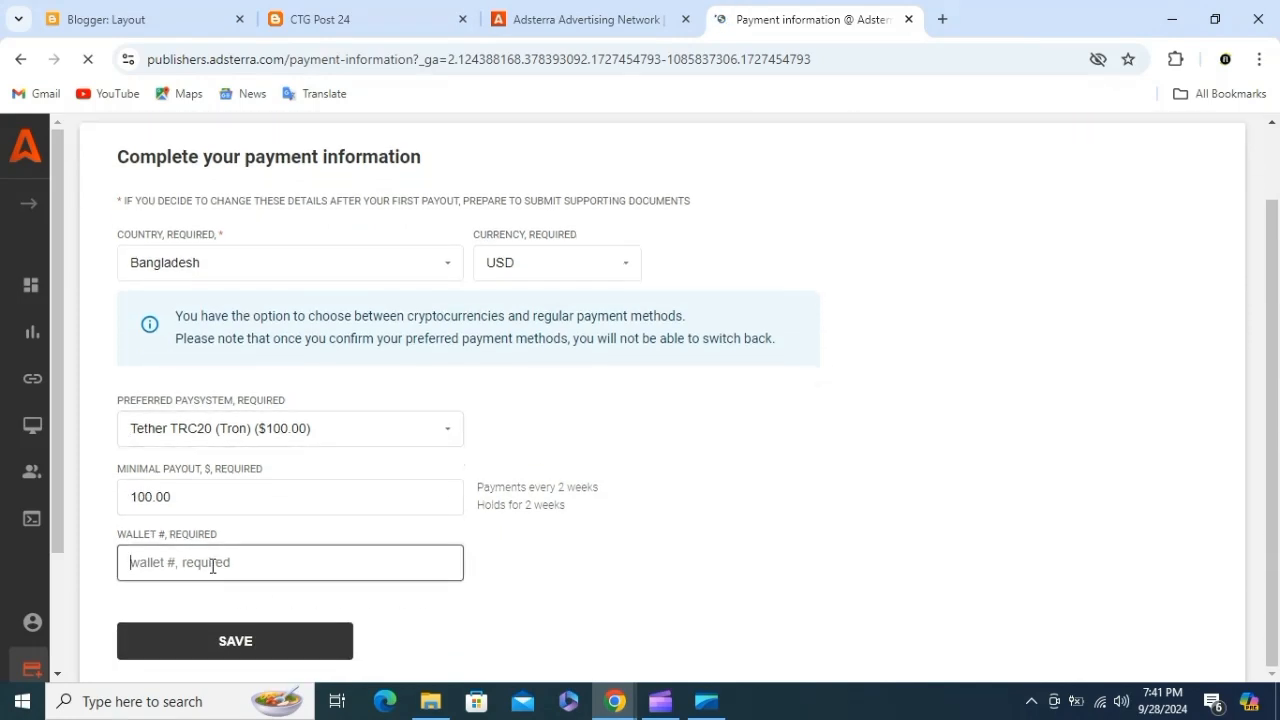
# Step: Open the Adsterra profile page, and look through the live CTG Post 24 home page down to its lower sections and back
pyautogui.click(33, 650)
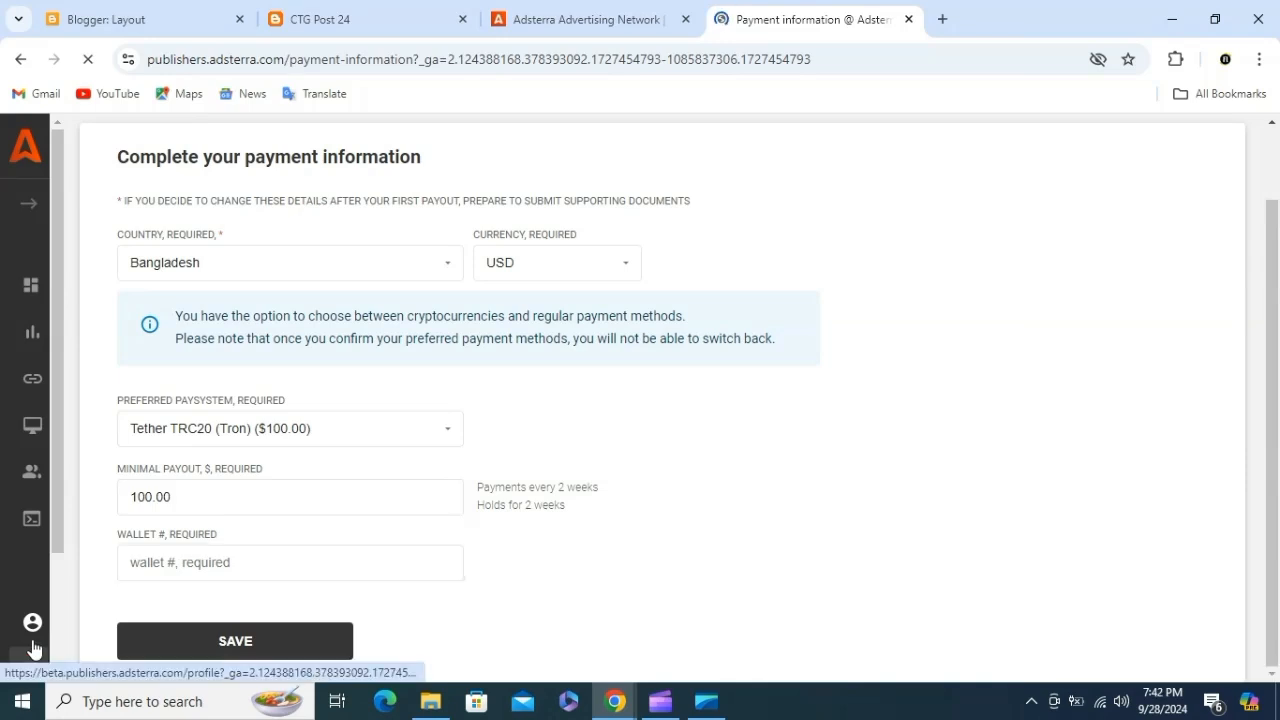
pyautogui.click(388, 8)
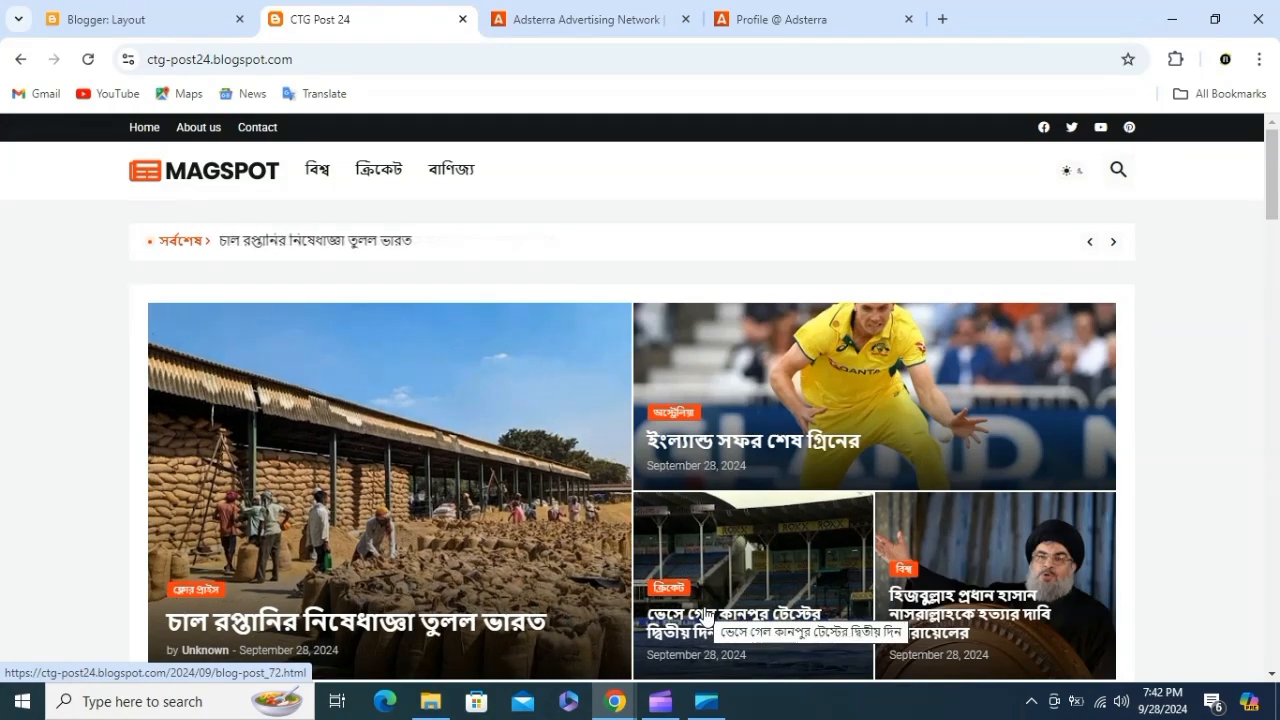
pyautogui.scroll(-10, 429, 386)
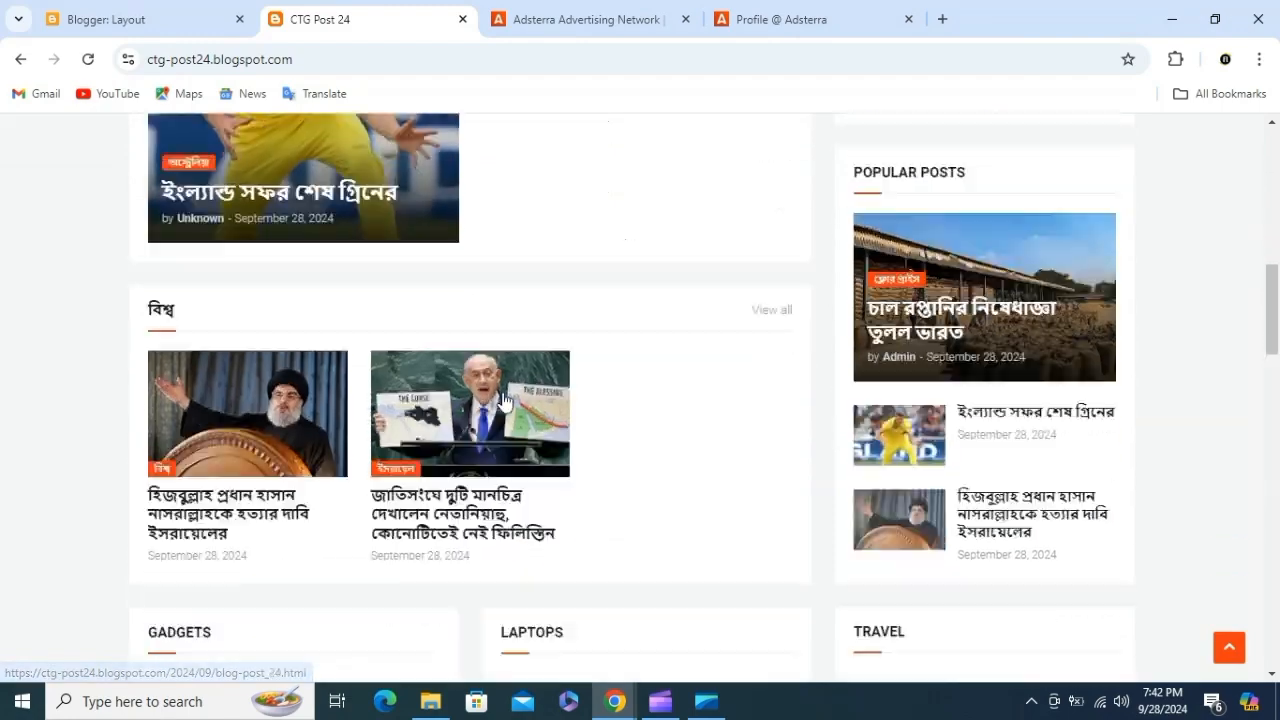
pyautogui.scroll(-3, 567, 420)
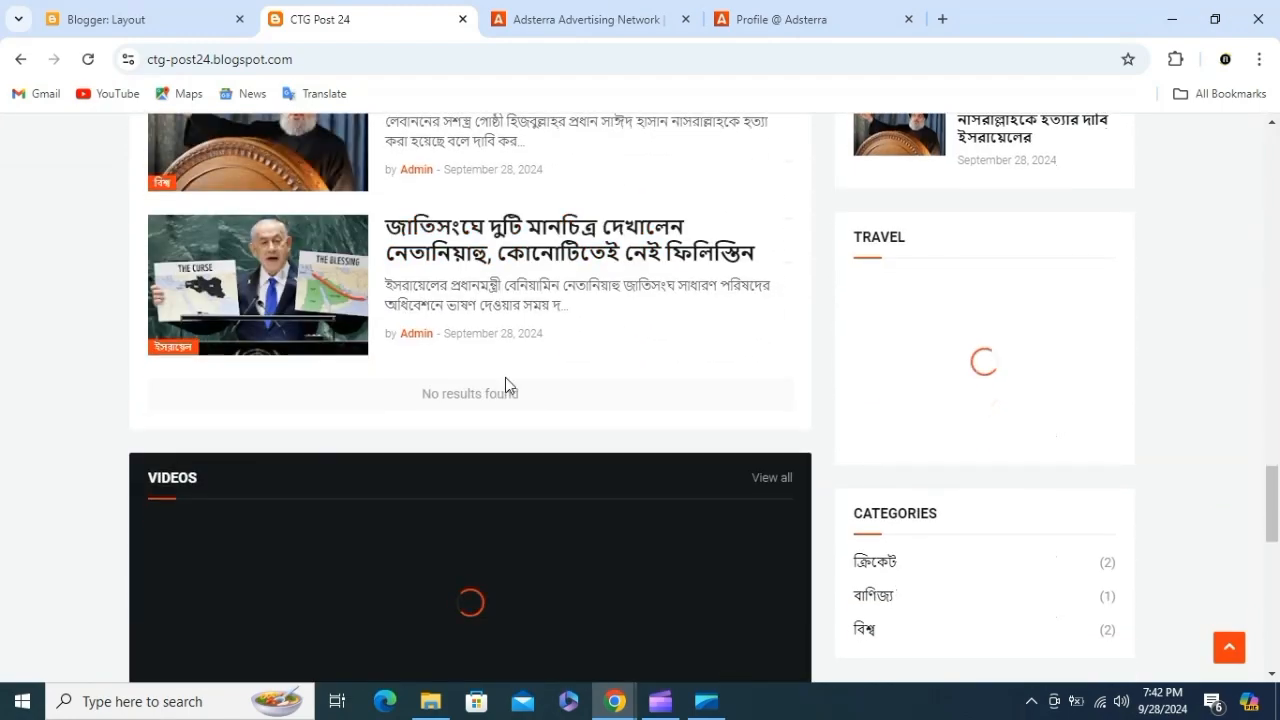
pyautogui.scroll(-6, 505, 385)
pyautogui.scroll(20, 505, 380)
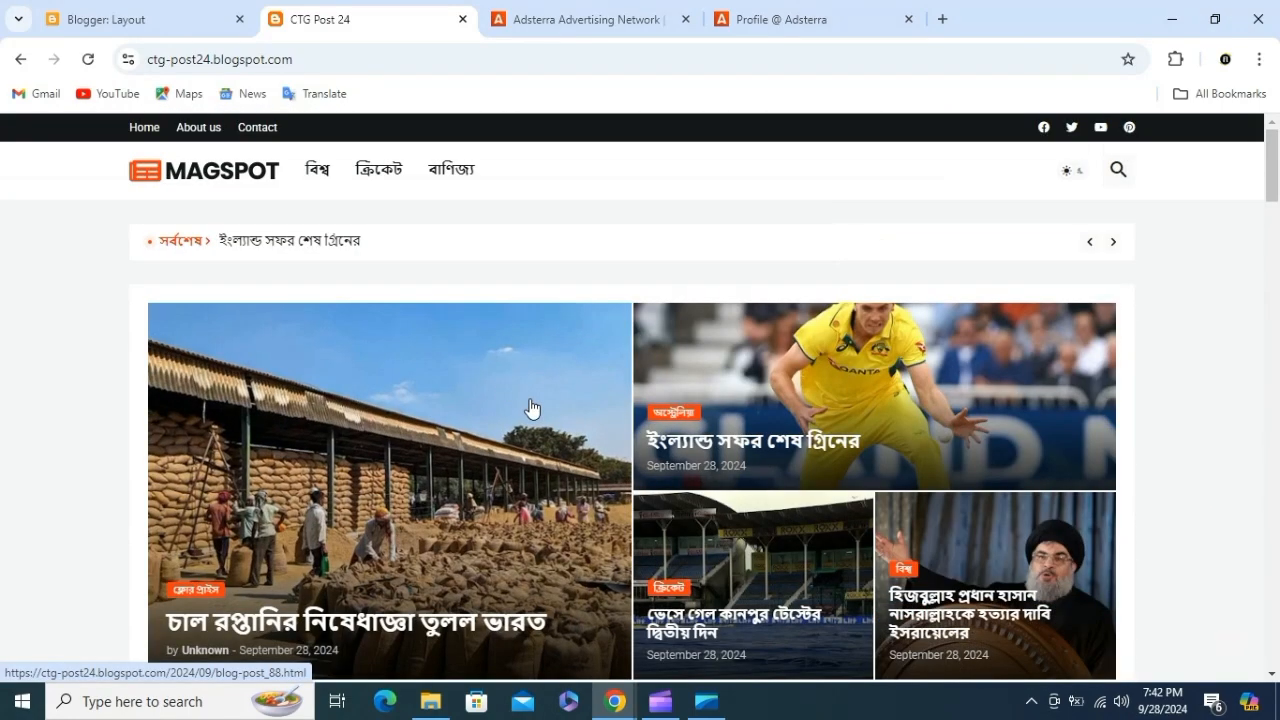